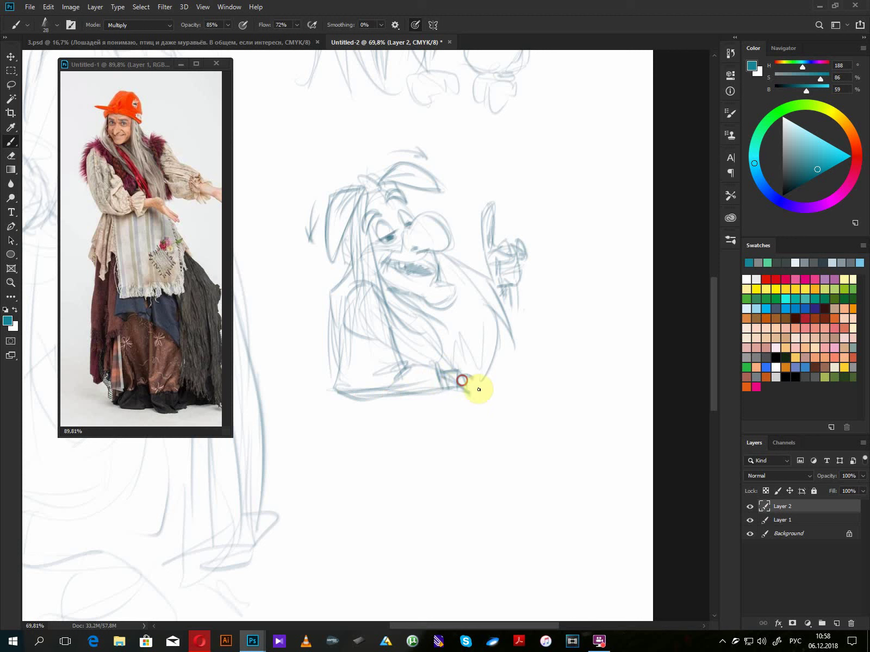
- Strengthen the beard, hair and face lines of the seated character with the raised finger
drag(492, 312, 484, 375)
mouse_move(455, 322)
mouse_down()
mouse_move(493, 359)
mouse_move(499, 351)
mouse_up()
mouse_move(425, 236)
mouse_down()
mouse_move(435, 245)
mouse_move(401, 248)
mouse_move(405, 233)
mouse_move(390, 206)
mouse_move(382, 212)
mouse_move(370, 200)
mouse_move(371, 178)
mouse_move(381, 190)
mouse_move(394, 189)
mouse_up()
mouse_move(335, 235)
mouse_down()
mouse_move(349, 222)
mouse_move(344, 252)
mouse_move(353, 197)
mouse_move(333, 211)
mouse_move(391, 157)
mouse_move(402, 175)
mouse_move(420, 171)
mouse_move(385, 180)
mouse_move(413, 173)
mouse_up()
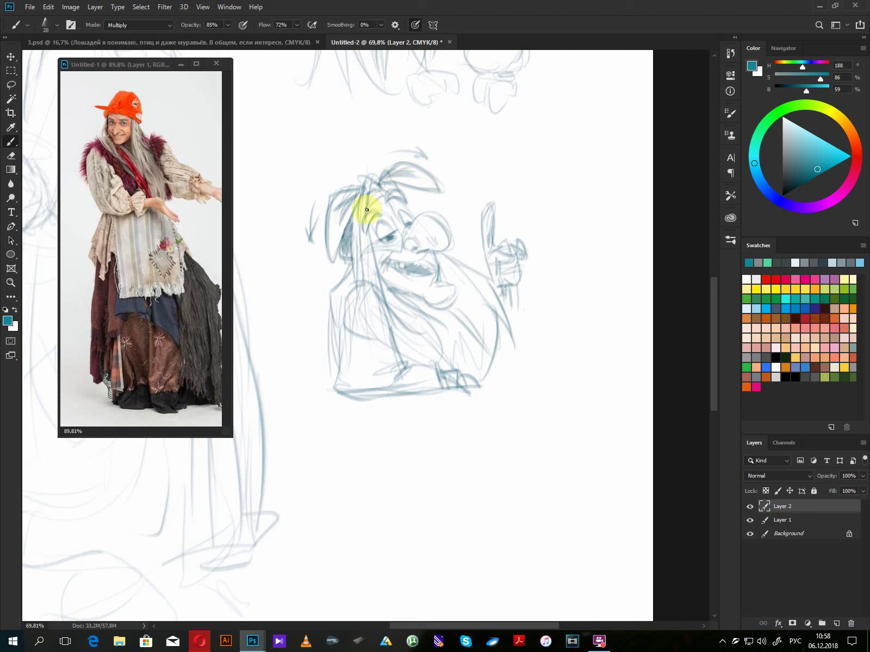
mouse_move(438, 252)
mouse_down()
mouse_move(451, 271)
mouse_move(436, 283)
mouse_move(449, 283)
mouse_move(420, 284)
mouse_move(431, 269)
mouse_move(414, 250)
mouse_move(417, 270)
mouse_up()
- Brush a long ground line beneath the finger-pointing character and reinforce the outer contours of its body and hair
mouse_move(431, 394)
mouse_down()
mouse_move(402, 394)
mouse_move(499, 389)
mouse_up()
mouse_move(349, 394)
mouse_down()
mouse_move(551, 389)
mouse_move(300, 397)
mouse_up()
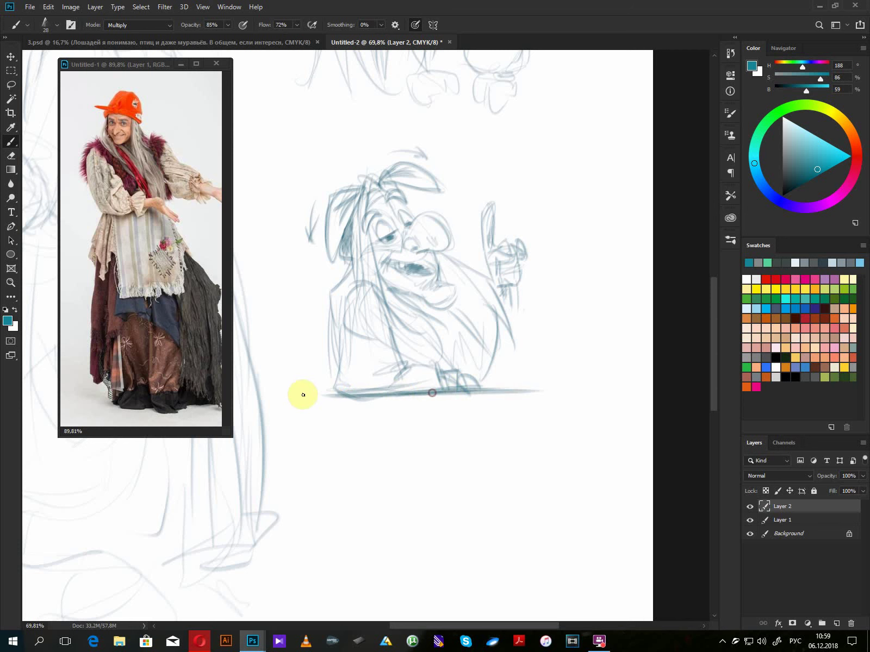
drag(499, 320, 491, 383)
mouse_move(351, 266)
mouse_down()
mouse_move(332, 298)
mouse_move(331, 342)
mouse_move(311, 356)
mouse_move(333, 343)
mouse_up()
- Darken the lower edge of the beard and the long front hair strand on the open-mouthed character above
drag(437, 274, 425, 446)
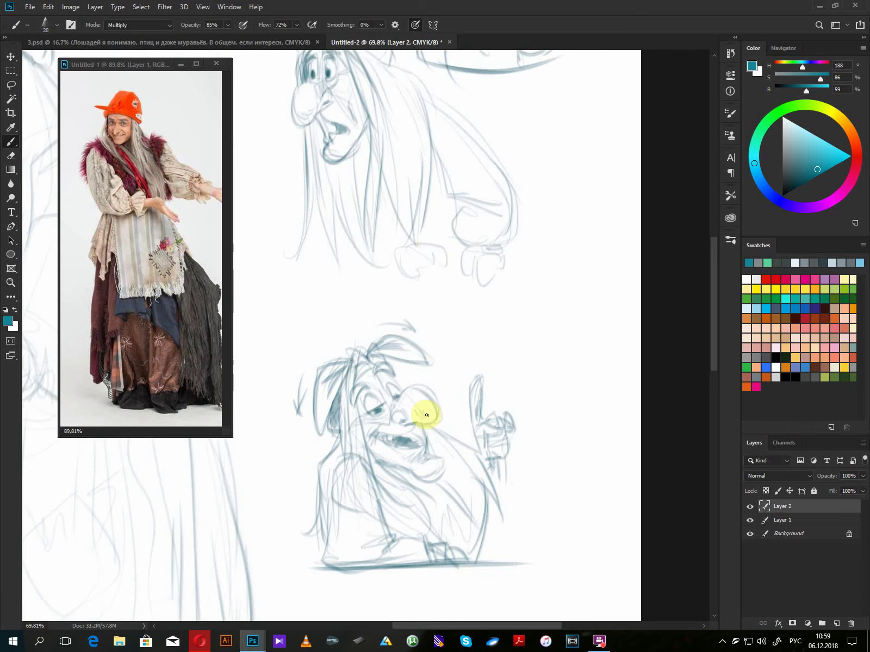
mouse_move(334, 222)
mouse_down()
mouse_move(391, 249)
mouse_move(383, 263)
mouse_move(399, 245)
mouse_up()
drag(314, 195, 282, 258)
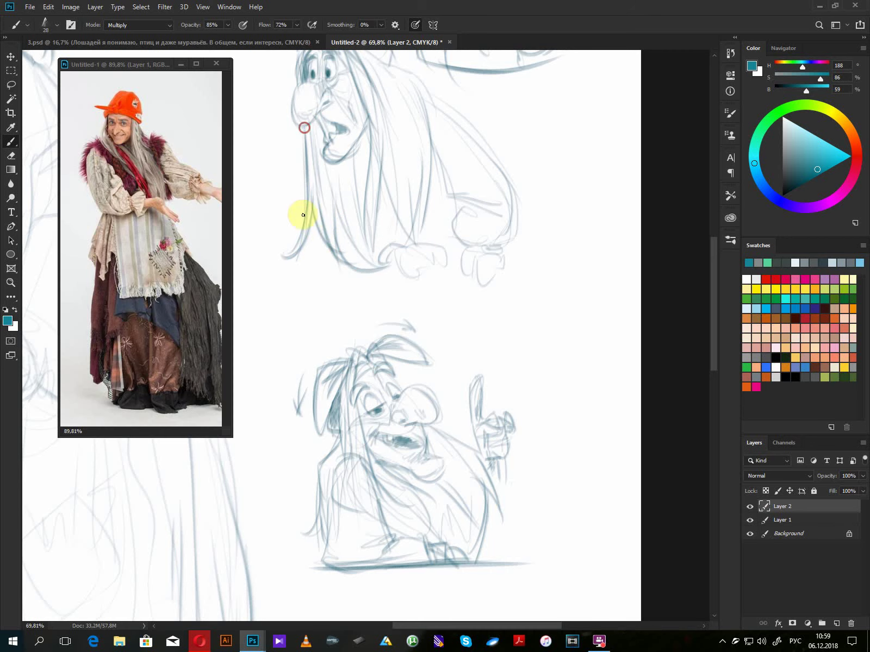
- Rough in a new character's head oval, large round nose and open mouth in the empty area below the pointing character
scroll(413, 245, up, 3)
mouse_move(522, 317)
mouse_down()
mouse_move(492, 459)
mouse_move(480, 470)
mouse_up()
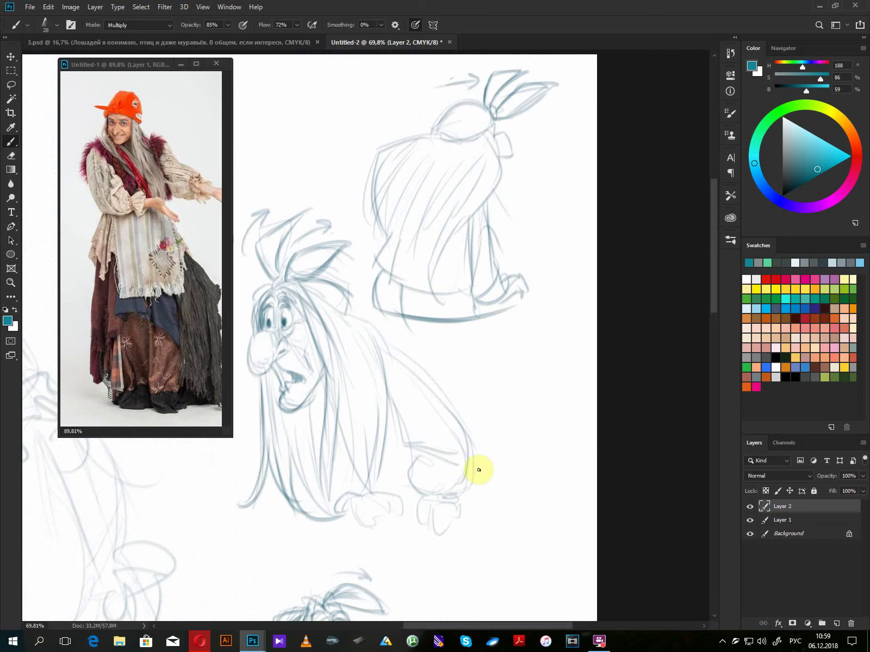
drag(501, 382, 582, 319)
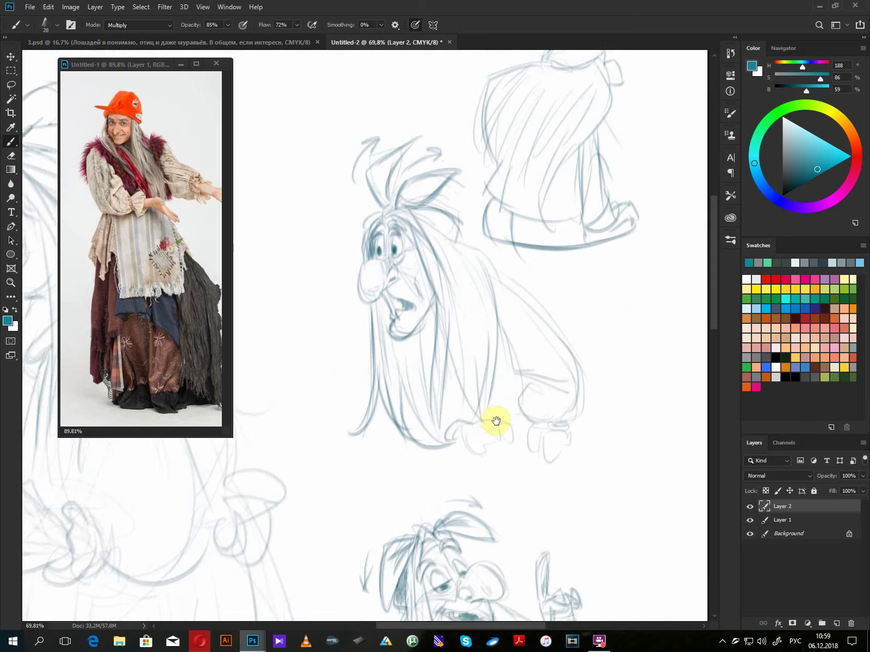
drag(495, 421, 502, 222)
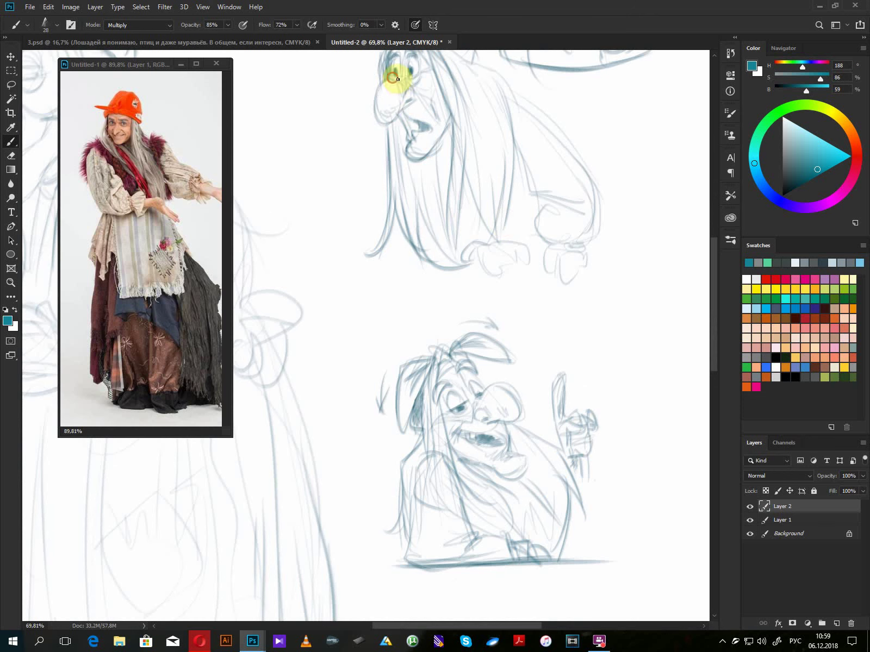
mouse_move(541, 402)
mouse_down()
mouse_move(486, 160)
mouse_move(541, 295)
mouse_up()
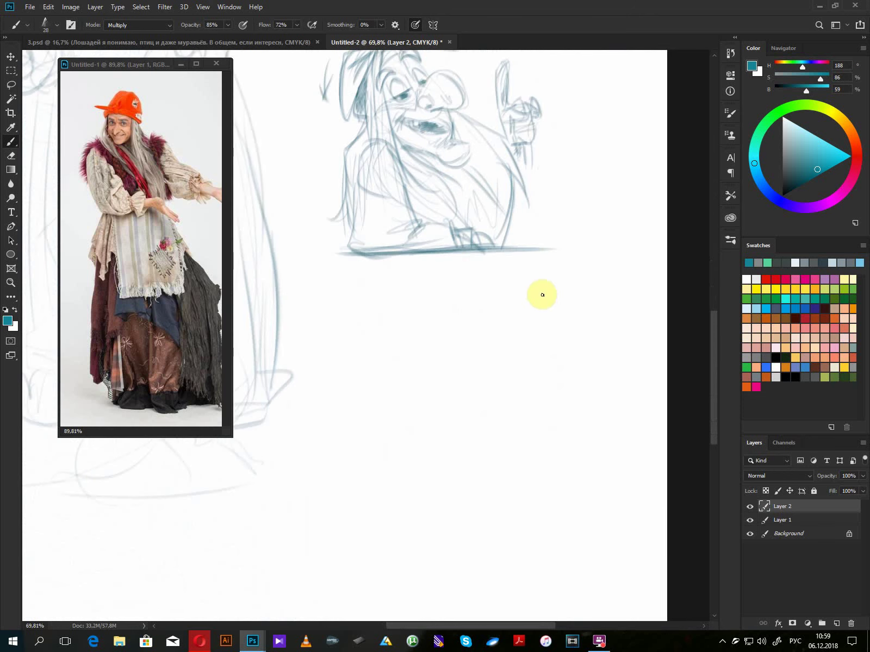
drag(519, 331, 489, 289)
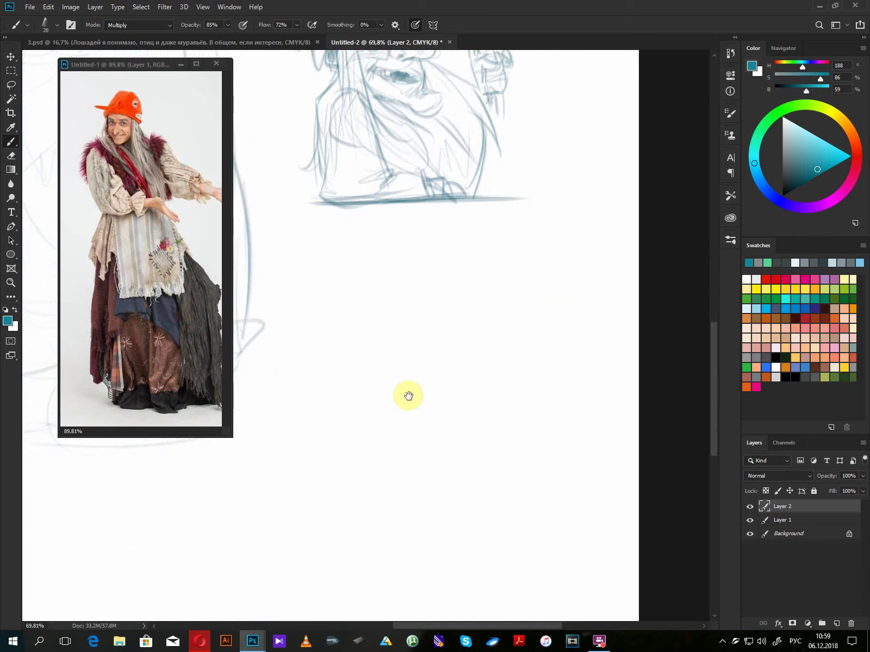
drag(406, 396, 411, 335)
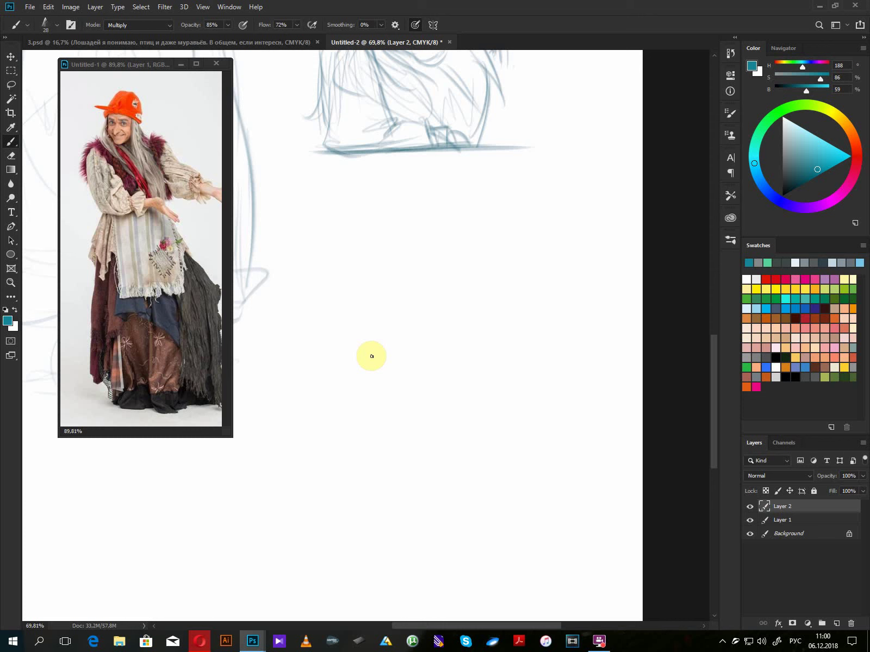
mouse_move(372, 356)
mouse_down()
mouse_move(390, 340)
mouse_move(379, 337)
mouse_move(351, 362)
mouse_move(367, 304)
mouse_move(412, 360)
mouse_move(410, 345)
mouse_move(340, 365)
mouse_move(334, 380)
mouse_move(346, 392)
mouse_move(370, 369)
mouse_move(367, 354)
mouse_move(381, 383)
mouse_move(373, 351)
mouse_move(368, 390)
mouse_move(385, 375)
mouse_move(355, 390)
mouse_move(376, 382)
mouse_move(387, 362)
mouse_move(372, 374)
mouse_move(365, 353)
mouse_move(357, 376)
mouse_move(389, 367)
mouse_move(383, 400)
mouse_move(391, 368)
mouse_move(400, 383)
mouse_move(368, 408)
mouse_move(379, 399)
mouse_move(372, 392)
mouse_move(384, 399)
mouse_move(406, 379)
mouse_move(346, 387)
mouse_move(358, 377)
mouse_move(383, 404)
mouse_move(376, 395)
mouse_move(403, 382)
mouse_move(371, 400)
mouse_move(396, 385)
mouse_move(347, 392)
mouse_move(352, 365)
mouse_move(344, 387)
mouse_move(365, 410)
mouse_move(392, 387)
mouse_move(392, 407)
mouse_move(372, 396)
mouse_move(397, 397)
mouse_move(377, 416)
mouse_move(374, 398)
mouse_move(396, 407)
mouse_move(368, 411)
mouse_move(382, 412)
mouse_move(404, 369)
mouse_move(387, 373)
mouse_up()
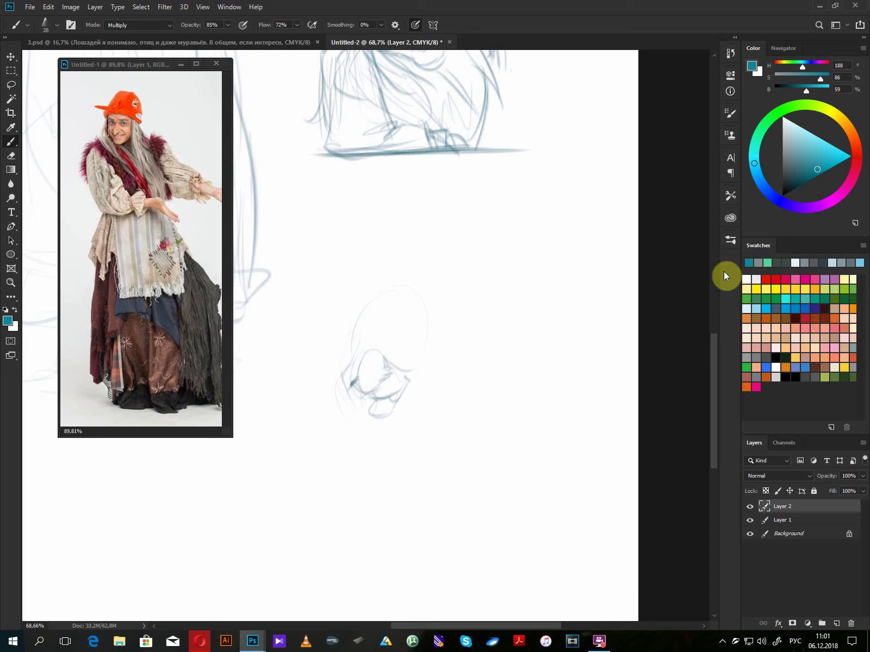
- Add the eyes, brows, cheeks and pointed chin to the new face, building up the laughing mouth
mouse_move(390, 333)
mouse_down()
mouse_move(383, 355)
mouse_move(365, 345)
mouse_move(363, 336)
mouse_move(387, 355)
mouse_move(396, 347)
mouse_move(385, 343)
mouse_move(392, 337)
mouse_move(383, 327)
mouse_move(404, 338)
mouse_move(383, 332)
mouse_move(387, 319)
mouse_move(395, 334)
mouse_move(372, 322)
mouse_move(356, 334)
mouse_move(366, 318)
mouse_move(352, 363)
mouse_move(404, 357)
mouse_move(358, 363)
mouse_move(375, 350)
mouse_move(412, 354)
mouse_move(376, 384)
mouse_move(357, 380)
mouse_move(361, 361)
mouse_move(382, 360)
mouse_move(373, 325)
mouse_up()
drag(381, 333, 393, 346)
mouse_move(368, 342)
mouse_down()
mouse_move(393, 344)
mouse_move(383, 338)
mouse_move(408, 330)
mouse_move(388, 354)
mouse_up()
drag(402, 347, 409, 352)
mouse_move(351, 351)
mouse_down()
mouse_move(365, 431)
mouse_move(390, 410)
mouse_move(378, 404)
mouse_move(408, 381)
mouse_move(403, 374)
mouse_move(359, 406)
mouse_move(363, 423)
mouse_move(389, 427)
mouse_move(363, 422)
mouse_move(362, 432)
mouse_move(388, 439)
mouse_move(416, 389)
mouse_up()
mouse_move(422, 347)
mouse_down()
mouse_move(417, 388)
mouse_move(394, 440)
mouse_up()
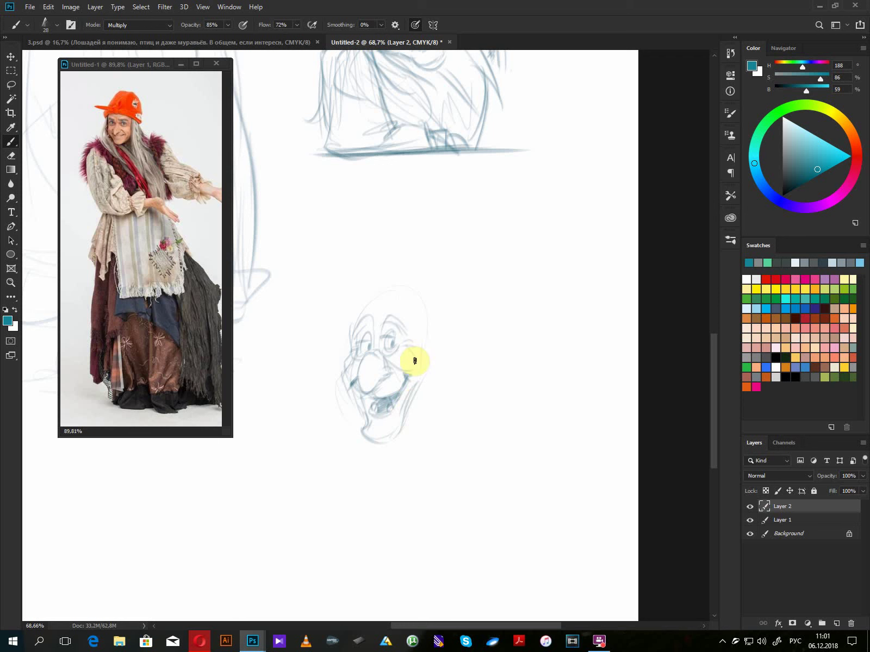
- Refine the cheek contour and sketch long straight hair strands hanging on both sides of the new face
mouse_move(414, 350)
mouse_down()
mouse_move(398, 383)
mouse_move(353, 382)
mouse_up()
mouse_move(422, 343)
mouse_down()
mouse_move(430, 329)
mouse_move(419, 411)
mouse_move(435, 434)
mouse_up()
drag(417, 327, 419, 454)
drag(342, 325, 343, 442)
drag(339, 352, 338, 472)
drag(347, 426, 366, 466)
mouse_move(342, 346)
mouse_down()
mouse_move(363, 300)
mouse_move(347, 313)
mouse_move(349, 337)
mouse_up()
- Draw two drooping tufts of hair springing from the top of the head, with loose strands falling outward beneath them
mouse_move(400, 292)
mouse_down()
mouse_move(415, 325)
mouse_move(424, 319)
mouse_move(409, 289)
mouse_move(362, 309)
mouse_move(349, 328)
mouse_up()
mouse_move(377, 287)
mouse_down()
mouse_move(353, 269)
mouse_move(305, 291)
mouse_up()
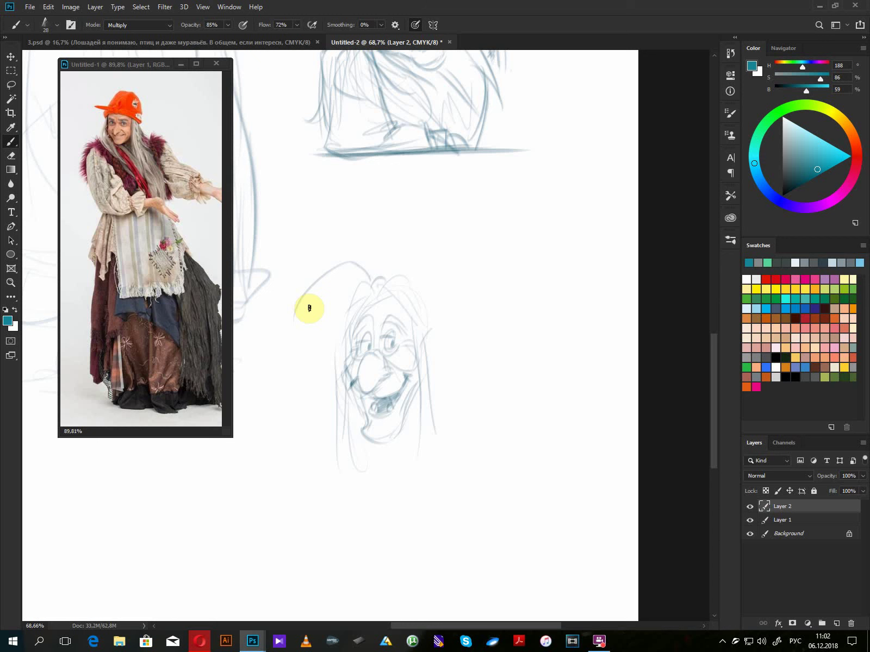
mouse_move(295, 320)
mouse_down()
mouse_move(350, 282)
mouse_move(329, 286)
mouse_move(395, 269)
mouse_move(388, 279)
mouse_move(423, 240)
mouse_move(460, 274)
mouse_up()
mouse_move(384, 285)
mouse_down()
mouse_move(470, 300)
mouse_move(478, 312)
mouse_move(446, 317)
mouse_move(437, 349)
mouse_move(480, 382)
mouse_up()
mouse_move(347, 340)
mouse_down()
mouse_move(330, 368)
mouse_move(317, 450)
mouse_up()
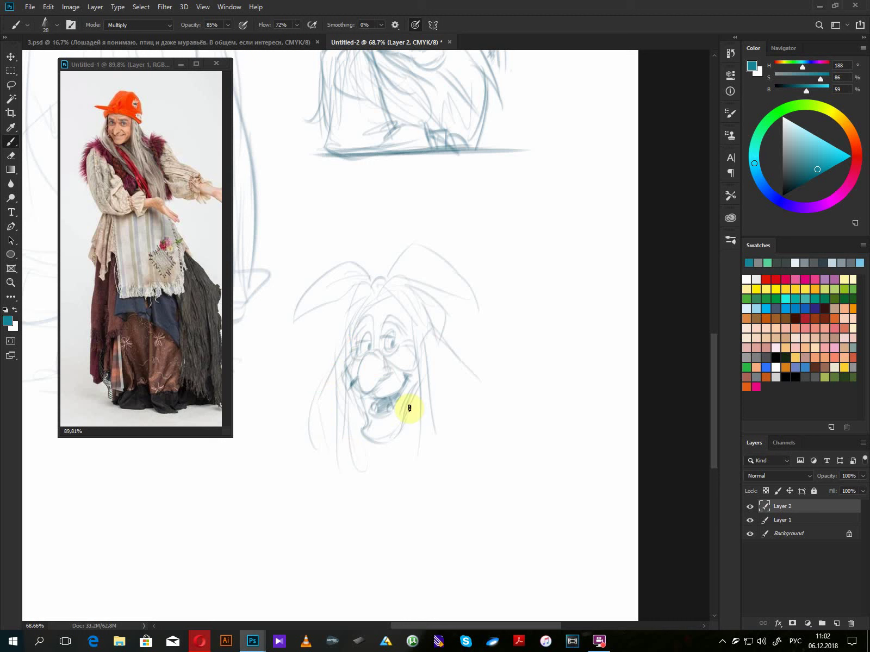
- Add flaring hair strands beside the face and darken the corner of the jaw next to the mouth
drag(439, 349, 465, 421)
drag(436, 375, 450, 435)
drag(445, 351, 496, 412)
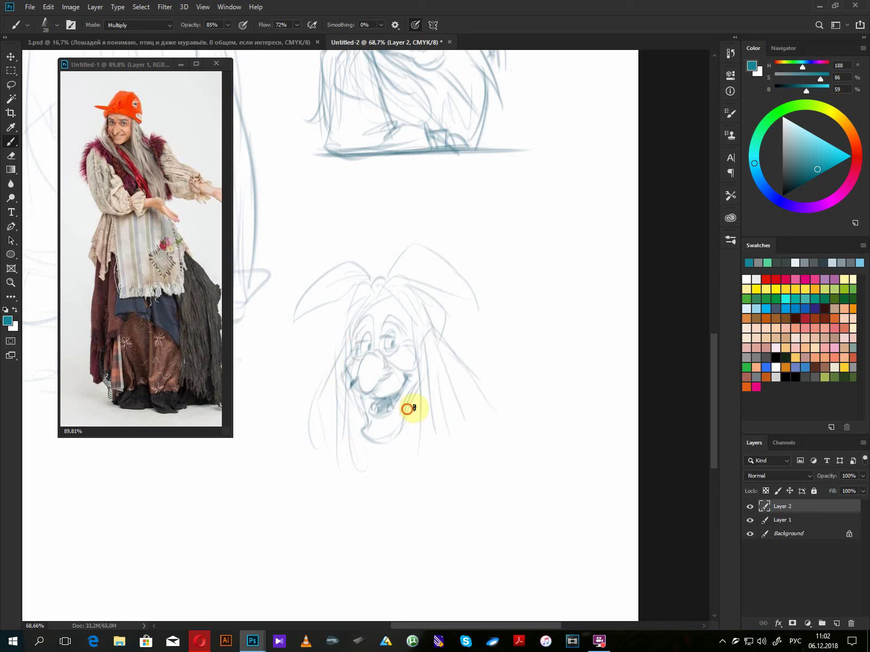
drag(418, 390, 417, 407)
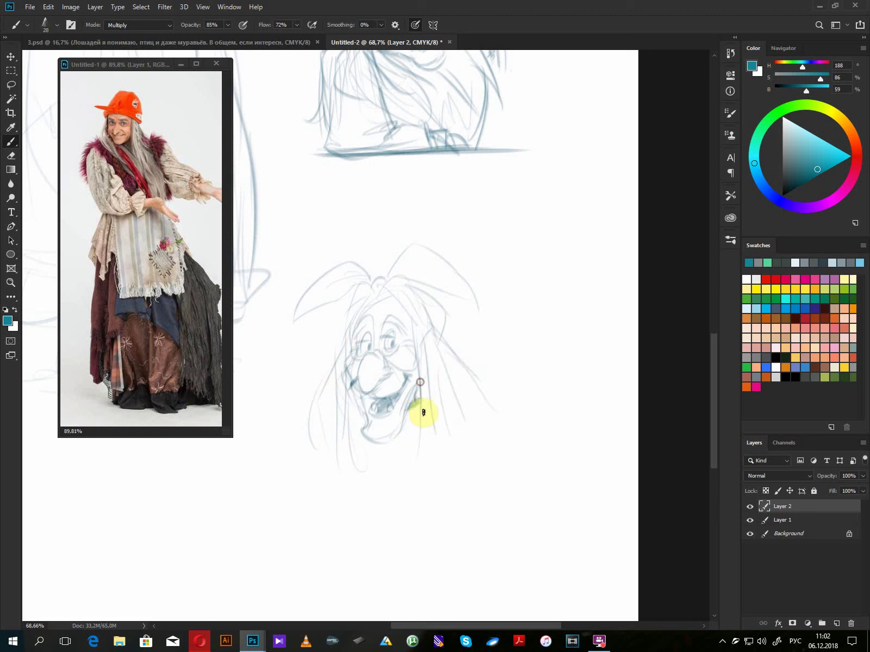
- Extend the inner hair strands below the chin and curve them together into a rounded lower contour
mouse_move(351, 402)
mouse_down()
mouse_move(349, 423)
mouse_move(369, 499)
mouse_up()
mouse_move(336, 416)
mouse_down()
mouse_move(341, 477)
mouse_move(392, 503)
mouse_up()
drag(330, 383, 296, 453)
drag(438, 375, 419, 508)
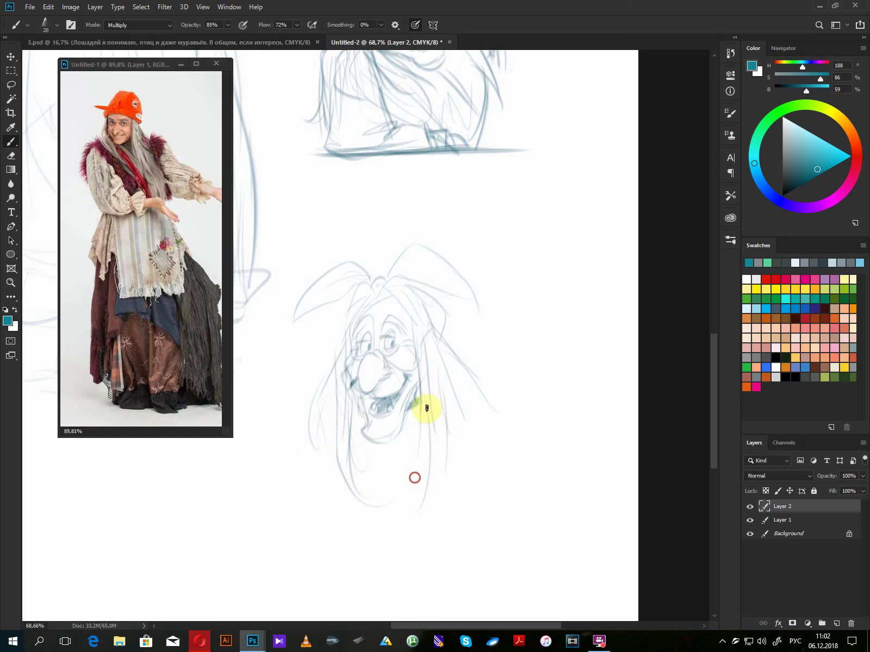
drag(428, 408, 397, 513)
- Widen the hair with outer strands on both sides and sketch short neck and fold lines under the chin
drag(467, 429, 435, 489)
mouse_move(458, 396)
mouse_down()
mouse_move(472, 437)
mouse_move(494, 443)
mouse_up()
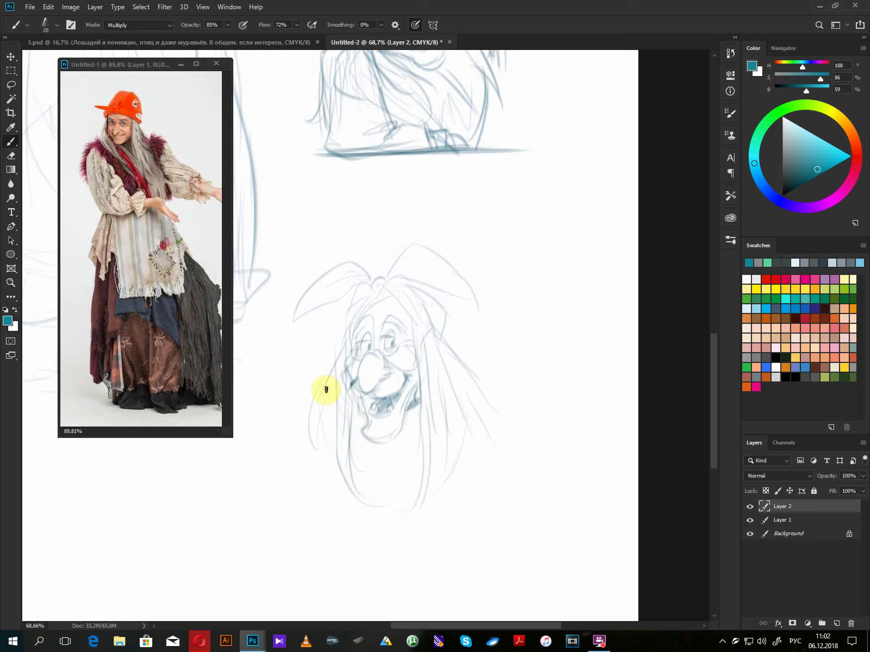
drag(330, 375, 314, 467)
mouse_move(437, 337)
mouse_down()
mouse_move(517, 448)
mouse_move(475, 472)
mouse_up()
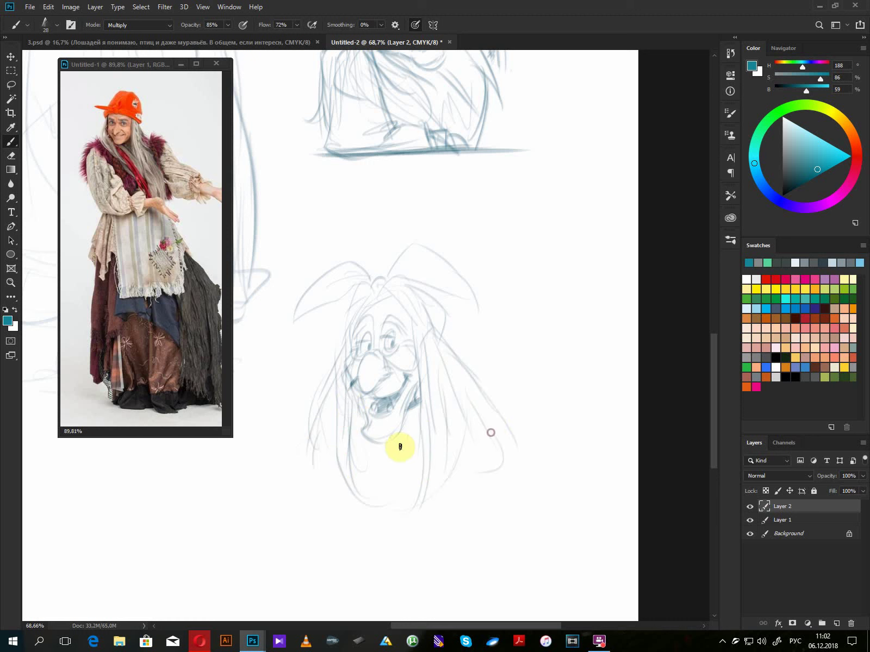
mouse_move(398, 437)
mouse_down()
mouse_move(399, 465)
mouse_move(398, 435)
mouse_move(417, 422)
mouse_move(420, 441)
mouse_up()
mouse_move(419, 451)
mouse_down()
mouse_move(395, 450)
mouse_move(392, 467)
mouse_up()
mouse_move(358, 420)
mouse_down()
mouse_move(366, 471)
mouse_move(313, 472)
mouse_move(320, 474)
mouse_up()
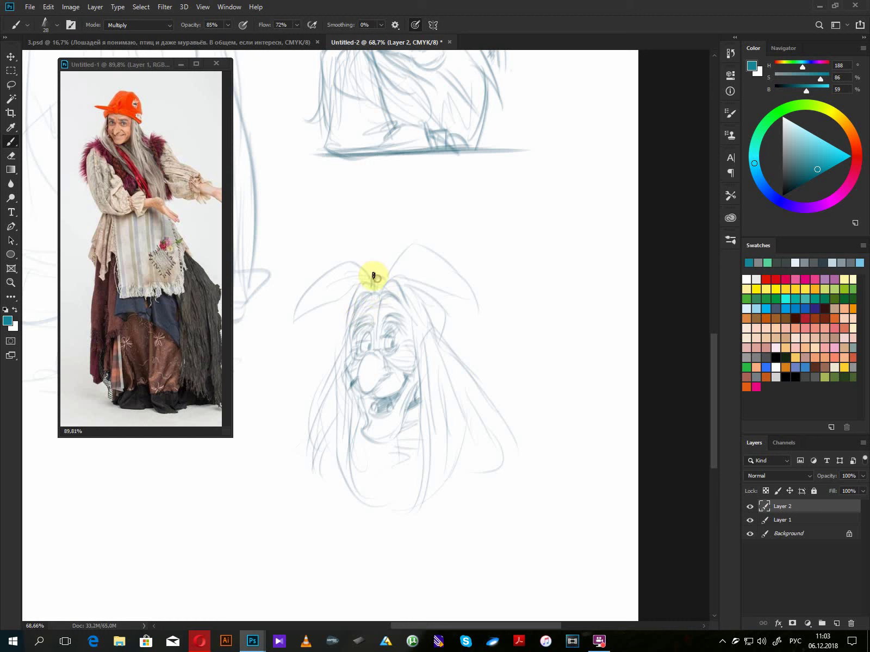
- Define the hair knot on top of the head and thicken the outer strands with loose, curling ends
mouse_move(368, 280)
mouse_down()
mouse_move(345, 297)
mouse_move(361, 281)
mouse_move(329, 290)
mouse_move(346, 273)
mouse_move(393, 273)
mouse_move(408, 260)
mouse_up()
mouse_move(438, 309)
mouse_down()
mouse_move(440, 353)
mouse_move(491, 387)
mouse_up()
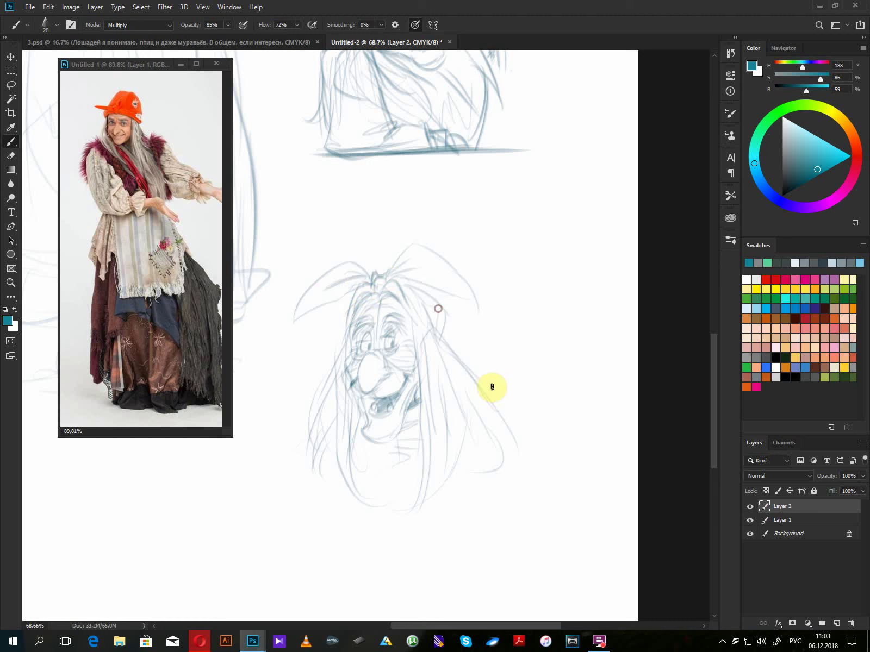
mouse_move(342, 359)
mouse_down()
mouse_move(314, 404)
mouse_move(270, 436)
mouse_move(300, 439)
mouse_move(311, 470)
mouse_up()
drag(309, 443, 315, 472)
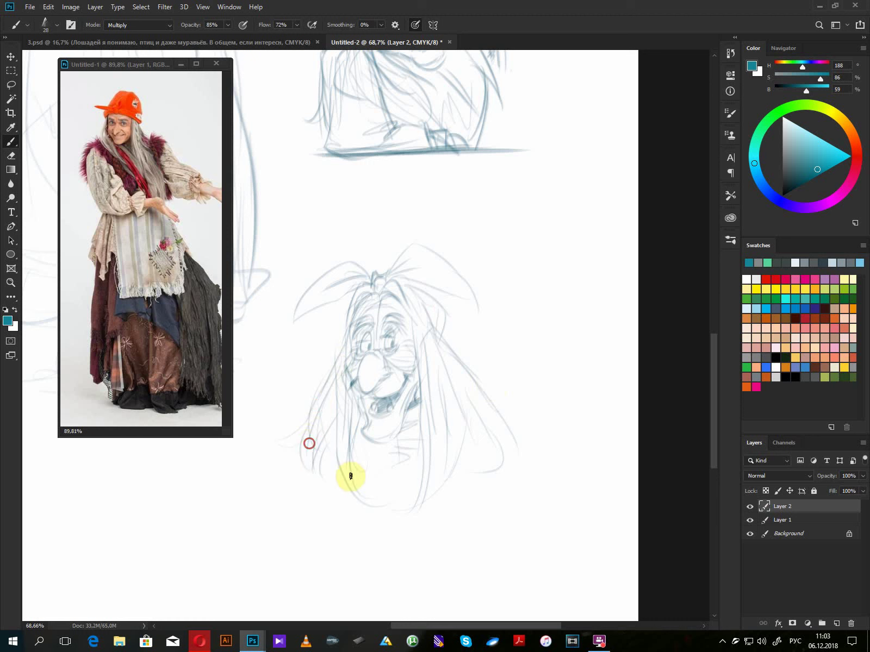
drag(494, 433, 510, 461)
drag(300, 437, 314, 492)
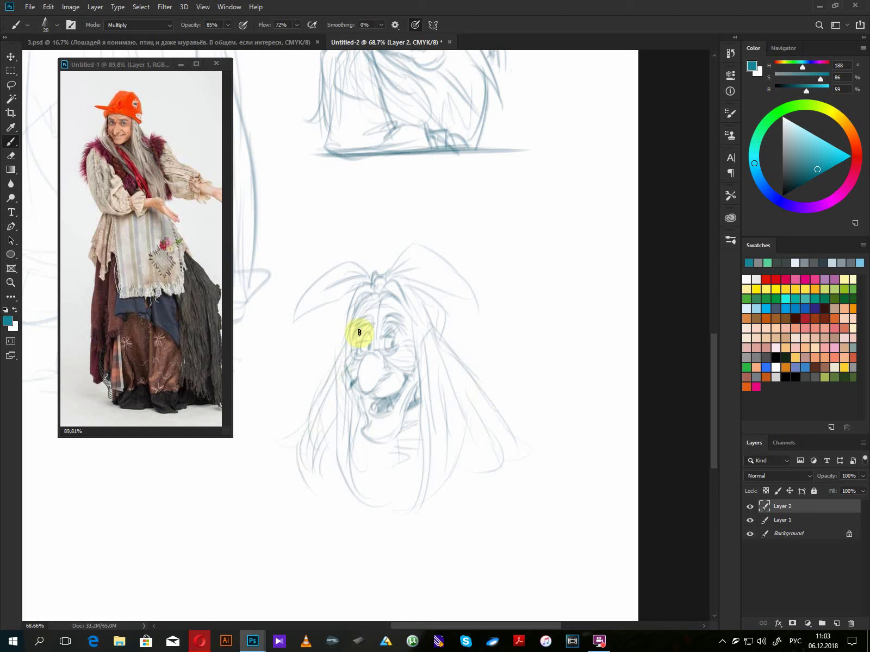
- Reinforce the lower clothing contour of the finger-pointing character just above its ground line
mouse_move(324, 128)
mouse_down()
mouse_move(325, 156)
mouse_move(331, 102)
mouse_move(340, 131)
mouse_move(385, 130)
mouse_move(355, 144)
mouse_up()
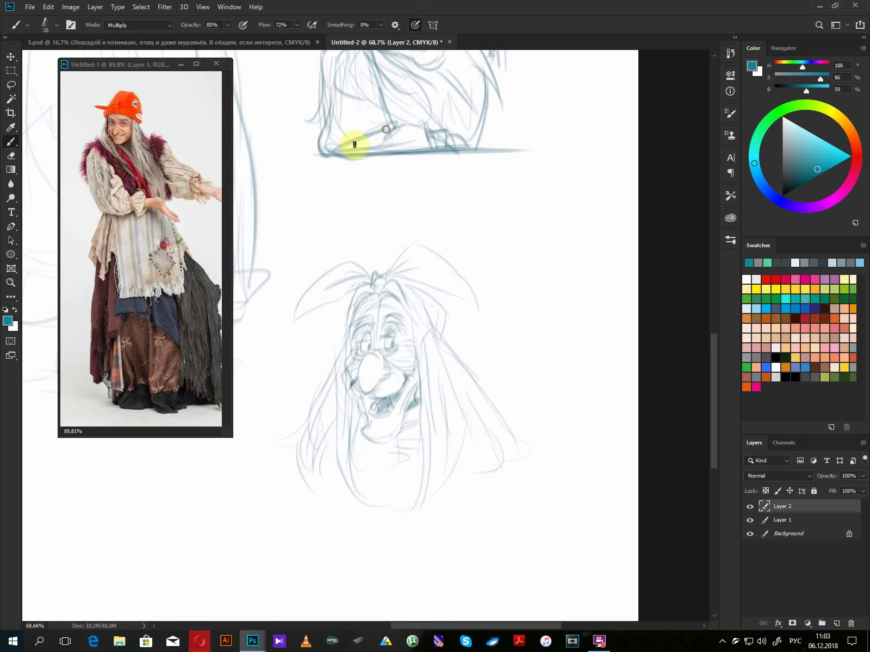
mouse_move(434, 140)
mouse_down()
mouse_move(503, 323)
mouse_move(534, 444)
mouse_up()
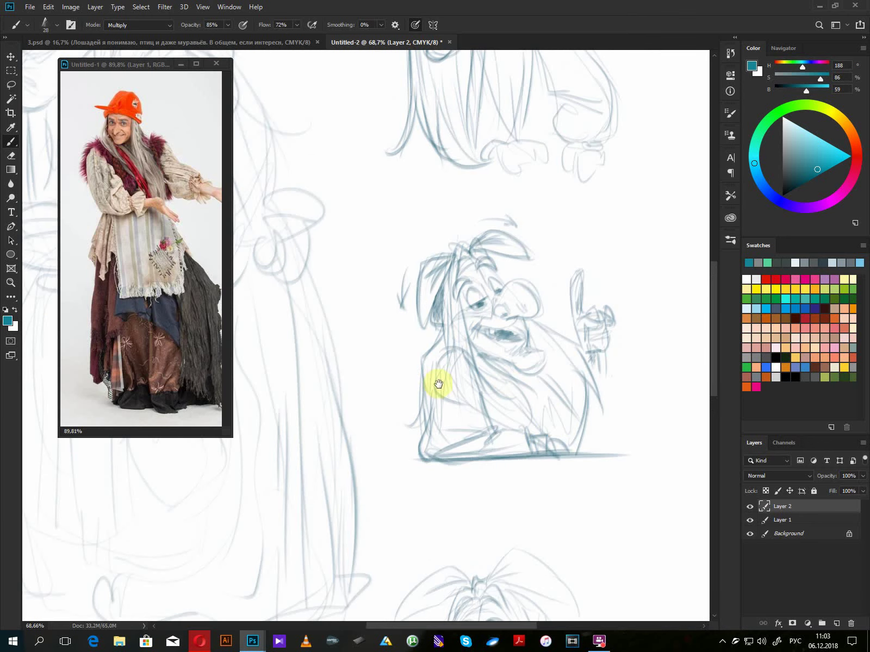
drag(438, 385, 571, 398)
mouse_move(528, 374)
mouse_down()
mouse_move(497, 357)
mouse_move(527, 225)
mouse_up()
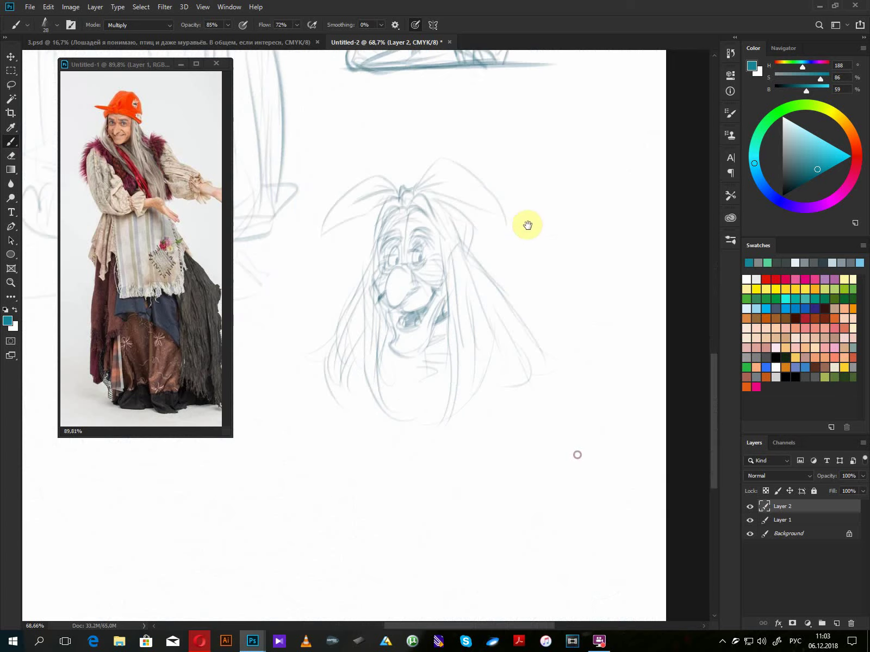
- Rough in a round crouching body with a bent limb and foot in the blank area at the bottom of the canvas
drag(410, 405, 591, 332)
drag(485, 379, 535, 369)
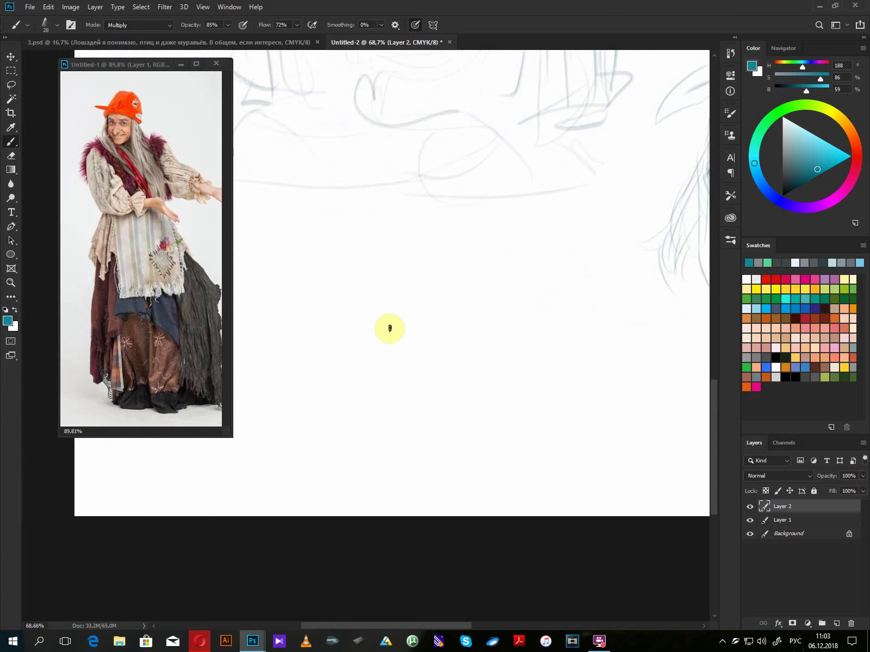
drag(400, 303, 338, 328)
mouse_move(335, 319)
mouse_down()
mouse_move(369, 373)
mouse_move(394, 373)
mouse_up()
mouse_move(349, 345)
mouse_down()
mouse_move(313, 338)
mouse_move(286, 351)
mouse_up()
mouse_move(305, 336)
mouse_down()
mouse_move(281, 370)
mouse_move(275, 391)
mouse_move(289, 417)
mouse_move(262, 395)
mouse_move(291, 431)
mouse_move(381, 429)
mouse_move(385, 367)
mouse_move(419, 405)
mouse_move(413, 422)
mouse_move(424, 389)
mouse_move(441, 375)
mouse_move(429, 415)
mouse_move(408, 423)
mouse_up()
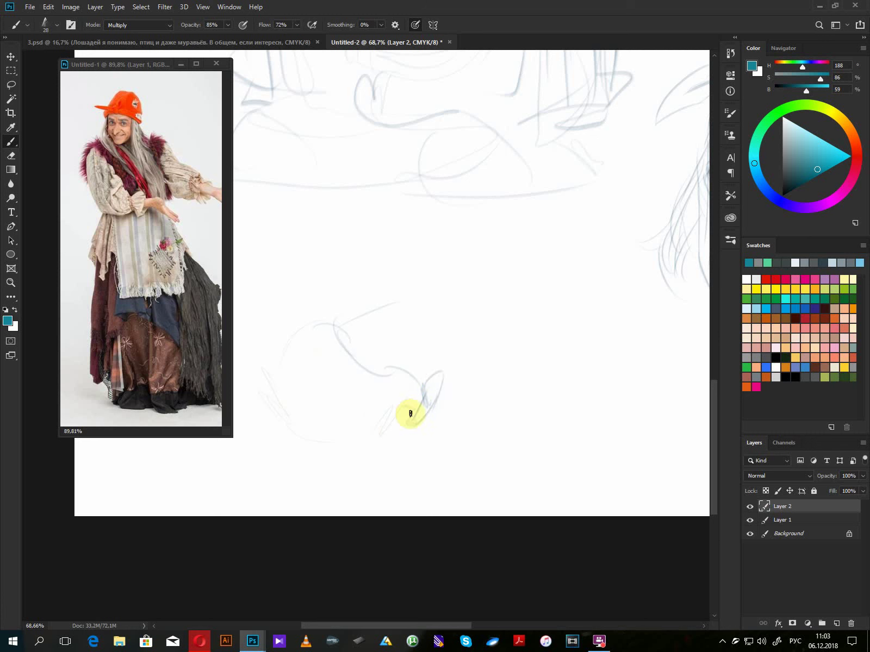
mouse_move(421, 402)
mouse_down()
mouse_move(439, 372)
mouse_move(433, 403)
mouse_move(413, 420)
mouse_move(464, 428)
mouse_up()
- Add the head, raised fingers, arm and second foot to the crouching figure, and shade the soles of both feet
mouse_move(299, 392)
mouse_down()
mouse_move(315, 357)
mouse_move(308, 385)
mouse_up()
mouse_move(306, 379)
mouse_down()
mouse_move(302, 412)
mouse_move(314, 396)
mouse_move(311, 370)
mouse_move(329, 409)
mouse_move(336, 354)
mouse_move(355, 341)
mouse_up()
mouse_move(411, 332)
mouse_down()
mouse_move(421, 293)
mouse_move(429, 334)
mouse_move(418, 293)
mouse_move(399, 277)
mouse_move(417, 283)
mouse_up()
drag(364, 297, 396, 305)
mouse_move(404, 319)
mouse_down()
mouse_move(425, 315)
mouse_move(396, 315)
mouse_up()
mouse_move(358, 282)
mouse_down()
mouse_move(335, 305)
mouse_move(331, 295)
mouse_move(351, 317)
mouse_up()
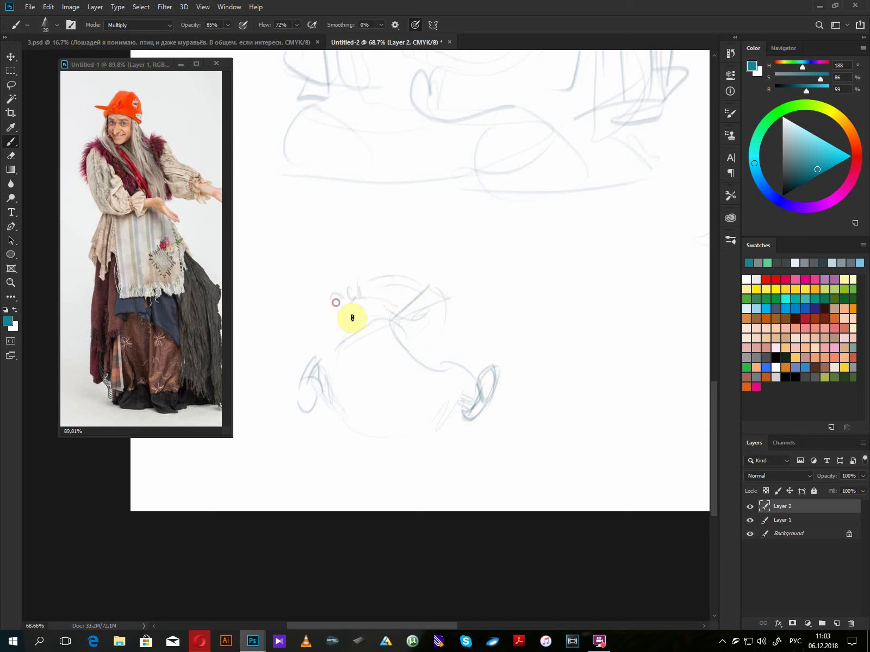
mouse_move(443, 324)
mouse_down()
mouse_move(400, 351)
mouse_move(453, 301)
mouse_move(341, 360)
mouse_move(333, 350)
mouse_move(341, 354)
mouse_move(363, 330)
mouse_move(347, 362)
mouse_move(342, 347)
mouse_move(330, 371)
mouse_move(315, 367)
mouse_move(319, 356)
mouse_move(308, 393)
mouse_move(297, 397)
mouse_move(316, 388)
mouse_move(304, 405)
mouse_up()
mouse_move(478, 392)
mouse_down()
mouse_move(501, 378)
mouse_move(492, 402)
mouse_move(464, 419)
mouse_move(485, 408)
mouse_up()
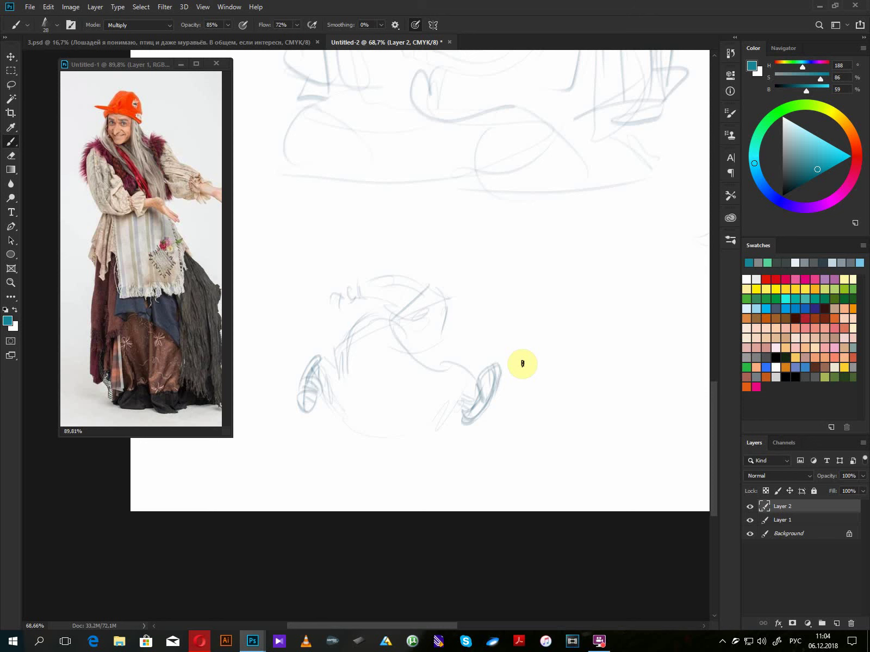
- Draw a dark bottle-shaped figure outline beside the crouching sketch and trace a light blue contour (H 188, S 82, B 90) around it
drag(508, 319, 357, 323)
mouse_move(461, 250)
mouse_down()
mouse_move(448, 268)
mouse_move(442, 347)
mouse_move(478, 363)
mouse_move(472, 282)
mouse_move(450, 252)
mouse_move(443, 350)
mouse_move(477, 361)
mouse_move(459, 252)
mouse_move(437, 269)
mouse_move(435, 361)
mouse_move(483, 373)
mouse_move(475, 270)
mouse_move(454, 241)
mouse_move(436, 270)
mouse_move(435, 324)
mouse_move(449, 378)
mouse_move(474, 374)
mouse_up()
click(832, 154)
click(448, 240)
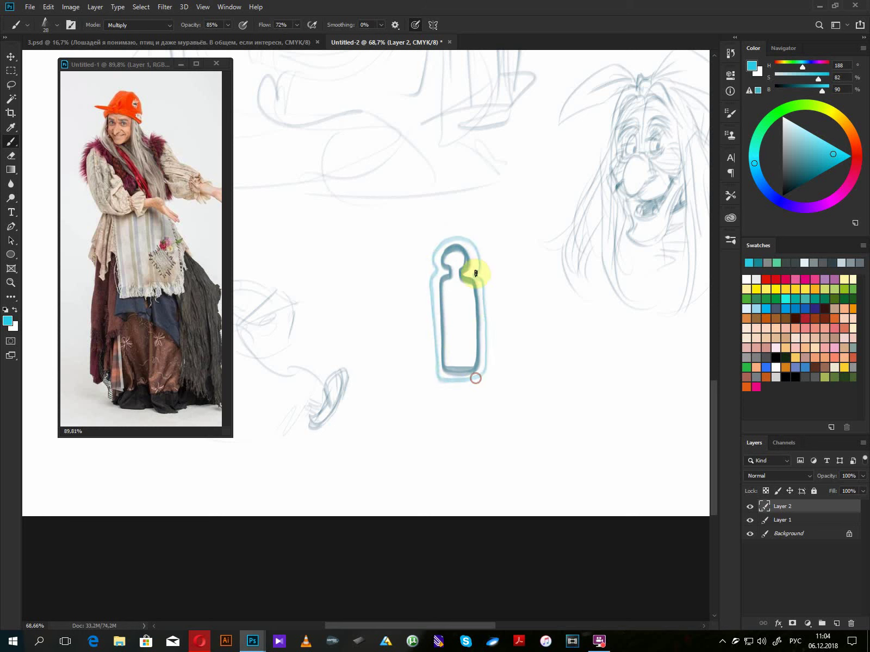
drag(478, 270, 482, 340)
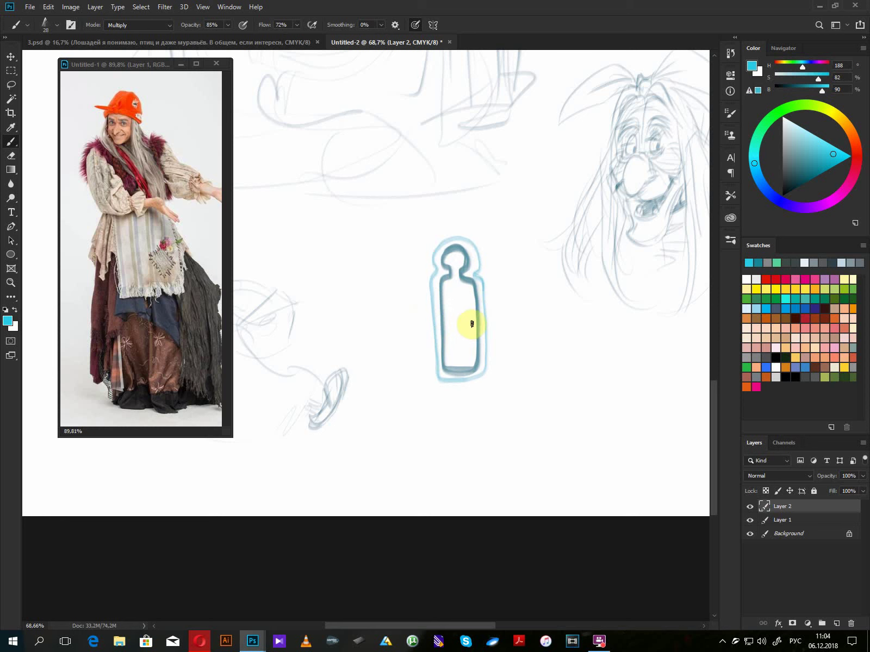
- Lasso the dark bottle-shaped figure inside the light blue contour and cut it to a new layer
key(l)
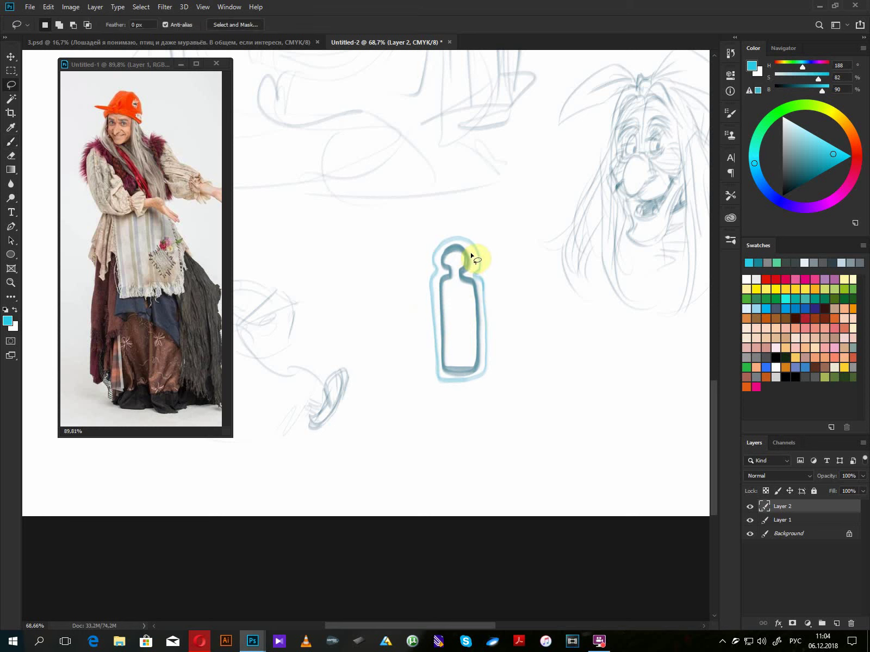
mouse_move(471, 253)
mouse_down()
mouse_move(439, 256)
mouse_move(443, 354)
mouse_move(468, 378)
mouse_move(481, 323)
mouse_move(469, 267)
mouse_up()
right_click(462, 277)
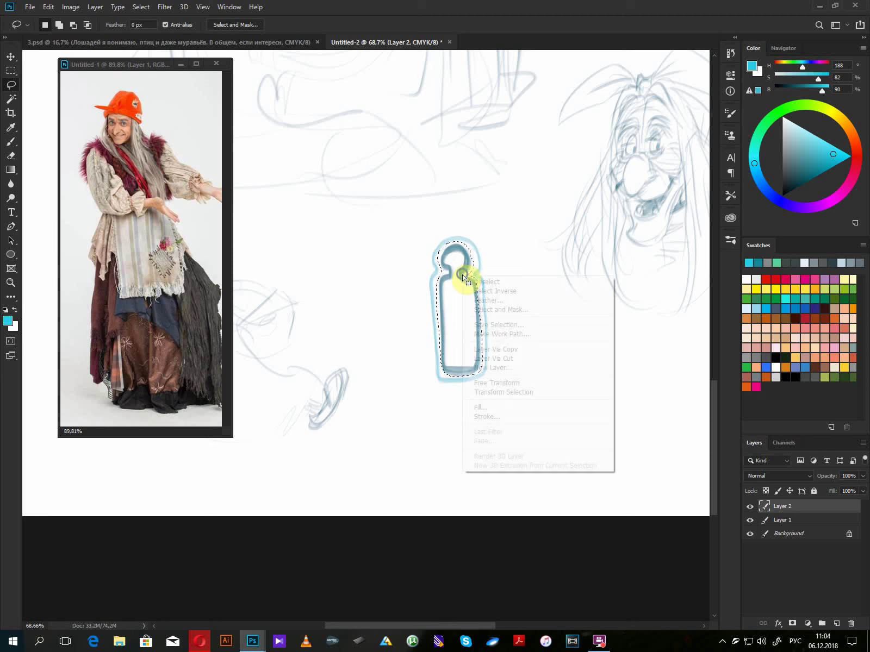
click(515, 360)
- Rotate the dark figure about 15° clockwise and shift it across the contour's right edge
key(ctrl+t)
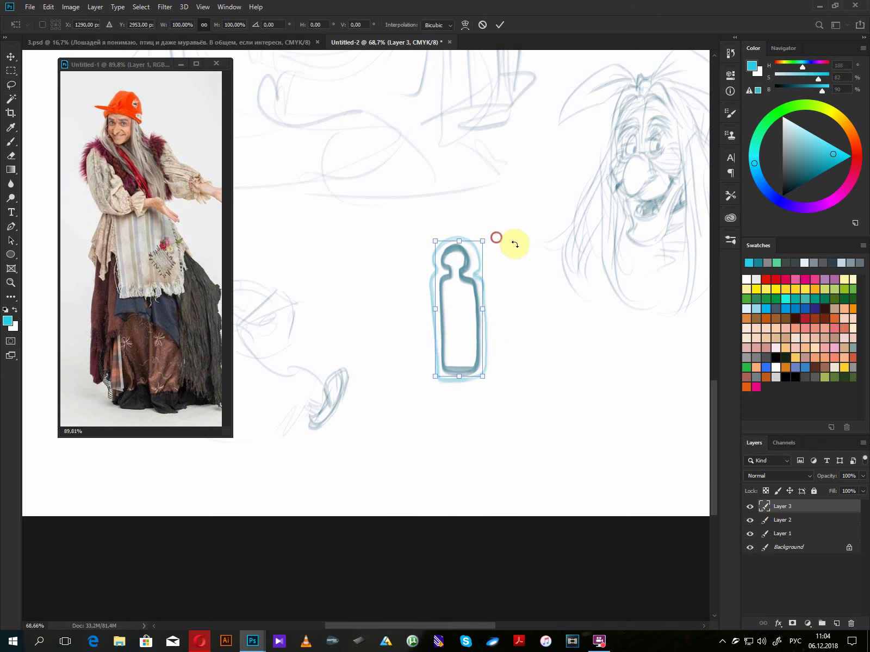
drag(515, 244, 529, 261)
drag(466, 311, 478, 314)
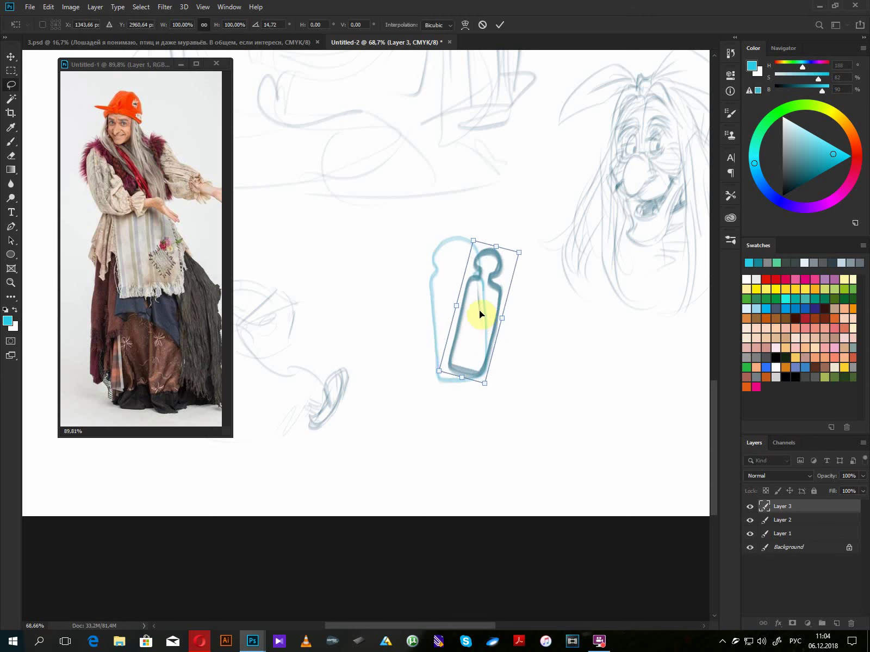
key(ctrl+z)
key(ctrl+z)
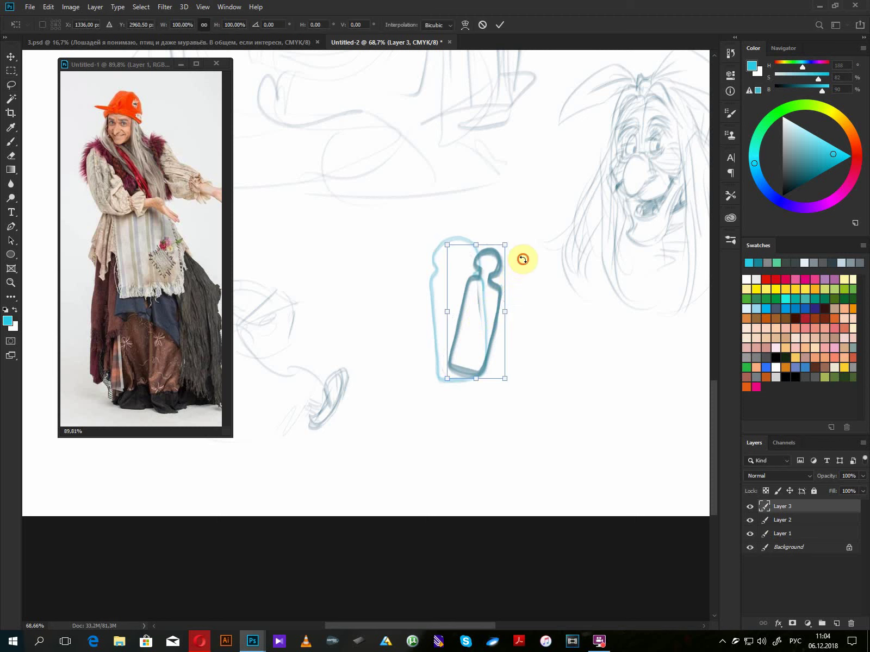
- Rotate the dark figure counterclockwise across the contour's left edge, and fit it back inside at about -5.5°
drag(523, 260, 476, 252)
drag(497, 332, 464, 331)
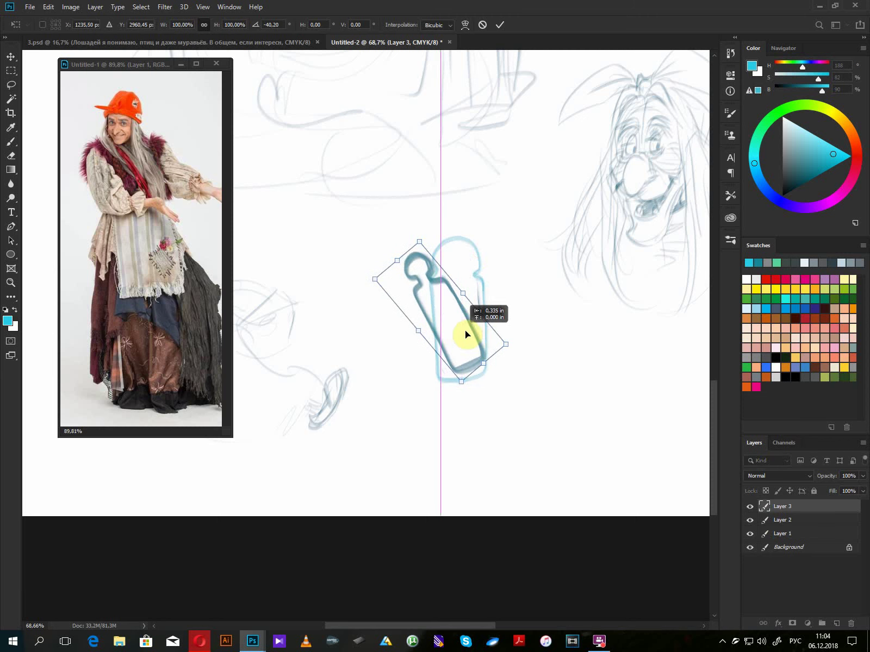
drag(511, 310, 513, 364)
mouse_move(450, 321)
mouse_down()
mouse_move(468, 319)
mouse_move(461, 324)
mouse_up()
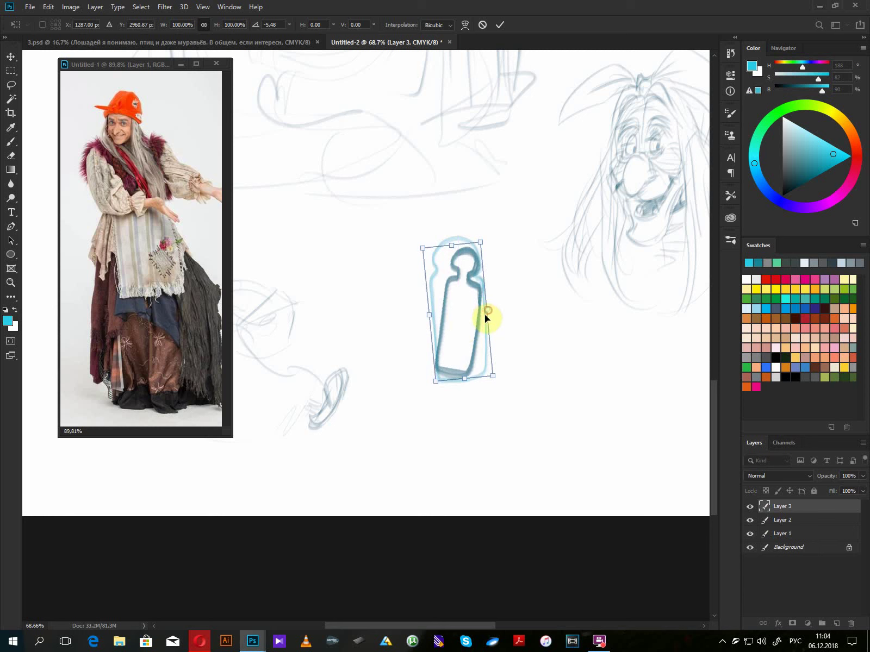
key(Return)
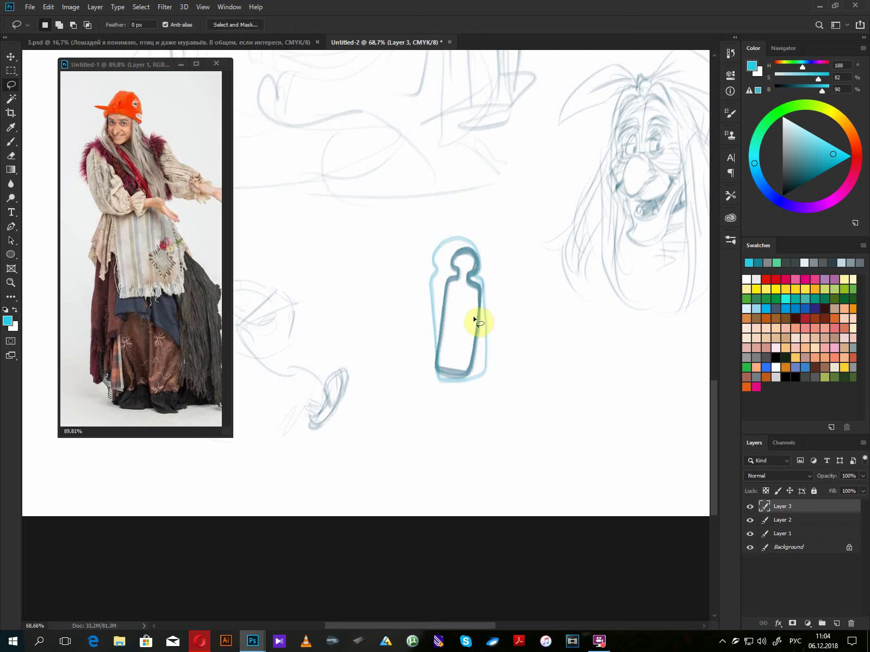
- Free-transform the dark figure, tilting it about 25° over the right edge and returning it inside the contour at about -6.7°
key(ctrl+t)
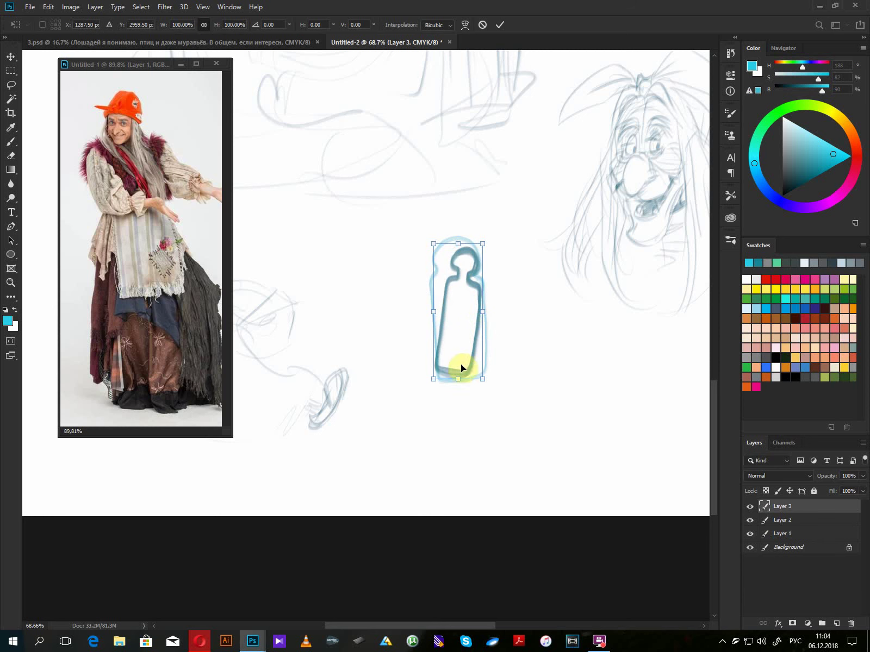
mouse_move(481, 387)
mouse_down()
mouse_move(487, 381)
mouse_move(472, 386)
mouse_move(480, 382)
mouse_up()
drag(490, 240, 522, 261)
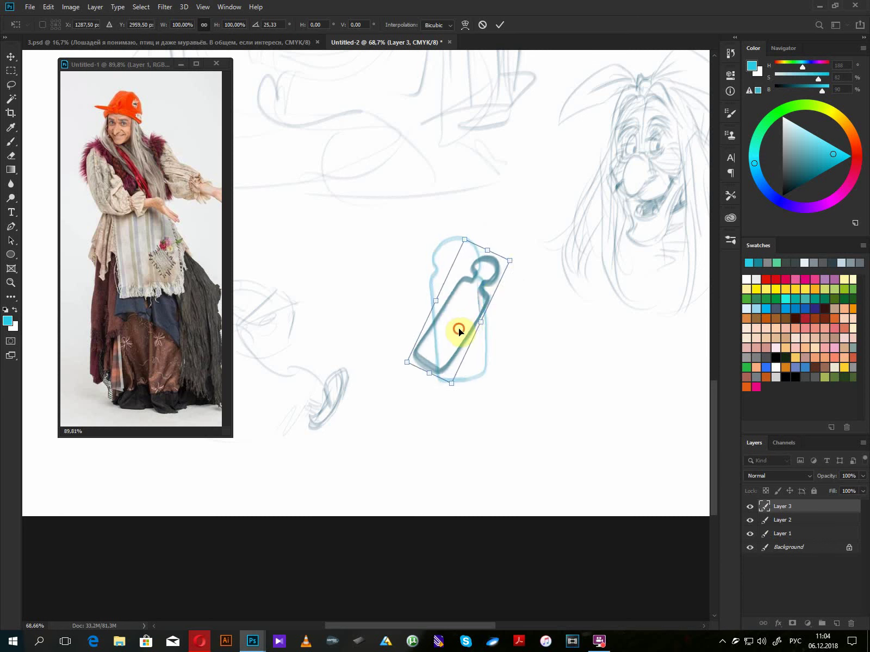
drag(458, 329, 489, 337)
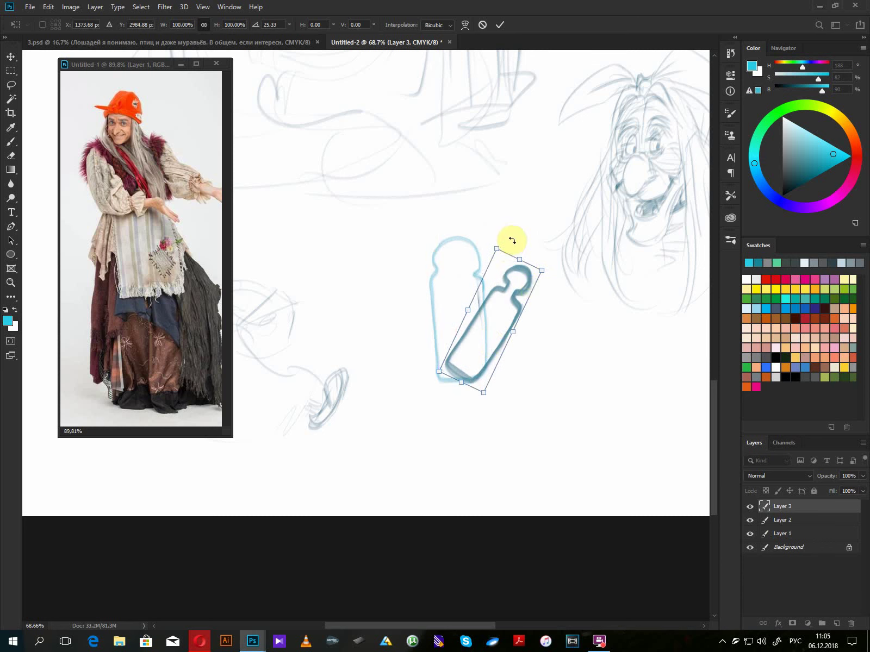
drag(511, 240, 434, 244)
drag(485, 311, 463, 310)
drag(509, 334, 501, 357)
mouse_move(453, 333)
mouse_down()
mouse_move(478, 330)
mouse_move(459, 332)
mouse_up()
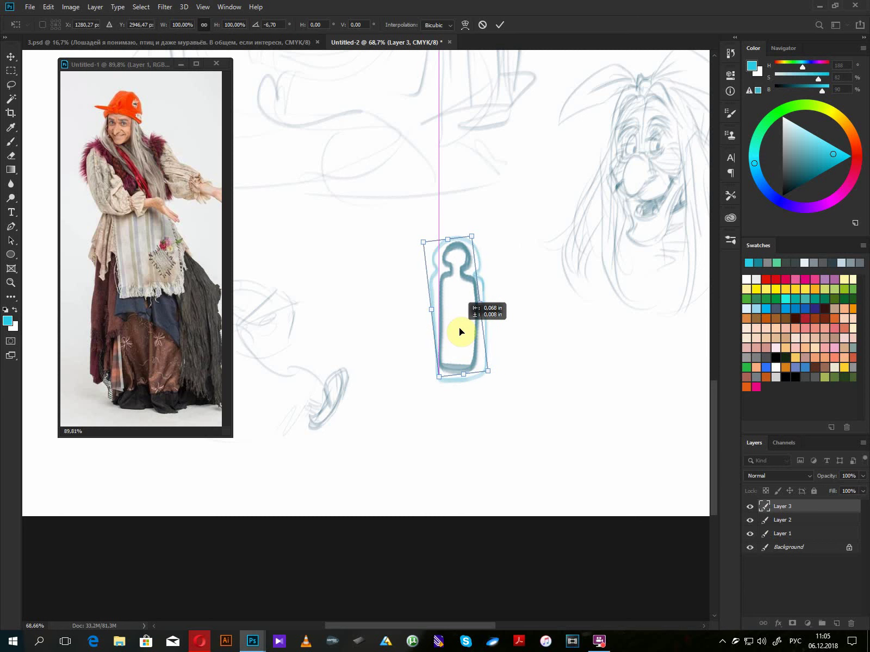
- Slide the dark figure out over the contour's right edge and back inside, settling its rotation at about -7°
drag(459, 327, 489, 329)
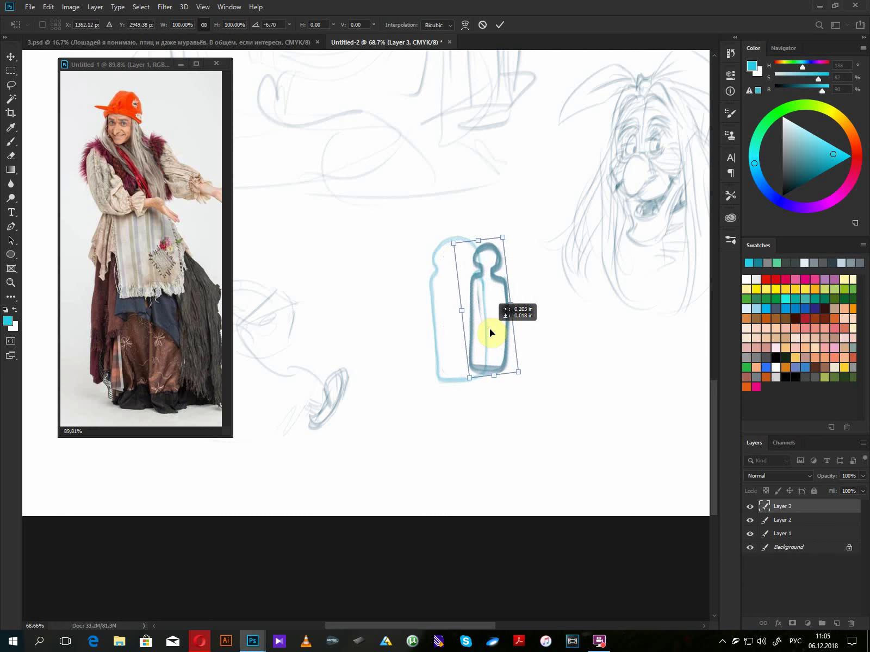
mouse_move(489, 329)
mouse_down()
mouse_move(457, 329)
mouse_move(488, 327)
mouse_up()
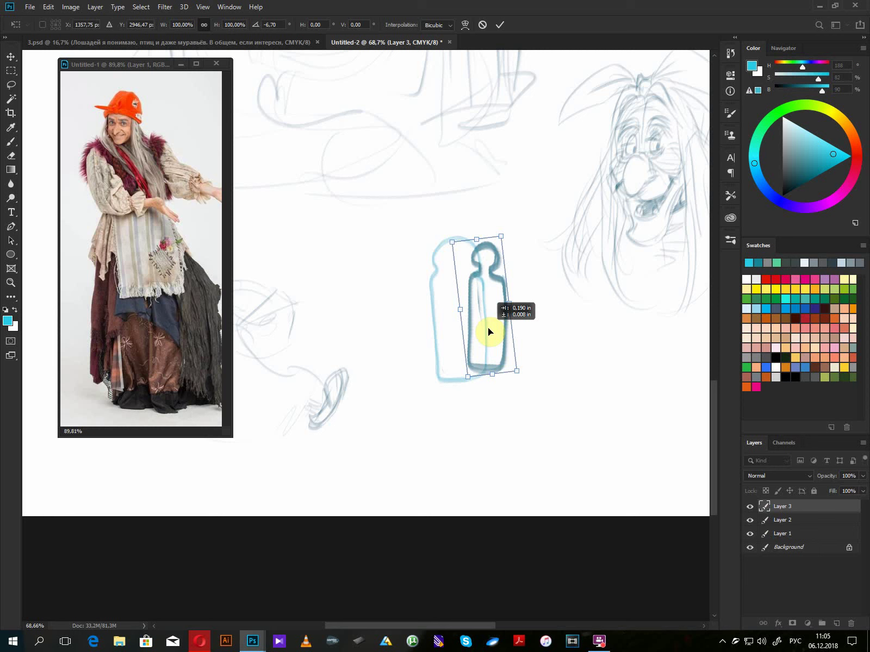
drag(488, 327, 461, 331)
mouse_move(501, 394)
mouse_down()
mouse_move(509, 381)
mouse_move(501, 388)
mouse_up()
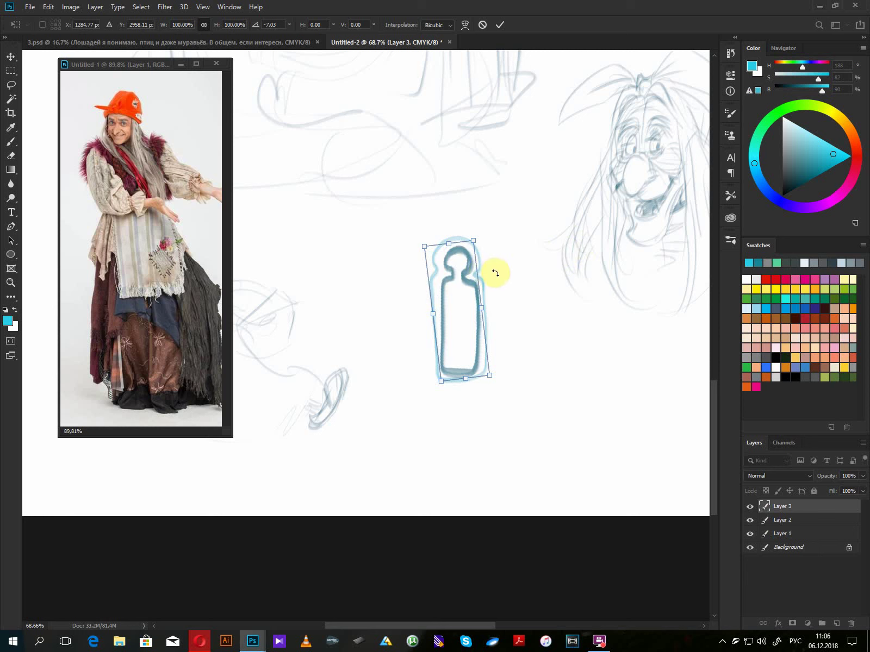
key(Return)
- Select the light blue contour on Layer 2, enlarge it to 153% around the dark figure and rotate it about 6.5°
key(l)
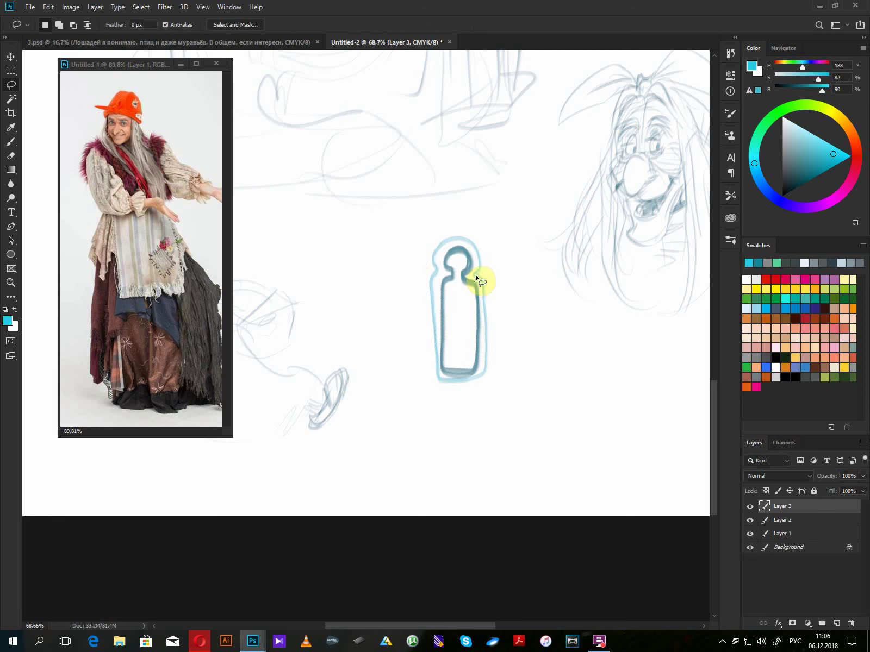
key(alt+bracketleft)
mouse_move(476, 278)
mouse_down()
mouse_move(487, 264)
mouse_move(408, 270)
mouse_move(504, 298)
mouse_up()
key(ctrl+t)
mouse_move(518, 218)
mouse_down()
mouse_move(569, 181)
mouse_move(567, 145)
mouse_up()
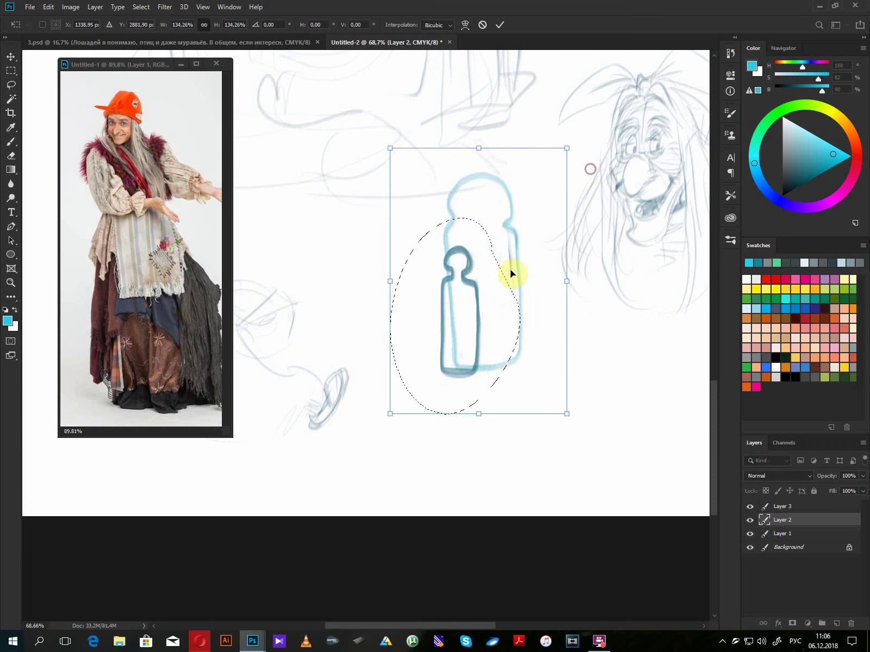
mouse_move(511, 273)
mouse_down()
mouse_move(484, 326)
mouse_move(491, 352)
mouse_up()
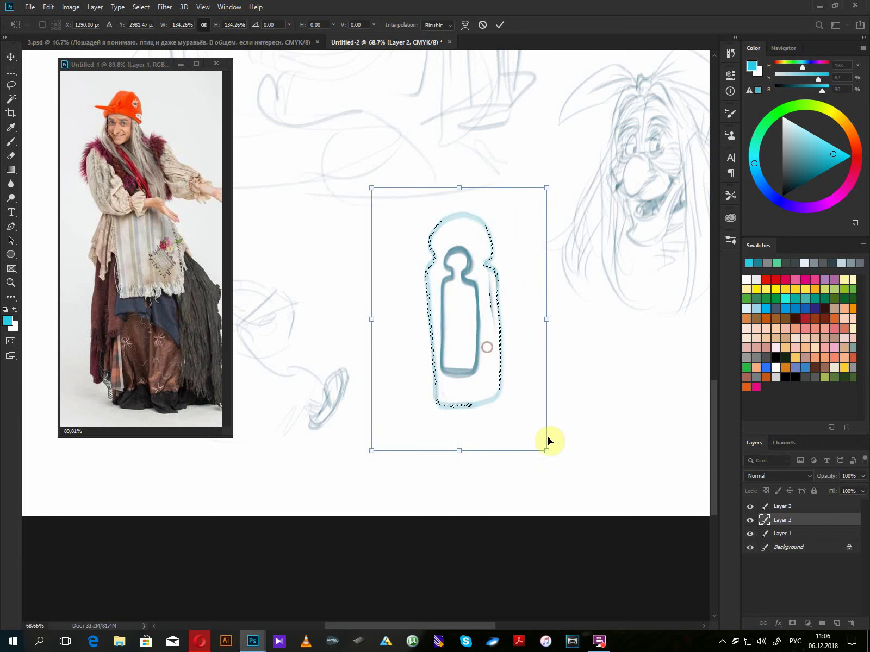
drag(548, 441, 572, 468)
drag(372, 472, 359, 483)
mouse_move(590, 400)
mouse_down()
mouse_move(594, 421)
mouse_move(582, 414)
mouse_up()
drag(504, 394, 491, 358)
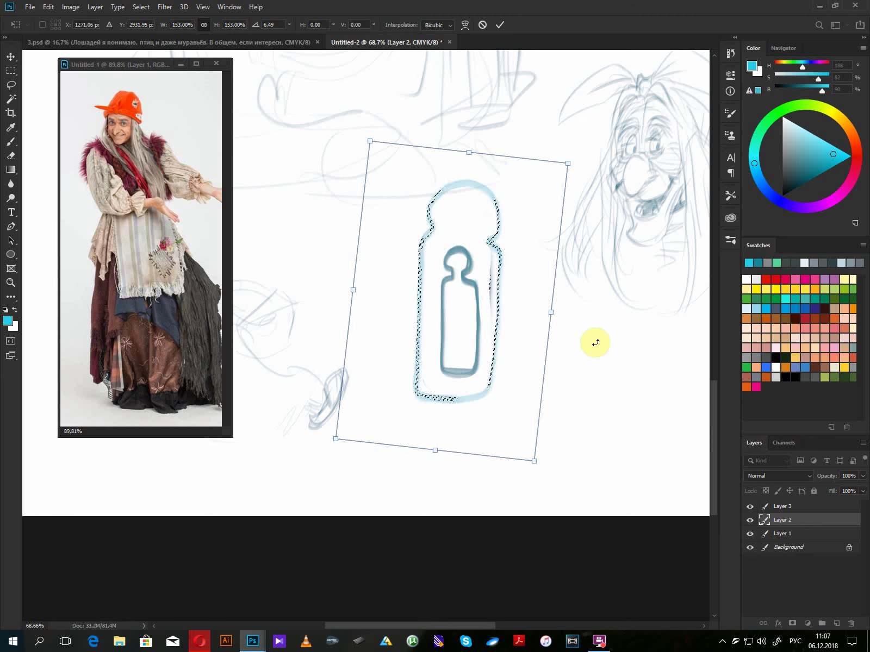
key(Escape)
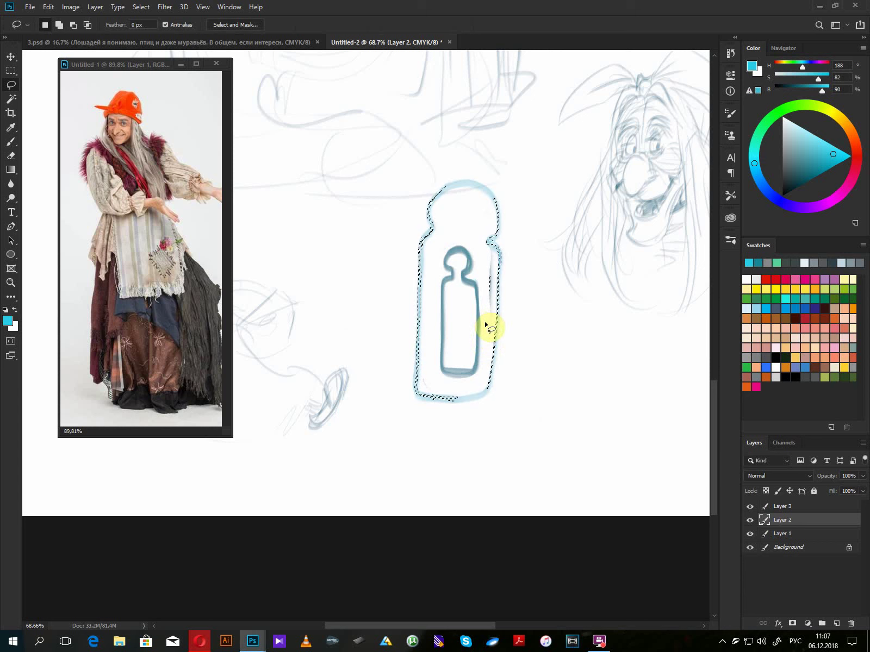
key(ctrl+d)
- Shift the dark figure around inside the enlarged contour, and delete both the figure and the contour
drag(474, 285, 469, 271)
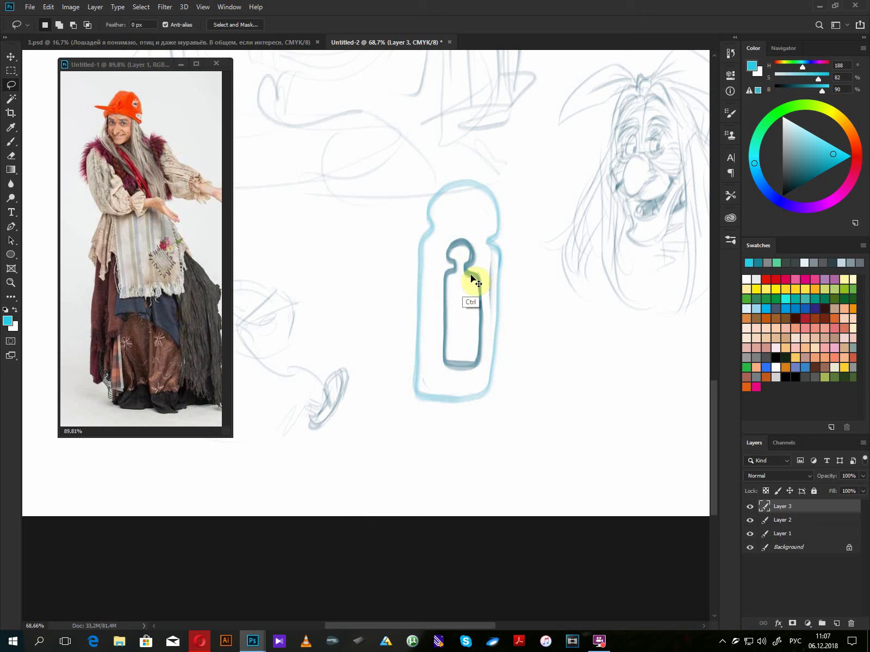
mouse_move(471, 275)
mouse_down()
mouse_move(425, 282)
mouse_move(432, 268)
mouse_move(448, 277)
mouse_move(501, 261)
mouse_move(480, 236)
mouse_move(442, 245)
mouse_move(455, 305)
mouse_move(481, 279)
mouse_move(449, 275)
mouse_move(468, 273)
mouse_up()
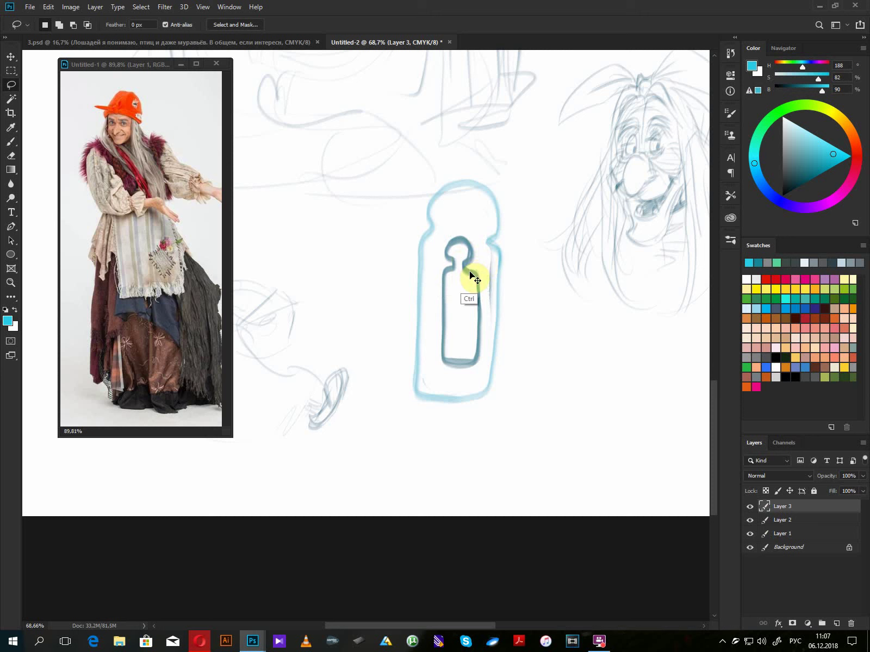
drag(472, 275, 474, 271)
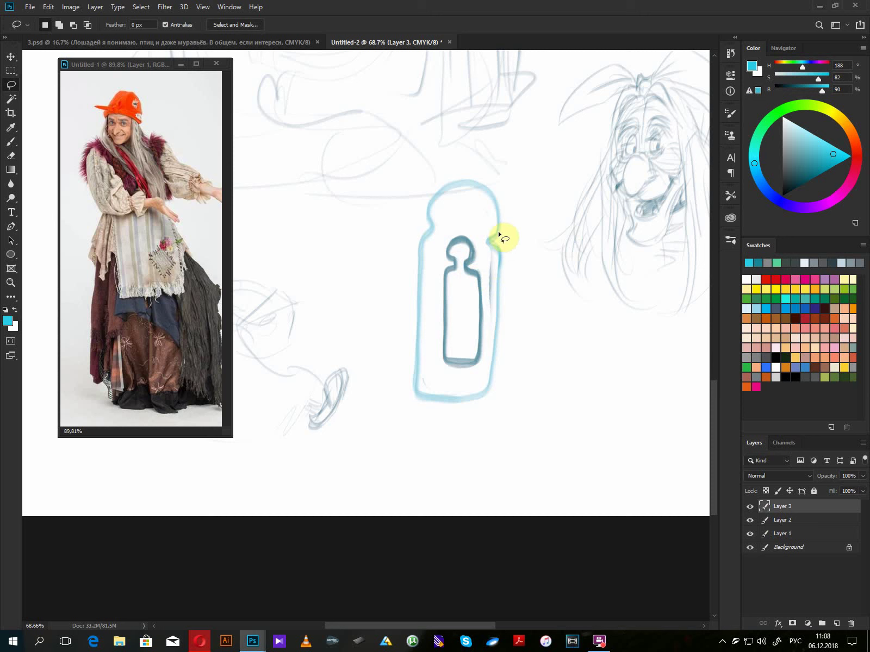
key(Delete)
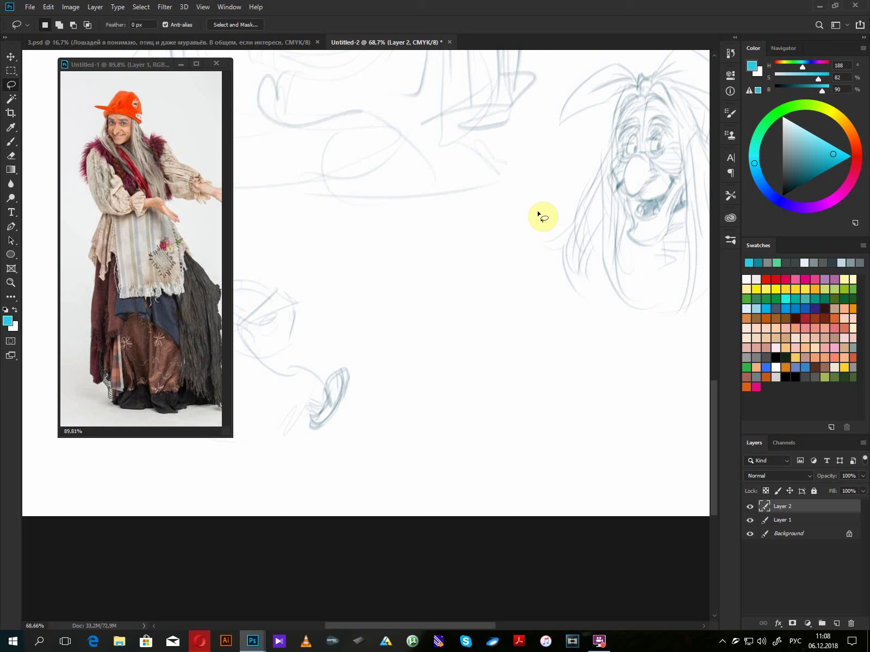
- Reinforce the lower right loop of the large standing character's hair bow with a dark teal brush (H 188, S 96, B 43)
alt+scroll(458, 313, down, 4)
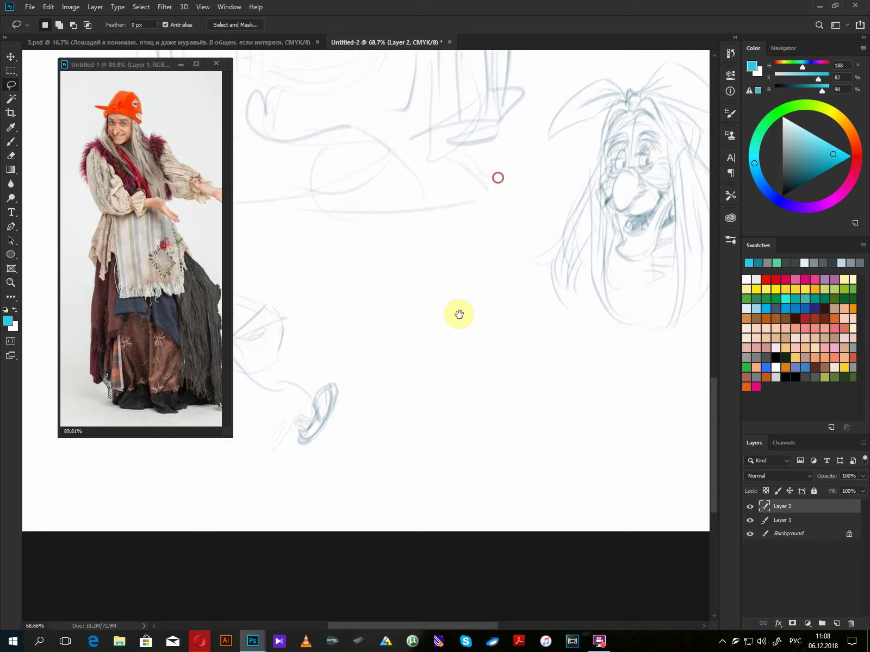
alt+click(436, 462)
alt+click(472, 261)
drag(391, 165, 514, 338)
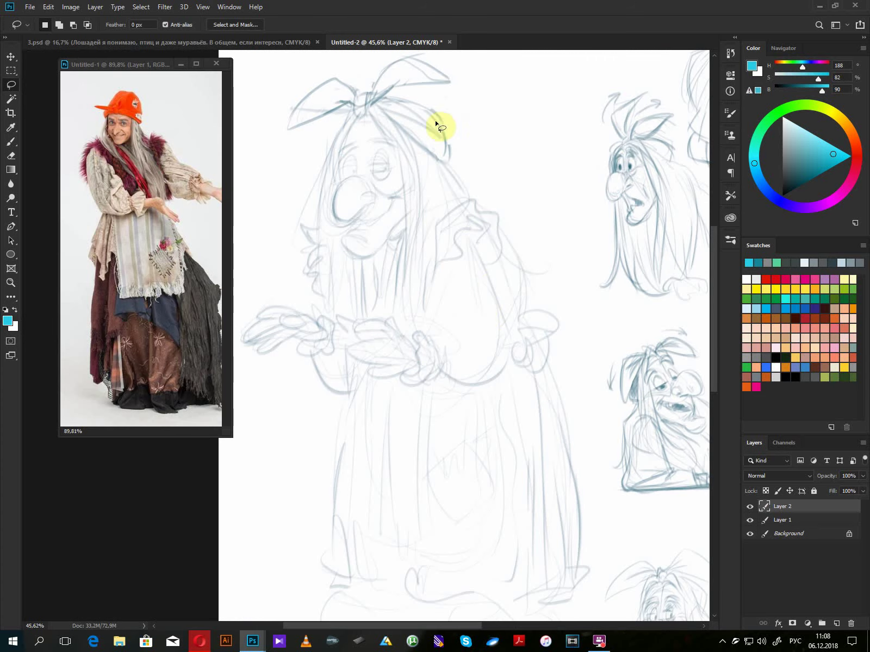
key(b)
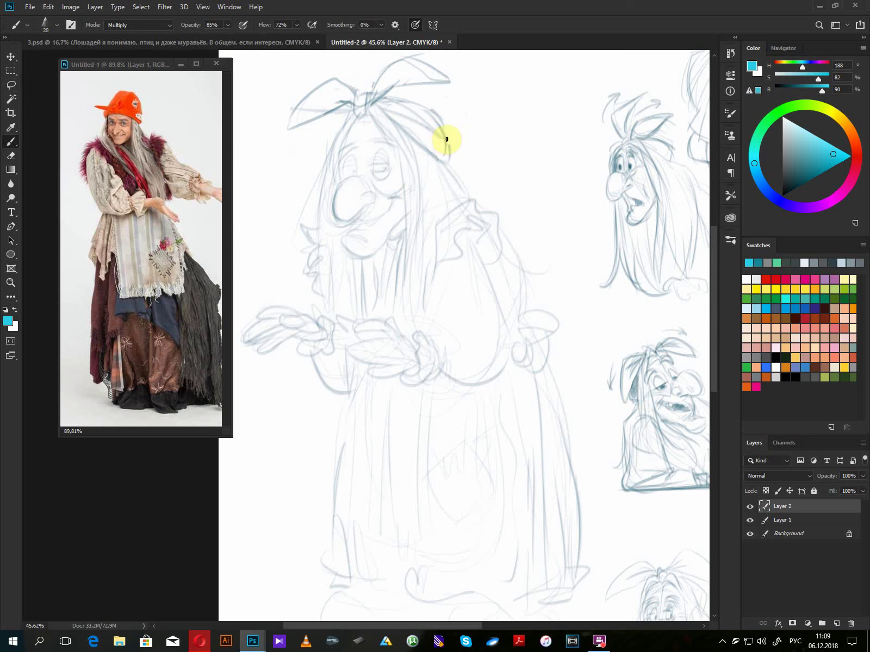
mouse_move(445, 162)
mouse_down()
mouse_move(451, 134)
mouse_move(416, 98)
mouse_move(448, 161)
mouse_up()
click(810, 178)
drag(376, 113, 444, 159)
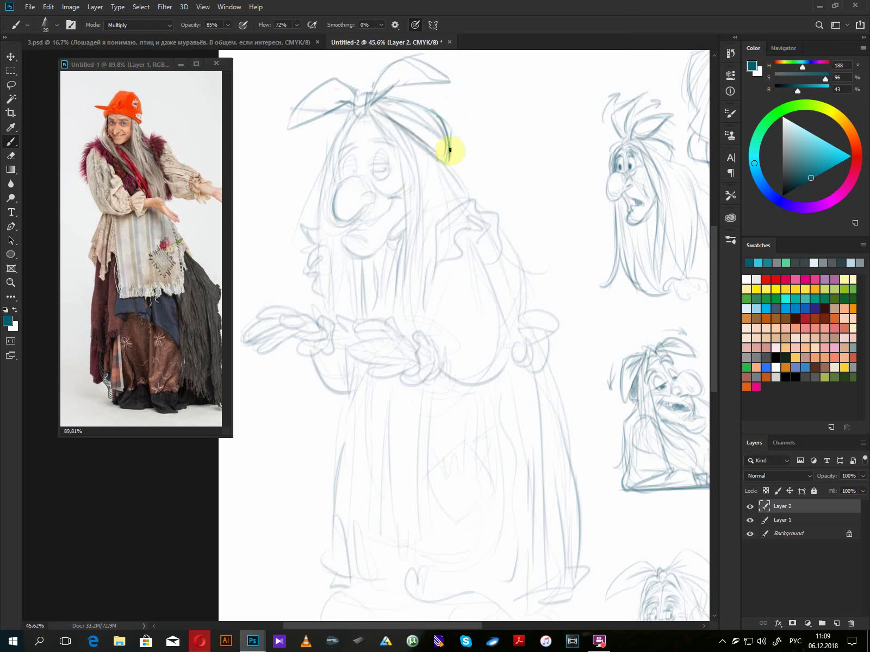
- Set the brush size to 42 and darken the left contour of the large character's hair down from the bow
right_click(456, 148)
click(518, 175)
click(415, 122)
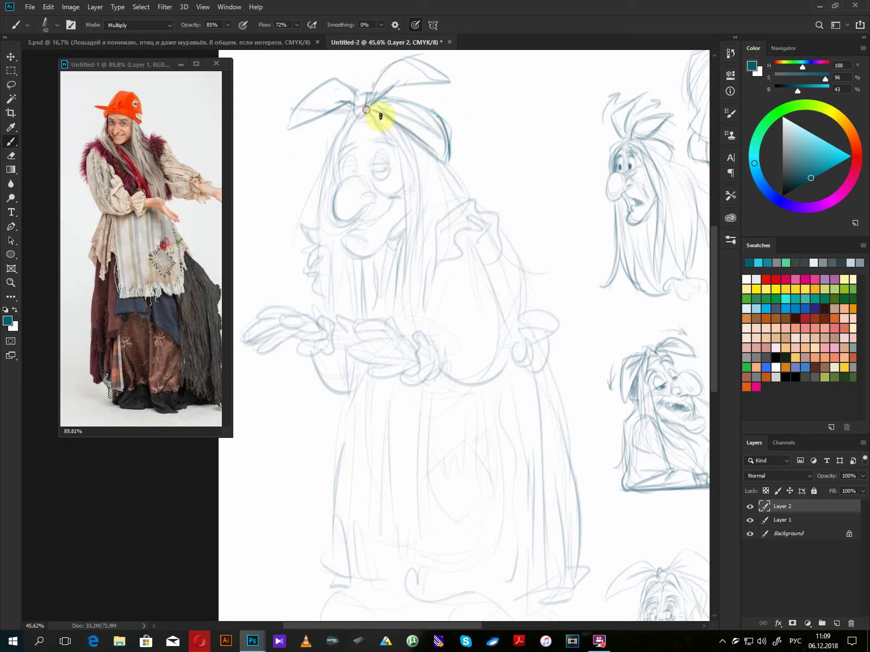
mouse_move(373, 105)
mouse_down()
mouse_move(409, 109)
mouse_move(352, 116)
mouse_move(333, 143)
mouse_move(319, 209)
mouse_up()
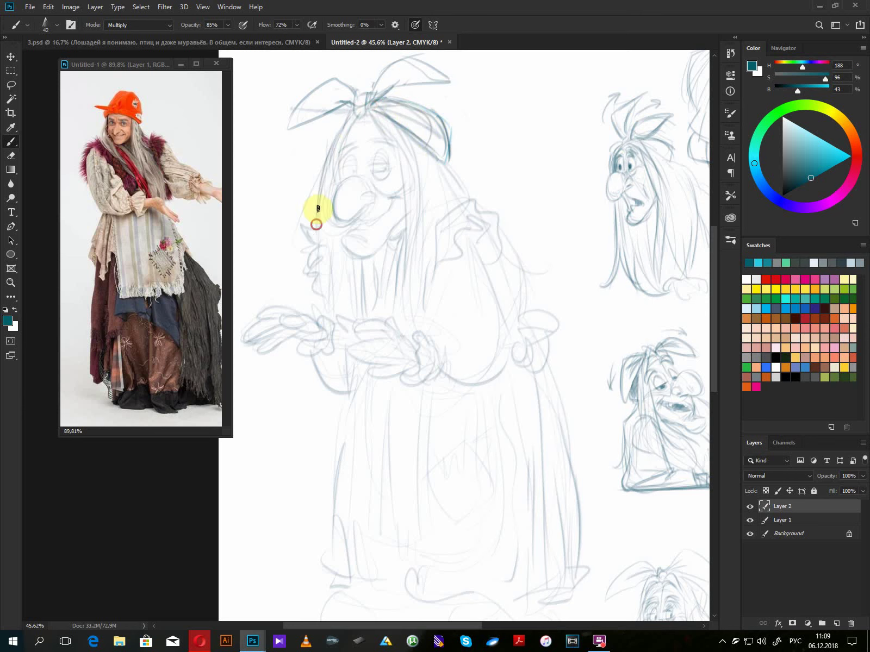
- Sketch the jagged fur trim on both shoulders, nudge the reference photo window aside, and draw the front hair strand
mouse_move(442, 223)
mouse_down()
mouse_move(494, 215)
mouse_move(481, 257)
mouse_up()
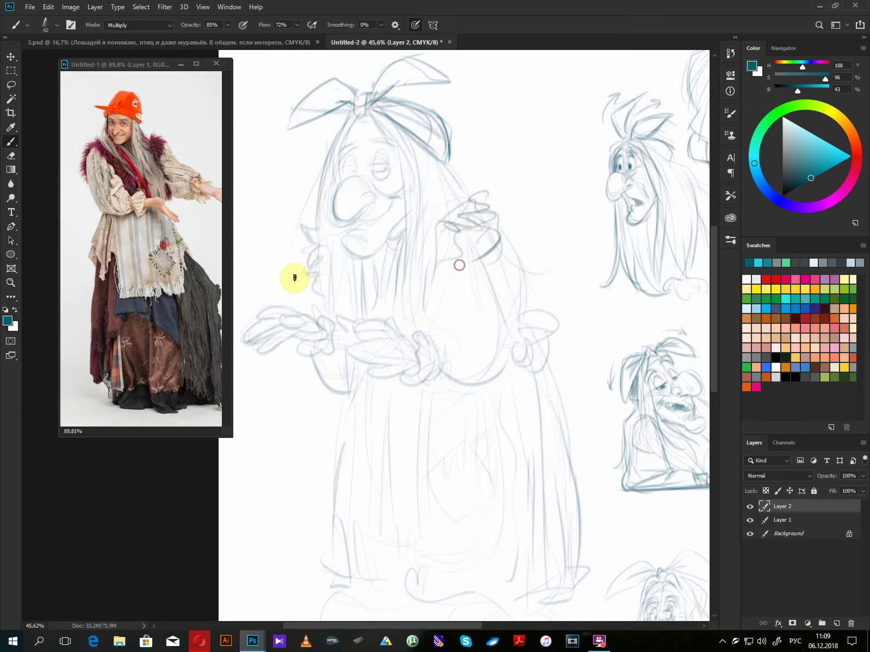
mouse_move(155, 72)
mouse_down()
mouse_move(184, 76)
mouse_move(160, 76)
mouse_up()
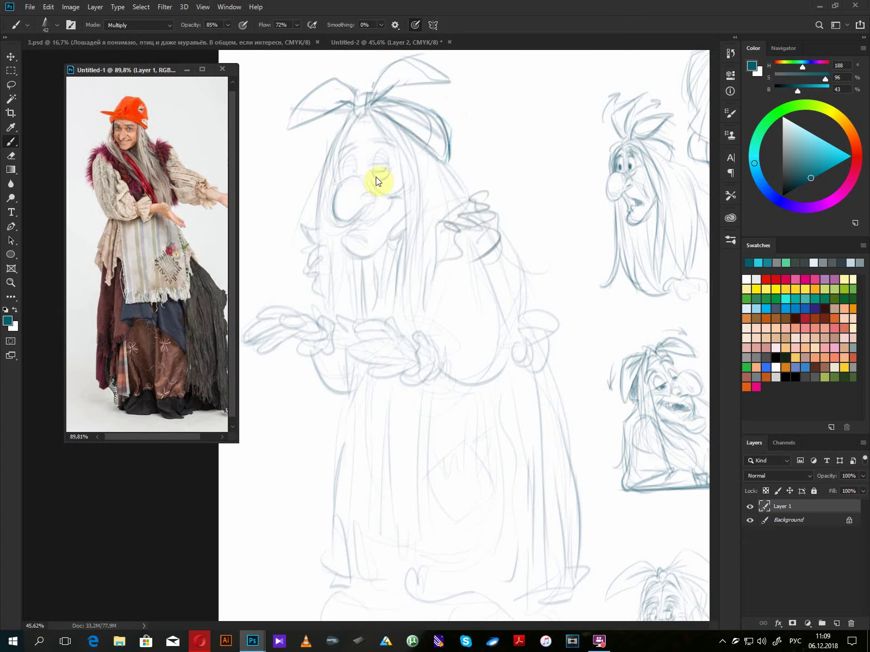
click(311, 242)
drag(326, 238, 332, 303)
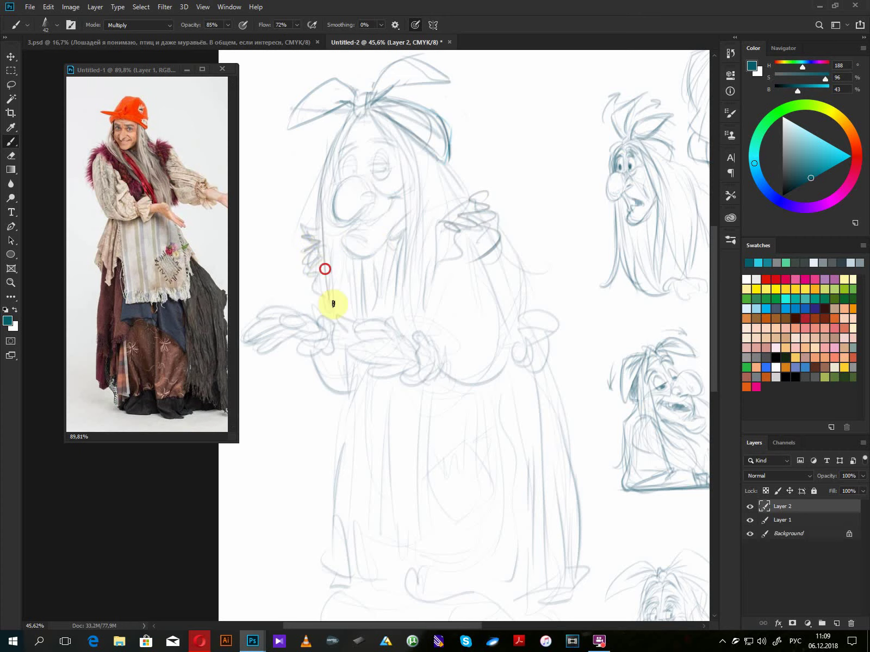
- Darken the hunched back contour of the large standing character's hair and draw the front edge of the near sleeve
mouse_move(442, 164)
mouse_down()
mouse_move(510, 257)
mouse_move(499, 229)
mouse_move(511, 290)
mouse_move(507, 252)
mouse_move(519, 280)
mouse_up()
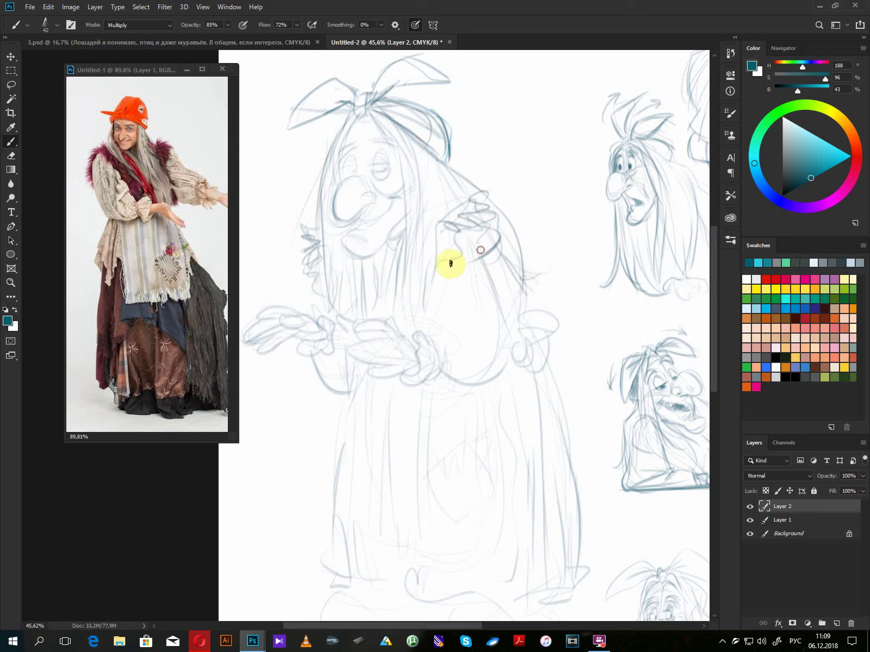
mouse_move(450, 261)
mouse_down()
mouse_move(450, 324)
mouse_move(460, 318)
mouse_move(484, 334)
mouse_move(433, 327)
mouse_move(429, 337)
mouse_move(451, 337)
mouse_move(455, 325)
mouse_move(474, 336)
mouse_up()
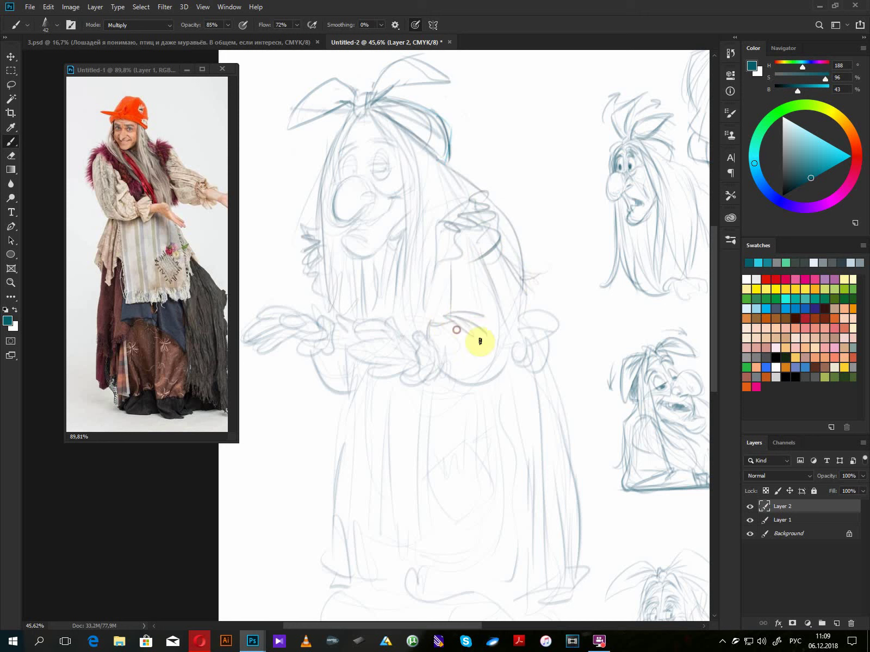
- Draw the fingers, palm and wavy cuff of the large character's near hand, and reinforce the cuff of the outstretched far hand
mouse_move(334, 322)
mouse_down()
mouse_move(332, 336)
mouse_move(374, 332)
mouse_up()
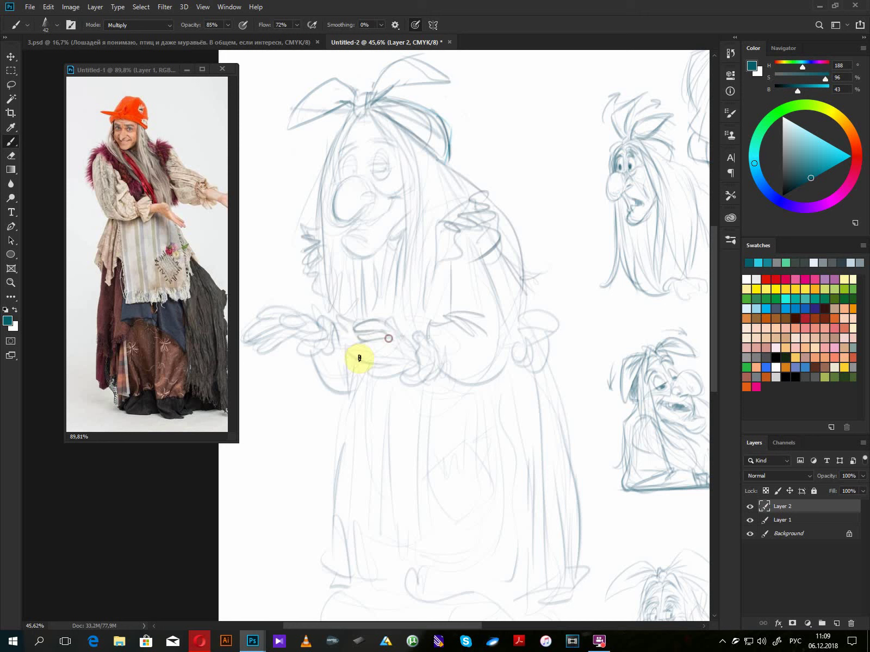
drag(368, 361, 395, 363)
mouse_move(351, 354)
mouse_down()
mouse_move(398, 352)
mouse_move(401, 365)
mouse_move(366, 371)
mouse_move(401, 376)
mouse_up()
mouse_move(402, 338)
mouse_down()
mouse_move(404, 371)
mouse_move(402, 341)
mouse_move(411, 371)
mouse_move(399, 337)
mouse_move(414, 343)
mouse_move(374, 325)
mouse_move(424, 345)
mouse_move(415, 325)
mouse_move(408, 387)
mouse_up()
mouse_move(316, 345)
mouse_down()
mouse_move(305, 343)
mouse_move(324, 355)
mouse_move(314, 320)
mouse_move(292, 318)
mouse_up()
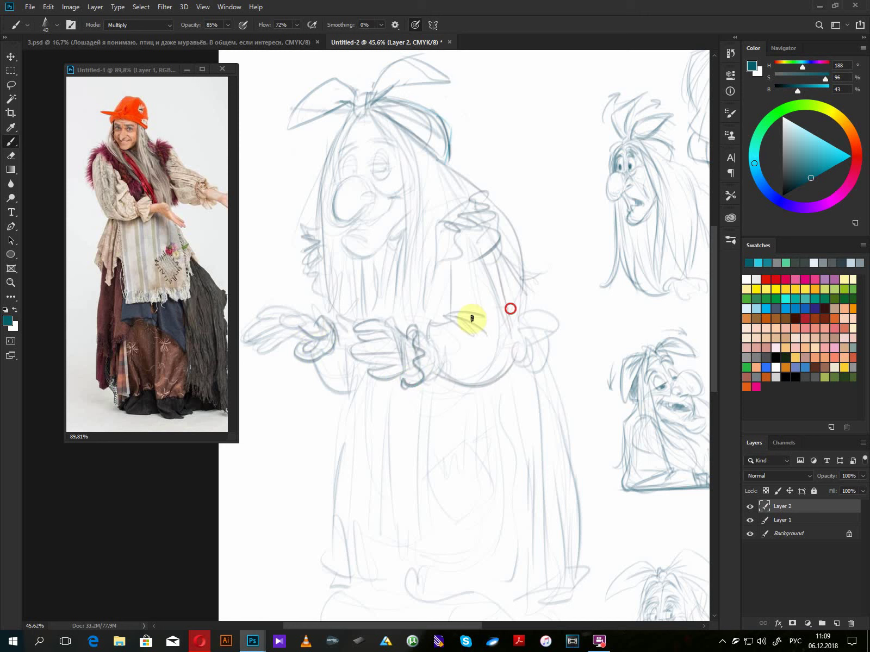
- Sketch the curved rolled-up cuff at the near elbow and a cross fold on the upper arm
mouse_move(482, 315)
mouse_down()
mouse_move(469, 361)
mouse_move(502, 374)
mouse_move(483, 316)
mouse_move(505, 306)
mouse_up()
drag(449, 286, 486, 270)
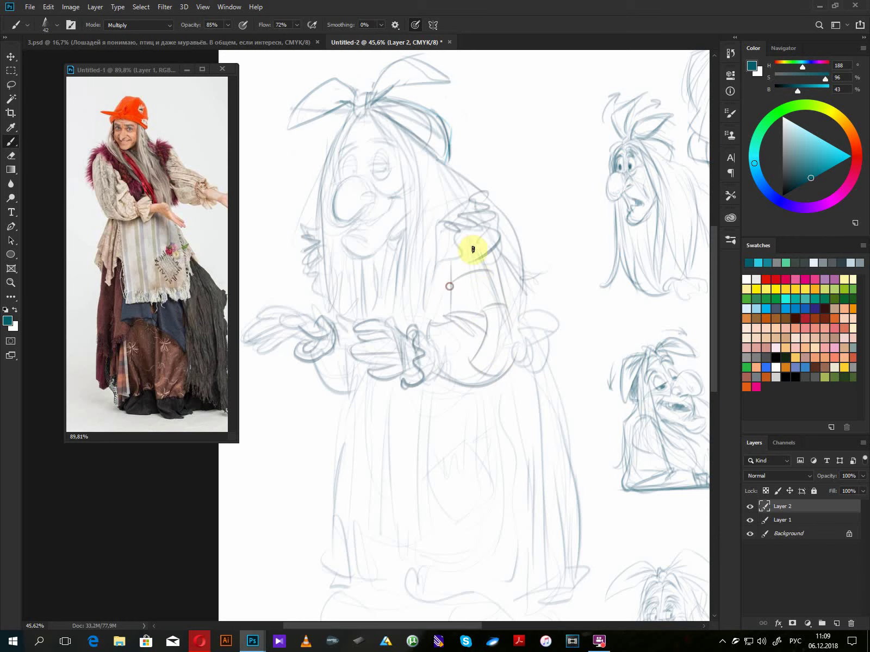
click(487, 269)
- Reinforce the far forearm's underside and darken both outer contours of the long skirt down to its hem
drag(348, 366, 321, 379)
mouse_move(346, 365)
mouse_down()
mouse_move(327, 375)
mouse_move(349, 391)
mouse_move(330, 530)
mouse_up()
drag(560, 457, 478, 416)
drag(460, 324, 499, 487)
drag(500, 528, 491, 554)
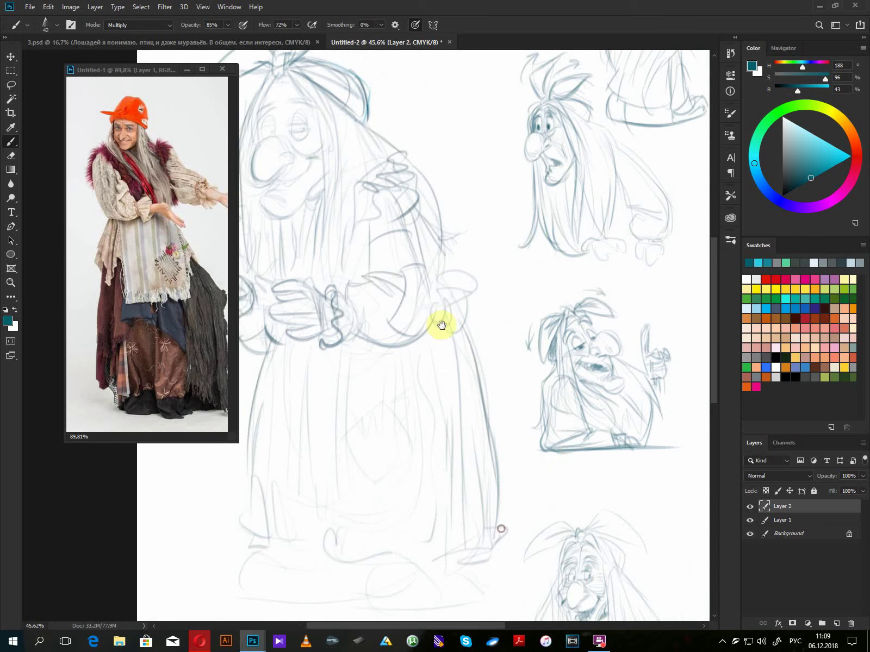
- Redraw the large character's eyes with sideways pupils, and touch up the brows and the bridge of the nose
drag(442, 326, 519, 360)
mouse_move(380, 157)
mouse_down()
mouse_move(336, 161)
mouse_move(334, 145)
mouse_move(365, 140)
mouse_up()
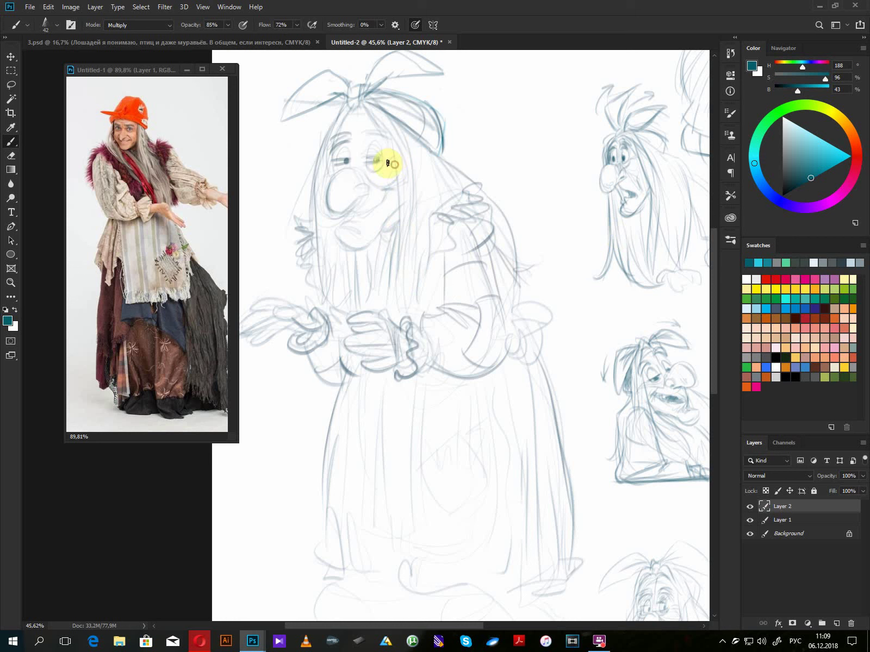
drag(368, 184, 359, 176)
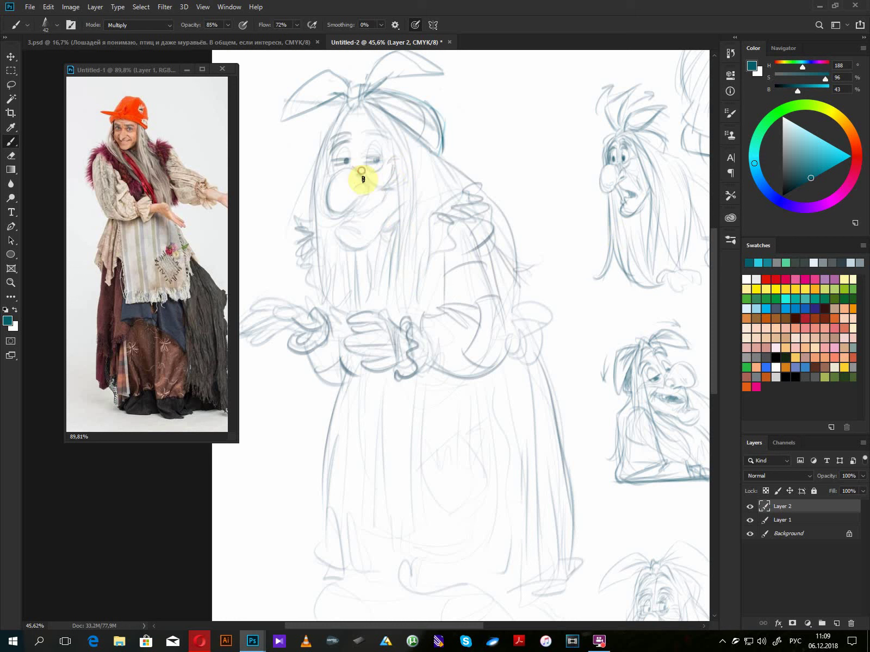
mouse_move(354, 143)
mouse_down()
mouse_move(353, 164)
mouse_move(353, 145)
mouse_up()
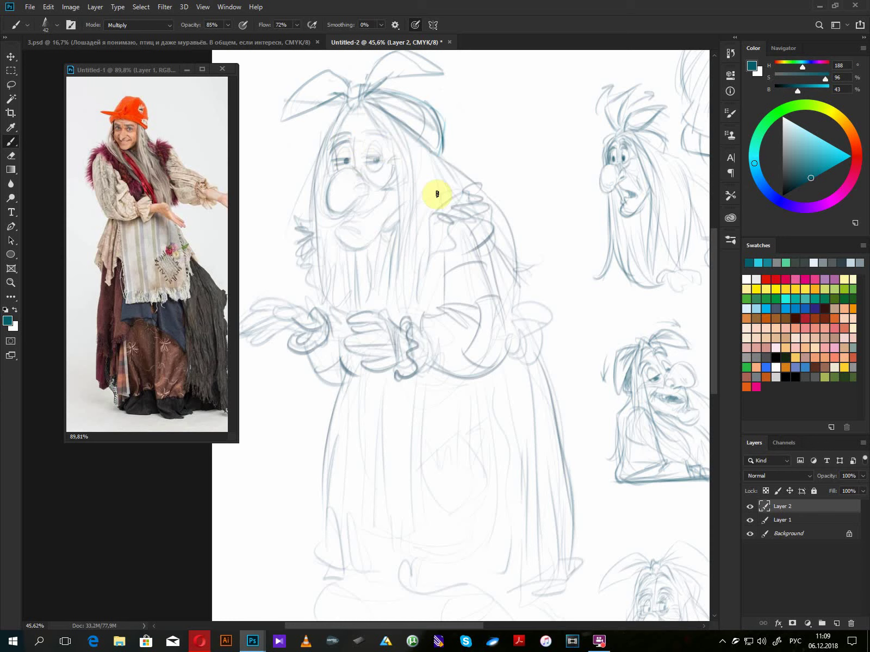
- Add long hair strands falling from beneath the bow's right loop toward the near shoulder
scroll(437, 193, up, 1)
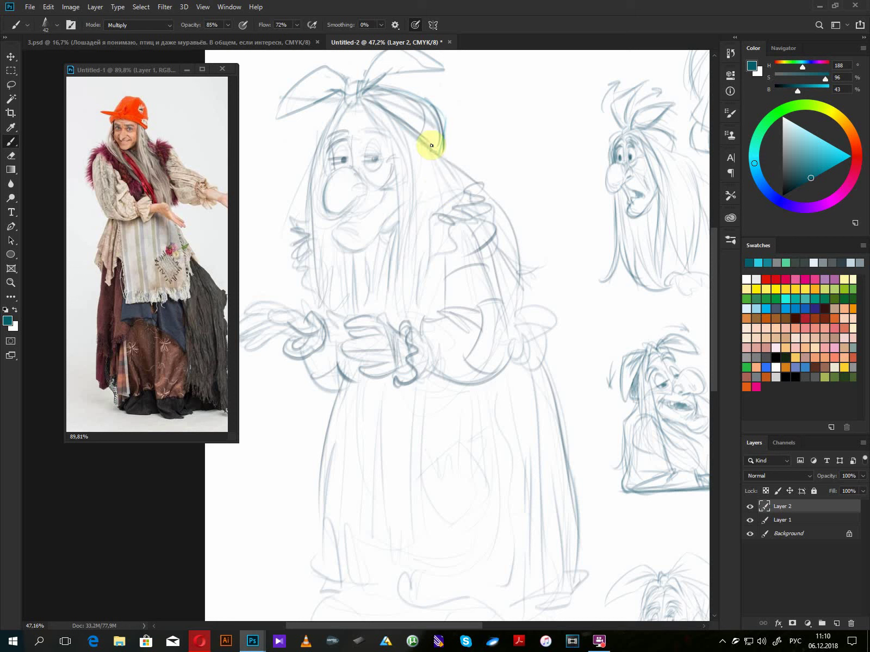
drag(414, 138, 433, 194)
drag(438, 148, 461, 166)
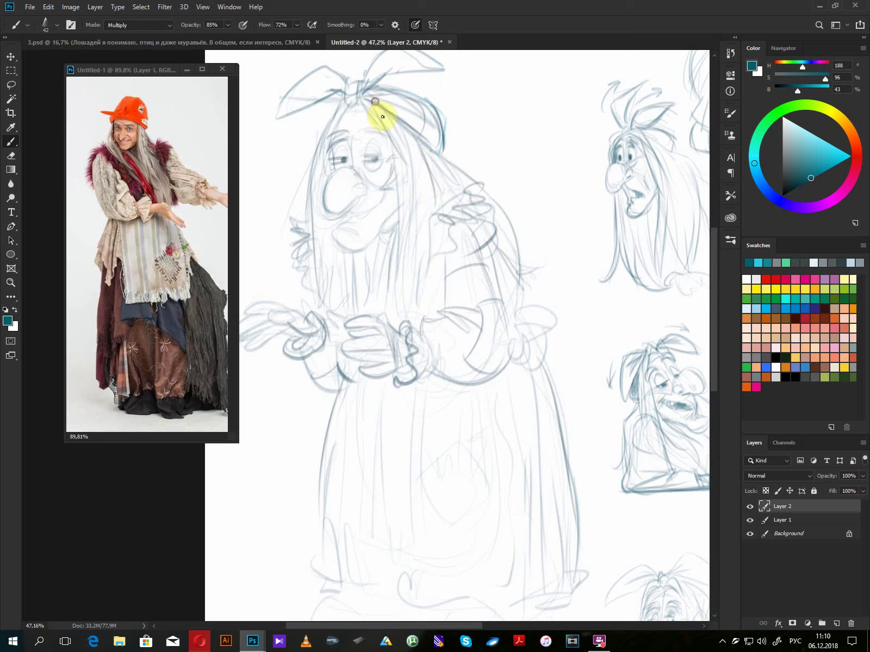
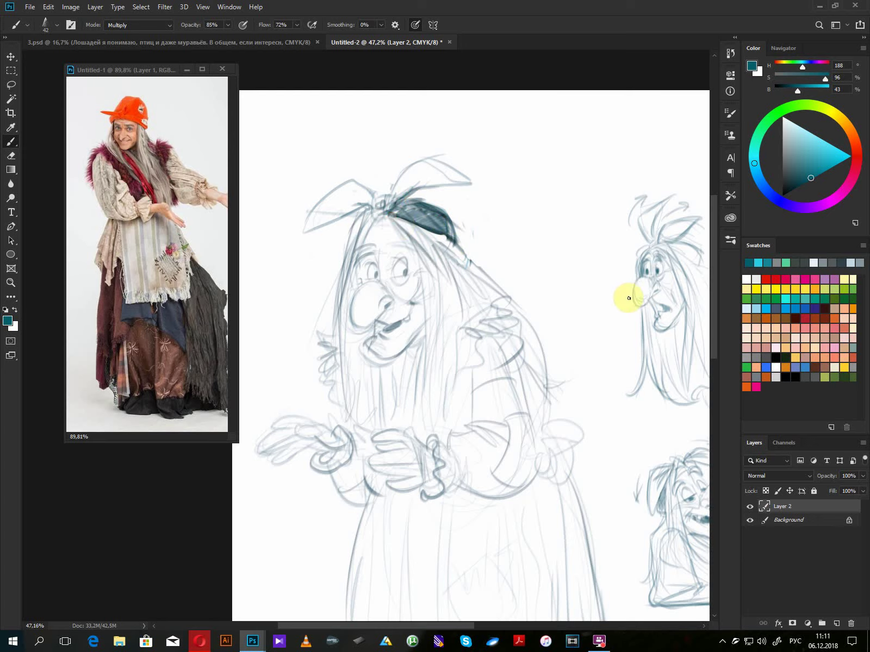
- Redraw the hair bow on the small front-facing head with one drooping and one raised end, and add motion arrows beside them
drag(629, 307, 432, 316)
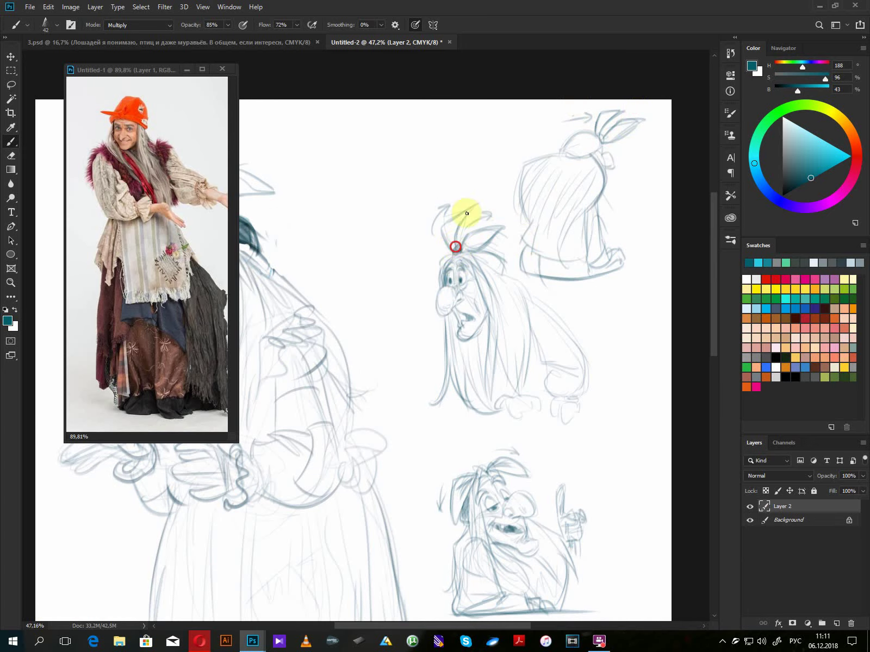
scroll(549, 402, down, 3)
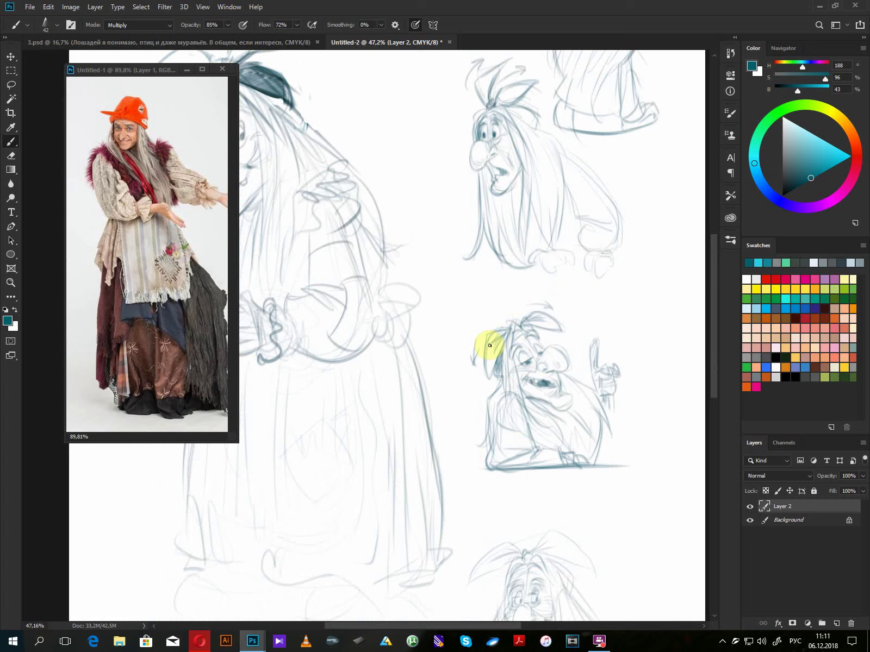
scroll(516, 371, down, 4)
drag(505, 326, 466, 348)
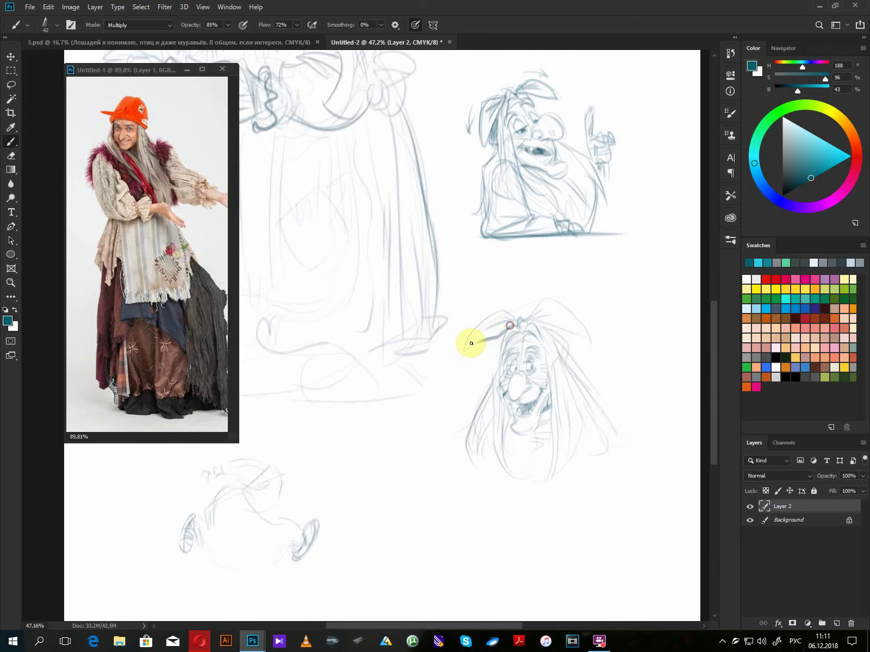
mouse_move(509, 311)
mouse_down()
mouse_move(520, 320)
mouse_move(564, 276)
mouse_move(529, 320)
mouse_move(554, 322)
mouse_move(561, 306)
mouse_move(580, 313)
mouse_up()
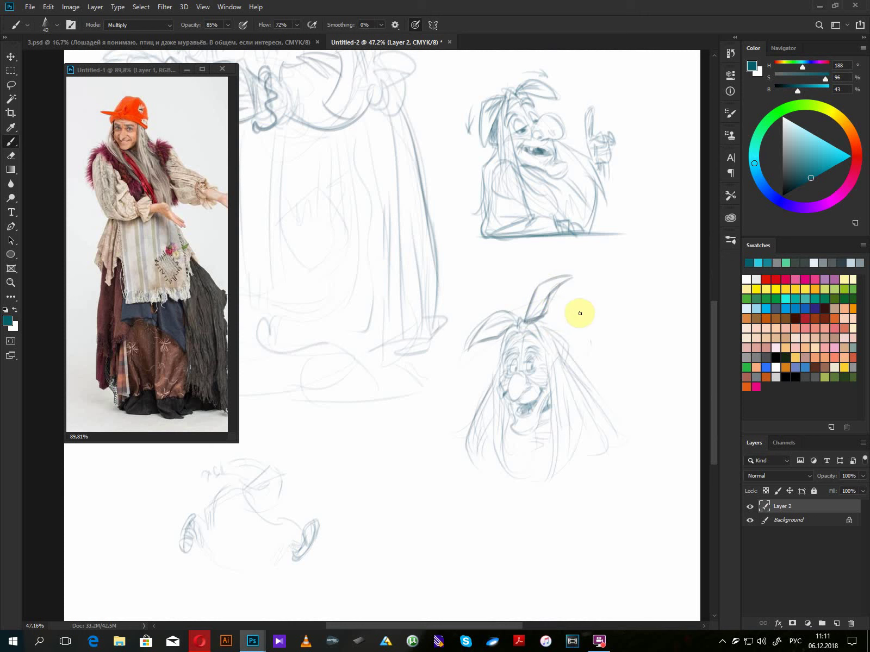
drag(523, 296, 527, 271)
drag(509, 315, 473, 313)
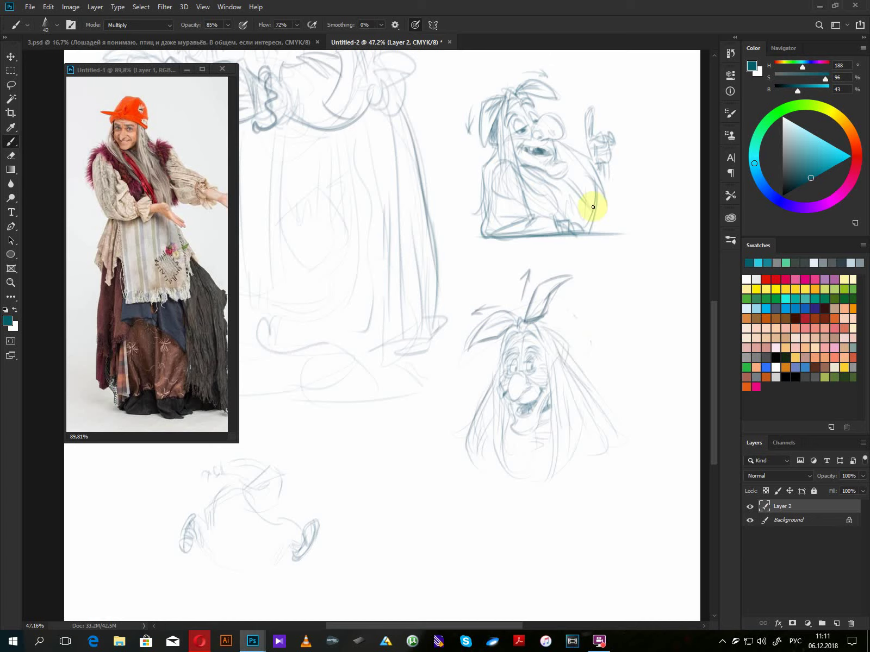
- Draw the large character's apron with side edges, a notched hem and a tilted square patch
drag(343, 454, 505, 536)
drag(508, 301, 468, 383)
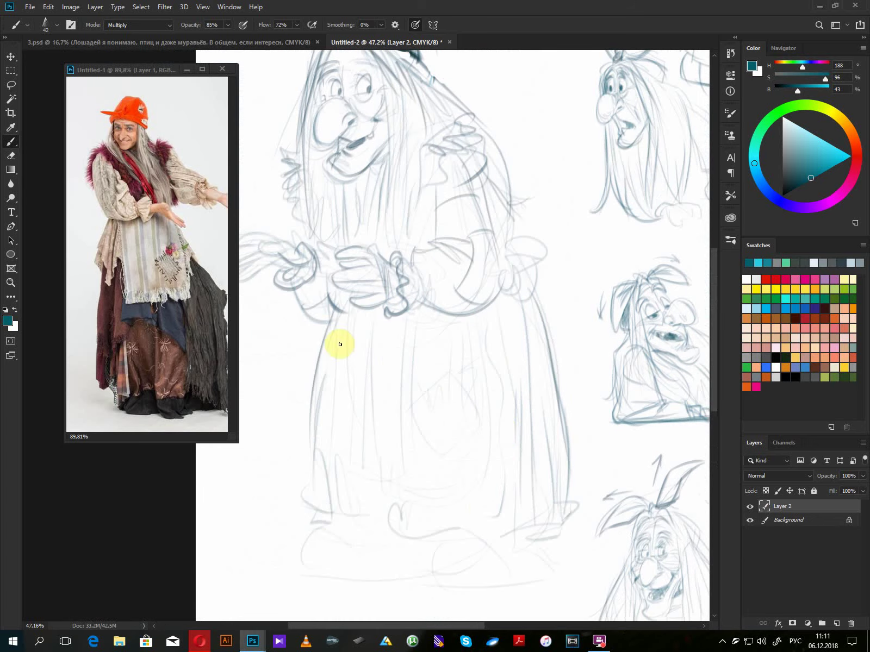
mouse_move(342, 430)
mouse_down()
mouse_move(348, 503)
mouse_move(363, 531)
mouse_up()
mouse_move(326, 326)
mouse_down()
mouse_move(345, 477)
mouse_move(382, 468)
mouse_move(445, 491)
mouse_up()
drag(487, 303, 492, 360)
drag(494, 471, 494, 483)
drag(495, 483, 445, 490)
mouse_move(451, 371)
mouse_down()
mouse_move(423, 435)
mouse_move(466, 390)
mouse_move(456, 357)
mouse_move(471, 419)
mouse_up()
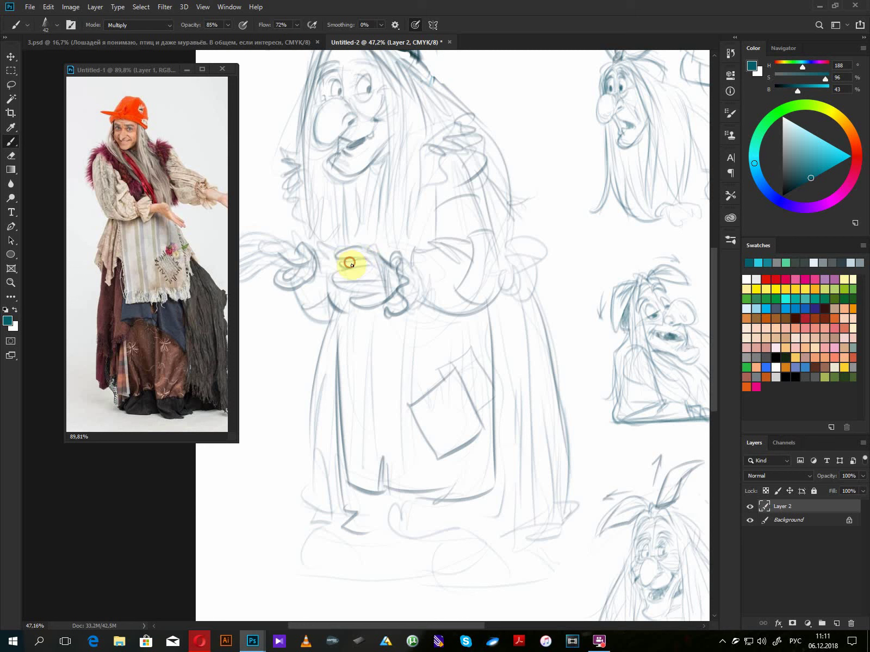
- Refine the finger contours and add short shading marks on the large character's near hand
mouse_move(376, 269)
mouse_down()
mouse_move(398, 308)
mouse_move(343, 273)
mouse_move(361, 256)
mouse_up()
drag(354, 249, 435, 293)
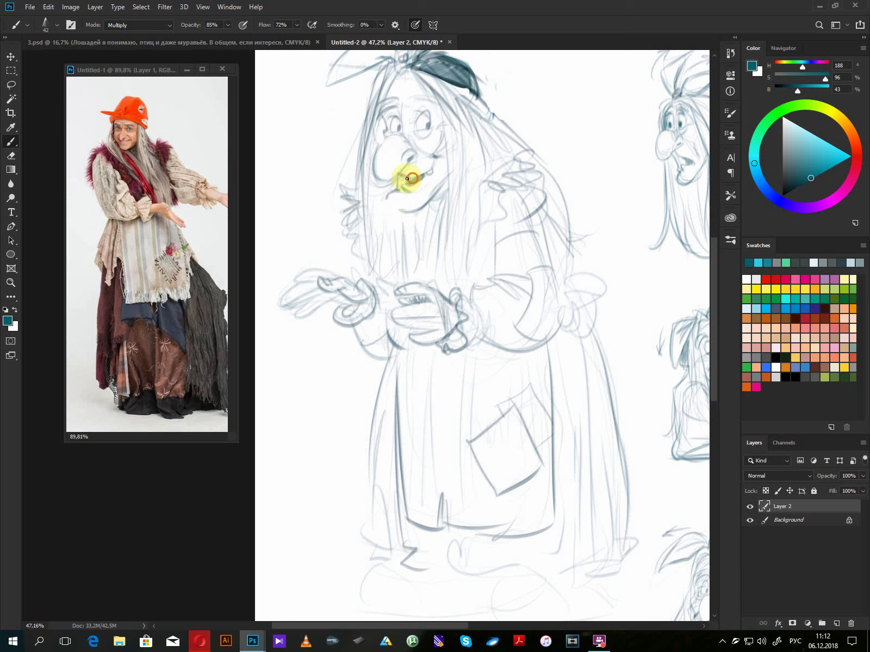
- Redraw the large character's smile and protruding chin, darken the nose contour, and add a hair strand beside the cheek
mouse_move(388, 189)
mouse_down()
mouse_move(410, 217)
mouse_move(399, 214)
mouse_move(427, 199)
mouse_move(442, 174)
mouse_up()
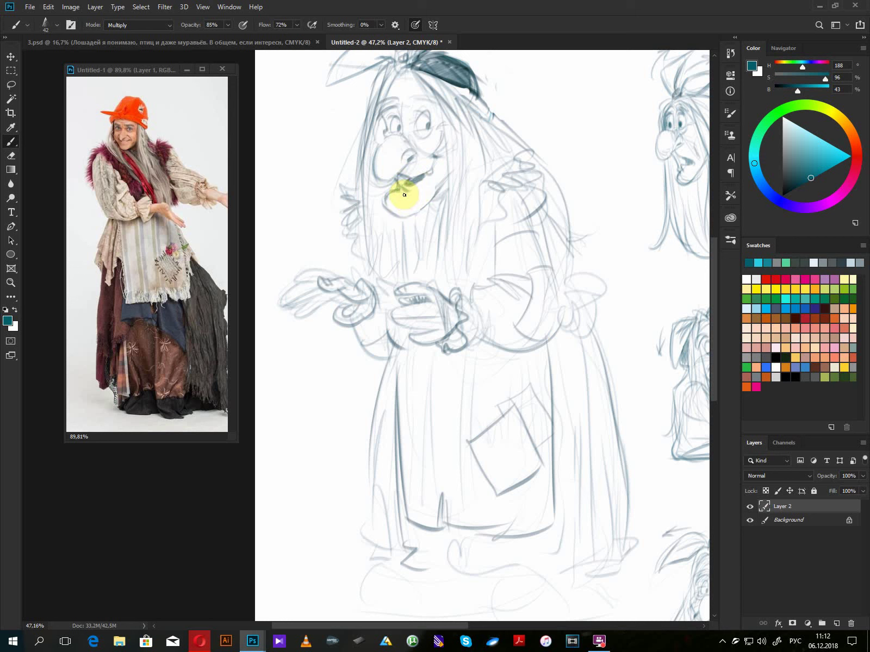
mouse_move(376, 138)
mouse_down()
mouse_move(377, 126)
mouse_move(381, 154)
mouse_up()
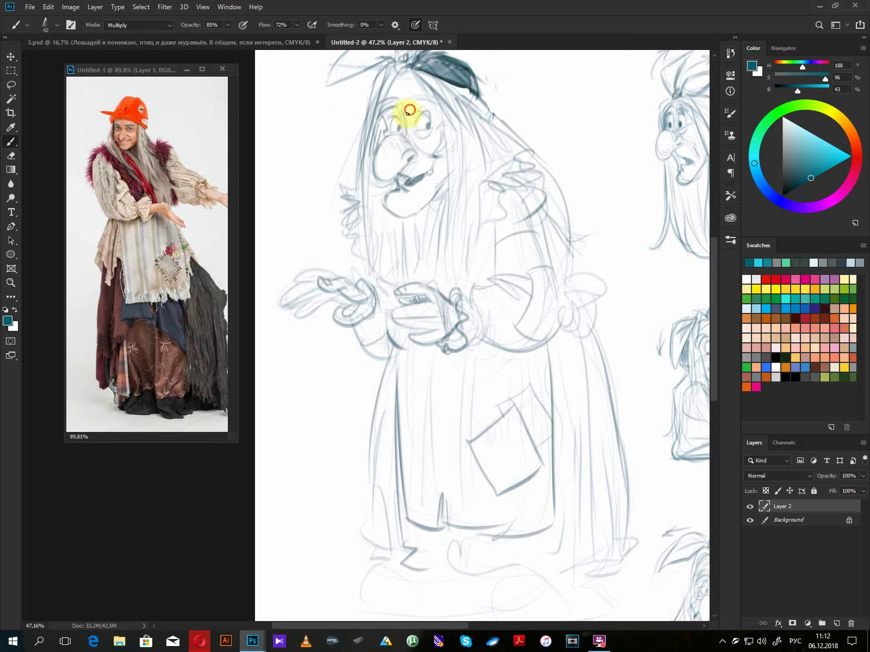
mouse_move(408, 114)
mouse_down()
mouse_move(427, 133)
mouse_move(397, 118)
mouse_move(395, 129)
mouse_move(420, 117)
mouse_move(422, 133)
mouse_move(417, 119)
mouse_move(411, 134)
mouse_move(422, 133)
mouse_move(400, 116)
mouse_move(395, 133)
mouse_move(388, 113)
mouse_move(433, 110)
mouse_move(415, 131)
mouse_move(437, 117)
mouse_move(421, 139)
mouse_move(450, 109)
mouse_move(460, 115)
mouse_move(440, 115)
mouse_move(450, 96)
mouse_move(471, 228)
mouse_move(470, 293)
mouse_move(459, 287)
mouse_move(466, 183)
mouse_up()
- Darken the large character's mouth opening and raised mouth corner, and strengthen the jaw line under the lip
ctrl+click(403, 127)
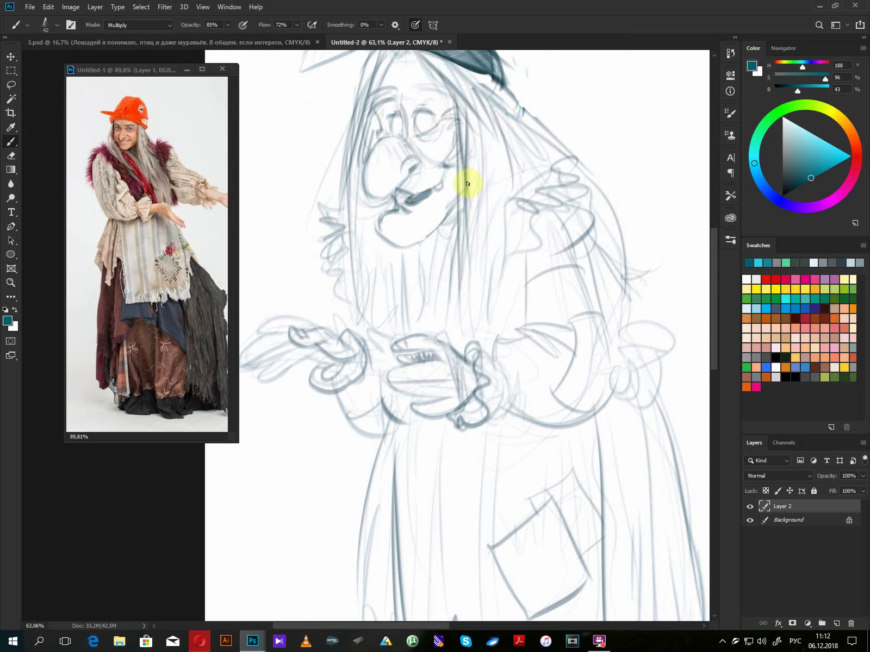
mouse_move(472, 117)
mouse_down()
mouse_move(453, 187)
mouse_move(418, 188)
mouse_move(441, 162)
mouse_move(424, 194)
mouse_move(442, 187)
mouse_up()
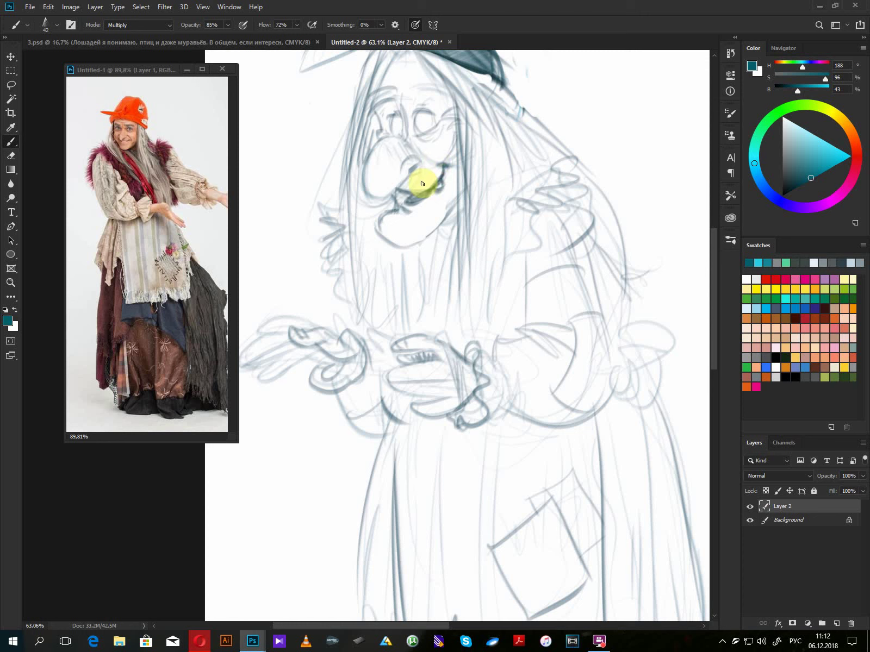
mouse_move(407, 194)
mouse_down()
mouse_move(404, 241)
mouse_move(383, 236)
mouse_move(412, 243)
mouse_up()
drag(464, 196, 425, 236)
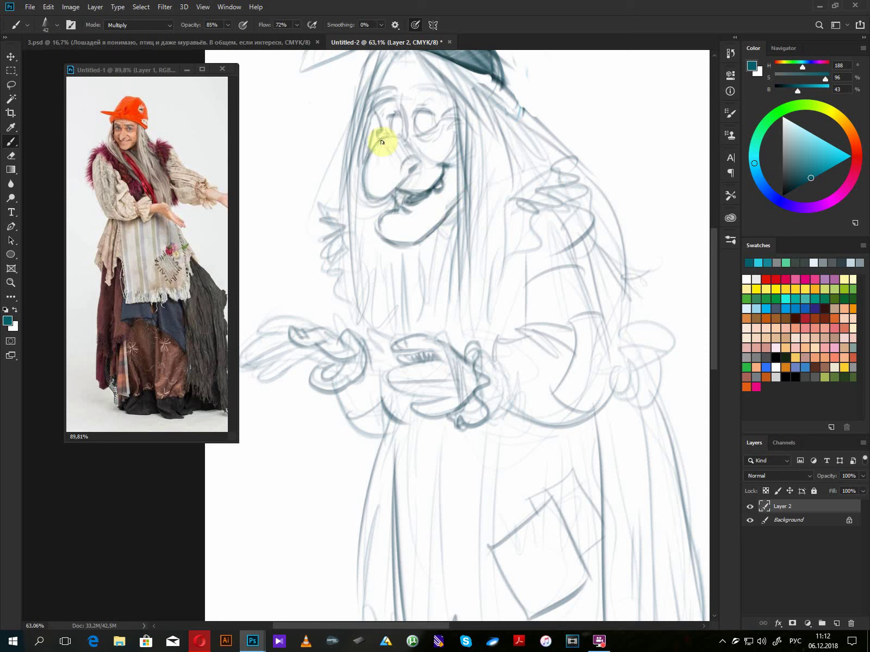
- Try new pupils on the large character's eyes, and clear the old eye drawing together with the left brow
drag(414, 145, 420, 122)
click(400, 127)
click(393, 117)
drag(432, 113, 436, 121)
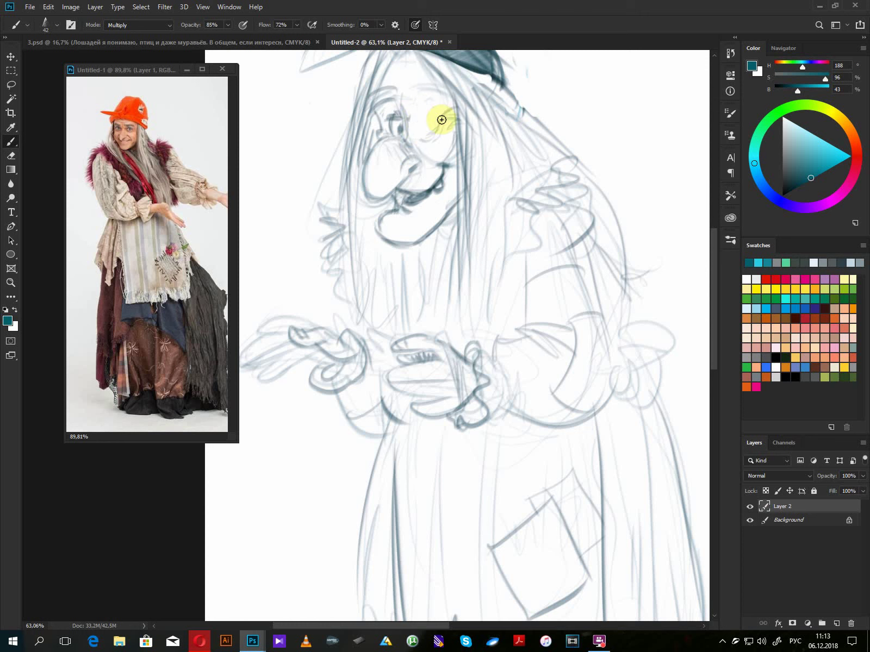
mouse_move(410, 136)
mouse_down()
mouse_move(383, 145)
mouse_move(400, 134)
mouse_move(401, 112)
mouse_move(383, 87)
mouse_move(368, 108)
mouse_move(374, 113)
mouse_move(399, 100)
mouse_move(425, 109)
mouse_move(407, 100)
mouse_move(417, 91)
mouse_move(405, 131)
mouse_up()
click(401, 106)
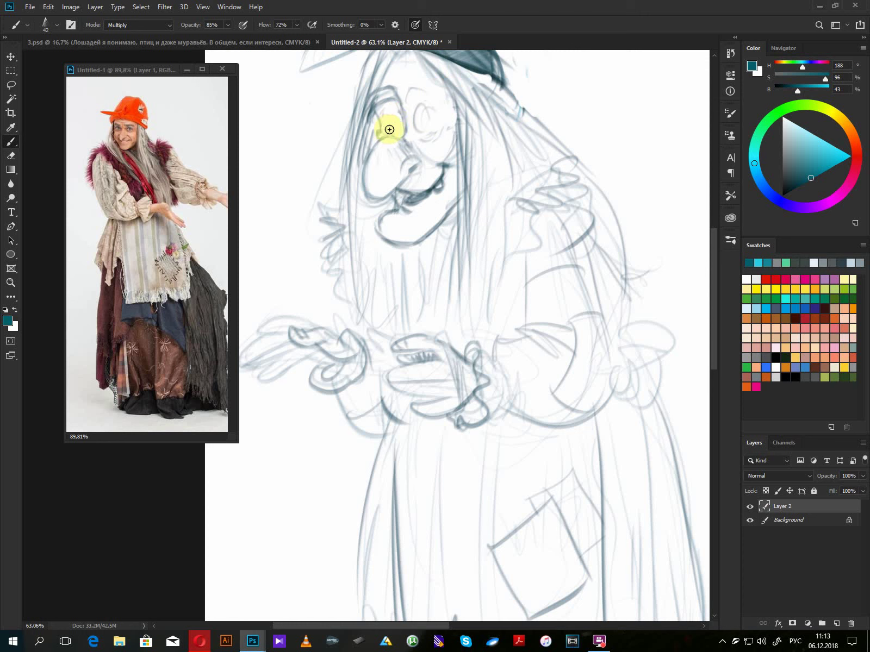
drag(386, 119, 368, 105)
mouse_move(378, 97)
mouse_down()
mouse_move(363, 114)
mouse_move(369, 124)
mouse_move(369, 112)
mouse_up()
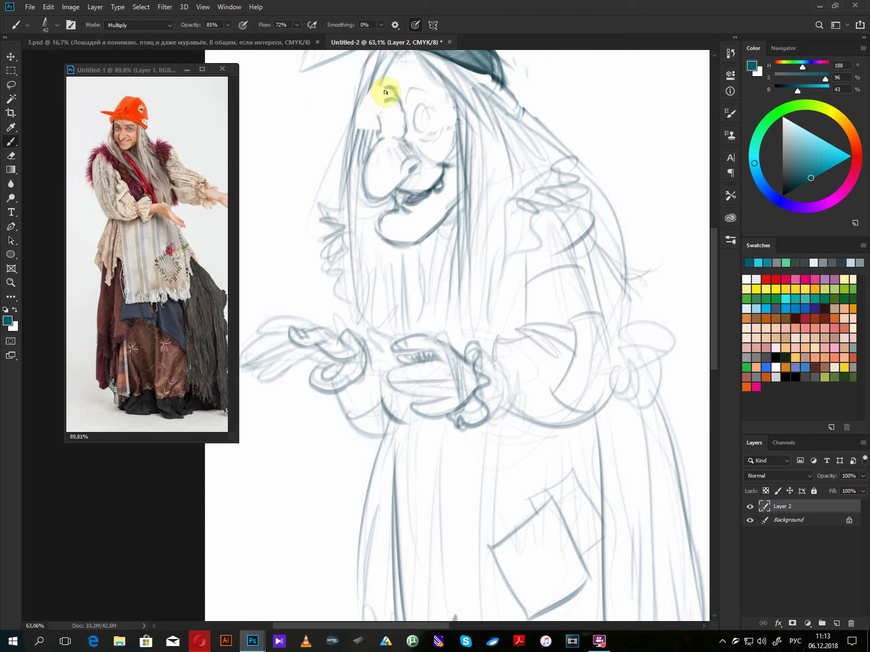
- Redraw the left brow and both round eyes of the large character with dark pupils
click(372, 104)
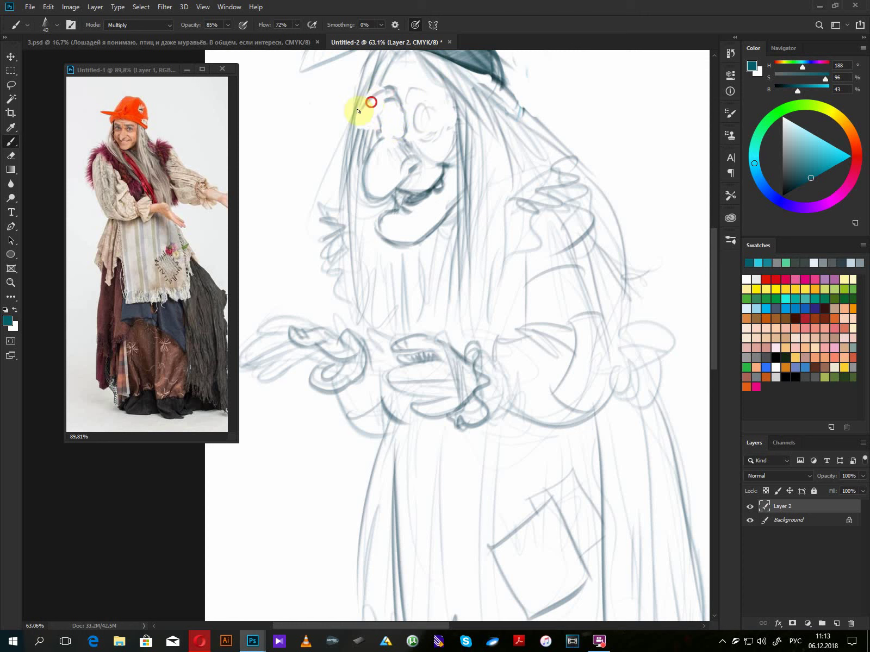
click(394, 116)
click(432, 126)
mouse_move(419, 129)
mouse_down()
mouse_move(433, 120)
mouse_move(418, 128)
mouse_move(418, 111)
mouse_move(427, 120)
mouse_up()
click(387, 123)
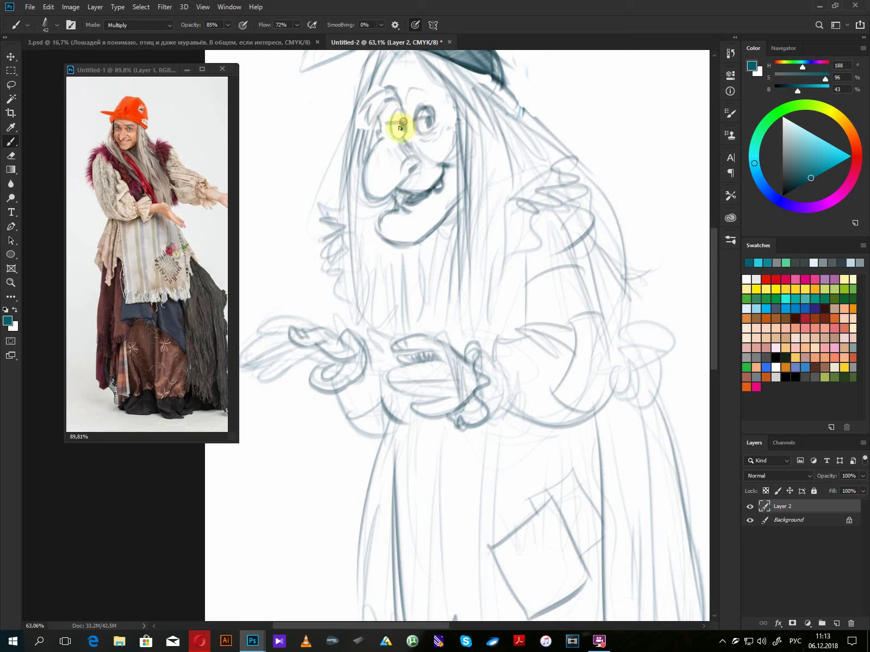
mouse_move(388, 129)
mouse_down()
mouse_move(438, 120)
mouse_move(411, 83)
mouse_move(446, 81)
mouse_move(410, 94)
mouse_move(402, 71)
mouse_move(405, 101)
mouse_up()
- Add hair strands over the large character's forehead, parting below the bow knot toward both sides
drag(406, 61, 405, 74)
mouse_move(400, 74)
mouse_down()
mouse_move(384, 83)
mouse_move(398, 58)
mouse_move(384, 84)
mouse_up()
drag(432, 62, 487, 103)
drag(544, 222, 507, 427)
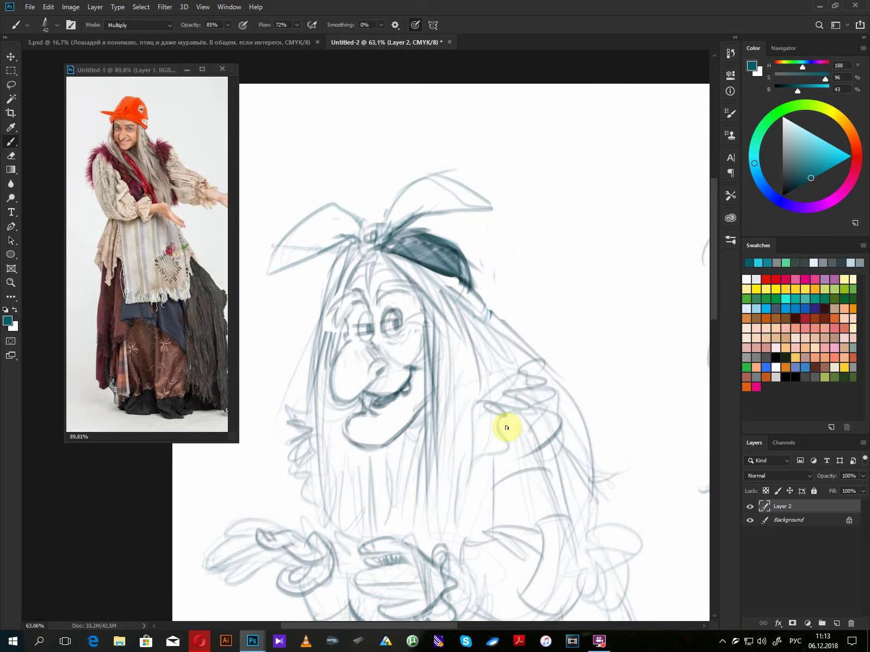
- Switch to the Eraser with the Hard Round 19 1 brush, enlarge it slightly, and erase the large character's right pupil
key(e)
right_click(448, 313)
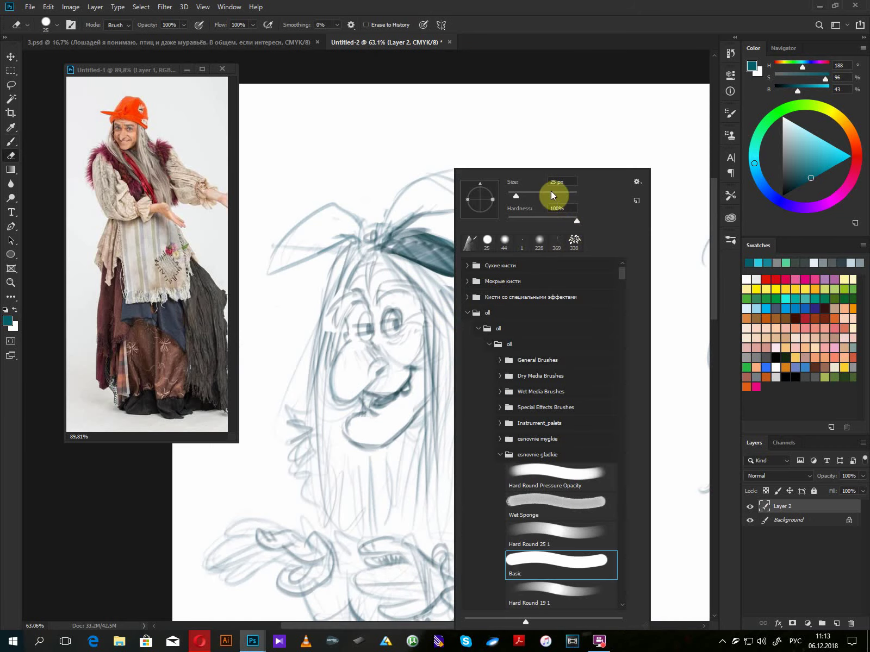
click(557, 591)
click(392, 310)
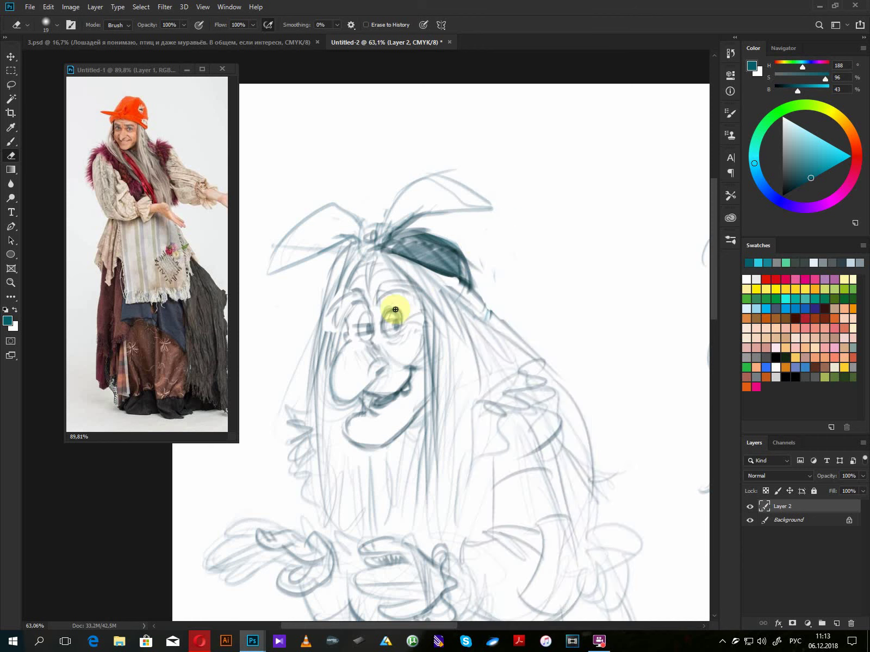
right_click(466, 244)
drag(529, 194, 538, 192)
click(398, 314)
mouse_move(398, 315)
mouse_down()
mouse_move(385, 333)
mouse_move(379, 292)
mouse_move(322, 217)
mouse_move(365, 286)
mouse_move(363, 334)
mouse_move(345, 333)
mouse_move(355, 304)
mouse_move(382, 320)
mouse_move(397, 293)
mouse_move(375, 308)
mouse_move(360, 293)
mouse_move(351, 323)
mouse_move(396, 294)
mouse_move(392, 317)
mouse_move(404, 330)
mouse_move(404, 342)
mouse_move(361, 332)
mouse_move(346, 313)
mouse_move(323, 365)
mouse_move(324, 336)
mouse_move(349, 364)
mouse_move(418, 323)
mouse_move(415, 316)
mouse_move(363, 343)
mouse_move(355, 360)
mouse_move(376, 347)
mouse_move(389, 313)
mouse_move(380, 347)
mouse_move(388, 325)
mouse_move(338, 369)
mouse_move(356, 339)
mouse_move(372, 334)
mouse_move(365, 341)
mouse_move(366, 315)
mouse_move(335, 315)
mouse_move(341, 301)
mouse_move(382, 312)
mouse_move(346, 334)
mouse_move(349, 356)
mouse_move(446, 328)
mouse_move(403, 336)
mouse_up()
- Redraw the large character's eyes with the brush, giving them clean oval pupils, arched brows and lower lid lines
key(b)
mouse_move(345, 326)
mouse_down()
mouse_move(389, 329)
mouse_move(385, 320)
mouse_move(395, 314)
mouse_move(370, 306)
mouse_move(370, 298)
mouse_move(403, 301)
mouse_up()
drag(392, 296, 332, 317)
scroll(521, 318, down, 5)
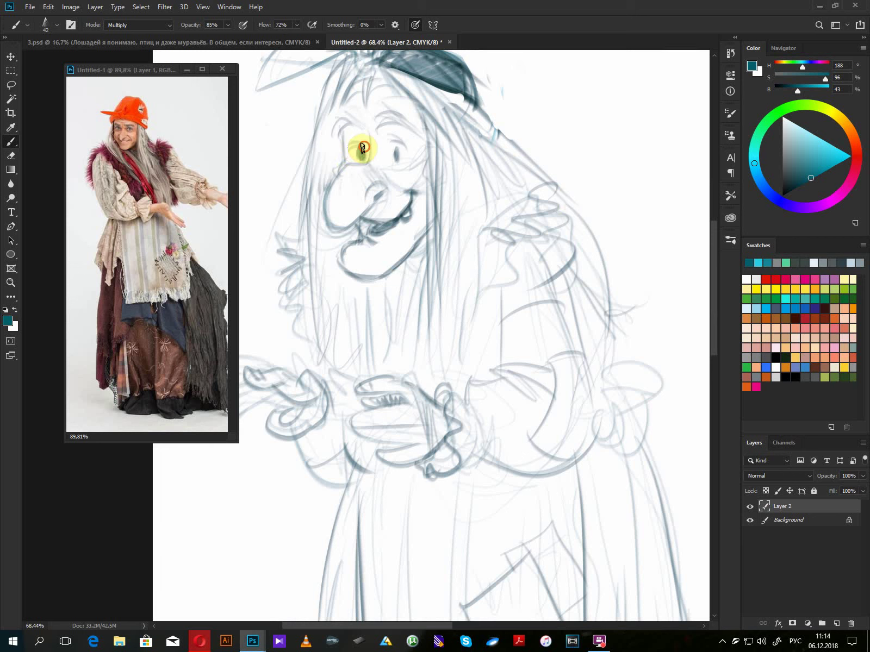
drag(386, 150, 425, 160)
drag(368, 130, 371, 202)
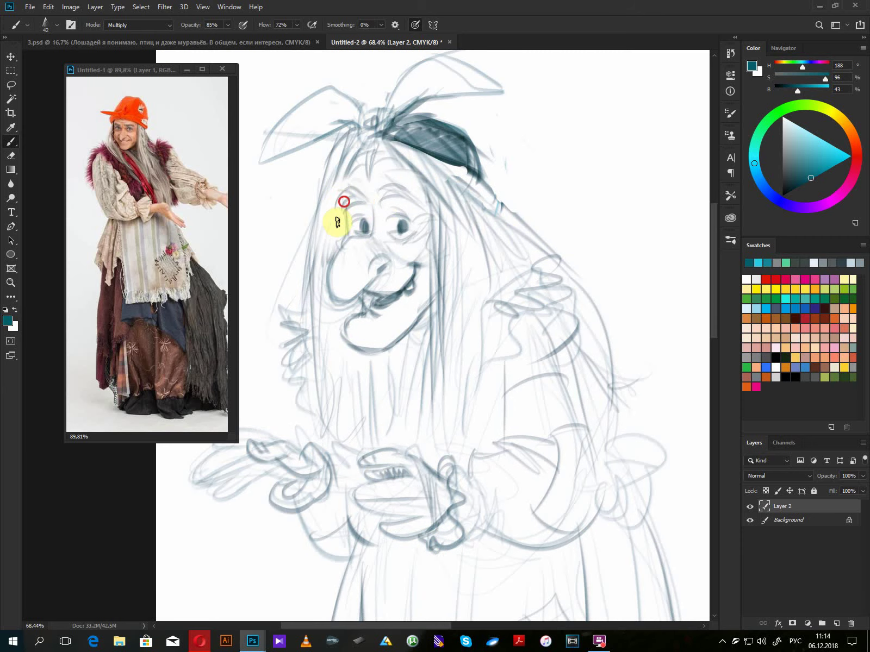
- Add hair strands over the large character's forehead, down the outer side of the face, and from the shaded bow end to the shoulder
click(374, 174)
click(426, 163)
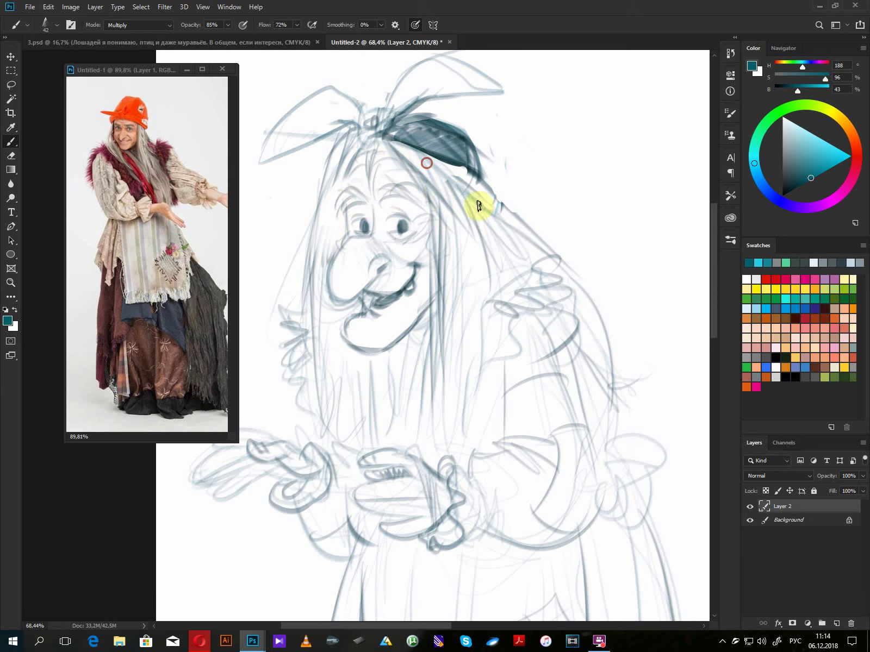
drag(343, 126, 325, 157)
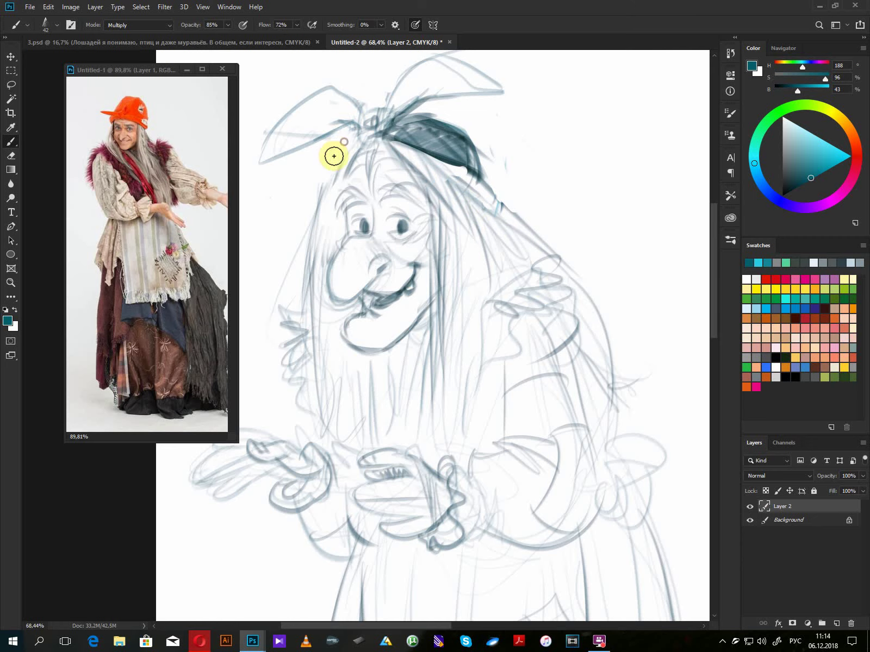
drag(561, 503, 444, 150)
mouse_move(626, 516)
mouse_down()
mouse_move(460, 391)
mouse_move(454, 359)
mouse_up()
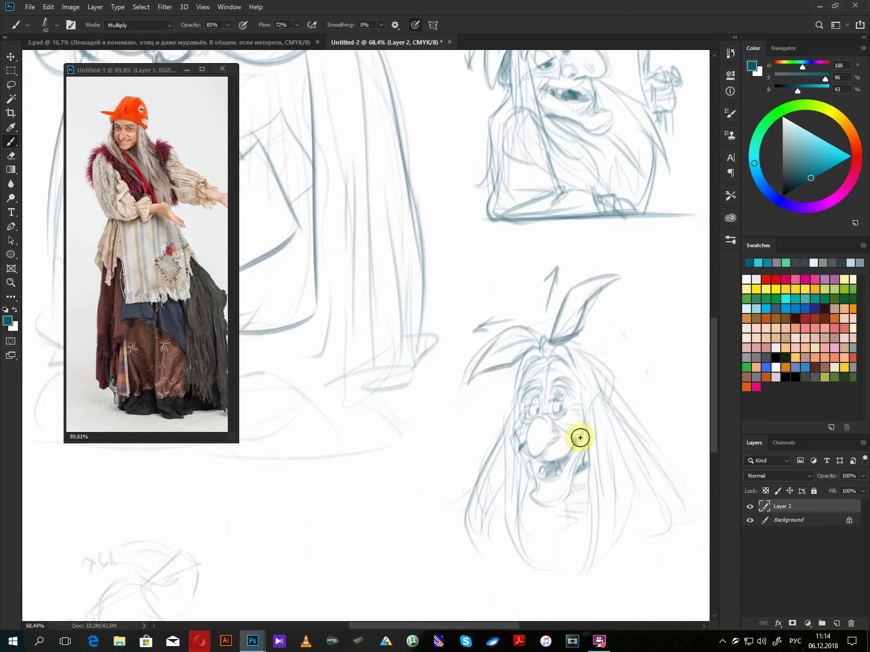
drag(449, 247, 601, 504)
drag(368, 191, 493, 393)
mouse_move(355, 134)
mouse_down()
mouse_move(297, 267)
mouse_move(315, 226)
mouse_up()
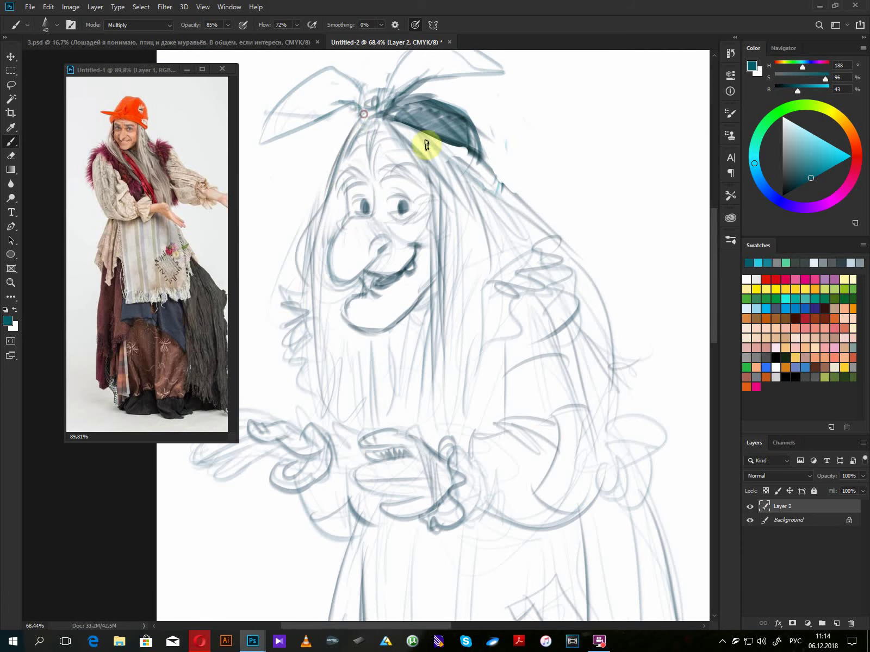
drag(476, 158, 553, 241)
drag(480, 161, 543, 226)
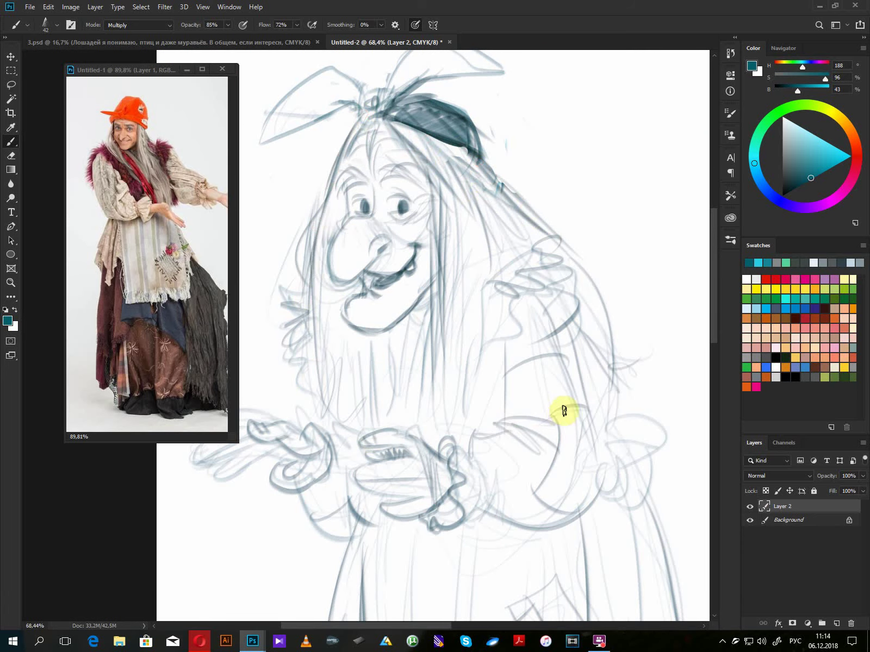
- Outline both of the large character's shoes below the skirt, with rounded toes and flat soles
scroll(608, 423, down, 2)
scroll(607, 426, down, 1)
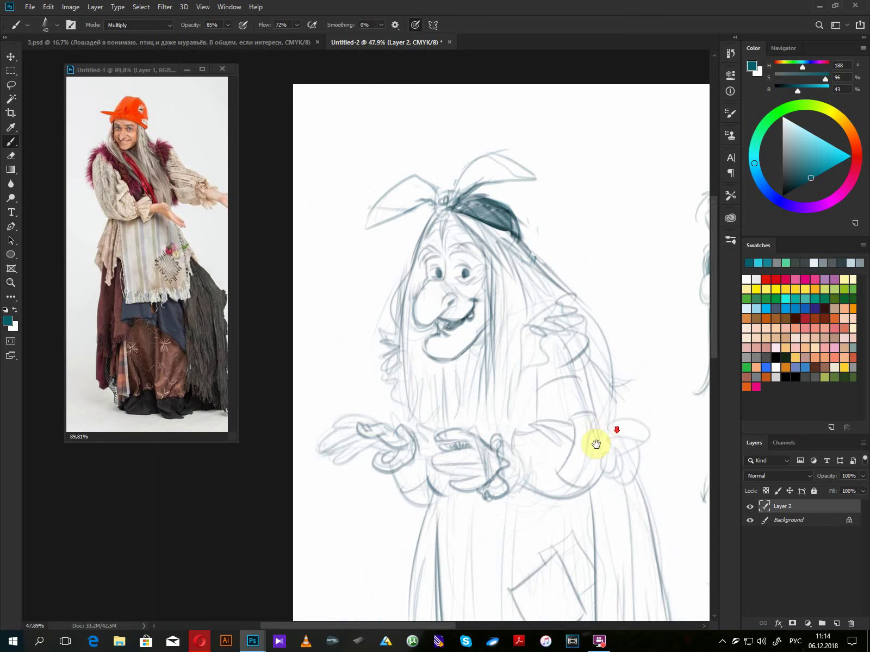
drag(595, 445, 483, 210)
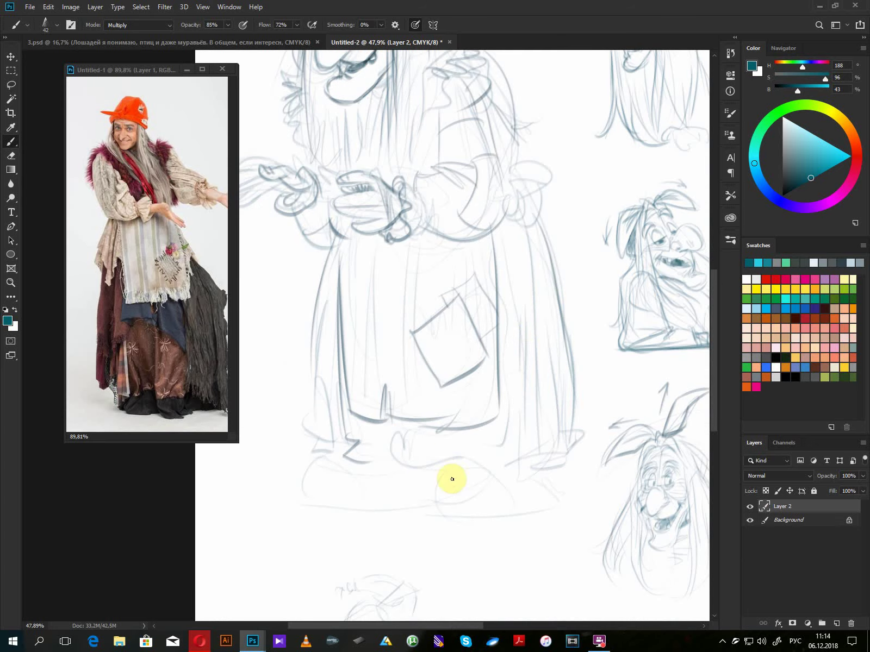
mouse_move(473, 470)
mouse_down()
mouse_move(465, 510)
mouse_move(495, 515)
mouse_move(543, 477)
mouse_move(402, 507)
mouse_move(350, 497)
mouse_move(321, 507)
mouse_move(342, 460)
mouse_move(399, 499)
mouse_up()
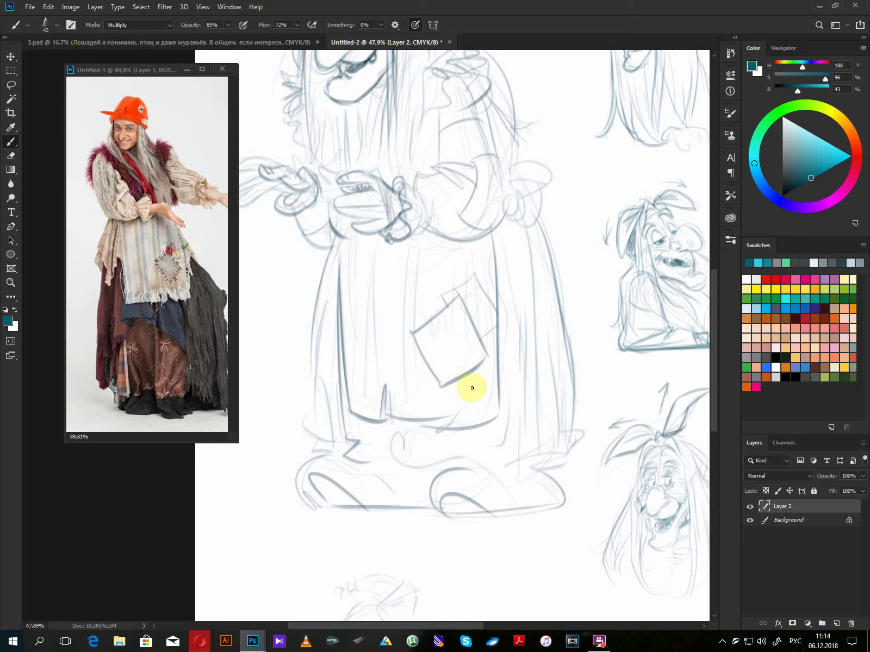
- Draw long vertical folds in the large character's apron and skirt, and strengthen the apron's lower edge and the skirt hem
drag(467, 427, 463, 350)
mouse_move(467, 286)
mouse_down()
mouse_move(477, 414)
mouse_move(497, 409)
mouse_up()
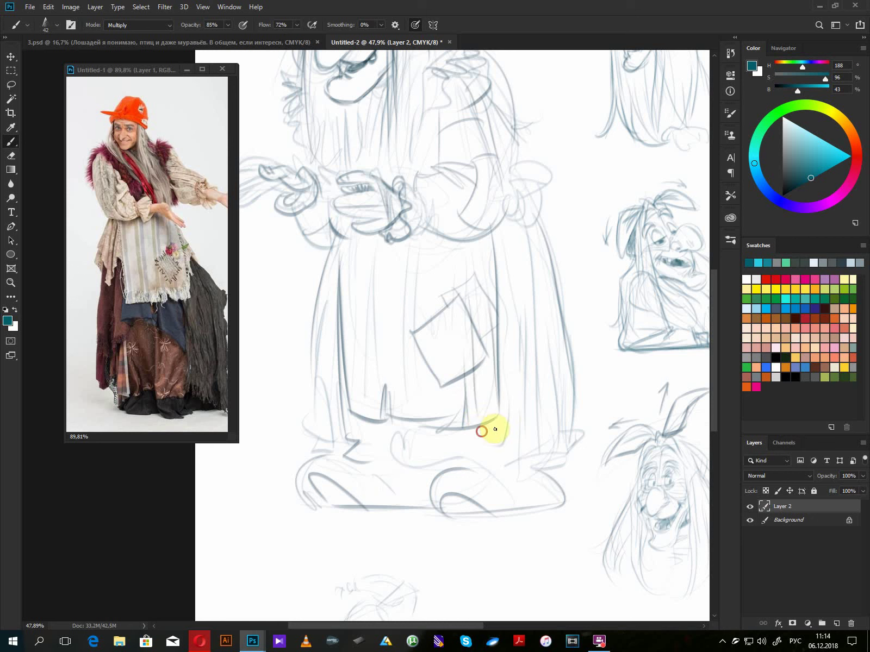
mouse_move(444, 421)
mouse_down()
mouse_move(450, 449)
mouse_move(500, 437)
mouse_up()
drag(509, 216, 514, 338)
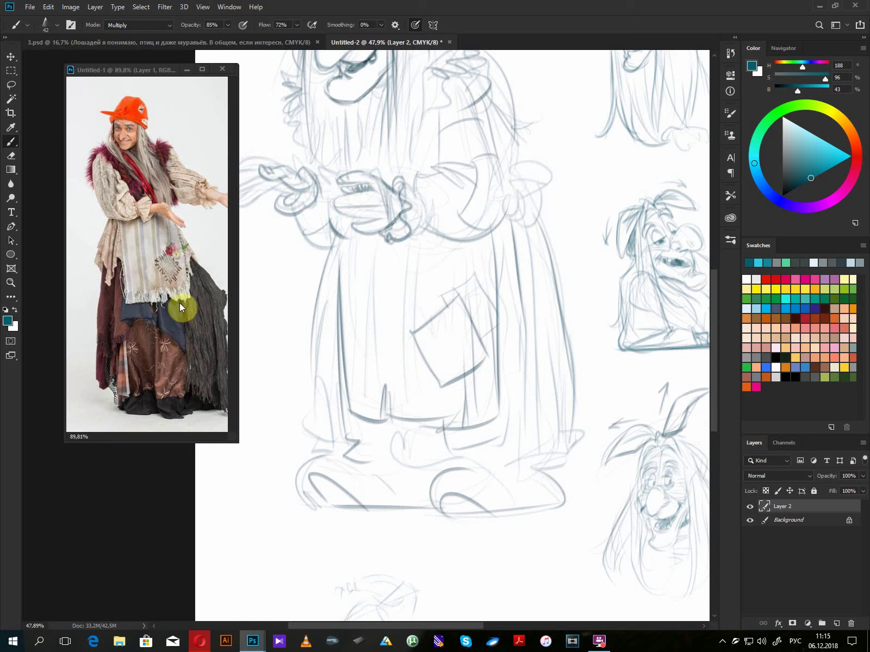
drag(321, 305, 311, 443)
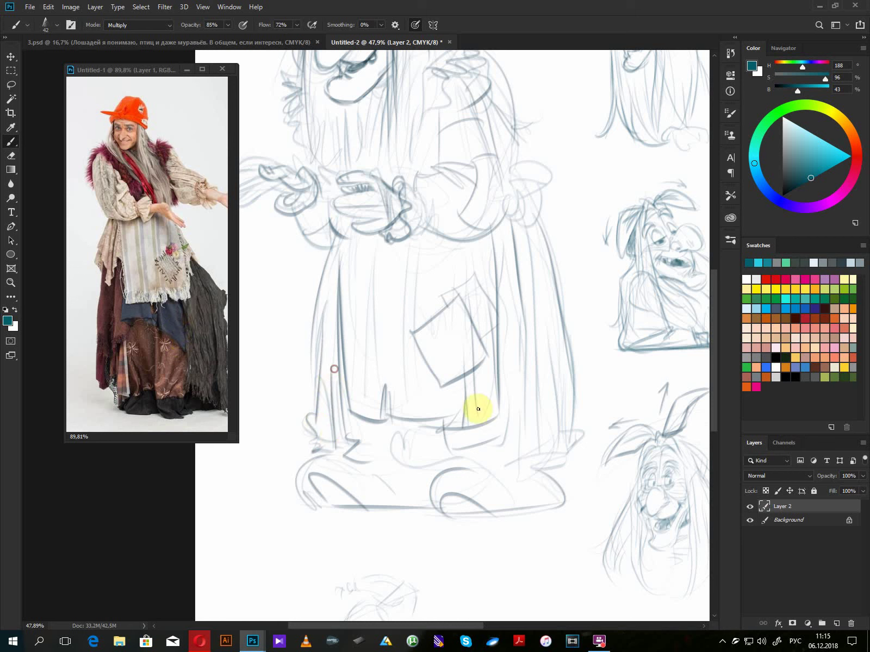
drag(539, 235, 568, 485)
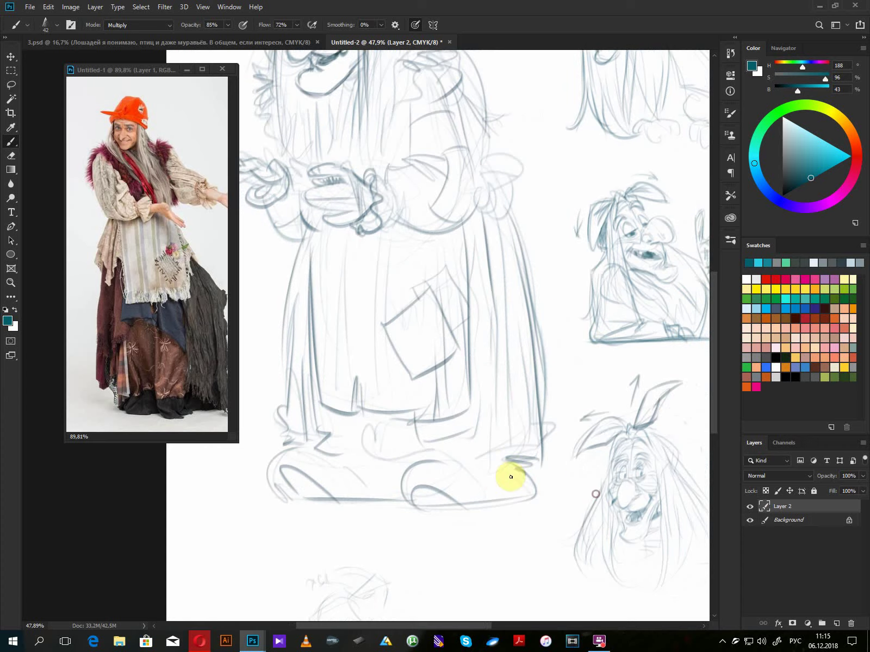
mouse_move(515, 462)
mouse_down()
mouse_move(489, 461)
mouse_move(497, 475)
mouse_move(514, 463)
mouse_up()
- Add rough head lines, a round nose and an outstretched hand to the small figure below the large character's shoes
mouse_move(600, 480)
mouse_down()
mouse_move(575, 452)
mouse_move(387, 395)
mouse_up()
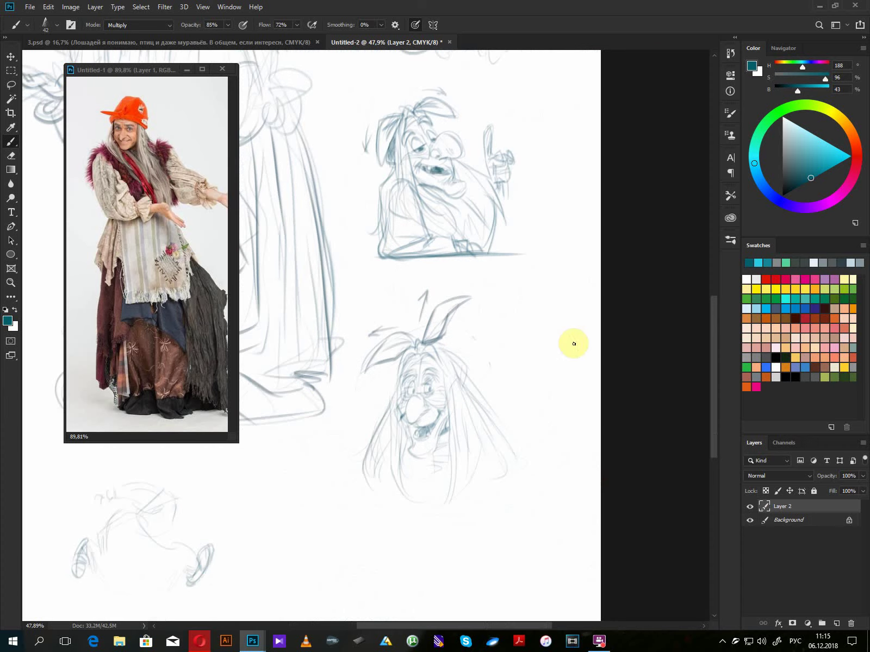
drag(458, 365, 491, 514)
drag(517, 229, 520, 404)
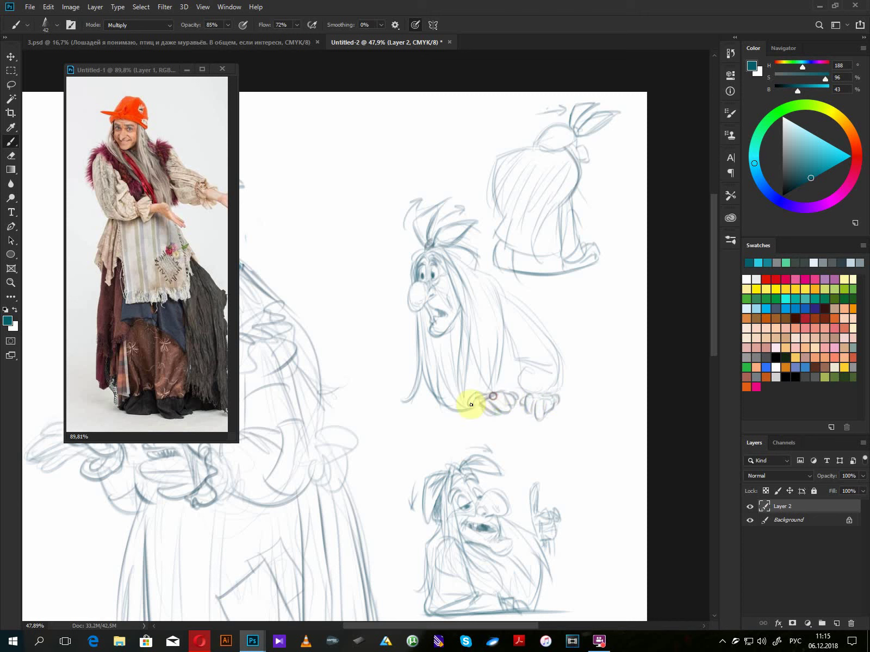
drag(429, 460, 611, 239)
drag(486, 504, 483, 200)
mouse_move(431, 378)
mouse_down()
mouse_move(440, 420)
mouse_move(406, 432)
mouse_move(432, 391)
mouse_move(459, 384)
mouse_move(422, 355)
mouse_move(385, 354)
mouse_up()
mouse_move(416, 366)
mouse_down()
mouse_move(393, 391)
mouse_move(432, 368)
mouse_move(425, 393)
mouse_move(409, 377)
mouse_move(392, 391)
mouse_up()
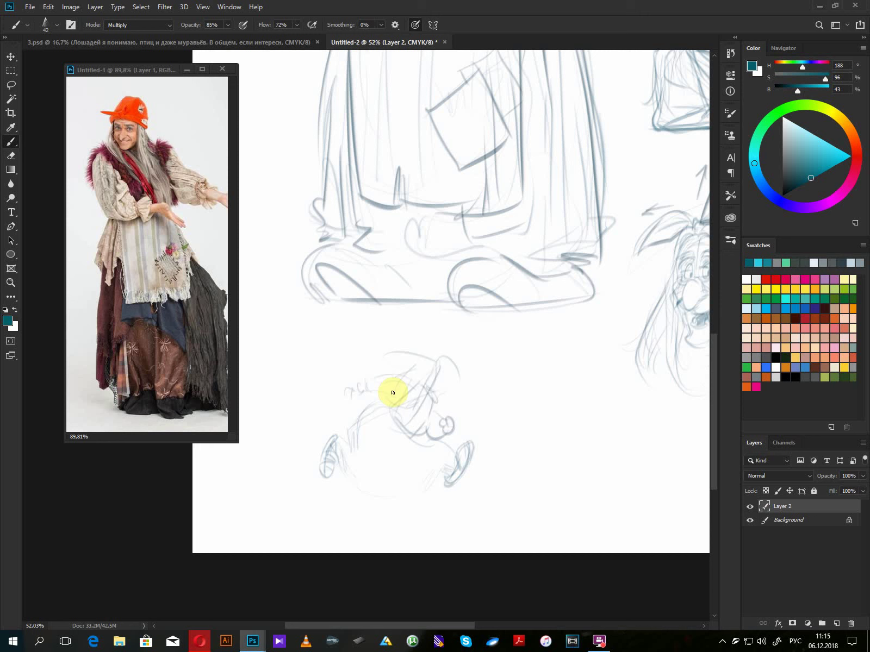
mouse_move(424, 378)
mouse_down()
mouse_move(363, 384)
mouse_move(351, 399)
mouse_up()
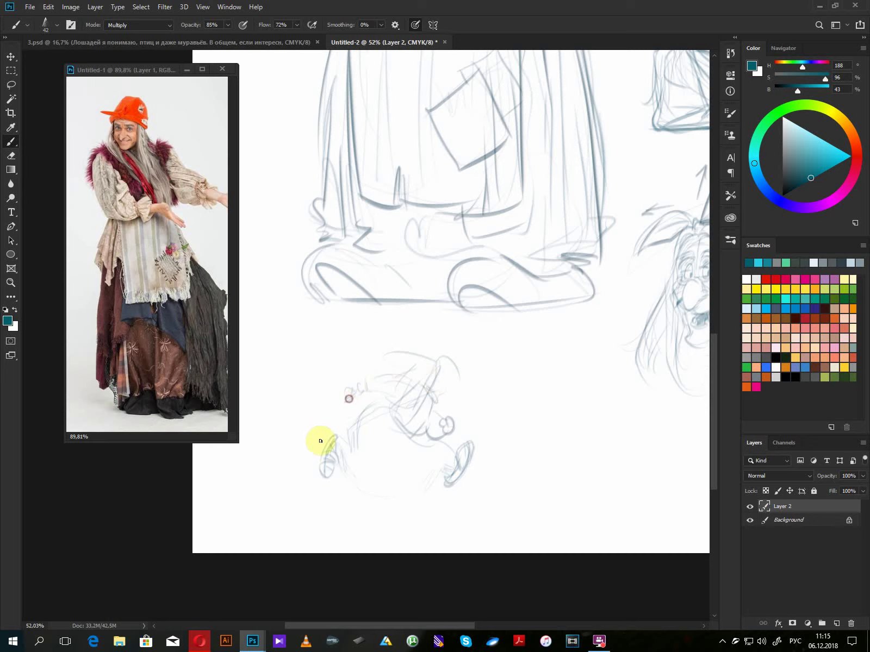
- Switch to the Opera browser, load illustrators.ru in a new tab, and open the posts list of the signed-in profile
click(202, 646)
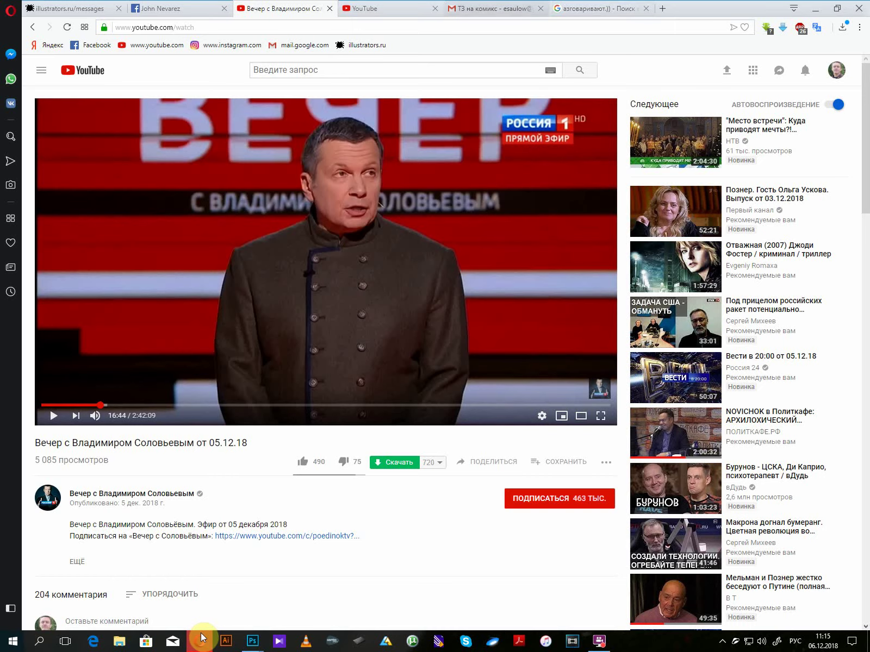
key(ctrl+t)
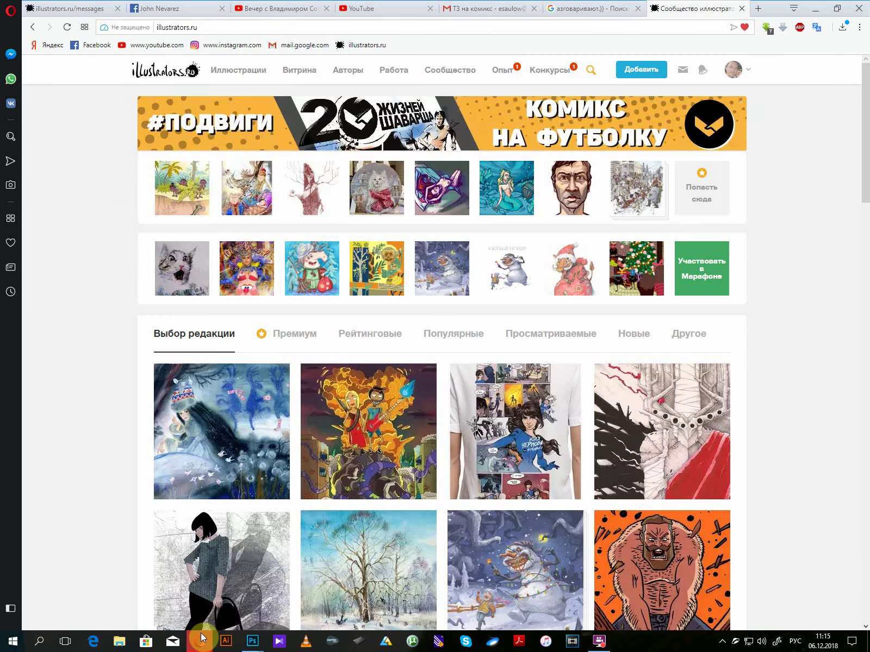
click(202, 637)
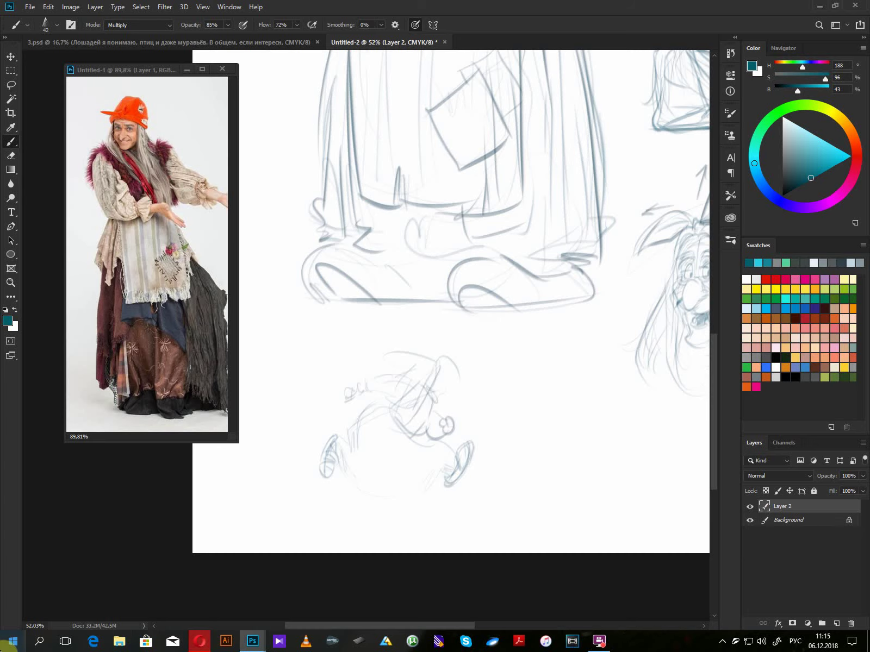
click(200, 642)
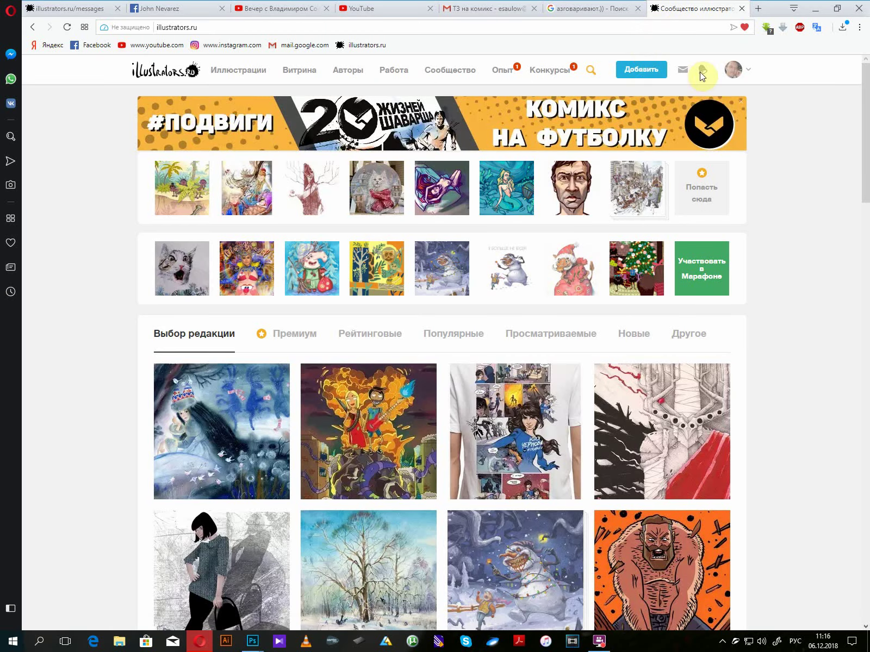
click(730, 72)
click(695, 121)
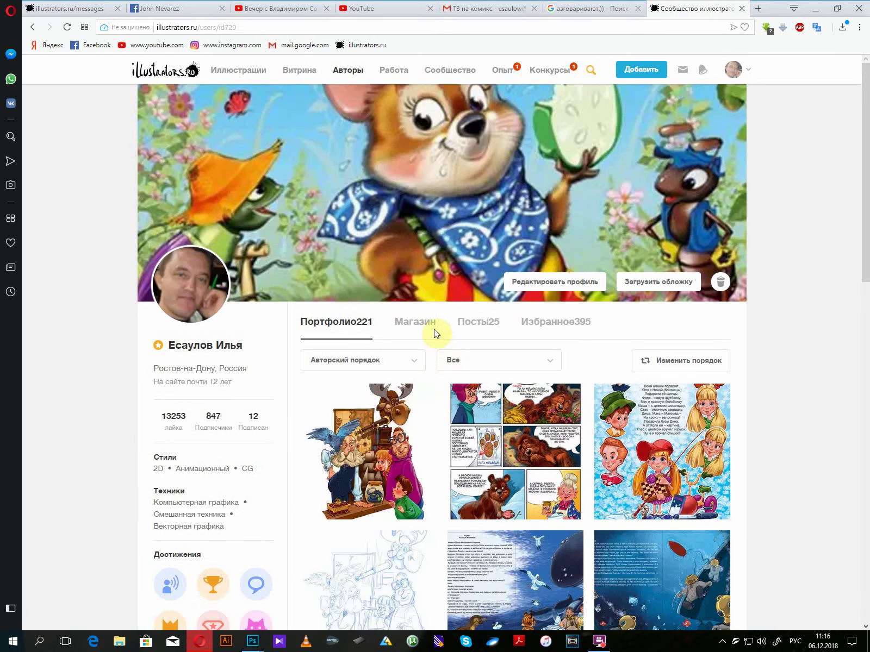
click(480, 323)
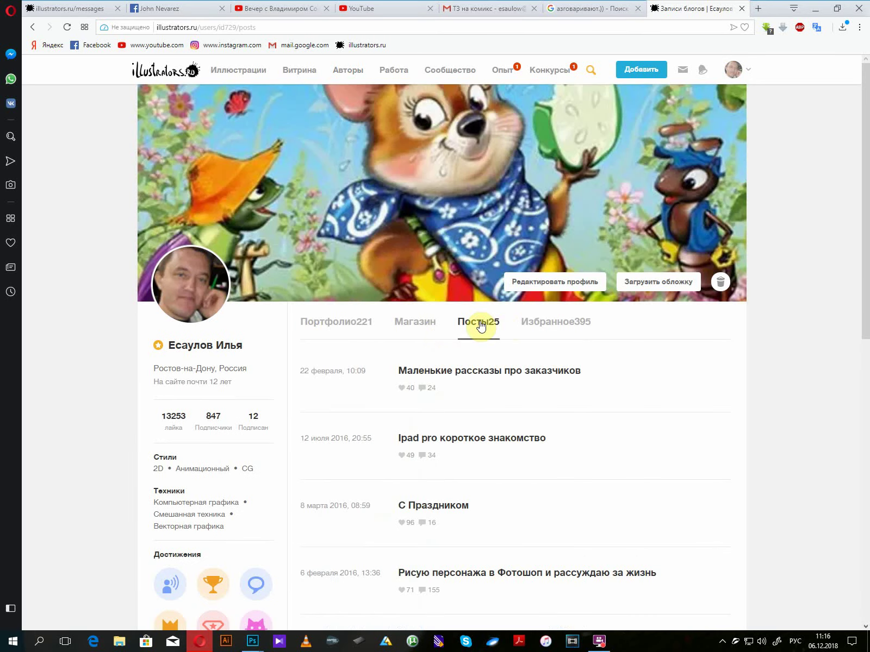
- Find and open the blog post about Riccardo Federici, and look through its text and comments
scroll(483, 325, down, 4)
scroll(481, 325, down, 4)
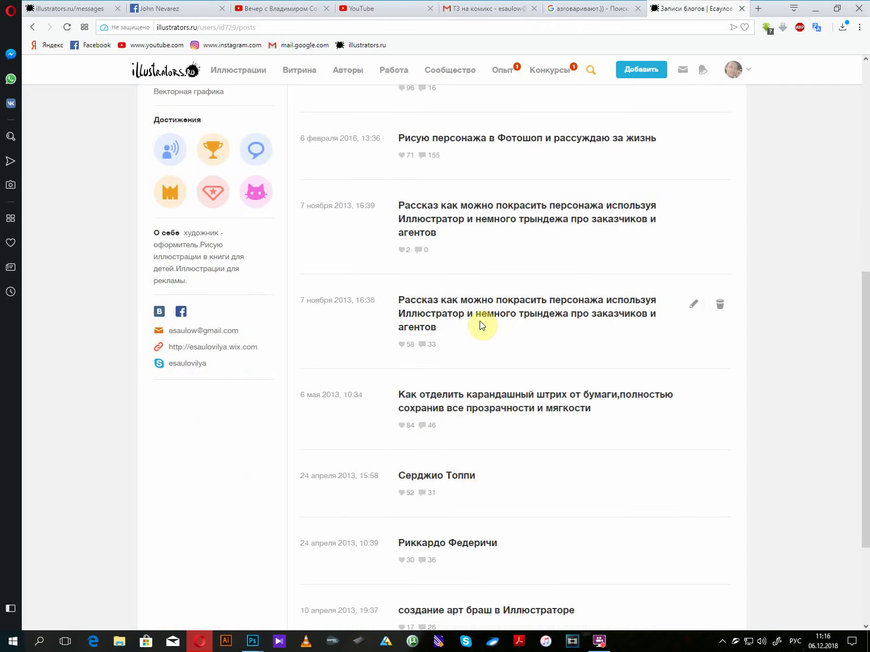
click(476, 548)
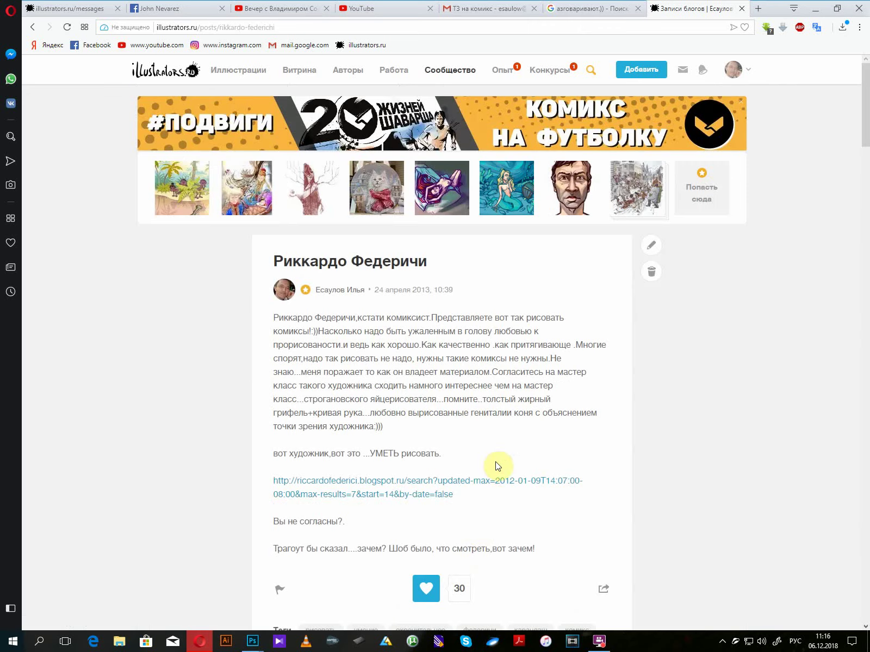
scroll(492, 462, down, 4)
scroll(424, 353, down, 20)
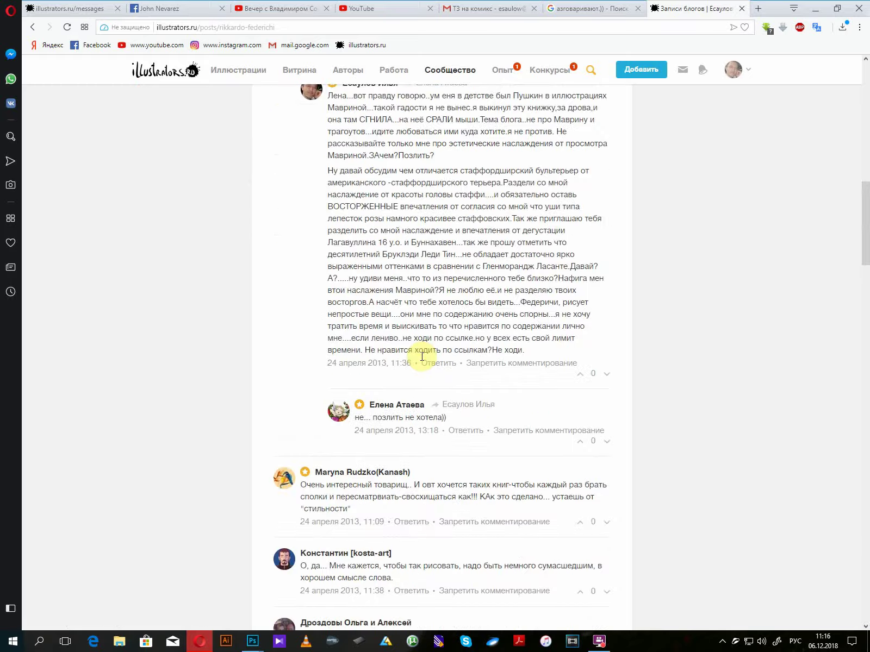
scroll(424, 359, down, 20)
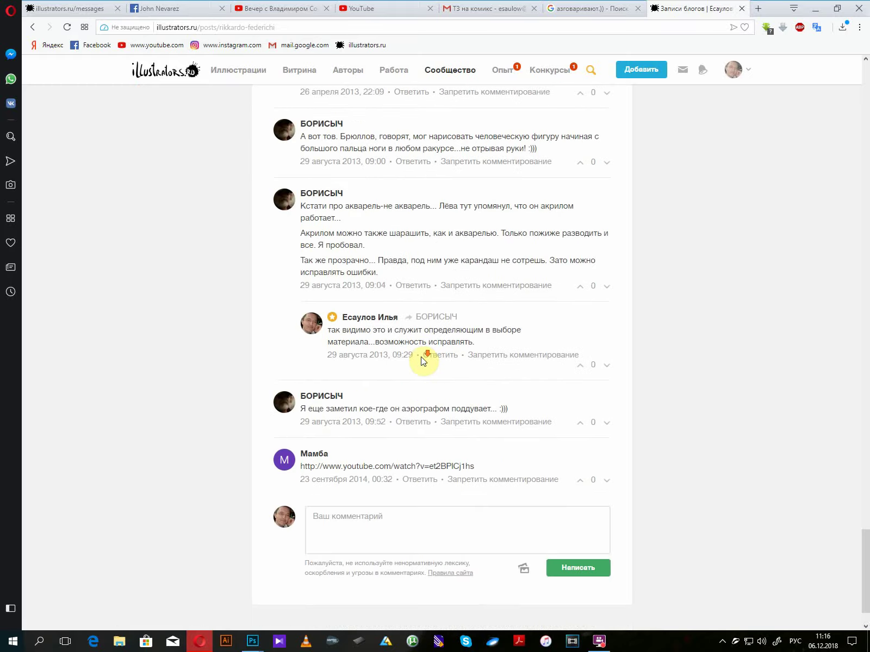
scroll(423, 361, up, 20)
scroll(423, 360, up, 20)
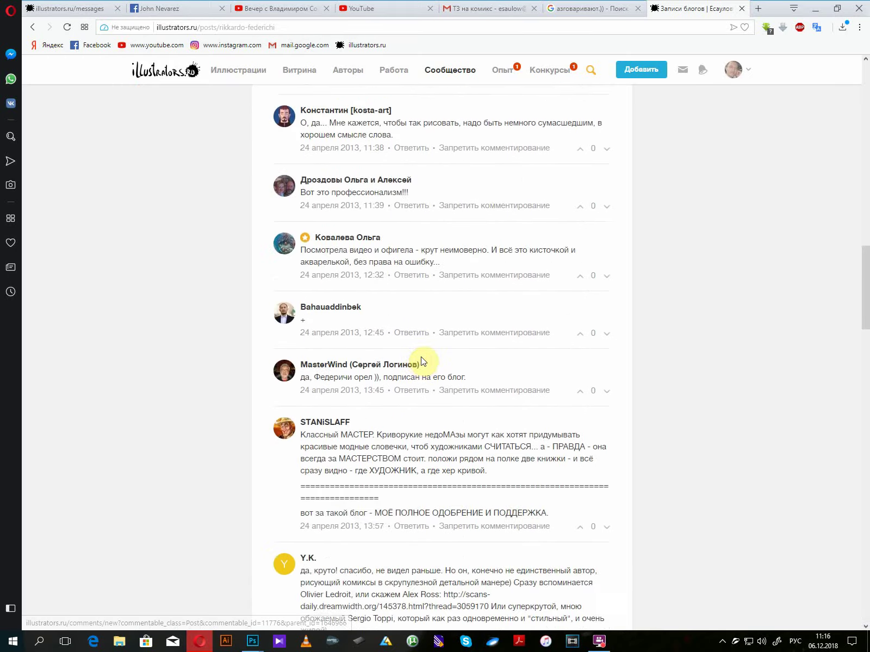
scroll(422, 359, up, 7)
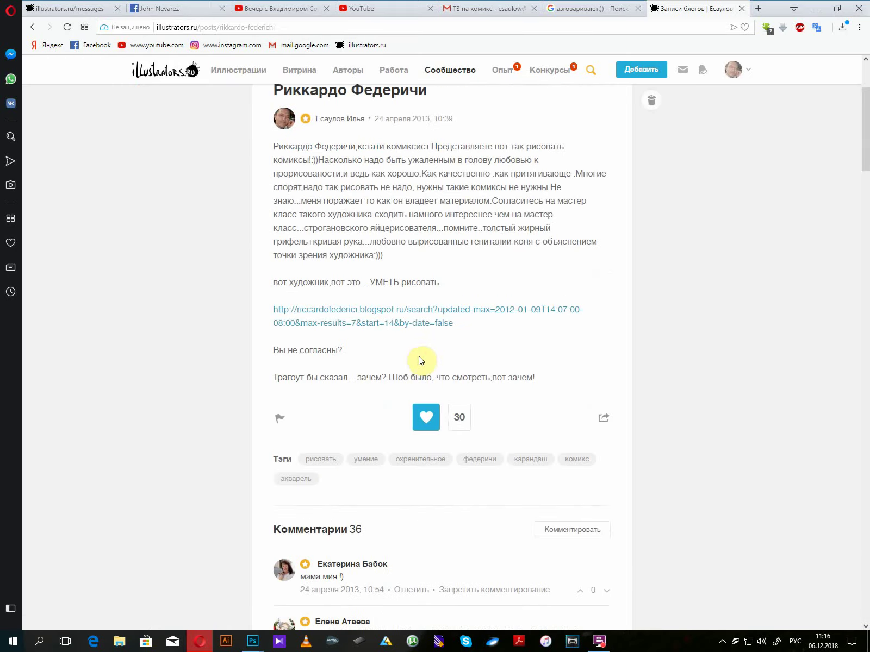
- Follow the post's link to Riccardo Federici's blog and examine his artwork, viewing both images of the painted comic page enlarged
click(433, 315)
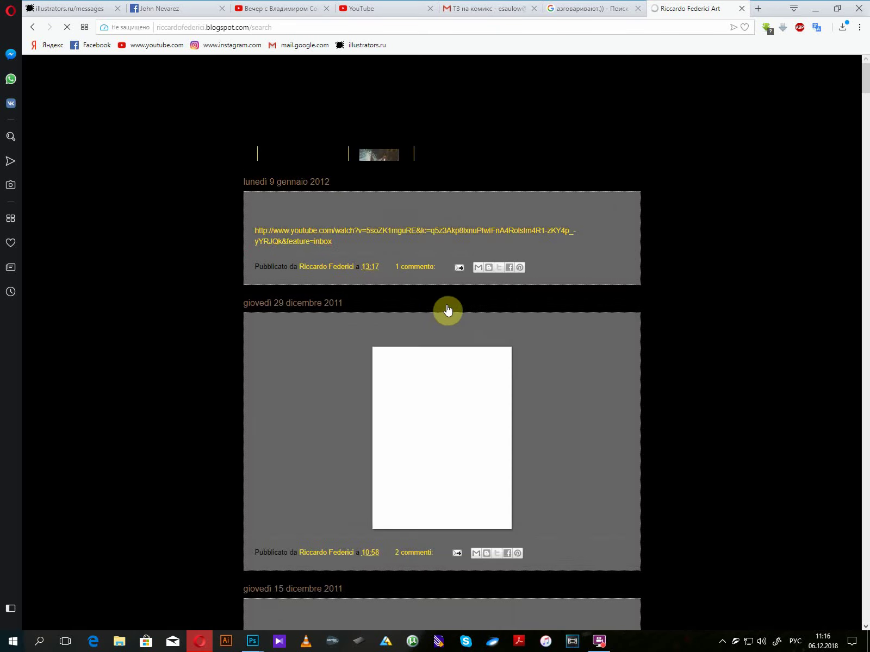
scroll(561, 338, down, 13)
scroll(563, 336, down, 15)
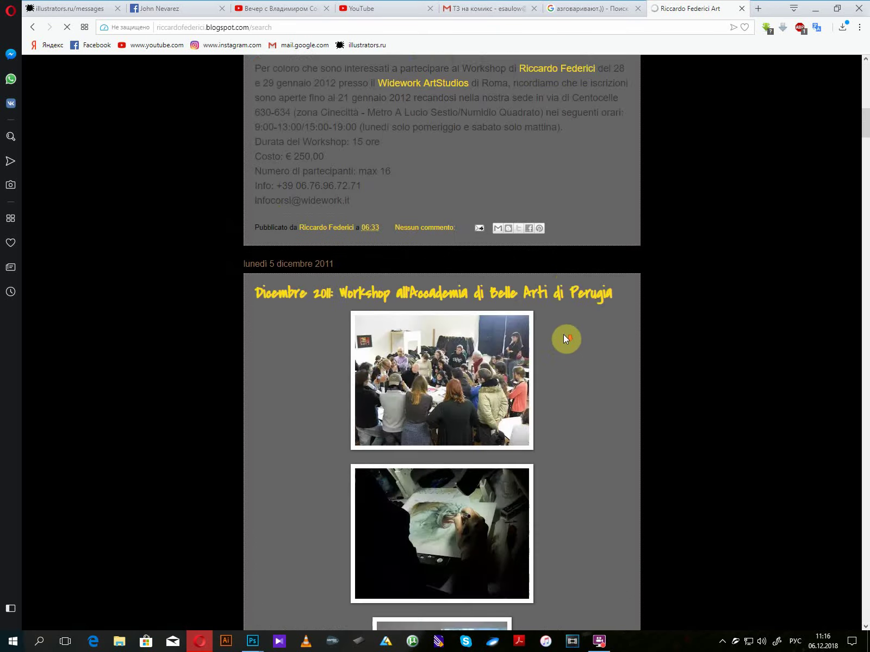
scroll(563, 337, down, 15)
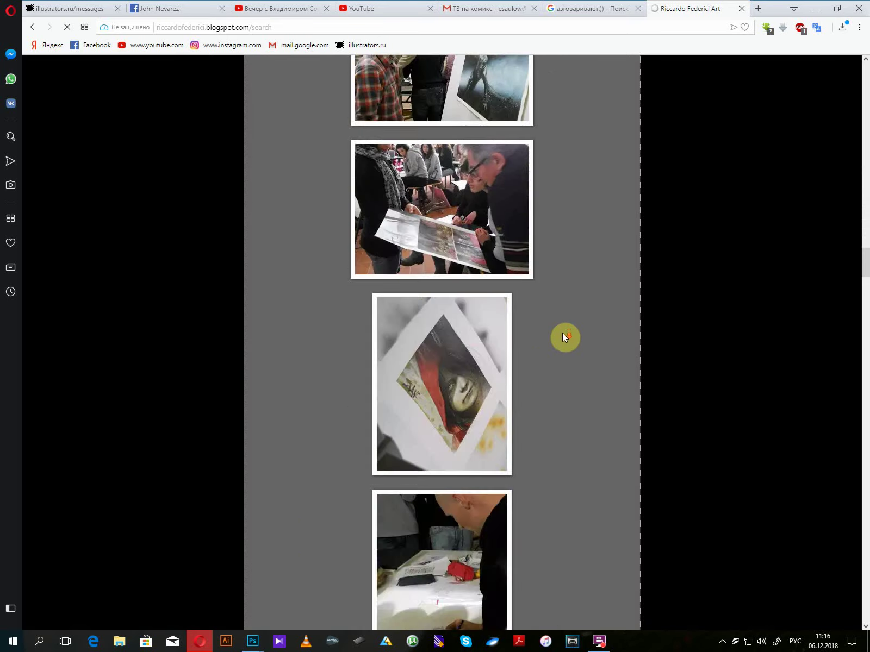
scroll(562, 332, down, 15)
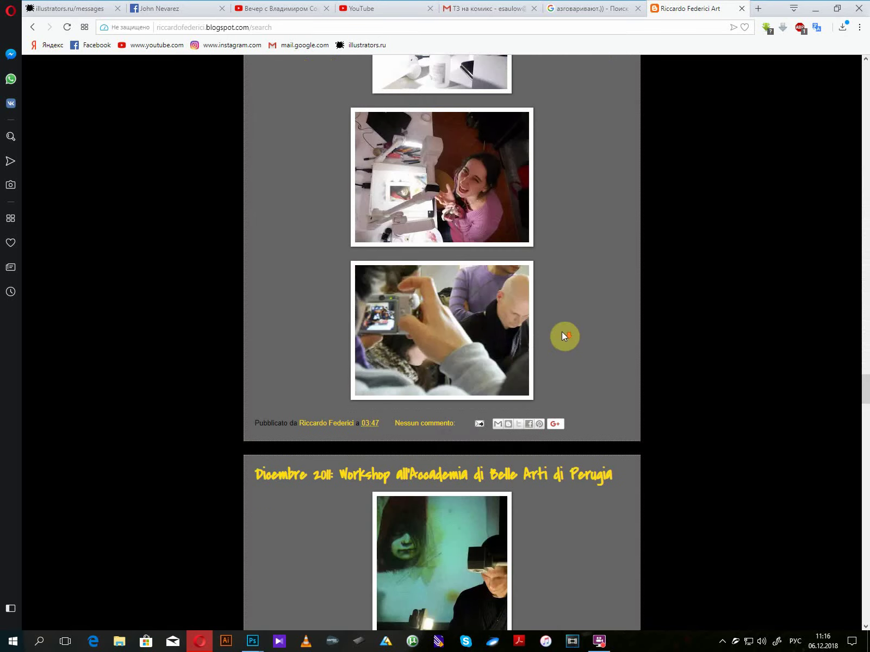
click(485, 265)
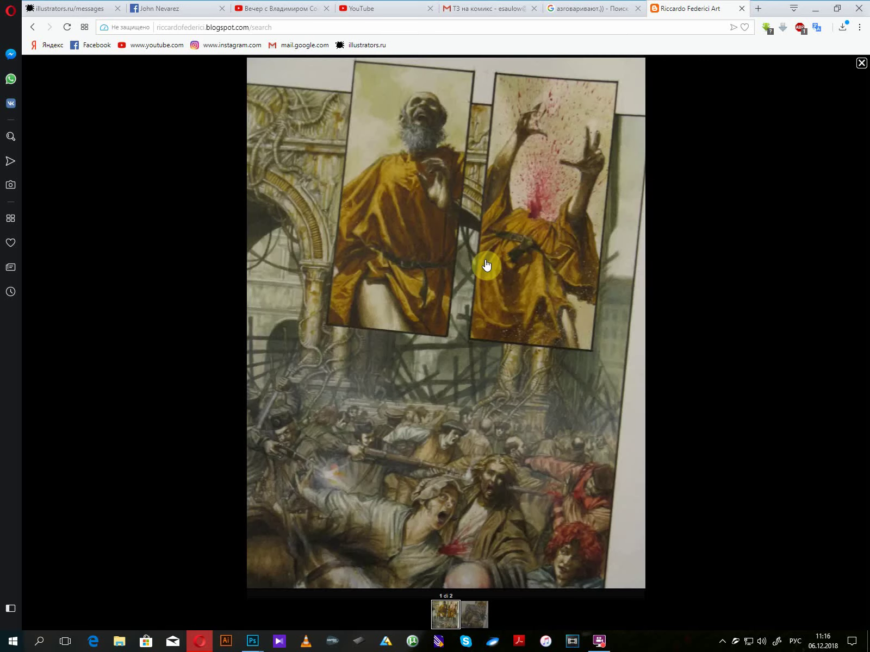
click(474, 619)
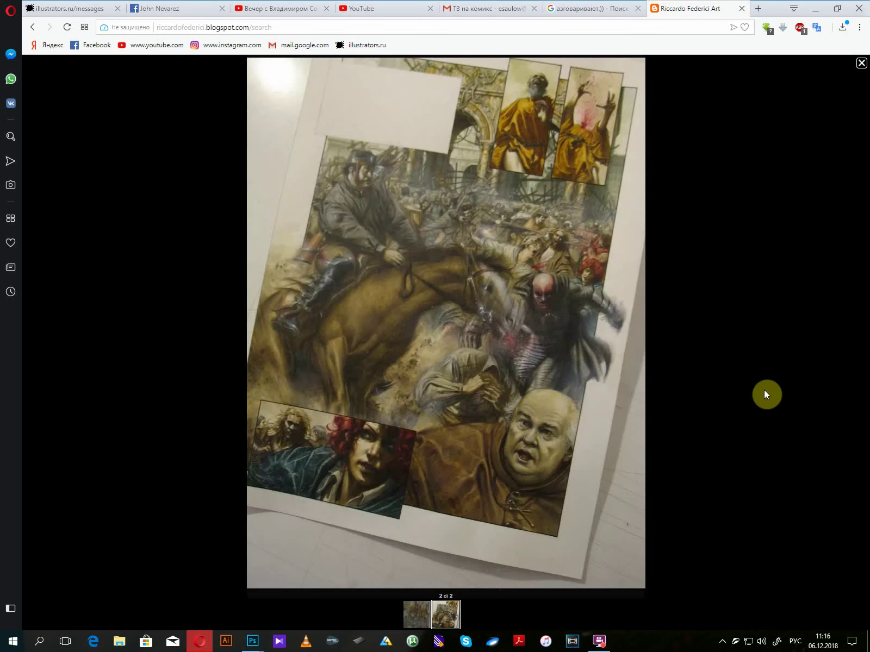
click(672, 385)
scroll(672, 384, down, 15)
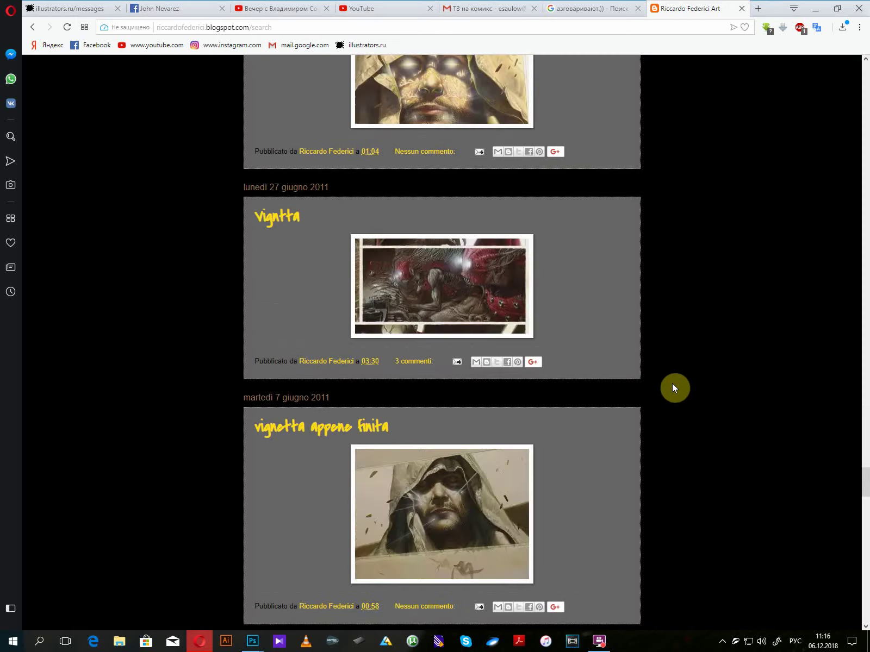
- Look through further posts on the Riccardo Federici blog and view the four work-in-progress images of the comic panel enlarged
scroll(672, 383, down, 20)
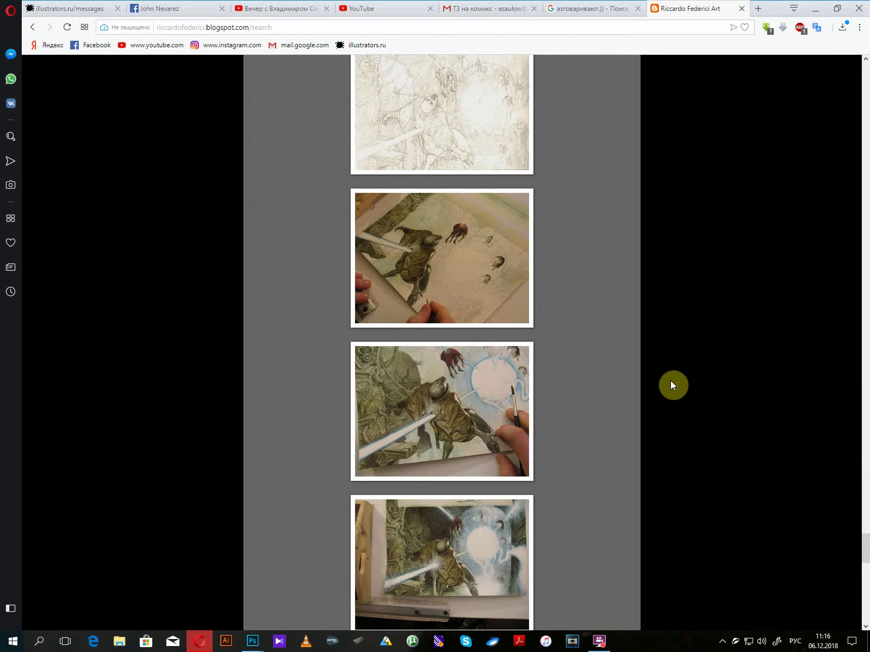
scroll(667, 380, up, 1)
scroll(666, 380, down, 5)
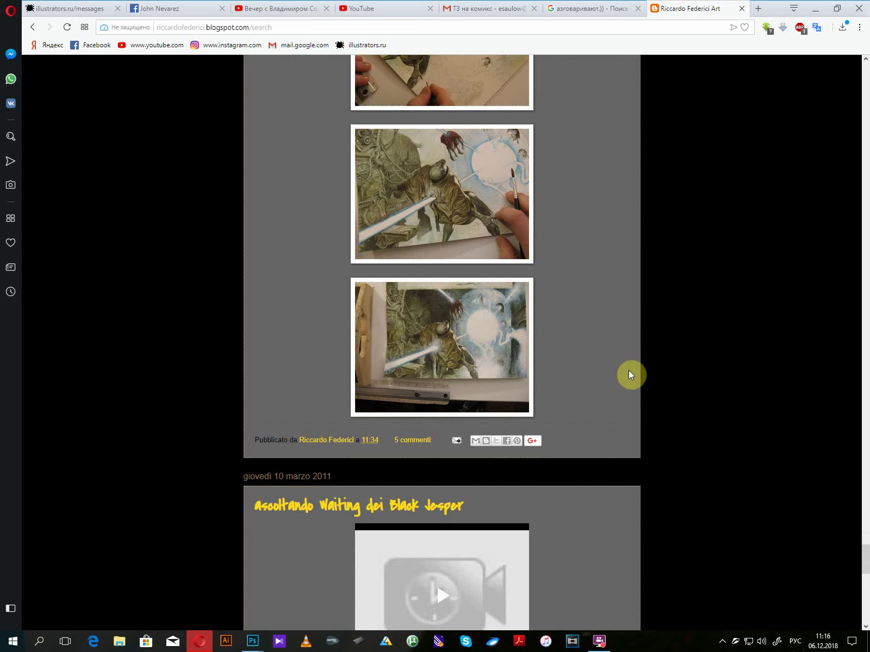
scroll(629, 374, up, 5)
click(449, 234)
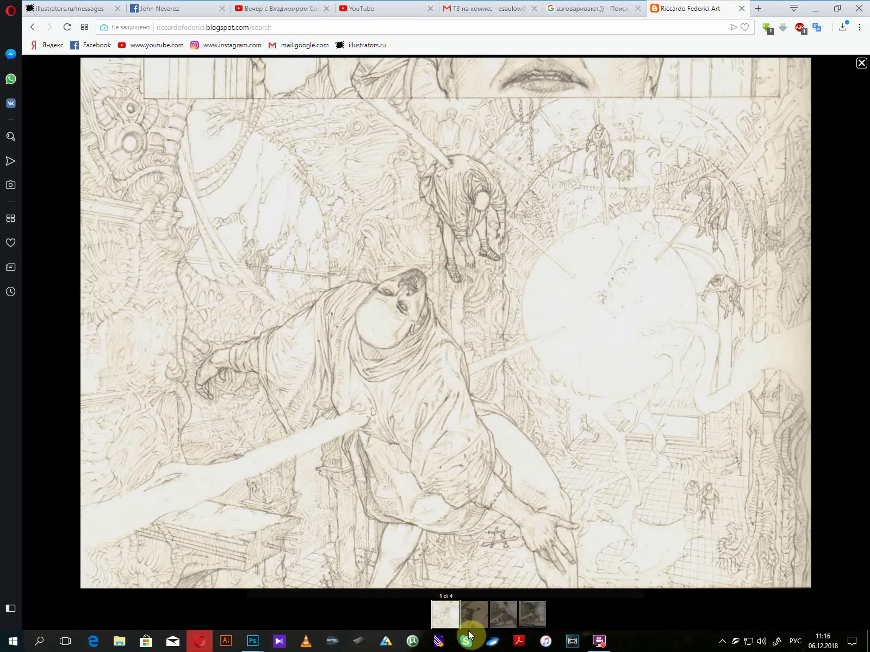
click(471, 620)
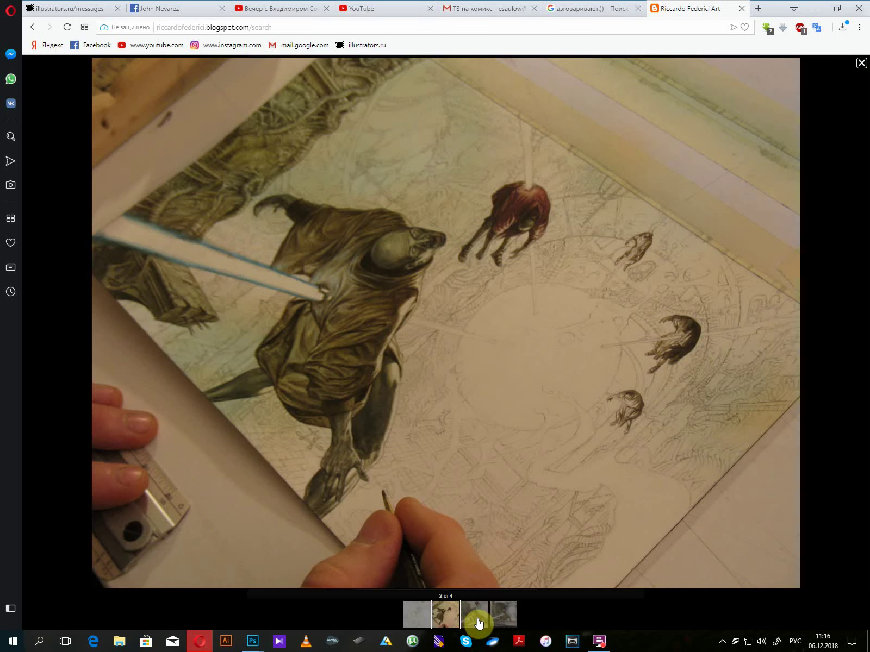
click(486, 623)
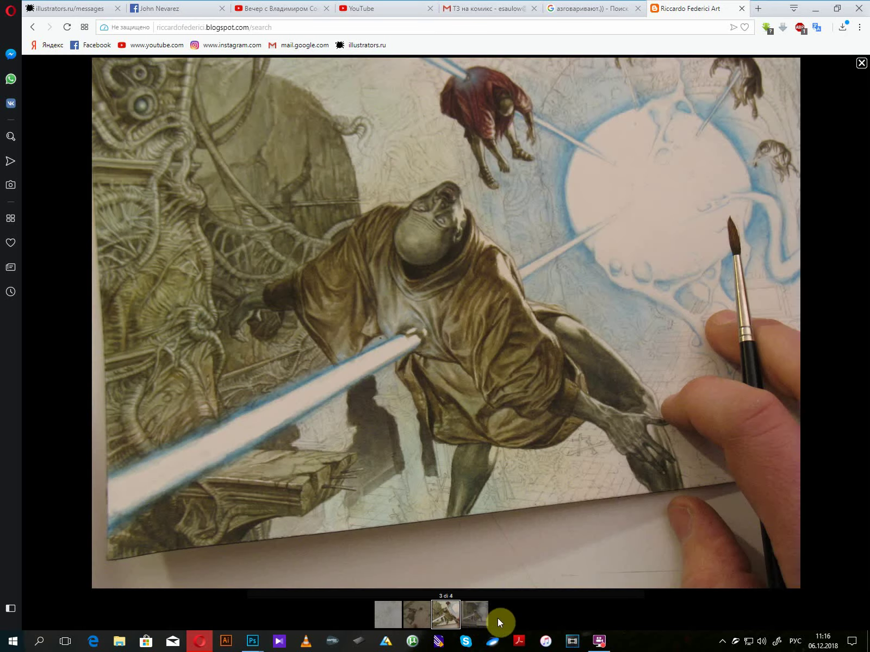
click(486, 620)
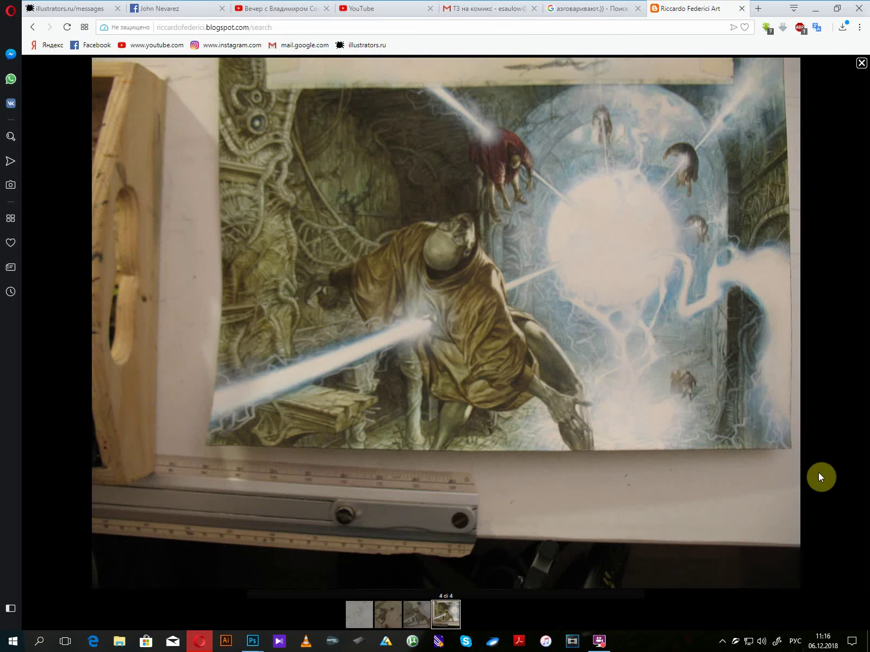
click(861, 63)
- Open the blog's page of more recent posts and look through the dedication sketches, pencil pages and painted comic pages
scroll(540, 364, down, 15)
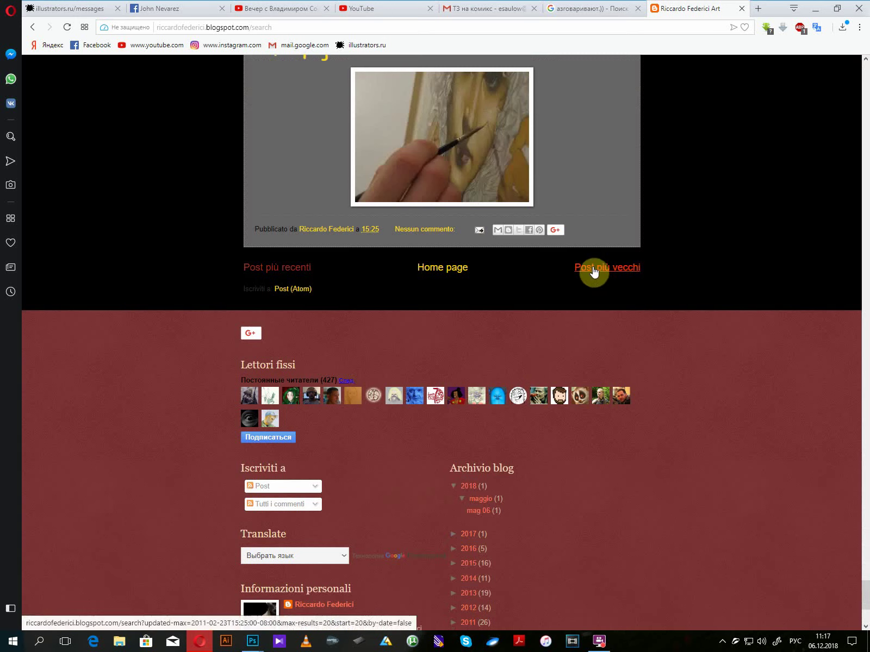
click(288, 274)
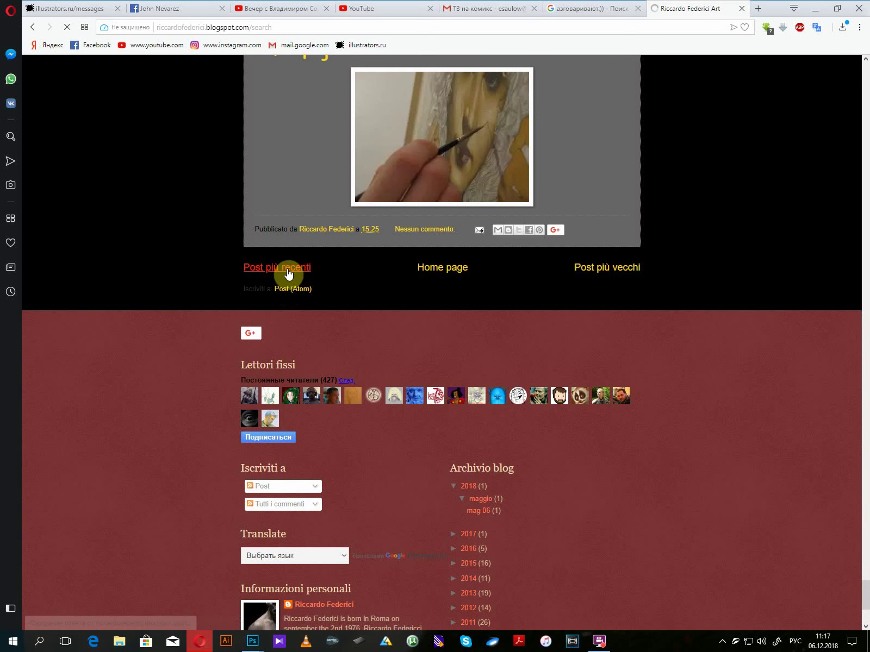
scroll(665, 335, down, 20)
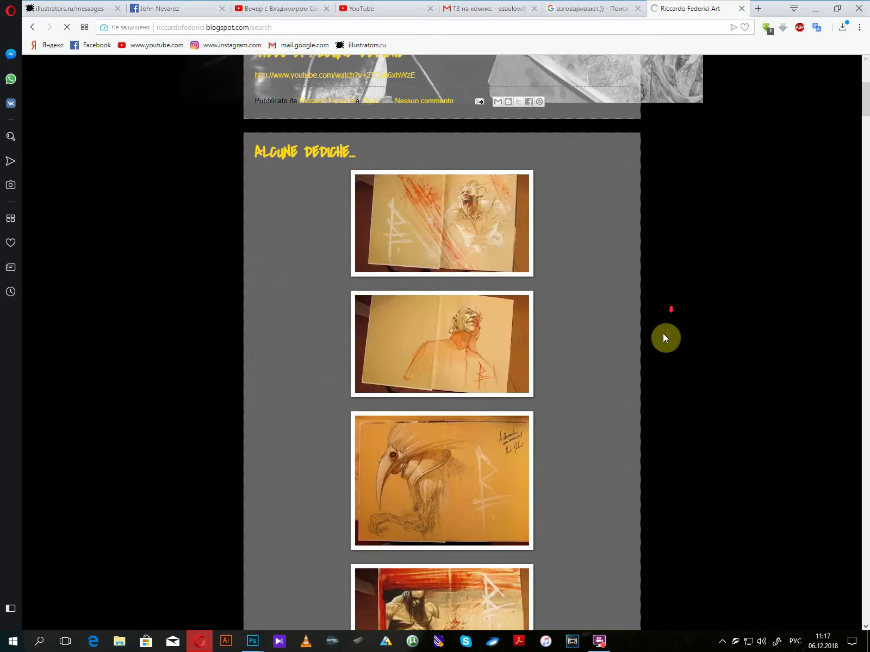
scroll(667, 348, down, 14)
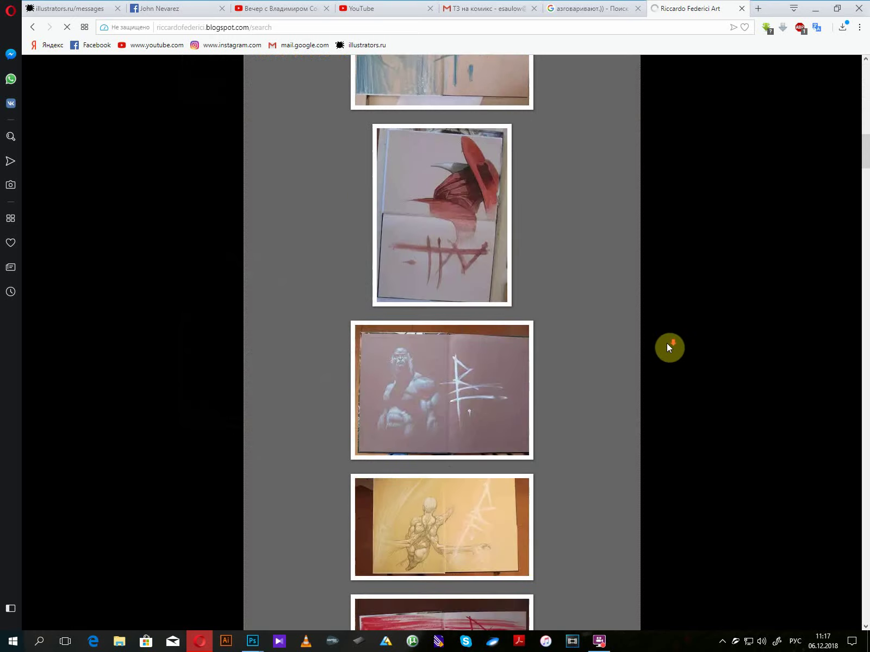
scroll(667, 338, down, 20)
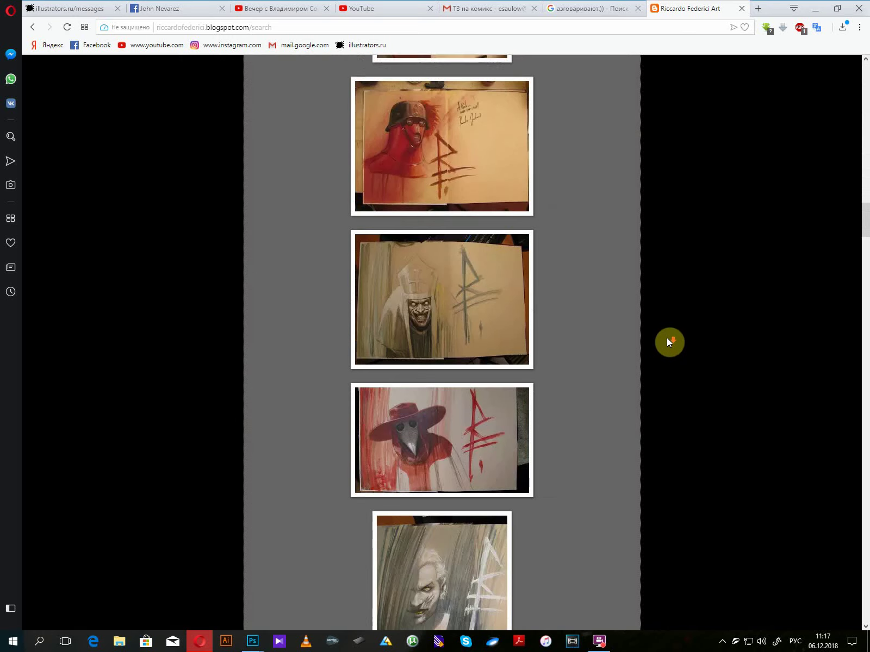
scroll(667, 338, down, 7)
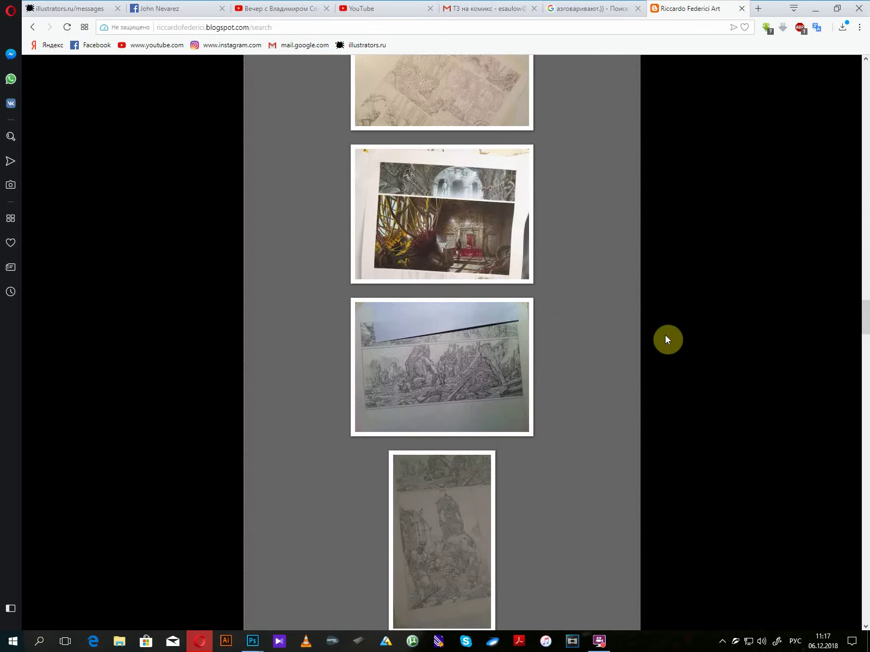
scroll(667, 332, up, 1)
scroll(664, 330, down, 14)
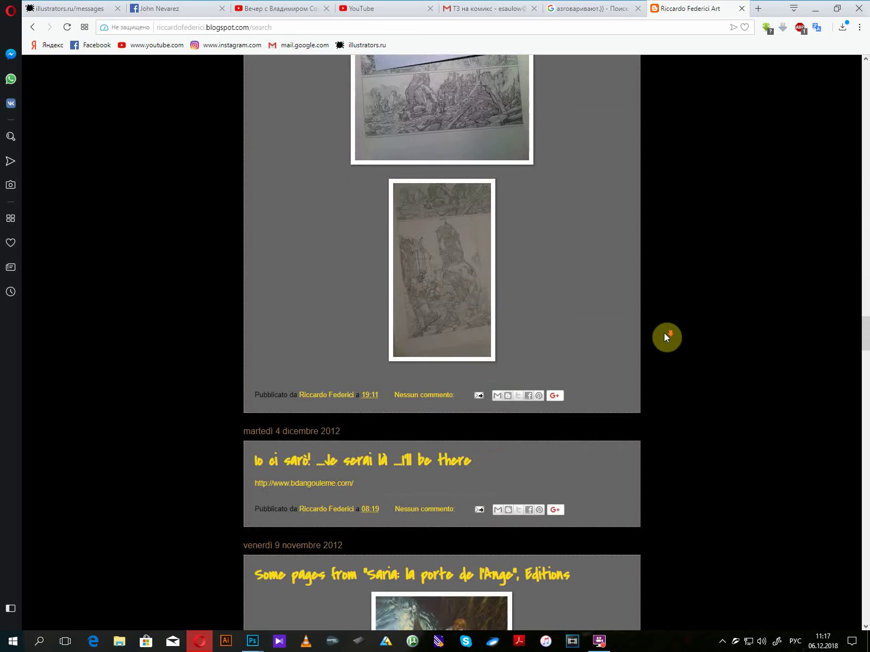
scroll(666, 337, down, 7)
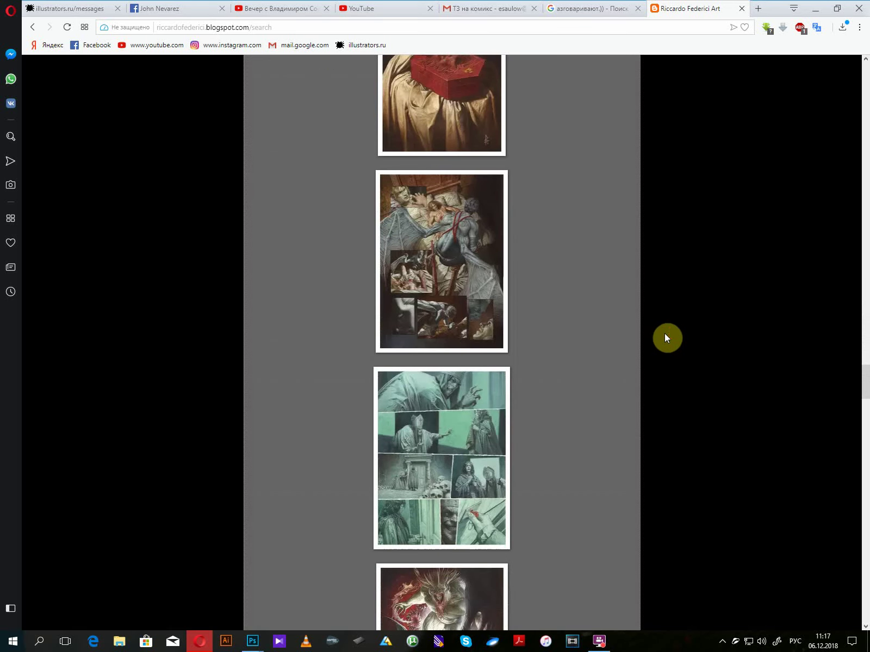
- View the painted pages of the "Saria: la porte de l'Ange" post enlarged, starting from the green bishop page, and close the viewer
click(480, 404)
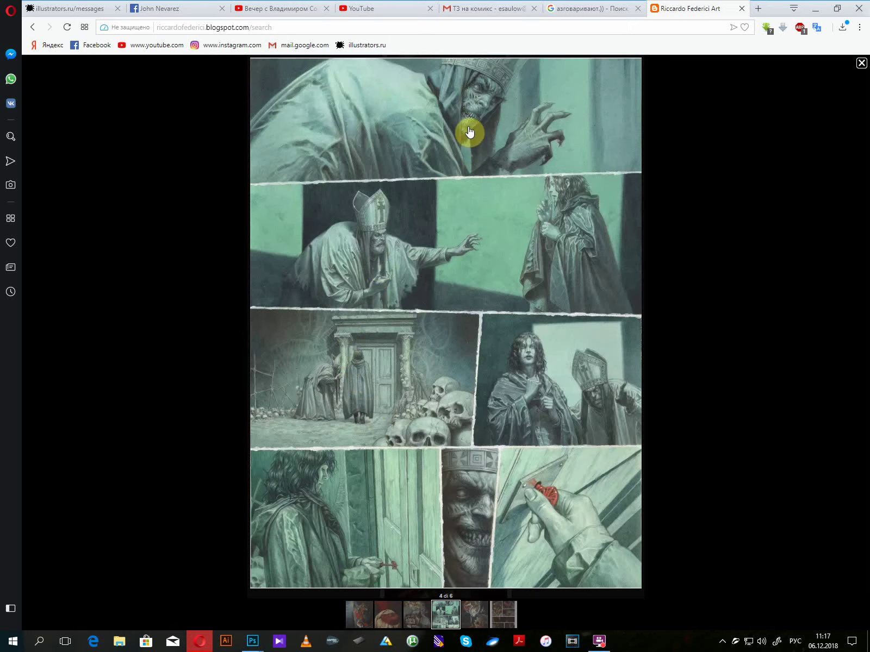
click(688, 400)
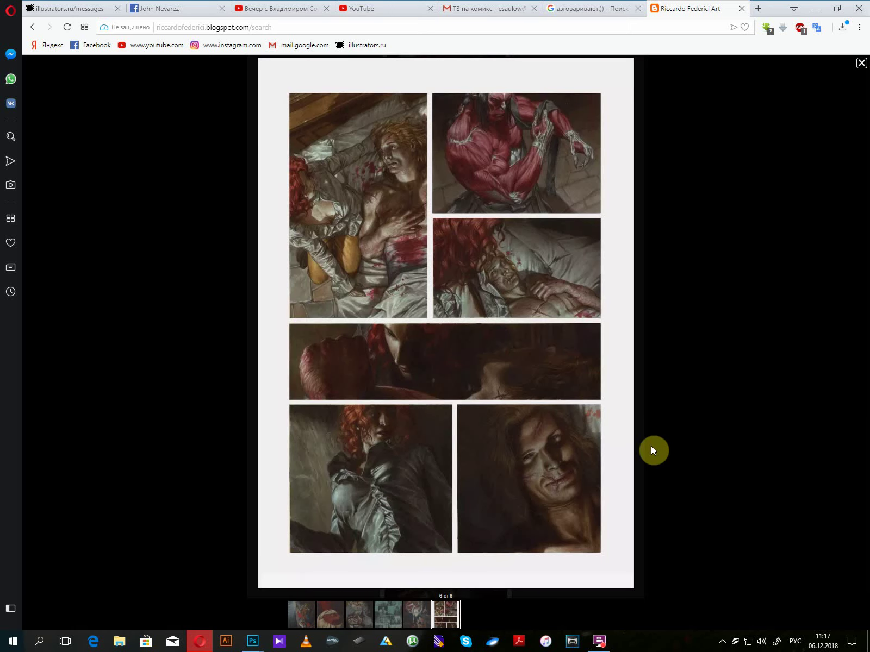
click(542, 450)
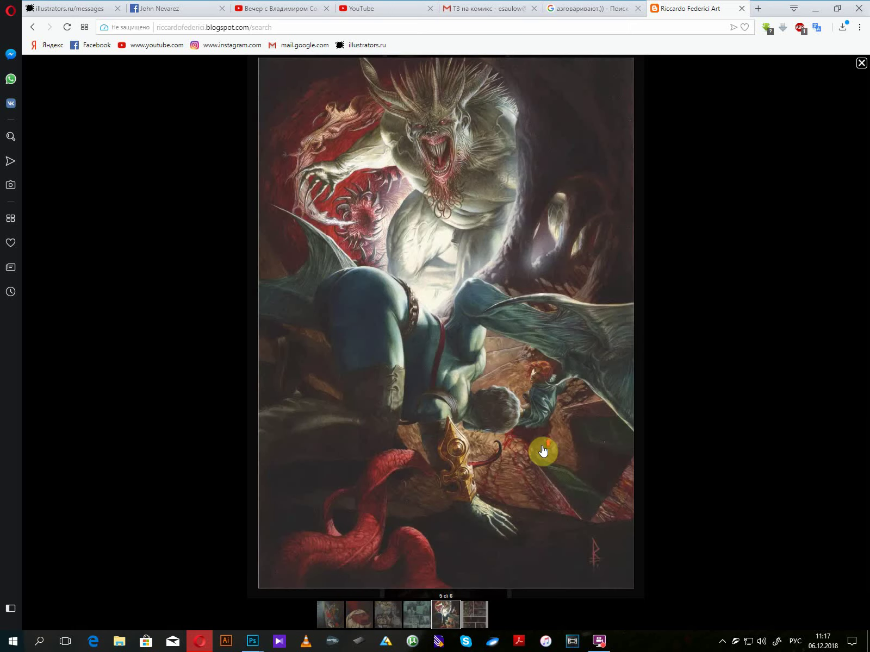
scroll(544, 451, up, 2)
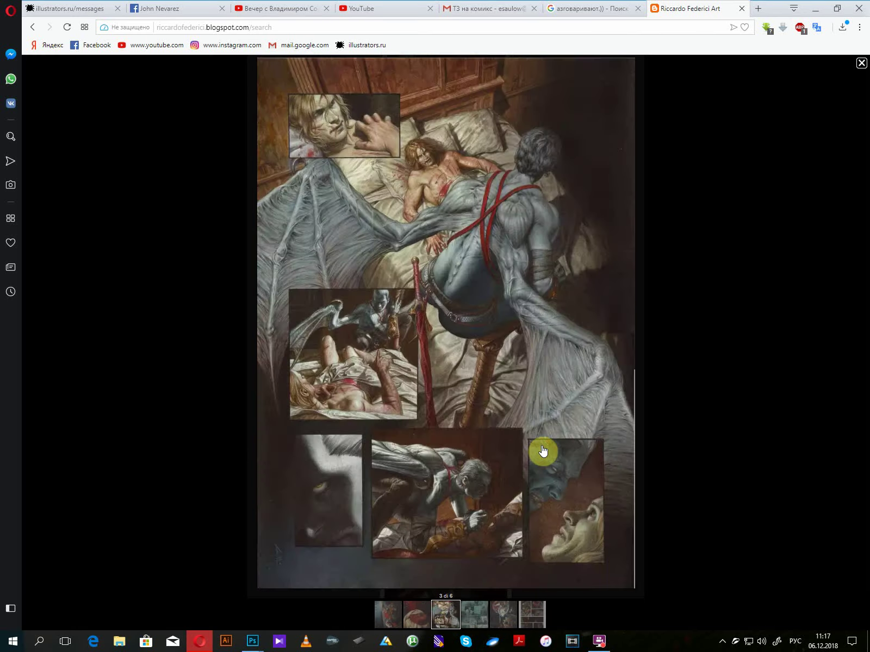
scroll(544, 451, down, 1)
scroll(543, 452, up, 1)
click(679, 449)
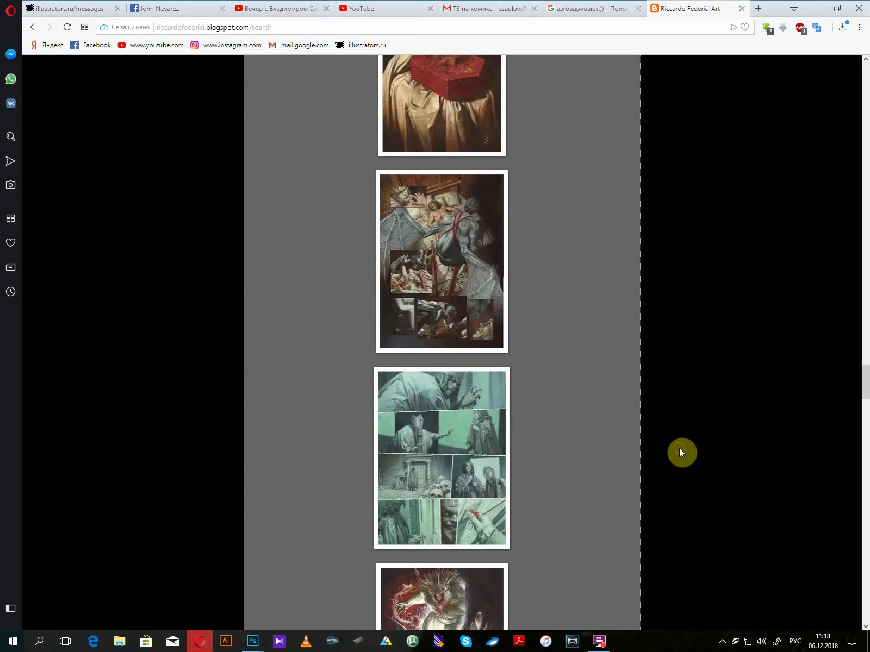
- Look through the posts below the Saria pages and close the blog tab
scroll(613, 451, down, 5)
scroll(611, 450, down, 15)
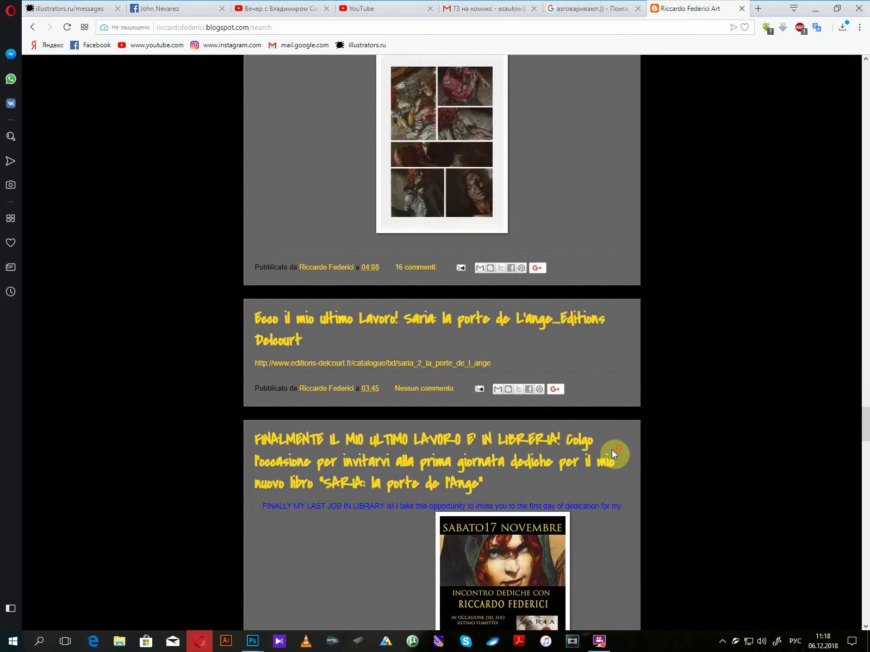
scroll(612, 451, down, 7)
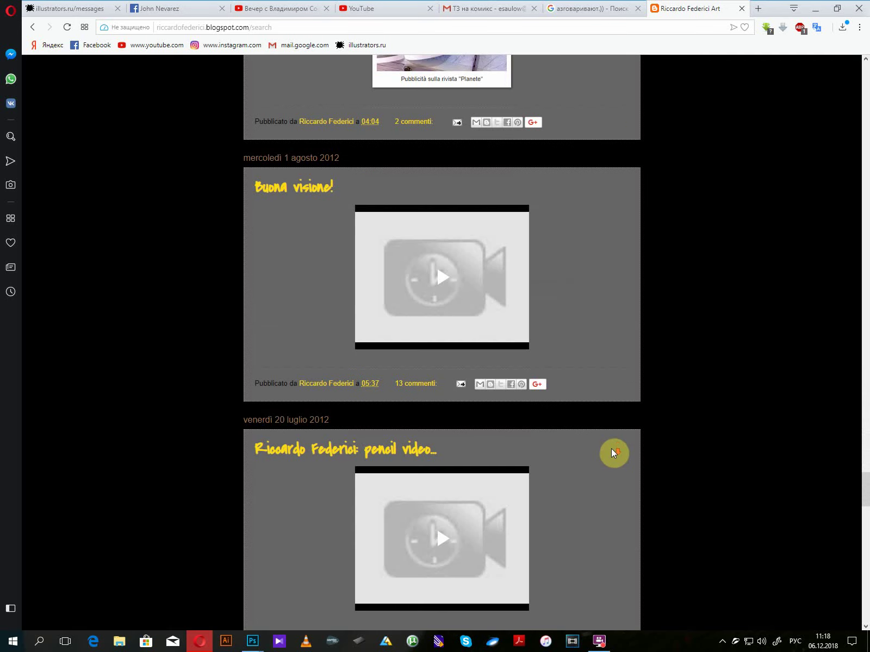
click(742, 8)
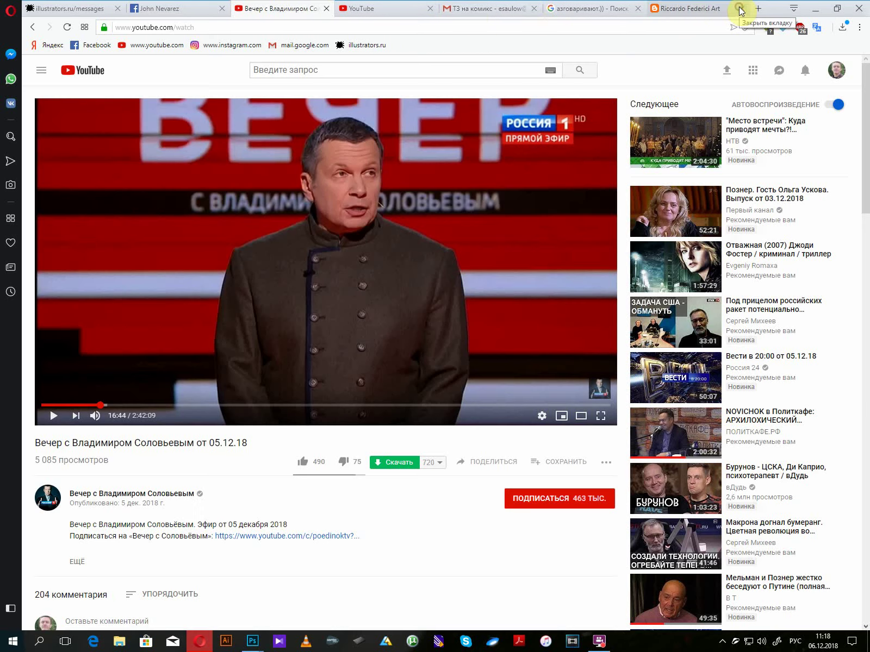
- Switch to Photoshop and try sketching a small oval head with eyes and a round nose in the empty area below the long-haired portrait
click(815, 8)
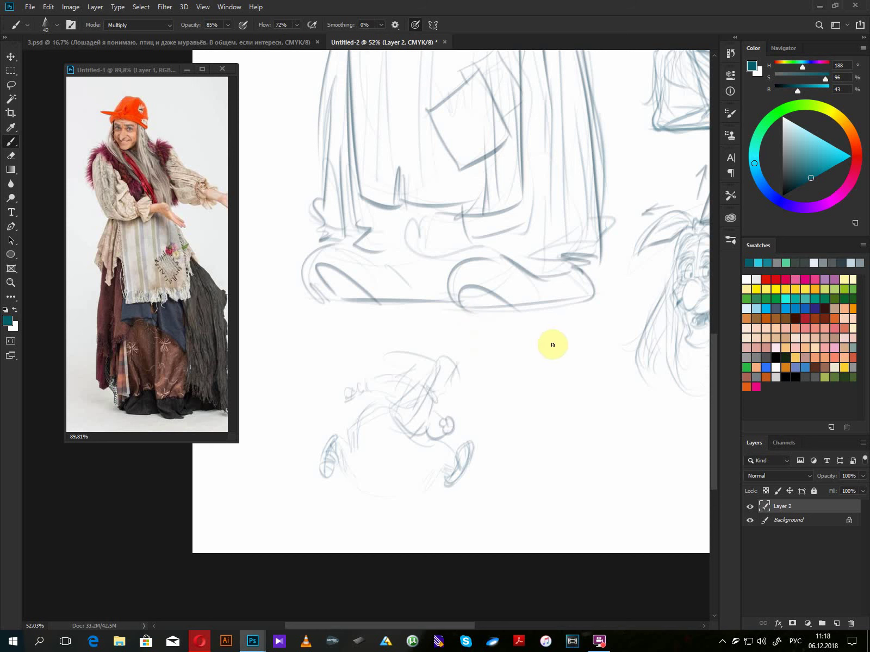
drag(551, 357, 398, 285)
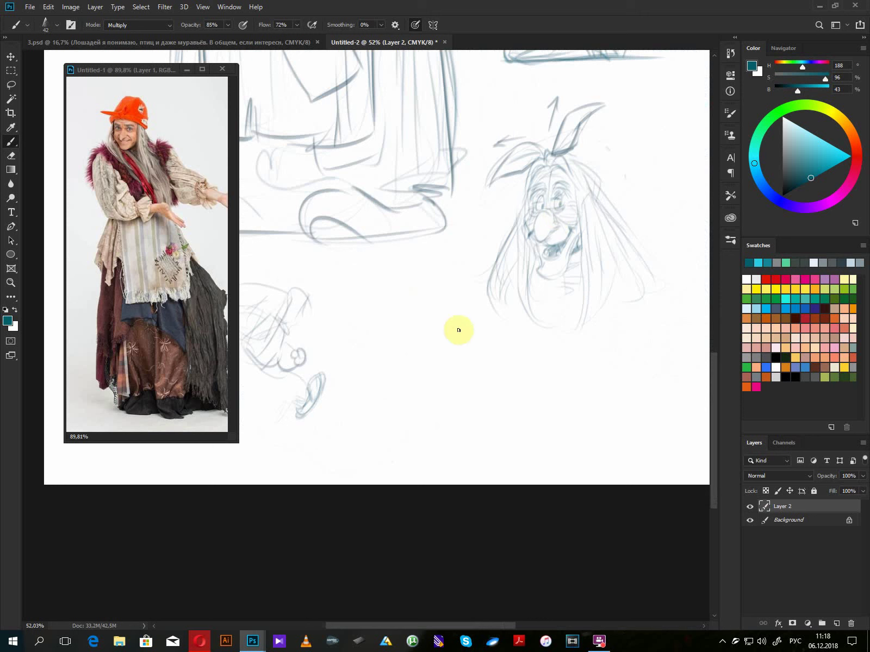
mouse_move(458, 354)
mouse_down()
mouse_move(417, 398)
mouse_move(449, 343)
mouse_move(417, 371)
mouse_move(436, 373)
mouse_up()
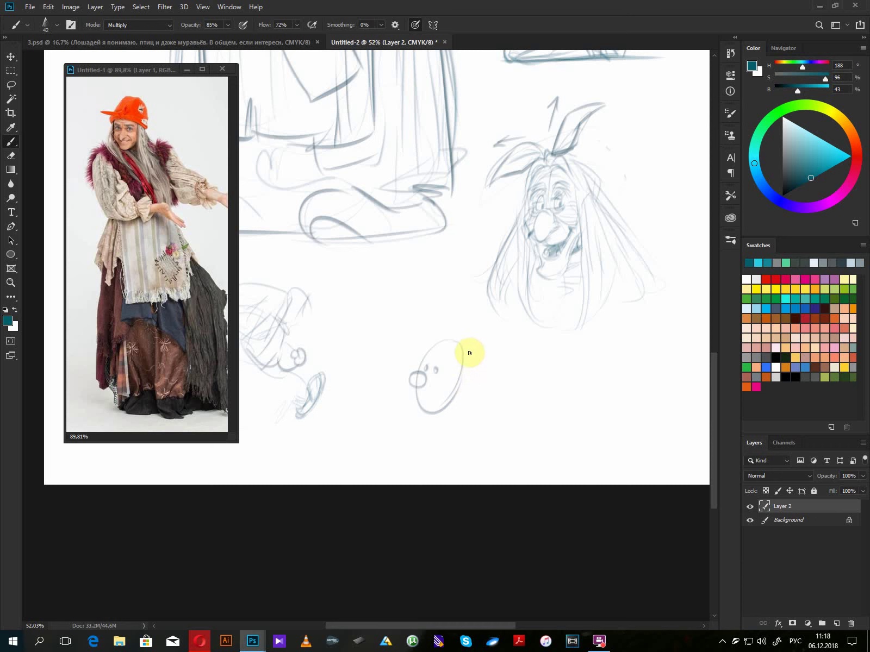
mouse_move(412, 374)
mouse_down()
mouse_move(413, 397)
mouse_move(445, 414)
mouse_up()
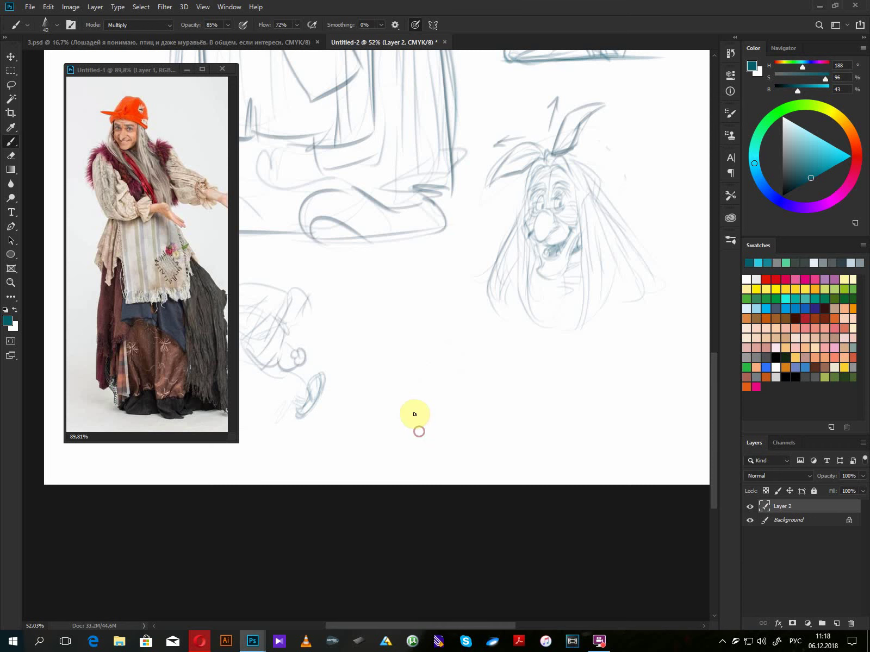
- Switch to the Opera browser, open YouTube in a new tab, and search for "ровно в 3.15"
click(202, 642)
key(ctrl+t)
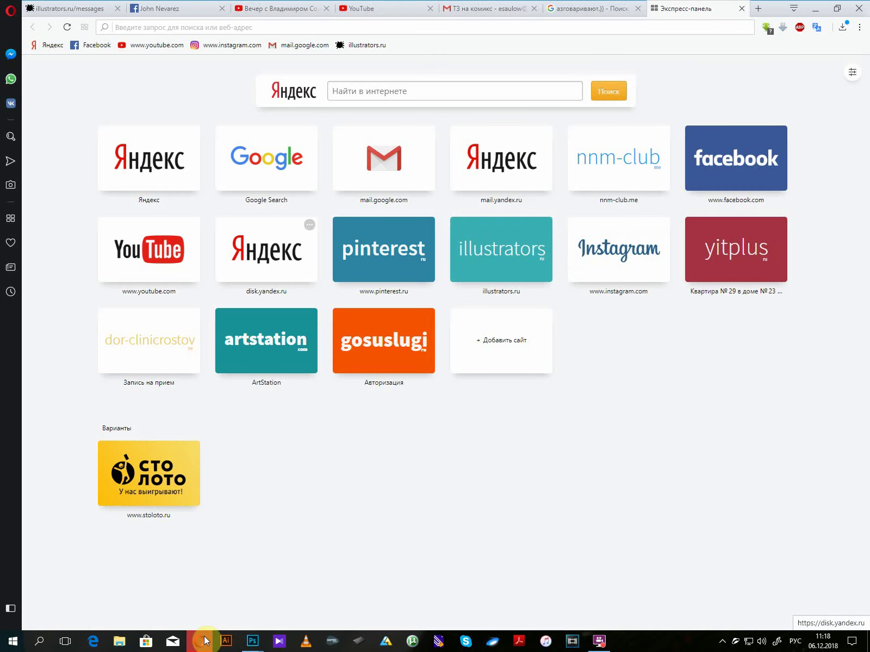
click(149, 250)
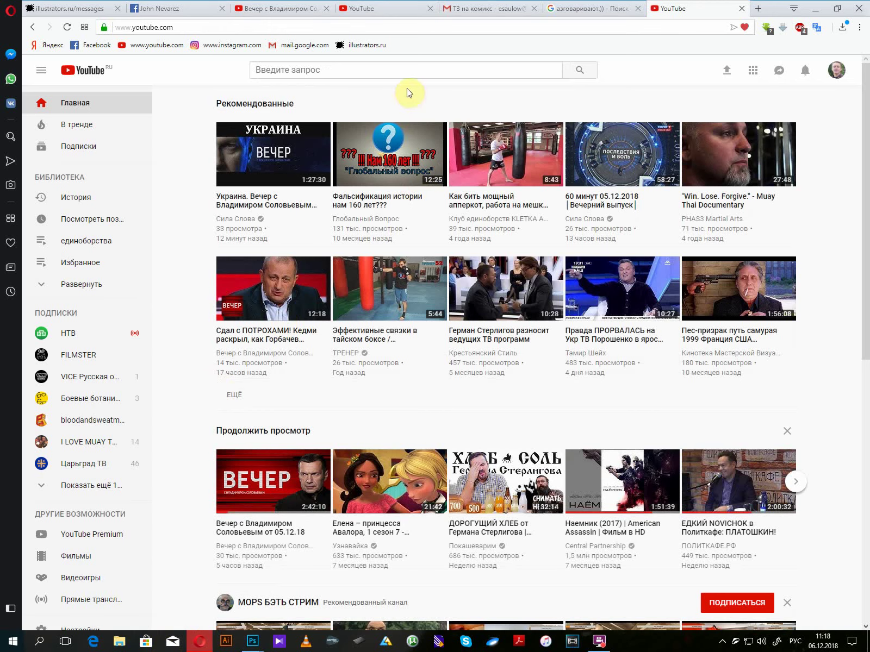
click(394, 69)
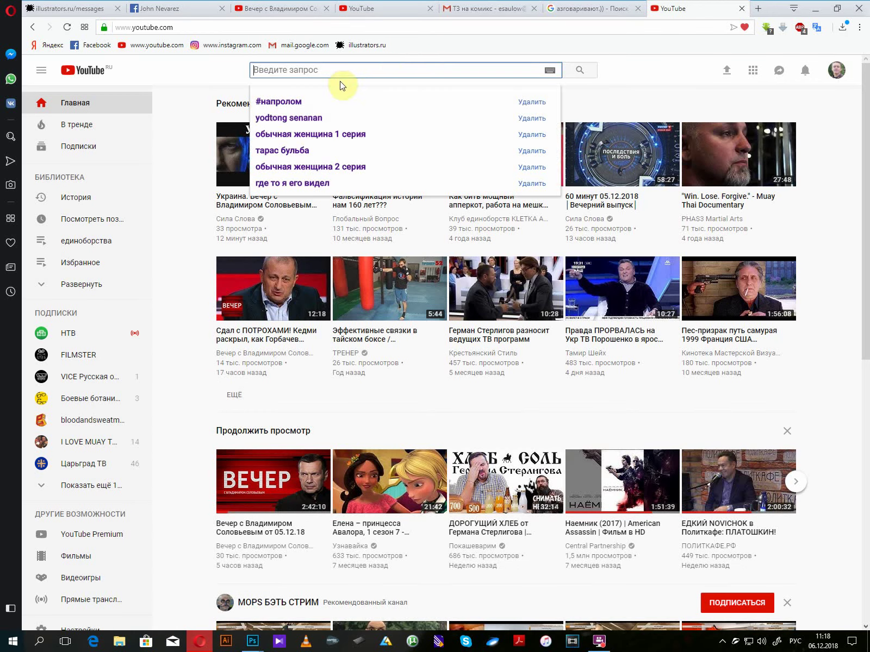
click(333, 68)
text(ровно в 3)
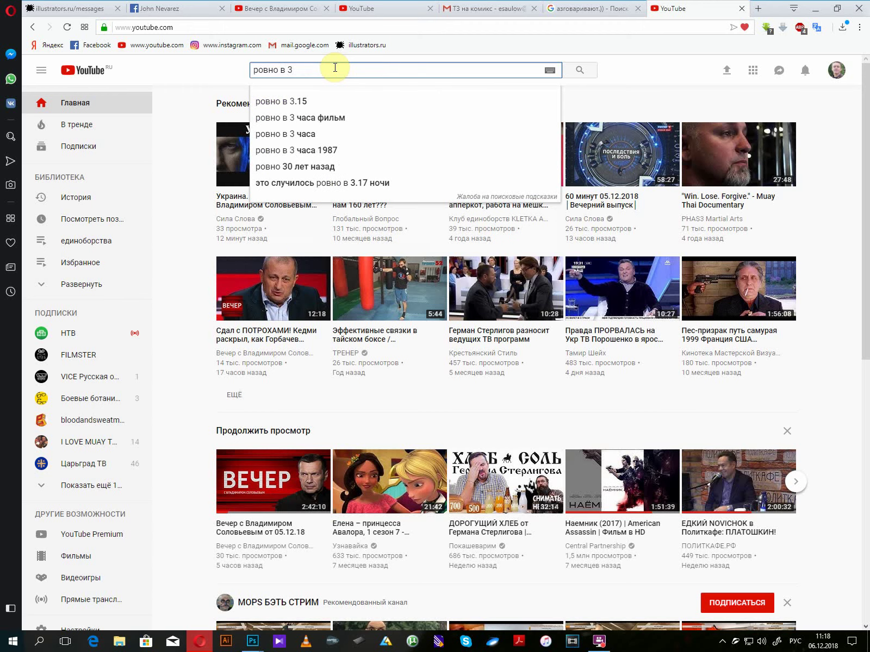
click(264, 101)
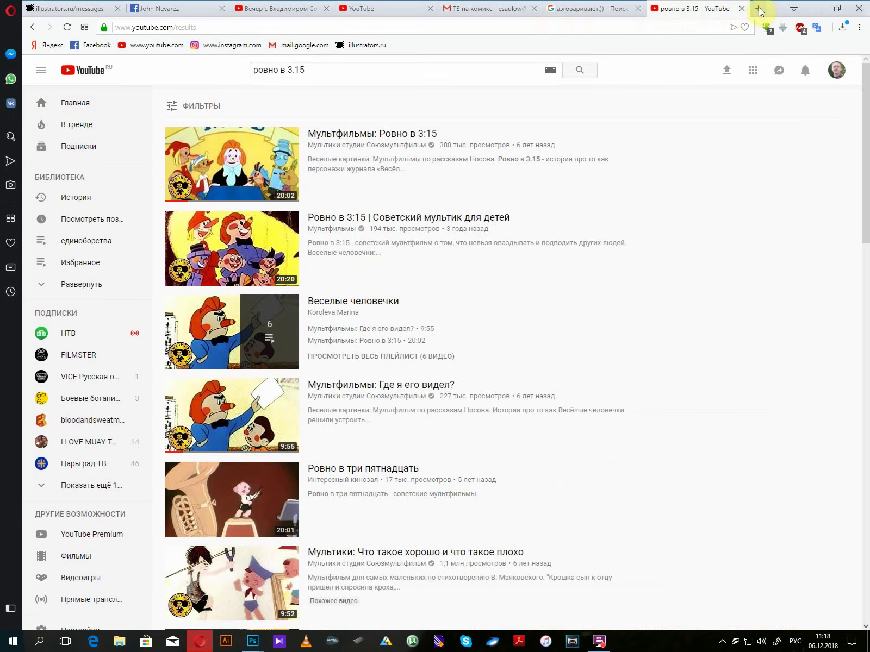
- Open the video "Мультфильмы: Ровно в 3:15", pause on the red-haired character, and replay the scene around 3:33
click(227, 170)
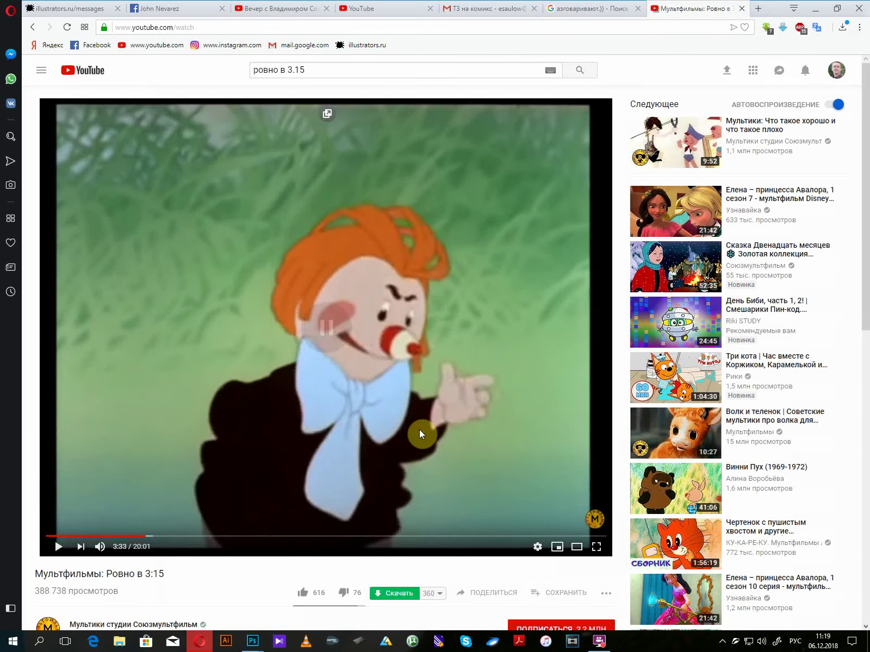
click(419, 430)
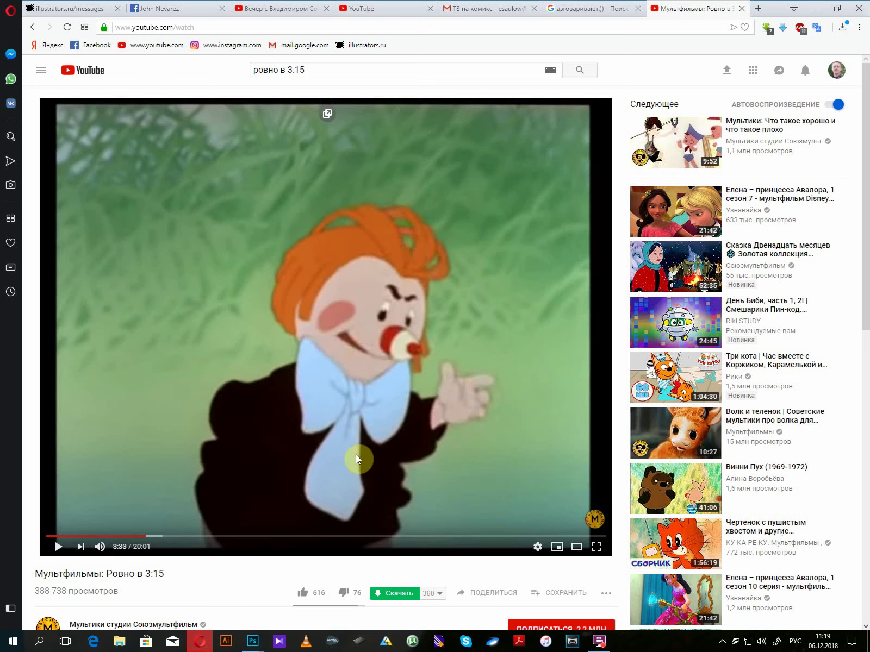
click(58, 546)
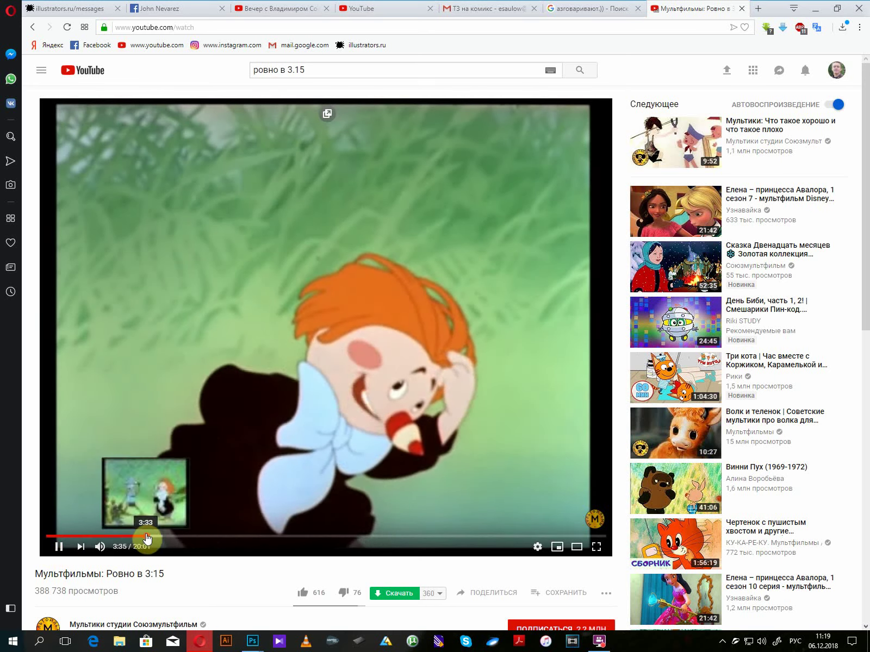
click(143, 537)
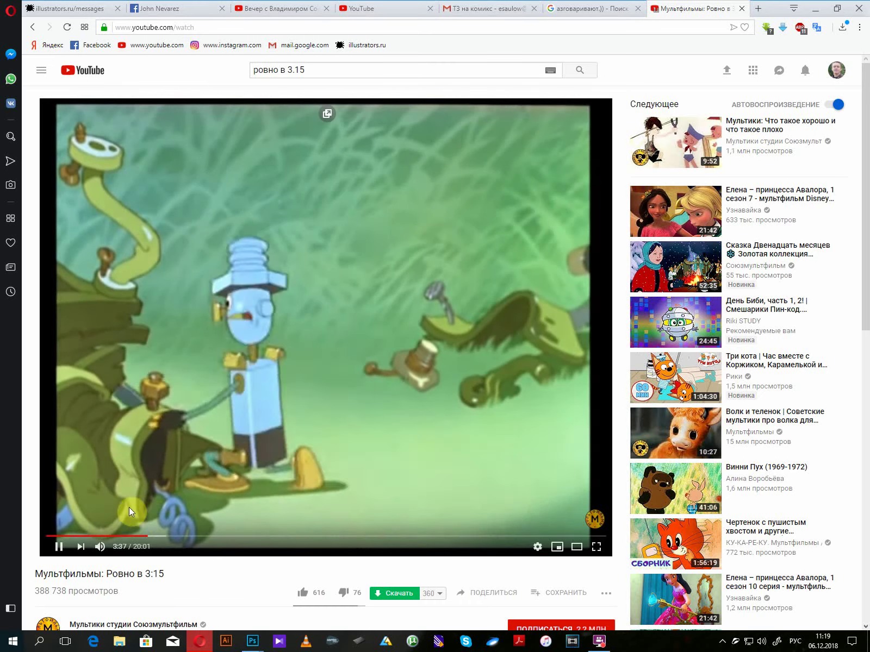
- Pause the cartoon, open the recommended video "Чертенок с пушистым хвостом и другие мультфильмы" in a new tab, and pause it on the piglet around 28:39
click(62, 550)
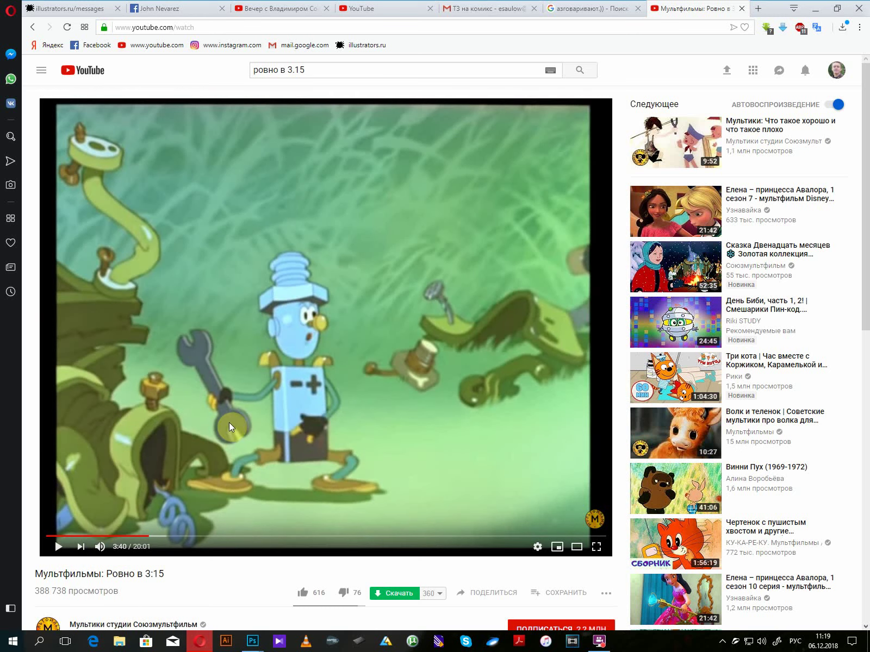
right_click(666, 546)
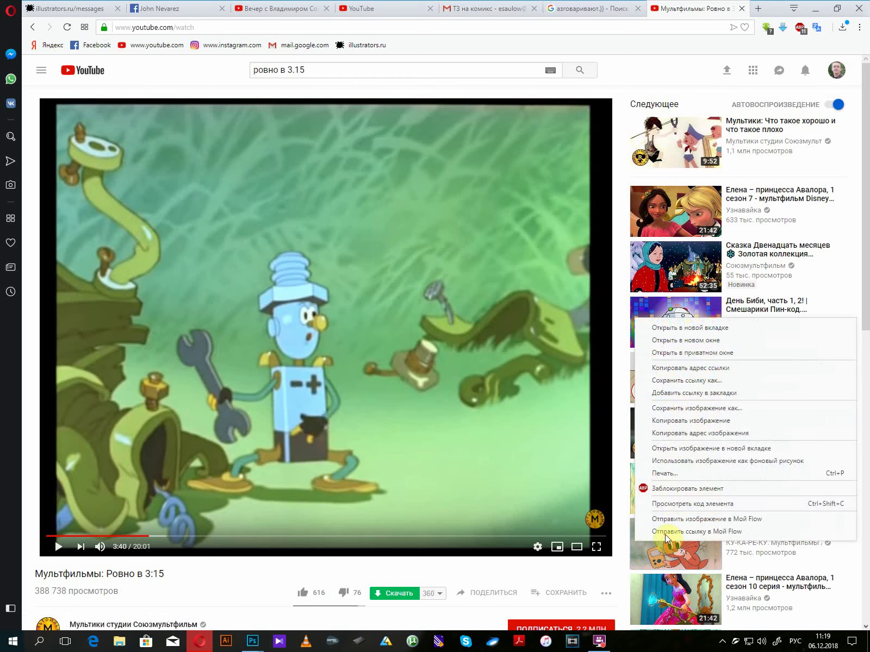
click(682, 326)
click(674, 11)
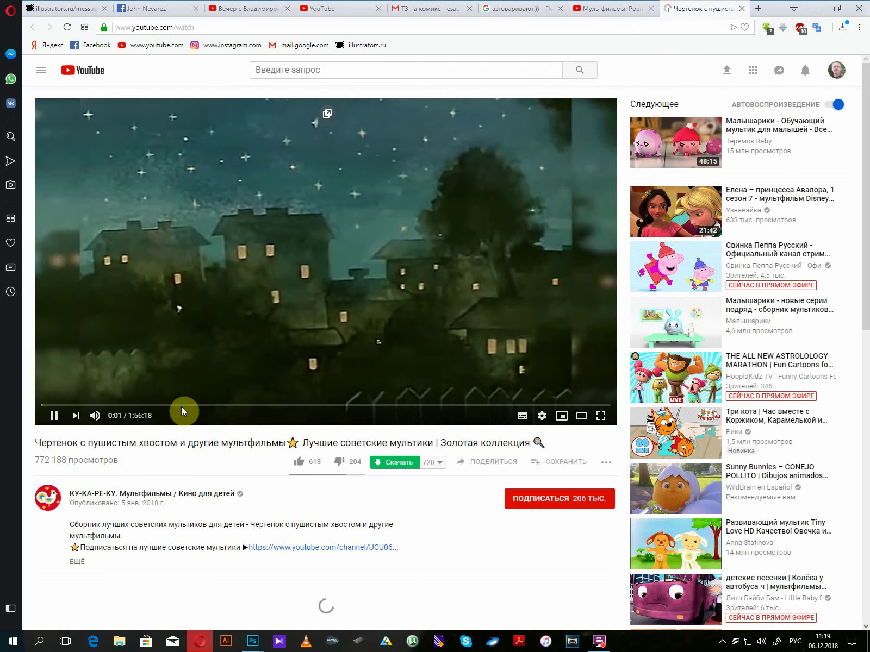
click(181, 406)
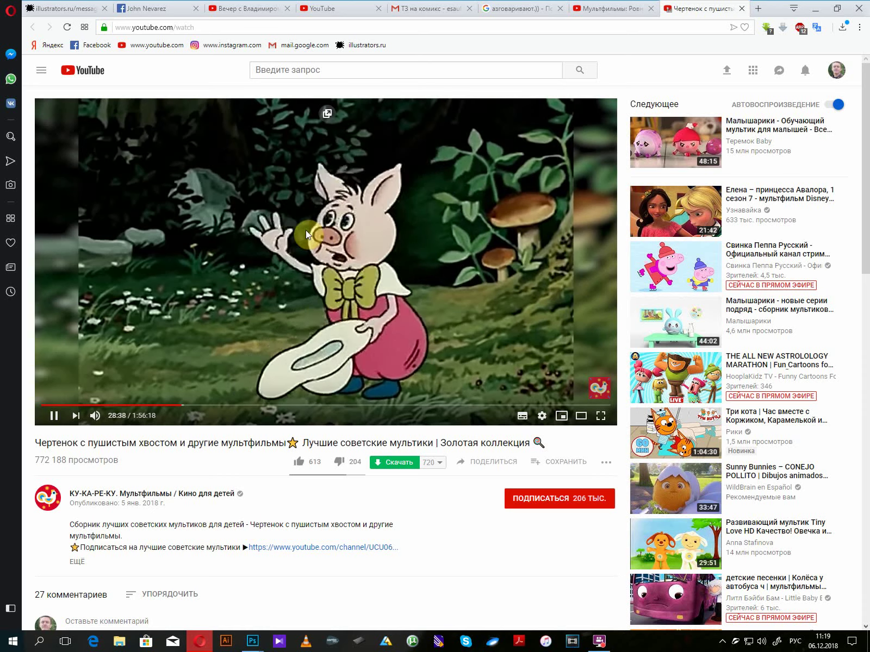
click(320, 285)
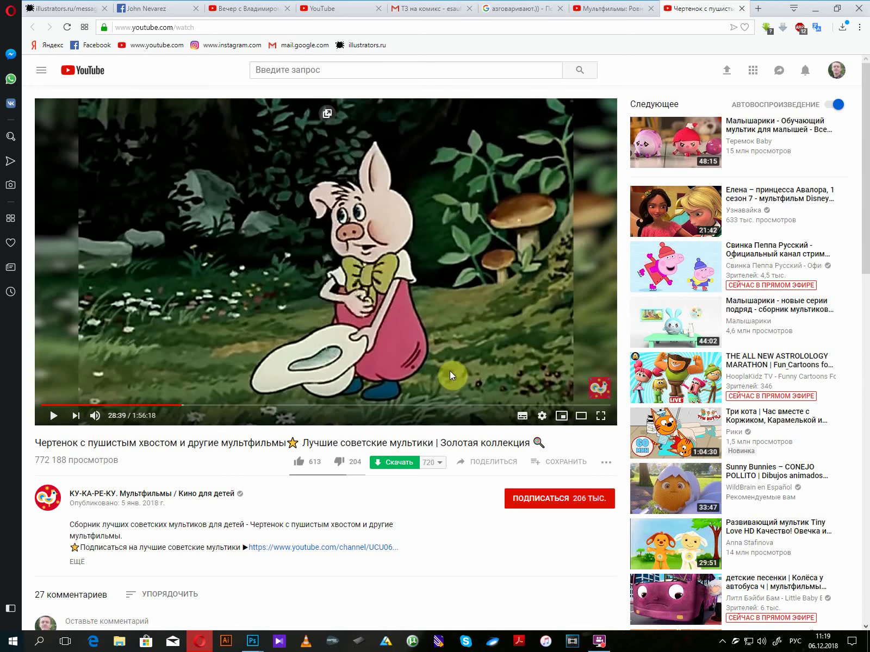
- Return to "Мультфильмы: Ровно в 3:15", check the frames between 3:46 and 3:58, and pause on the red-haired character with open arms at 3:47
click(615, 10)
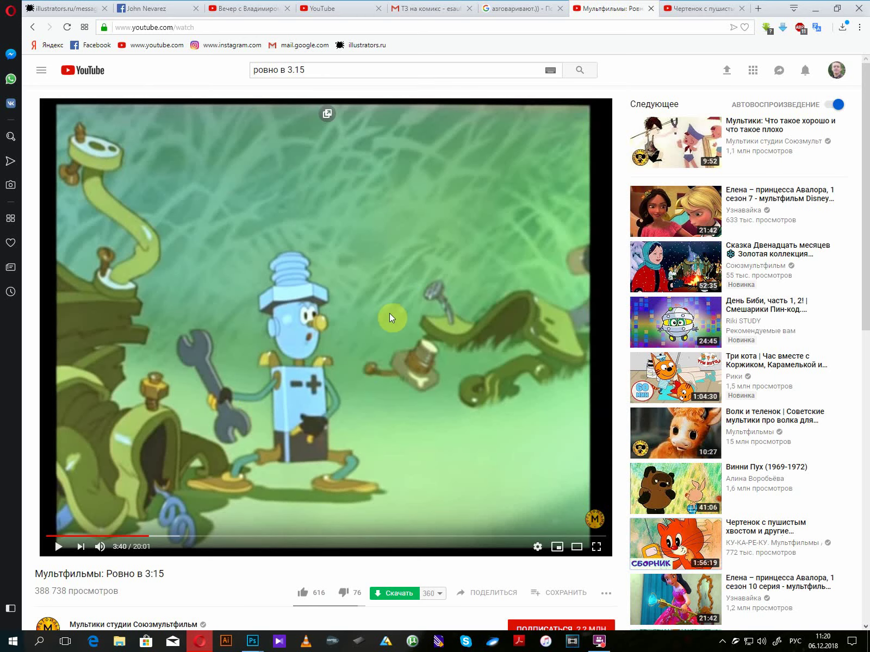
scroll(624, 481, down, 5)
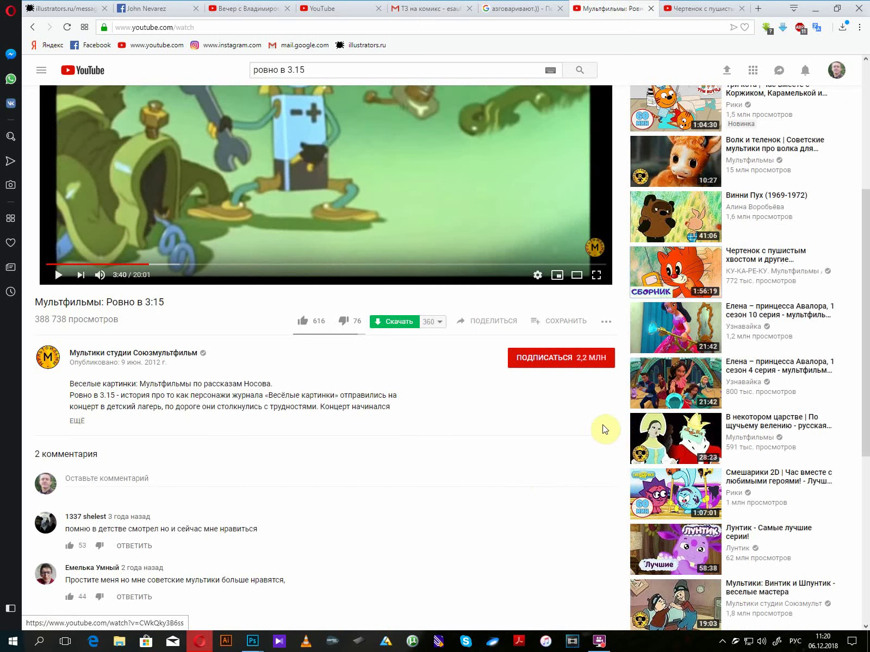
scroll(574, 441, up, 4)
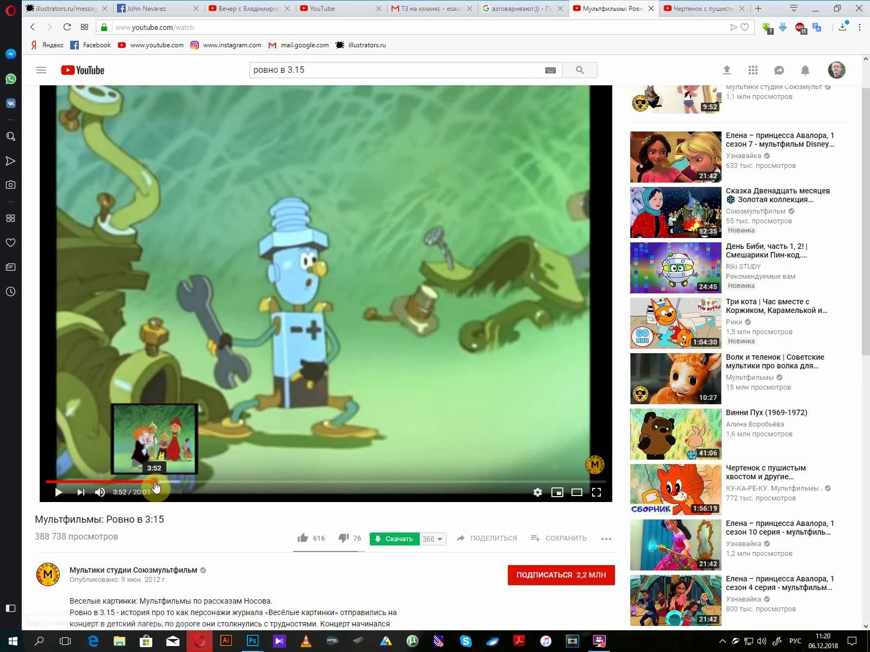
click(157, 481)
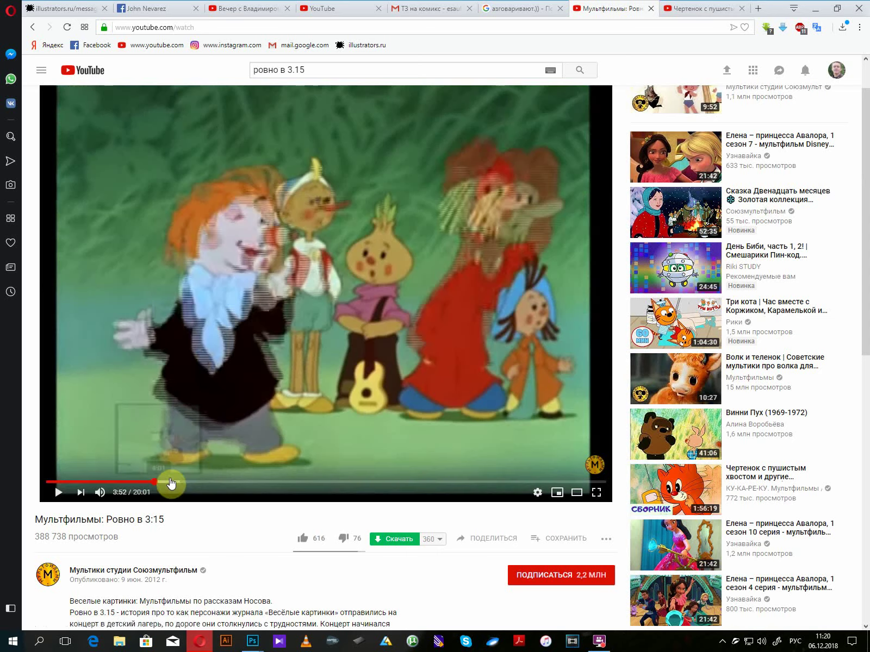
click(157, 483)
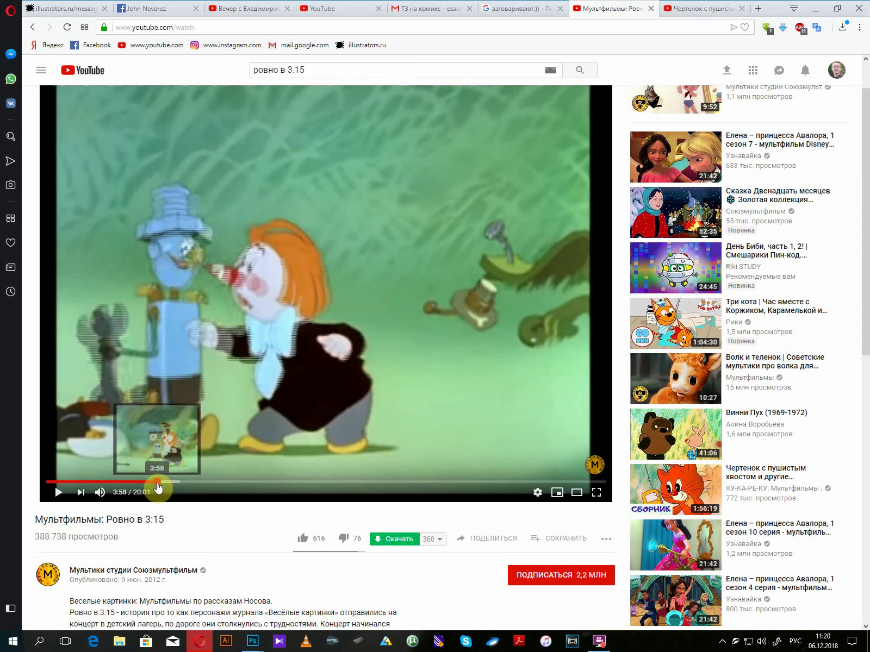
click(152, 482)
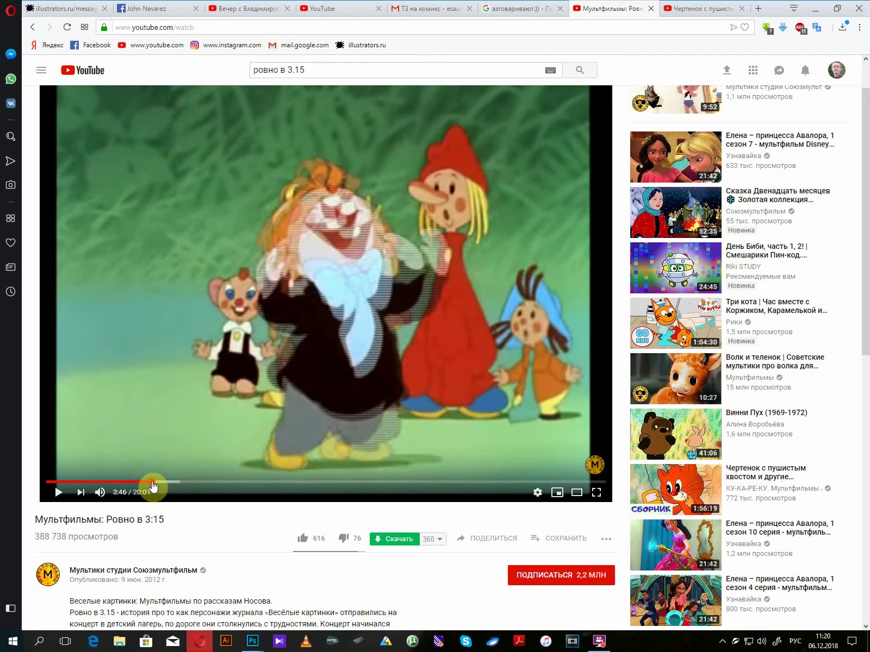
click(218, 413)
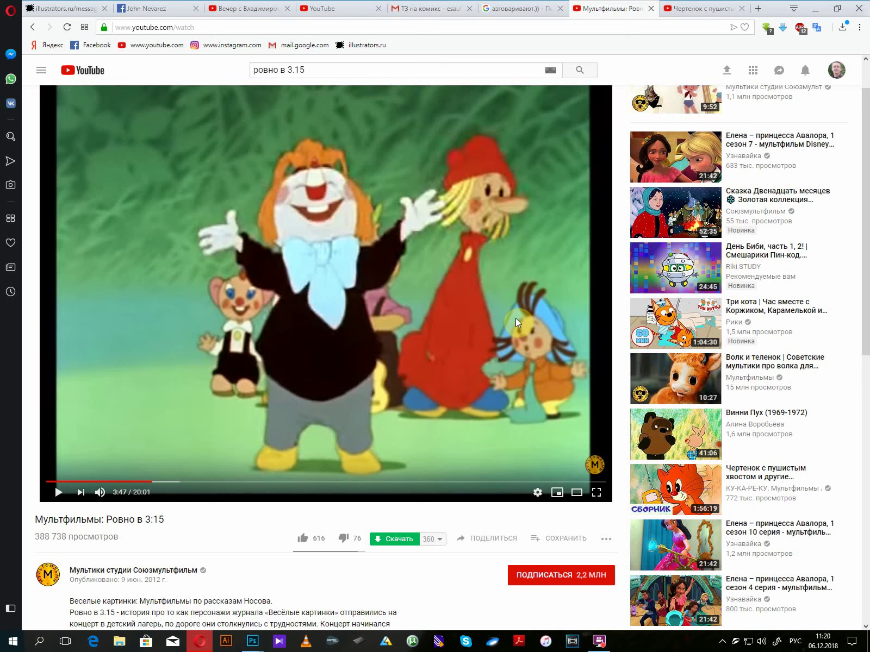
- Search YouTube for "где то я его видел" in the piglet video's tab and pause "Мультфильмы: Где я его видел?" at 1:21
click(709, 9)
click(324, 68)
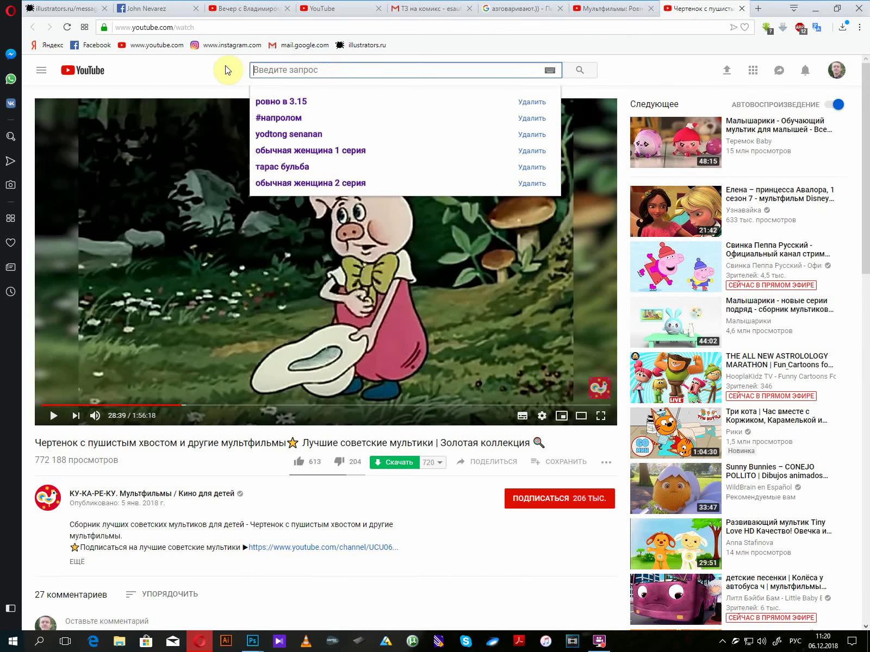
text(где то)
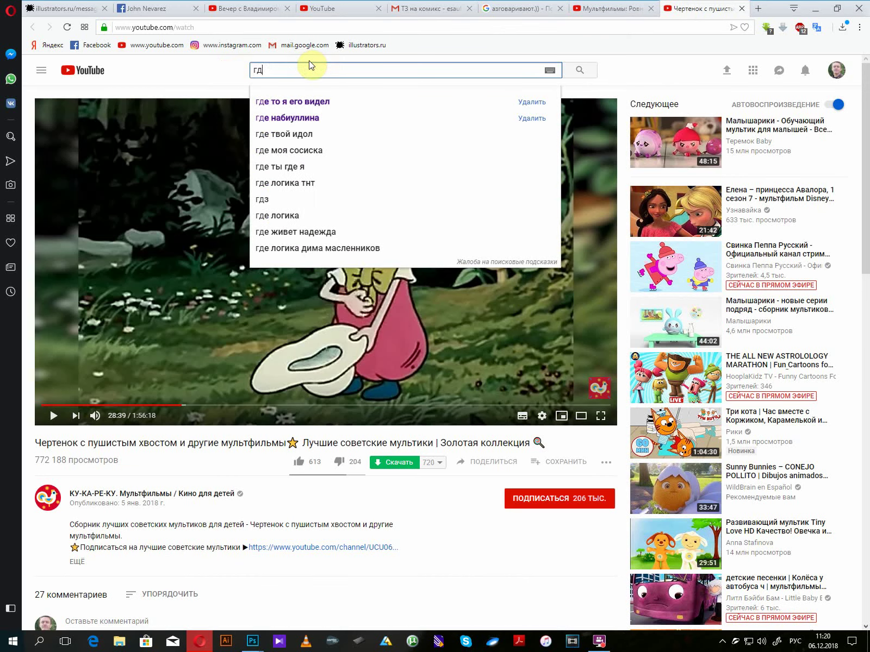
click(311, 102)
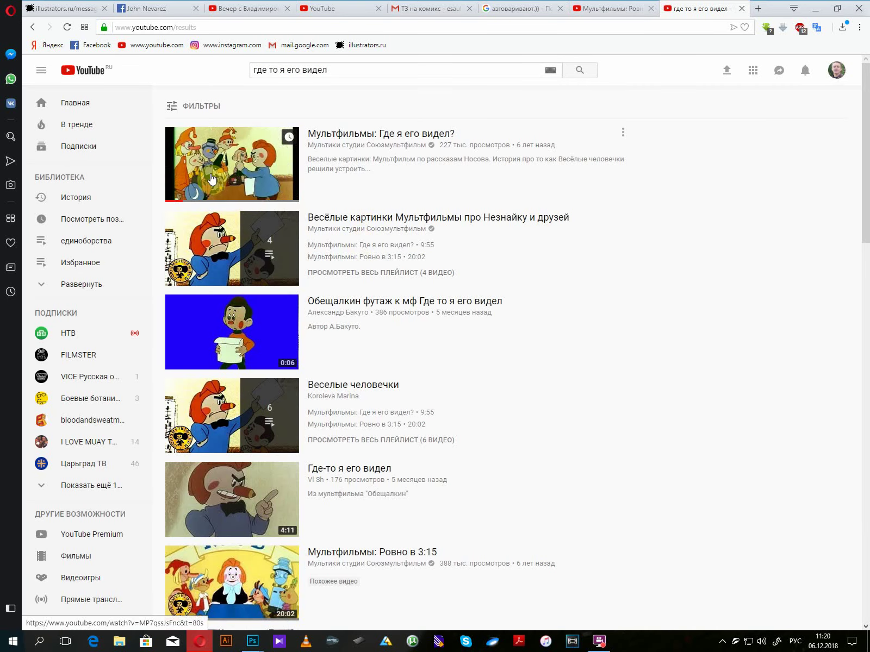
click(211, 179)
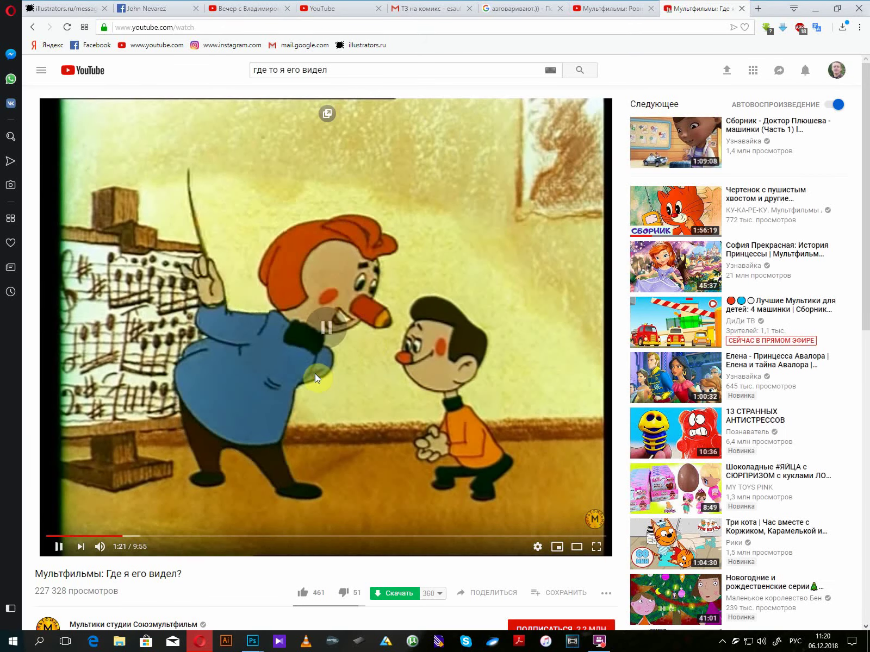
click(315, 374)
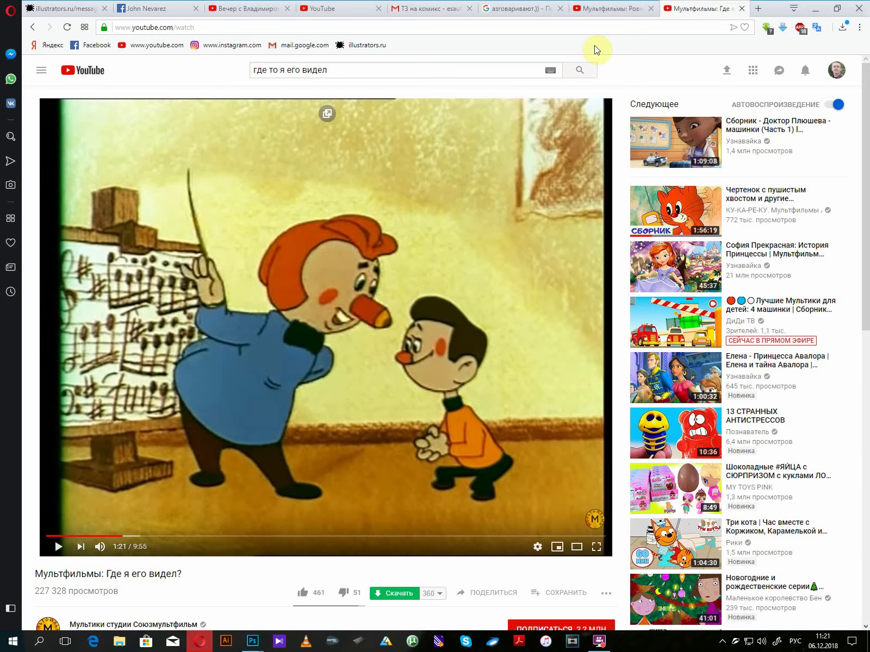
- Compare both cartoons' paused frames, then advance "Где я его видел?" and pause at 1:51 on the boy beside the door
click(602, 9)
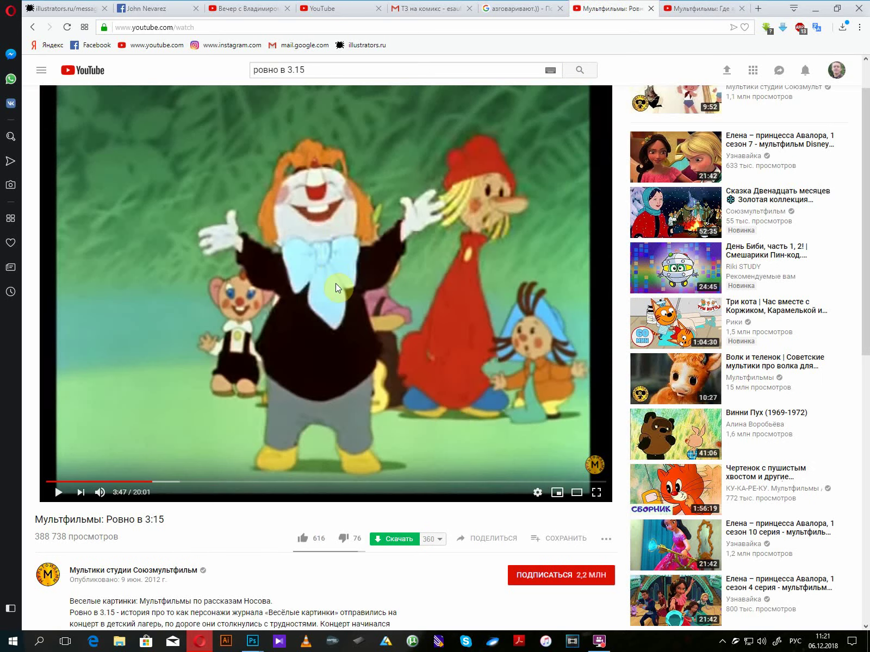
click(694, 10)
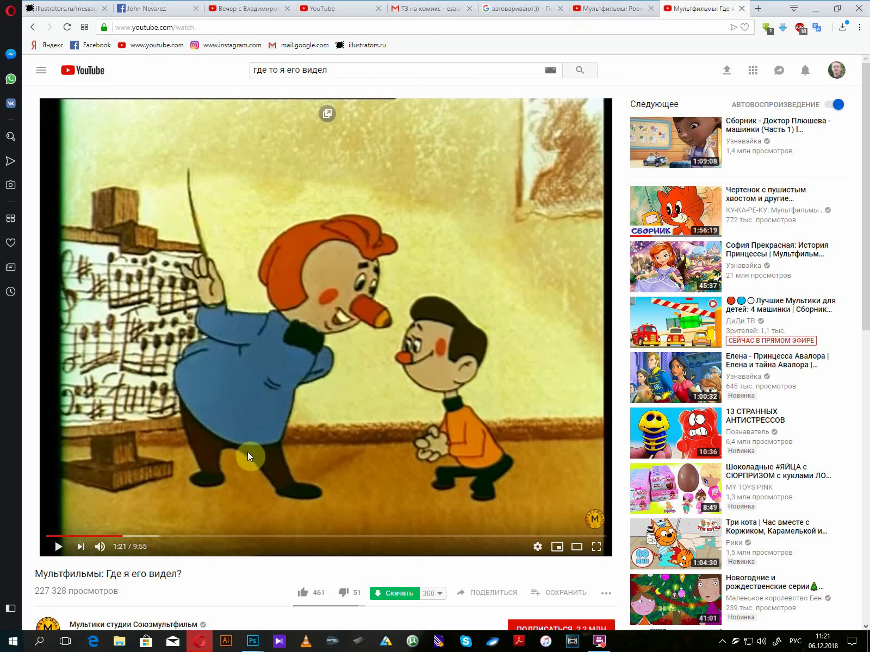
click(376, 336)
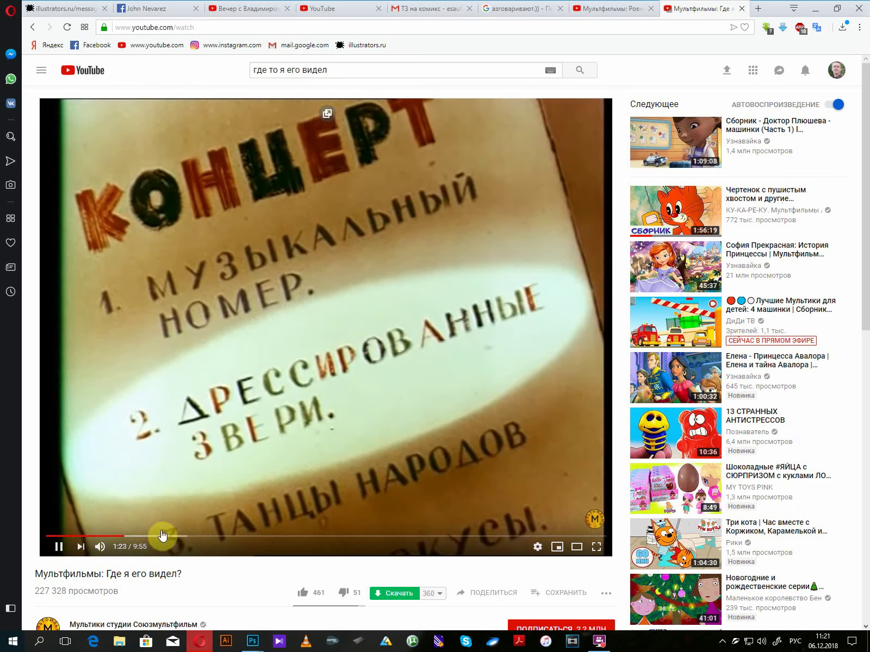
click(136, 537)
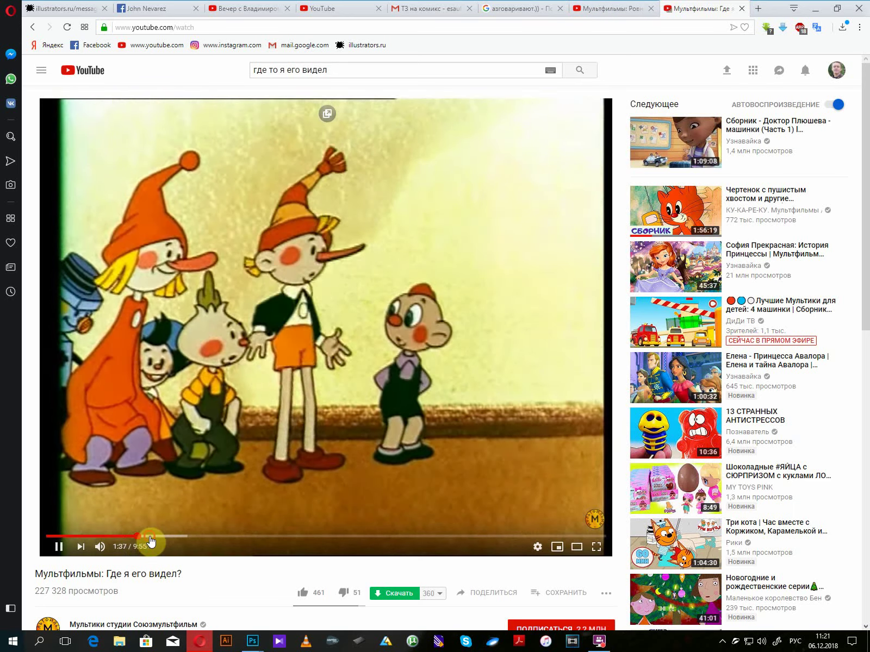
click(151, 538)
click(200, 491)
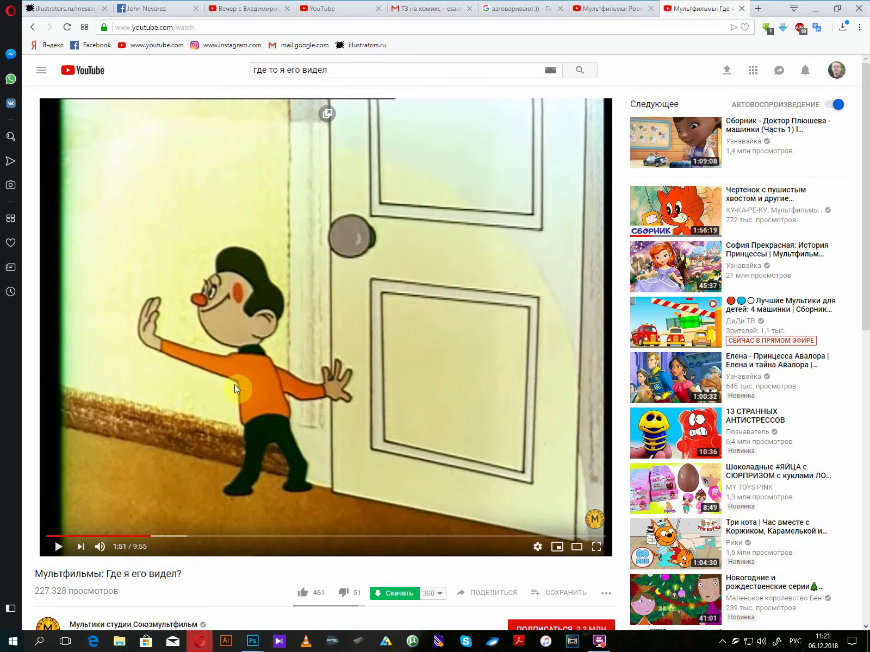
- Play "Ровно в 3:15" to the red-haired character at 3:56, pause it, and compare it with the boy in "Где я его видел?"
click(629, 8)
click(435, 212)
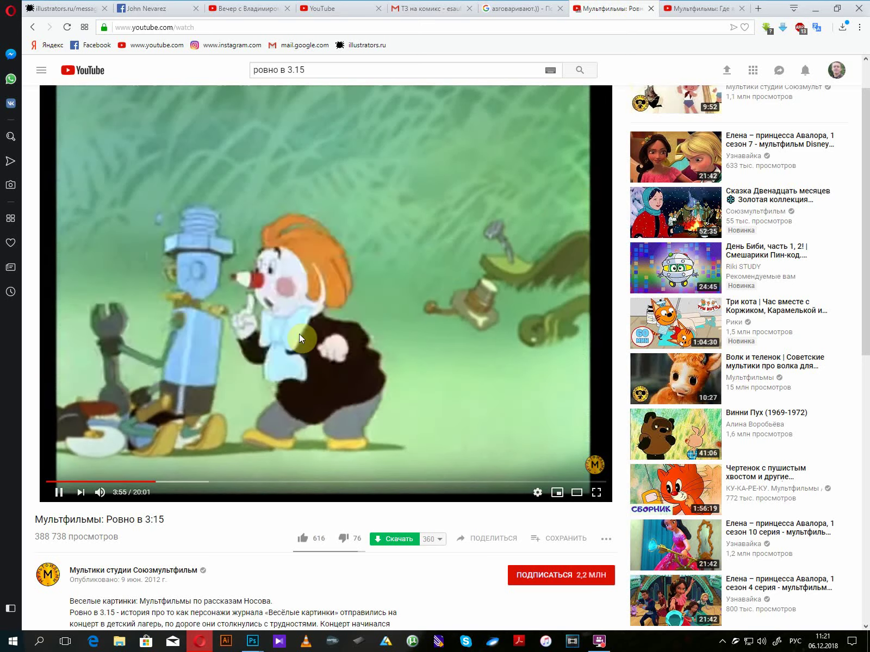
click(292, 325)
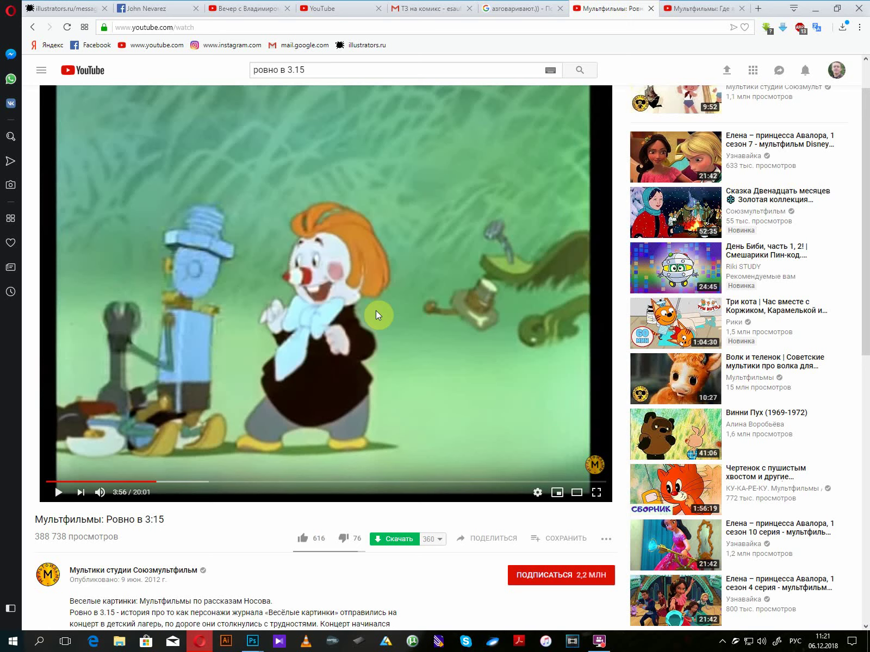
click(686, 8)
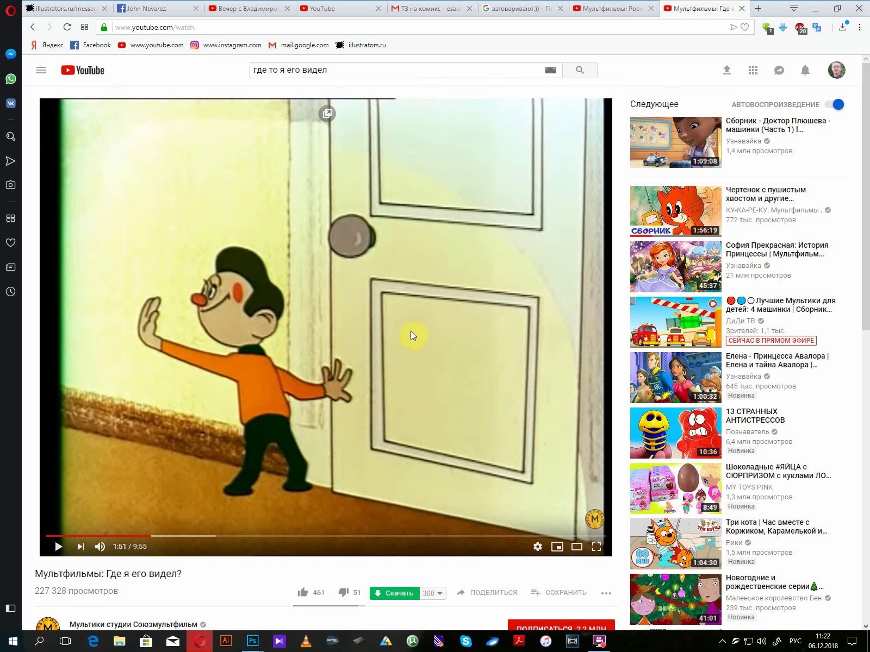
click(611, 13)
click(700, 8)
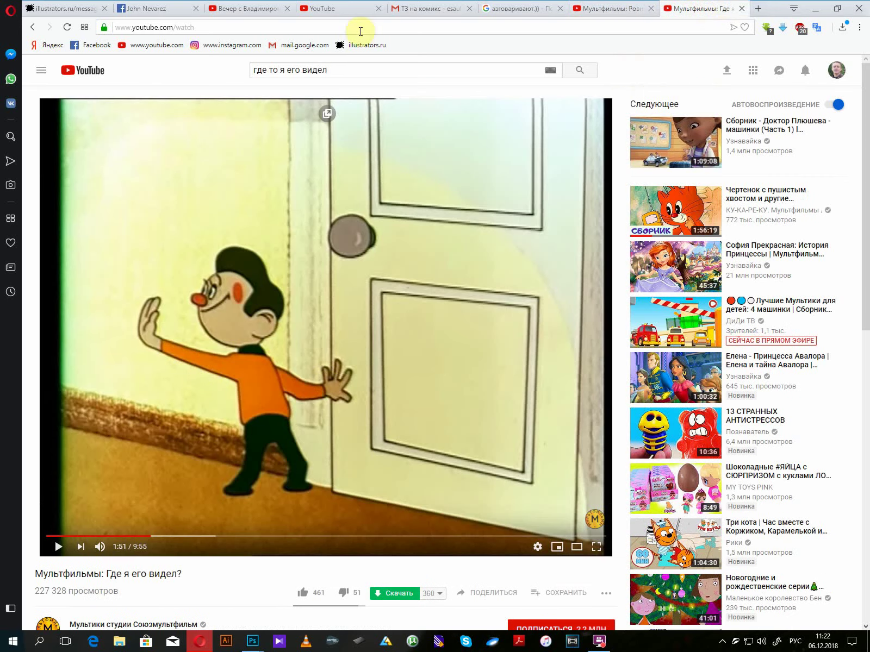
- Search YouTube for "шайбу шайбу", replacing the query in the "Где я его видел?" tab
drag(336, 70, 233, 74)
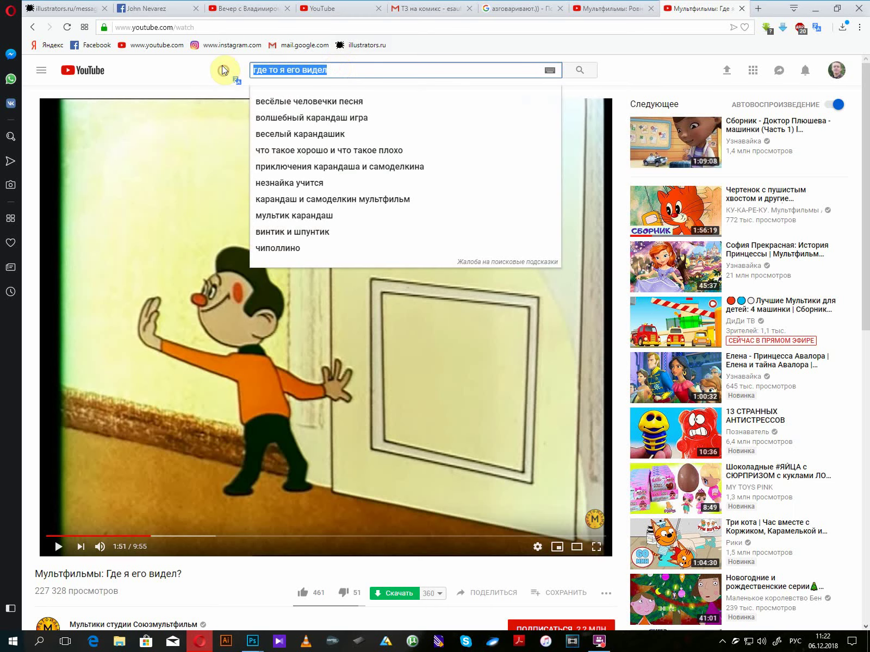
text(ша)
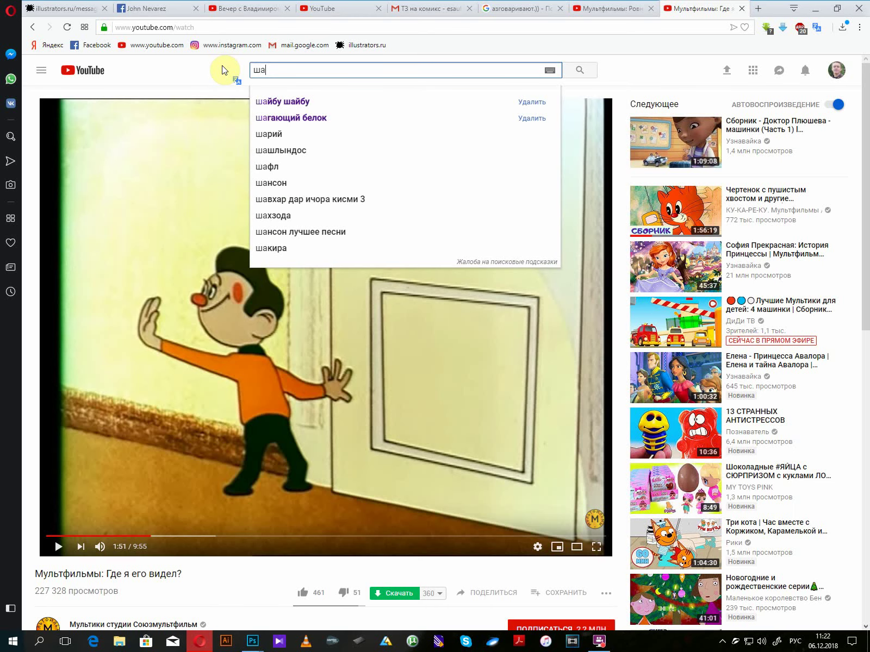
text(йбу)
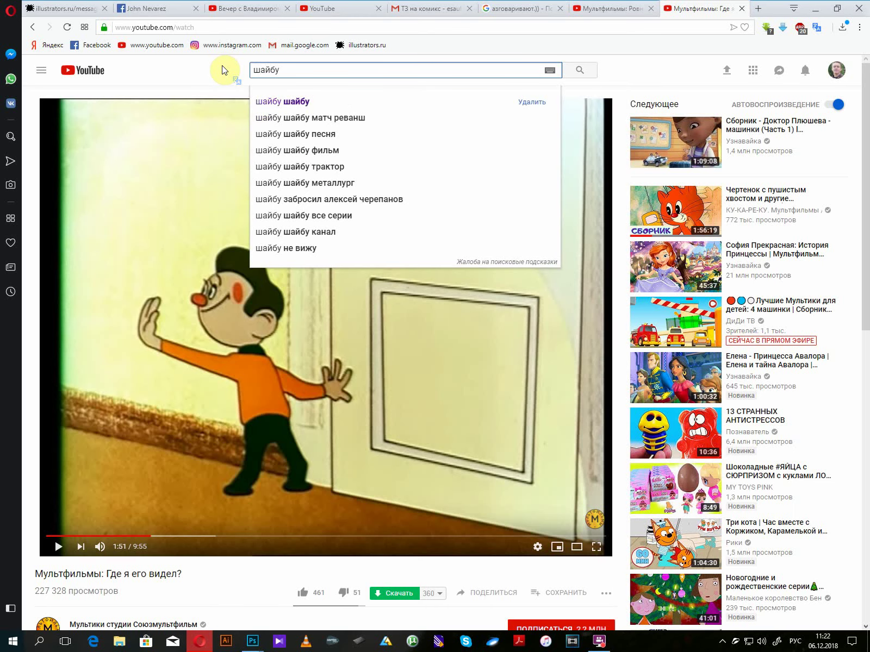
click(273, 108)
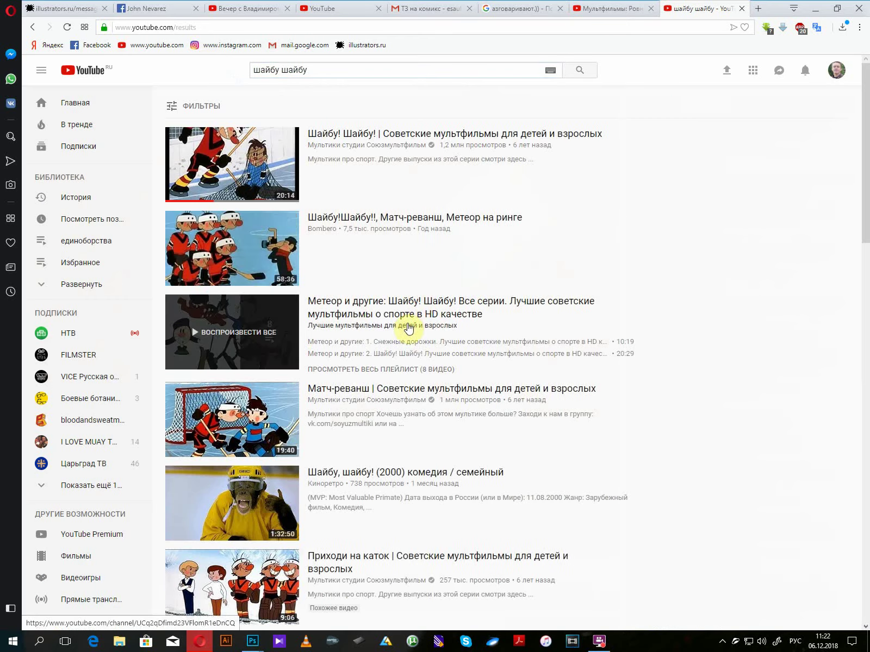
- Open the video "Шайбу!Шайбу!!, Матч-реванш, Метеор на ринге", jump to about 15:10, and pause on the two hockey players at 15:13
click(207, 252)
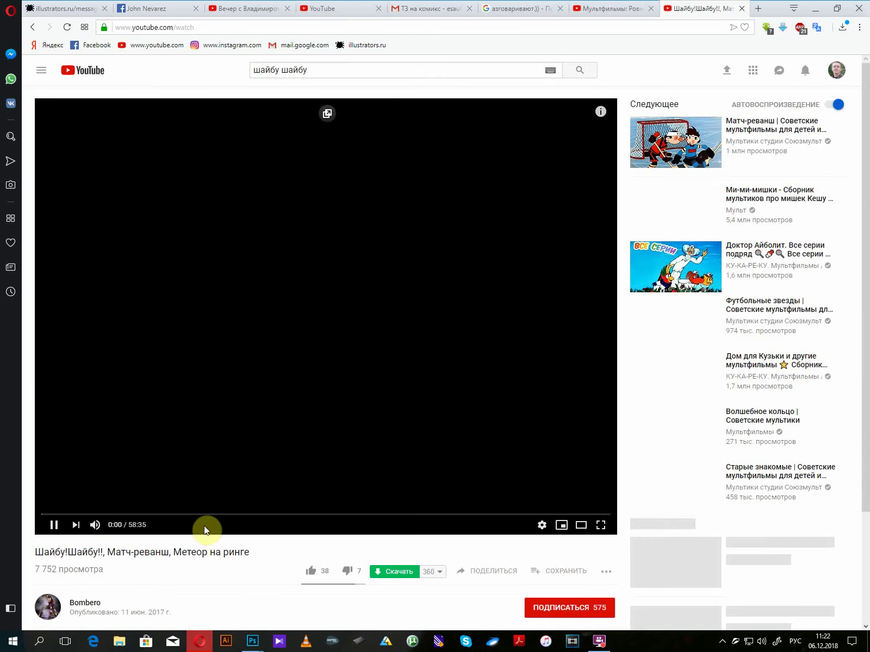
click(189, 514)
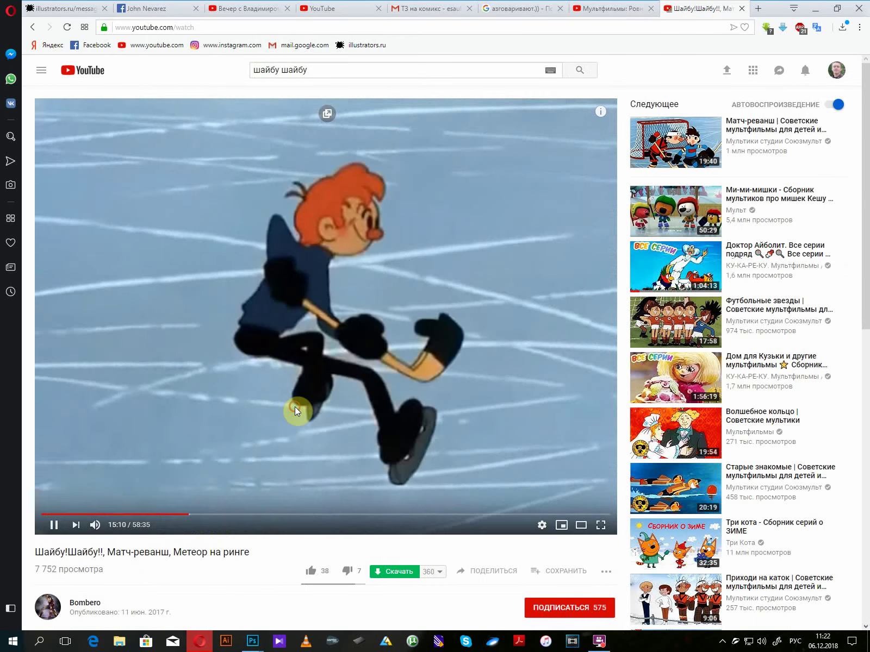
click(294, 407)
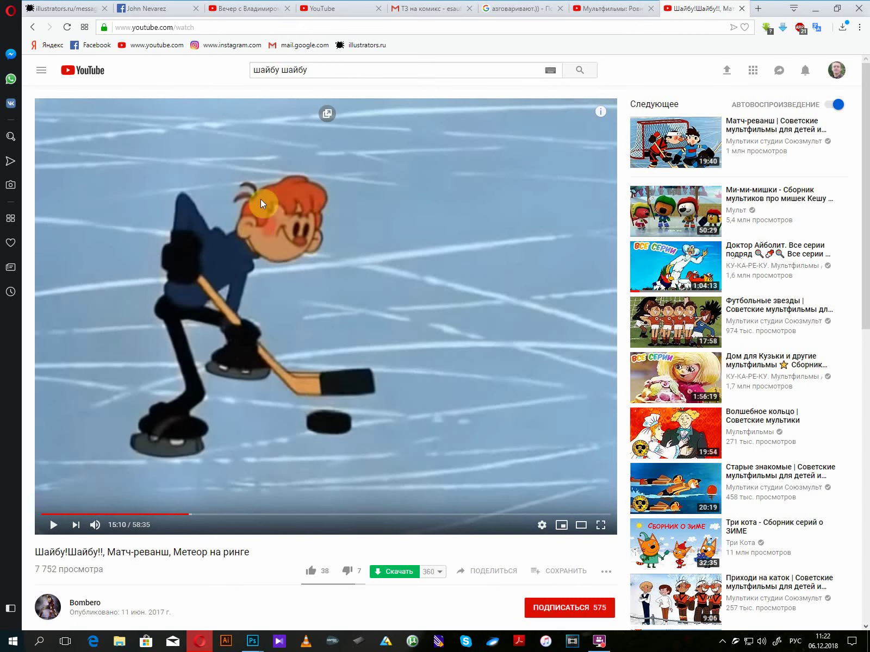
click(311, 239)
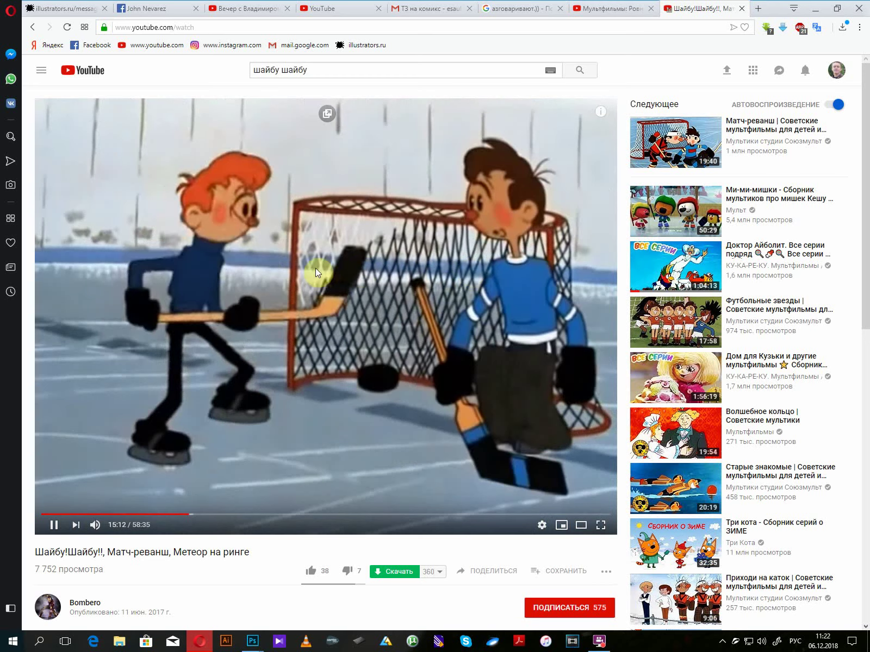
click(300, 275)
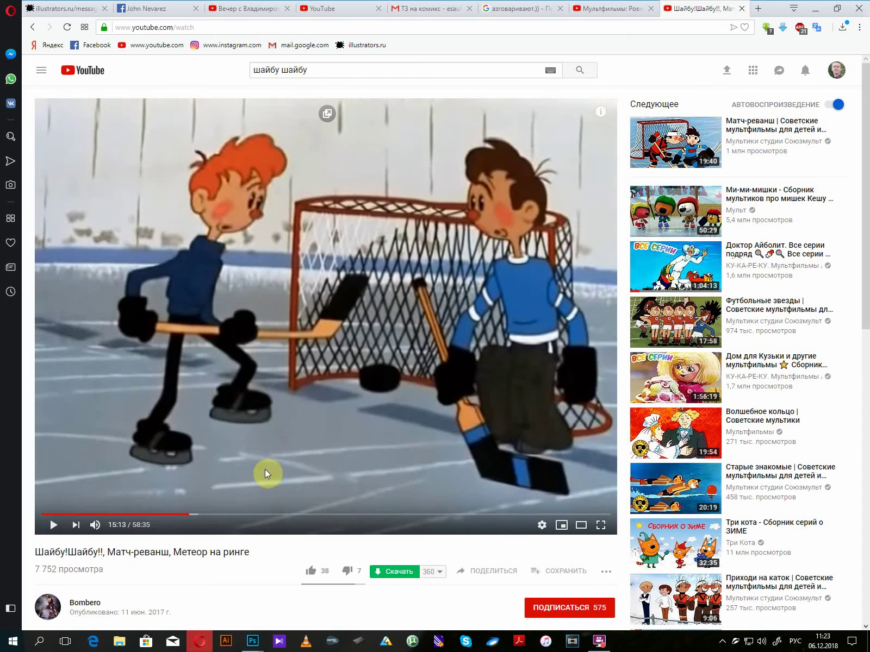
- Skim the hockey match in "Шайбу!Шайбу!!" between about 24:13 and 26:01, viewing the players, spectators and referee
click(293, 518)
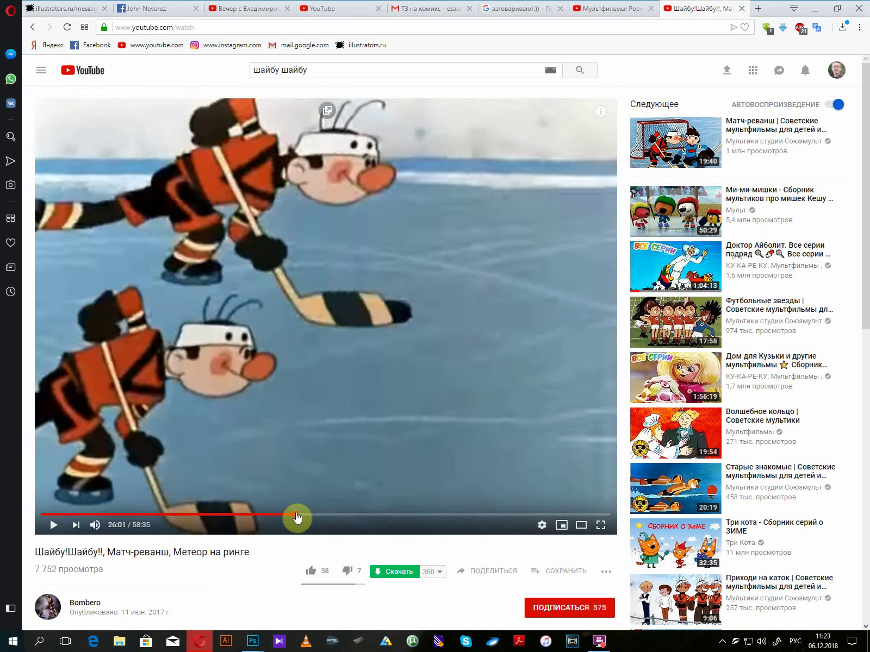
click(277, 520)
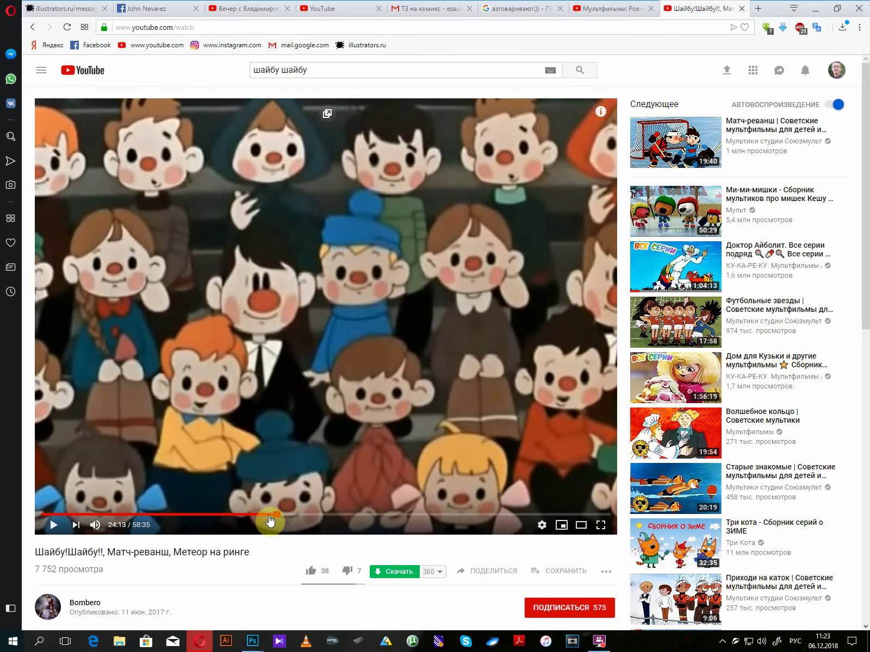
click(281, 520)
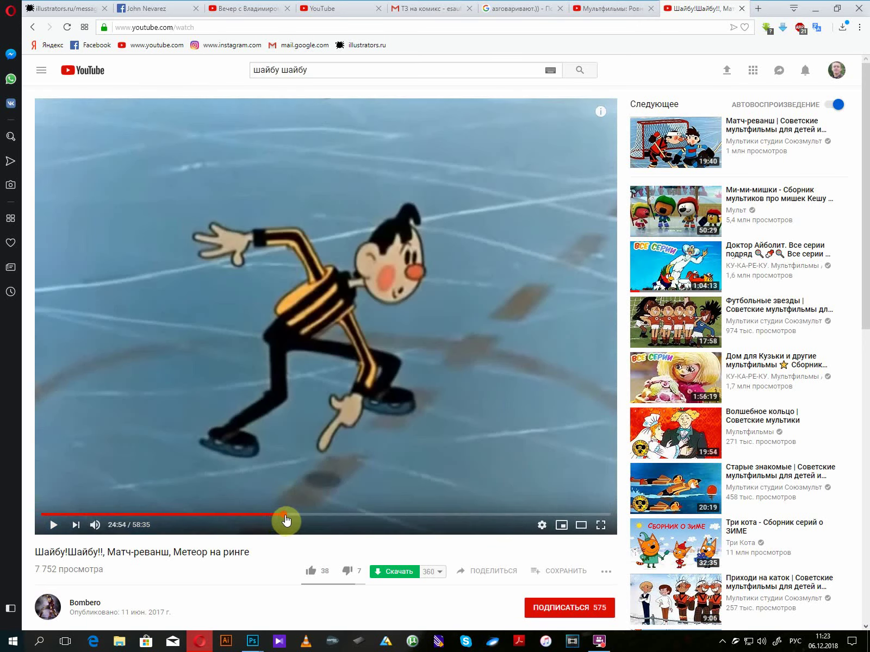
click(287, 520)
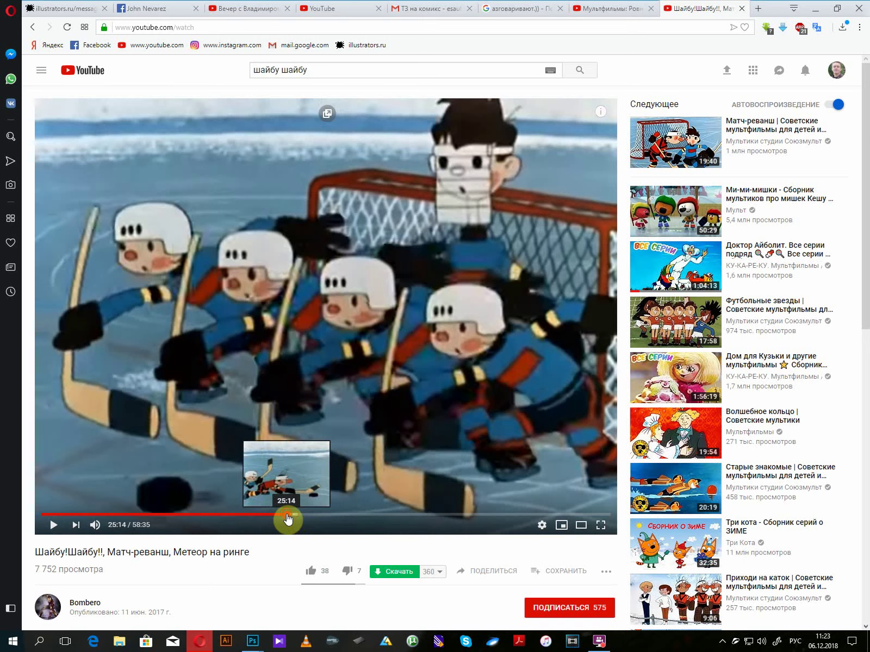
click(283, 520)
click(281, 520)
click(278, 519)
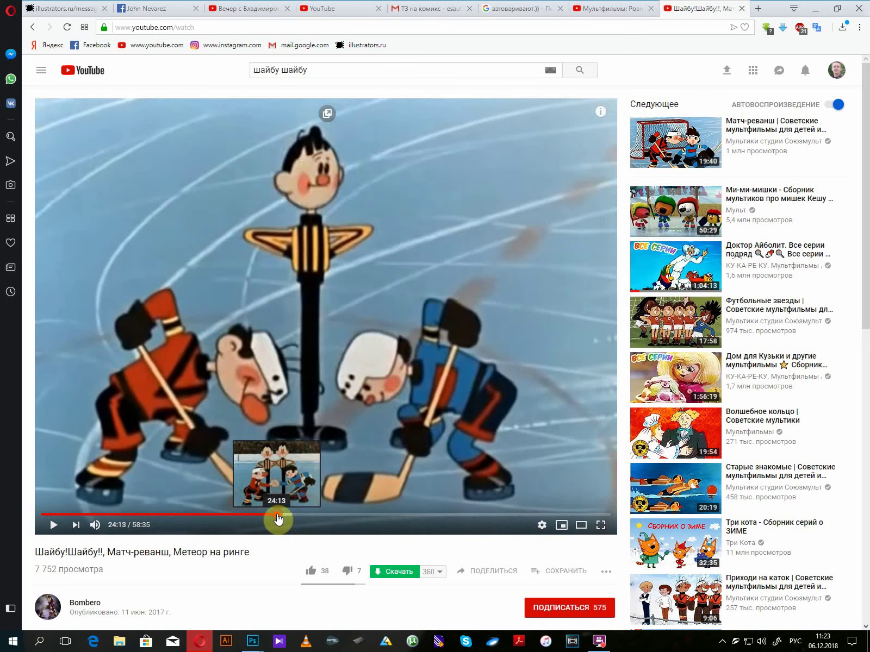
- Step back through the hockey video to the artists' credits at 22:22 and 22:09, and close its tab
click(273, 520)
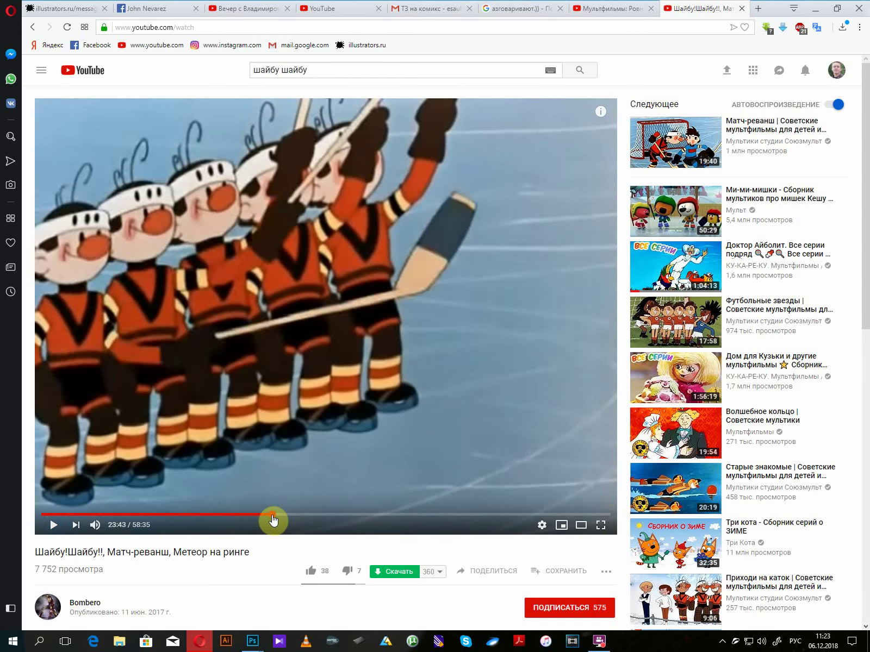
click(271, 520)
click(263, 520)
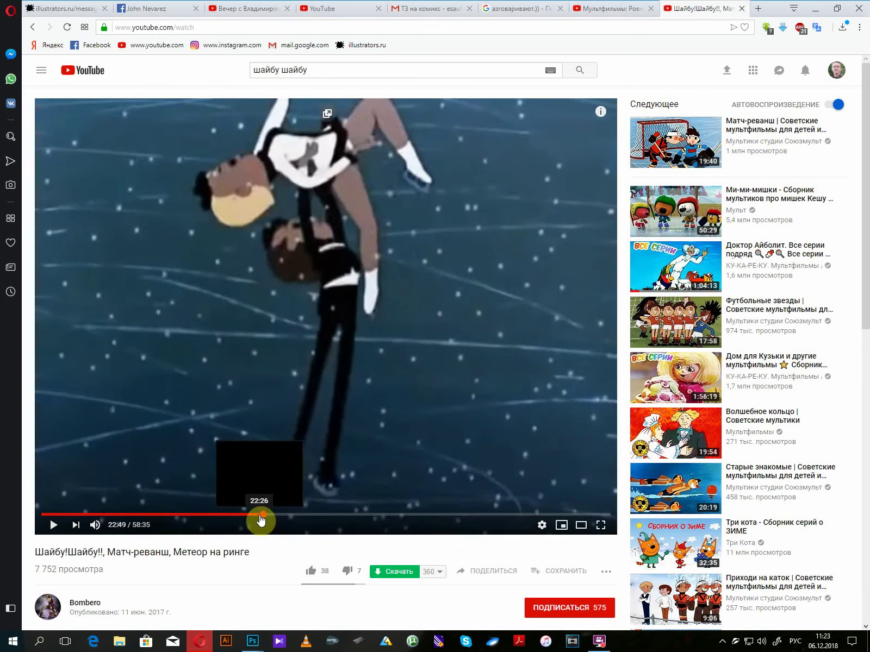
click(261, 520)
click(258, 520)
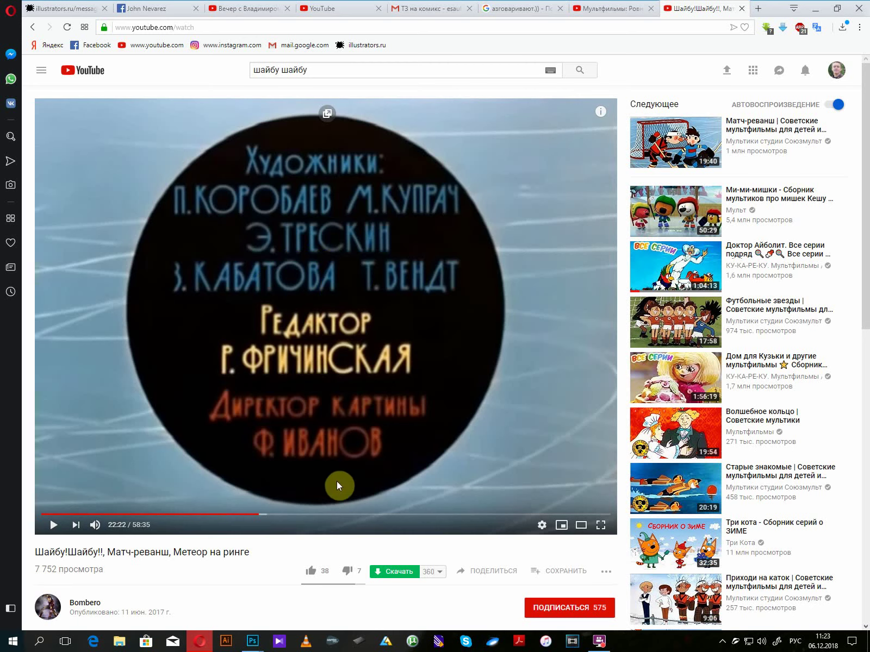
click(258, 519)
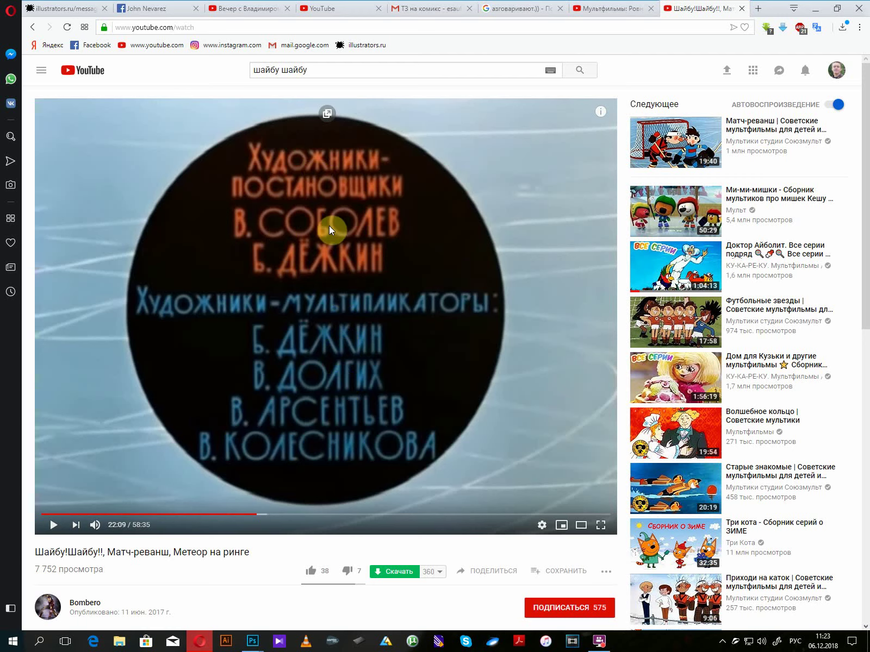
click(499, 272)
click(740, 9)
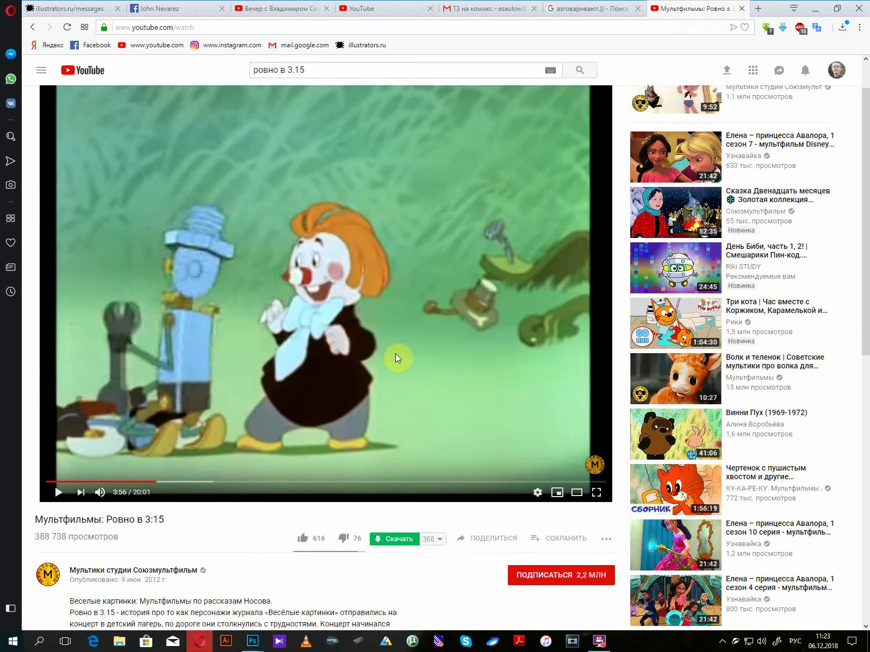
- Advance "Ровно в 3:15" to 5:34, pause on the red-haired character at 5:36, and pause again on the forest scene at 6:10
click(202, 481)
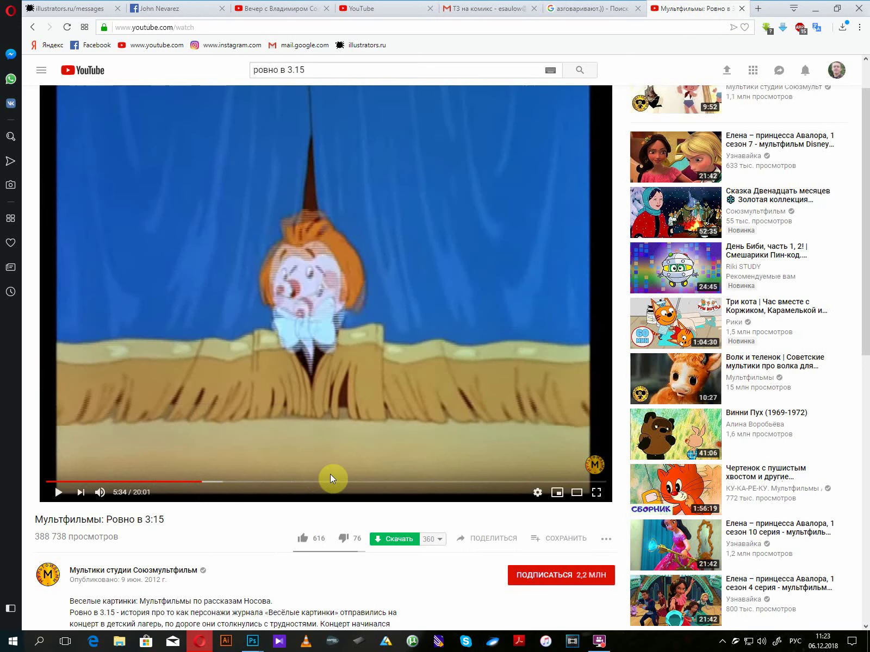
click(268, 443)
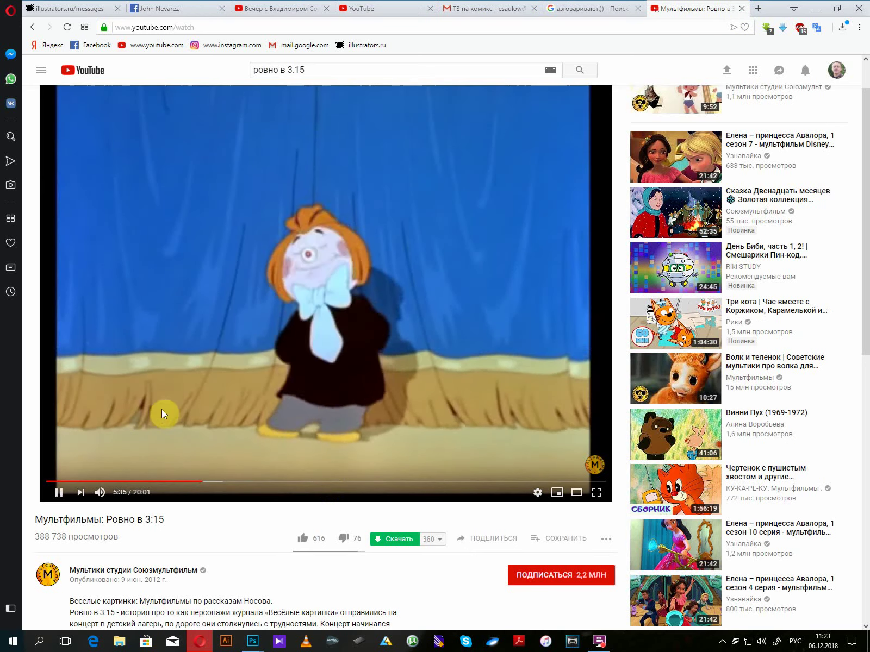
click(394, 414)
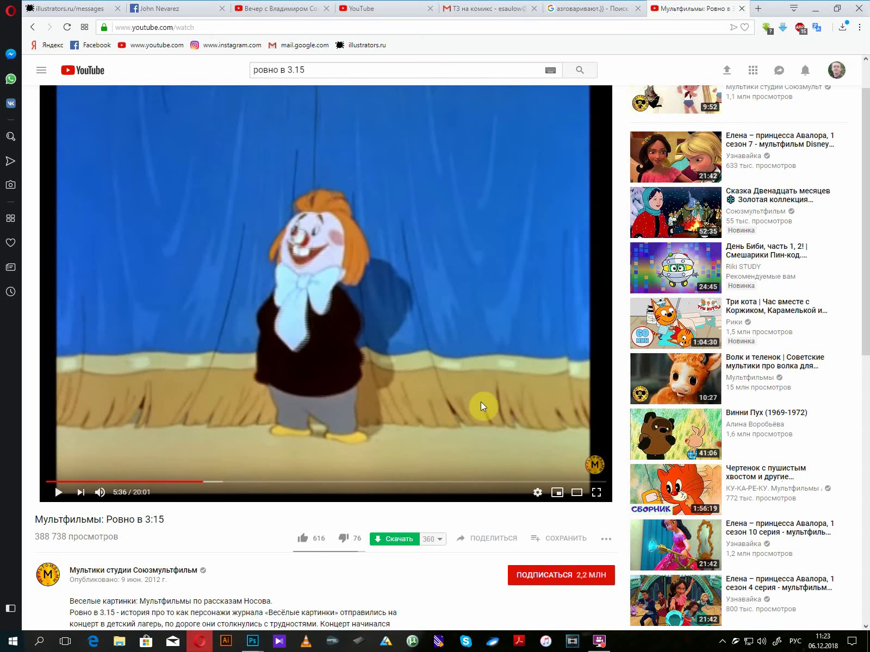
click(454, 422)
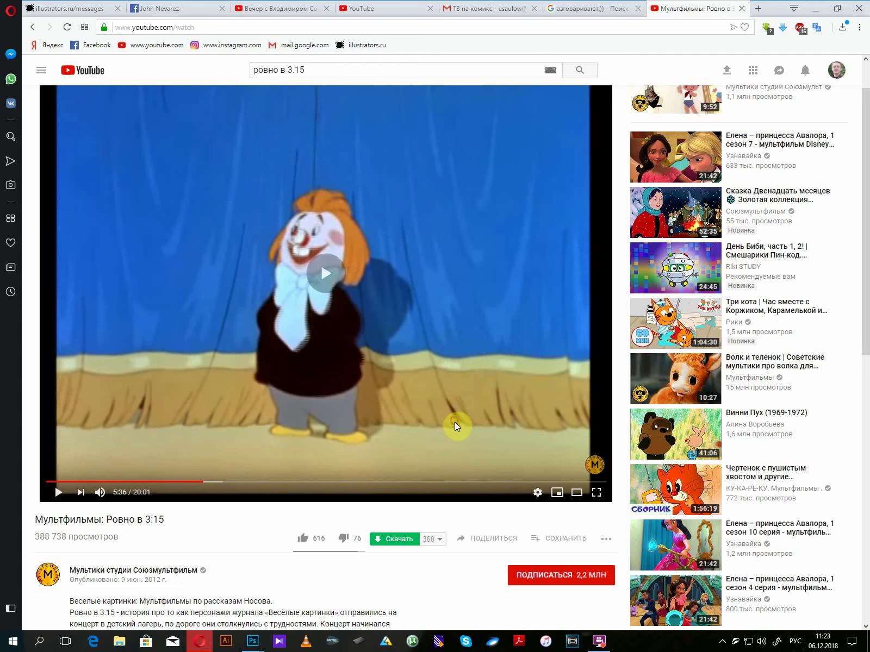
click(218, 482)
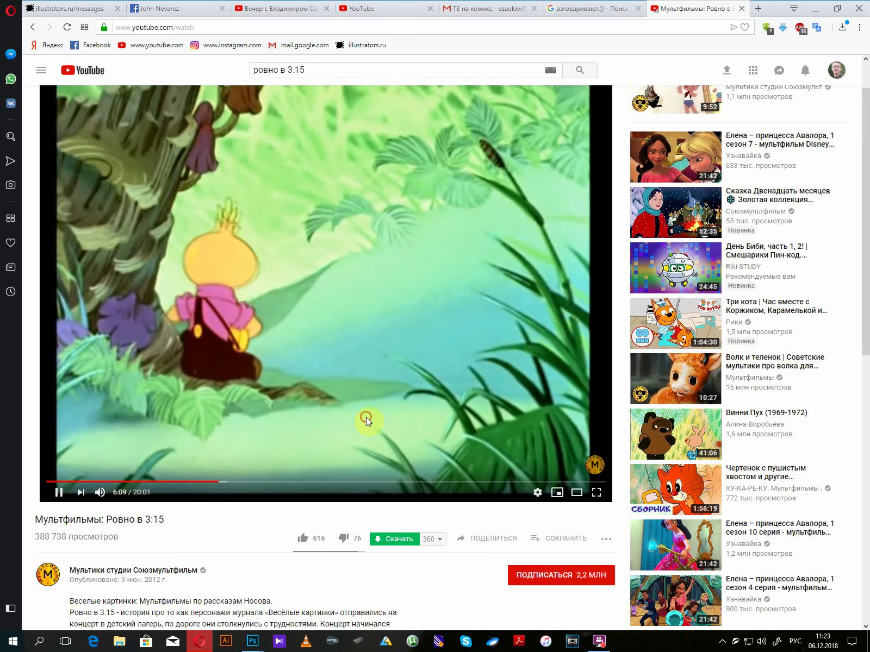
click(366, 417)
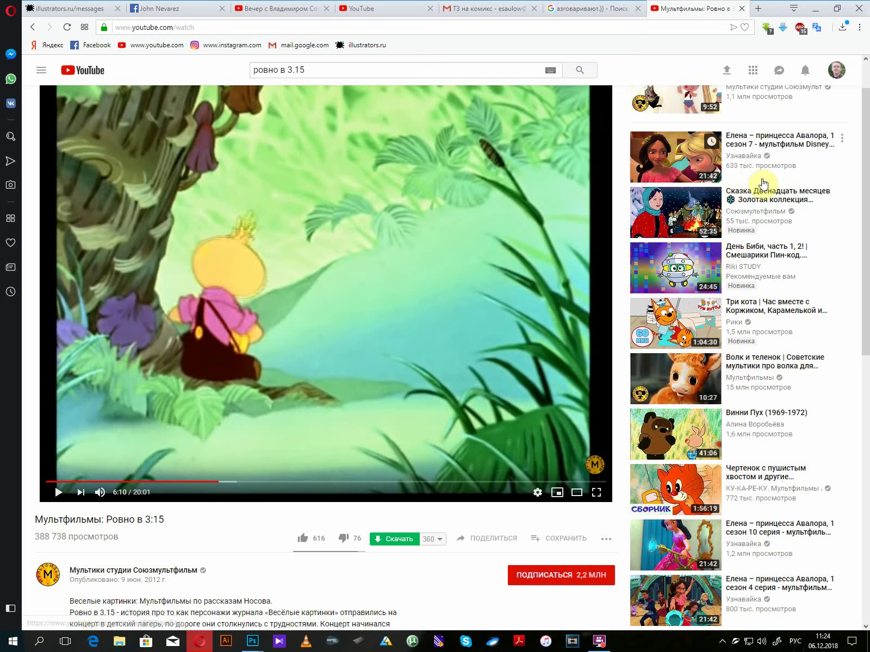
- Close the "Ровно в 3:15" video and the "азговаривают.))" search results, and return to the Photoshop sketch
click(745, 9)
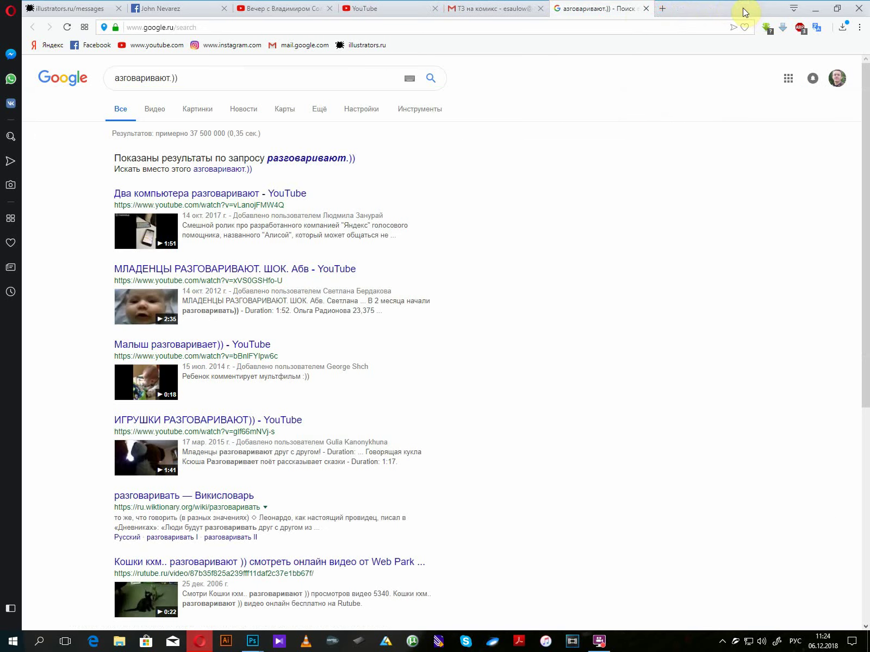
click(646, 9)
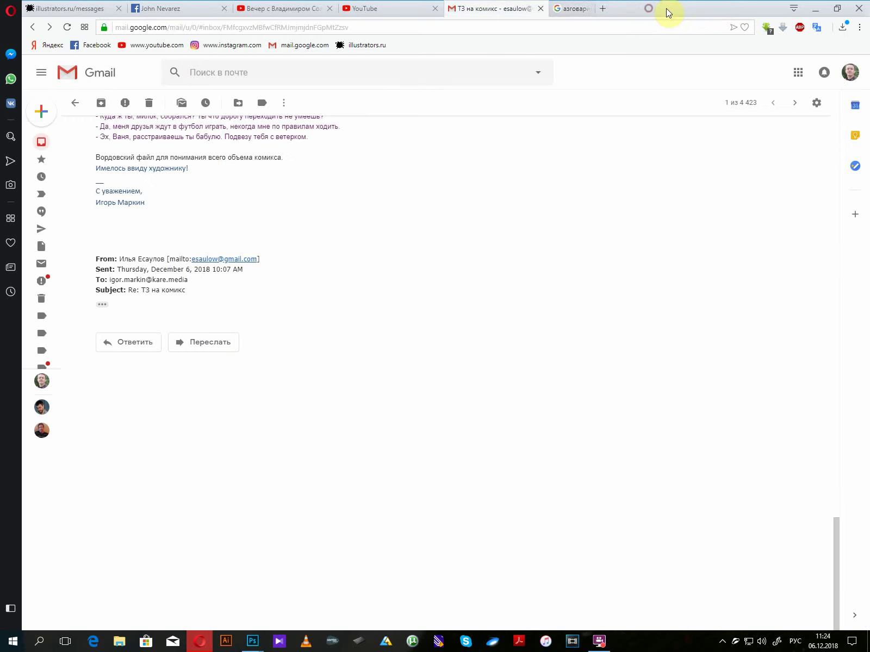
click(817, 8)
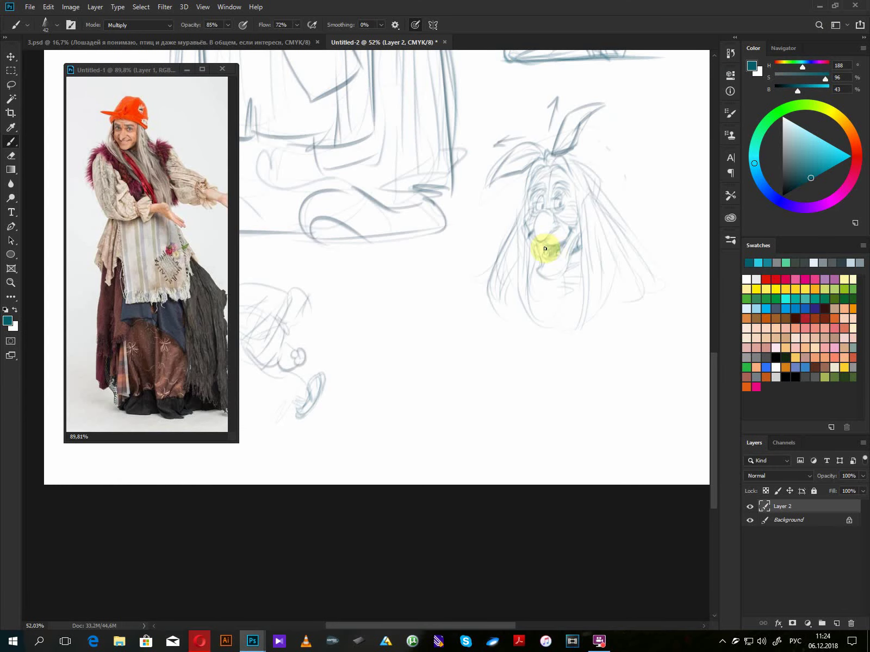
- Strengthen the long rounded outline beneath the character's chin and the hair strands on both sides of the head sketch
mouse_move(571, 258)
mouse_down()
mouse_move(542, 270)
mouse_move(561, 311)
mouse_up()
drag(521, 271, 568, 322)
drag(517, 277, 522, 310)
drag(499, 293, 501, 323)
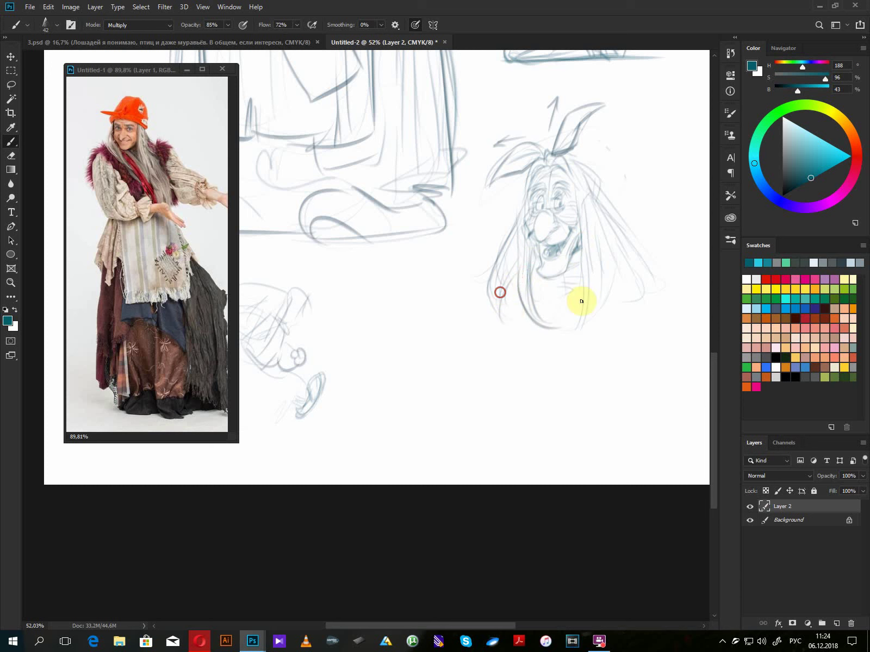
drag(582, 253, 565, 324)
drag(600, 276, 585, 326)
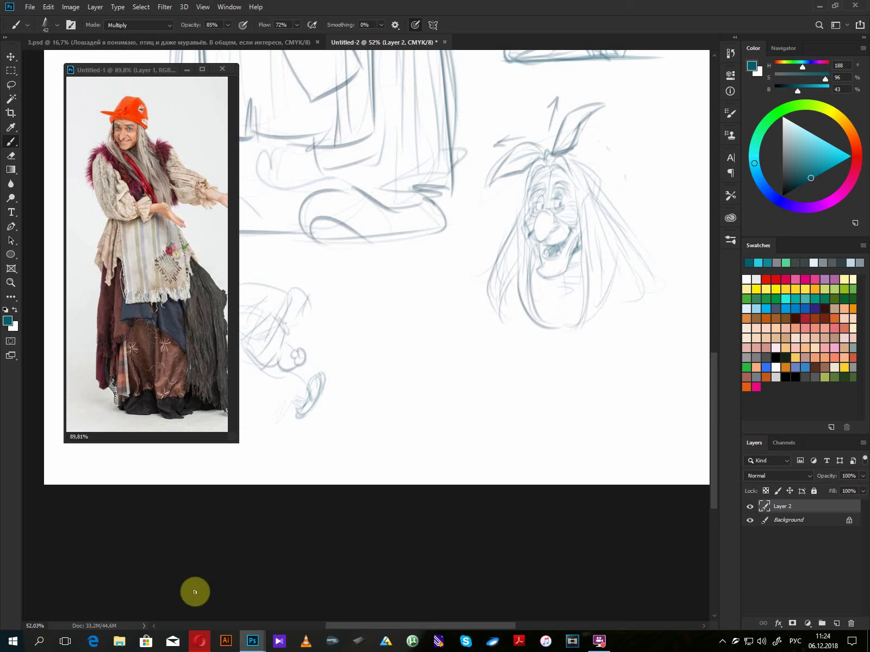
- Open the "Мигунов" folder in File Explorer and enter its "Начало рыбачьего патруля" subfolder
right_click(119, 641)
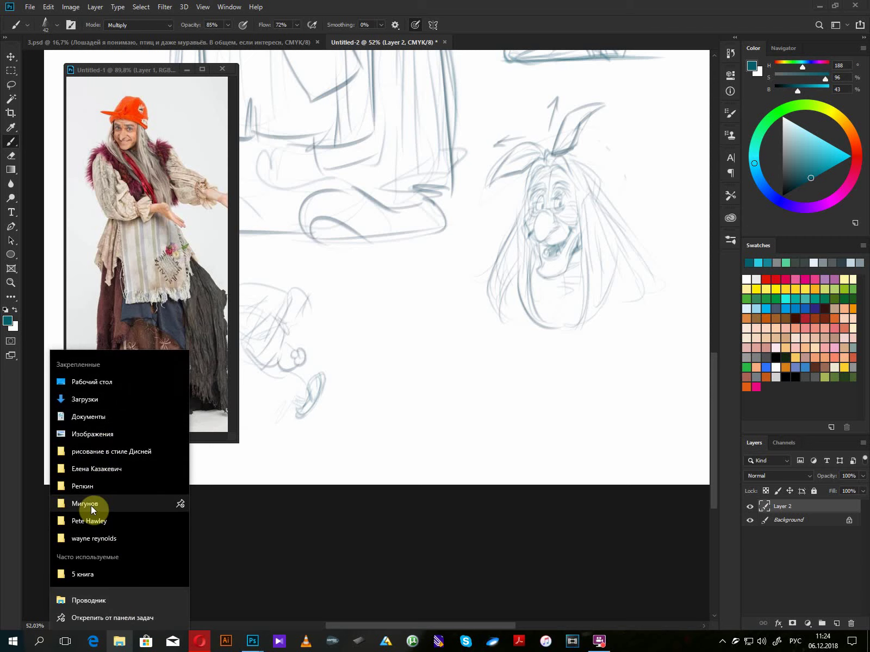
mouse_move(91, 506)
mouse_down()
mouse_move(77, 505)
mouse_move(84, 503)
mouse_up()
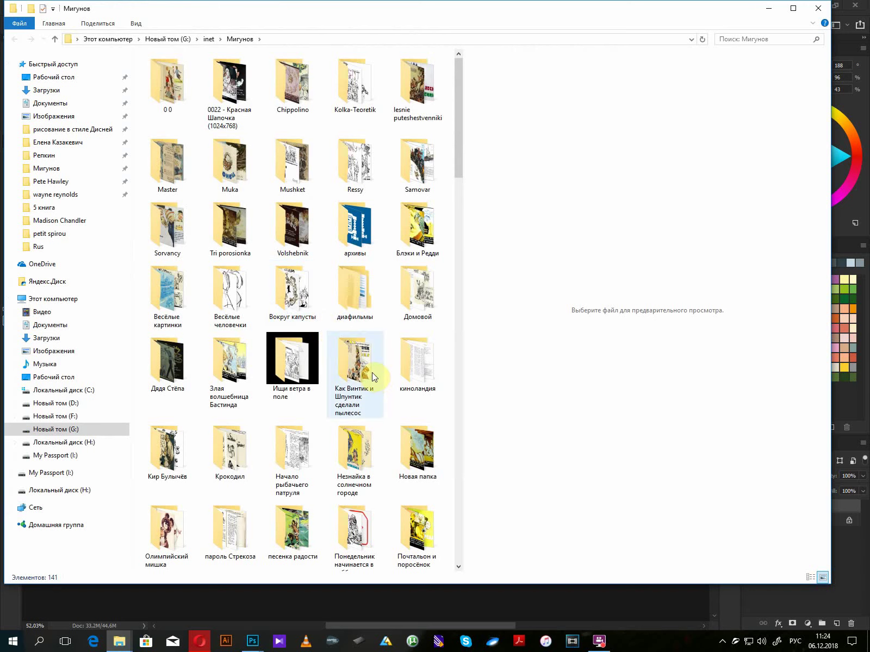
mouse_move(367, 385)
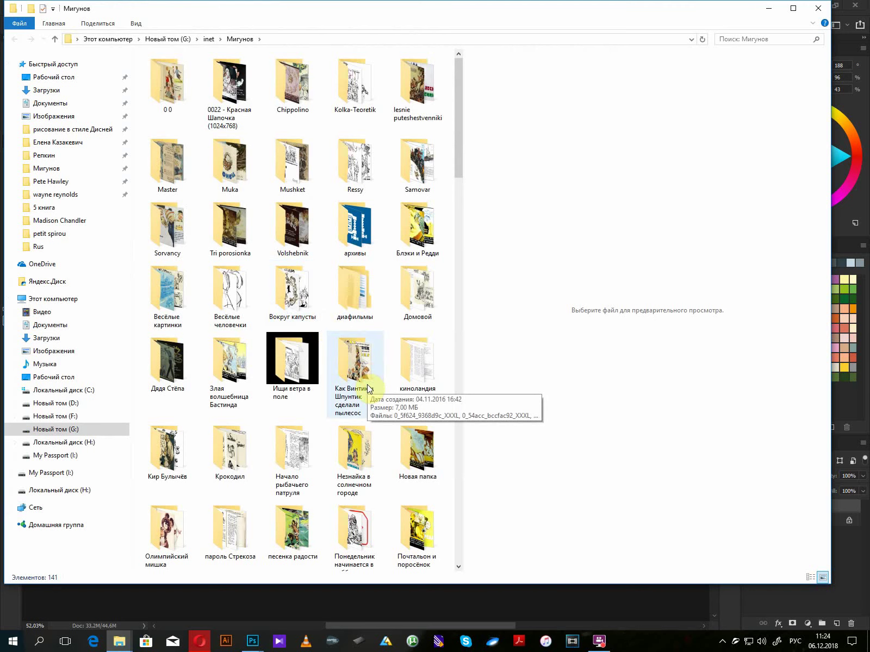
scroll(380, 395, down, 2)
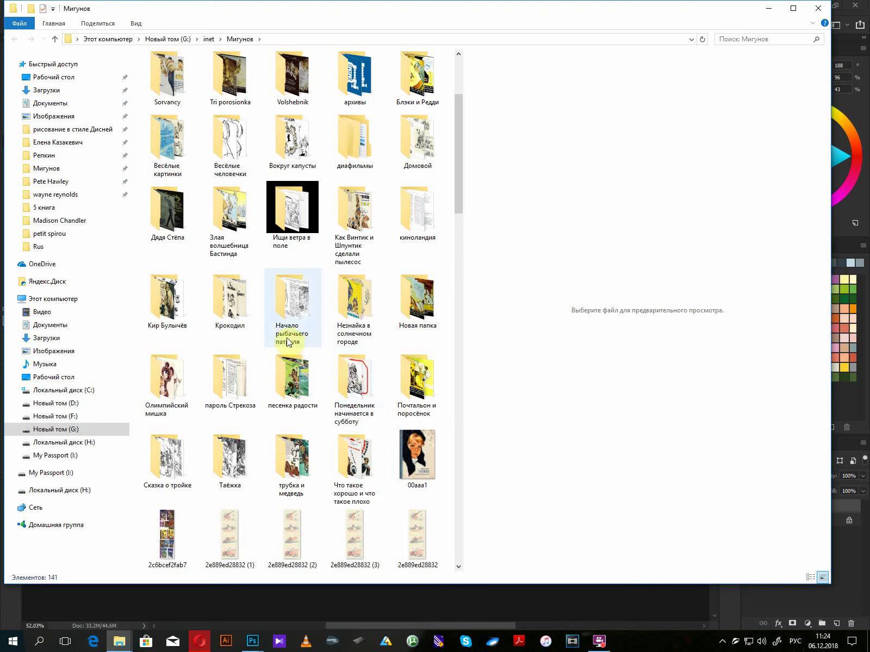
double_click(288, 315)
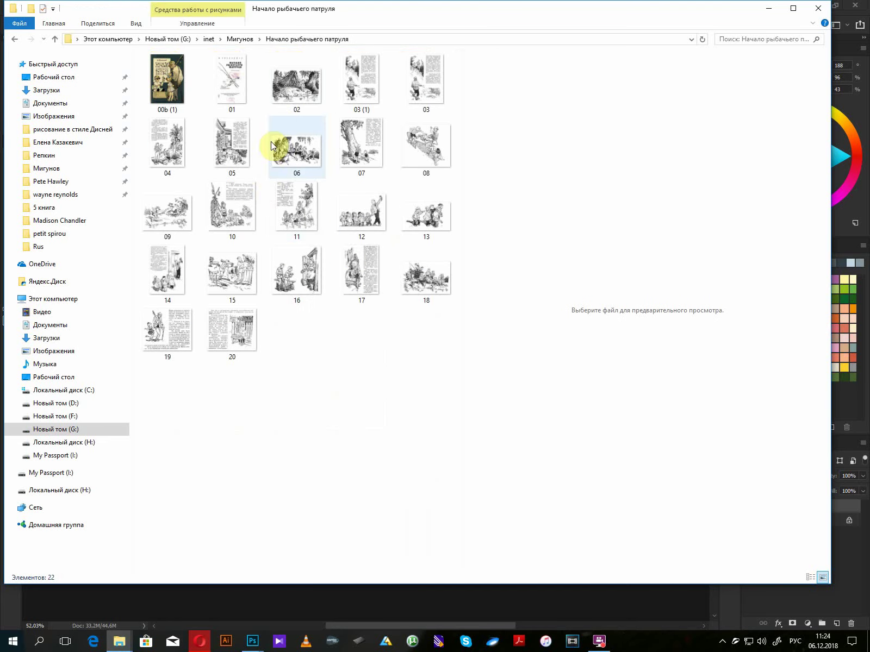
- Preview illustrations 02, 17 and 18, dismissing the file-opening prompt, and enlarge the preview area
click(294, 98)
double_click(295, 96)
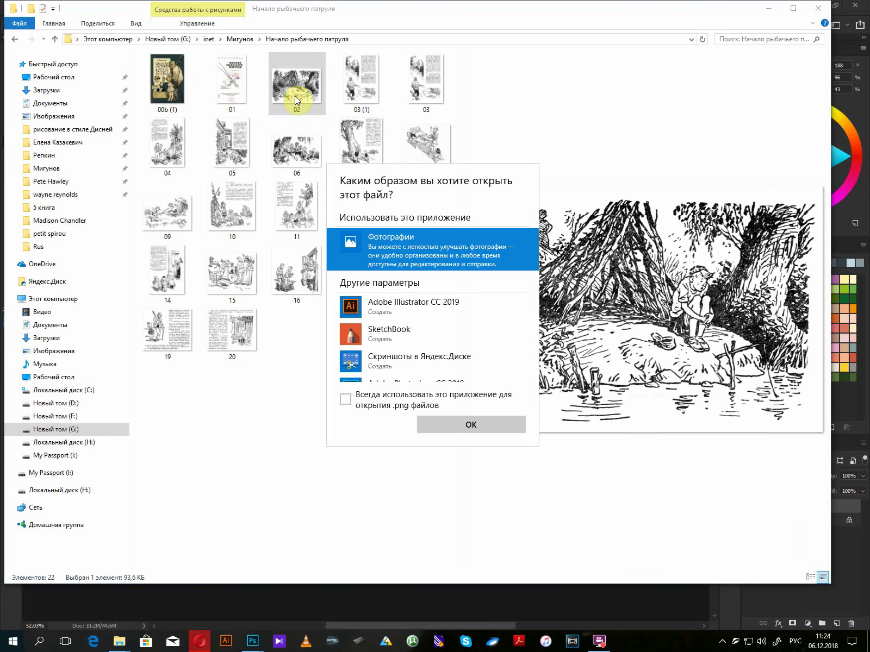
click(648, 359)
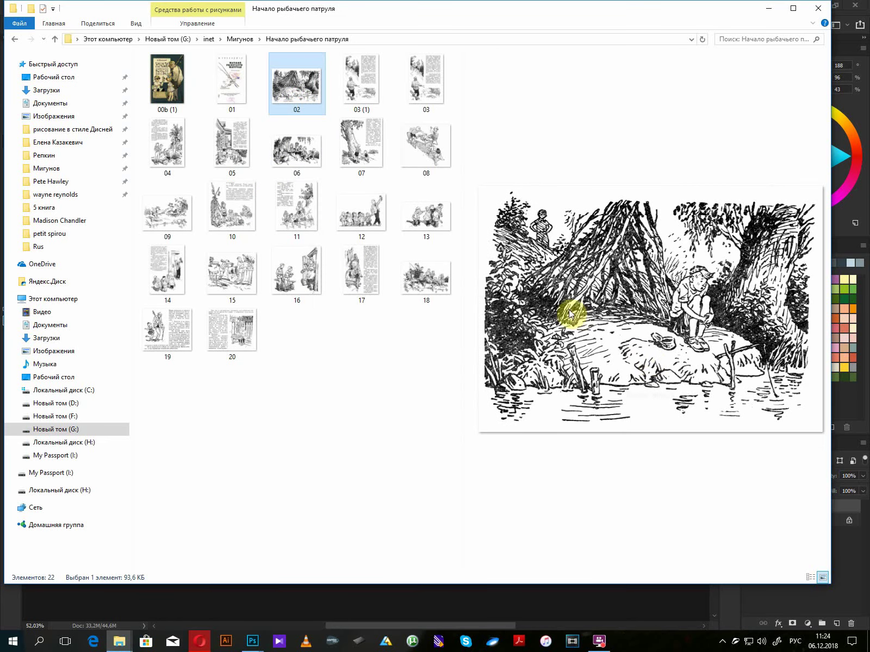
click(372, 255)
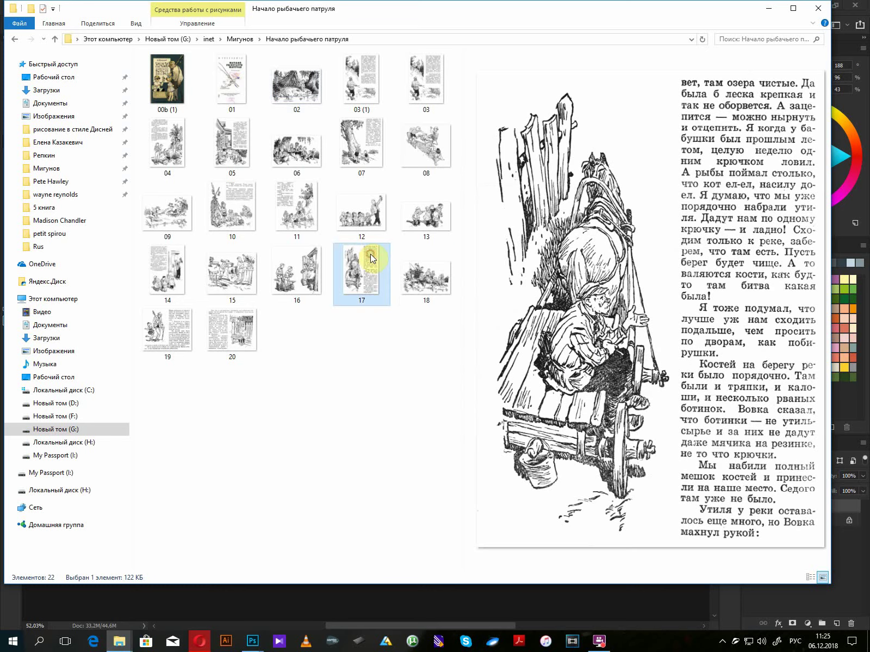
click(416, 268)
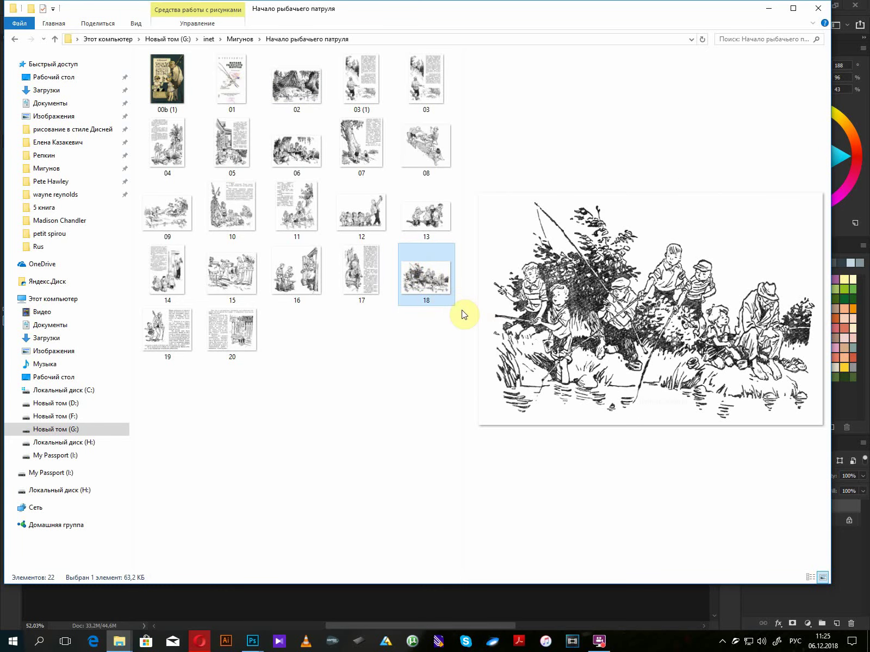
drag(464, 308, 382, 305)
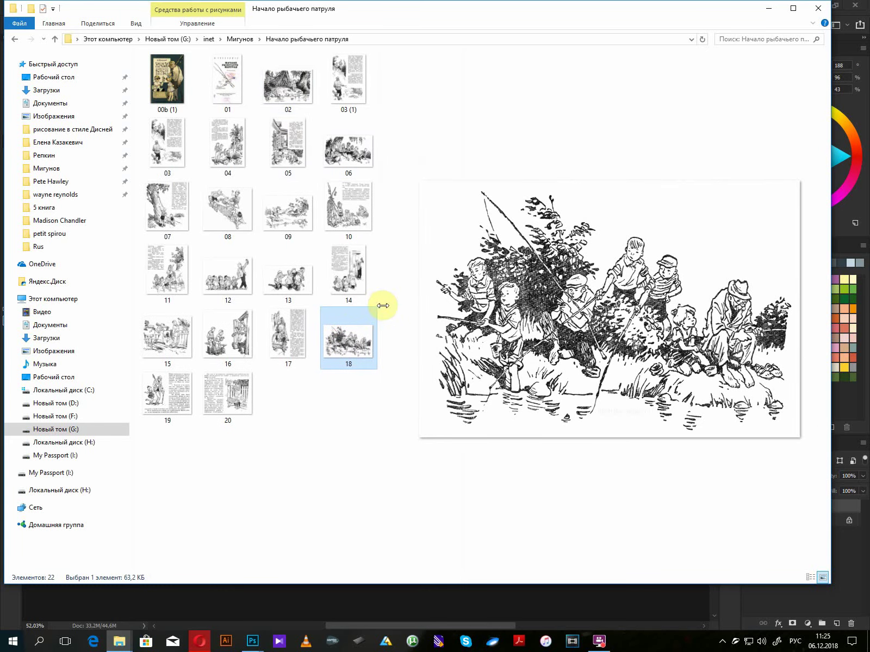
click(242, 41)
scroll(278, 396, down, 3)
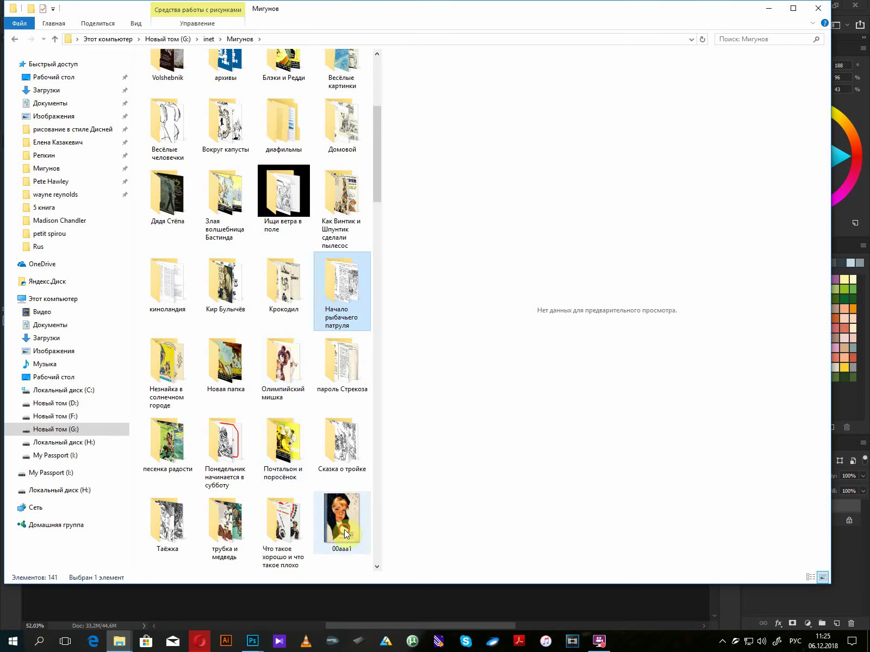
click(343, 529)
click(284, 529)
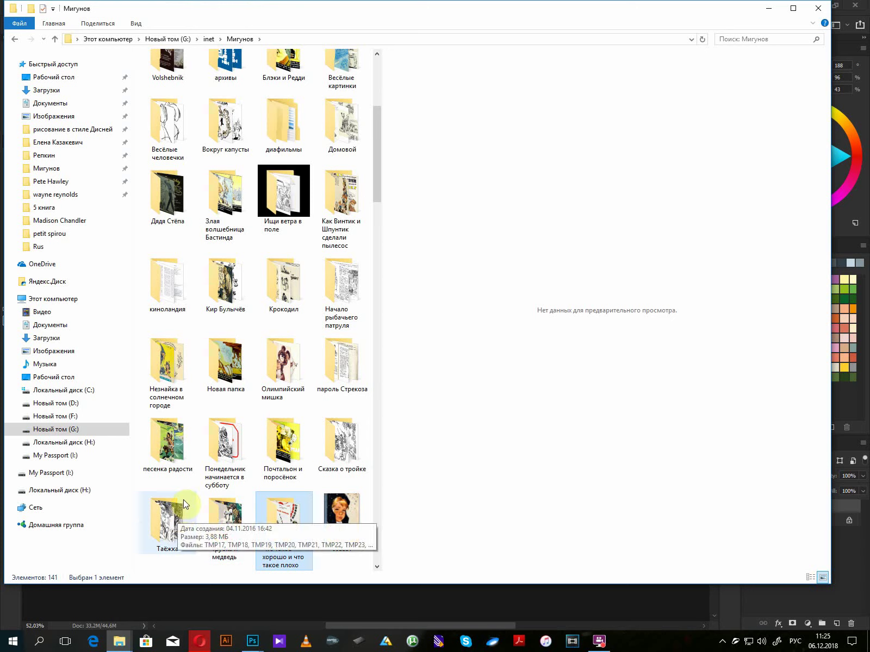
double_click(231, 384)
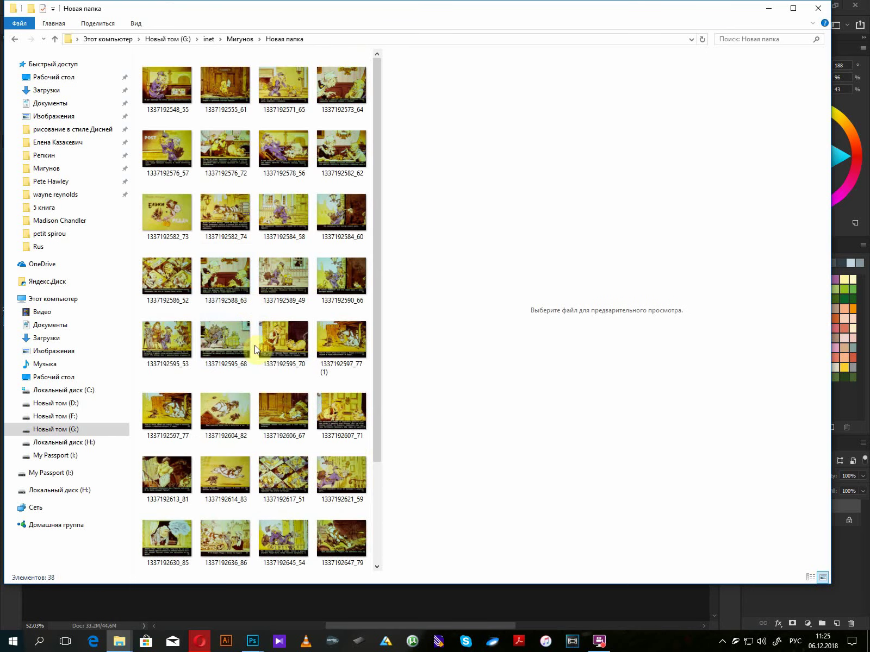
click(271, 401)
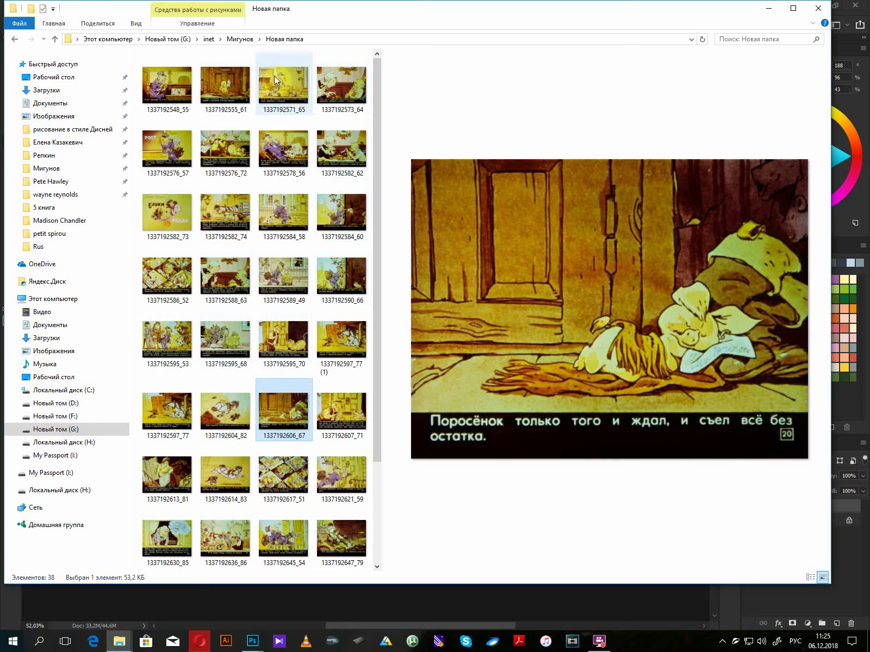
- Return to the "Мигунов" folder, open its "Домовой" subfolder and preview drawings 2Cm1KlW8wp8, 5QKzmyv4uxQ and 9ne2nx2QCnk
click(245, 39)
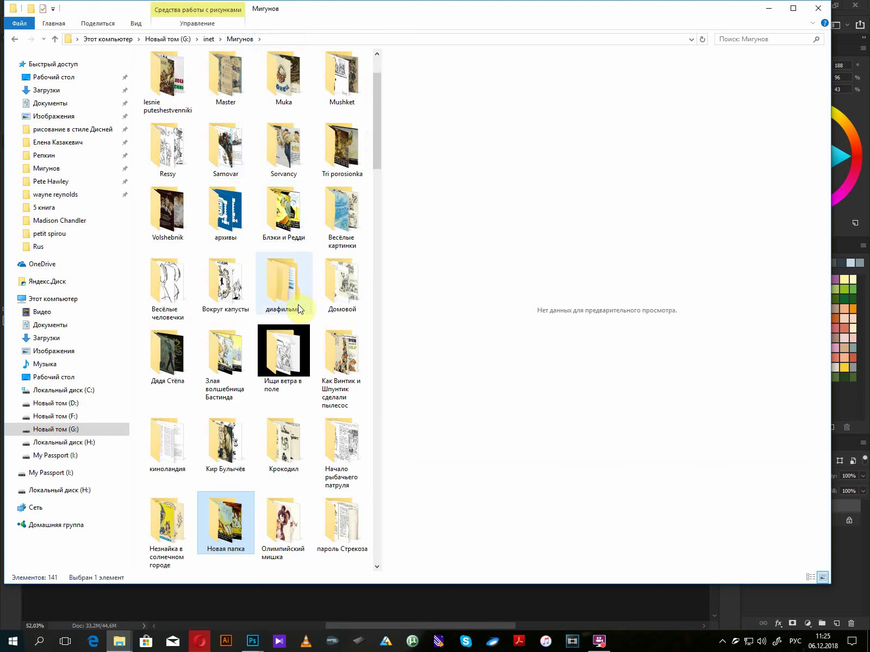
double_click(327, 299)
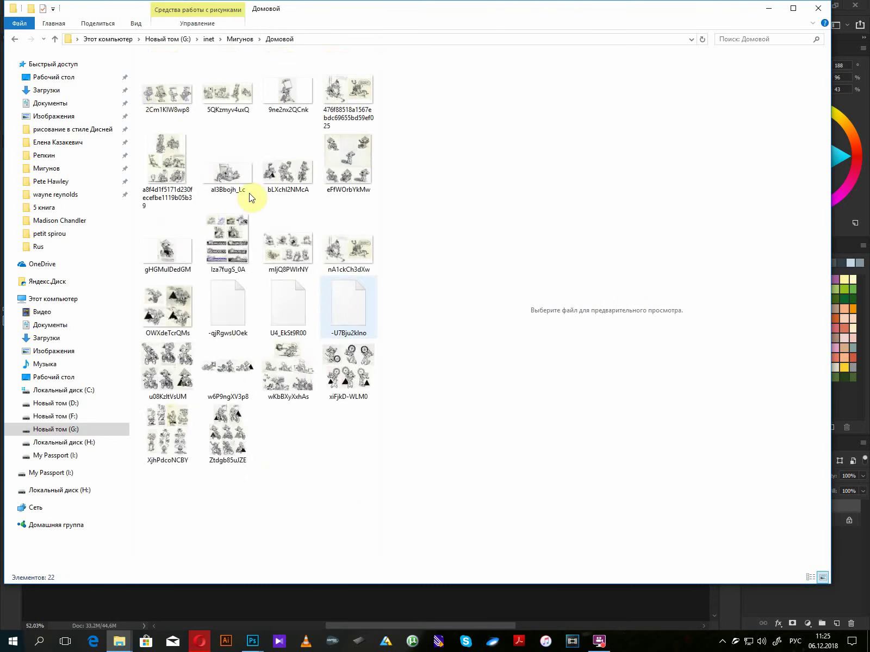
click(163, 91)
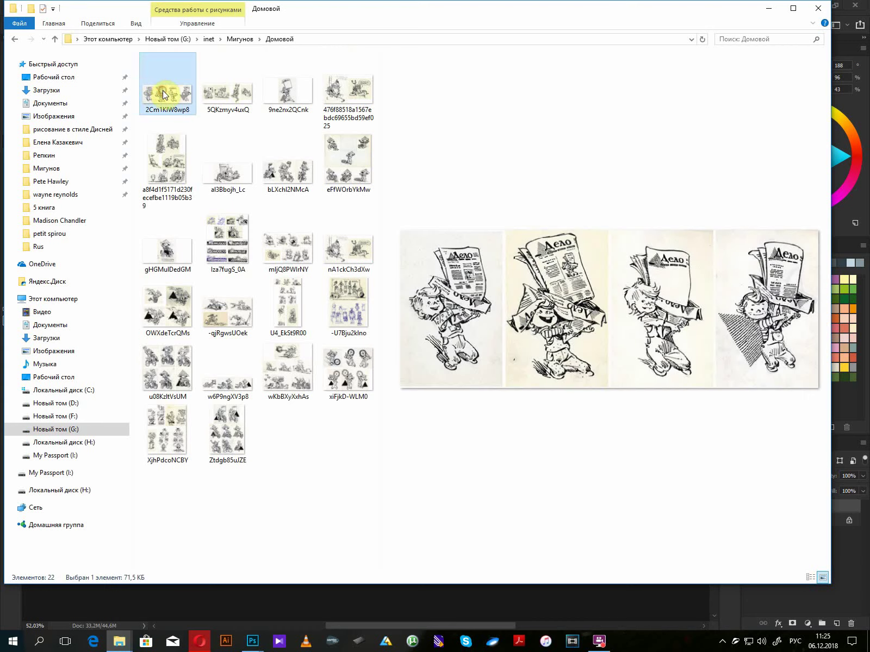
click(212, 97)
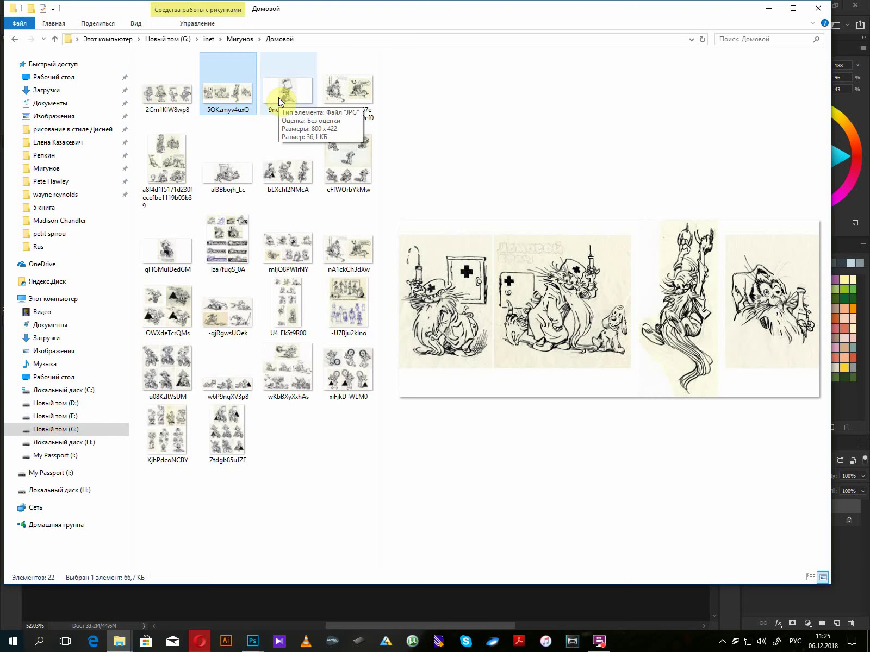
click(278, 97)
- Preview the "Домовой" drawings eFfWOrbYkMw, nA1ckCh3dXw, -U7Bju2klno and U4_EkSt9R00
click(345, 147)
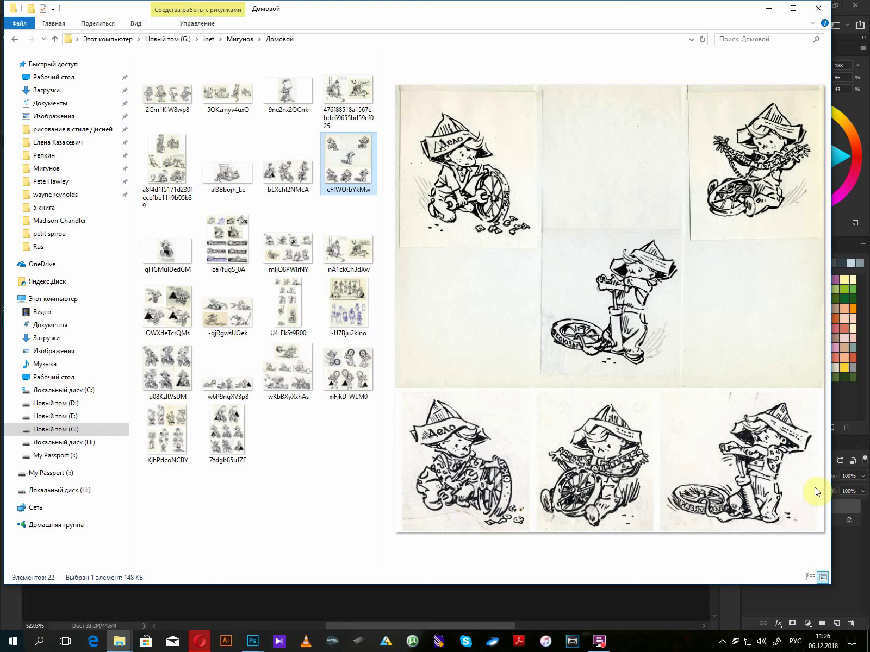
click(347, 250)
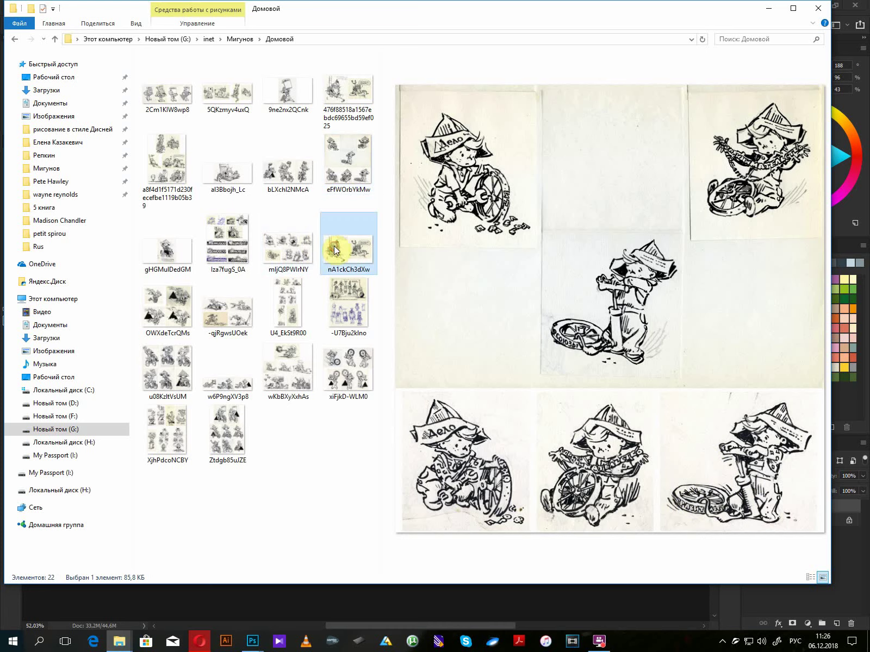
click(352, 296)
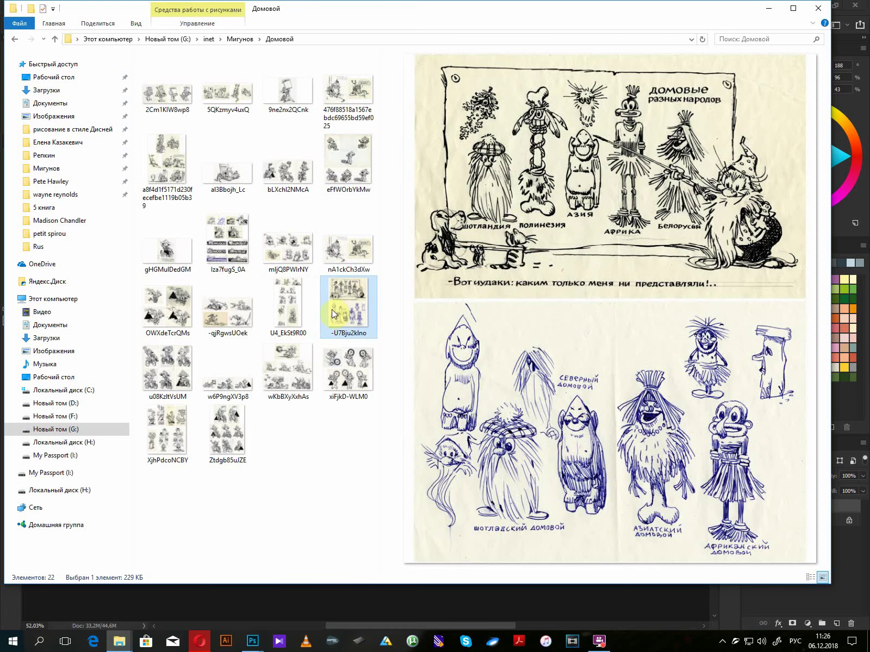
click(303, 305)
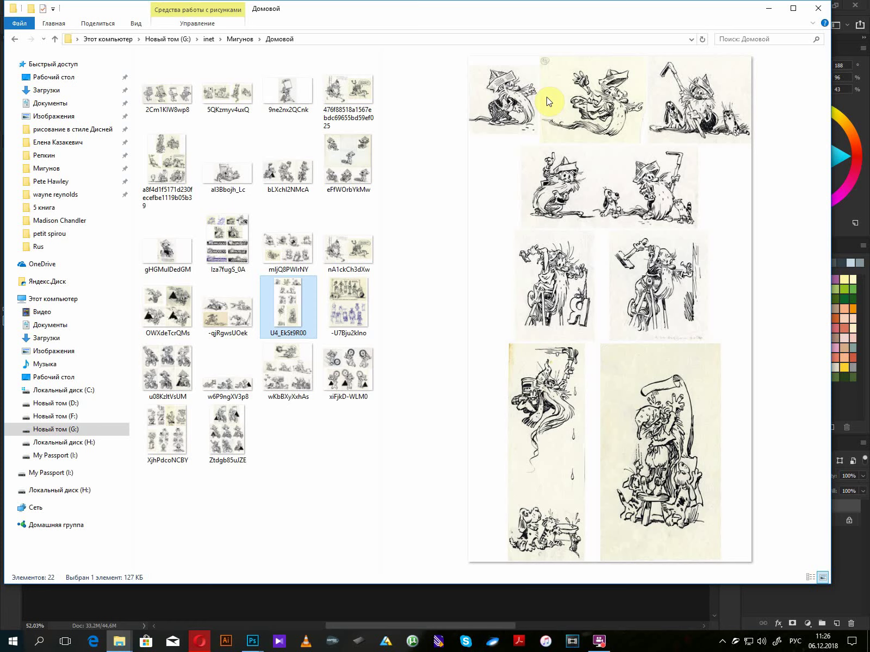
- Go back to the "Мигунов" folder, look into its "Kolka-Teoretik" subfolder and return
click(248, 39)
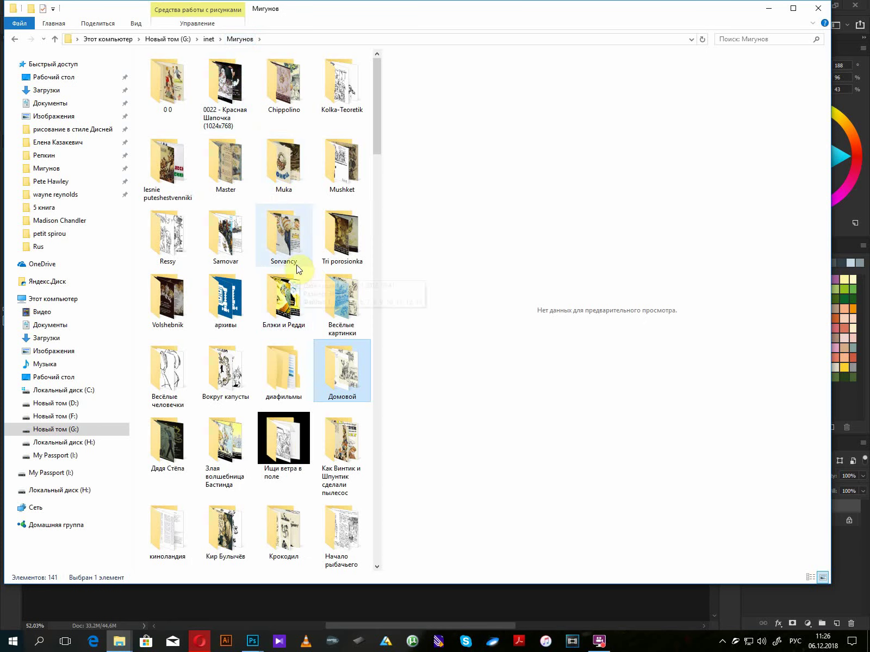
double_click(347, 99)
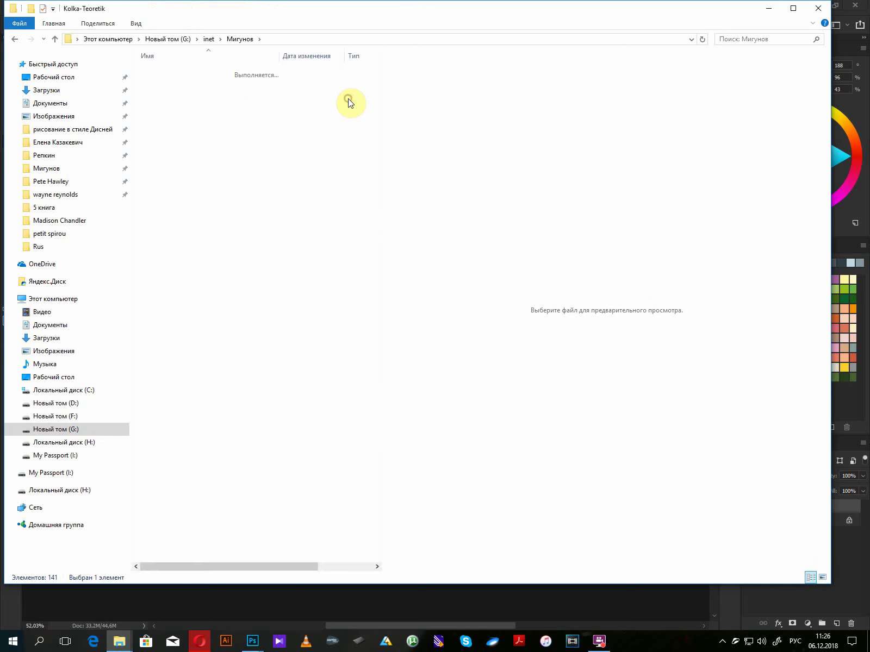
click(240, 39)
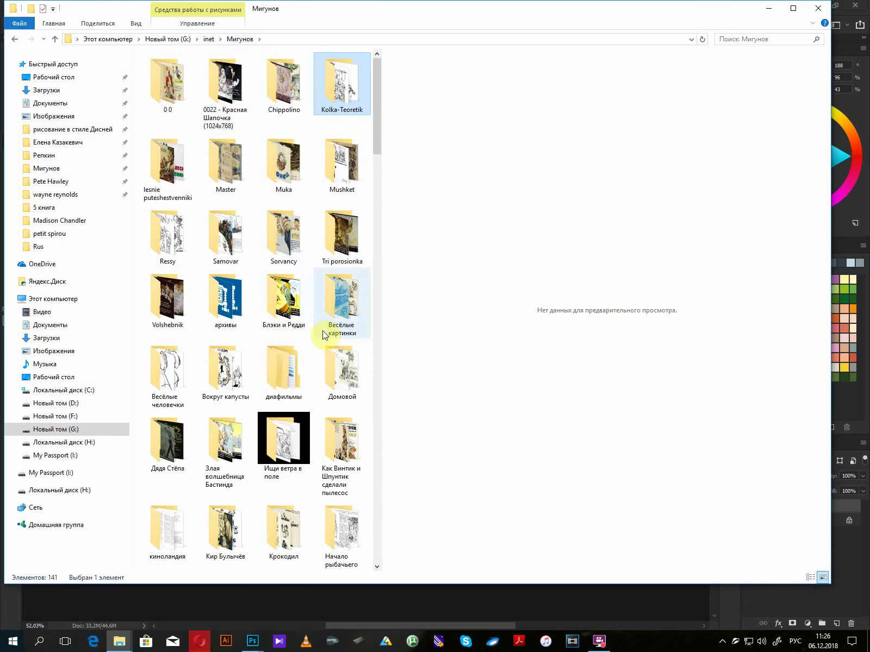
- Open the "Весёлые картинки" subfolder and preview the duckling page 9G2CE8afd8U, the 437b88c17… drawing and the ink sketches 788b77dd57a4
double_click(336, 312)
click(292, 318)
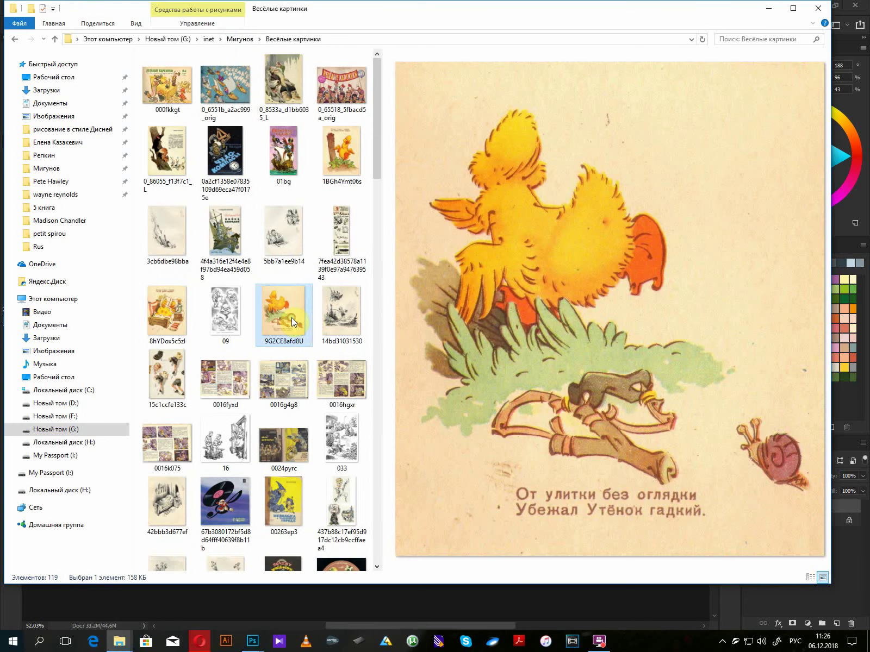
scroll(291, 318, down, 3)
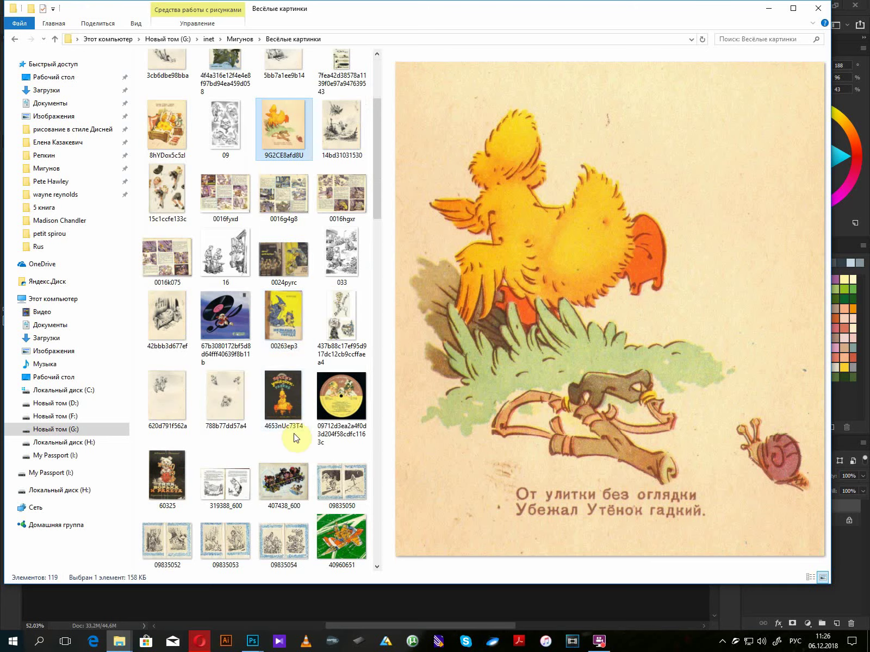
click(328, 321)
click(232, 387)
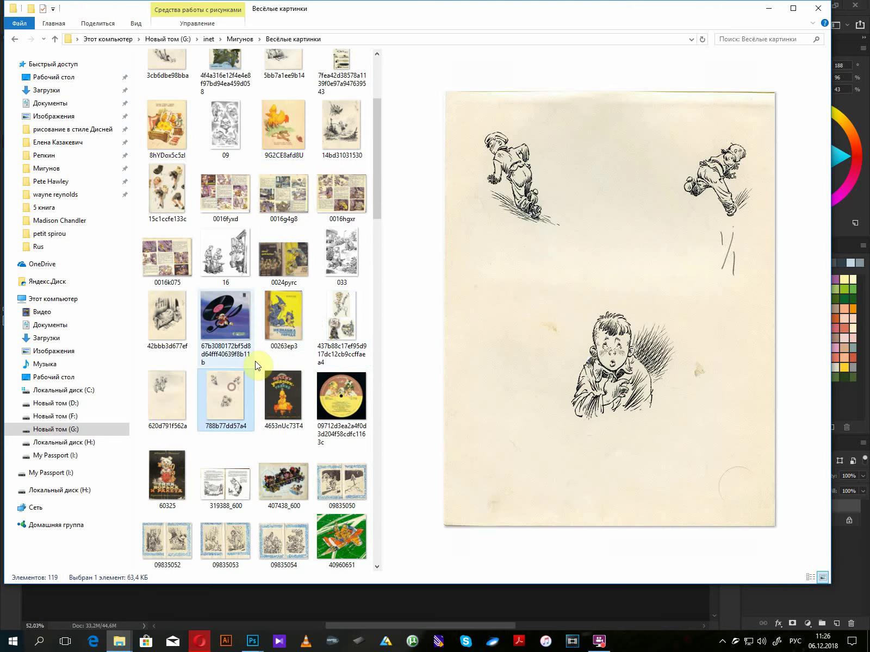
- Preview the character pose sheet 64475455 and the ink drawings d4ca86e604db and e6a235950641
scroll(253, 360, down, 5)
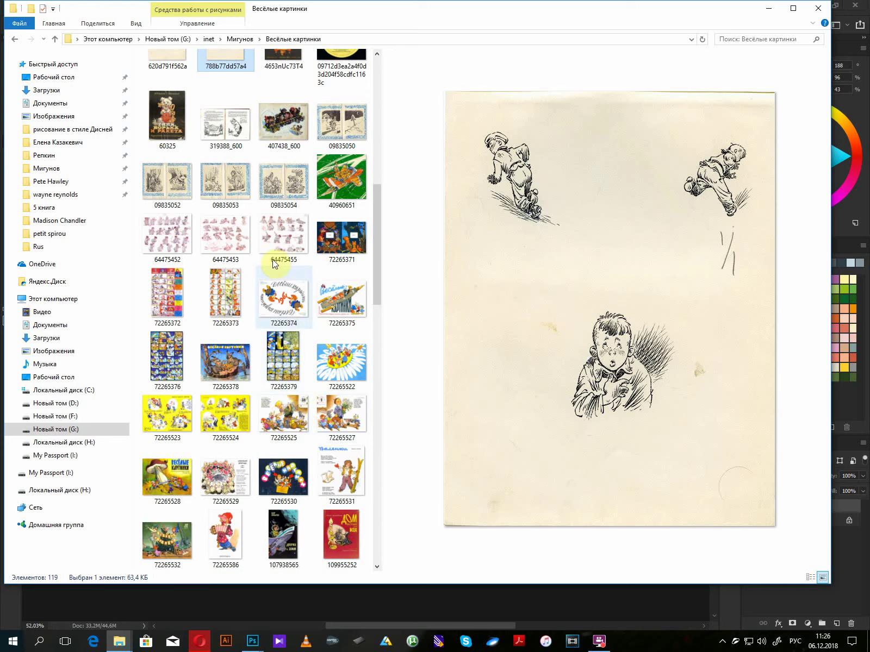
click(278, 231)
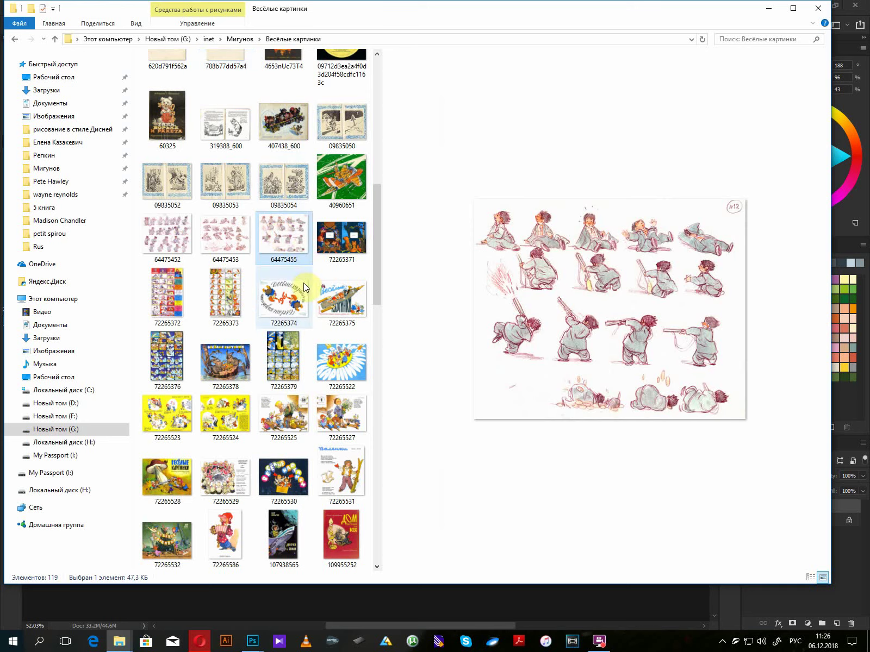
scroll(303, 283, down, 5)
click(303, 349)
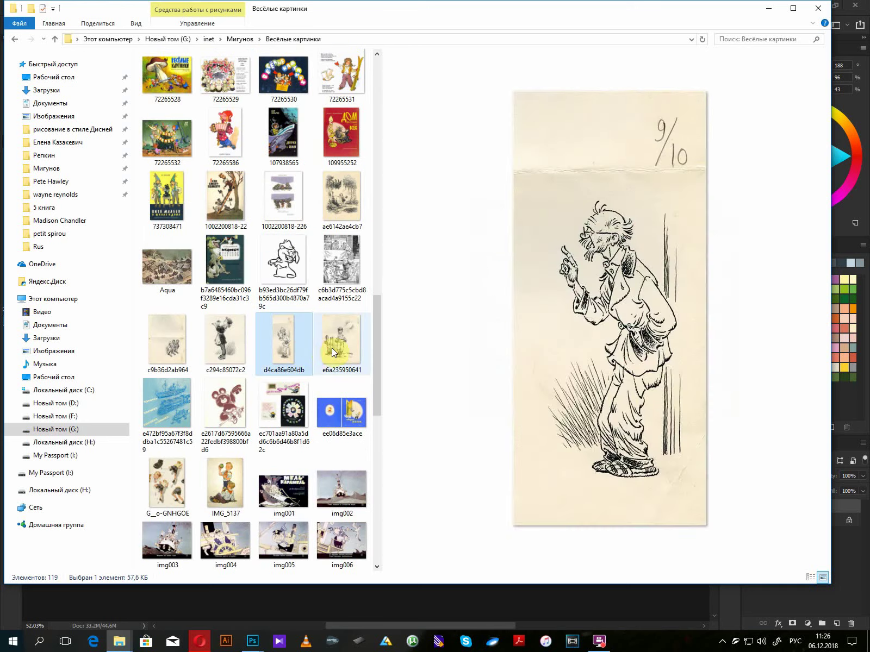
click(332, 348)
- Preview illustrations img006, leskov2, O36SD-IEq4Q, Rv4S4ngrlm8 and RxgrjEjqEdU in "Весёлые картинки"
scroll(296, 343, down, 3)
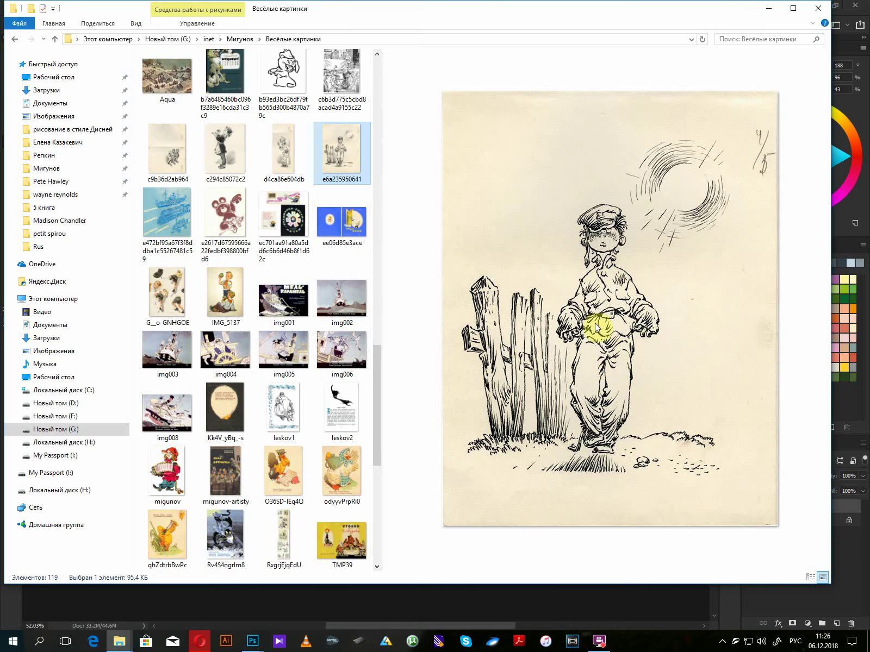
click(336, 344)
click(338, 407)
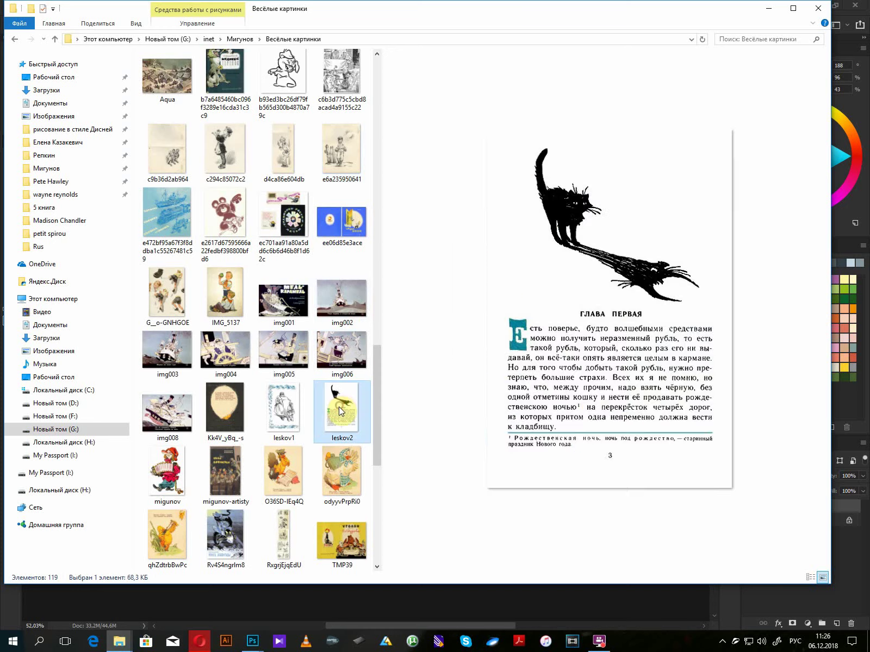
click(284, 473)
click(236, 530)
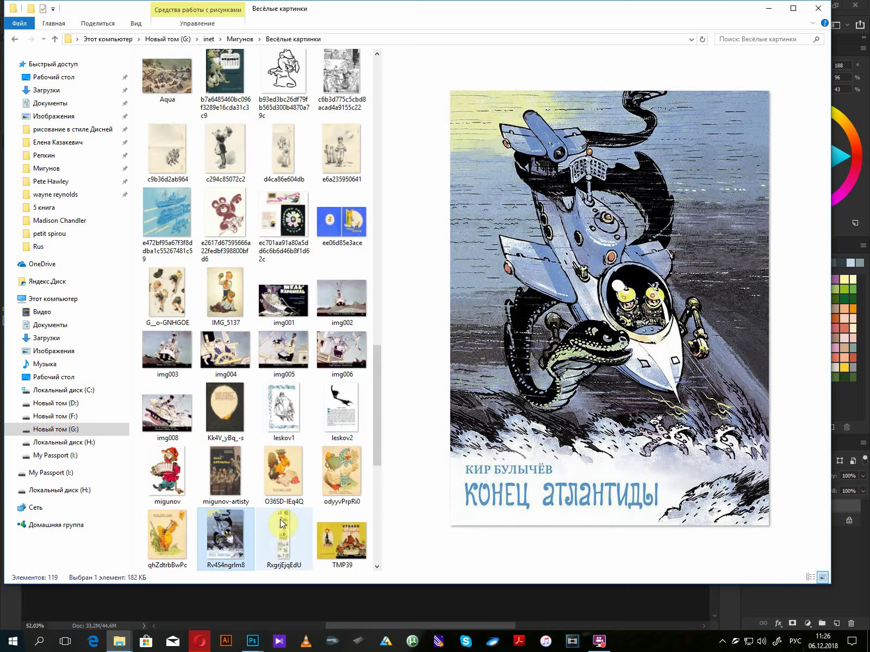
click(304, 525)
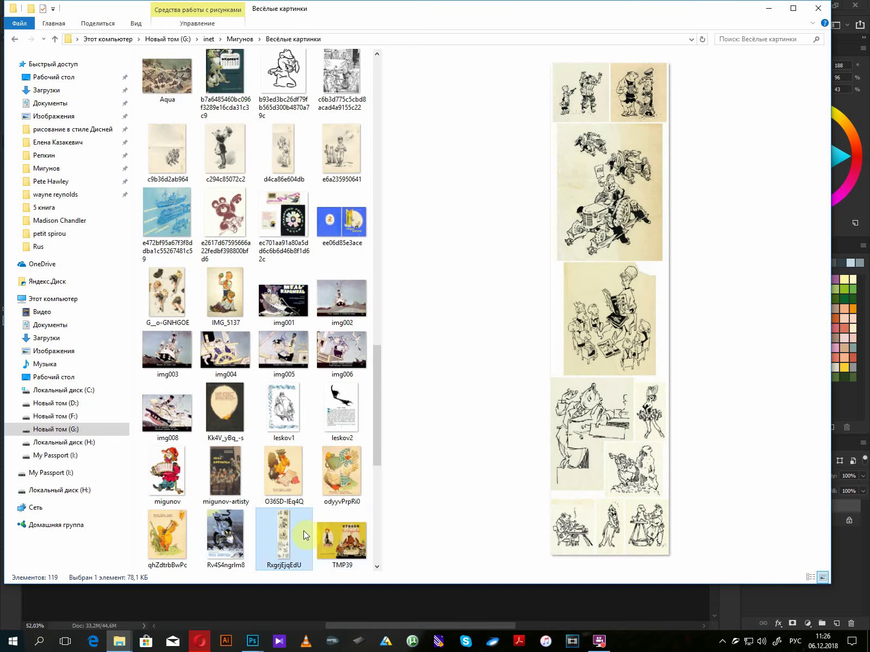
- Preview the TMP39 book cover and resize the preview area so the thumbnail list shows six columns
click(322, 535)
scroll(325, 533, down, 3)
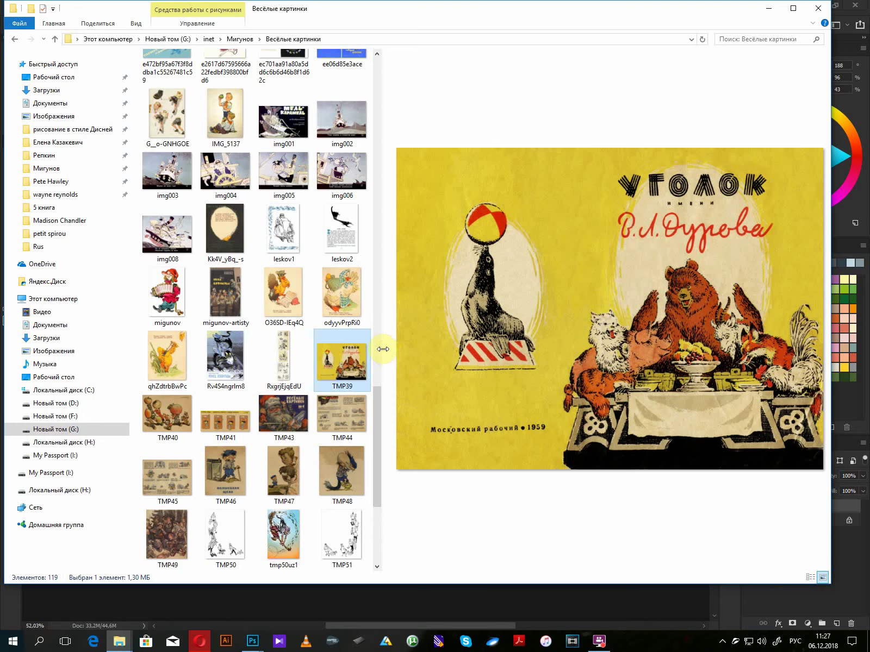
drag(382, 350, 233, 337)
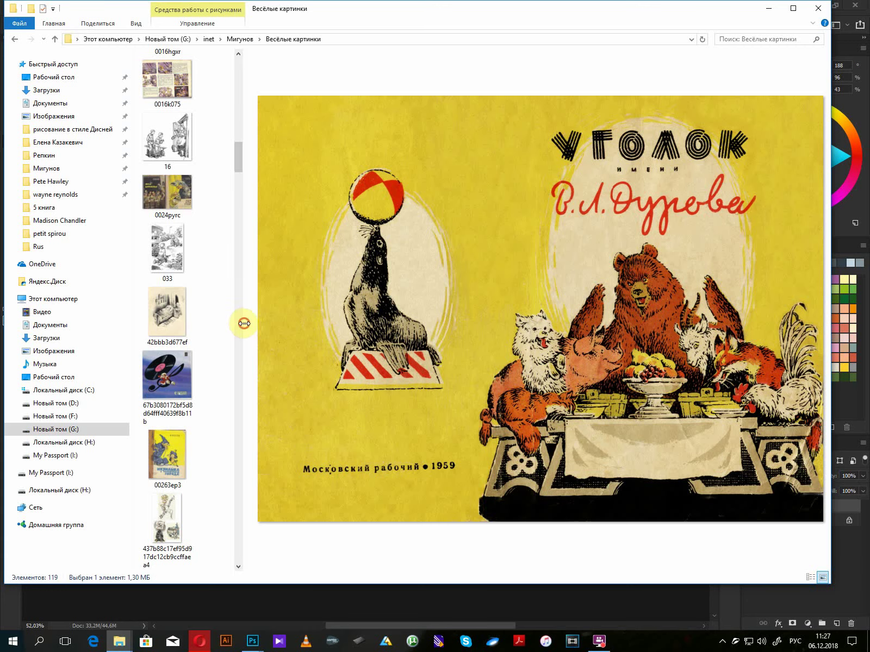
drag(244, 324, 511, 343)
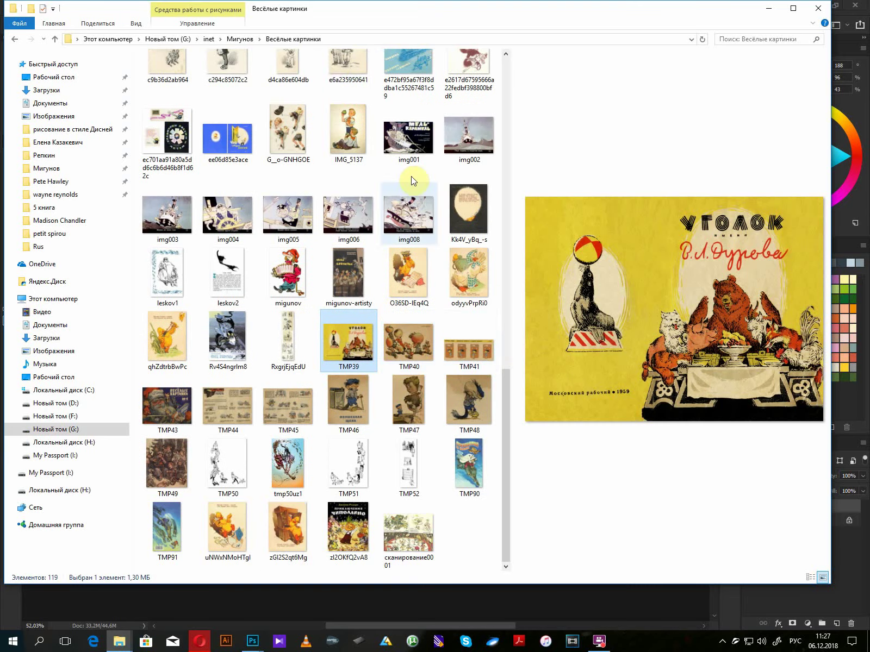
- Return to the "Мигунов" folder, look through its contents and open the "Ищи ветра в поле" subfolder
click(239, 40)
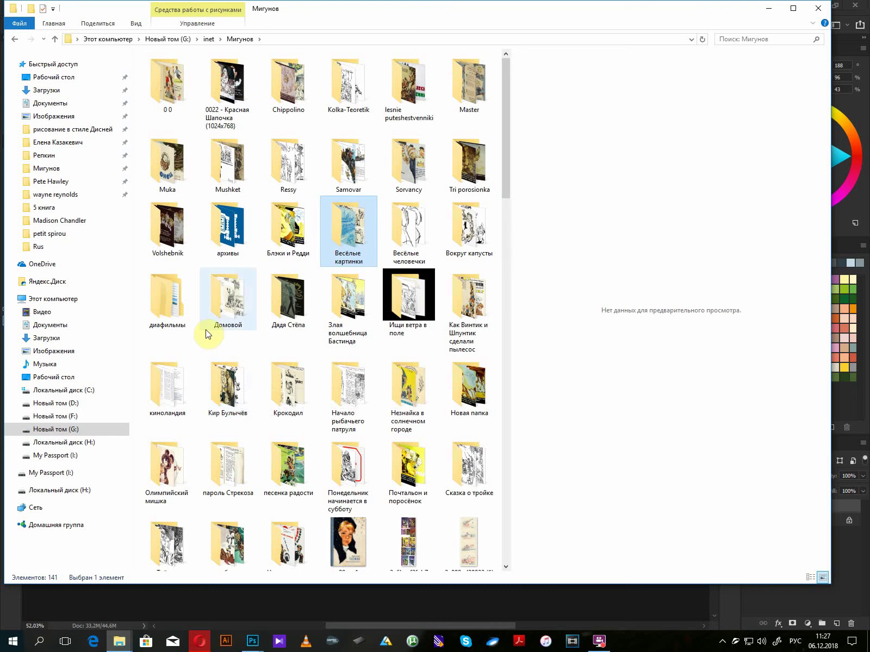
scroll(359, 488, down, 5)
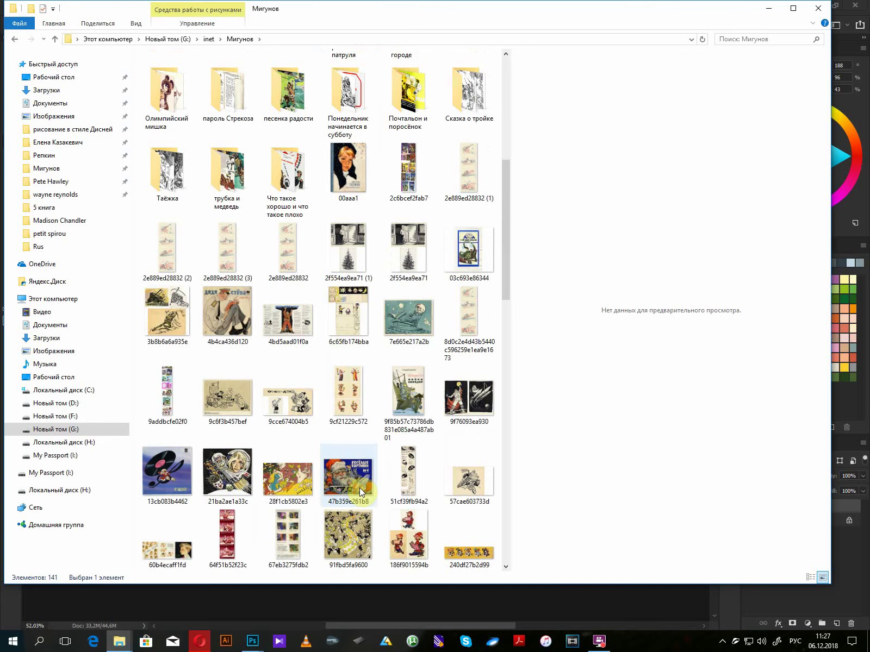
scroll(359, 488, up, 3)
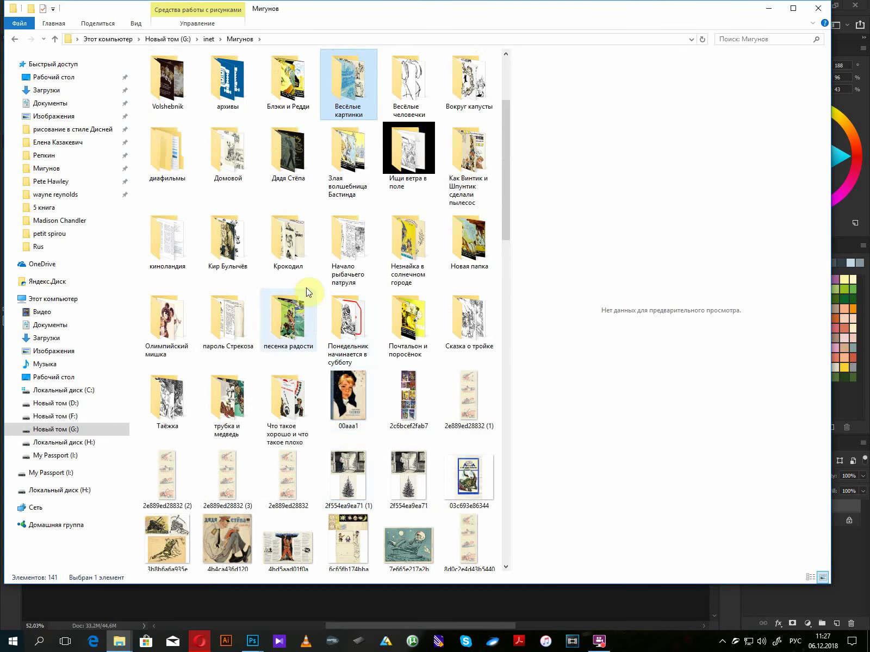
double_click(407, 162)
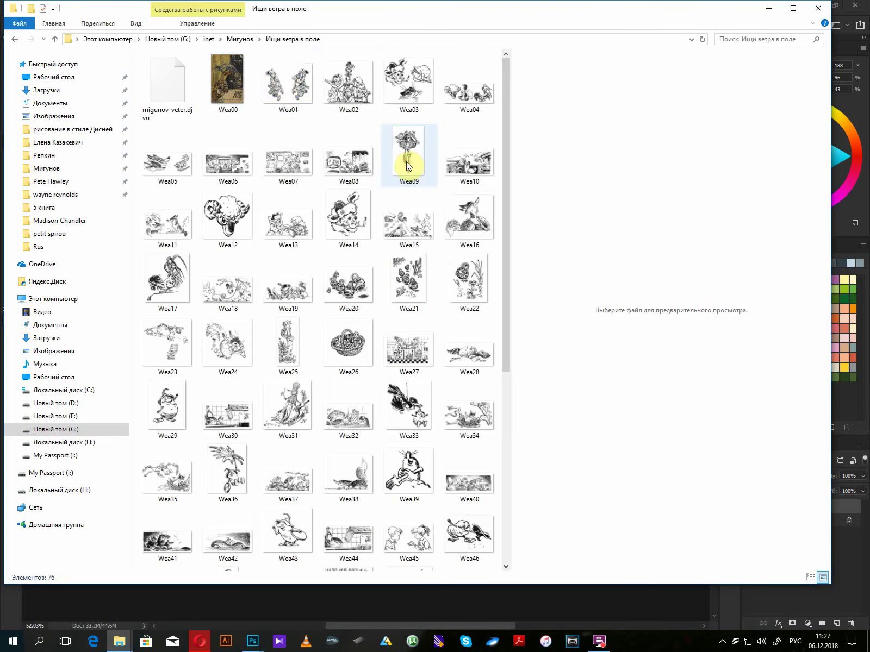
- Preview the ink illustrations Wea01 through Wea07 one after another
click(288, 80)
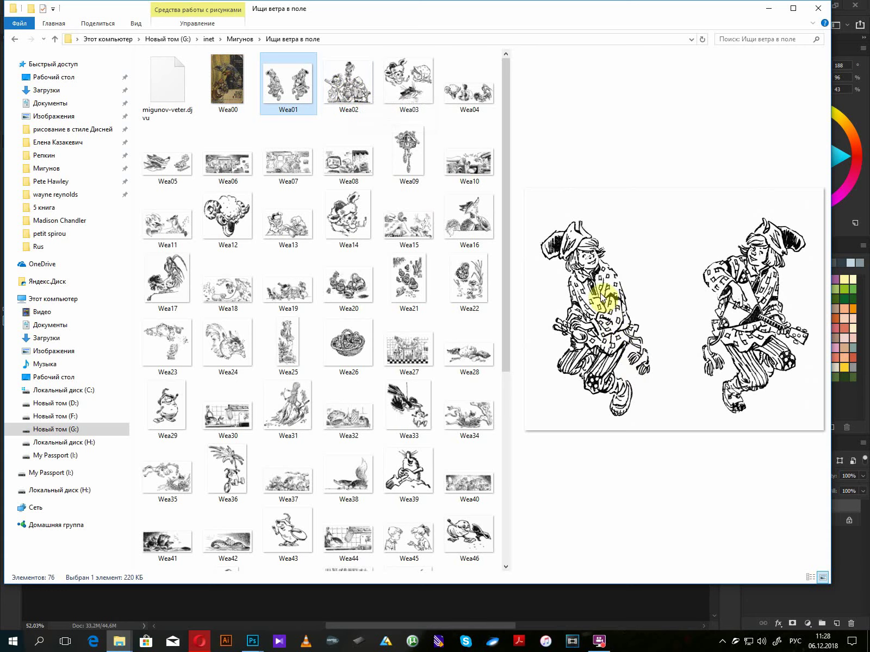
click(367, 111)
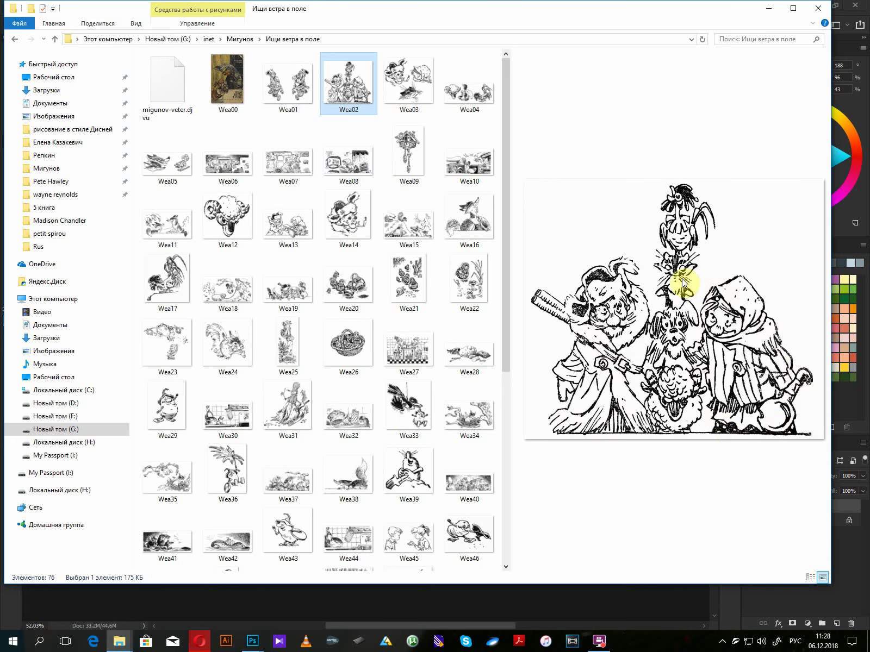
click(428, 99)
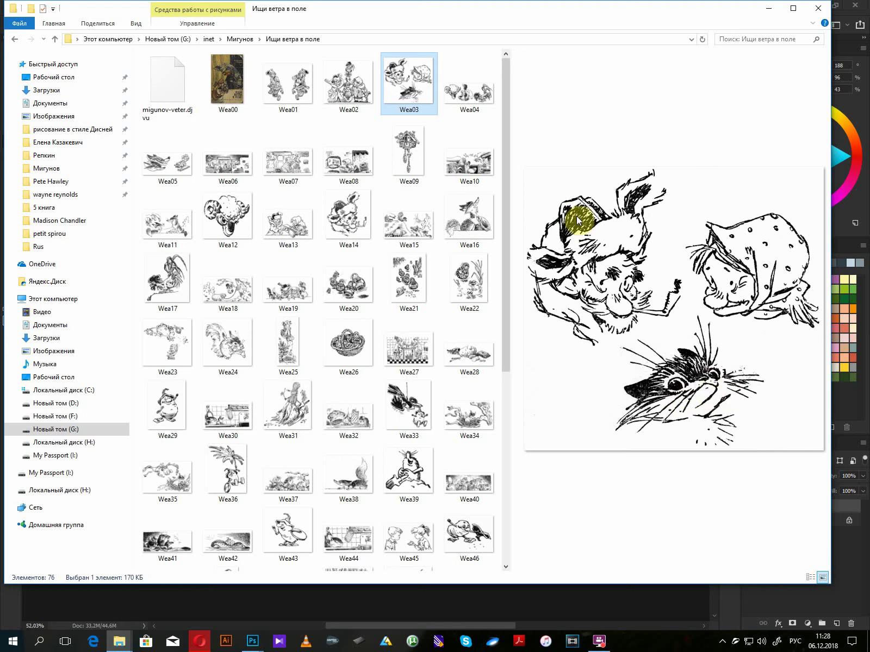
click(485, 93)
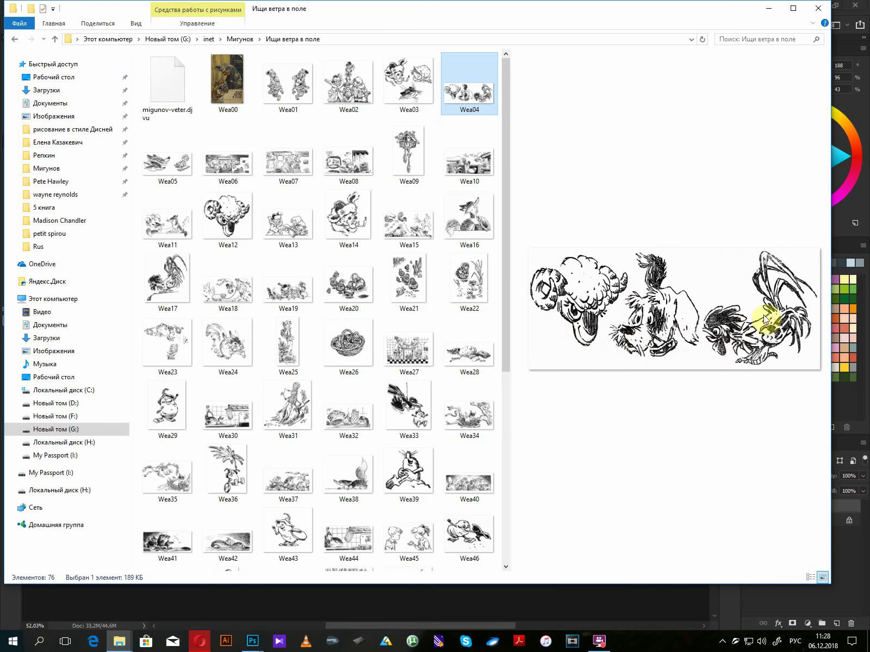
click(171, 166)
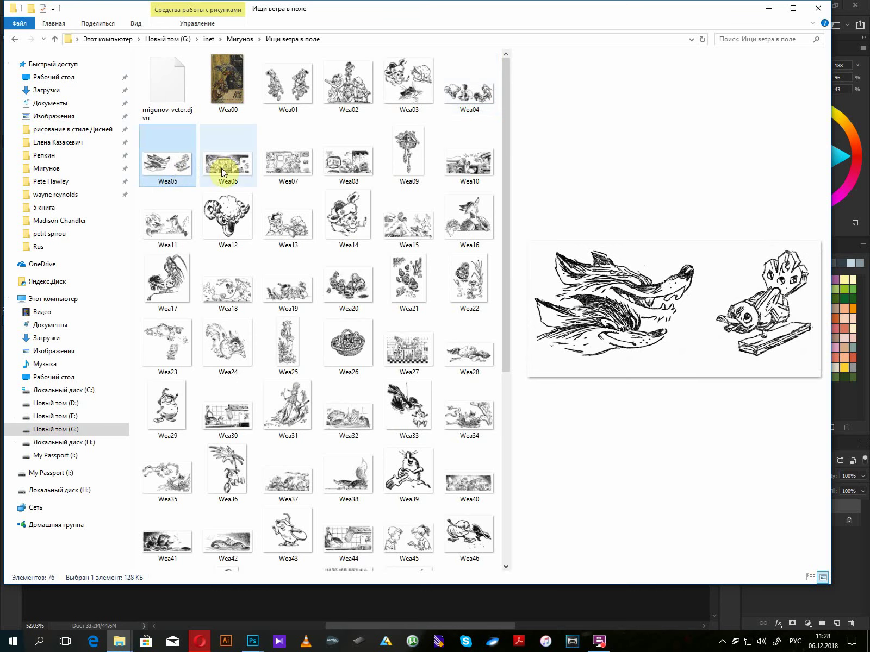
click(222, 168)
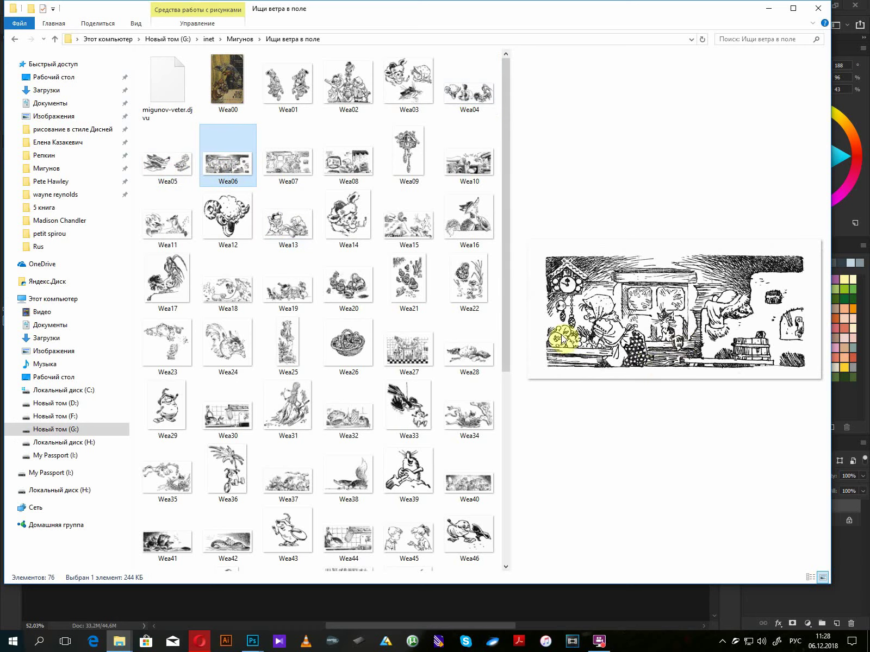
click(288, 164)
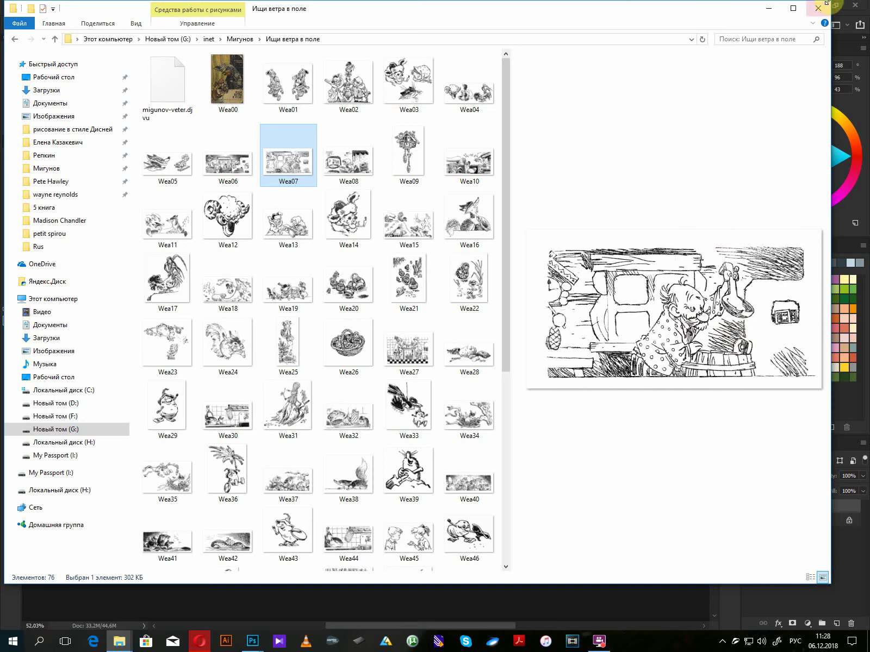
- Close both illustration folder windows and refine the forward hand of the small running figure below the large character's shoes
click(818, 9)
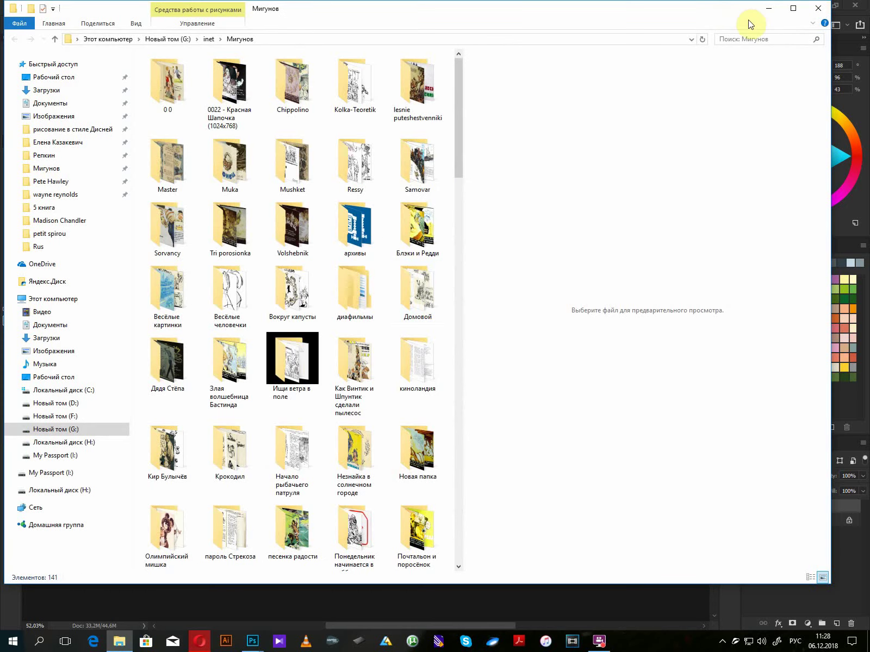
click(821, 10)
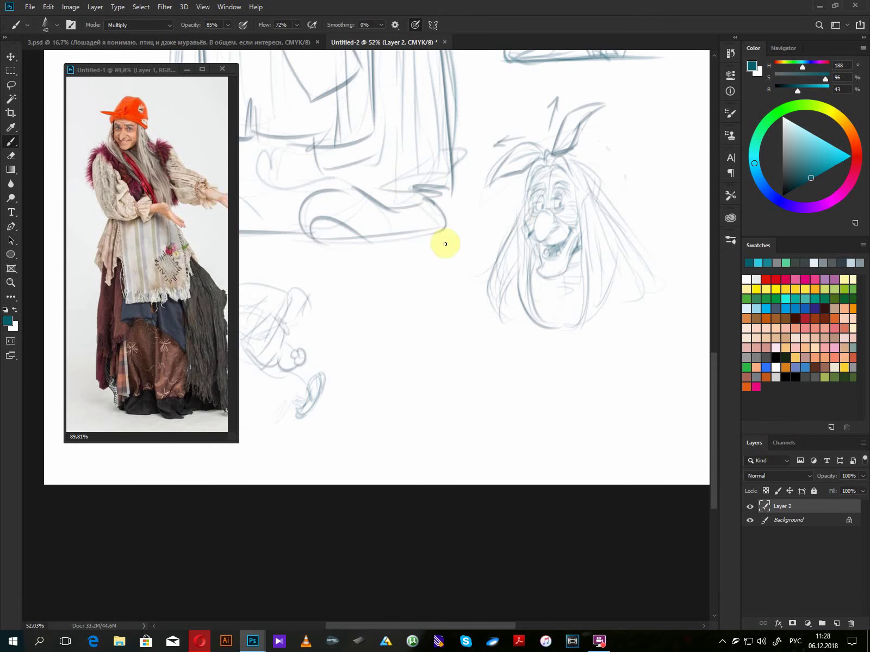
drag(361, 361, 530, 346)
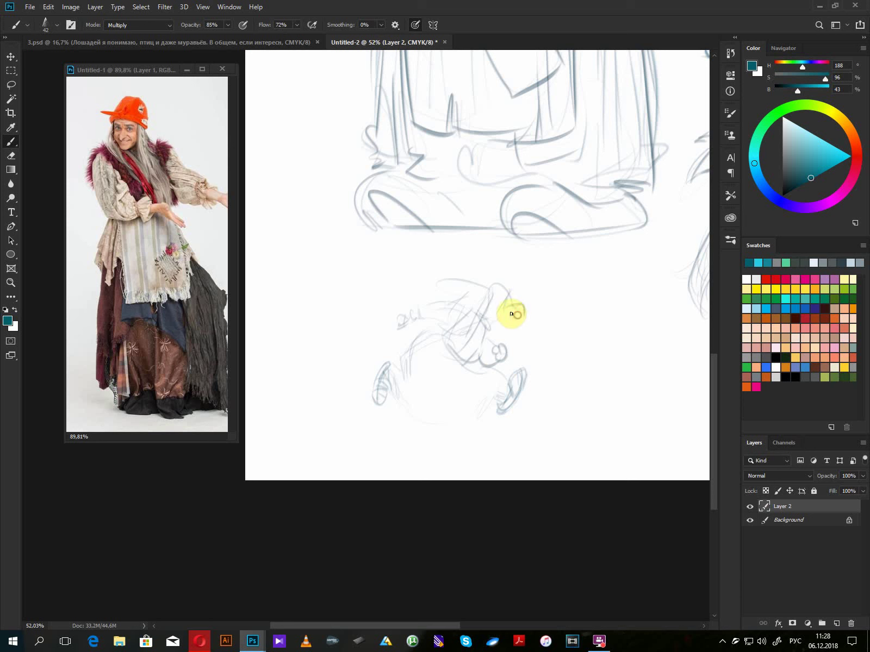
drag(513, 330, 499, 324)
drag(497, 322, 514, 330)
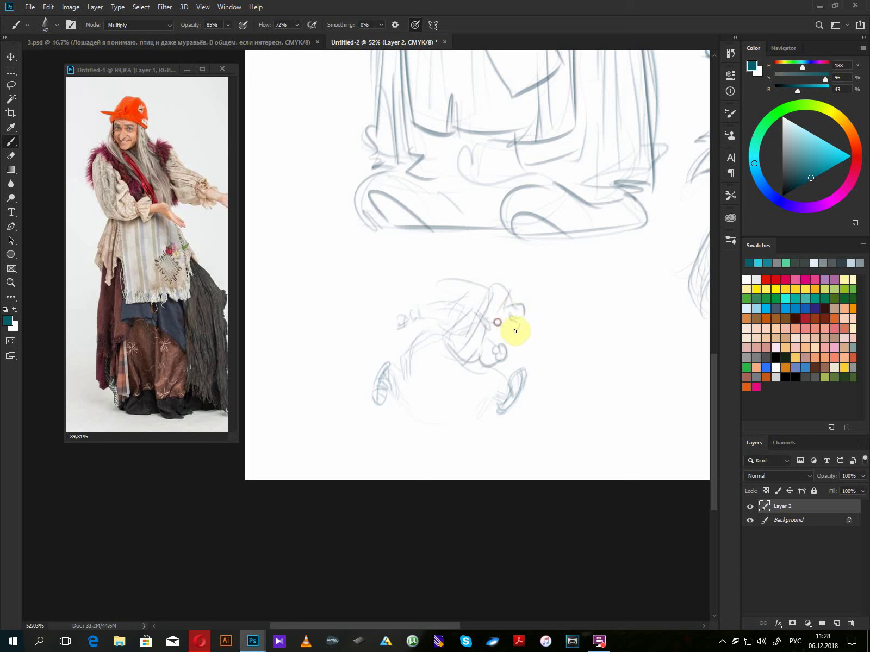
- Add the scarf knot, flowing hair, arms and rounded skirt outline to the small running figure
mouse_move(507, 287)
mouse_down()
mouse_move(498, 271)
mouse_move(470, 270)
mouse_move(504, 289)
mouse_move(530, 266)
mouse_move(505, 285)
mouse_move(520, 262)
mouse_move(534, 266)
mouse_move(523, 273)
mouse_move(527, 253)
mouse_move(478, 259)
mouse_up()
click(495, 284)
mouse_move(431, 283)
mouse_down()
mouse_move(424, 292)
mouse_move(457, 299)
mouse_up()
mouse_move(446, 340)
mouse_down()
mouse_move(406, 370)
mouse_move(416, 421)
mouse_move(475, 406)
mouse_move(496, 382)
mouse_move(409, 385)
mouse_move(483, 336)
mouse_move(486, 354)
mouse_move(483, 330)
mouse_move(500, 346)
mouse_move(504, 299)
mouse_move(484, 333)
mouse_move(481, 326)
mouse_move(509, 296)
mouse_move(520, 315)
mouse_move(539, 305)
mouse_up()
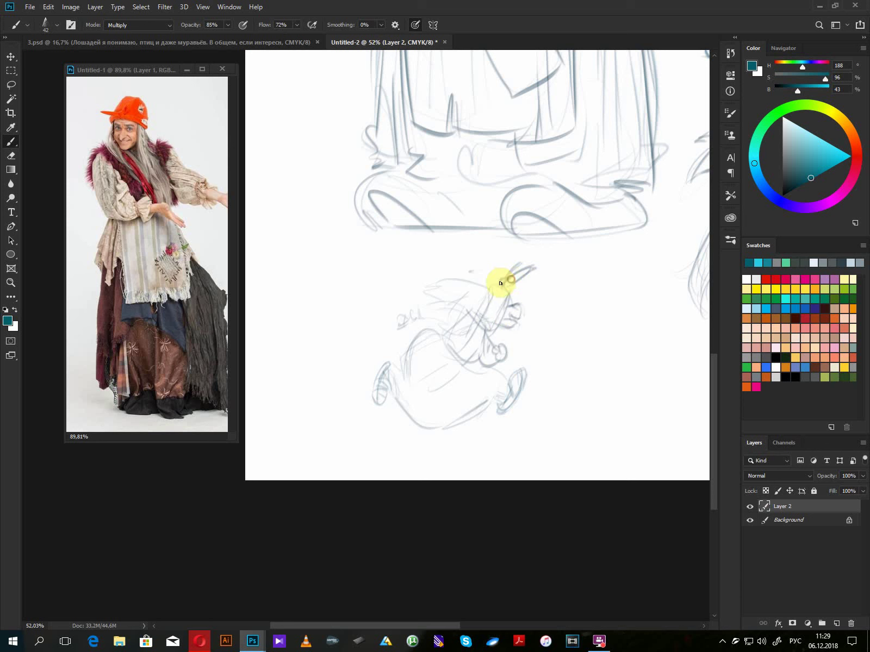
mouse_move(484, 289)
mouse_down()
mouse_move(470, 277)
mouse_move(430, 302)
mouse_move(496, 292)
mouse_move(474, 305)
mouse_move(469, 285)
mouse_move(453, 286)
mouse_move(431, 316)
mouse_move(459, 298)
mouse_move(464, 326)
mouse_move(399, 315)
mouse_up()
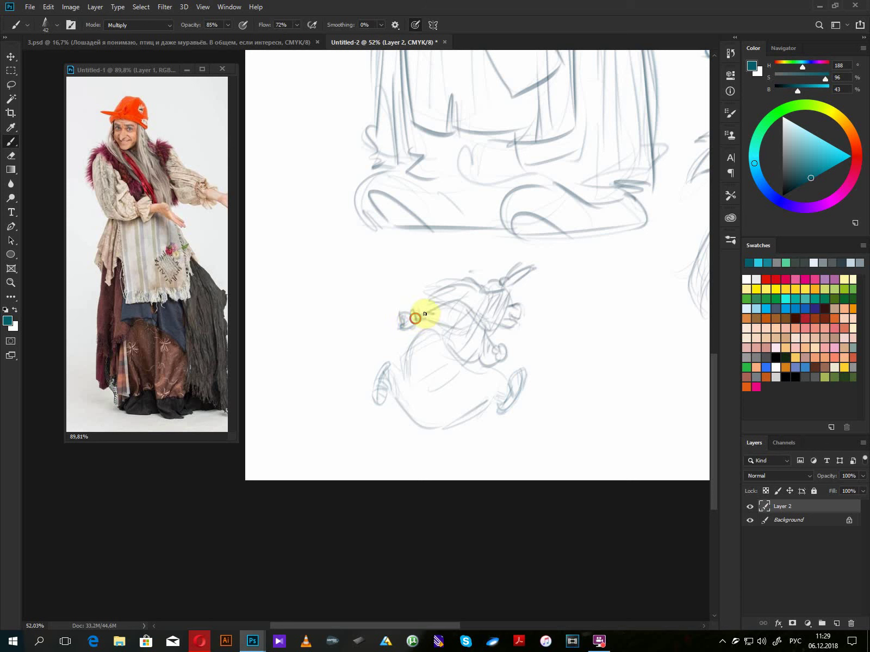
drag(424, 314, 435, 320)
drag(501, 343, 491, 353)
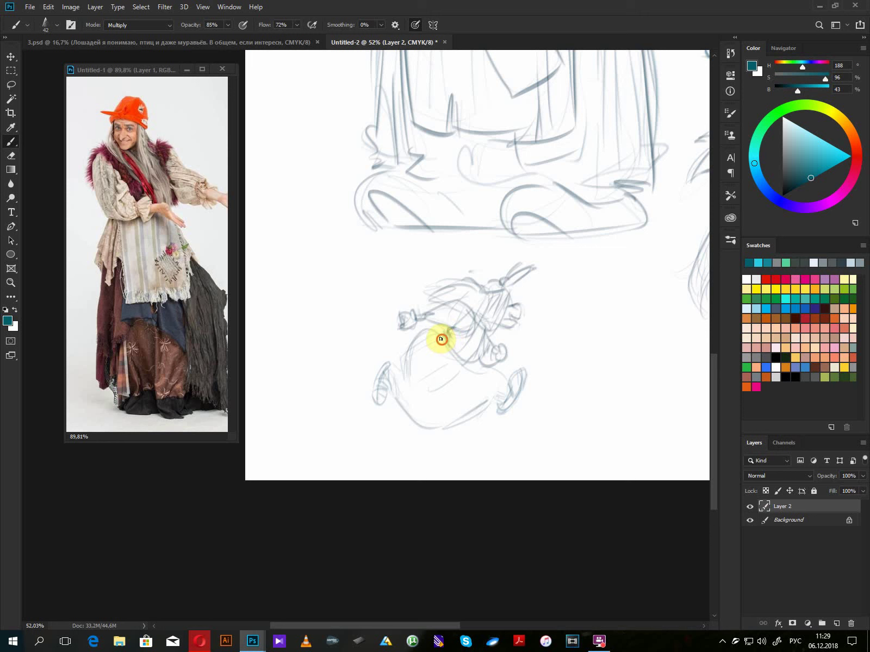
- Sketch the apron and the fold lines of the skirt on the small running figure
drag(449, 357, 445, 403)
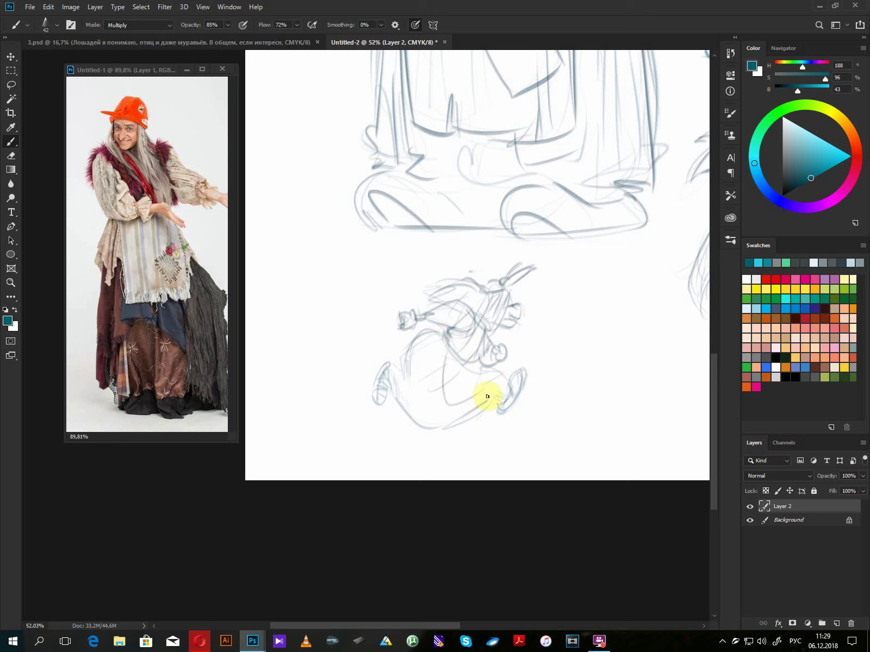
mouse_move(420, 343)
mouse_down()
mouse_move(397, 363)
mouse_move(406, 427)
mouse_move(464, 427)
mouse_move(497, 384)
mouse_move(472, 418)
mouse_move(491, 386)
mouse_move(442, 414)
mouse_up()
mouse_move(455, 376)
mouse_down()
mouse_move(458, 398)
mouse_move(468, 398)
mouse_move(508, 370)
mouse_up()
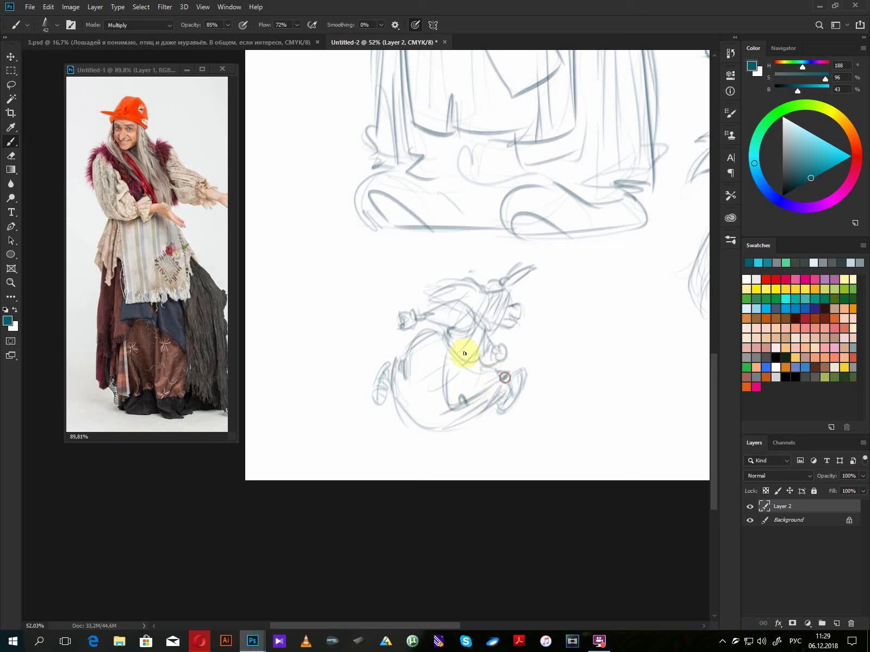
mouse_move(437, 362)
mouse_down()
mouse_move(436, 377)
mouse_move(457, 368)
mouse_up()
mouse_move(466, 363)
mouse_down()
mouse_move(466, 373)
mouse_move(472, 351)
mouse_up()
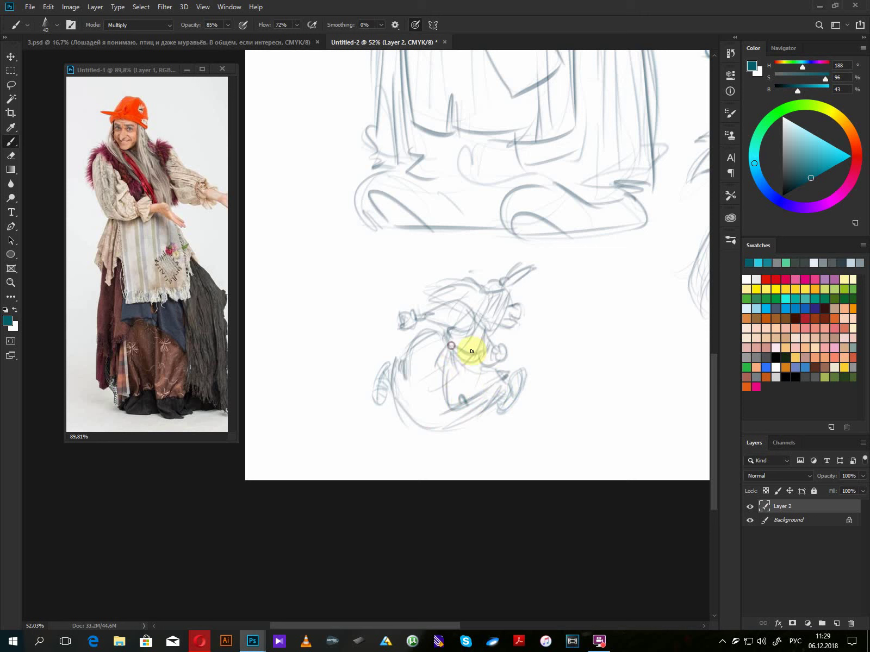
- Lasso the small running figure and move it left, closer to the canvas edge
drag(623, 402, 266, 396)
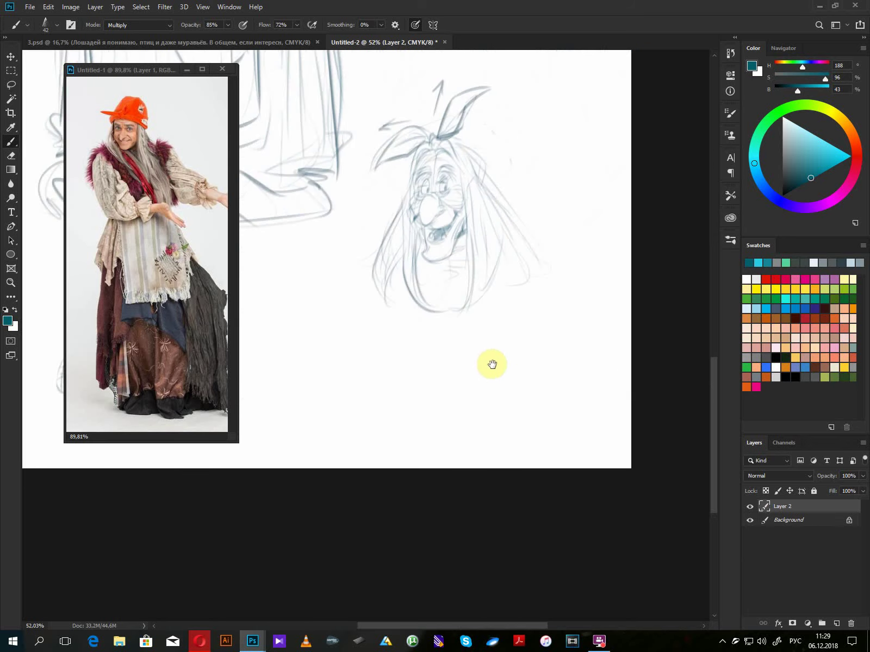
mouse_move(505, 355)
mouse_down()
mouse_move(423, 348)
mouse_move(598, 370)
mouse_move(625, 384)
mouse_up()
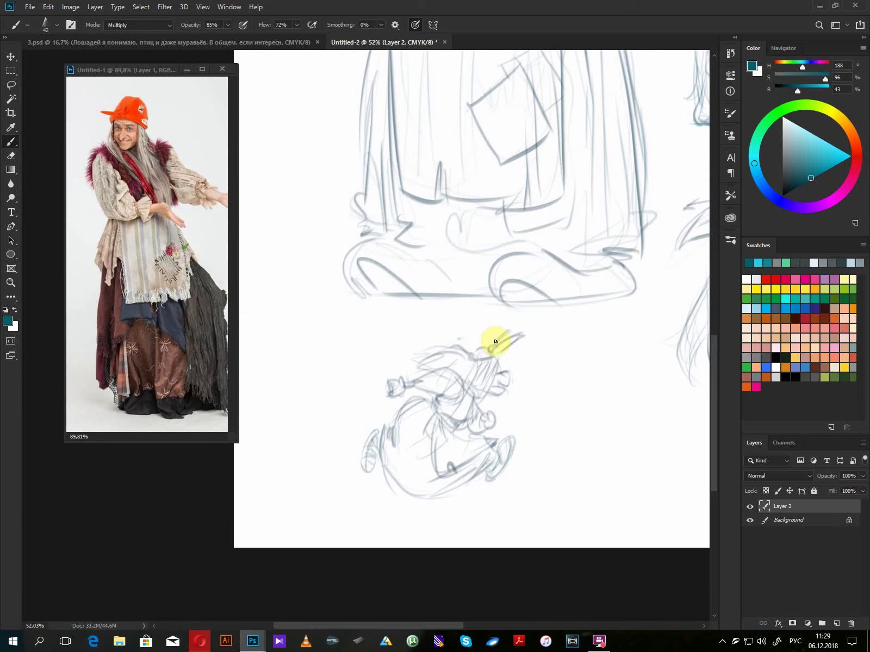
key(l)
mouse_move(544, 330)
mouse_down()
mouse_move(419, 333)
mouse_move(465, 518)
mouse_move(575, 432)
mouse_move(532, 335)
mouse_up()
mouse_move(471, 413)
mouse_down()
mouse_move(446, 428)
mouse_move(378, 429)
mouse_up()
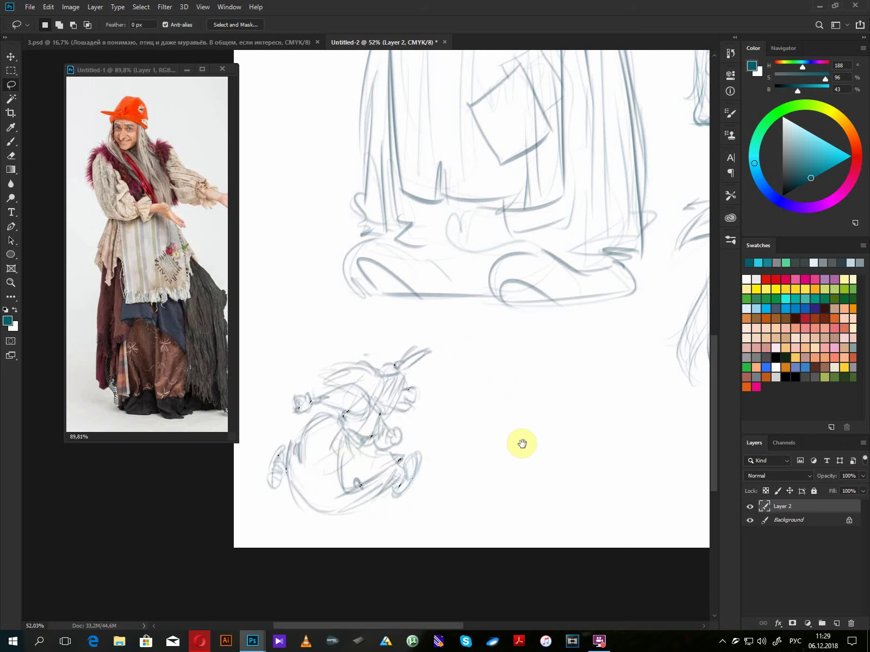
drag(522, 444, 445, 357)
click(600, 642)
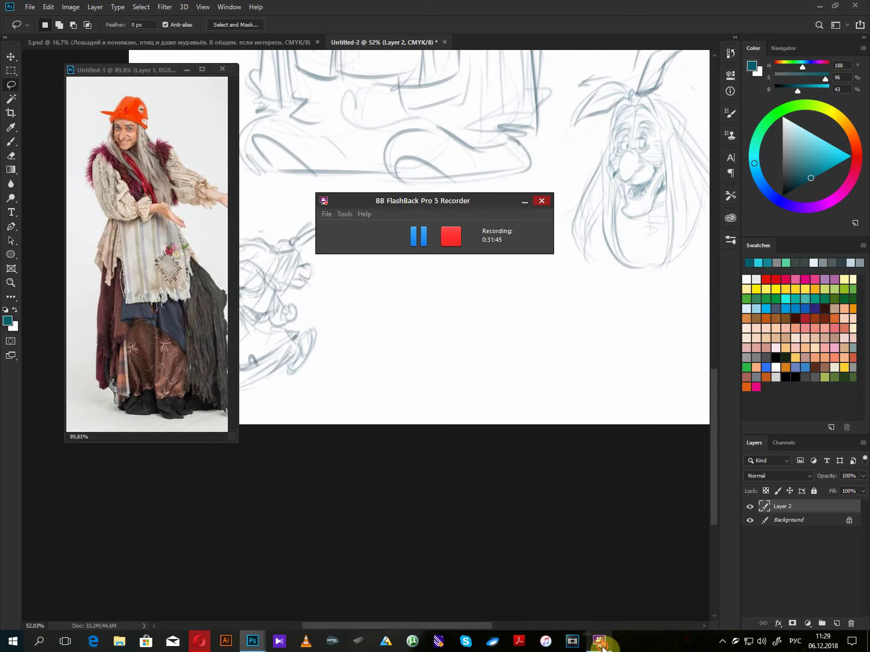
click(524, 204)
- Strengthen the running figure's hair and headband, and redraw the scarf ends so they fly backward
mouse_move(477, 310)
mouse_down()
mouse_move(516, 370)
mouse_move(631, 322)
mouse_up()
key(b)
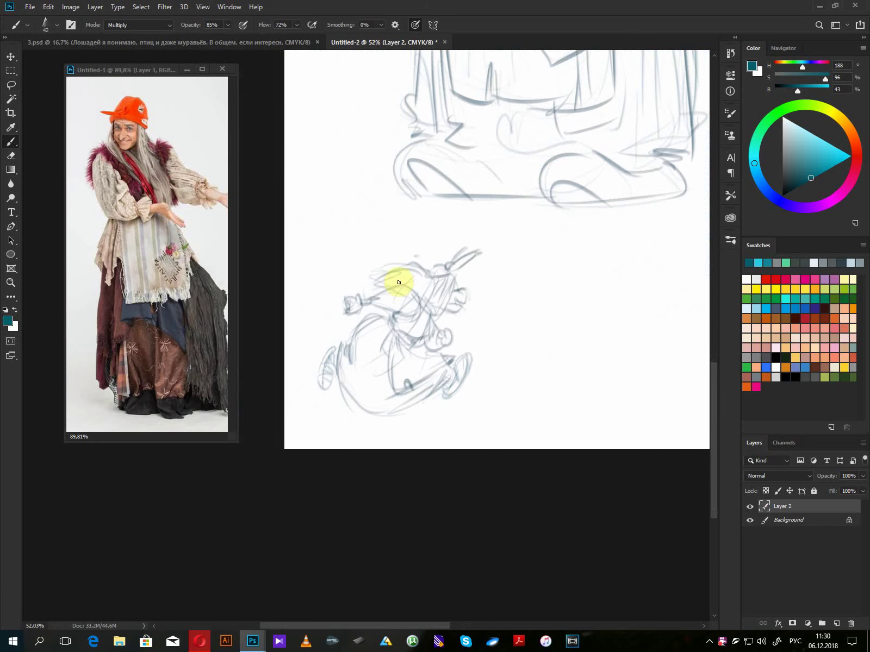
mouse_move(385, 290)
mouse_down()
mouse_move(405, 267)
mouse_move(451, 261)
mouse_move(443, 277)
mouse_move(427, 270)
mouse_move(463, 258)
mouse_move(464, 266)
mouse_move(478, 252)
mouse_move(460, 255)
mouse_move(474, 245)
mouse_move(455, 256)
mouse_move(484, 251)
mouse_move(449, 265)
mouse_up()
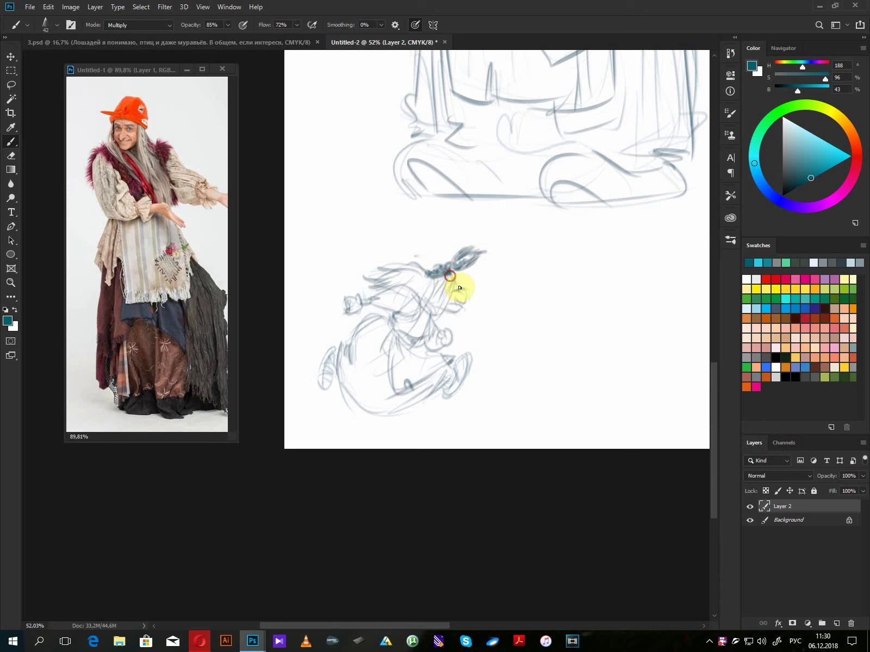
mouse_move(465, 256)
mouse_down()
mouse_move(464, 264)
mouse_move(486, 242)
mouse_up()
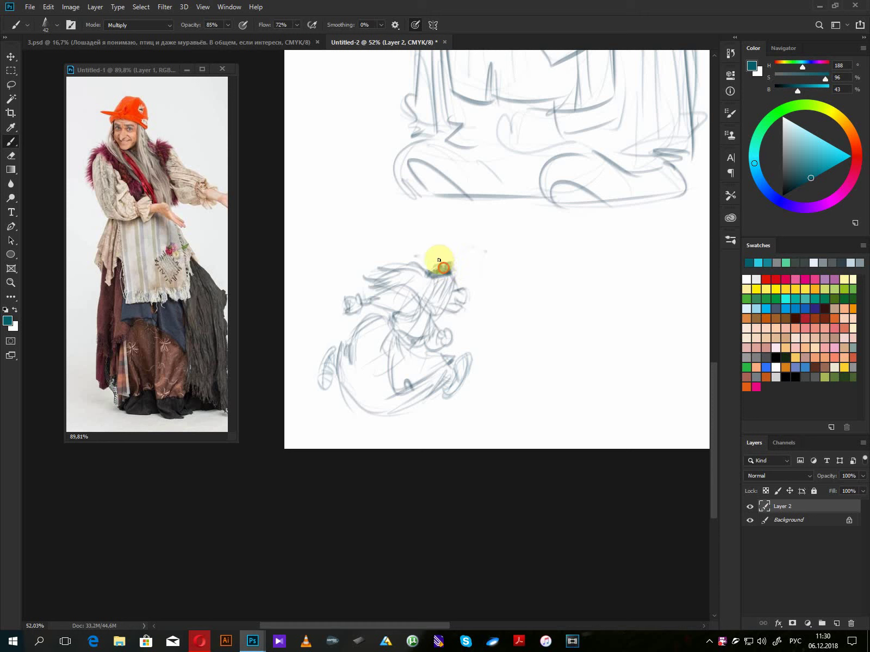
mouse_move(414, 255)
mouse_down()
mouse_move(431, 251)
mouse_move(437, 261)
mouse_up()
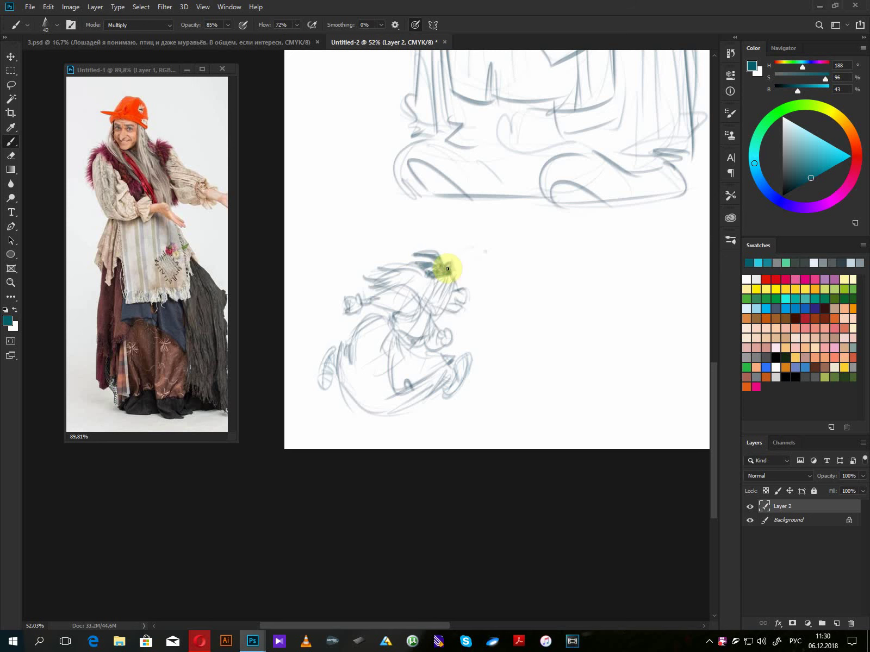
- Rough in the rounded body, skirt hem and kicked-up rear foot of a second running figure below the portrait head
drag(621, 369, 475, 378)
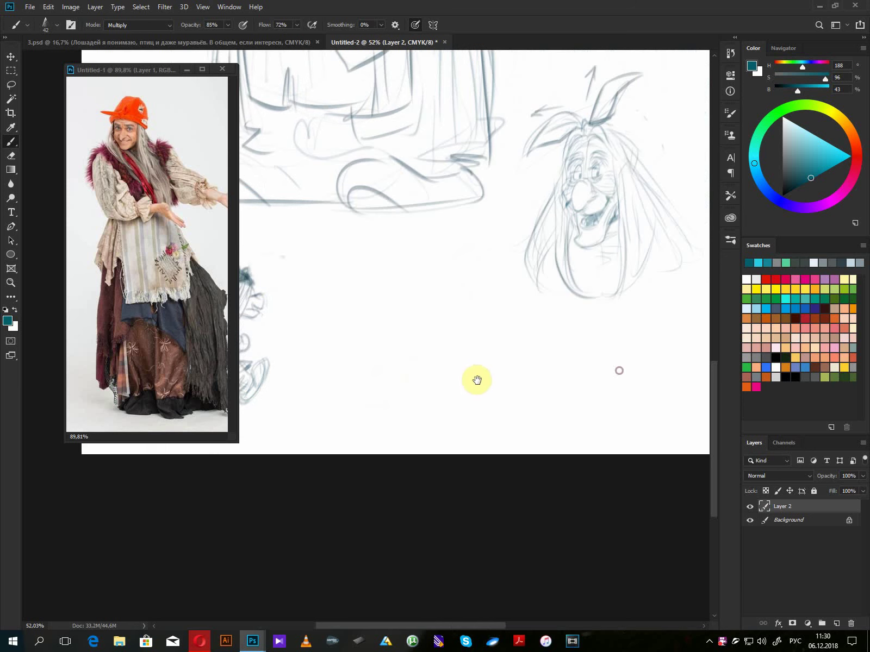
drag(422, 284, 378, 341)
drag(475, 312, 483, 333)
mouse_move(381, 344)
mouse_down()
mouse_move(397, 371)
mouse_move(478, 348)
mouse_move(474, 356)
mouse_up()
mouse_move(474, 336)
mouse_down()
mouse_move(487, 313)
mouse_move(482, 338)
mouse_up()
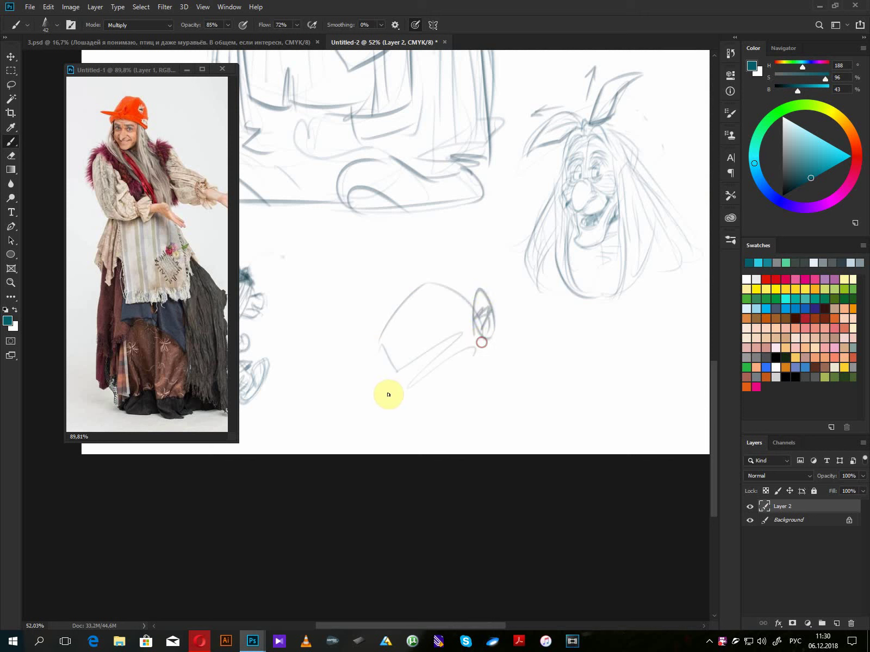
- Add the front foot, dark skirt underside, blown-back hair and face of the second running figure
mouse_move(378, 380)
mouse_down()
mouse_move(421, 387)
mouse_move(403, 391)
mouse_up()
mouse_move(384, 339)
mouse_down()
mouse_move(391, 370)
mouse_move(398, 305)
mouse_move(375, 256)
mouse_move(408, 278)
mouse_move(366, 329)
mouse_move(386, 344)
mouse_move(421, 306)
mouse_move(378, 305)
mouse_move(392, 294)
mouse_move(420, 299)
mouse_move(360, 308)
mouse_move(402, 275)
mouse_move(400, 254)
mouse_move(410, 334)
mouse_move(402, 390)
mouse_move(462, 368)
mouse_move(468, 327)
mouse_move(469, 374)
mouse_up()
mouse_move(423, 392)
mouse_down()
mouse_move(465, 350)
mouse_move(477, 296)
mouse_move(480, 333)
mouse_move(485, 326)
mouse_move(480, 300)
mouse_move(466, 295)
mouse_move(437, 330)
mouse_move(462, 292)
mouse_move(394, 365)
mouse_move(389, 392)
mouse_move(403, 394)
mouse_move(393, 382)
mouse_move(394, 394)
mouse_move(466, 330)
mouse_move(447, 379)
mouse_move(435, 300)
mouse_move(406, 289)
mouse_move(394, 255)
mouse_move(411, 253)
mouse_up()
drag(394, 266, 421, 254)
drag(369, 288, 365, 325)
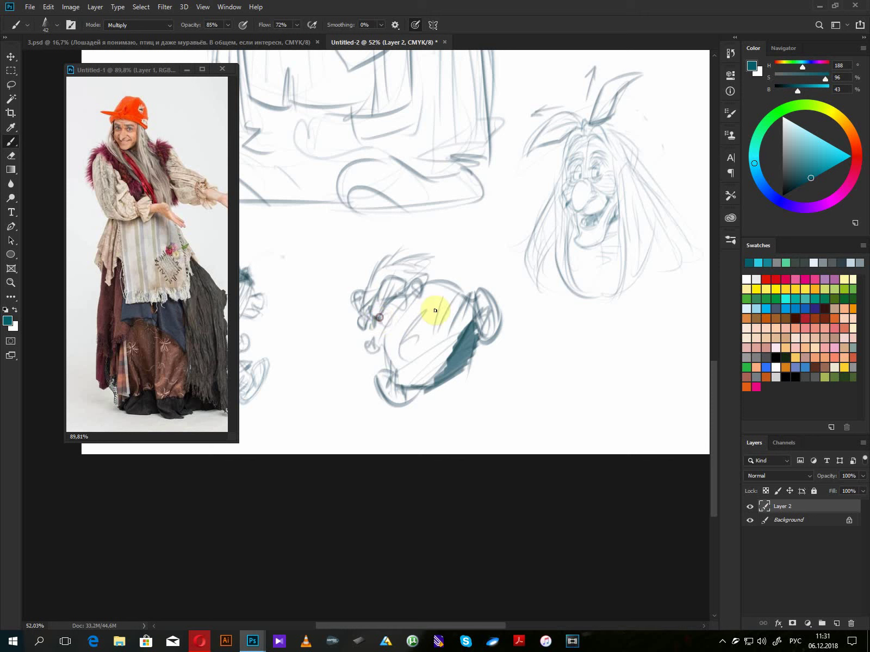
- Draw skirt folds and pointed scarf ends above the forehead of the second running figure
mouse_move(381, 306)
mouse_down()
mouse_move(416, 284)
mouse_move(428, 347)
mouse_move(425, 329)
mouse_up()
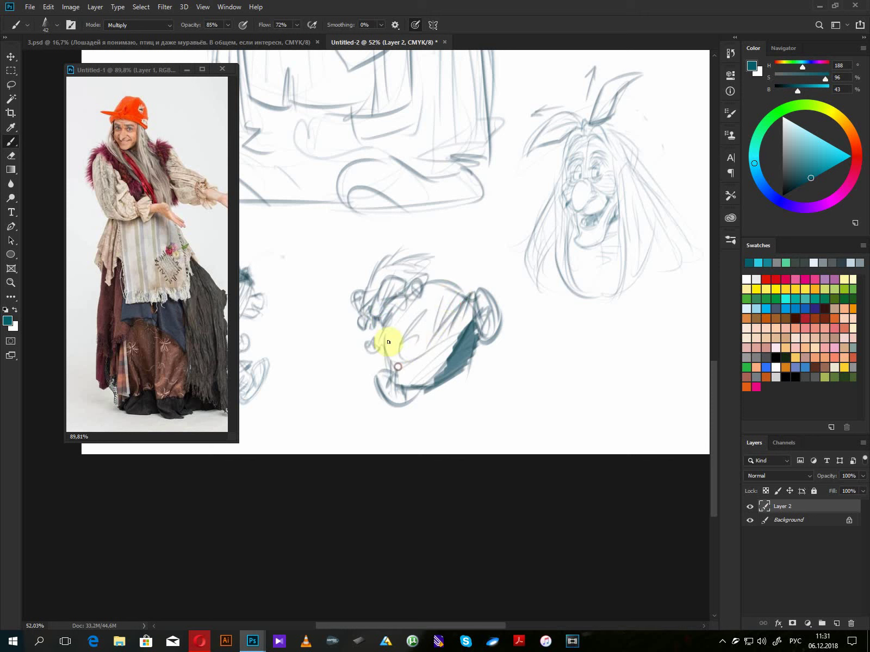
drag(374, 343, 401, 379)
drag(356, 295, 356, 266)
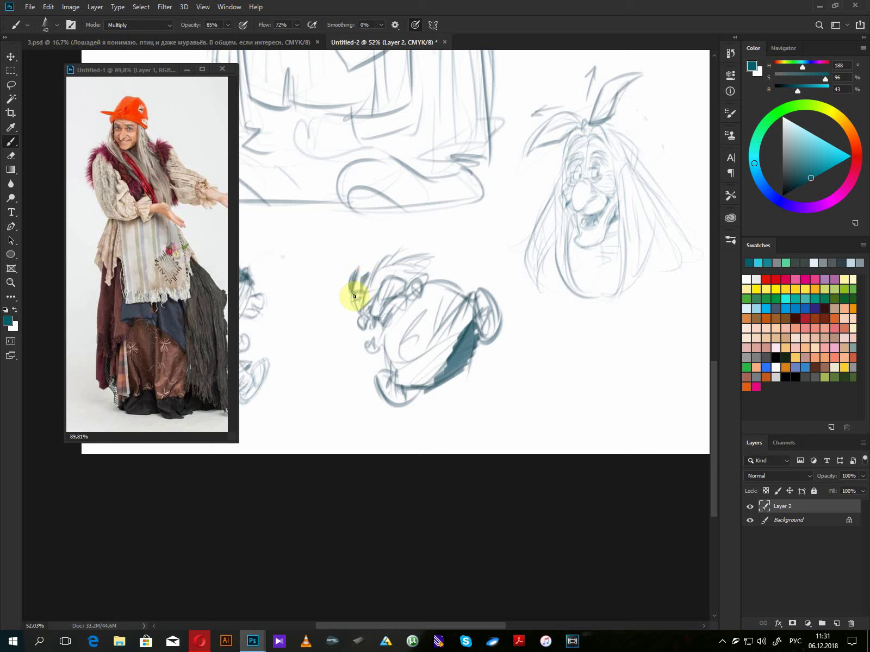
drag(362, 294, 365, 281)
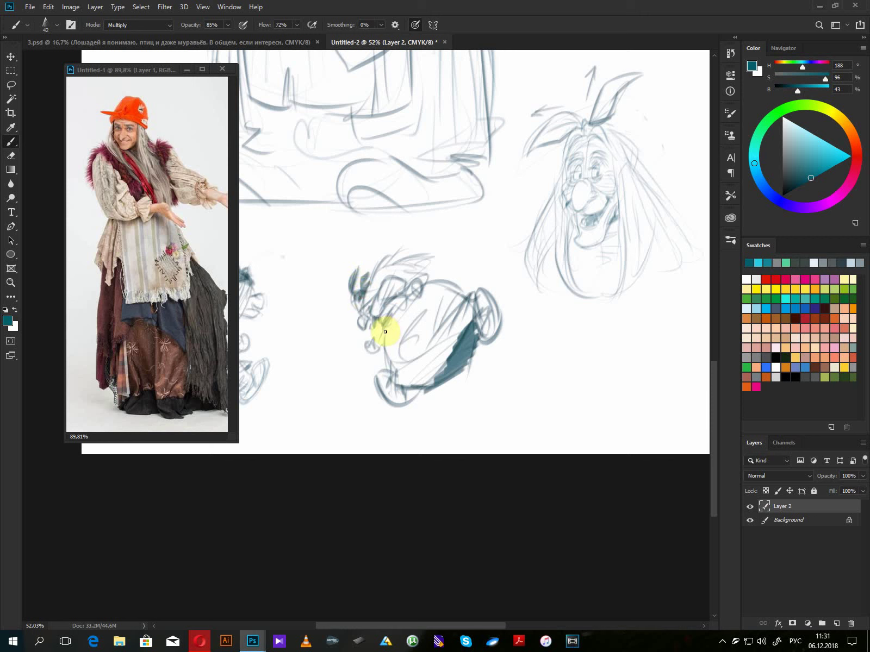
mouse_move(384, 331)
mouse_down()
mouse_move(430, 272)
mouse_move(463, 273)
mouse_up()
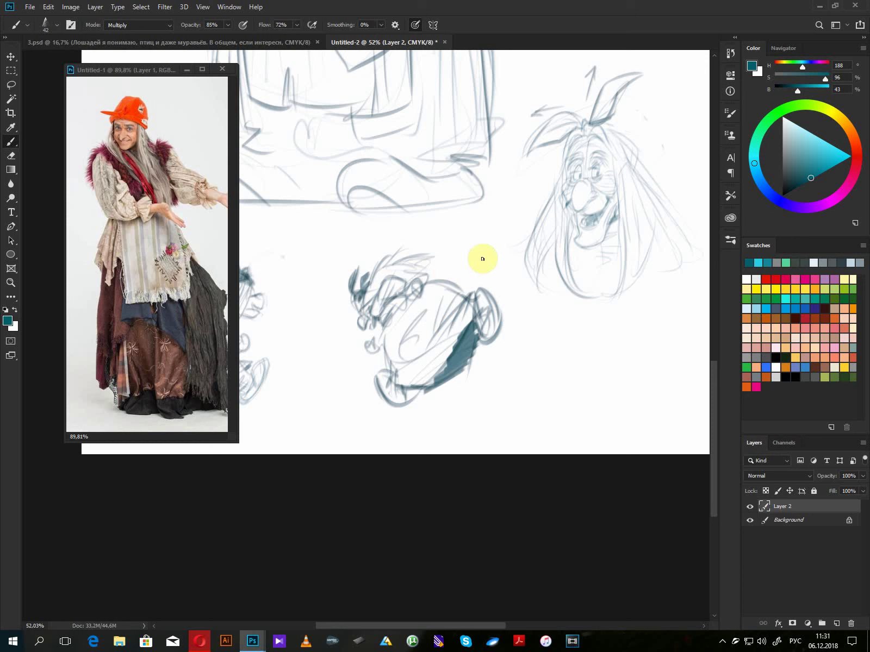
- Darken both hands of the second running figure with short strokes
mouse_move(426, 279)
mouse_down()
mouse_move(418, 297)
mouse_move(430, 248)
mouse_up()
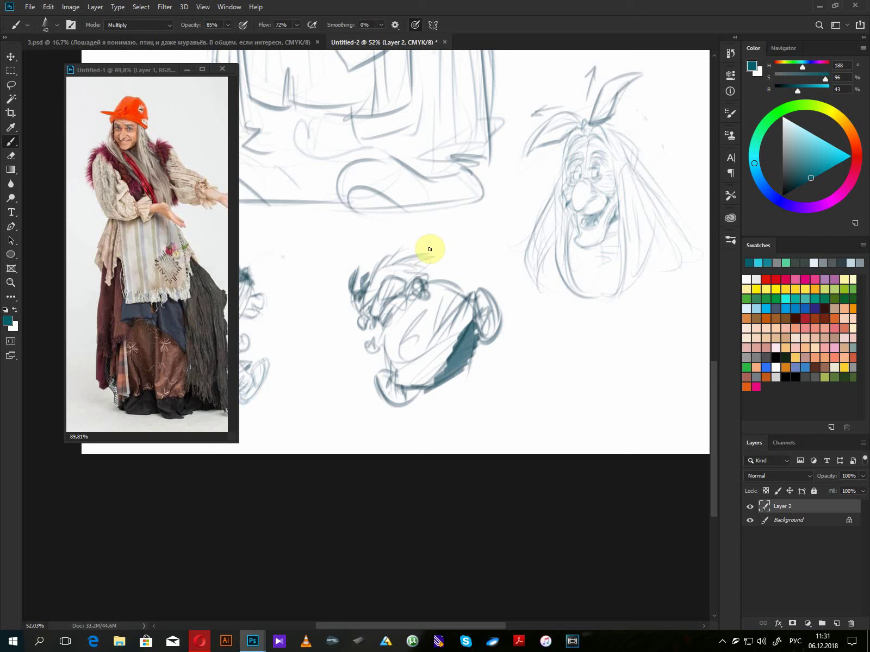
mouse_move(430, 249)
mouse_down()
mouse_move(432, 291)
mouse_move(424, 284)
mouse_up()
mouse_move(416, 294)
mouse_down()
mouse_move(431, 278)
mouse_move(408, 305)
mouse_up()
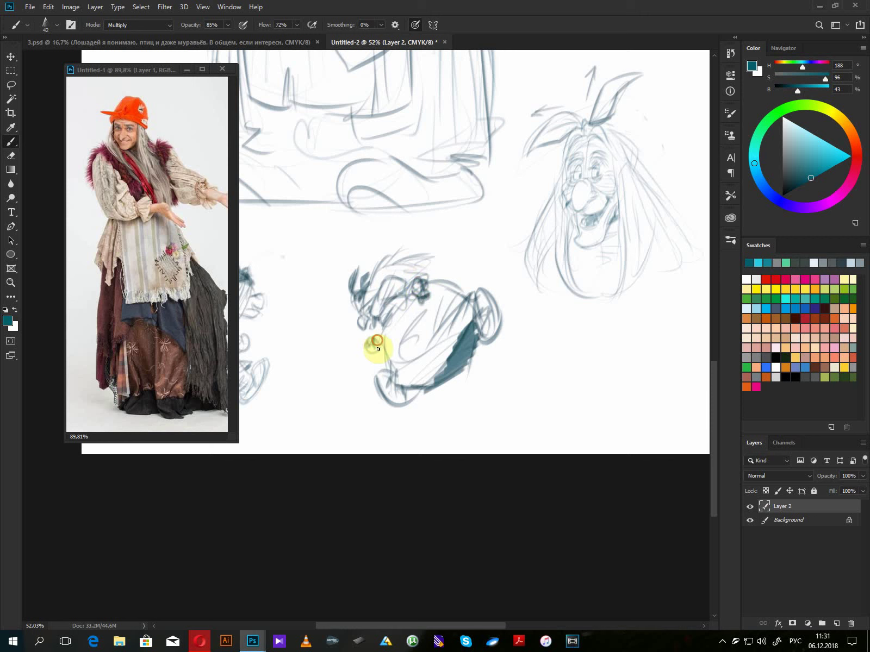
drag(378, 343, 377, 346)
- Sketch the ground beneath the second running figure with long, light strokes spreading out in perspective
drag(451, 374, 414, 404)
mouse_move(358, 409)
mouse_down()
mouse_move(446, 403)
mouse_move(459, 431)
mouse_move(625, 418)
mouse_up()
drag(435, 439, 626, 417)
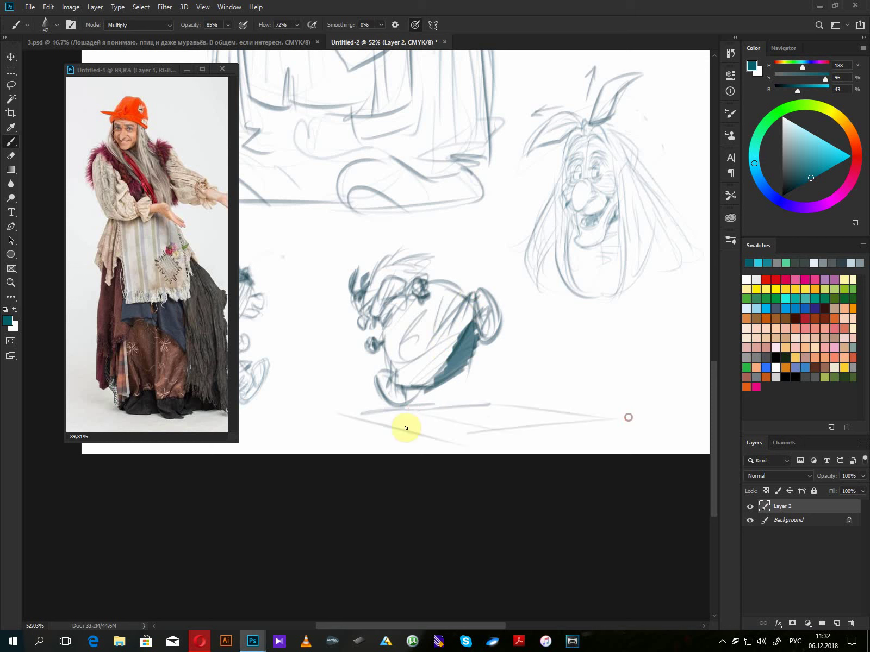
drag(389, 430, 528, 407)
mouse_move(348, 416)
mouse_down()
mouse_move(312, 438)
mouse_move(457, 412)
mouse_up()
drag(377, 411, 303, 455)
drag(331, 416, 237, 462)
drag(406, 417, 504, 472)
drag(515, 406, 602, 430)
drag(286, 423, 456, 408)
- Hatch a cast shadow under the second running figure and add dark touches along its skirt hem
drag(385, 416, 429, 418)
mouse_move(430, 420)
mouse_down()
mouse_move(487, 417)
mouse_move(385, 416)
mouse_move(458, 414)
mouse_move(479, 417)
mouse_move(473, 426)
mouse_move(512, 425)
mouse_move(417, 418)
mouse_move(386, 390)
mouse_move(408, 396)
mouse_move(389, 379)
mouse_move(376, 382)
mouse_move(386, 380)
mouse_move(379, 370)
mouse_move(377, 380)
mouse_move(408, 391)
mouse_move(392, 381)
mouse_move(431, 371)
mouse_up()
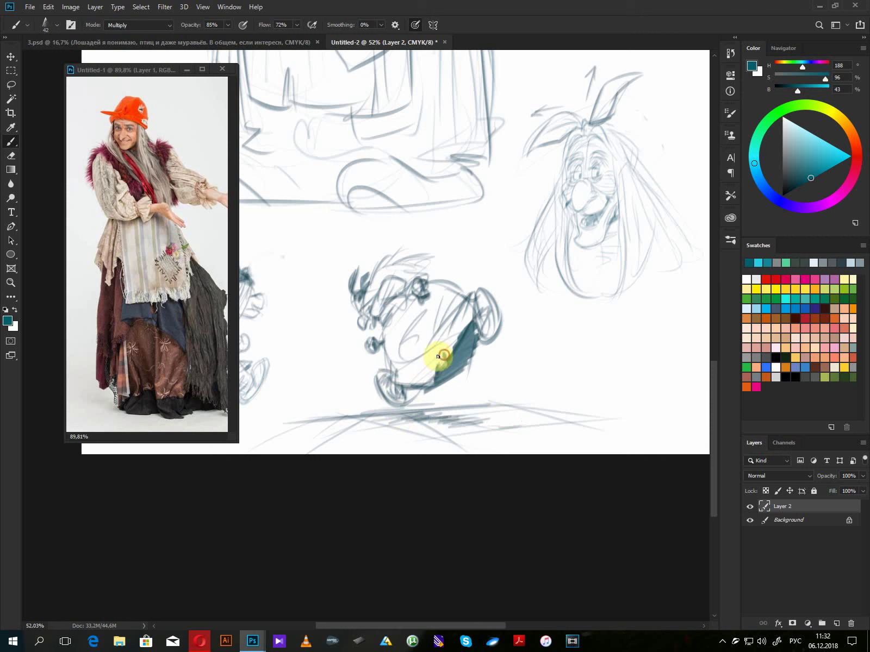
drag(423, 372, 459, 348)
- Return to the large main character and darken the hair strands framing both sides of its face
key(space)
drag(524, 343, 416, 529)
drag(485, 418, 528, 377)
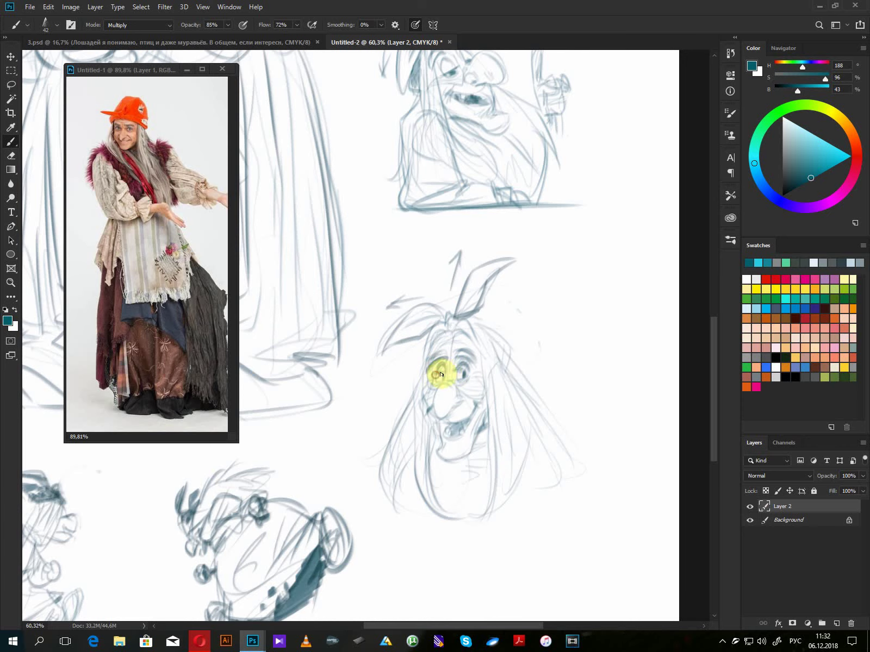
drag(348, 270, 609, 478)
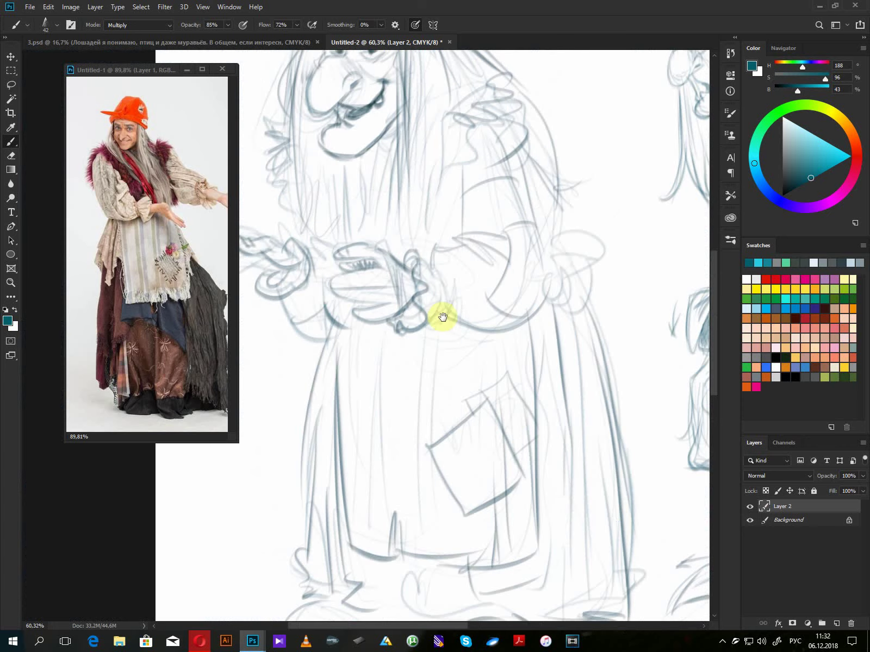
drag(443, 317, 469, 536)
drag(476, 358, 509, 351)
mouse_move(400, 353)
mouse_down()
mouse_move(427, 305)
mouse_move(382, 339)
mouse_move(355, 326)
mouse_move(404, 305)
mouse_move(384, 340)
mouse_move(403, 296)
mouse_up()
mouse_move(390, 308)
mouse_down()
mouse_move(360, 325)
mouse_move(402, 261)
mouse_move(353, 305)
mouse_move(362, 304)
mouse_move(325, 355)
mouse_move(368, 373)
mouse_move(406, 332)
mouse_move(411, 345)
mouse_move(434, 265)
mouse_move(418, 259)
mouse_move(426, 390)
mouse_move(428, 244)
mouse_move(442, 352)
mouse_move(427, 418)
mouse_move(406, 400)
mouse_move(406, 418)
mouse_move(424, 358)
mouse_move(428, 467)
mouse_move(446, 441)
mouse_move(471, 472)
mouse_move(464, 366)
mouse_move(491, 262)
mouse_move(474, 288)
mouse_move(479, 329)
mouse_move(477, 258)
mouse_up()
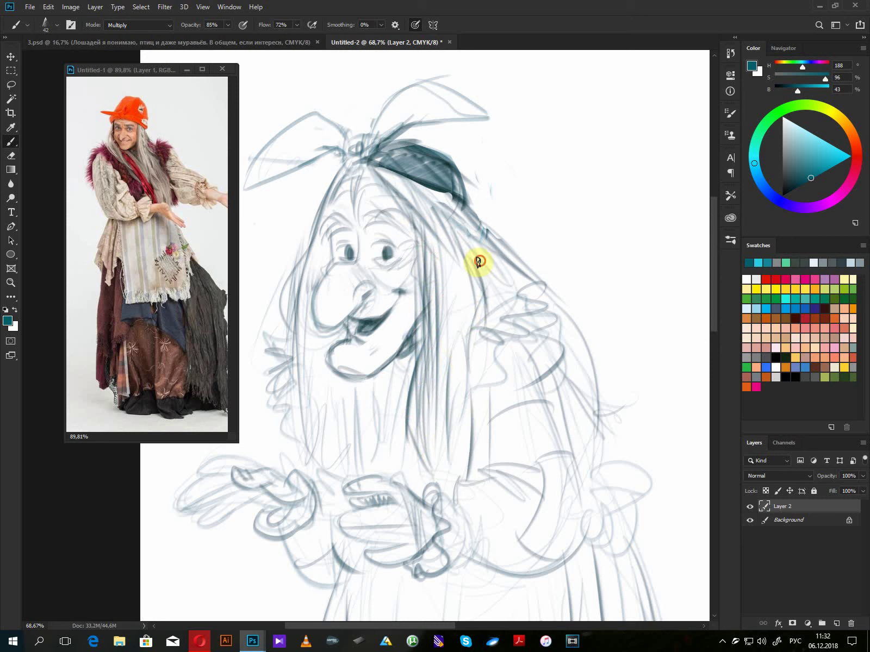
mouse_move(325, 197)
mouse_down()
mouse_move(294, 373)
mouse_move(327, 465)
mouse_up()
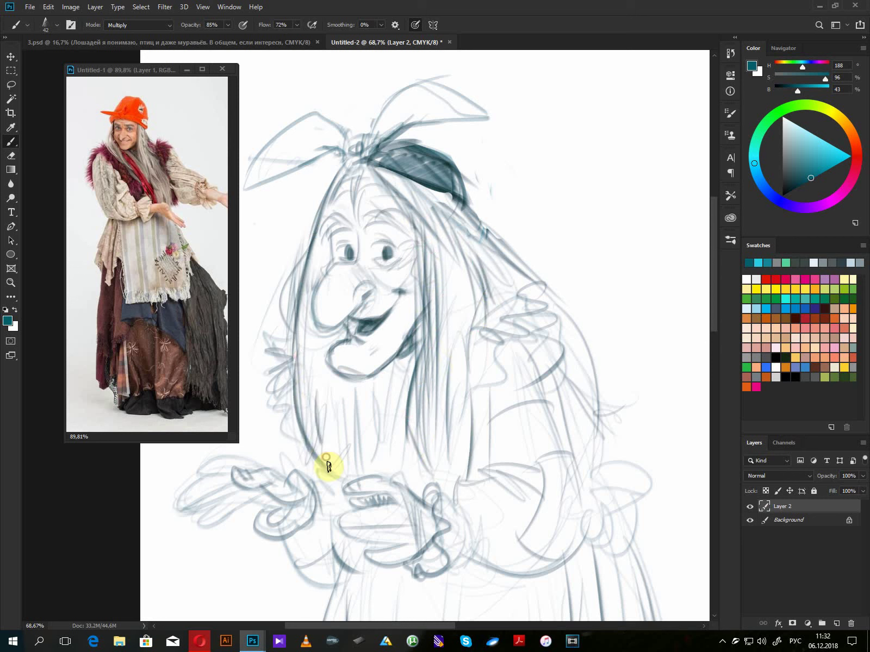
- Darken the main character's eyelashes, eyebrows, pupils and smiling mouth, and strengthen the hair at the parting
mouse_move(339, 265)
mouse_down()
mouse_move(357, 269)
mouse_move(354, 231)
mouse_move(336, 245)
mouse_move(352, 242)
mouse_move(330, 231)
mouse_move(358, 244)
mouse_move(317, 240)
mouse_move(328, 215)
mouse_move(348, 223)
mouse_up()
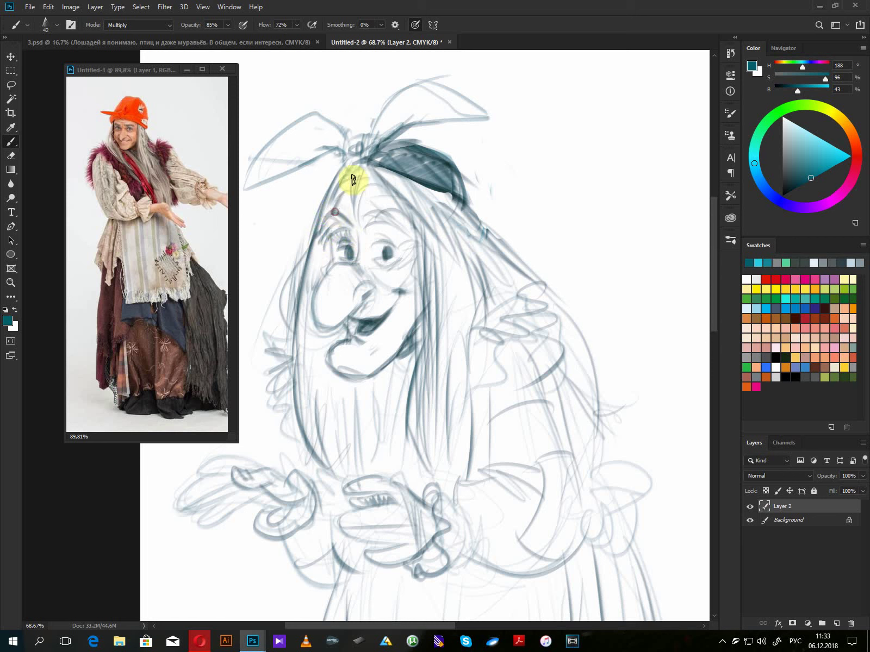
drag(356, 165, 347, 194)
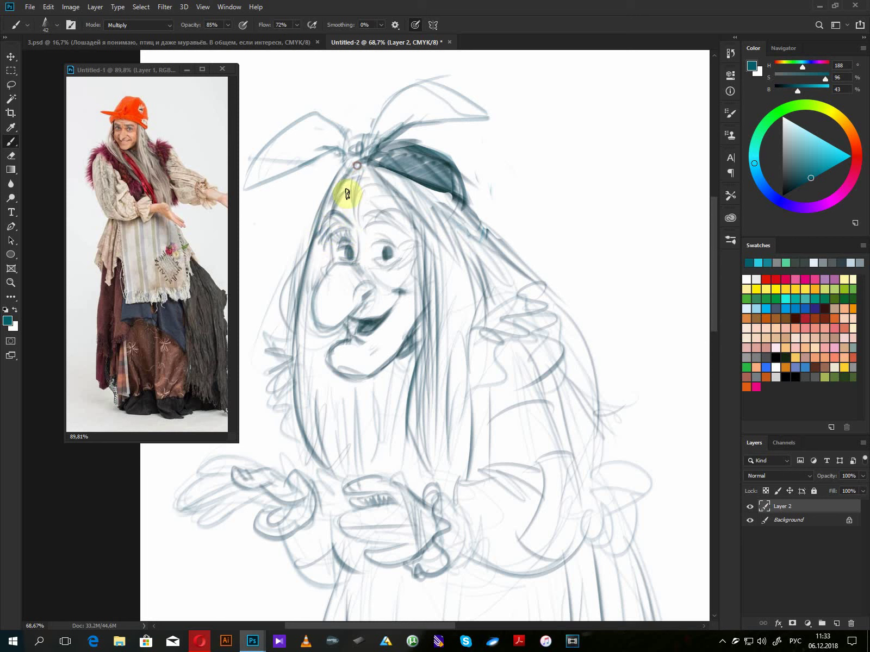
click(361, 164)
mouse_move(399, 201)
mouse_down()
mouse_move(368, 234)
mouse_move(390, 242)
mouse_move(373, 241)
mouse_move(378, 258)
mouse_move(392, 251)
mouse_move(365, 245)
mouse_move(390, 232)
mouse_move(373, 241)
mouse_move(384, 236)
mouse_move(384, 259)
mouse_move(397, 250)
mouse_move(384, 256)
mouse_move(398, 211)
mouse_move(371, 252)
mouse_move(337, 251)
mouse_move(401, 244)
mouse_up()
click(375, 247)
mouse_move(345, 267)
mouse_down()
mouse_move(324, 282)
mouse_move(314, 306)
mouse_move(323, 324)
mouse_move(347, 292)
mouse_move(348, 335)
mouse_move(342, 320)
mouse_move(375, 316)
mouse_move(360, 320)
mouse_move(404, 285)
mouse_move(408, 301)
mouse_move(407, 278)
mouse_move(402, 321)
mouse_move(422, 306)
mouse_move(399, 343)
mouse_move(418, 311)
mouse_move(415, 351)
mouse_up()
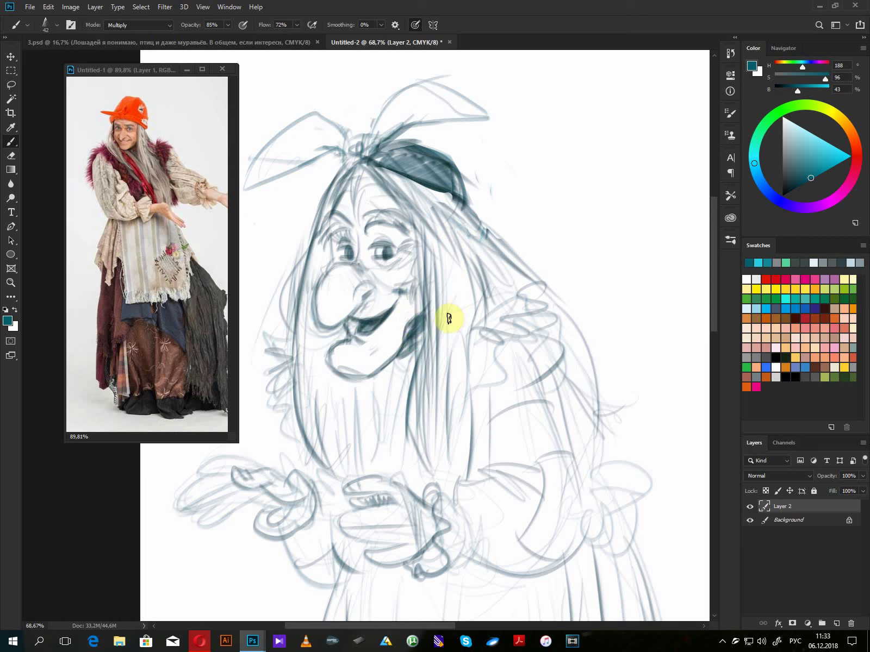
- Strengthen the outlines of the headscarf bow and knot and the hair strands beside the big character's face
drag(417, 209, 507, 323)
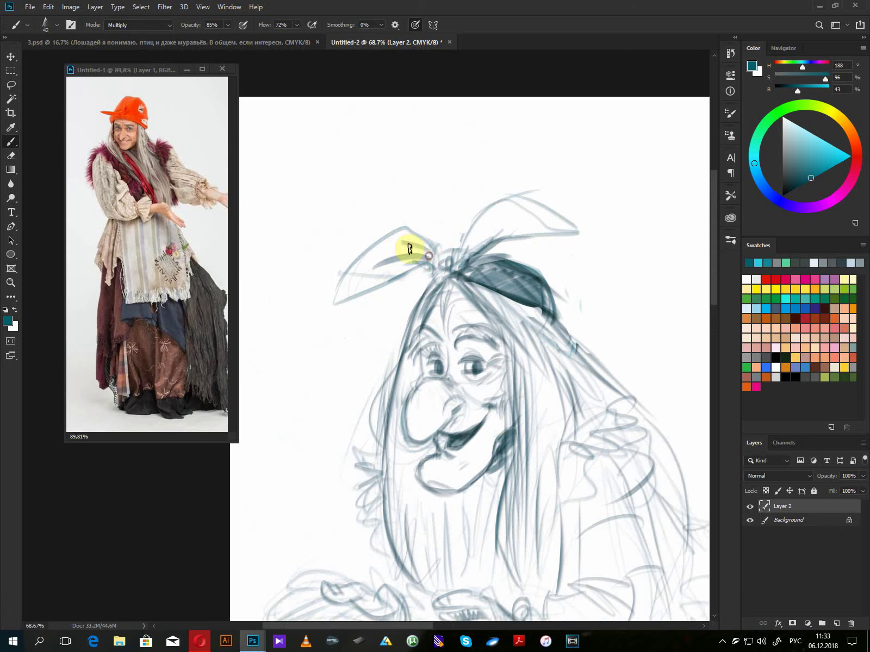
mouse_move(466, 246)
mouse_down()
mouse_move(457, 260)
mouse_move(442, 246)
mouse_move(435, 266)
mouse_move(450, 268)
mouse_move(369, 284)
mouse_move(413, 273)
mouse_move(330, 303)
mouse_move(404, 218)
mouse_move(418, 236)
mouse_move(470, 237)
mouse_move(454, 255)
mouse_move(490, 206)
mouse_move(589, 250)
mouse_move(522, 257)
mouse_move(577, 225)
mouse_move(484, 250)
mouse_move(421, 287)
mouse_move(554, 318)
mouse_move(576, 345)
mouse_up()
drag(425, 319, 405, 400)
drag(400, 357, 382, 420)
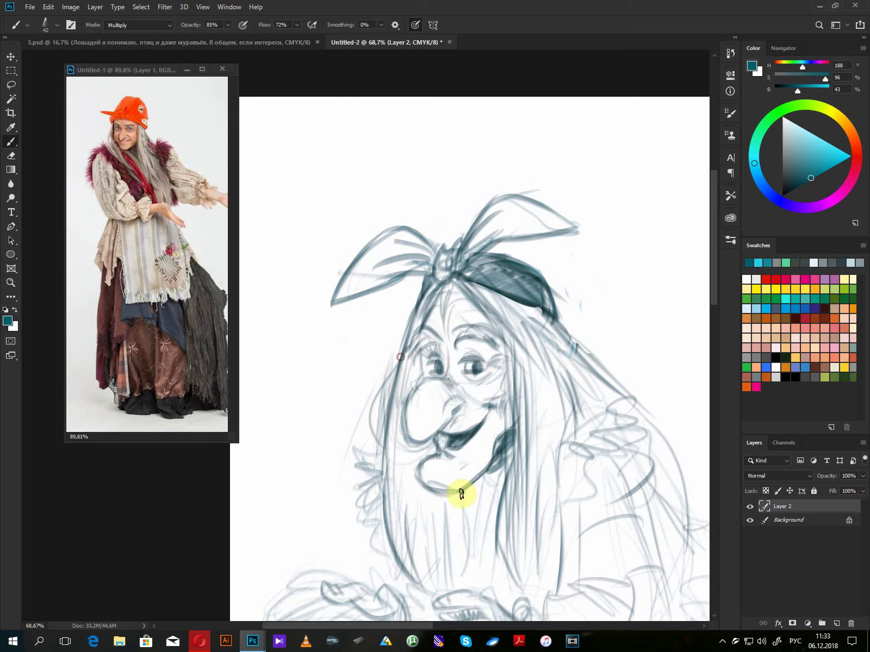
- Darken the fur trim on both of the character's shoulders and reinforce the lines around the eyes and nose
mouse_move(372, 461)
mouse_down()
mouse_move(385, 448)
mouse_move(349, 464)
mouse_move(381, 475)
mouse_move(374, 496)
mouse_up()
drag(522, 508, 376, 446)
mouse_move(455, 358)
mouse_down()
mouse_move(483, 343)
mouse_move(465, 352)
mouse_up()
mouse_move(462, 357)
mouse_down()
mouse_move(484, 391)
mouse_move(460, 373)
mouse_move(466, 398)
mouse_move(419, 399)
mouse_up()
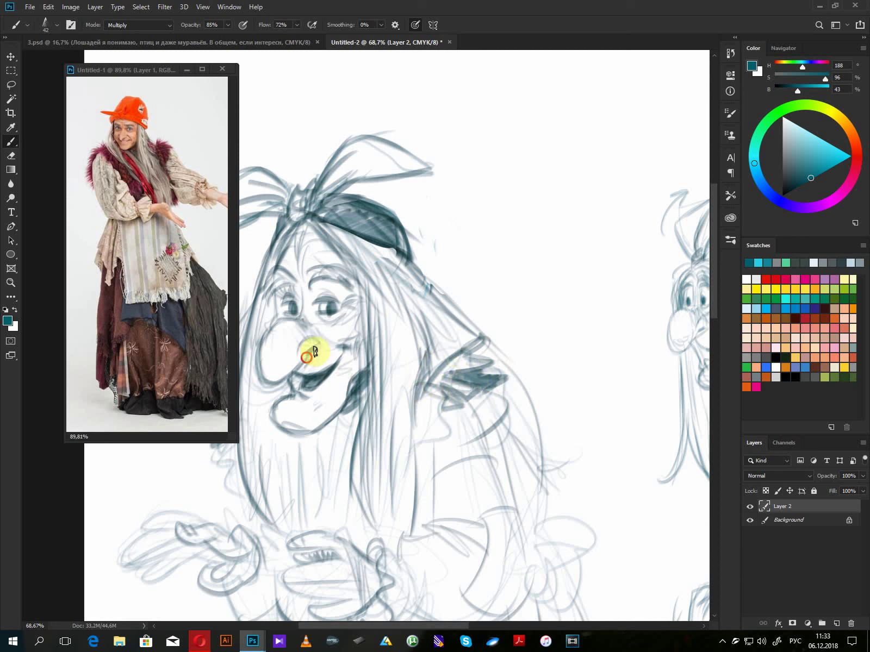
mouse_move(314, 357)
mouse_down()
mouse_move(317, 337)
mouse_move(315, 348)
mouse_up()
mouse_move(333, 339)
mouse_down()
mouse_move(355, 353)
mouse_move(344, 349)
mouse_move(347, 309)
mouse_move(293, 304)
mouse_move(281, 316)
mouse_move(271, 295)
mouse_move(278, 310)
mouse_move(336, 291)
mouse_up()
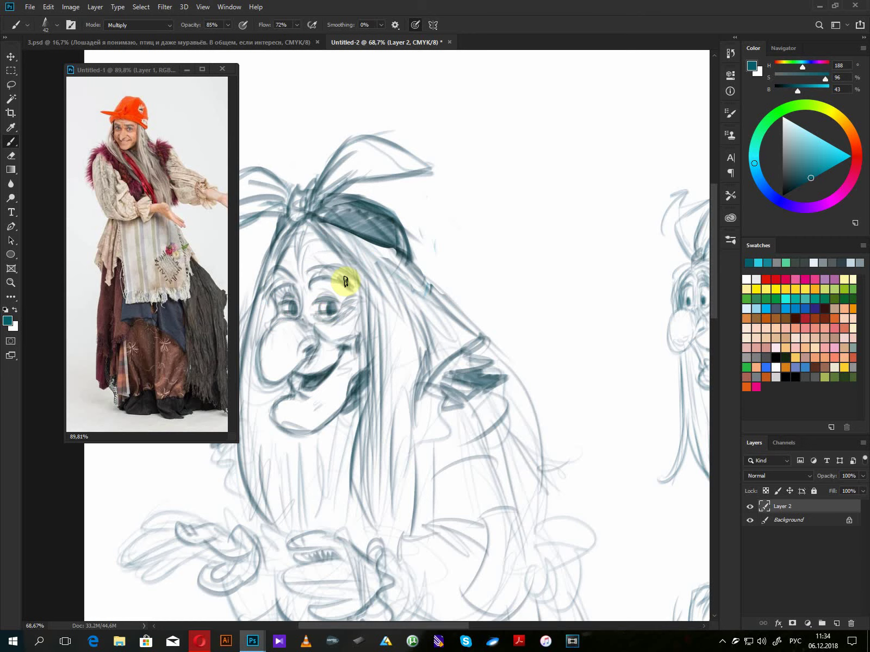
- Extend the dark fur tufts around the near shoulder and strengthen the contours and folds of the sleeve
scroll(346, 281, down, 6)
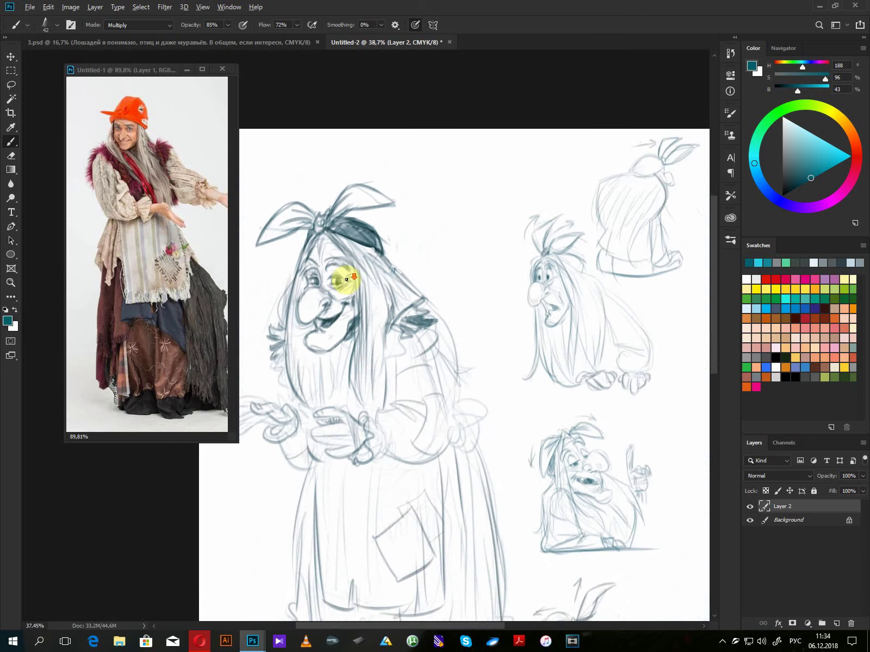
drag(346, 279, 346, 280)
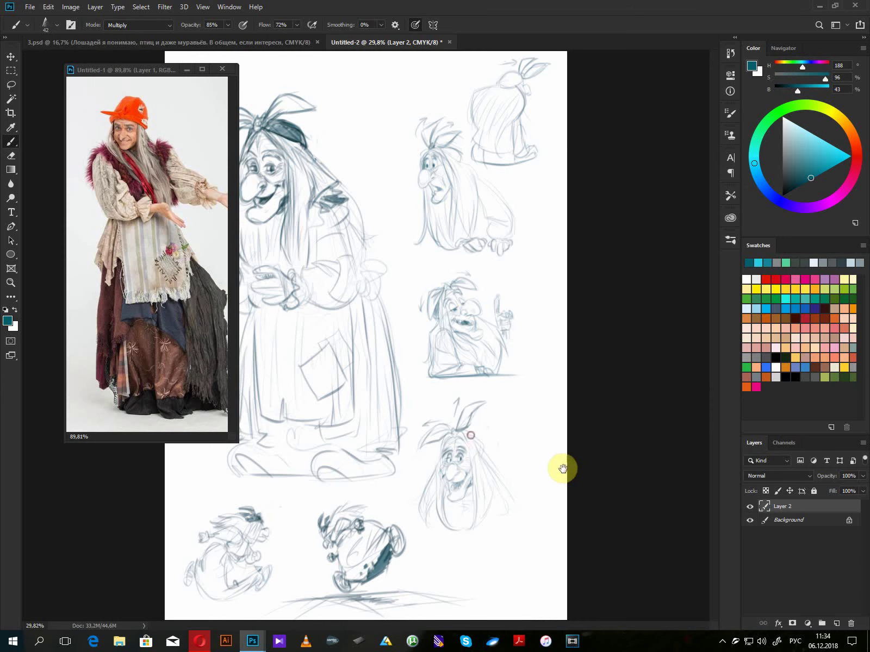
scroll(560, 463, up, 2)
drag(301, 319, 468, 418)
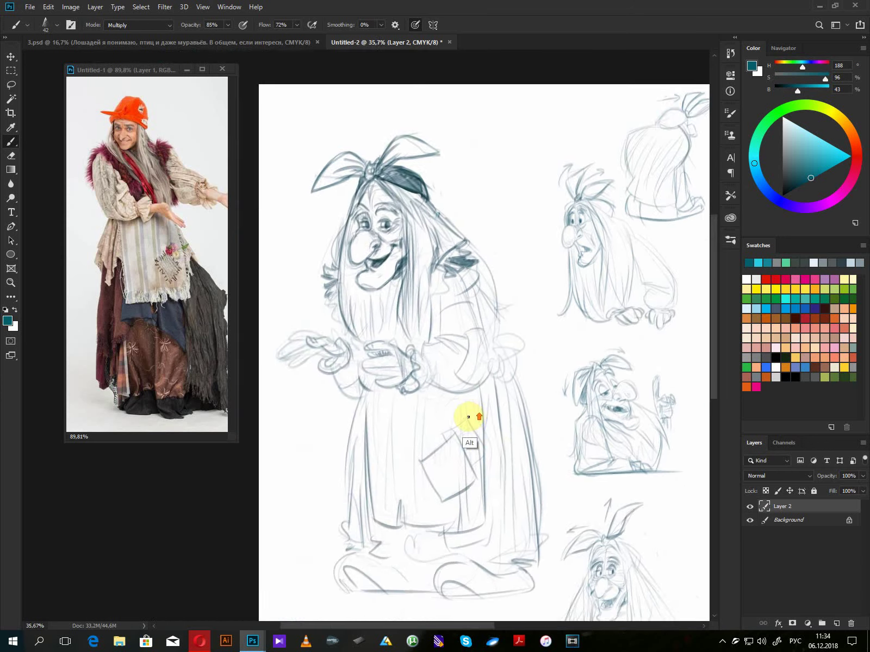
scroll(468, 419, up, 2)
scroll(486, 376, up, 4)
mouse_move(455, 222)
mouse_down()
mouse_move(478, 272)
mouse_move(473, 402)
mouse_up()
mouse_move(407, 260)
mouse_down()
mouse_move(410, 329)
mouse_move(445, 332)
mouse_move(462, 355)
mouse_move(395, 338)
mouse_move(374, 346)
mouse_move(419, 345)
mouse_move(431, 423)
mouse_move(485, 376)
mouse_move(429, 433)
mouse_up()
drag(509, 426, 494, 485)
mouse_move(412, 282)
mouse_down()
mouse_move(430, 289)
mouse_move(404, 293)
mouse_move(392, 320)
mouse_move(407, 291)
mouse_move(382, 316)
mouse_move(454, 267)
mouse_move(442, 273)
mouse_move(466, 302)
mouse_move(446, 281)
mouse_move(471, 334)
mouse_up()
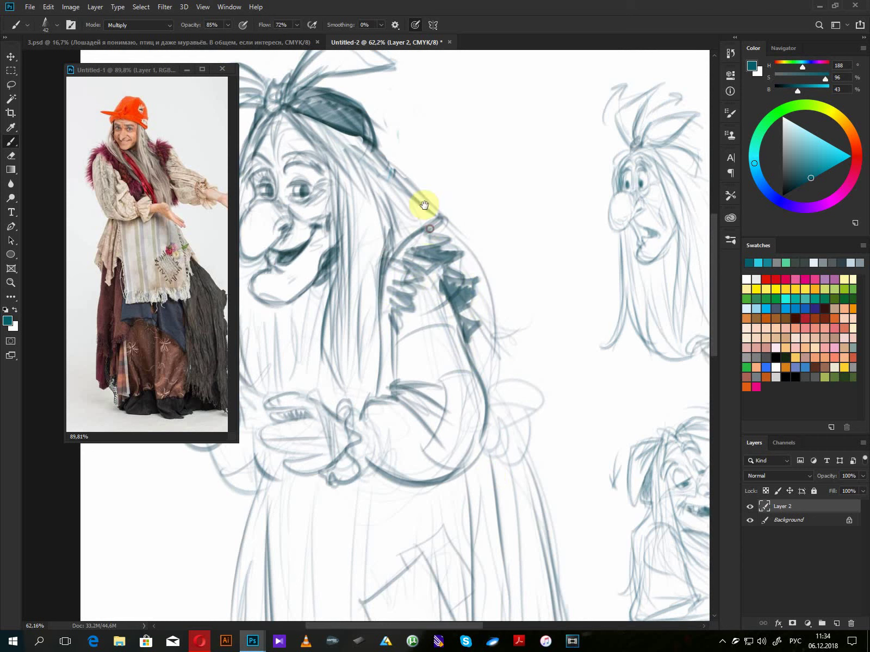
- Move the reference photo slightly aside, then open the Домовой folder inside Мигунов in File Explorer
drag(168, 70, 146, 68)
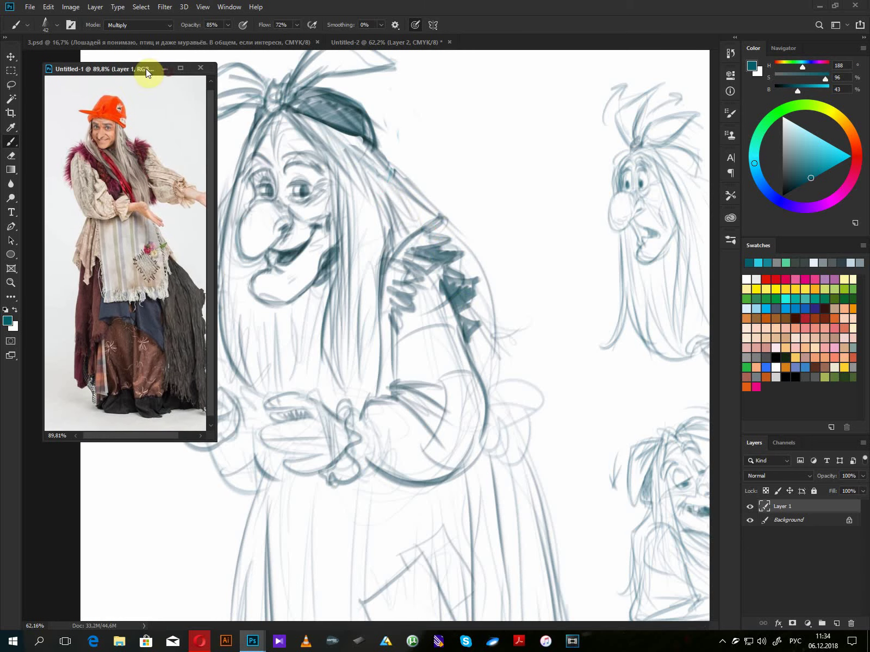
click(433, 276)
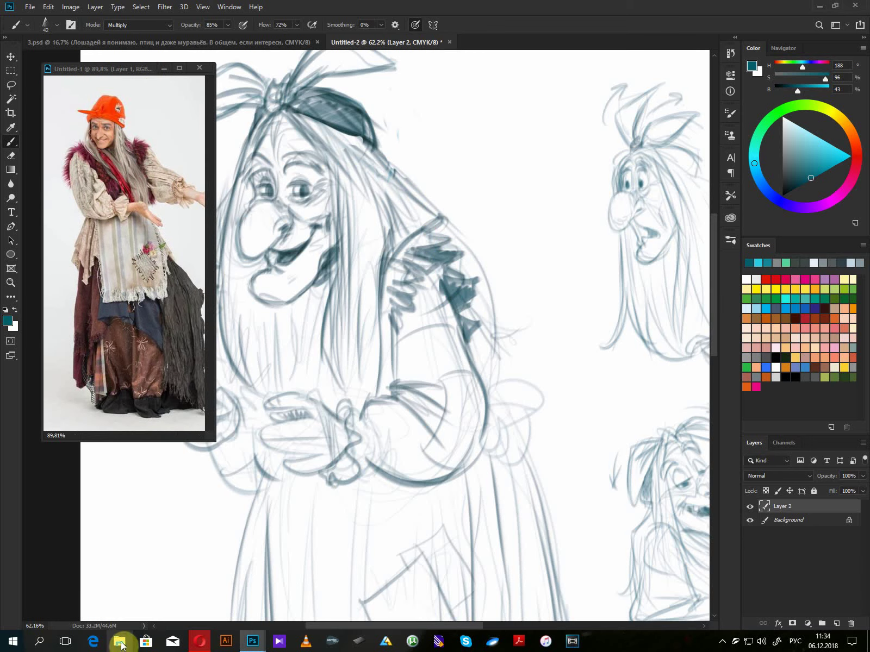
right_click(120, 645)
click(87, 501)
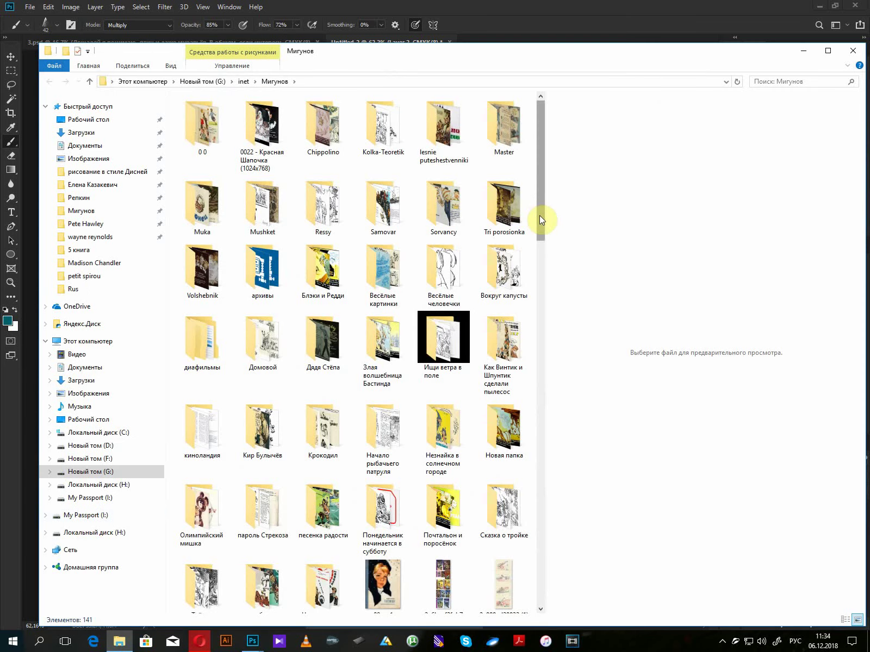
drag(541, 216, 543, 261)
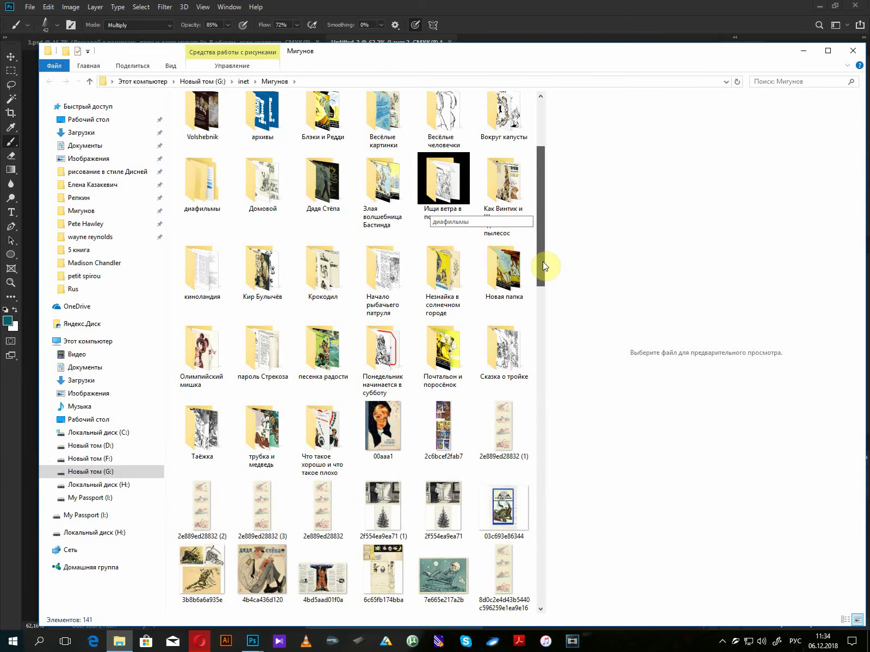
drag(543, 262, 544, 243)
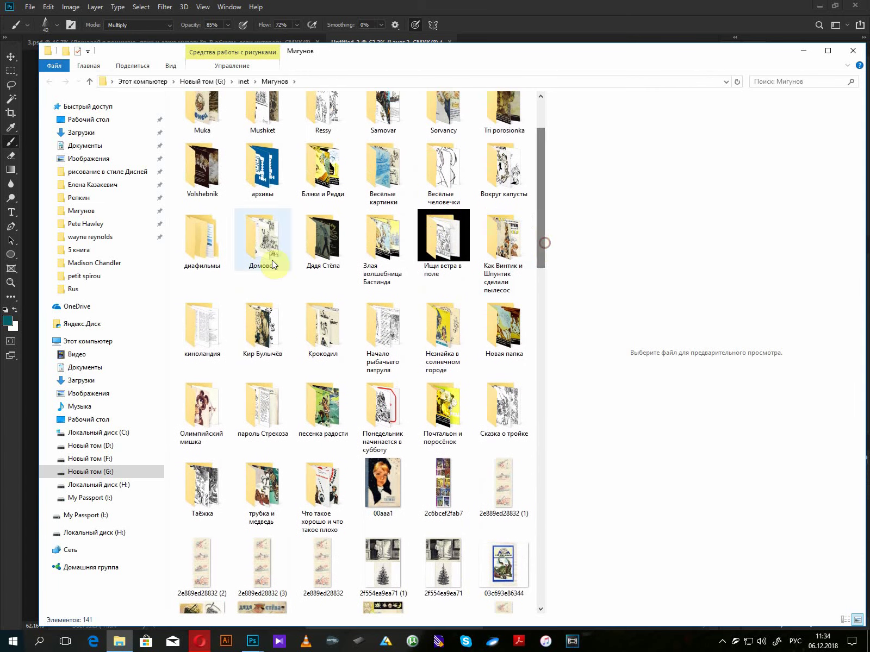
double_click(273, 265)
- Examine the previews of the ink character drawings in the Домовой folder to find a style reference
click(268, 283)
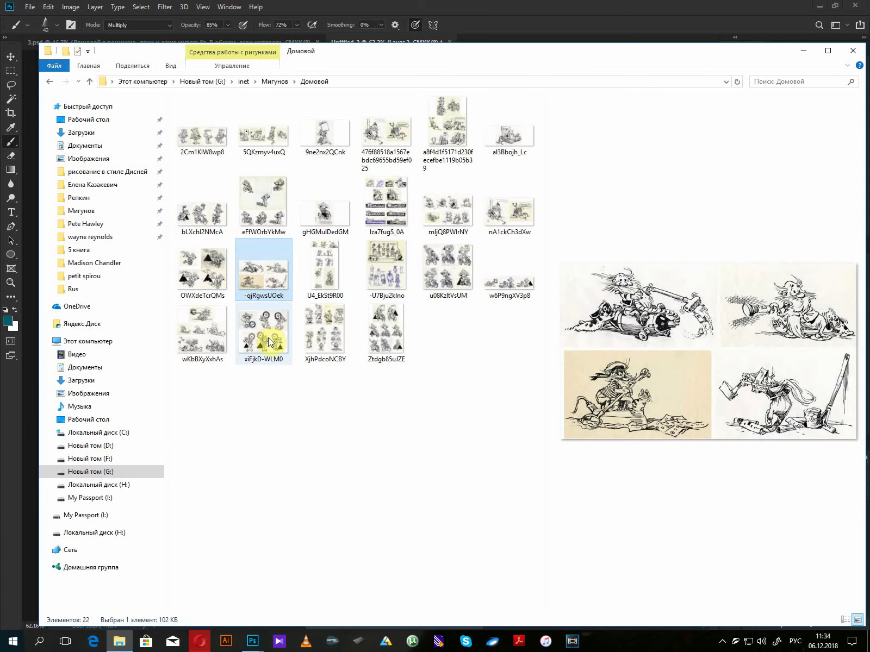
click(270, 341)
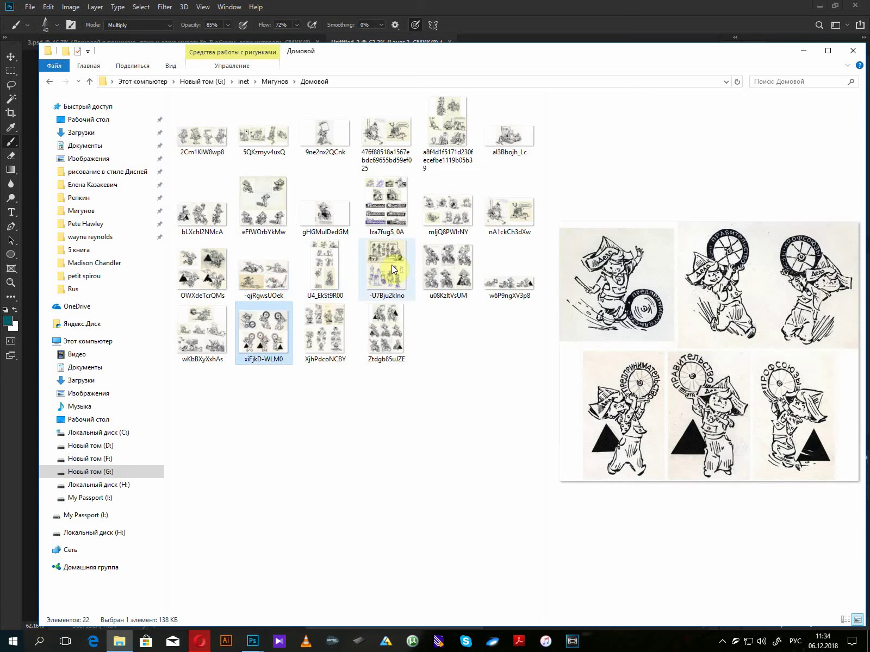
click(425, 285)
click(370, 342)
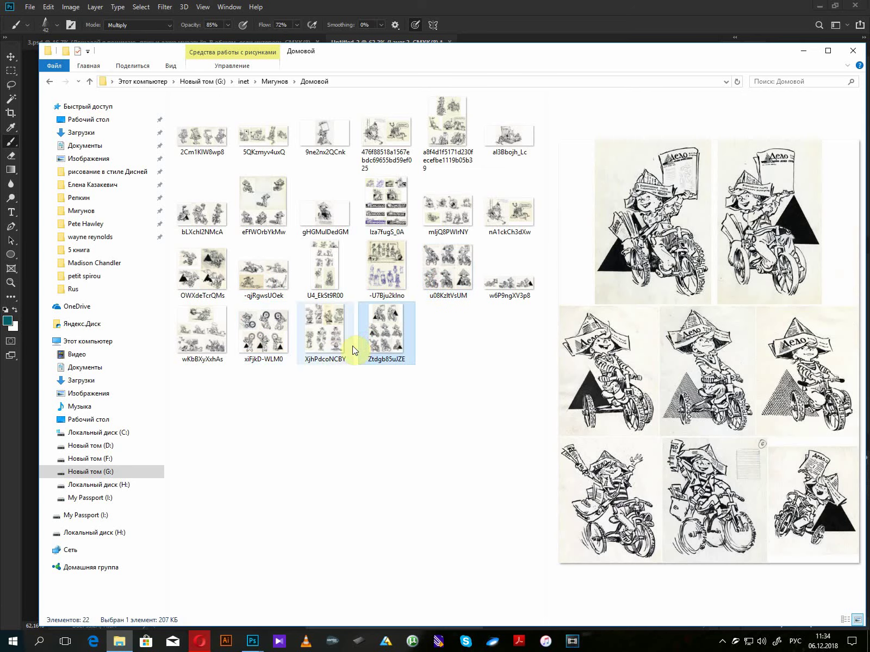
click(252, 268)
click(211, 279)
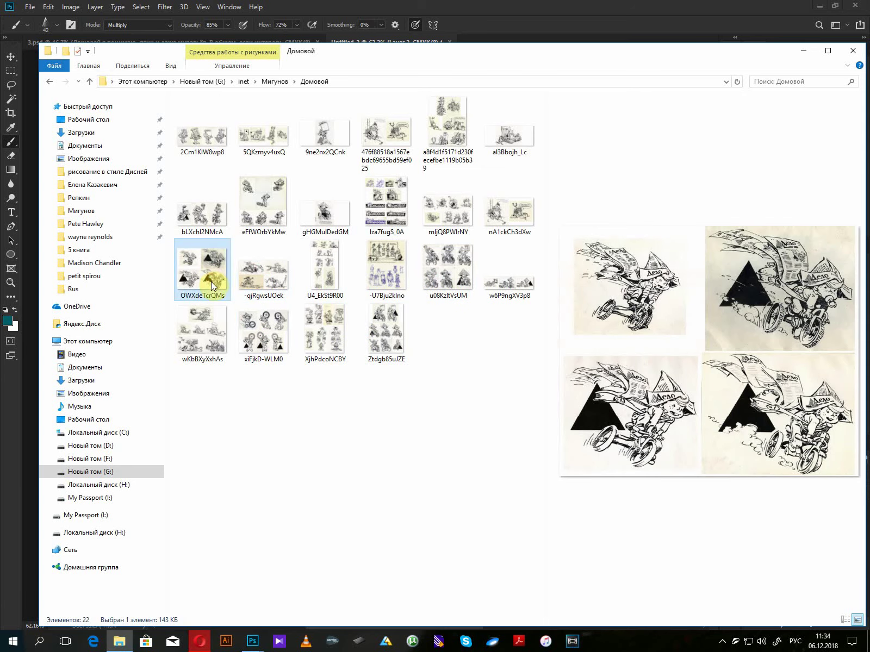
click(267, 206)
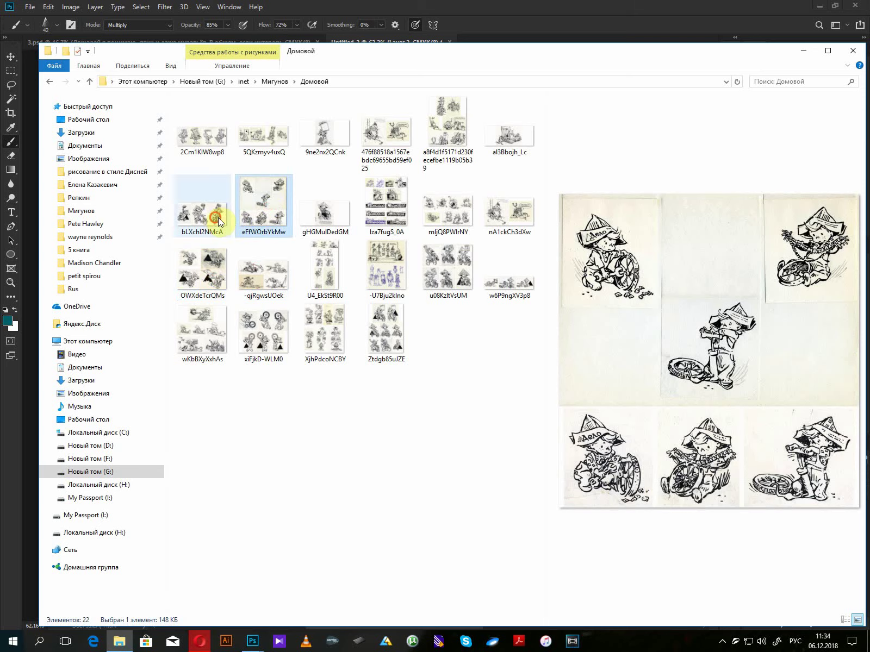
click(218, 217)
click(449, 217)
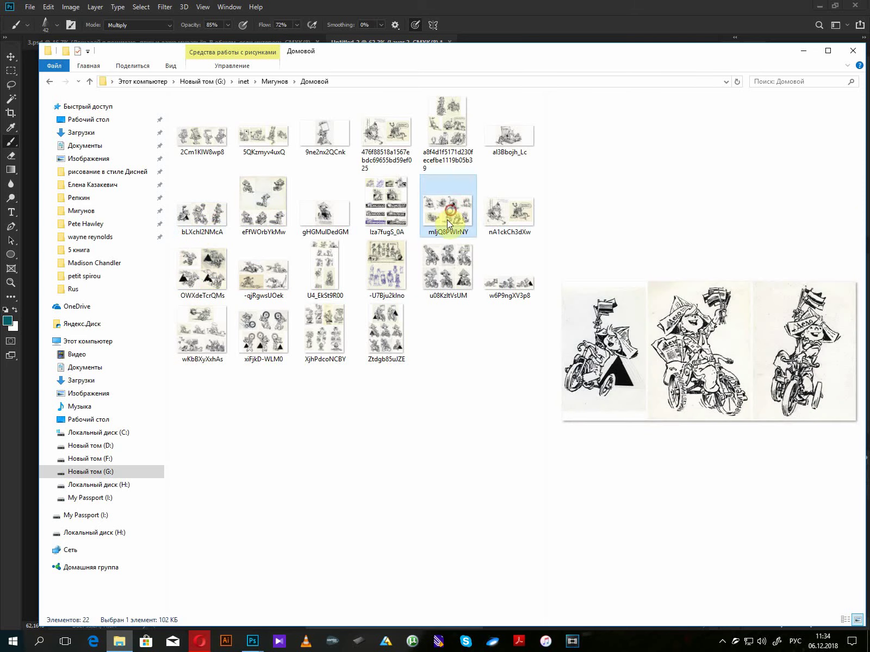
click(441, 252)
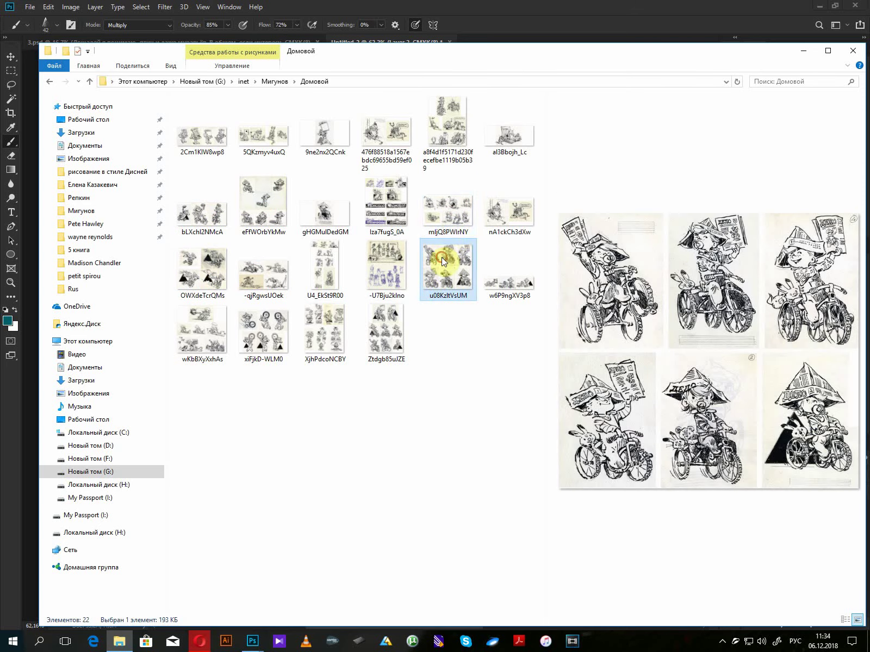
click(441, 215)
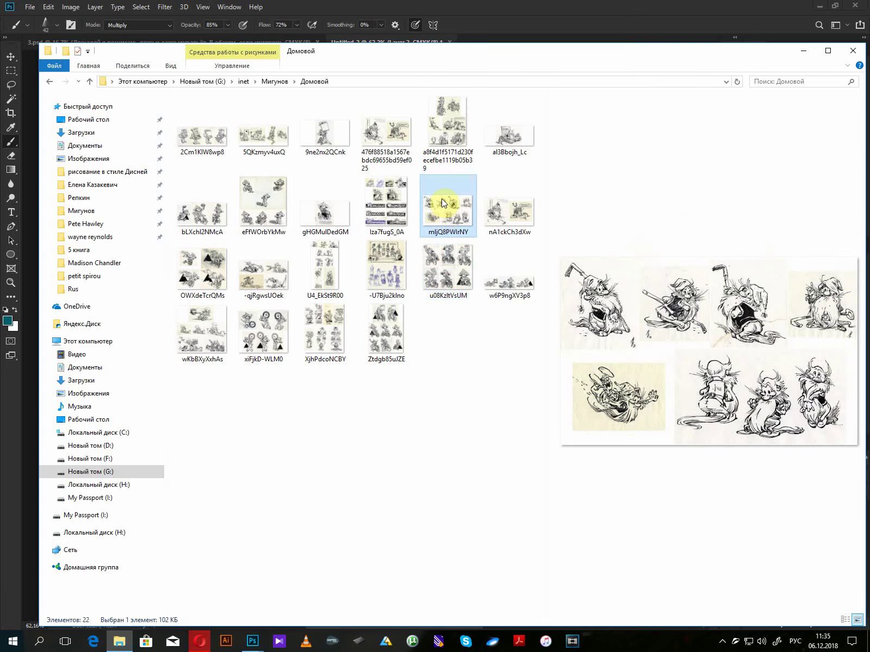
click(440, 128)
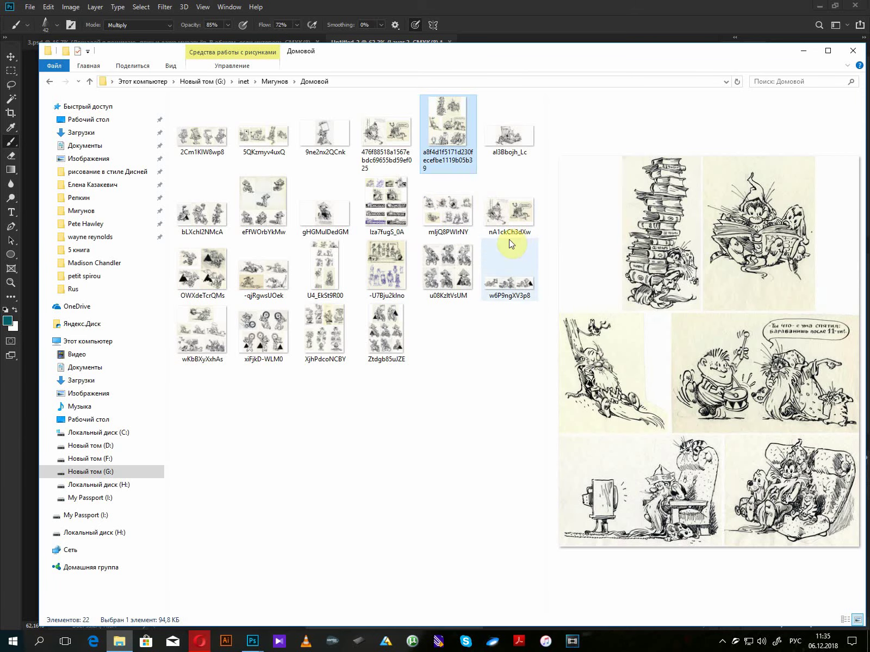
click(393, 317)
click(337, 333)
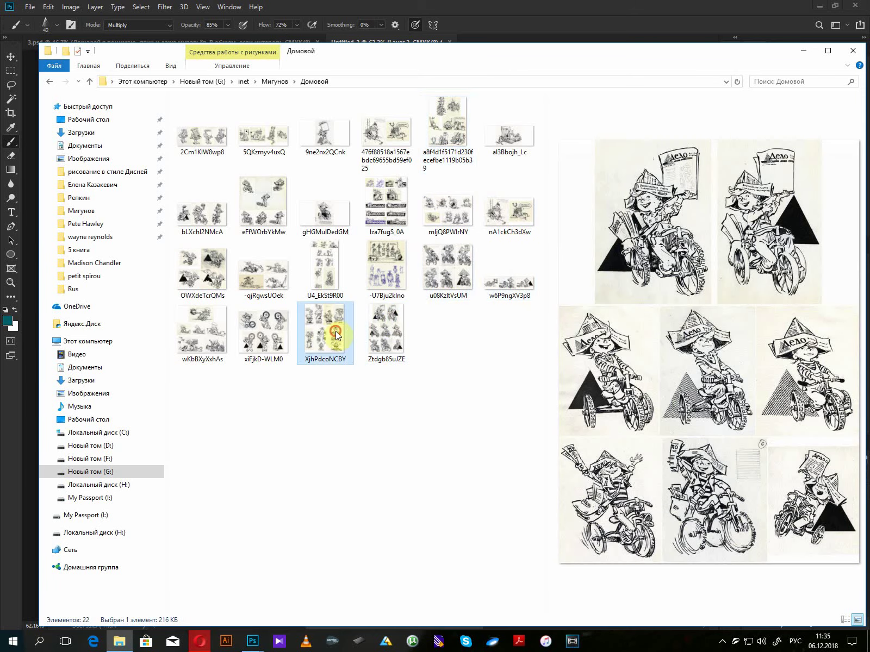
click(266, 332)
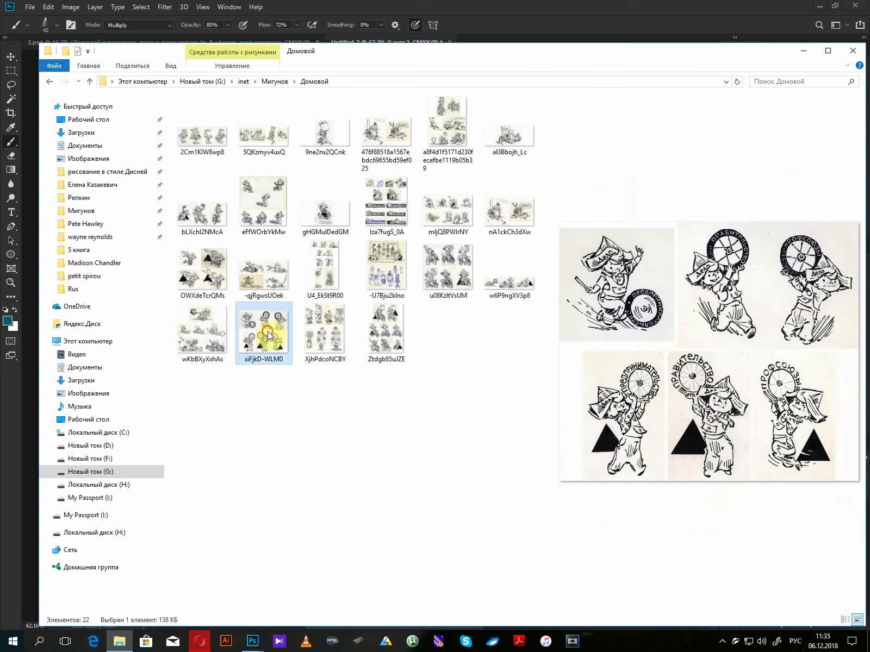
click(216, 332)
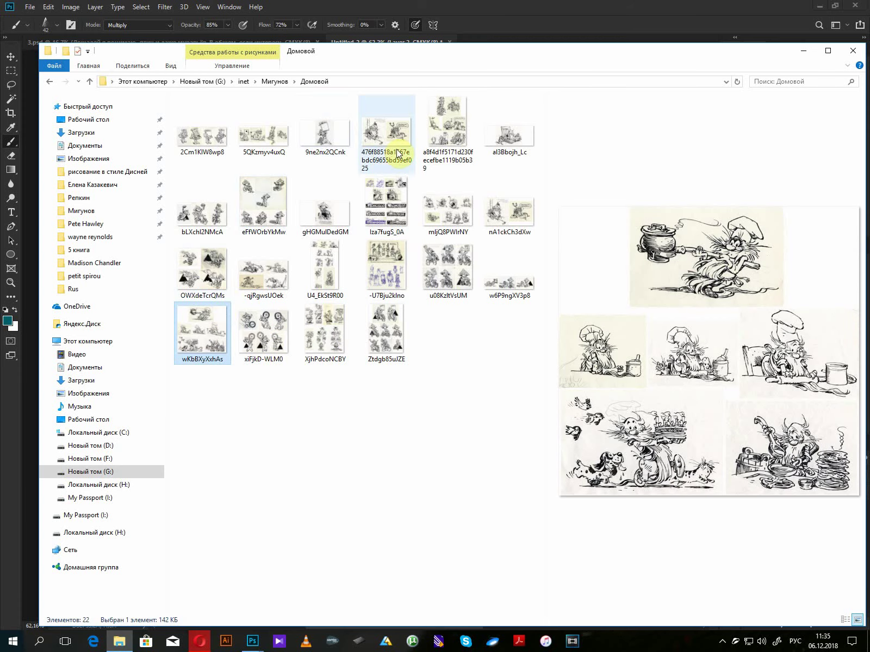
click(387, 204)
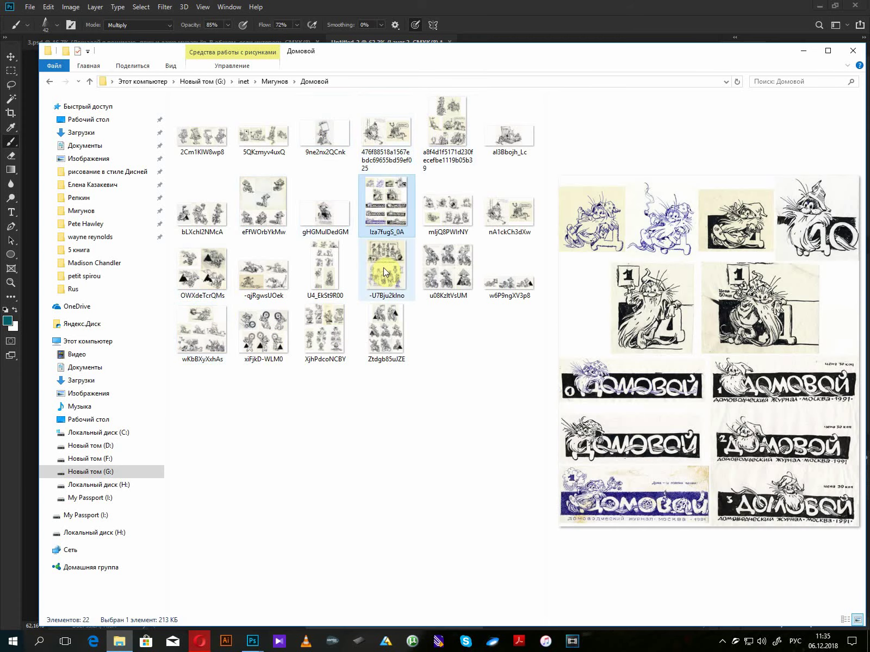
click(386, 265)
click(265, 278)
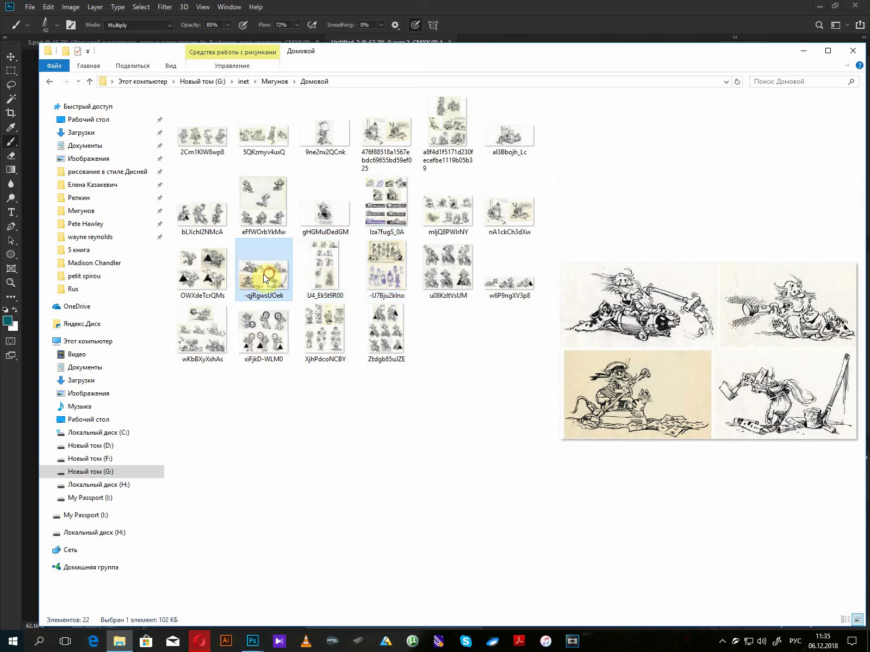
- Open the image U4_EkSt9R00.jpg in Photoshop and float it as a separate window over the sketch
click(323, 264)
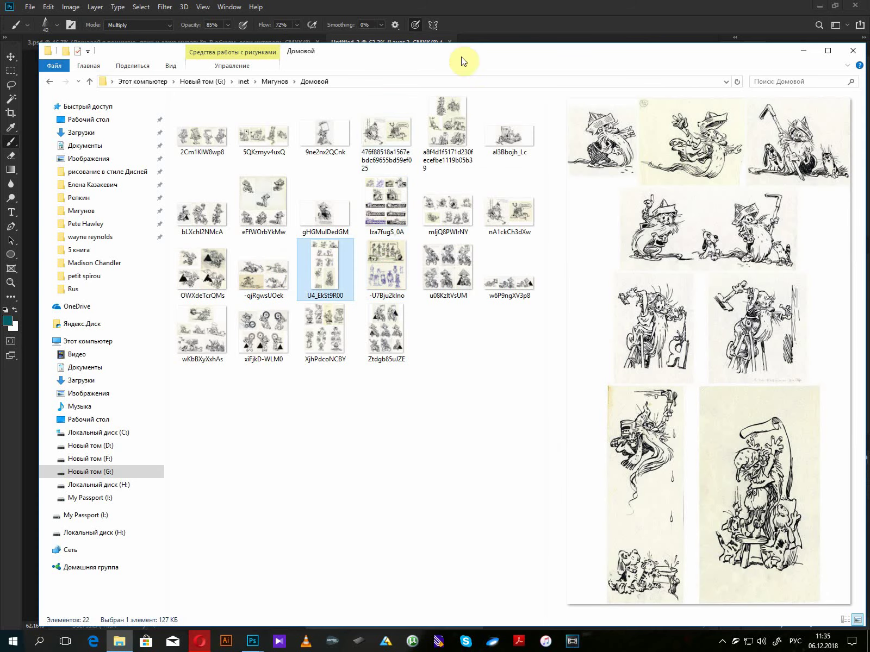
drag(461, 57, 471, 114)
click(510, 41)
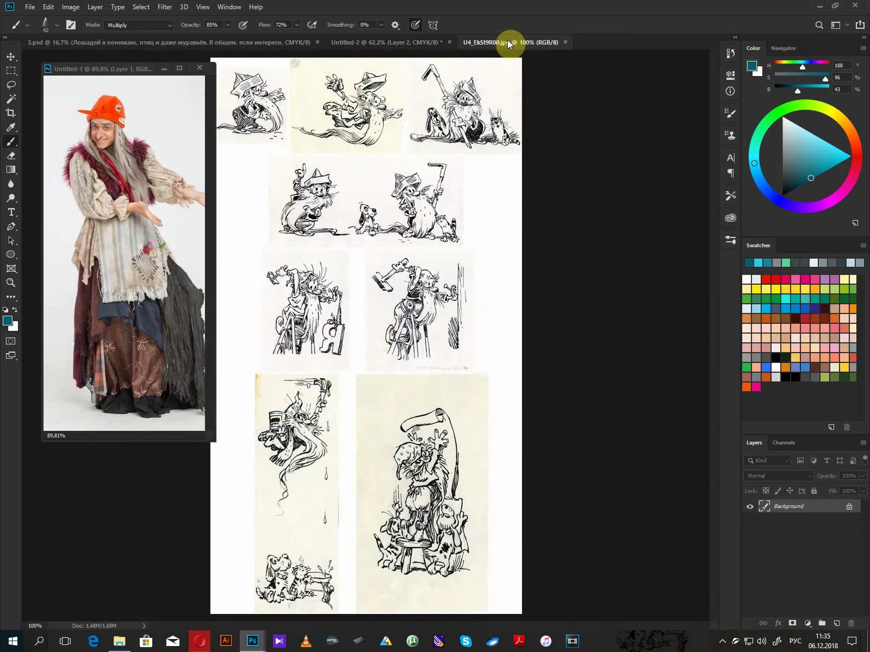
mouse_move(508, 43)
mouse_down()
mouse_move(300, 131)
mouse_move(207, 110)
mouse_up()
drag(389, 111, 332, 68)
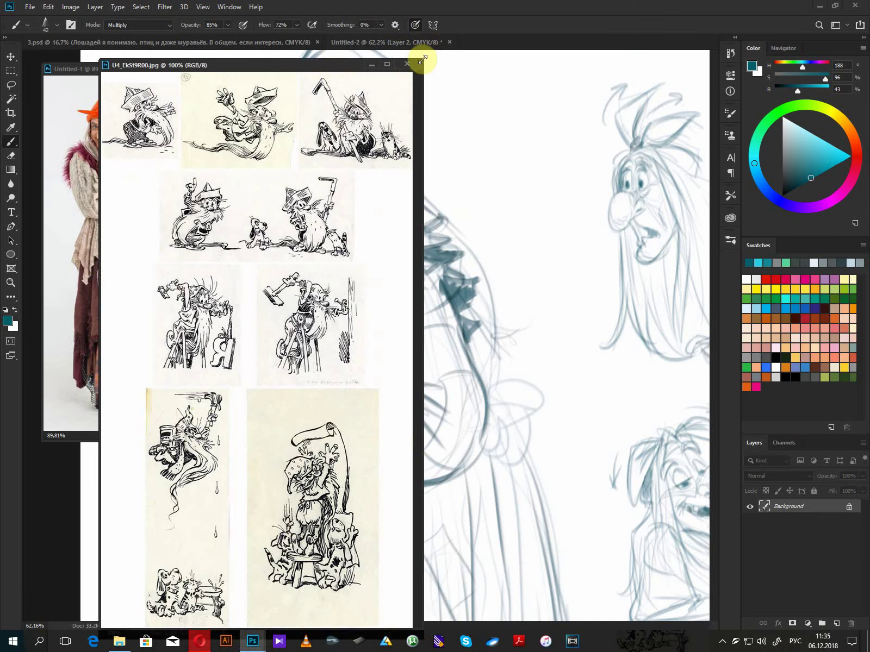
- Shrink the ink-drawing reference window, place it over the photo, and enlarge its drawings to examine the bearded figures
drag(423, 58, 370, 274)
drag(272, 276, 202, 67)
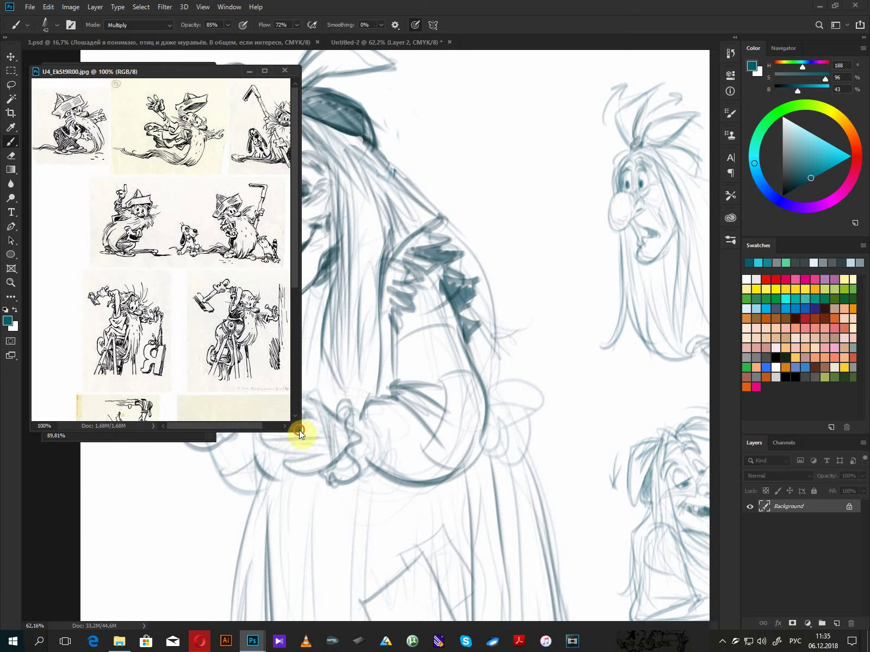
drag(300, 433, 283, 528)
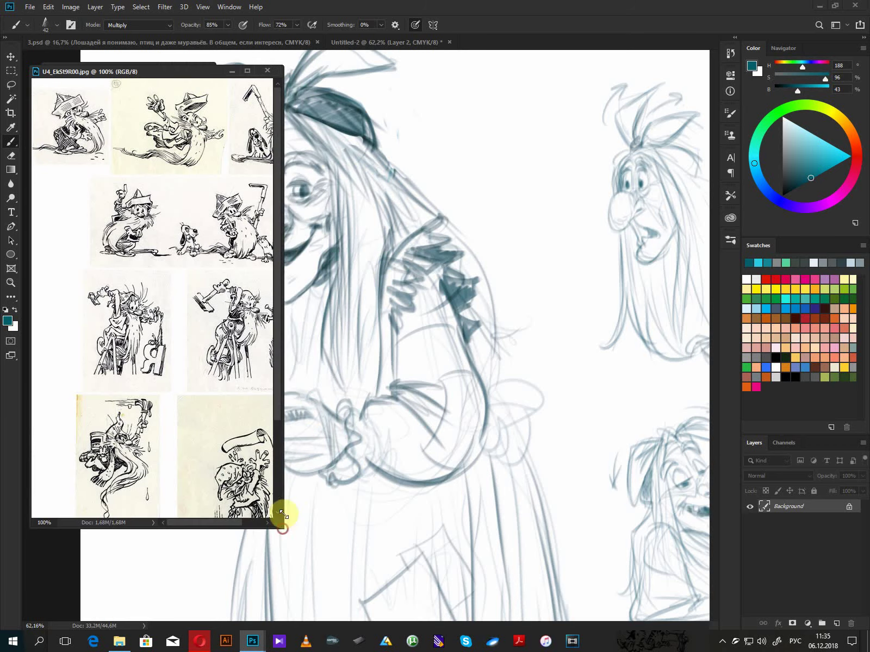
scroll(90, 152, up, 2)
scroll(90, 152, up, 1)
drag(90, 152, 1, 125)
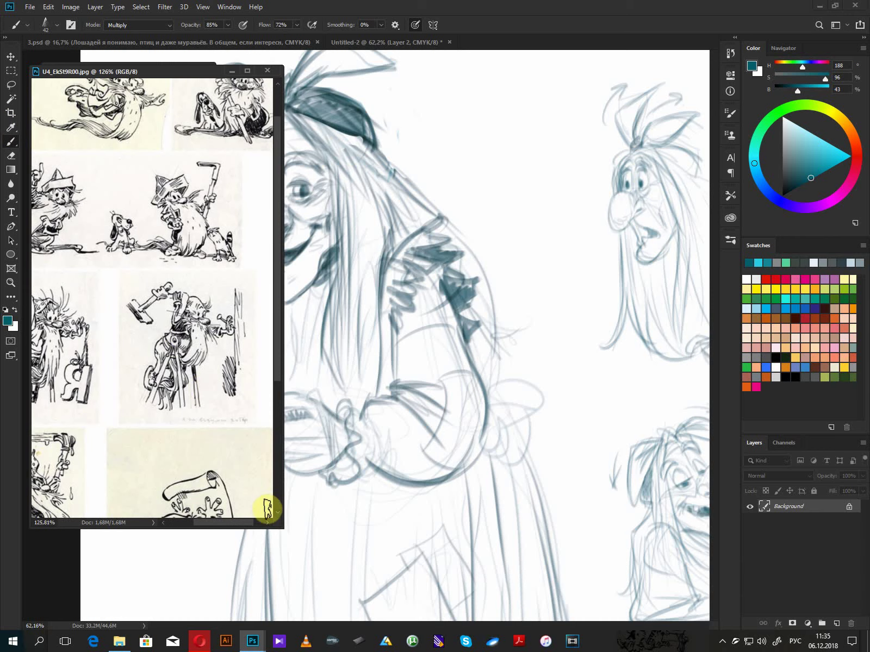
drag(283, 525, 287, 489)
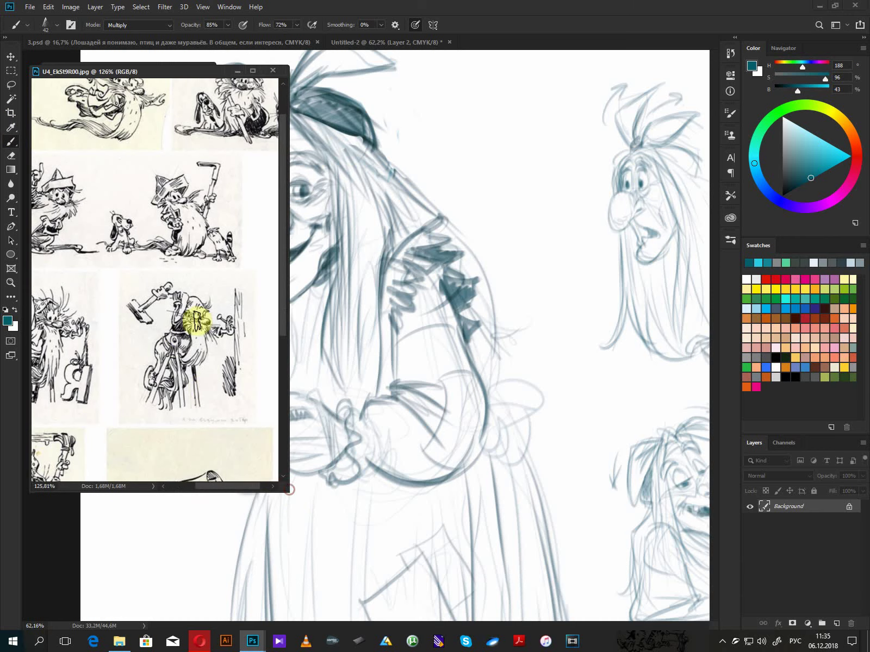
drag(194, 317, 233, 173)
drag(205, 234, 177, 214)
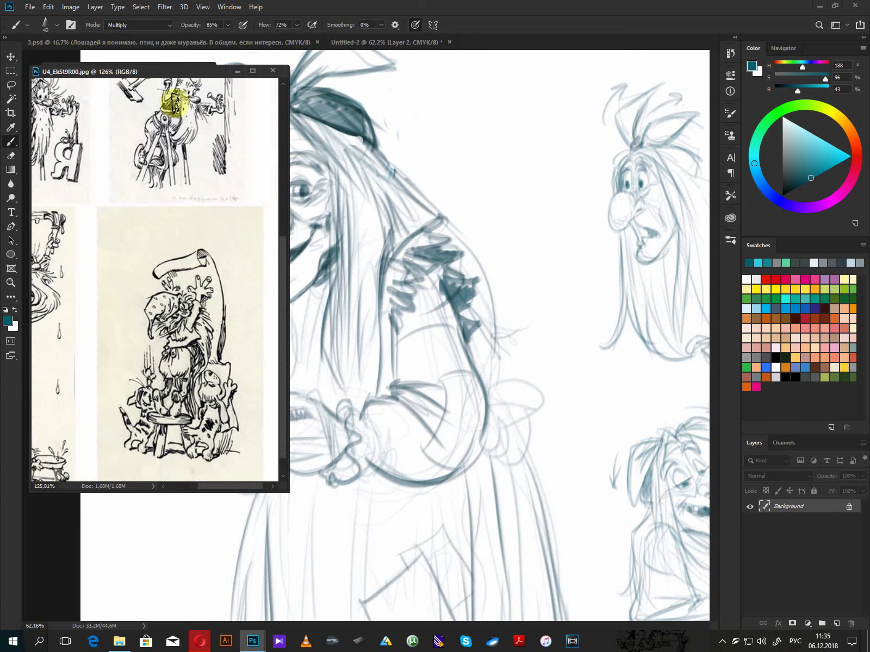
- Shift the enlarged ink reference to show the figure with the hammer, return to the sketch, and darken the headscarf's back edge
drag(180, 132, 174, 158)
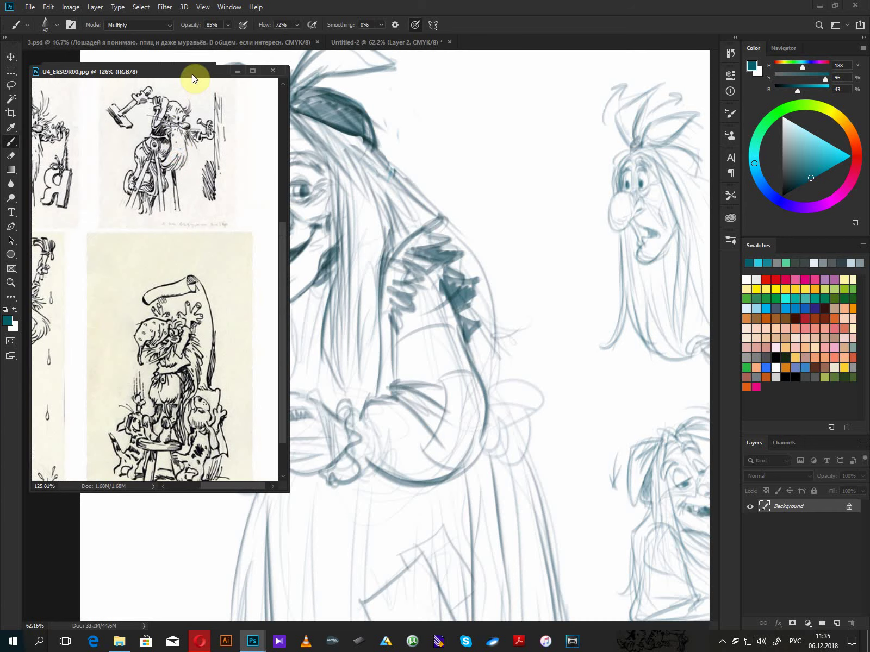
click(364, 127)
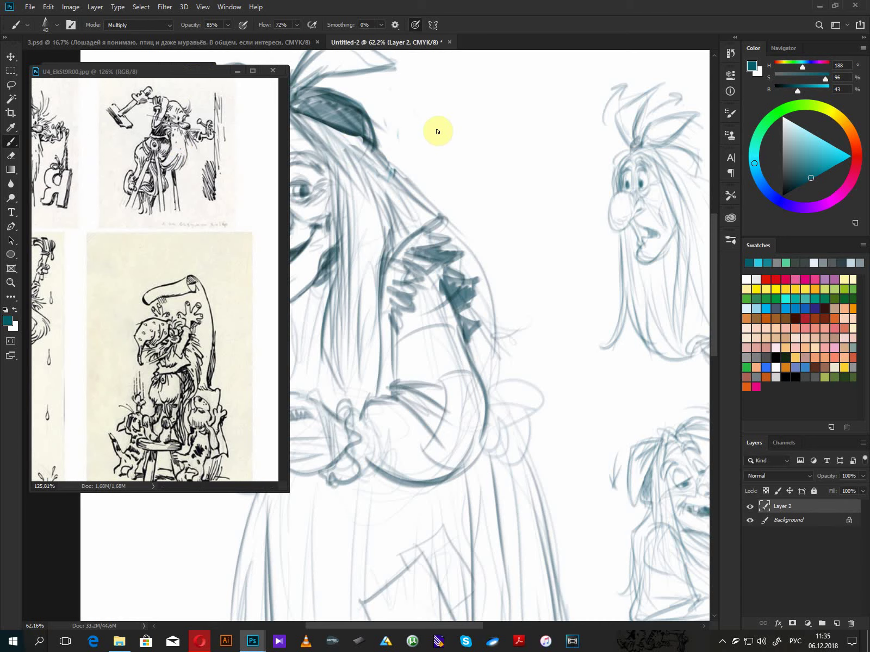
drag(369, 140, 362, 115)
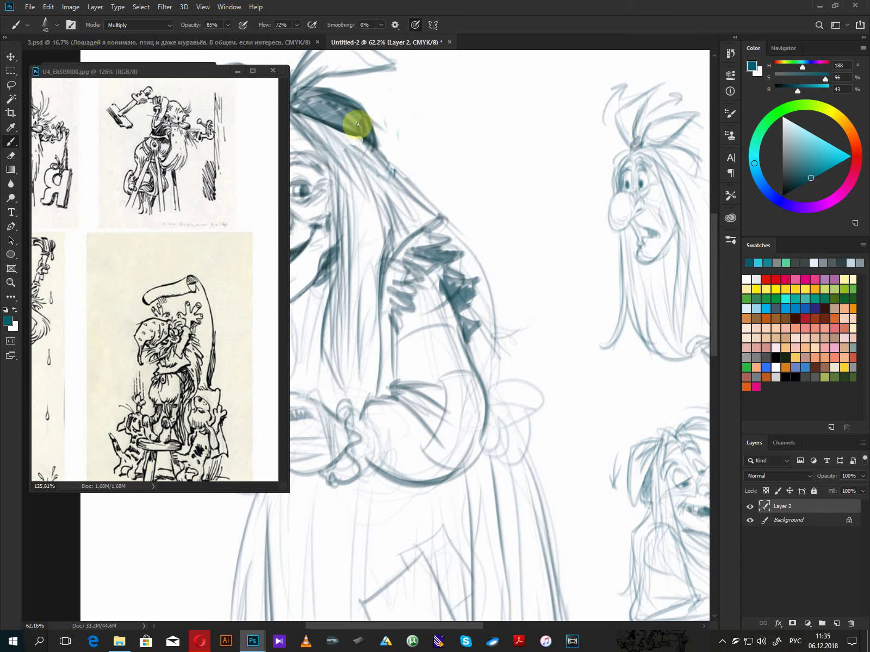
- Reinforce the hair outline running over the back and shoulder, and add long strands below the headscarf
mouse_move(412, 200)
mouse_down()
mouse_move(439, 269)
mouse_move(430, 234)
mouse_move(478, 278)
mouse_up()
mouse_move(419, 238)
mouse_down()
mouse_move(483, 305)
mouse_move(465, 283)
mouse_up()
drag(458, 256, 488, 304)
drag(485, 296, 495, 350)
drag(363, 206, 408, 254)
mouse_move(372, 207)
mouse_down()
mouse_move(414, 251)
mouse_move(396, 210)
mouse_up()
mouse_move(352, 177)
mouse_down()
mouse_move(447, 291)
mouse_move(411, 266)
mouse_move(401, 286)
mouse_move(370, 291)
mouse_up()
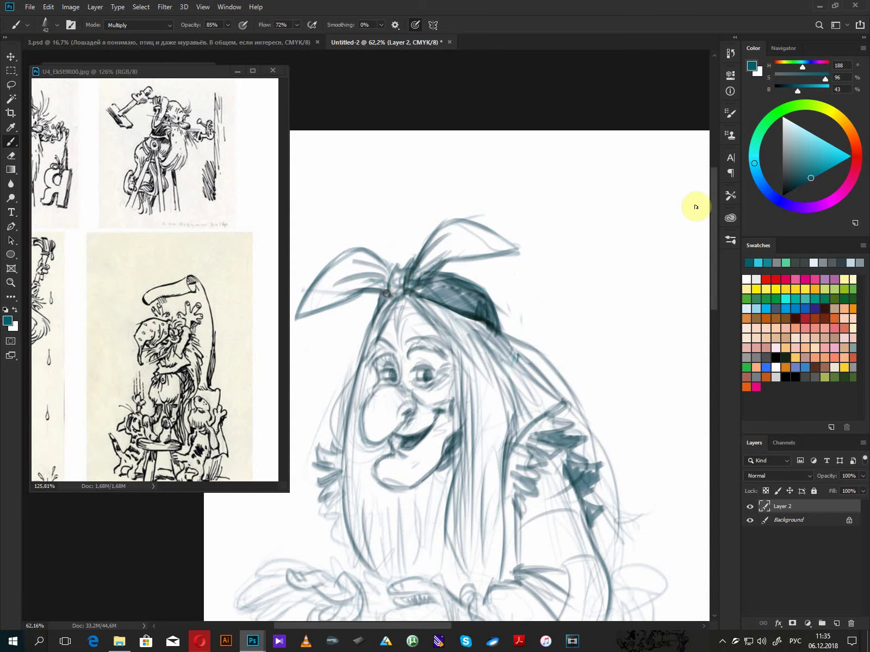
- Choose a darker teal (H 188, S 91, B 30) and reinforce the character's headscarf, mouth and chin
click(800, 183)
mouse_move(430, 268)
mouse_down()
mouse_move(506, 251)
mouse_move(446, 214)
mouse_move(411, 268)
mouse_move(393, 276)
mouse_move(404, 263)
mouse_move(387, 286)
mouse_move(385, 268)
mouse_move(302, 311)
mouse_move(351, 304)
mouse_move(374, 321)
mouse_move(387, 288)
mouse_move(370, 293)
mouse_move(371, 311)
mouse_move(384, 292)
mouse_move(362, 369)
mouse_move(409, 312)
mouse_move(484, 303)
mouse_move(368, 354)
mouse_move(376, 355)
mouse_move(366, 365)
mouse_move(376, 347)
mouse_move(369, 344)
mouse_move(417, 349)
mouse_move(403, 349)
mouse_move(415, 330)
mouse_move(437, 337)
mouse_move(405, 381)
mouse_move(406, 367)
mouse_move(437, 369)
mouse_move(402, 364)
mouse_move(417, 363)
mouse_move(415, 352)
mouse_move(444, 377)
mouse_up()
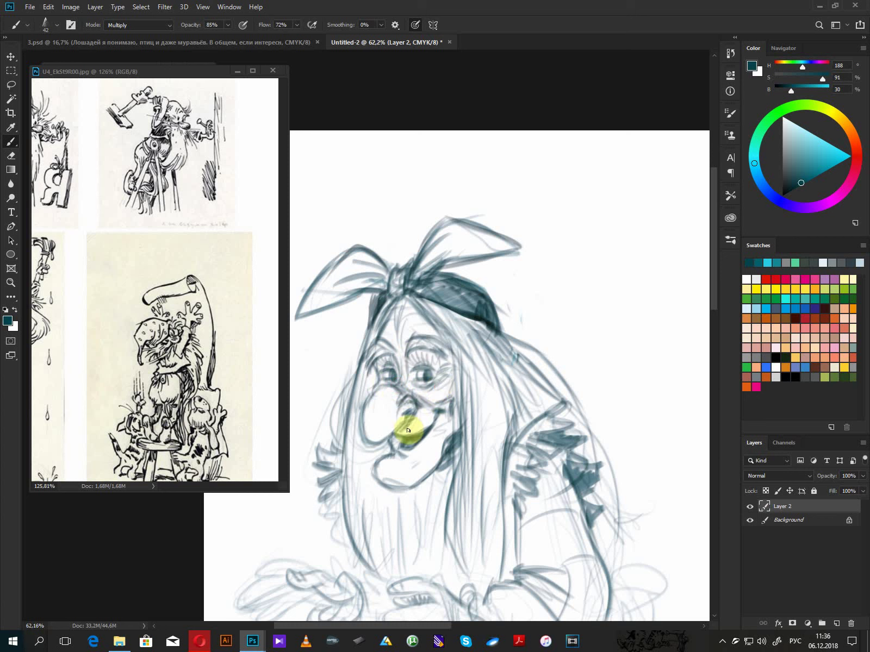
drag(401, 434, 415, 437)
click(400, 430)
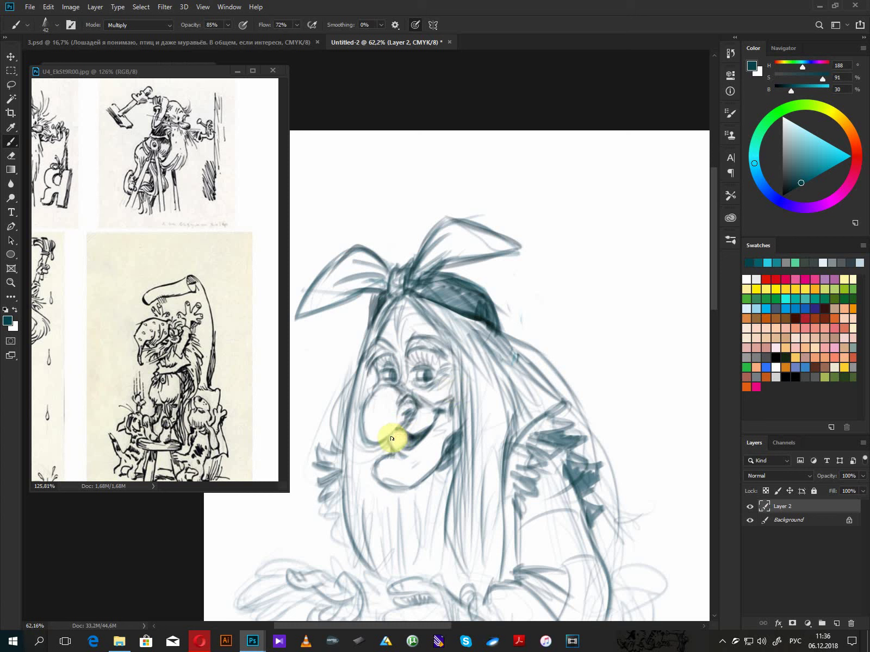
mouse_move(406, 446)
mouse_down()
mouse_move(434, 422)
mouse_move(409, 443)
mouse_move(417, 433)
mouse_move(394, 439)
mouse_move(407, 457)
mouse_move(390, 447)
mouse_up()
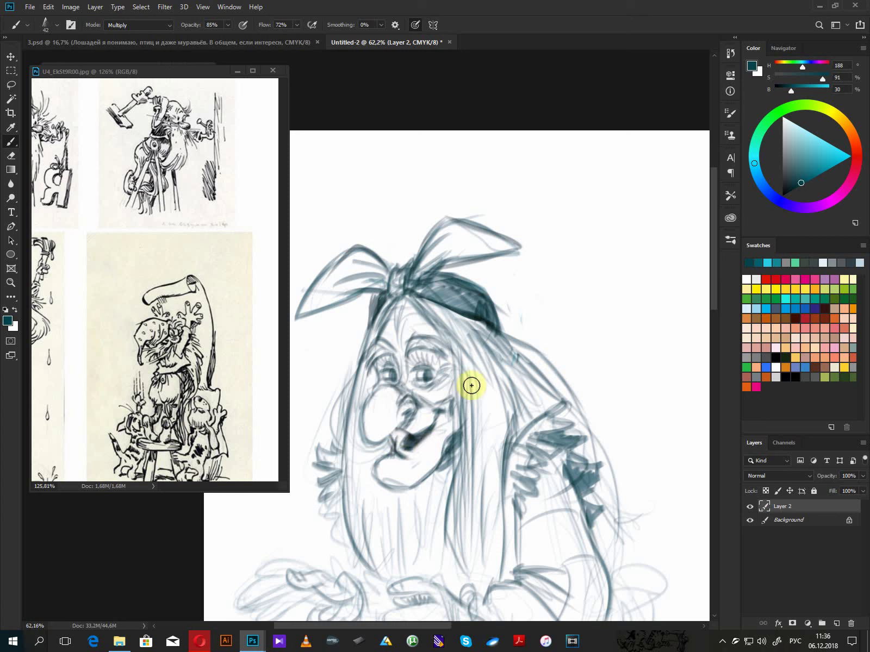
mouse_move(408, 443)
mouse_down()
mouse_move(420, 458)
mouse_move(427, 452)
mouse_up()
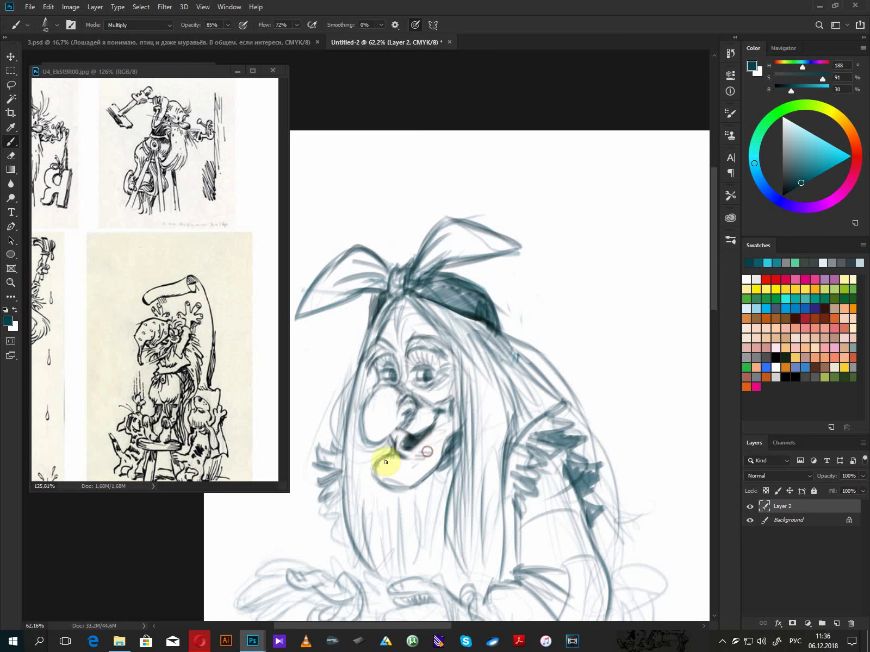
mouse_move(379, 478)
mouse_down()
mouse_move(435, 460)
mouse_move(443, 436)
mouse_up()
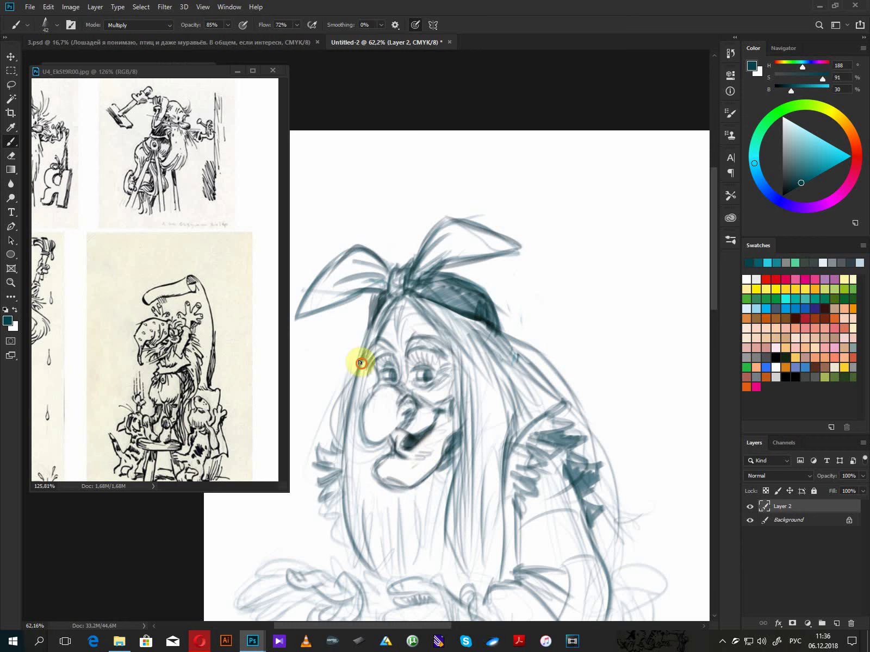
- Darken the long hair strands on both sides of the face and start small feathery tufts beneath the chin
drag(361, 363, 351, 459)
scroll(456, 527, down, 3)
mouse_move(417, 398)
mouse_down()
mouse_move(424, 410)
mouse_move(433, 398)
mouse_up()
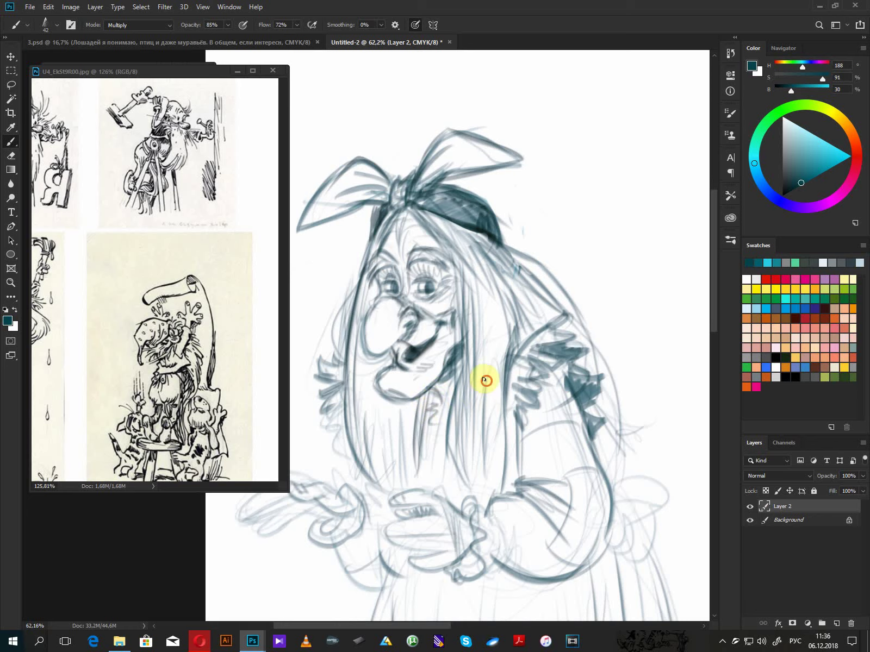
drag(482, 279, 501, 467)
- Thicken the contours of both ruffled cuffs and the sleeve, and fill out the pointed tufts beneath the chin
scroll(501, 478, down, 5)
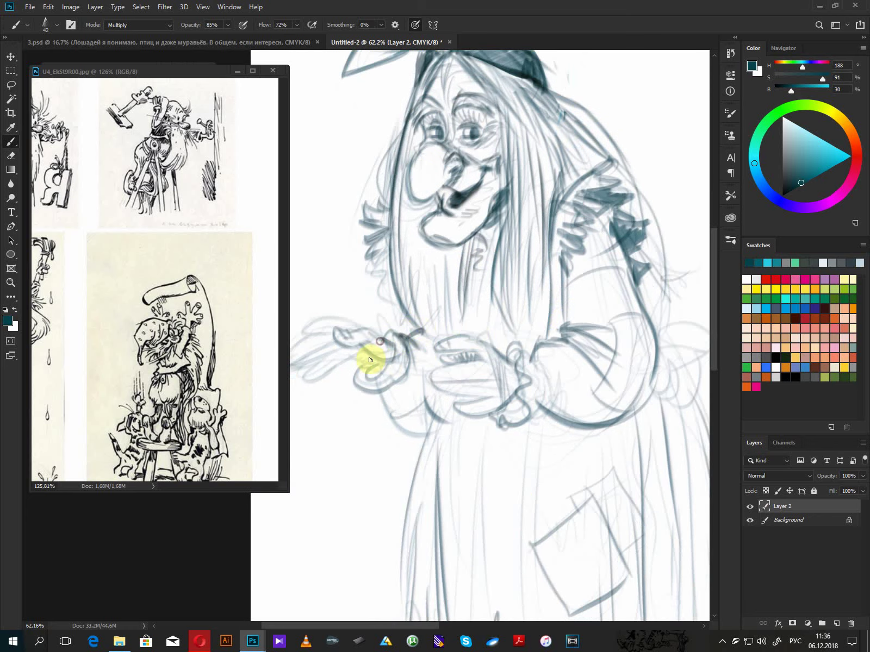
mouse_move(370, 359)
mouse_down()
mouse_move(353, 365)
mouse_move(367, 393)
mouse_move(393, 376)
mouse_up()
mouse_move(541, 384)
mouse_down()
mouse_move(481, 384)
mouse_move(438, 408)
mouse_move(469, 427)
mouse_move(443, 419)
mouse_move(457, 429)
mouse_move(454, 438)
mouse_move(441, 457)
mouse_move(429, 453)
mouse_move(429, 468)
mouse_move(418, 462)
mouse_move(459, 460)
mouse_move(444, 474)
mouse_move(465, 446)
mouse_up()
mouse_move(453, 402)
mouse_down()
mouse_move(517, 399)
mouse_move(484, 389)
mouse_move(512, 404)
mouse_move(483, 385)
mouse_move(495, 382)
mouse_move(554, 421)
mouse_move(468, 451)
mouse_move(568, 444)
mouse_move(549, 459)
mouse_move(561, 343)
mouse_move(569, 364)
mouse_move(537, 357)
mouse_move(539, 393)
mouse_move(530, 396)
mouse_move(522, 436)
mouse_move(532, 464)
mouse_move(547, 393)
mouse_move(493, 325)
mouse_move(551, 310)
mouse_move(534, 272)
mouse_move(481, 297)
mouse_move(489, 318)
mouse_move(478, 319)
mouse_move(483, 263)
mouse_move(475, 268)
mouse_move(463, 391)
mouse_move(433, 380)
mouse_move(392, 304)
mouse_move(397, 294)
mouse_move(366, 310)
mouse_move(380, 292)
mouse_move(368, 294)
mouse_move(369, 310)
mouse_move(389, 315)
mouse_move(397, 306)
mouse_move(393, 327)
mouse_move(420, 264)
mouse_move(398, 322)
mouse_move(413, 285)
mouse_move(414, 317)
mouse_move(426, 326)
mouse_move(396, 325)
mouse_move(404, 338)
mouse_move(418, 329)
mouse_move(395, 331)
mouse_move(398, 346)
mouse_move(415, 338)
mouse_move(407, 363)
mouse_up()
mouse_move(410, 280)
mouse_down()
mouse_move(426, 238)
mouse_move(427, 261)
mouse_up()
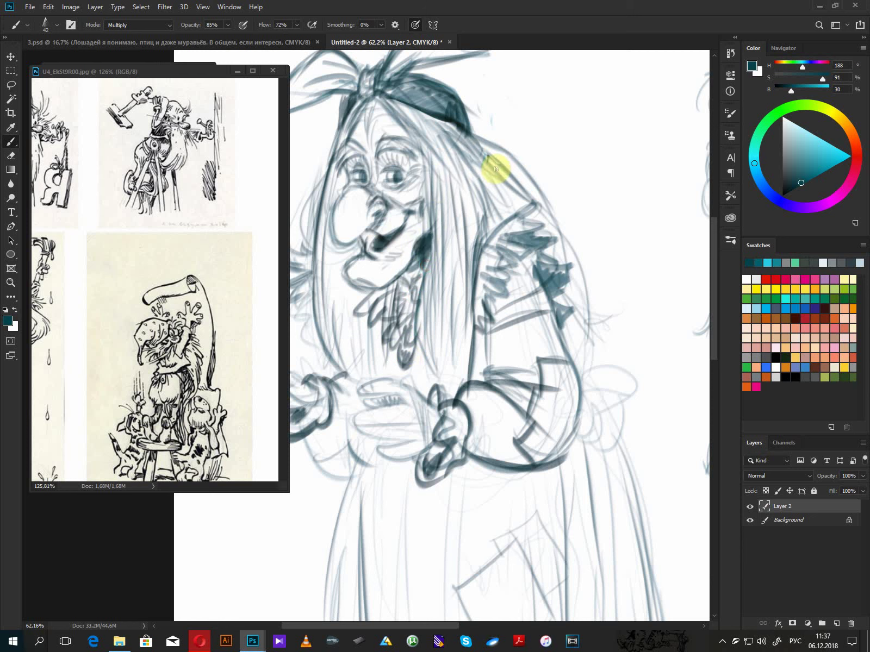
- Draw dark, shaggy fur trim along the vest's armhole edges on both shoulders
mouse_move(494, 279)
mouse_down()
mouse_move(503, 278)
mouse_move(489, 260)
mouse_move(506, 250)
mouse_move(492, 235)
mouse_move(521, 219)
mouse_move(484, 277)
mouse_move(485, 318)
mouse_move(475, 321)
mouse_move(483, 349)
mouse_up()
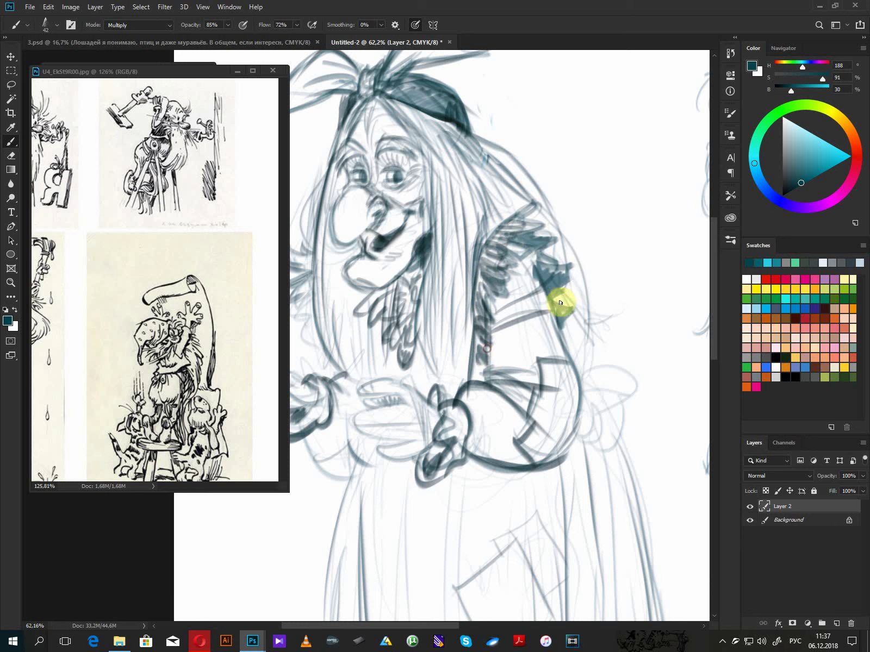
mouse_move(565, 318)
mouse_down()
mouse_move(554, 291)
mouse_move(563, 264)
mouse_move(553, 247)
mouse_move(543, 250)
mouse_move(562, 223)
mouse_move(564, 333)
mouse_up()
drag(511, 360, 572, 368)
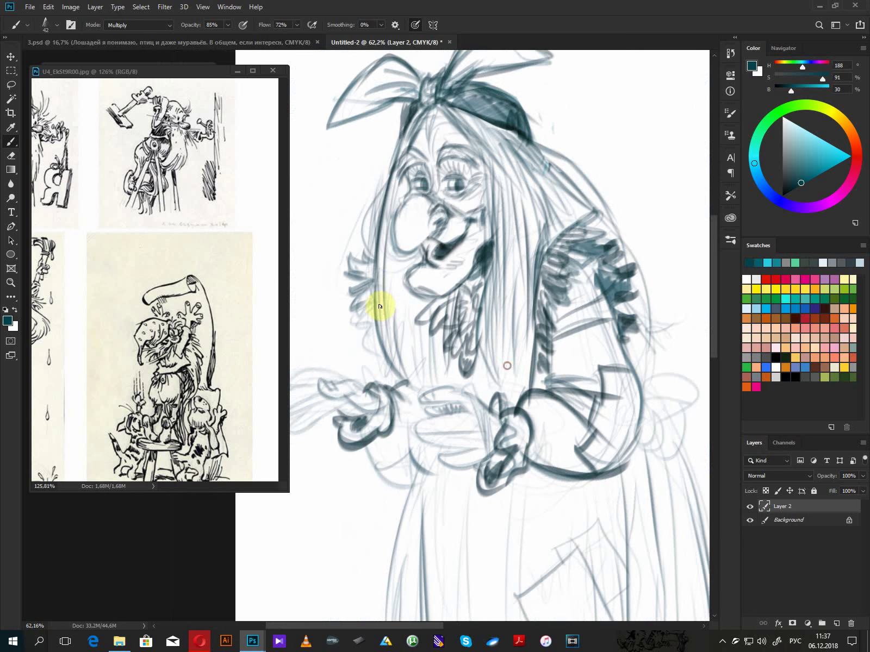
mouse_move(368, 300)
mouse_down()
mouse_move(359, 307)
mouse_move(353, 258)
mouse_move(361, 248)
mouse_move(370, 336)
mouse_up()
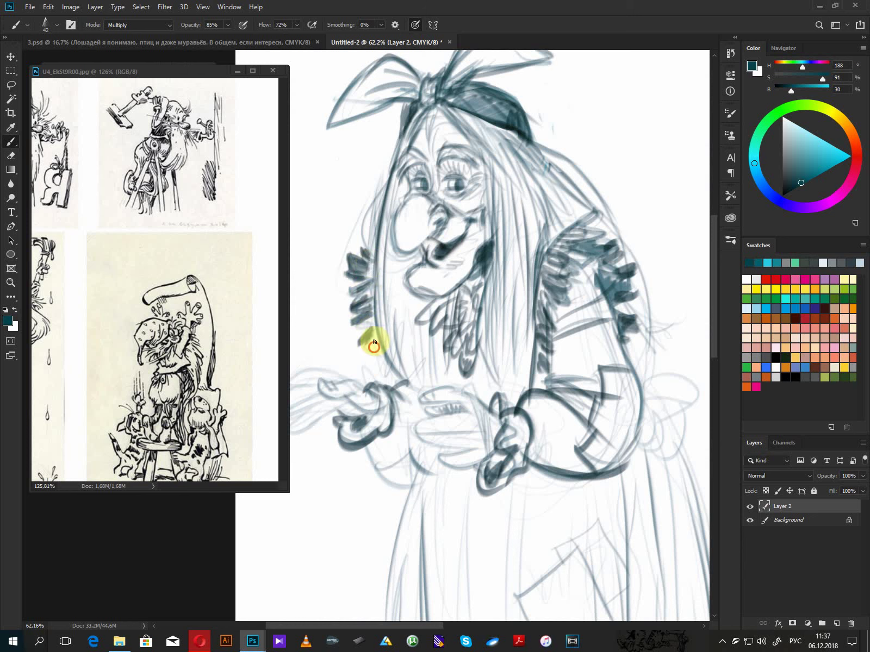
mouse_move(593, 309)
mouse_down()
mouse_move(573, 278)
mouse_move(589, 248)
mouse_move(564, 231)
mouse_move(583, 231)
mouse_move(569, 245)
mouse_move(625, 252)
mouse_up()
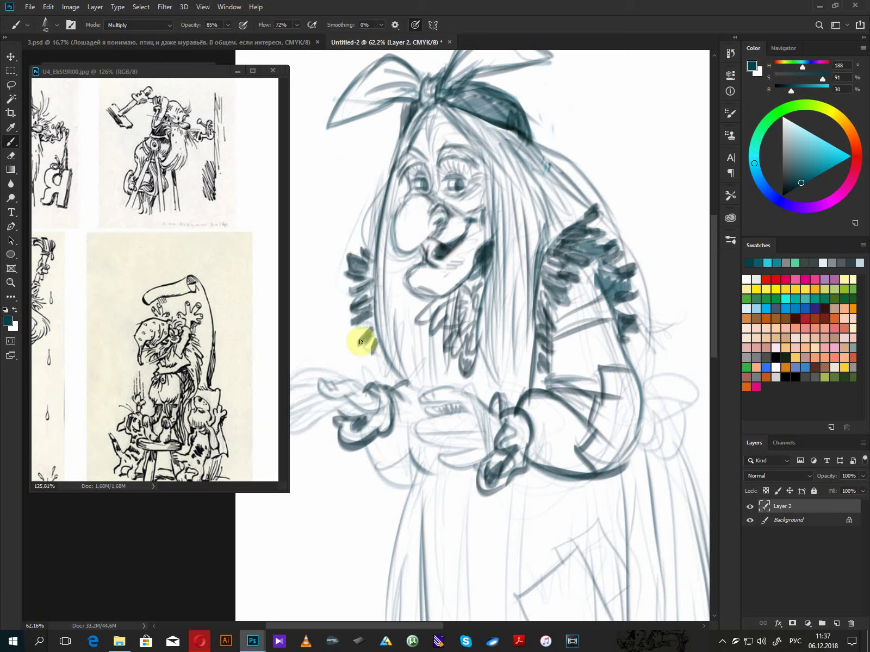
mouse_move(361, 341)
mouse_down()
mouse_move(368, 319)
mouse_move(371, 358)
mouse_up()
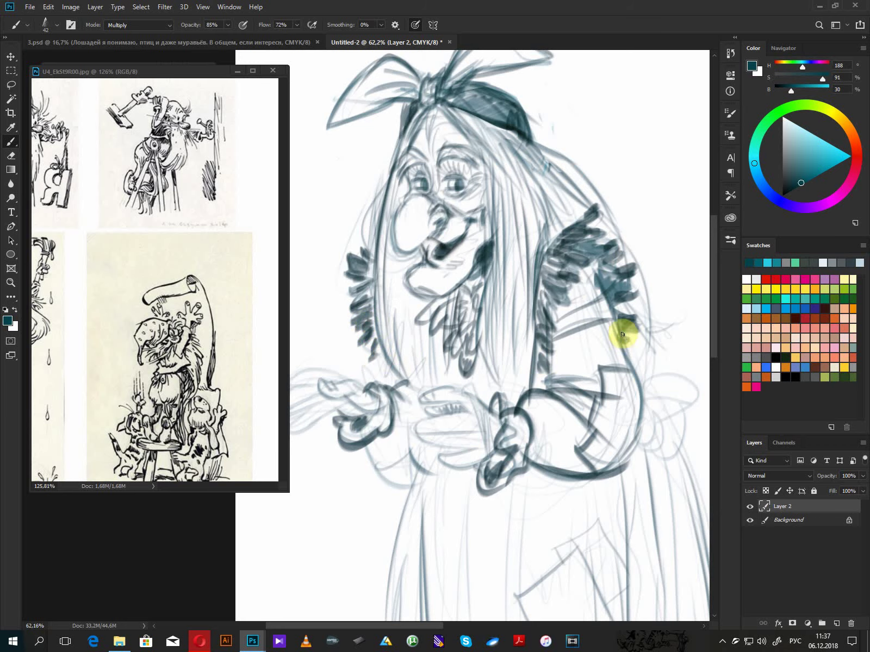
drag(625, 334, 626, 345)
- Outline the large apron bow behind the waist and hatch shading onto the bow and the elbow patch
drag(655, 431, 598, 310)
drag(636, 278, 543, 330)
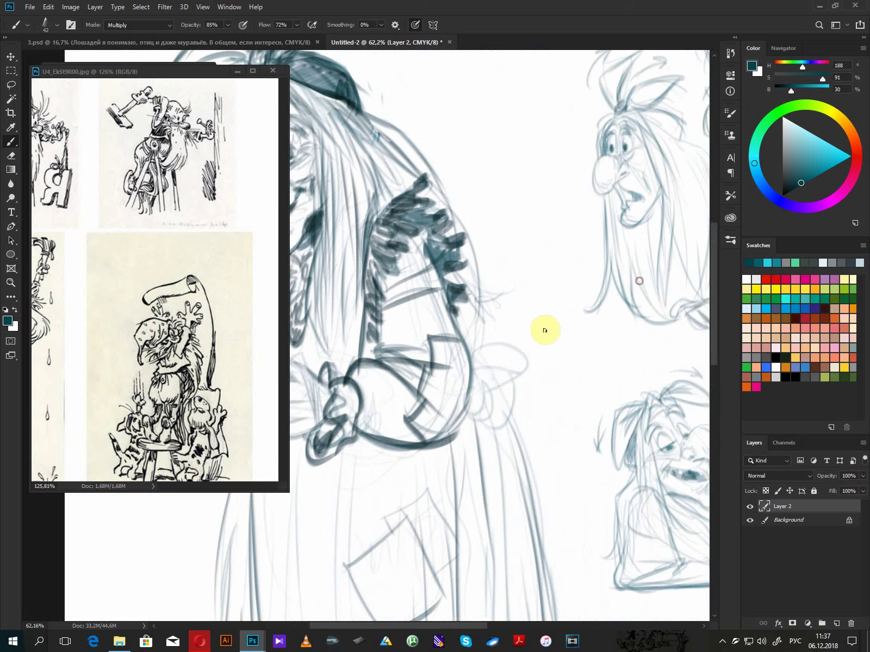
drag(490, 354, 526, 411)
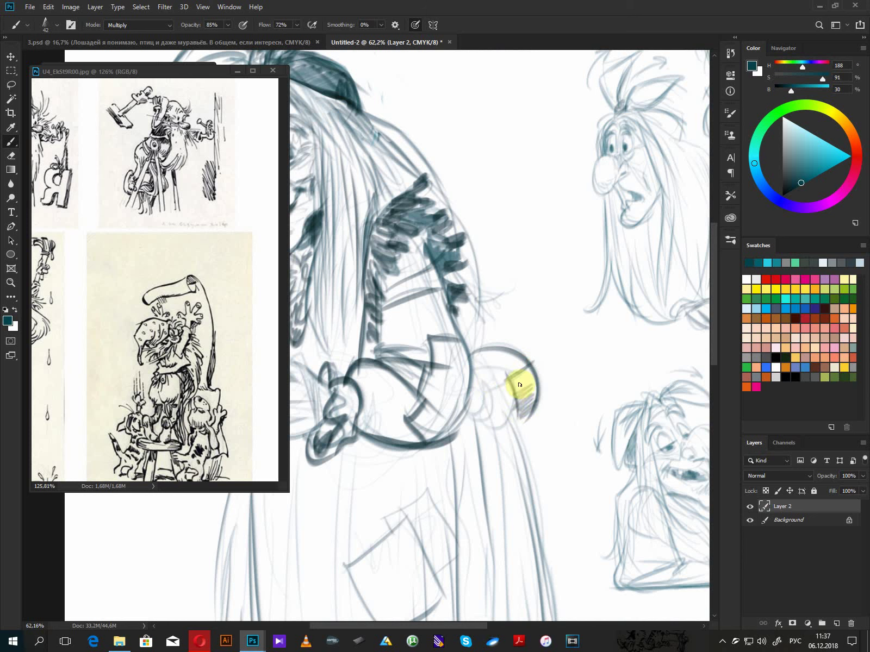
mouse_move(476, 379)
mouse_down()
mouse_move(471, 436)
mouse_move(509, 419)
mouse_up()
drag(468, 351, 438, 441)
drag(427, 401, 424, 434)
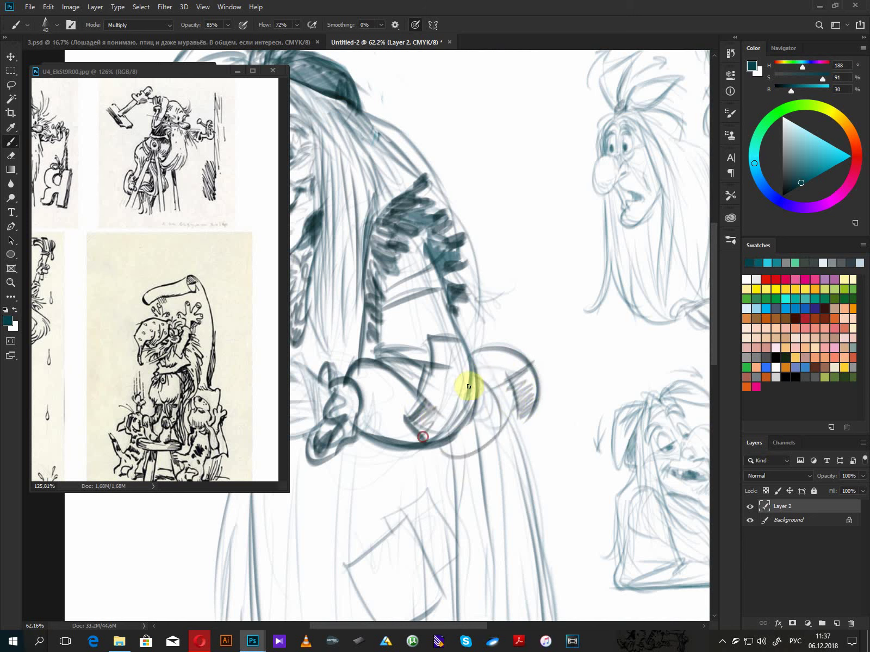
mouse_move(469, 388)
mouse_down()
mouse_move(458, 414)
mouse_move(468, 414)
mouse_up()
- Darken the outline of the hand held against the waist and add short hatching to the big nose
drag(401, 409, 499, 403)
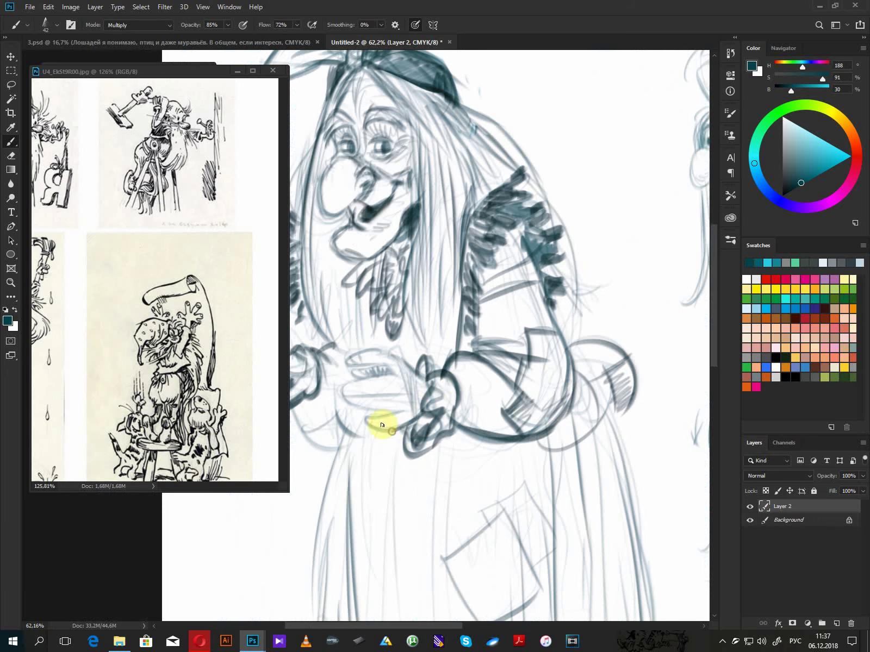
mouse_move(397, 424)
mouse_down()
mouse_move(385, 398)
mouse_move(340, 386)
mouse_move(374, 361)
mouse_move(365, 363)
mouse_move(391, 361)
mouse_move(414, 405)
mouse_move(429, 391)
mouse_move(424, 380)
mouse_up()
mouse_move(491, 344)
mouse_down()
mouse_move(463, 370)
mouse_move(572, 437)
mouse_up()
drag(452, 309, 446, 312)
drag(430, 307, 442, 308)
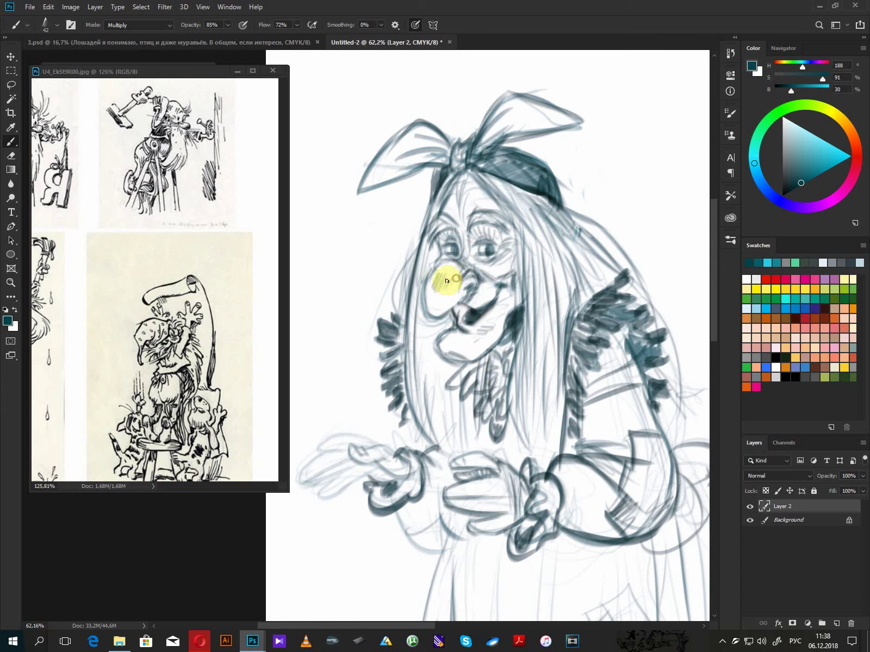
- Darken the front contour of the long skirt from the waist down to its ragged hem
drag(602, 428, 585, 218)
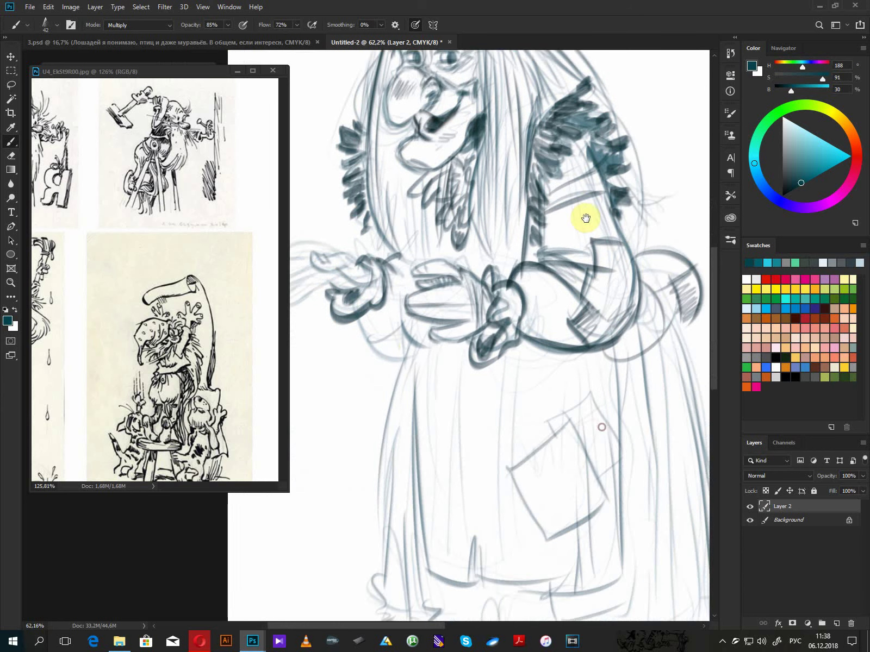
drag(415, 345, 411, 400)
drag(418, 319, 390, 400)
mouse_move(407, 354)
mouse_down()
mouse_move(391, 594)
mouse_move(398, 485)
mouse_up()
drag(384, 435, 392, 513)
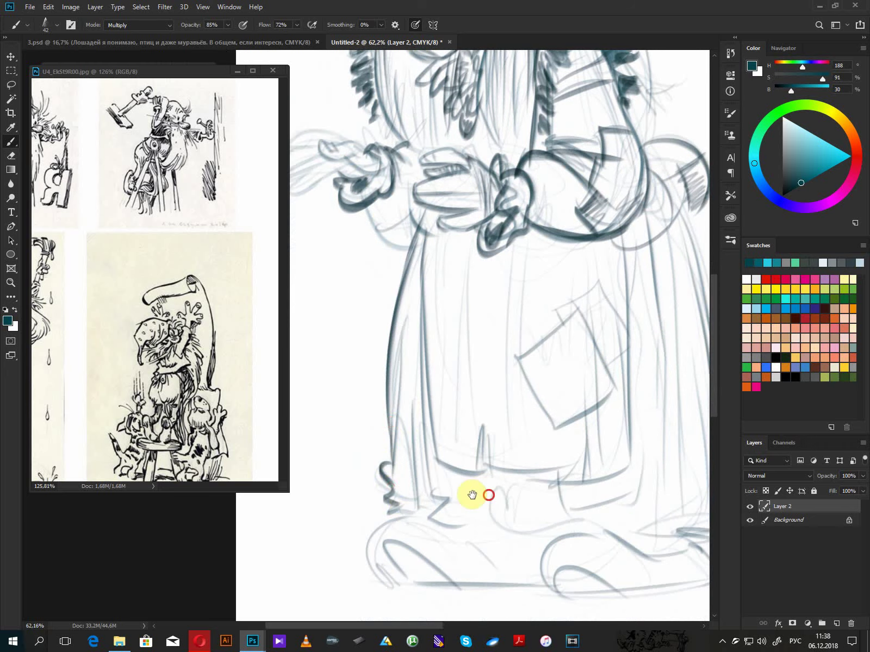
- Add shading strokes around the apron bow and draw the skirt's back contour and folds below it
drag(472, 494, 363, 538)
drag(514, 270, 520, 353)
drag(540, 295, 560, 250)
drag(538, 210, 564, 268)
mouse_move(539, 295)
mouse_down()
mouse_move(579, 215)
mouse_move(568, 261)
mouse_move(582, 260)
mouse_move(605, 440)
mouse_move(582, 278)
mouse_move(596, 435)
mouse_move(584, 278)
mouse_move(596, 435)
mouse_move(584, 278)
mouse_move(595, 433)
mouse_move(474, 471)
mouse_move(465, 458)
mouse_move(464, 473)
mouse_move(440, 465)
mouse_move(414, 473)
mouse_move(472, 480)
mouse_move(469, 488)
mouse_move(488, 477)
mouse_move(487, 491)
mouse_move(481, 473)
mouse_move(480, 500)
mouse_move(475, 490)
mouse_move(532, 496)
mouse_move(553, 474)
mouse_up()
- Reinforce the shaggy lines around the hem and feet, and add long vertical folds to the back of the skirt
drag(490, 465, 559, 462)
drag(430, 476, 580, 458)
mouse_move(411, 466)
mouse_down()
mouse_move(434, 483)
mouse_move(410, 472)
mouse_move(465, 477)
mouse_move(425, 453)
mouse_move(407, 460)
mouse_move(424, 446)
mouse_move(497, 493)
mouse_move(479, 481)
mouse_move(491, 489)
mouse_move(482, 459)
mouse_move(411, 435)
mouse_move(423, 435)
mouse_move(406, 452)
mouse_move(453, 464)
mouse_move(455, 448)
mouse_move(453, 468)
mouse_move(503, 479)
mouse_move(469, 448)
mouse_move(499, 474)
mouse_move(485, 464)
mouse_move(489, 485)
mouse_move(505, 474)
mouse_move(502, 492)
mouse_move(519, 480)
mouse_move(486, 455)
mouse_move(563, 459)
mouse_move(517, 453)
mouse_move(531, 432)
mouse_move(471, 437)
mouse_move(450, 425)
mouse_move(463, 415)
mouse_move(450, 412)
mouse_move(450, 271)
mouse_move(404, 435)
mouse_move(426, 424)
mouse_move(400, 450)
mouse_move(438, 496)
mouse_move(425, 511)
mouse_move(437, 495)
mouse_move(421, 499)
mouse_move(471, 504)
mouse_move(620, 487)
mouse_move(516, 481)
mouse_move(546, 485)
mouse_up()
mouse_move(646, 462)
mouse_down()
mouse_move(466, 498)
mouse_move(493, 482)
mouse_move(497, 408)
mouse_move(512, 488)
mouse_up()
drag(534, 369, 545, 449)
drag(507, 247, 527, 383)
mouse_move(518, 318)
mouse_down()
mouse_move(534, 364)
mouse_move(526, 310)
mouse_move(531, 348)
mouse_move(482, 323)
mouse_move(506, 312)
mouse_move(491, 314)
mouse_move(518, 243)
mouse_up()
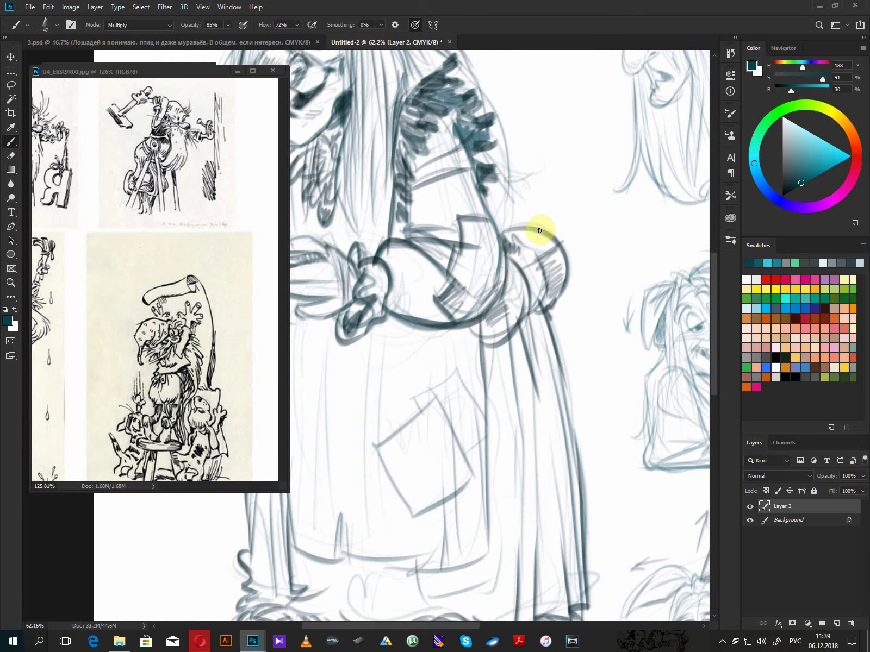
- Draw the back hair ending in a curled tip behind the arm, and shade above the outstretched hand's cuff
mouse_move(509, 181)
mouse_down()
mouse_move(513, 290)
mouse_move(500, 315)
mouse_up()
mouse_move(472, 163)
mouse_down()
mouse_move(555, 281)
mouse_move(515, 335)
mouse_up()
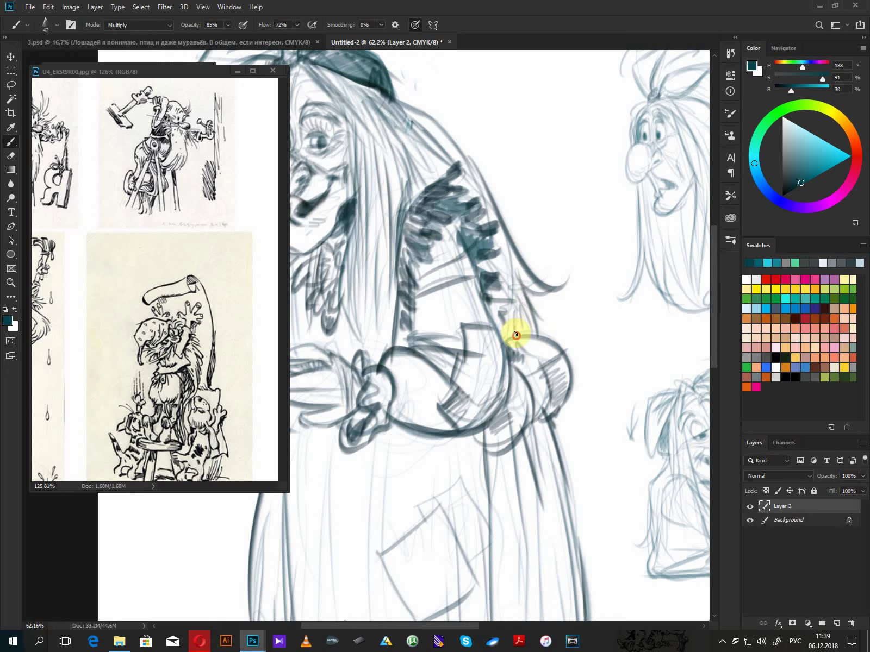
drag(466, 361, 620, 348)
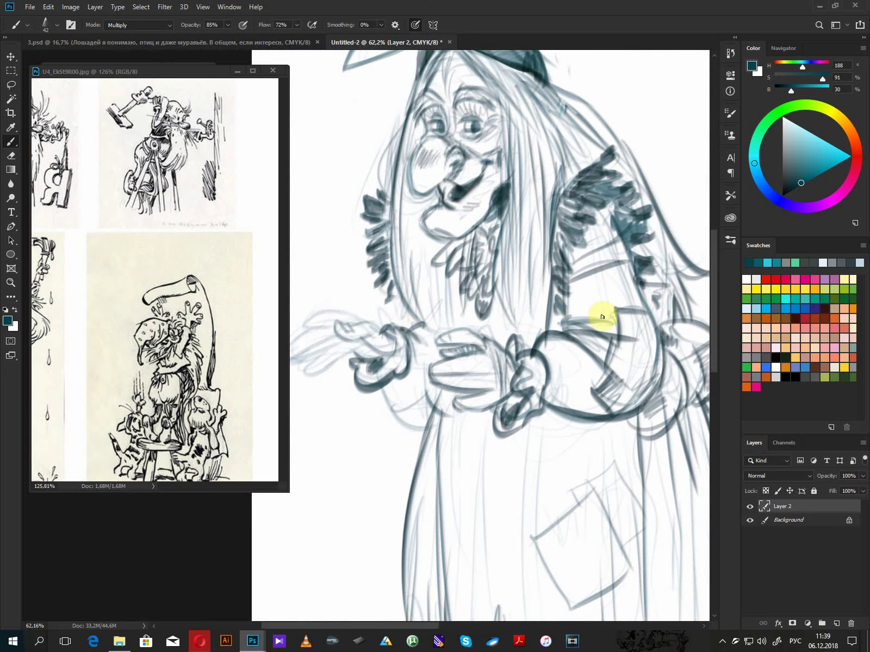
mouse_move(404, 304)
mouse_down()
mouse_move(402, 322)
mouse_move(407, 309)
mouse_move(421, 326)
mouse_up()
drag(415, 318, 437, 328)
mouse_move(416, 270)
mouse_down()
mouse_move(438, 303)
mouse_move(403, 318)
mouse_move(411, 324)
mouse_move(395, 290)
mouse_move(405, 319)
mouse_up()
drag(394, 272, 402, 311)
- Reinforce the hair strands along the back and around the face, and strengthen the nose's lower contour
drag(623, 337, 473, 458)
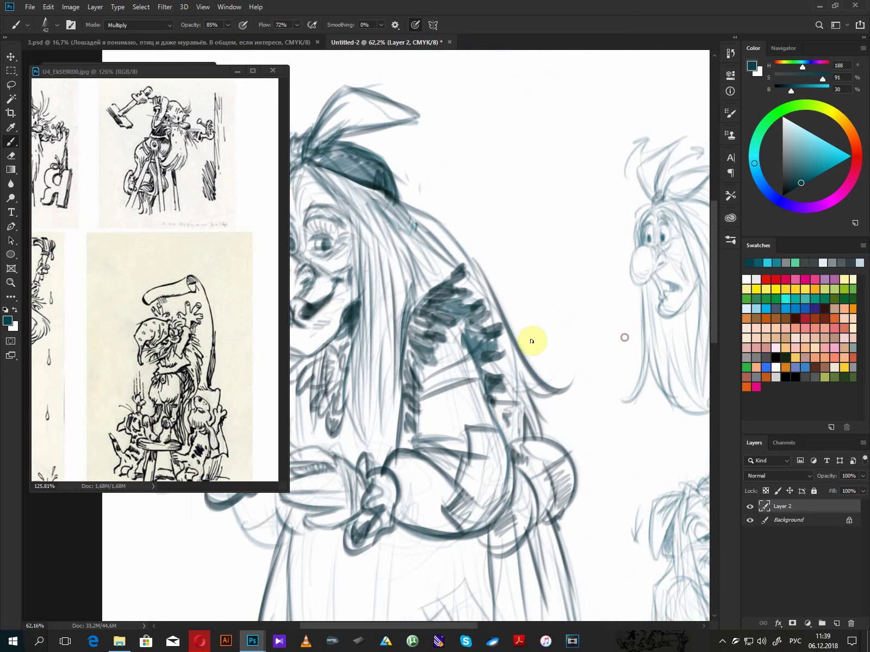
drag(416, 230, 482, 288)
mouse_move(334, 179)
mouse_down()
mouse_move(375, 262)
mouse_move(364, 257)
mouse_move(359, 295)
mouse_move(374, 293)
mouse_up()
drag(357, 216, 480, 305)
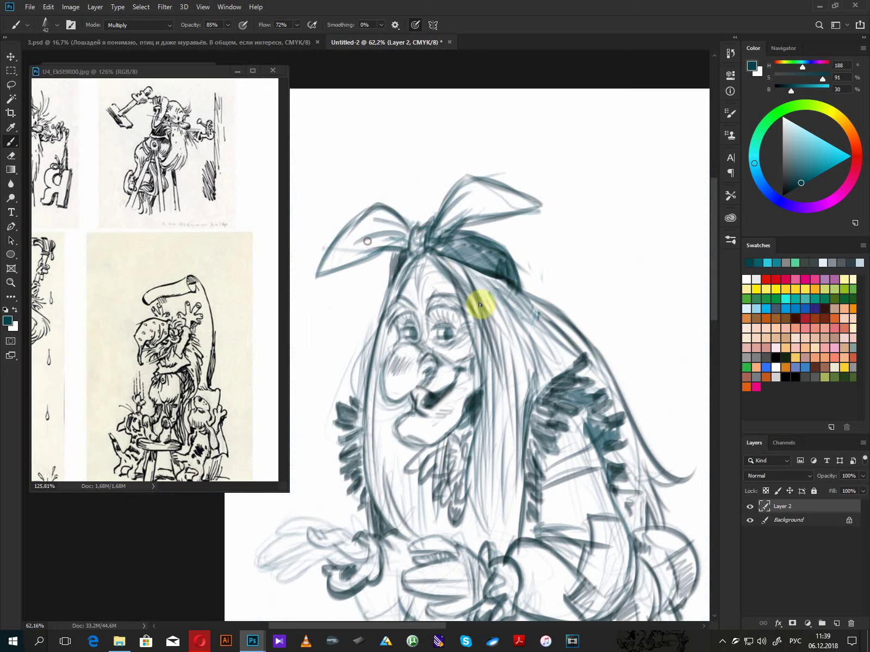
drag(408, 257, 365, 351)
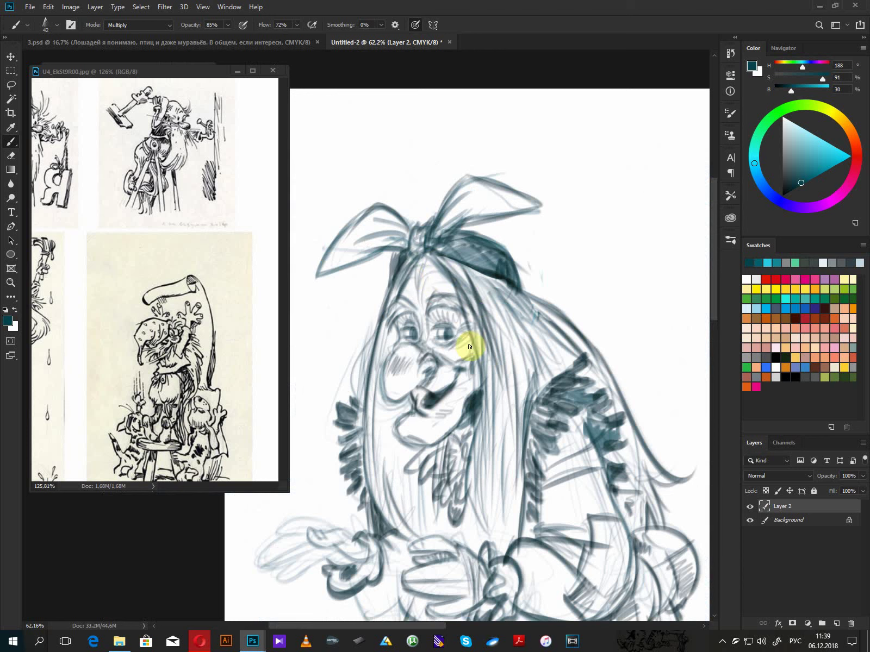
mouse_move(389, 394)
mouse_down()
mouse_move(423, 378)
mouse_move(416, 383)
mouse_up()
- Darken the outline of the outstretched open hand and the underside of its sleeve
drag(442, 338, 556, 208)
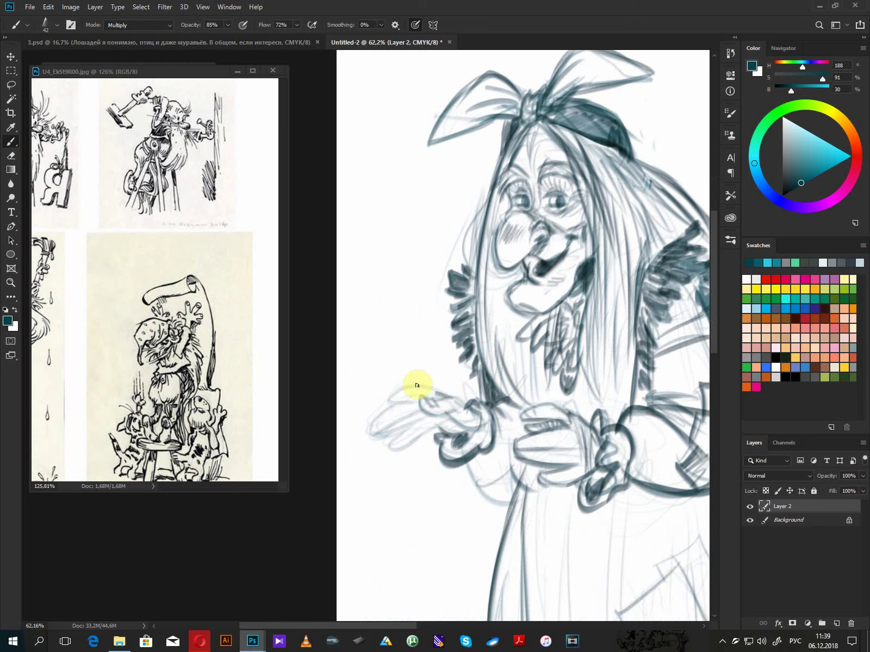
mouse_move(401, 386)
mouse_down()
mouse_move(384, 397)
mouse_move(412, 394)
mouse_move(363, 427)
mouse_move(389, 426)
mouse_move(377, 438)
mouse_move(411, 433)
mouse_move(385, 444)
mouse_move(435, 418)
mouse_move(399, 423)
mouse_move(429, 427)
mouse_up()
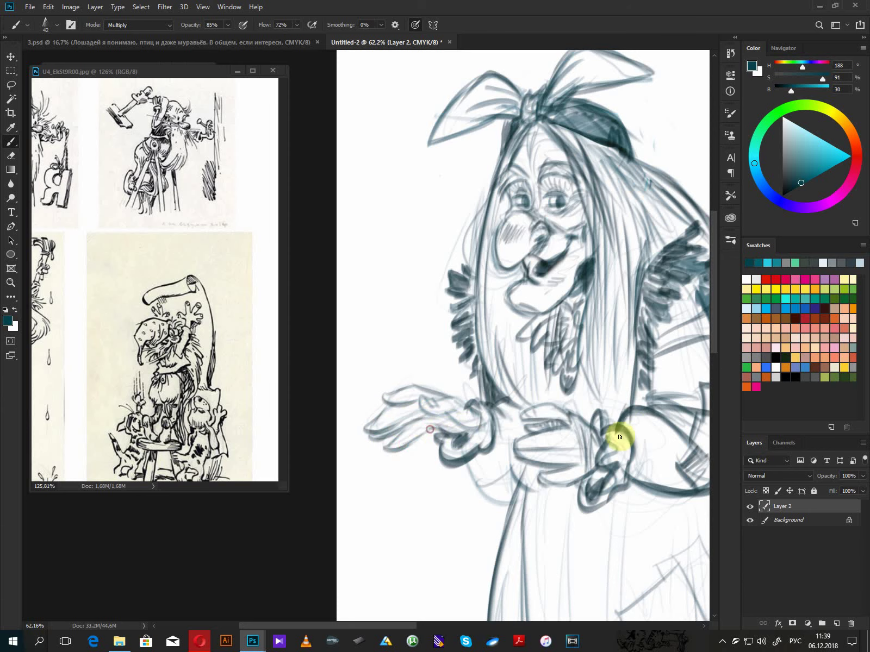
drag(465, 464, 513, 497)
- Draw curled hair ends hanging below the hands and beside the front of the skirt
mouse_move(603, 503)
mouse_down()
mouse_move(496, 343)
mouse_move(483, 350)
mouse_move(514, 342)
mouse_move(535, 351)
mouse_move(540, 330)
mouse_move(576, 371)
mouse_up()
mouse_move(528, 340)
mouse_down()
mouse_move(542, 363)
mouse_move(578, 371)
mouse_up()
mouse_move(412, 254)
mouse_down()
mouse_move(413, 280)
mouse_move(387, 346)
mouse_move(394, 346)
mouse_move(391, 391)
mouse_up()
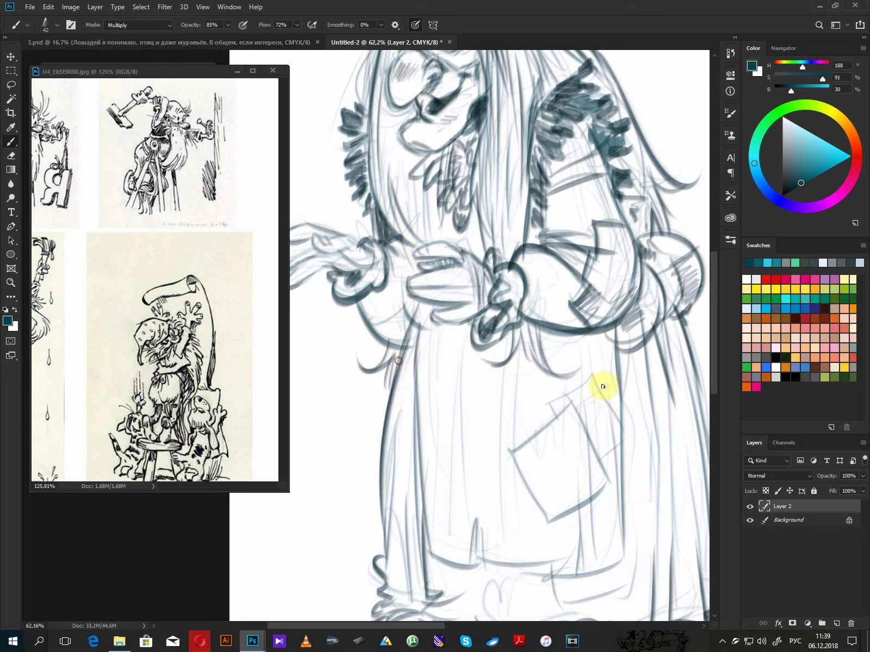
- Hatch shading into the gap between the upper arm and the back hair, just above the apron bow
drag(685, 294, 489, 384)
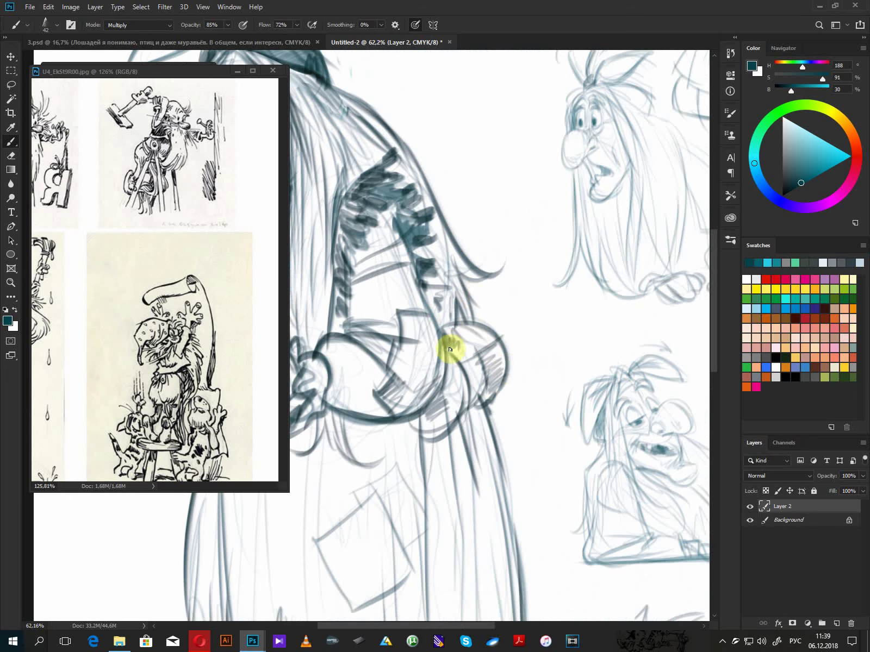
drag(429, 279, 441, 320)
drag(450, 251, 460, 310)
mouse_move(400, 220)
mouse_down()
mouse_move(417, 219)
mouse_move(388, 201)
mouse_move(401, 214)
mouse_move(398, 194)
mouse_move(379, 190)
mouse_move(351, 201)
mouse_move(376, 164)
mouse_up()
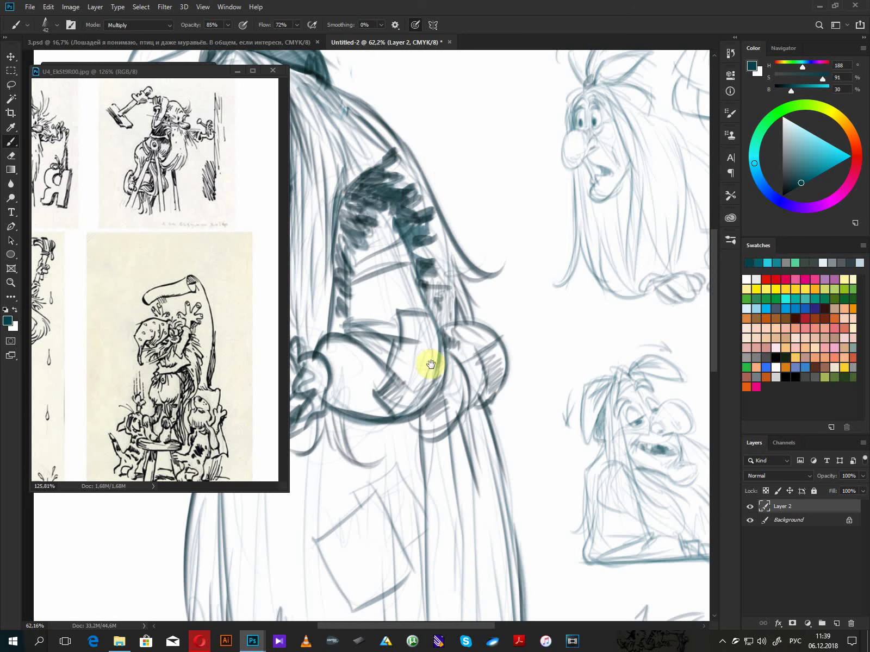
- Strengthen the fur trim along the front edge of the vest and the hair strands framing the face and chin
drag(432, 365, 636, 338)
drag(545, 295, 547, 277)
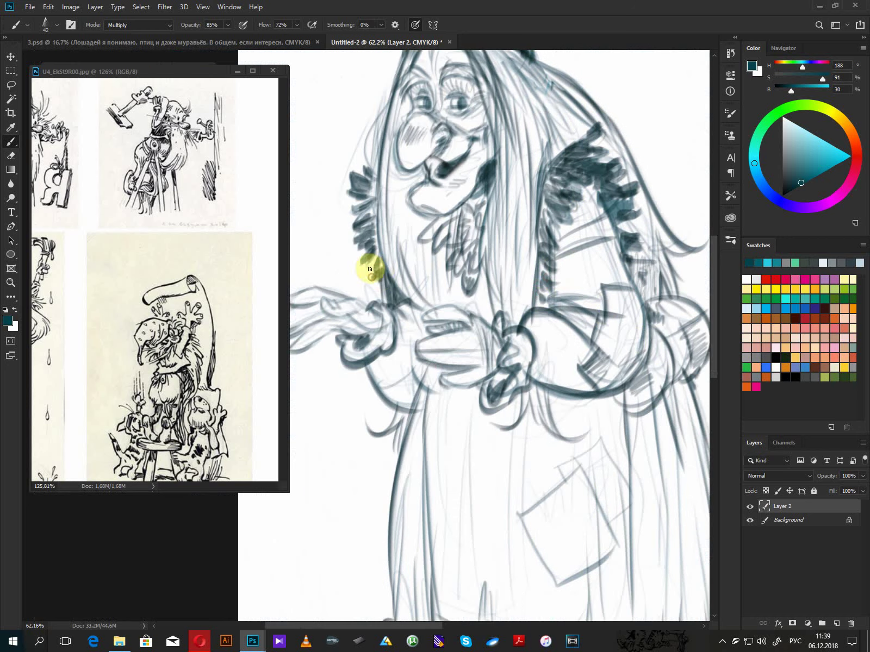
mouse_move(369, 155)
mouse_down()
mouse_move(360, 169)
mouse_move(368, 184)
mouse_up()
drag(602, 241, 562, 377)
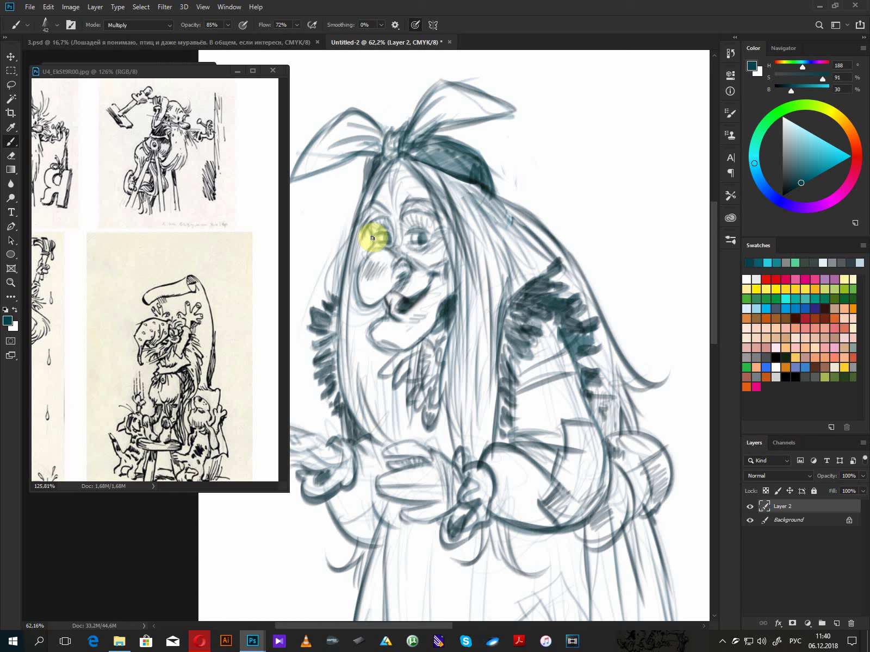
mouse_move(448, 366)
mouse_down()
mouse_move(463, 430)
mouse_move(483, 445)
mouse_up()
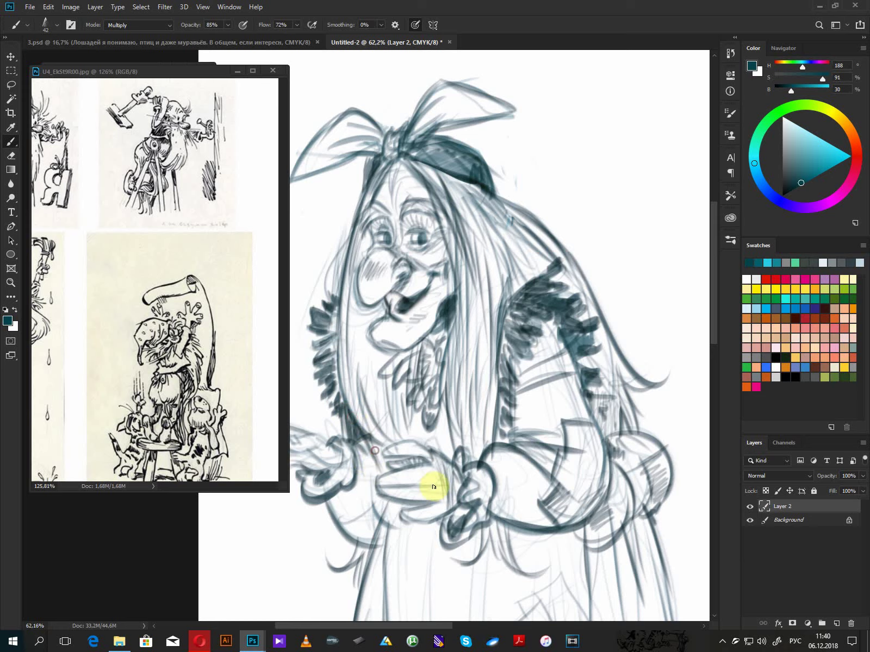
- Reinforce the front contour and the long vertical fold lines of the skirt below the hands
drag(382, 504, 367, 540)
drag(473, 561, 480, 303)
mouse_move(420, 268)
mouse_down()
mouse_move(409, 362)
mouse_move(423, 378)
mouse_up()
drag(505, 503, 466, 442)
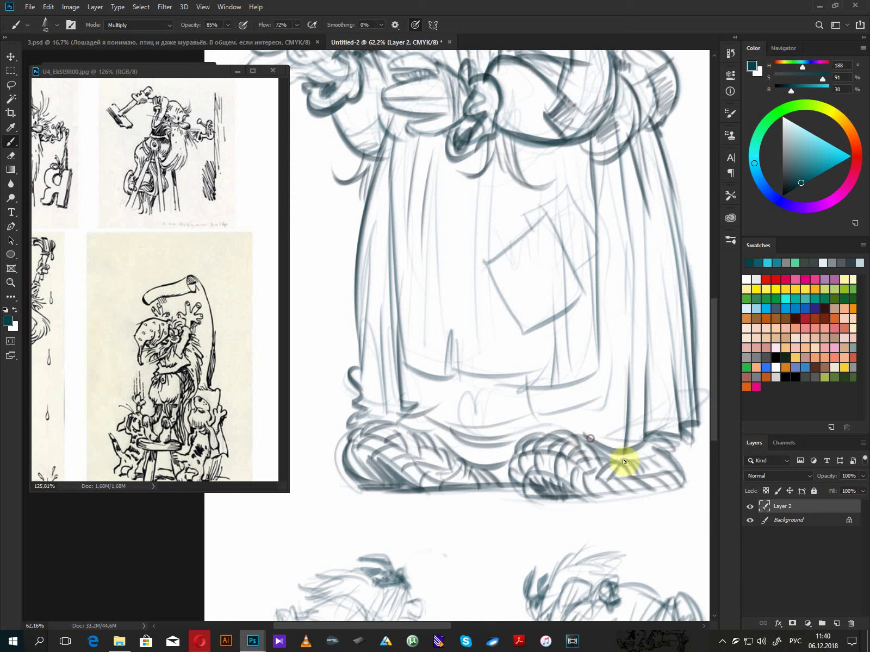
- Darken the rear shoe and the skirt's back hem and folds, and add ground-shadow strokes beneath both shoes
click(654, 442)
drag(643, 453, 684, 474)
mouse_move(626, 488)
mouse_down()
mouse_move(691, 483)
mouse_move(553, 495)
mouse_move(608, 486)
mouse_move(526, 495)
mouse_move(388, 491)
mouse_move(452, 491)
mouse_up()
drag(684, 482, 486, 499)
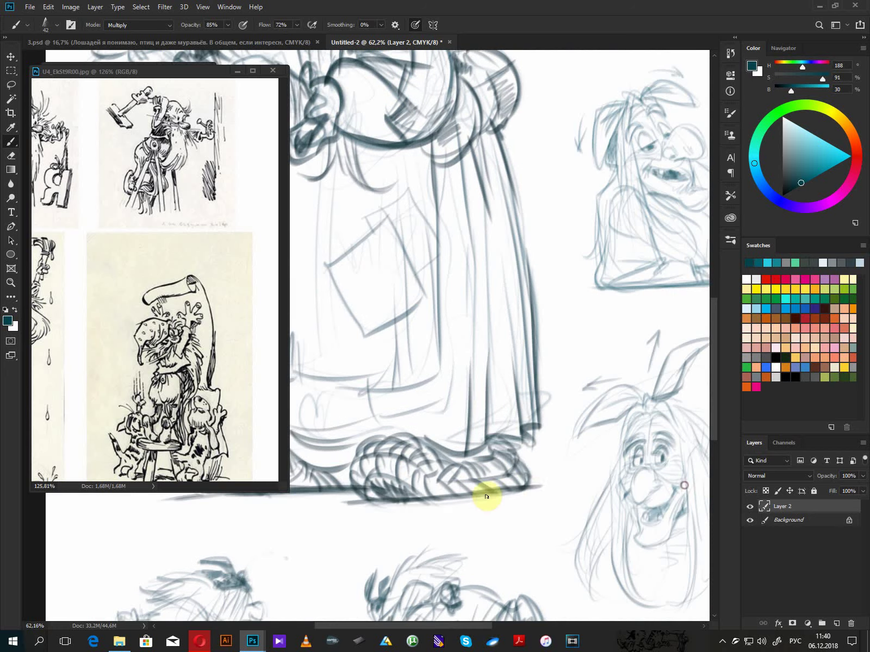
mouse_move(525, 435)
mouse_down()
mouse_move(485, 446)
mouse_move(476, 456)
mouse_move(505, 443)
mouse_move(478, 462)
mouse_move(504, 438)
mouse_up()
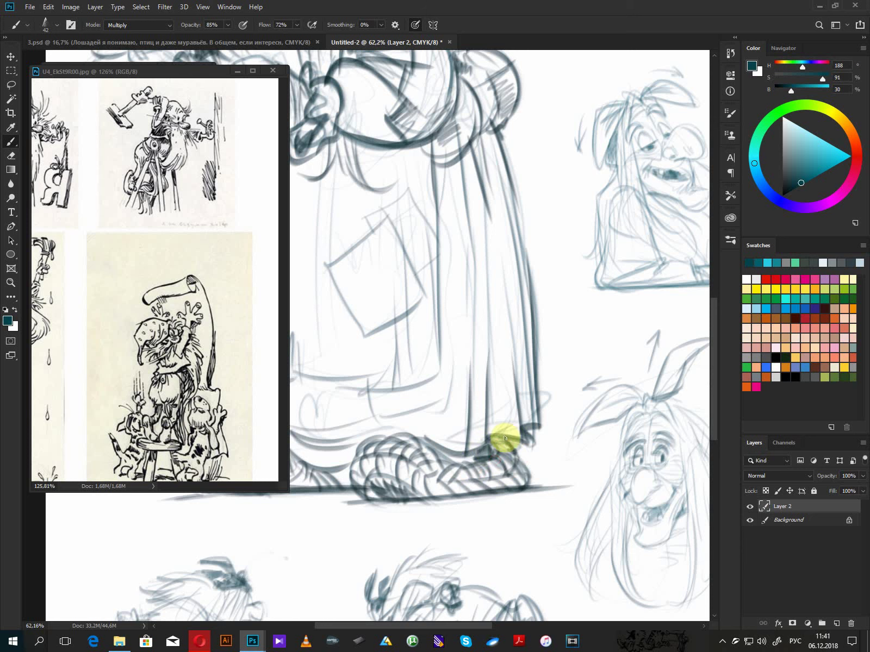
drag(480, 179, 519, 282)
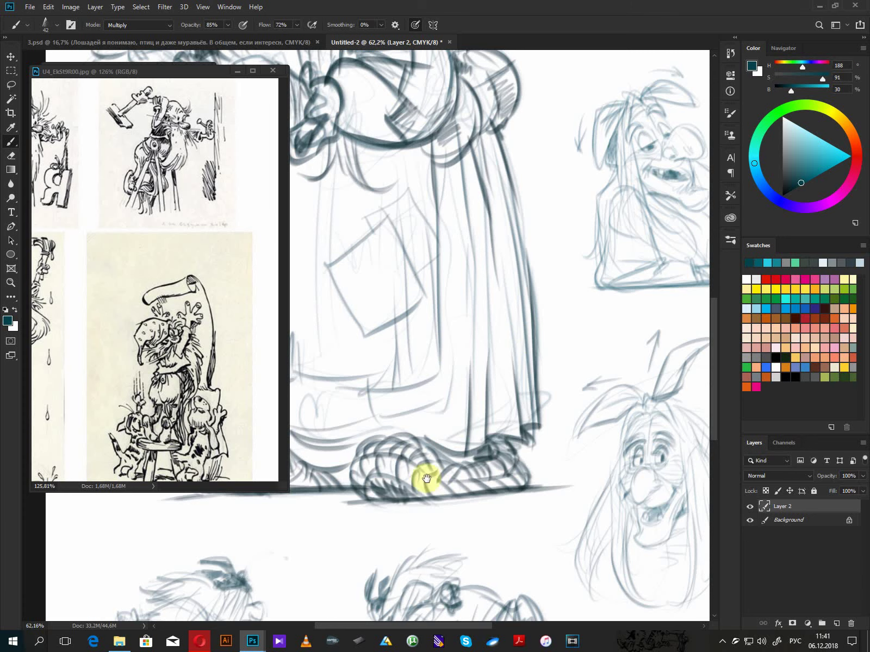
- Fade the sketch layer to 29% opacity and add a new empty layer above it
drag(428, 478, 528, 563)
drag(503, 374, 509, 373)
scroll(509, 372, down, 6)
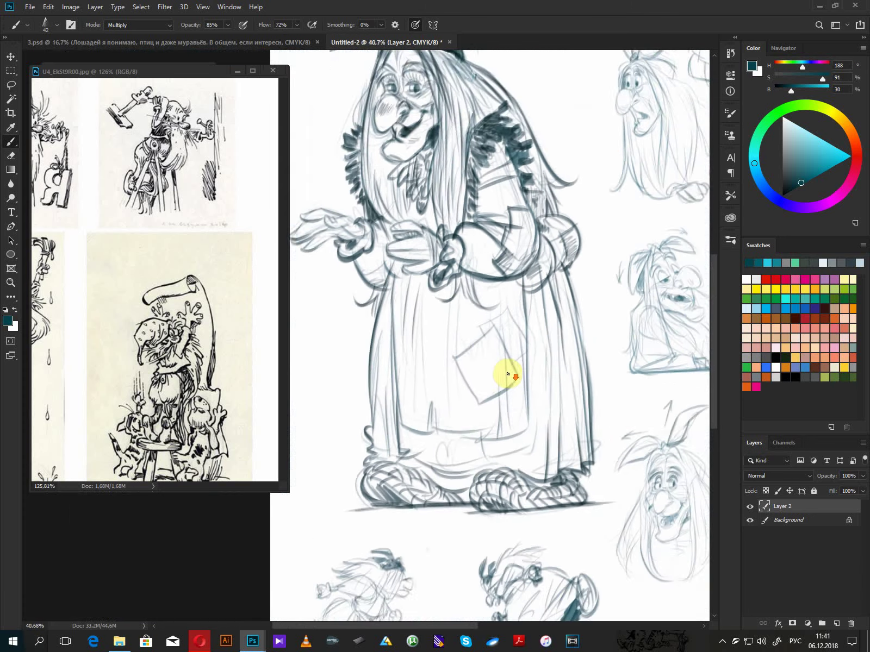
scroll(508, 373, up, 2)
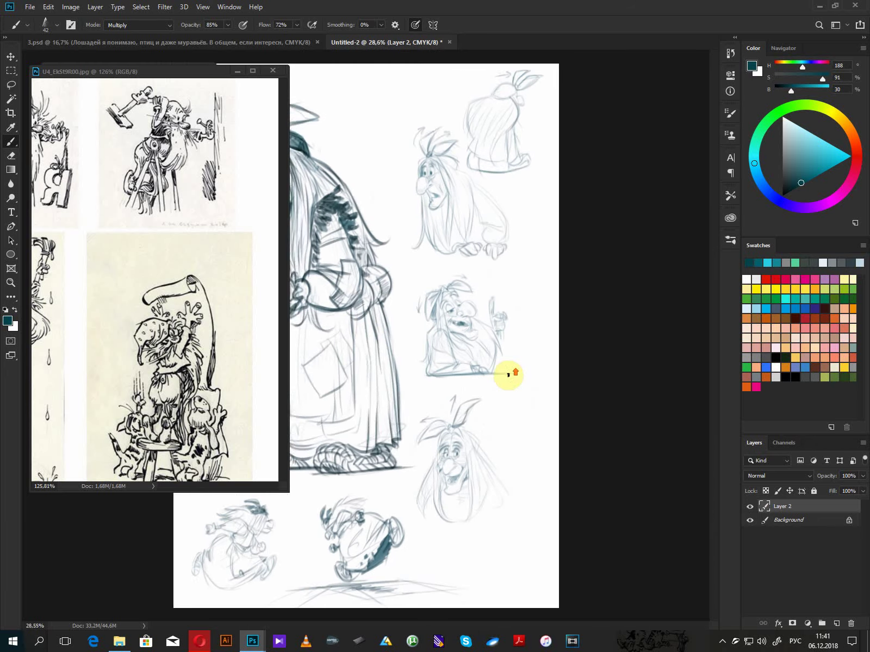
mouse_move(382, 352)
mouse_down()
mouse_move(527, 382)
mouse_move(528, 352)
mouse_up()
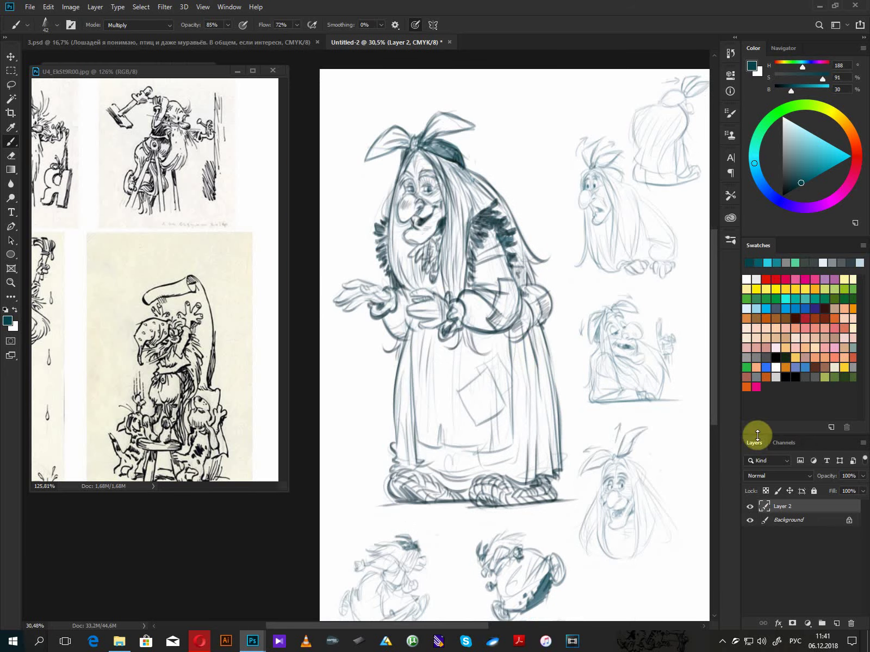
drag(659, 494, 637, 430)
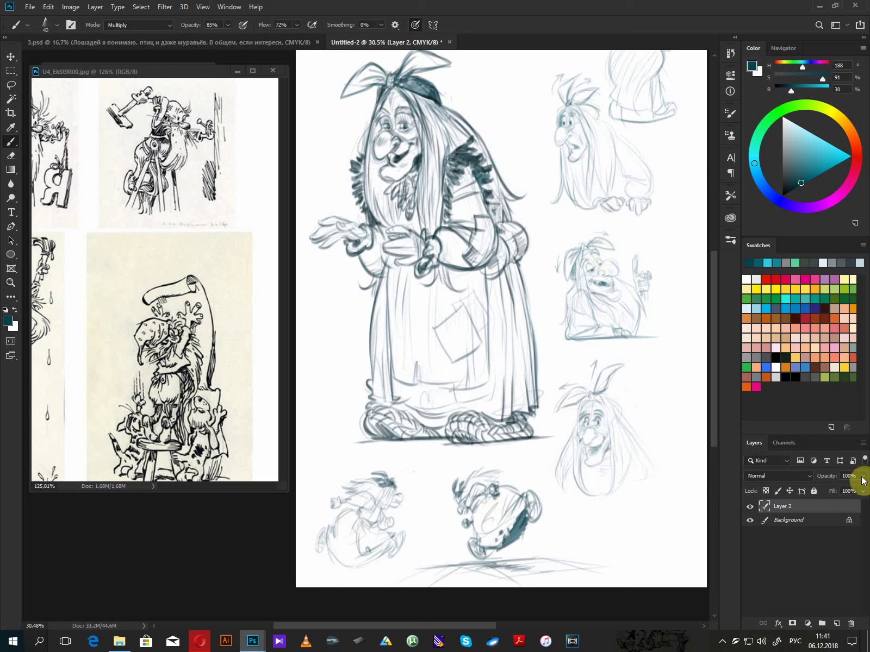
click(831, 488)
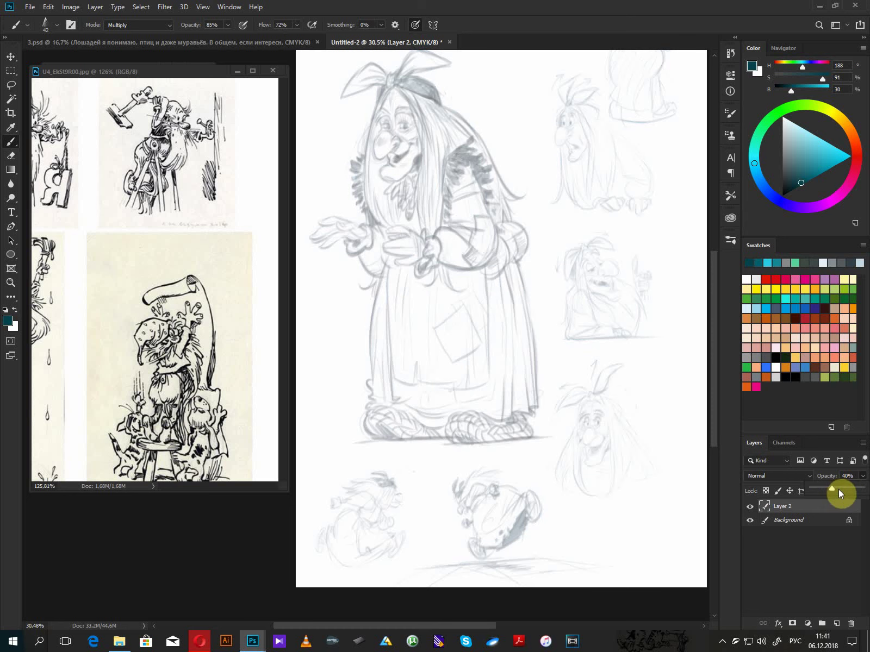
drag(830, 489, 827, 490)
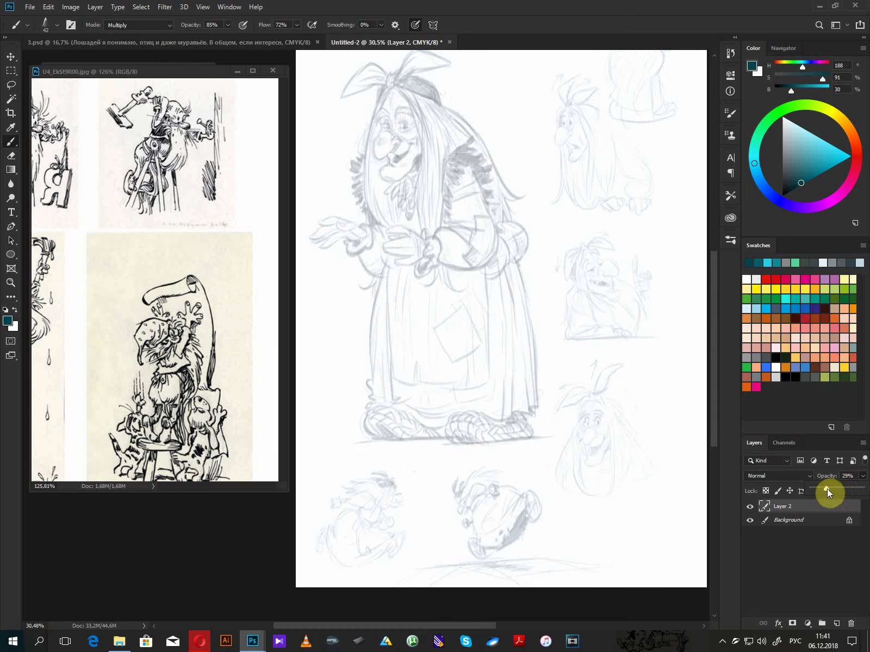
click(837, 626)
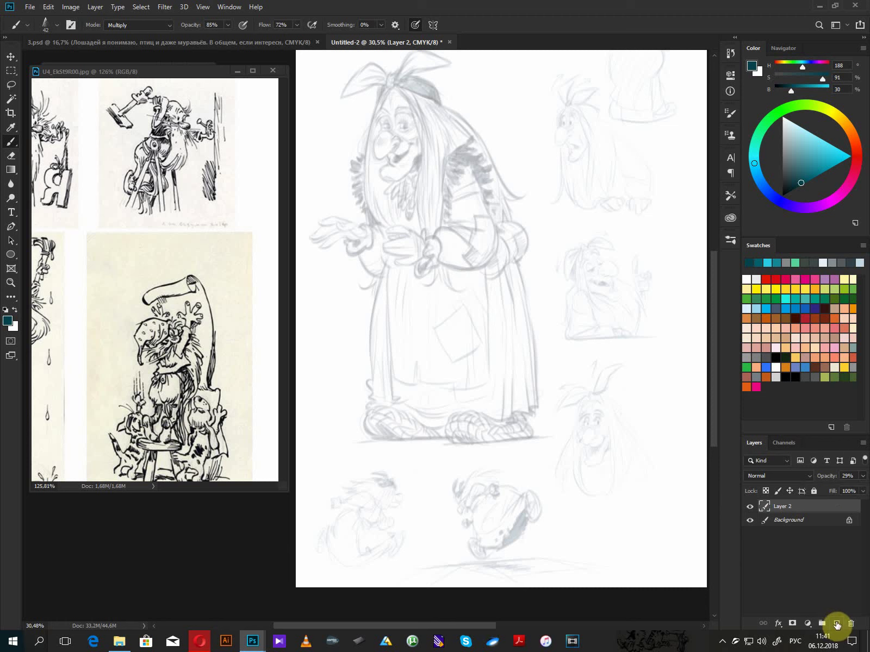
click(836, 625)
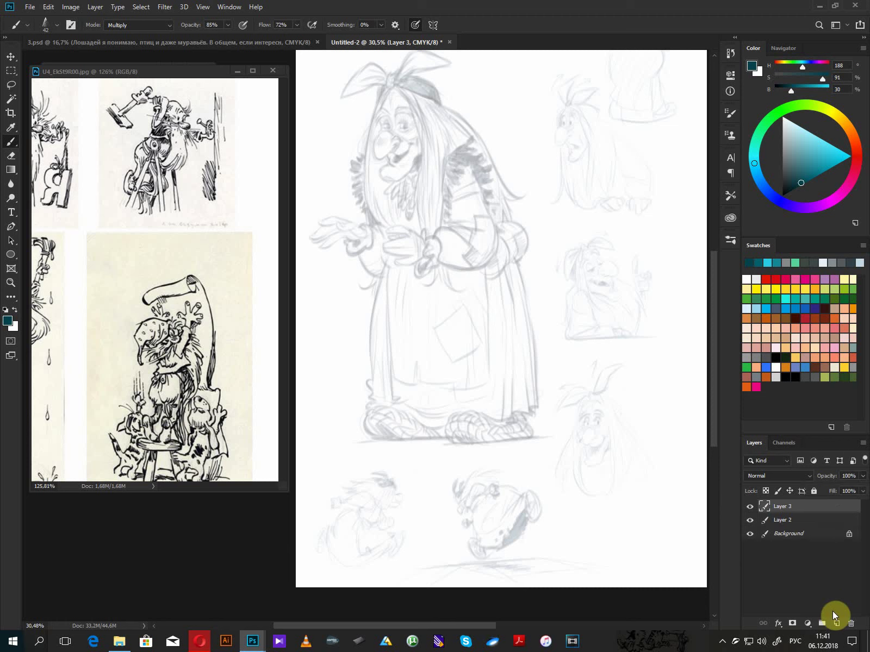
- Choose the brush preset "Sampled Brush 3 37" and set a neutral grey colour with 0% saturation and 38% brightness
right_click(447, 304)
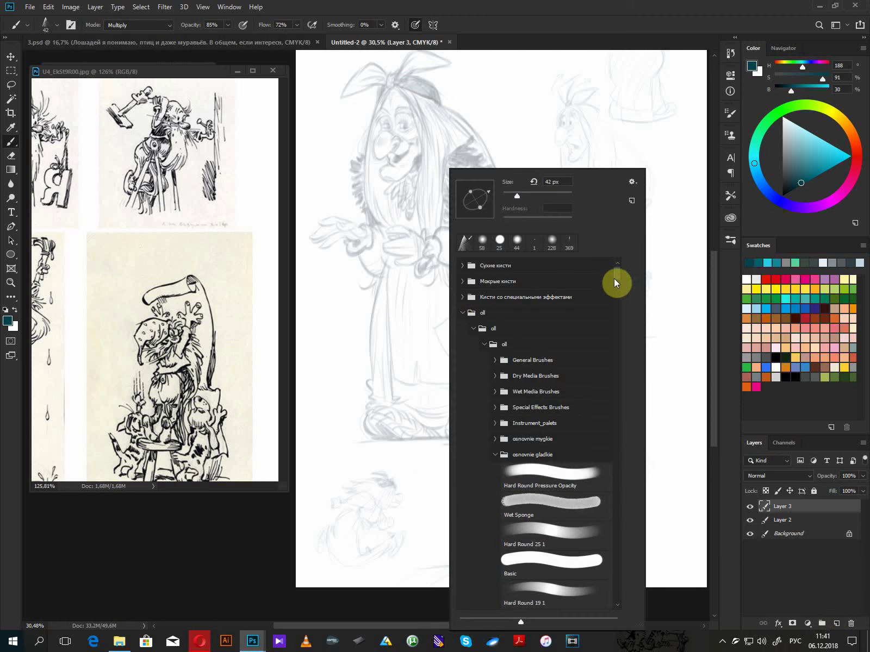
drag(614, 278, 615, 290)
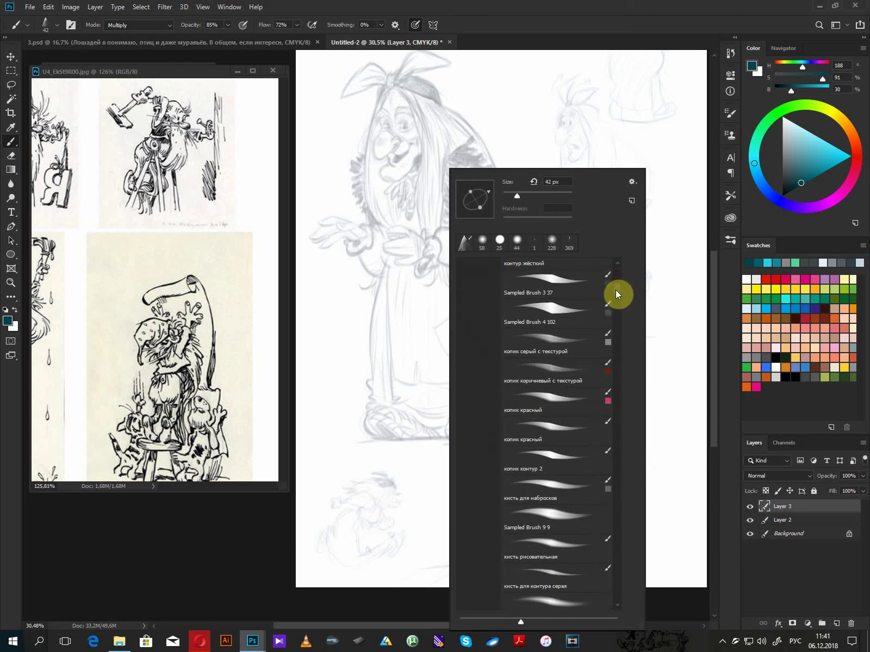
click(551, 288)
click(783, 177)
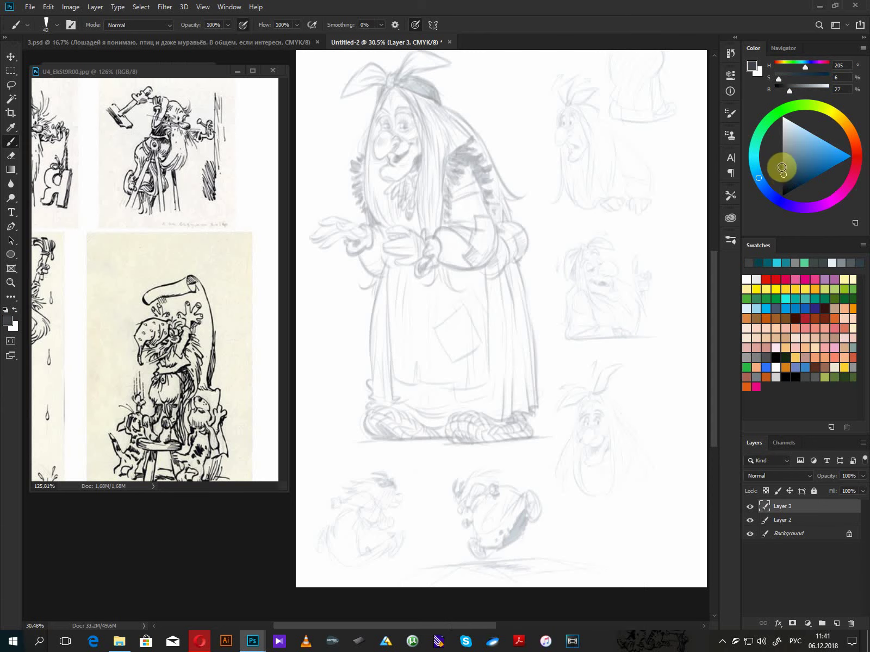
drag(782, 167, 782, 166)
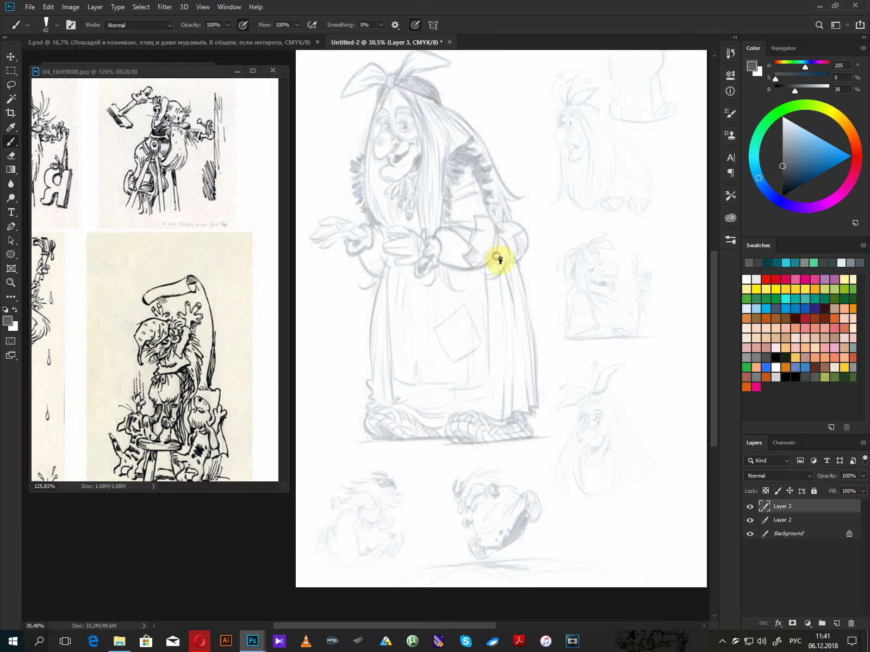
- Reduce the brush size to 31 px for inking the face
scroll(499, 262, up, 4)
drag(457, 239, 514, 417)
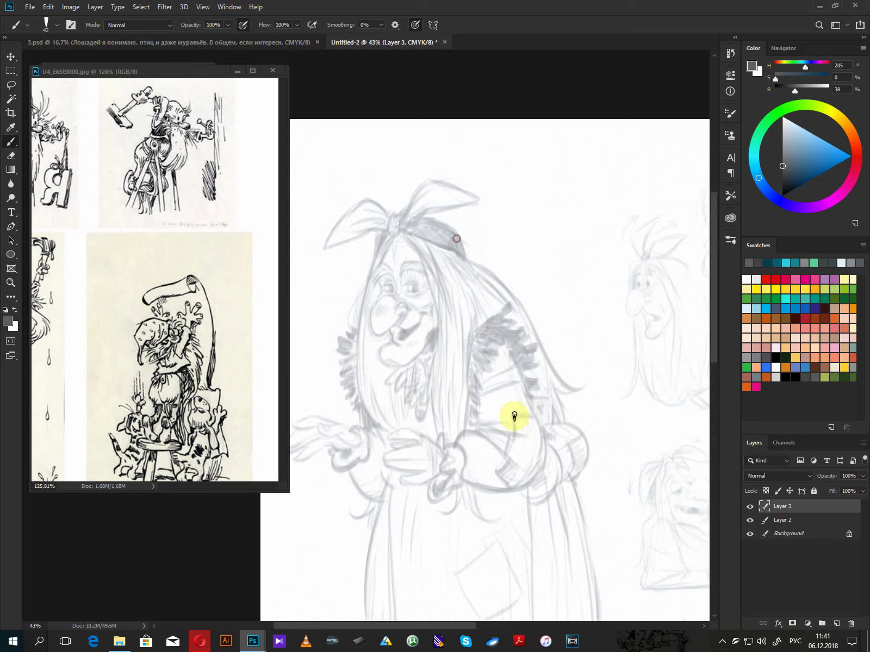
scroll(462, 470, up, 1)
scroll(463, 470, up, 1)
right_click(493, 441)
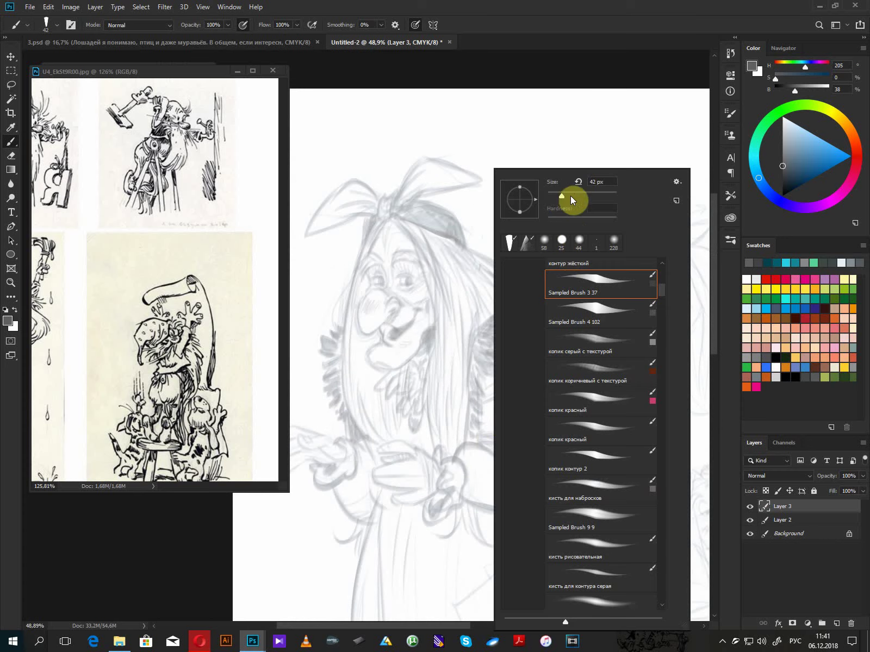
click(452, 260)
- Ink the contour of the big nose with its nostril and the outline of the eye nearer the back hair
scroll(454, 264, up, 4)
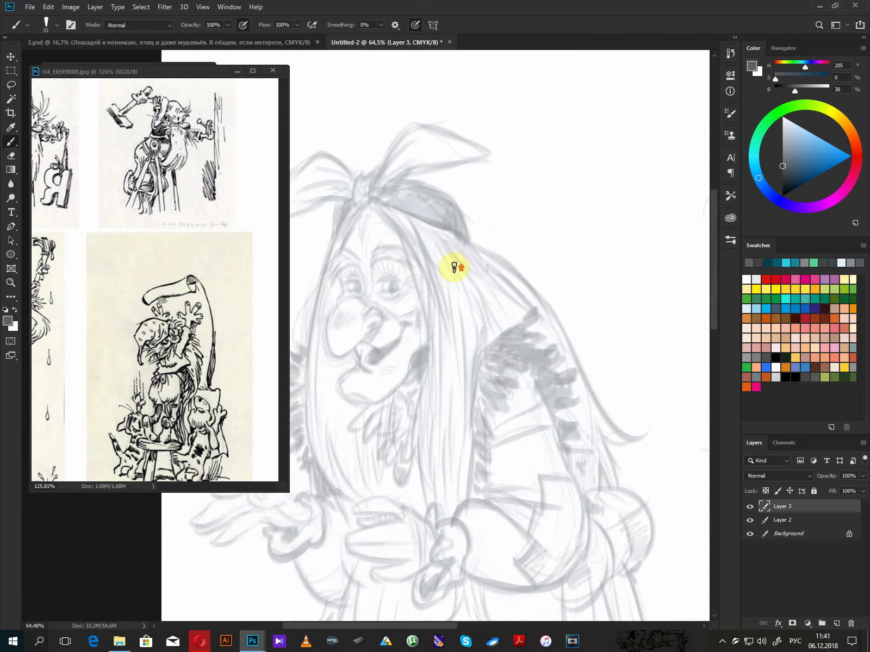
scroll(453, 269, up, 2)
drag(429, 301, 499, 305)
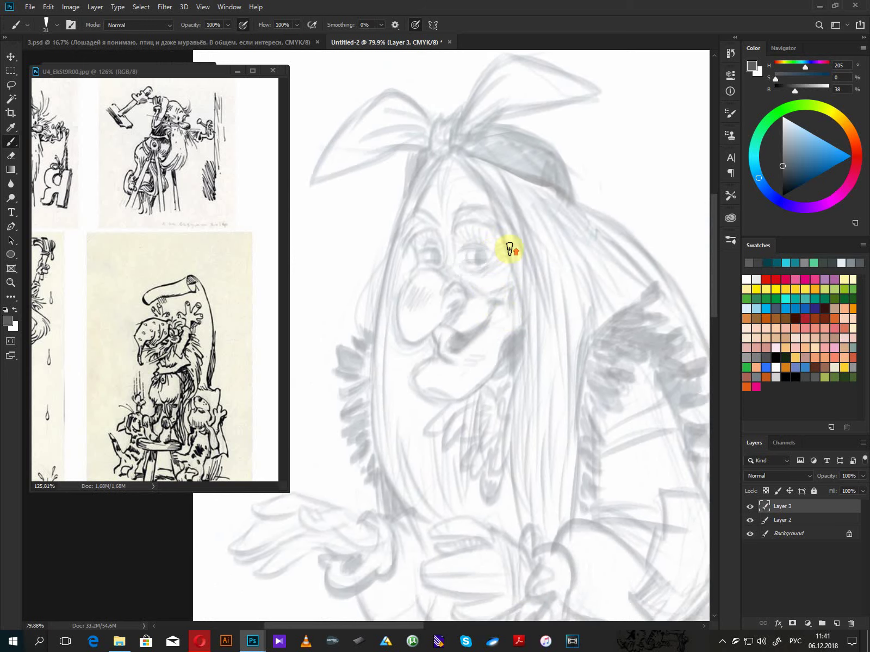
scroll(511, 253, up, 2)
mouse_move(424, 225)
mouse_down()
mouse_move(423, 265)
mouse_move(382, 304)
mouse_move(378, 337)
mouse_move(415, 349)
mouse_move(443, 316)
mouse_move(443, 292)
mouse_move(437, 305)
mouse_move(474, 295)
mouse_up()
mouse_move(445, 253)
mouse_down()
mouse_move(487, 254)
mouse_move(461, 272)
mouse_move(471, 275)
mouse_up()
- Darken the brush colour to 23% brightness and ink the front eye, both bushy eyebrows and the creases around the eyes
click(783, 178)
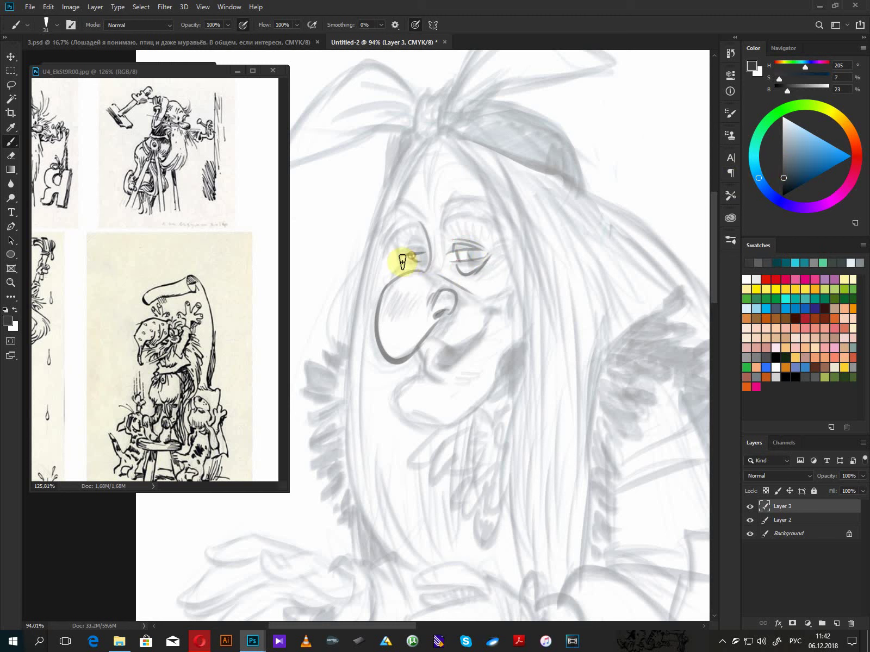
drag(401, 259, 425, 263)
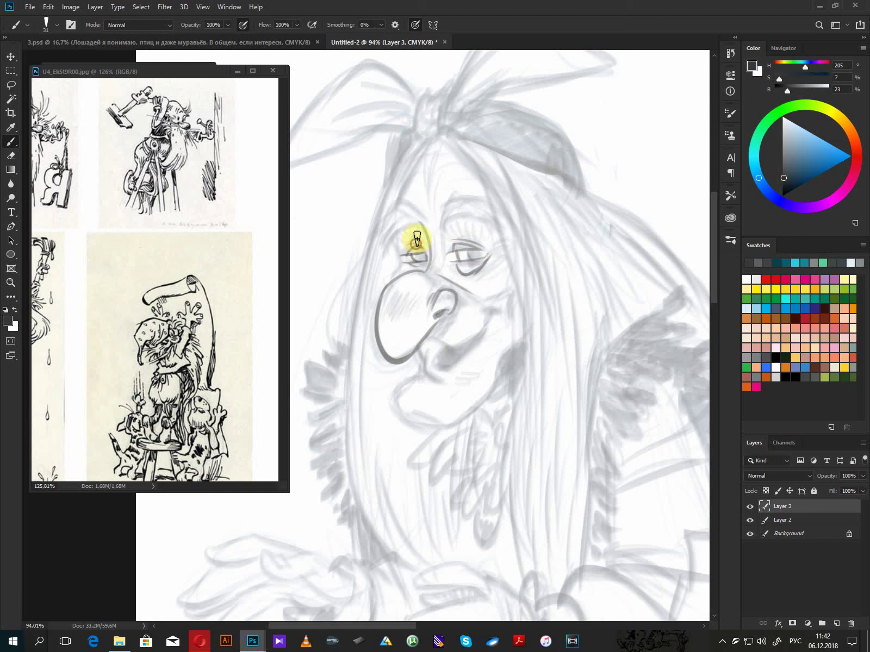
mouse_move(414, 225)
mouse_down()
mouse_move(390, 241)
mouse_move(395, 232)
mouse_move(384, 232)
mouse_move(380, 253)
mouse_move(384, 223)
mouse_move(374, 241)
mouse_move(389, 215)
mouse_move(446, 229)
mouse_move(492, 220)
mouse_up()
mouse_move(468, 210)
mouse_down()
mouse_move(508, 222)
mouse_move(502, 210)
mouse_move(451, 202)
mouse_up()
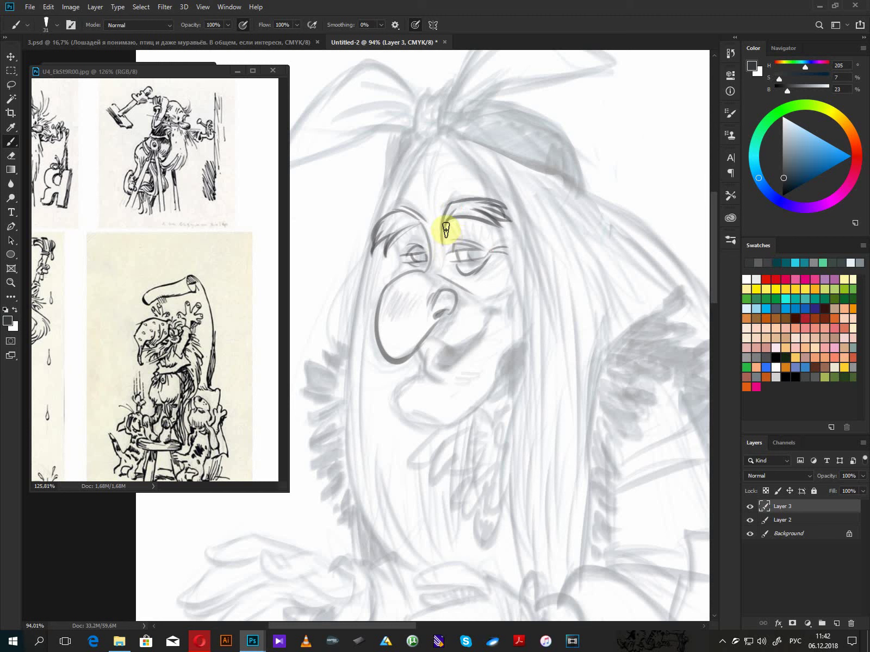
drag(391, 246, 394, 274)
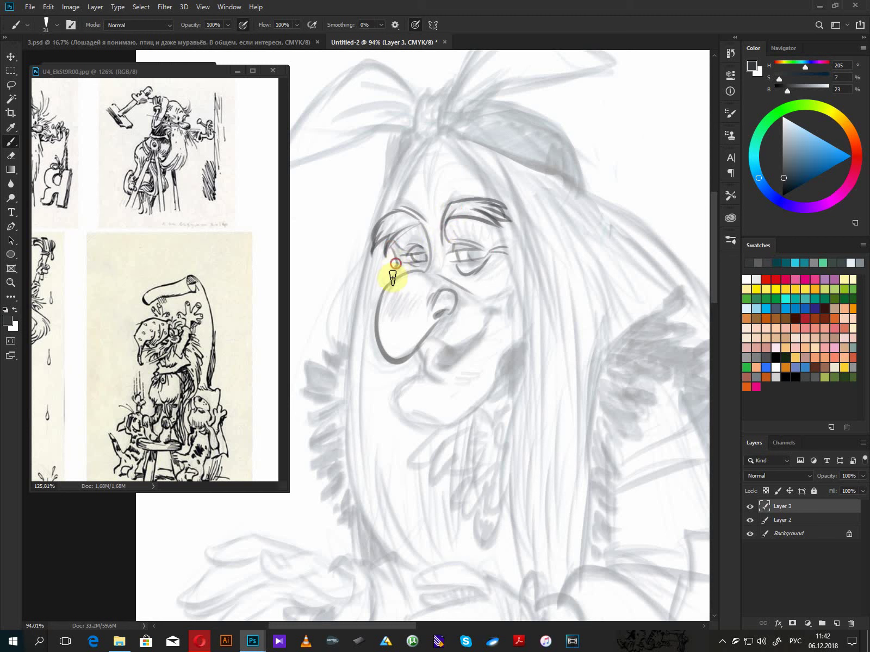
drag(507, 260, 491, 293)
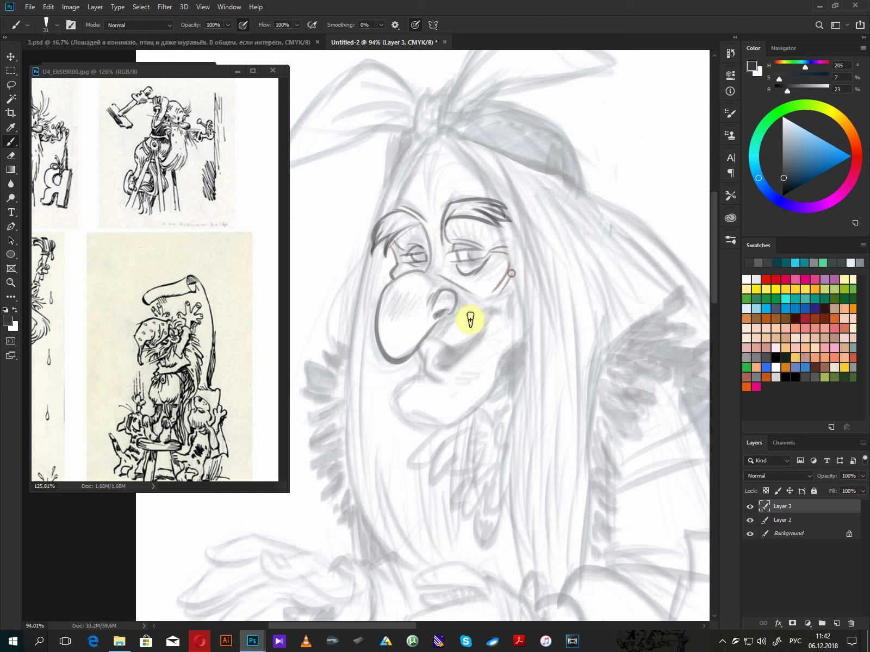
- Ink the smiling mouth, the lower lip and the protruding chin with its jawline running up to the hair
mouse_move(425, 334)
mouse_down()
mouse_move(456, 353)
mouse_move(447, 348)
mouse_move(497, 316)
mouse_move(475, 338)
mouse_move(490, 312)
mouse_up()
drag(479, 310, 504, 311)
mouse_move(460, 348)
mouse_down()
mouse_move(442, 374)
mouse_move(460, 362)
mouse_up()
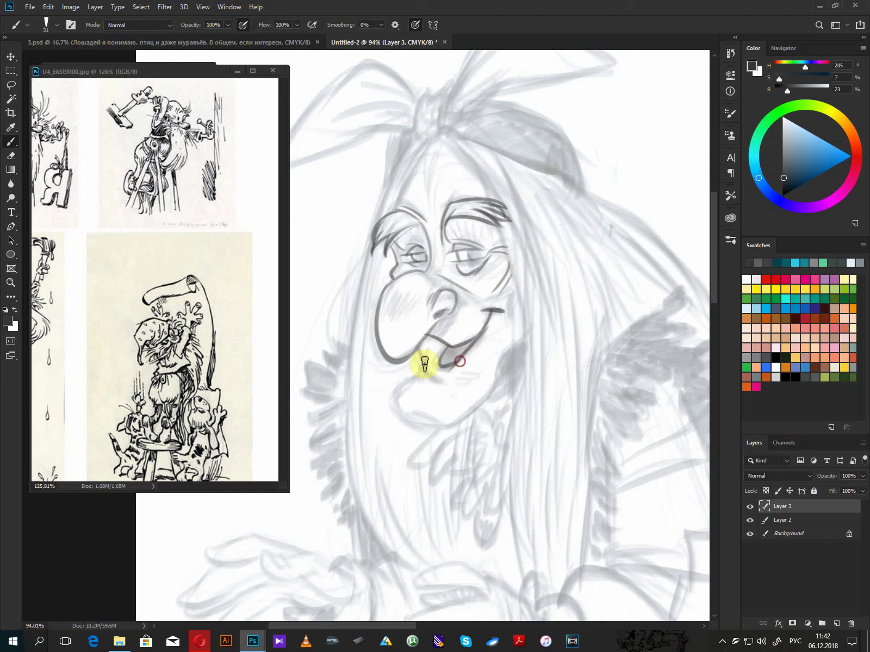
drag(487, 322, 481, 339)
mouse_move(418, 343)
mouse_down()
mouse_move(427, 361)
mouse_move(430, 351)
mouse_move(431, 373)
mouse_move(471, 365)
mouse_move(450, 343)
mouse_move(426, 363)
mouse_move(401, 395)
mouse_move(419, 431)
mouse_move(407, 423)
mouse_move(469, 417)
mouse_up()
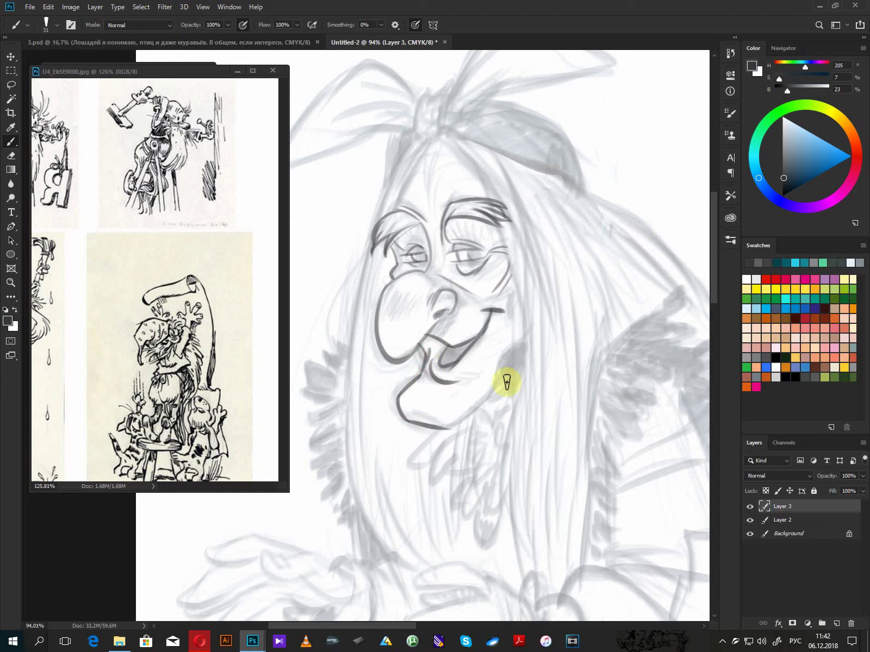
mouse_move(411, 420)
mouse_down()
mouse_move(459, 427)
mouse_move(452, 429)
mouse_move(503, 377)
mouse_move(523, 338)
mouse_up()
- Touch up the front eye and the bridge of the nose, and rework the upper end of the jawline beside the hair
click(417, 255)
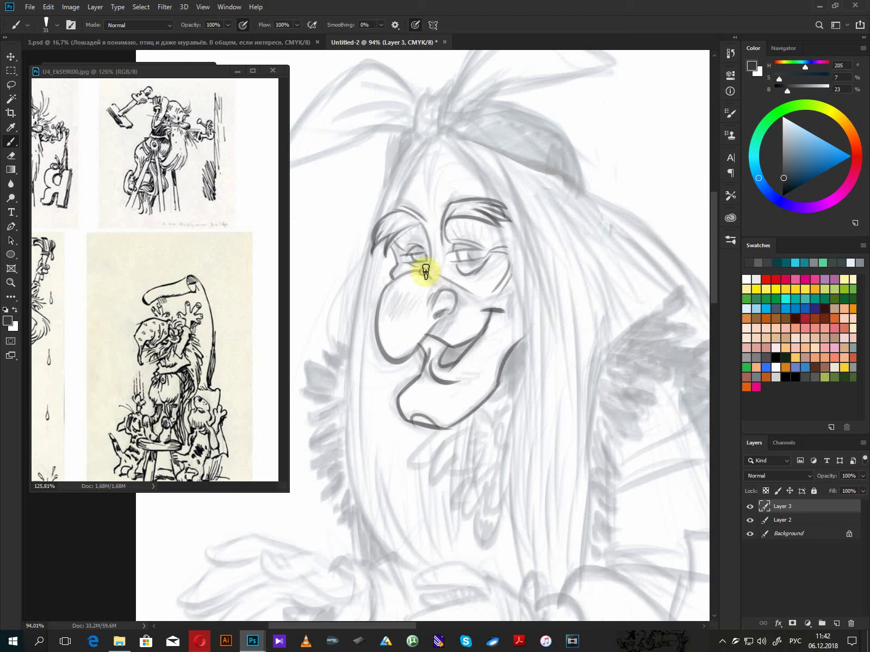
mouse_move(425, 272)
mouse_down()
mouse_move(436, 270)
mouse_move(415, 271)
mouse_up()
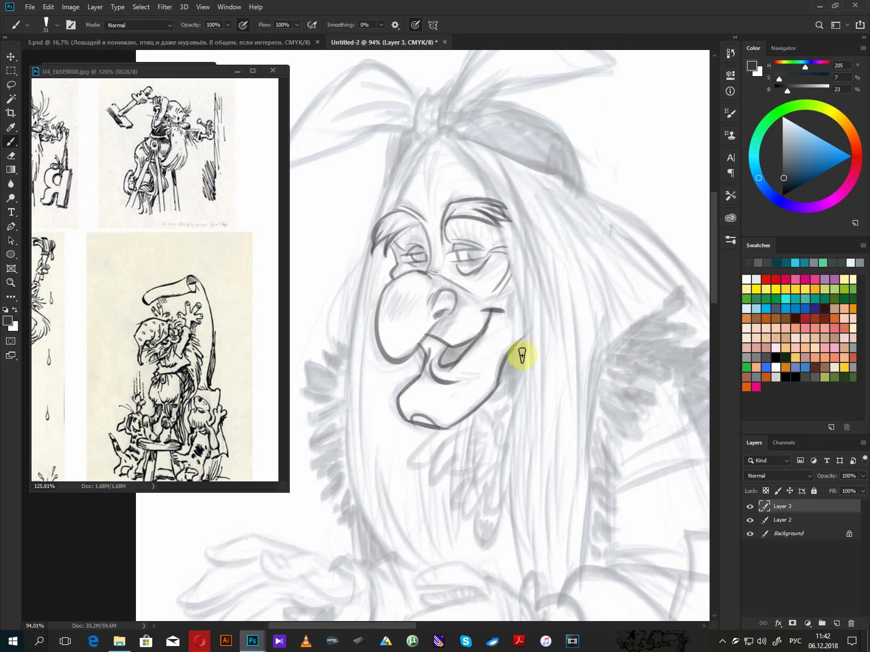
drag(525, 338, 503, 363)
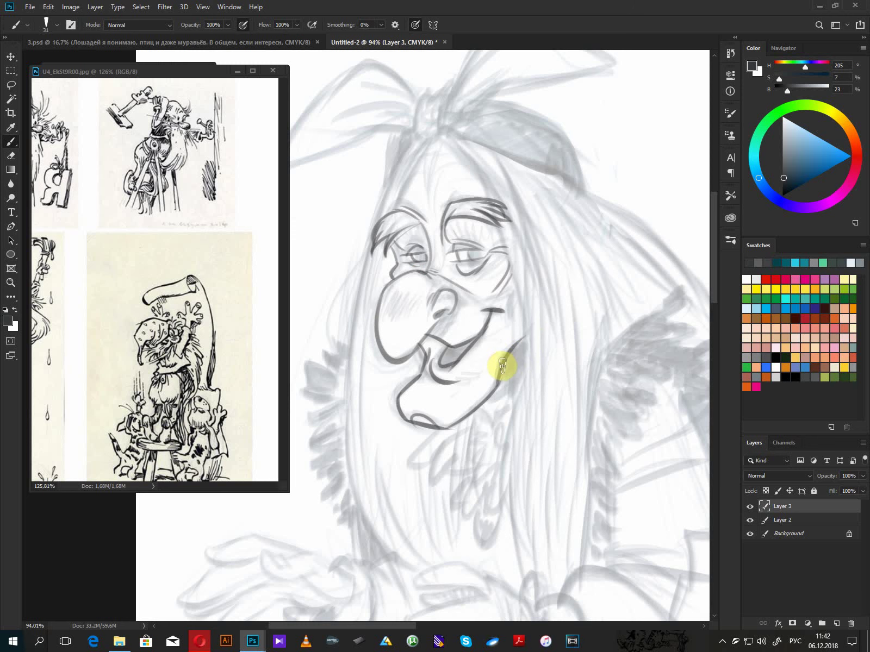
scroll(500, 368, up, 1)
key(alt)
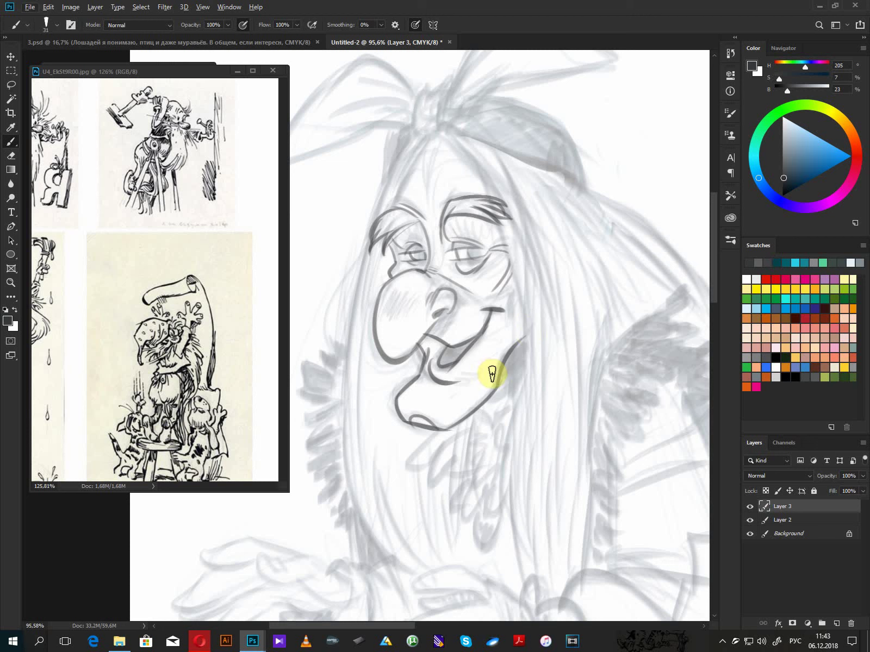
drag(501, 367, 525, 342)
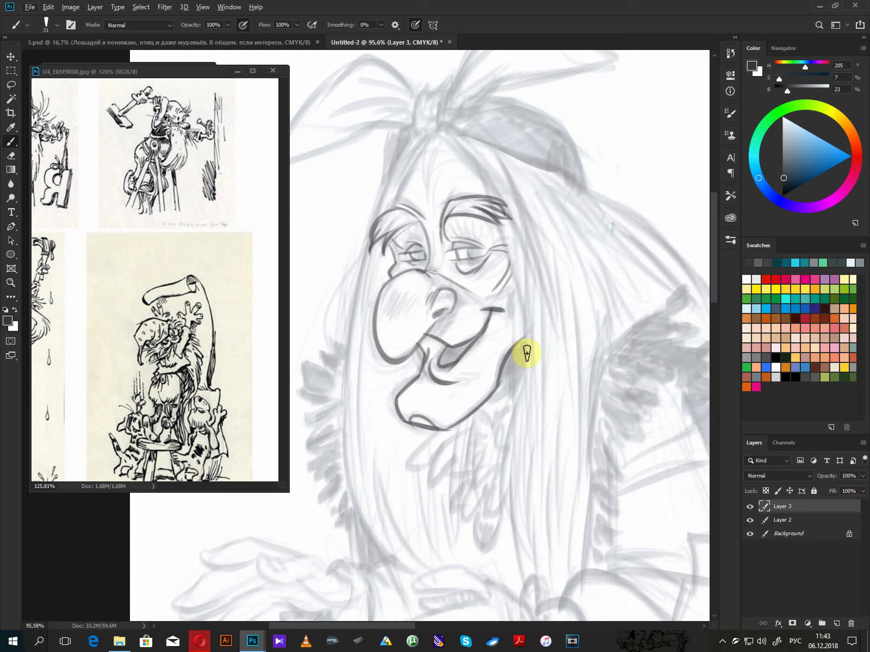
- Ink the long hair strands on the nose side of the face, from the forehead parting down past the chin
mouse_move(428, 137)
mouse_down()
mouse_move(395, 199)
mouse_move(386, 161)
mouse_move(372, 239)
mouse_up()
drag(396, 157, 380, 217)
mouse_move(403, 159)
mouse_down()
mouse_move(350, 339)
mouse_move(344, 419)
mouse_up()
mouse_move(369, 254)
mouse_down()
mouse_move(344, 428)
mouse_move(363, 366)
mouse_up()
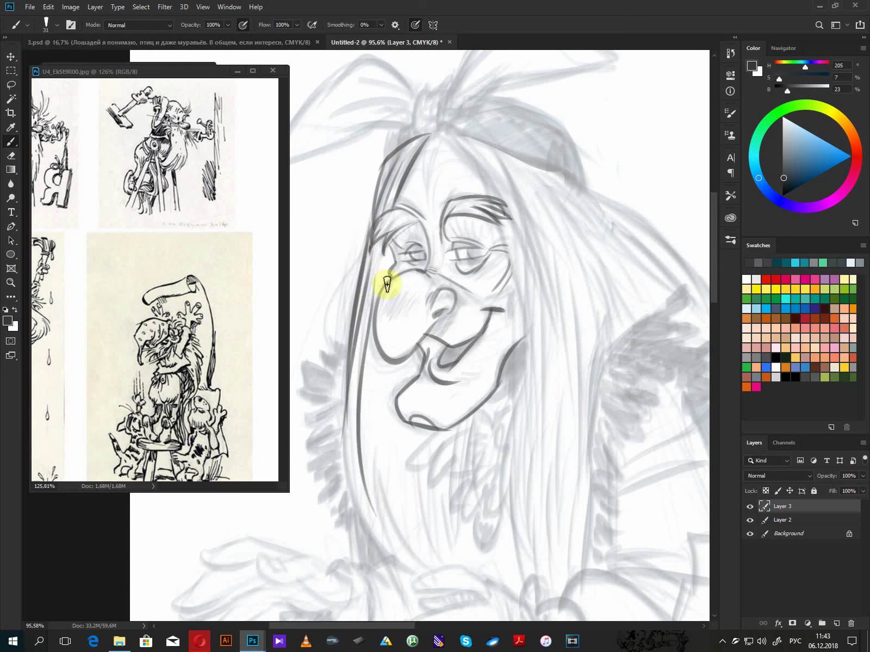
- Ink the headscarf bow on top of the head, with its central knot and both pointed ends
drag(458, 257, 441, 429)
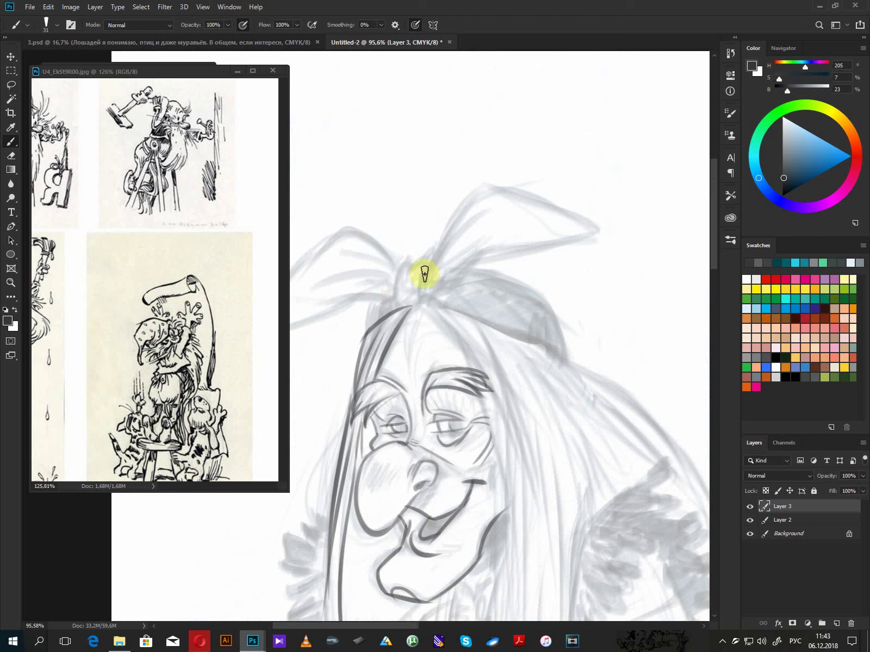
mouse_move(418, 300)
mouse_down()
mouse_move(395, 299)
mouse_move(407, 265)
mouse_move(435, 305)
mouse_move(550, 175)
mouse_move(499, 184)
mouse_move(602, 229)
mouse_move(452, 268)
mouse_move(434, 303)
mouse_move(465, 248)
mouse_move(458, 233)
mouse_move(458, 293)
mouse_up()
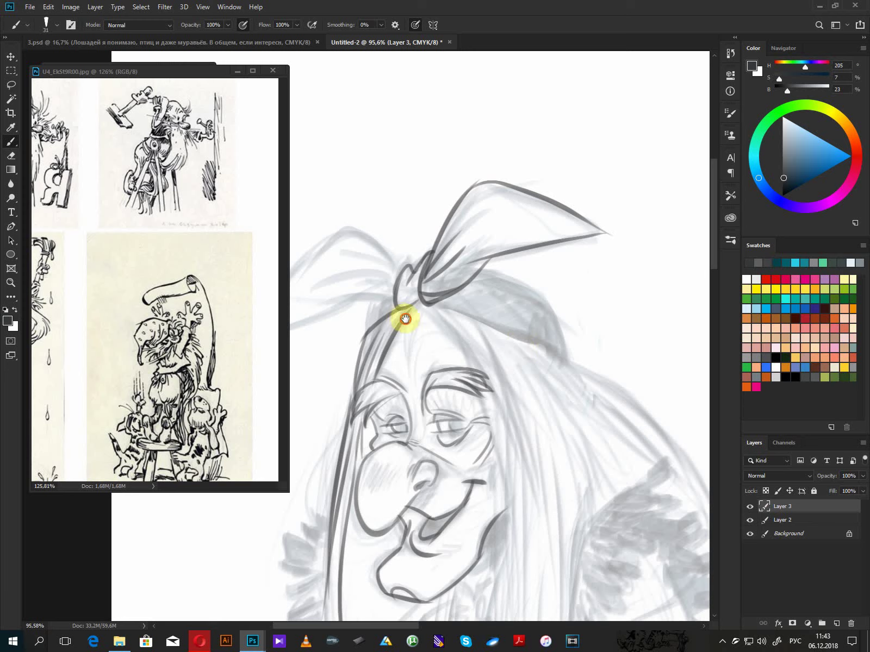
mouse_move(405, 320)
mouse_down()
mouse_move(505, 325)
mouse_move(432, 316)
mouse_move(405, 262)
mouse_up()
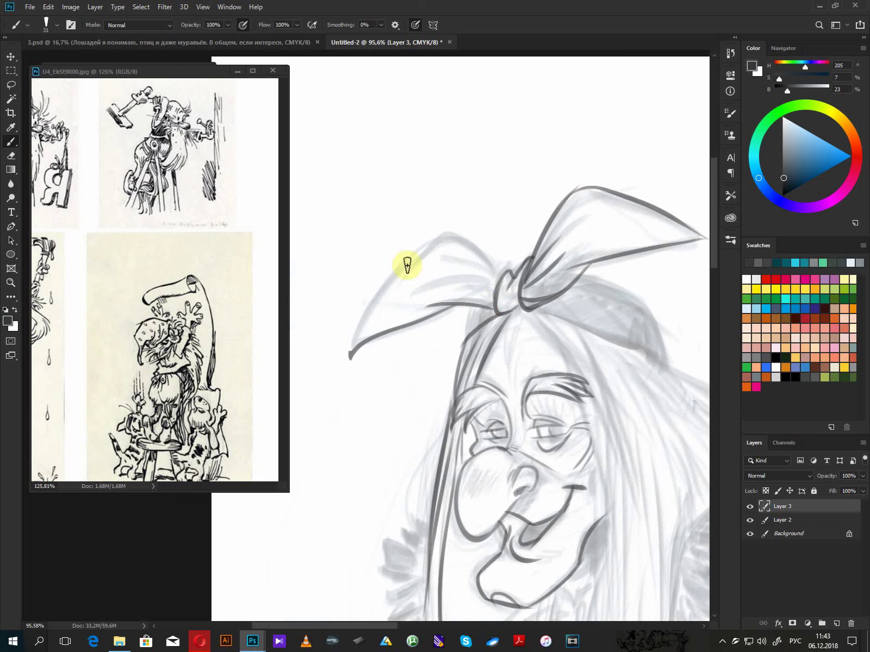
mouse_move(501, 281)
mouse_down()
mouse_move(471, 260)
mouse_move(388, 299)
mouse_move(422, 263)
mouse_move(422, 294)
mouse_move(494, 293)
mouse_move(436, 263)
mouse_up()
- Ink the headband around the crown with its fold lines, and add a crease to the bow's knot
drag(479, 315, 476, 324)
drag(657, 342, 471, 333)
mouse_move(345, 299)
mouse_down()
mouse_move(516, 367)
mouse_move(447, 289)
mouse_move(410, 278)
mouse_move(364, 293)
mouse_move(434, 317)
mouse_move(383, 291)
mouse_move(411, 288)
mouse_move(397, 278)
mouse_move(404, 259)
mouse_move(357, 298)
mouse_up()
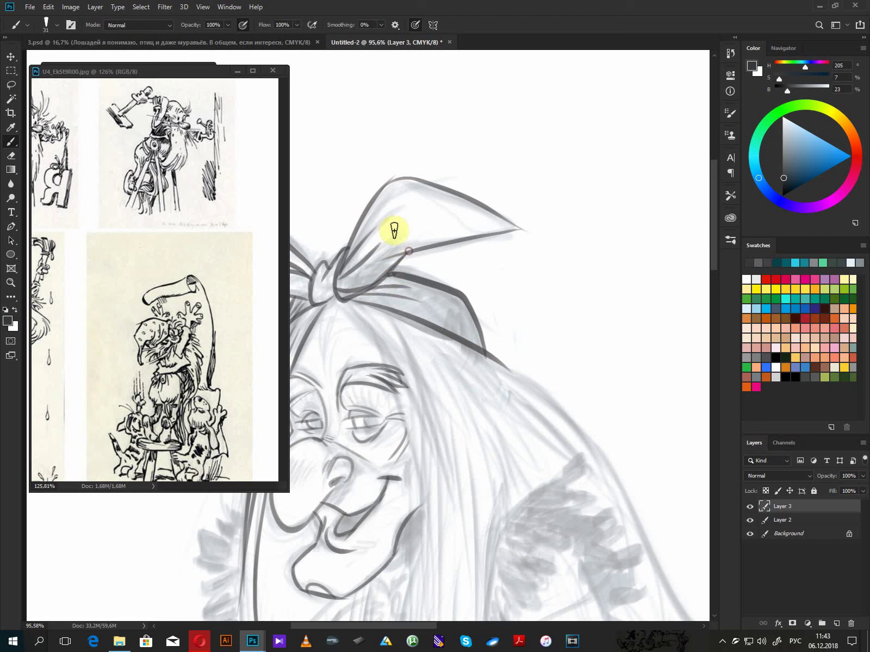
mouse_move(363, 234)
mouse_down()
mouse_move(339, 282)
mouse_move(338, 261)
mouse_move(328, 293)
mouse_up()
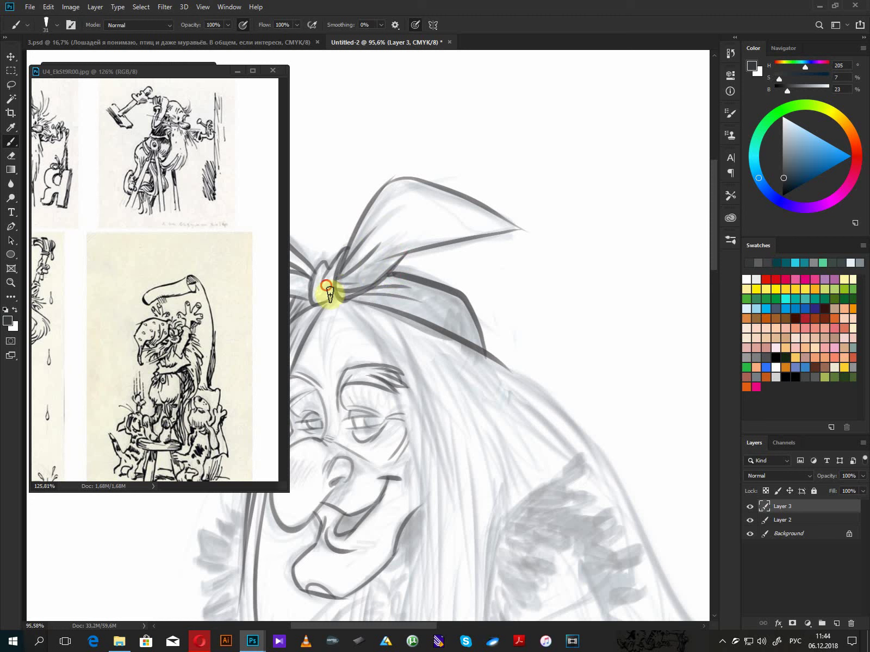
mouse_move(483, 354)
mouse_down()
mouse_move(419, 291)
mouse_move(473, 338)
mouse_move(461, 317)
mouse_up()
- Ink the hair strands on the near side of the face, running from the parting past the cheek and jaw
drag(350, 308, 424, 439)
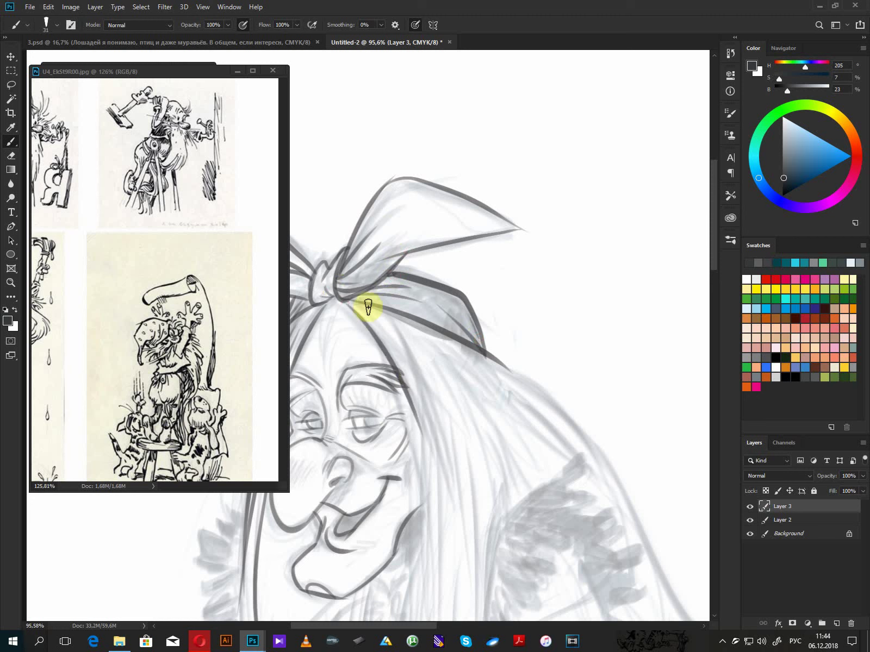
mouse_move(369, 305)
mouse_down()
mouse_move(435, 400)
mouse_move(440, 492)
mouse_move(462, 269)
mouse_up()
mouse_move(435, 189)
mouse_down()
mouse_move(456, 311)
mouse_move(455, 434)
mouse_up()
drag(458, 320, 445, 470)
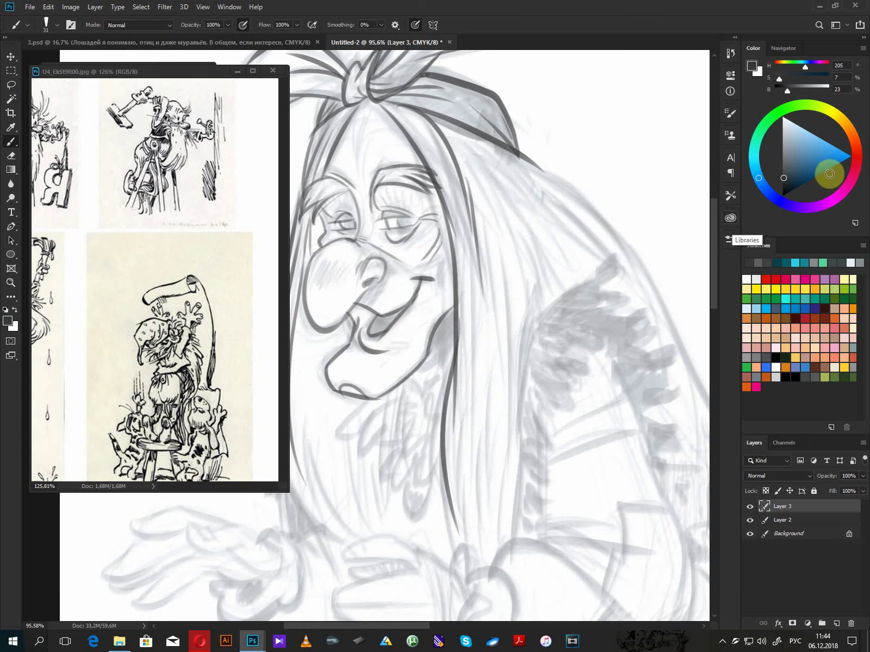
- Switch the colour selector to the Hue Cube display
click(862, 48)
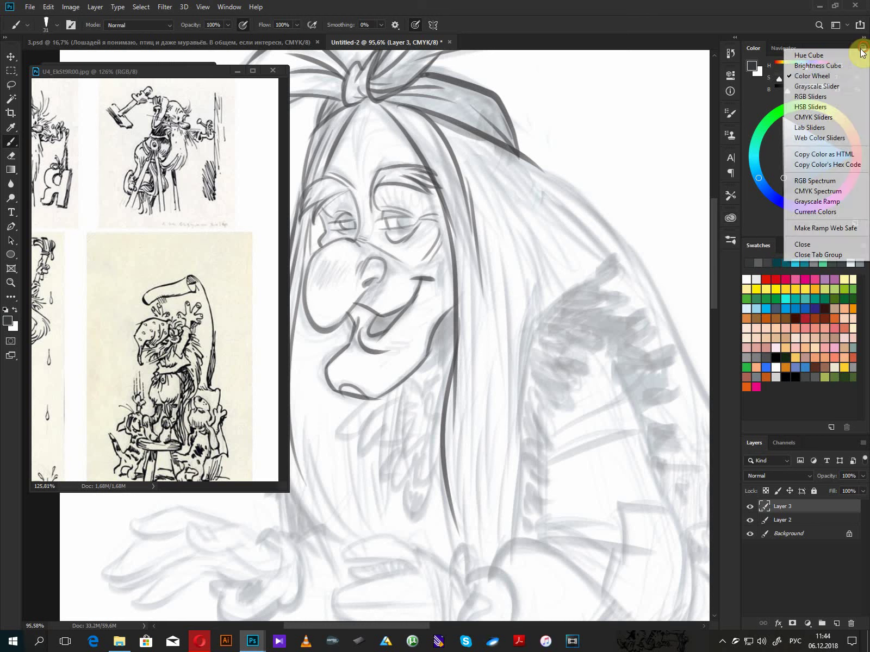
click(830, 56)
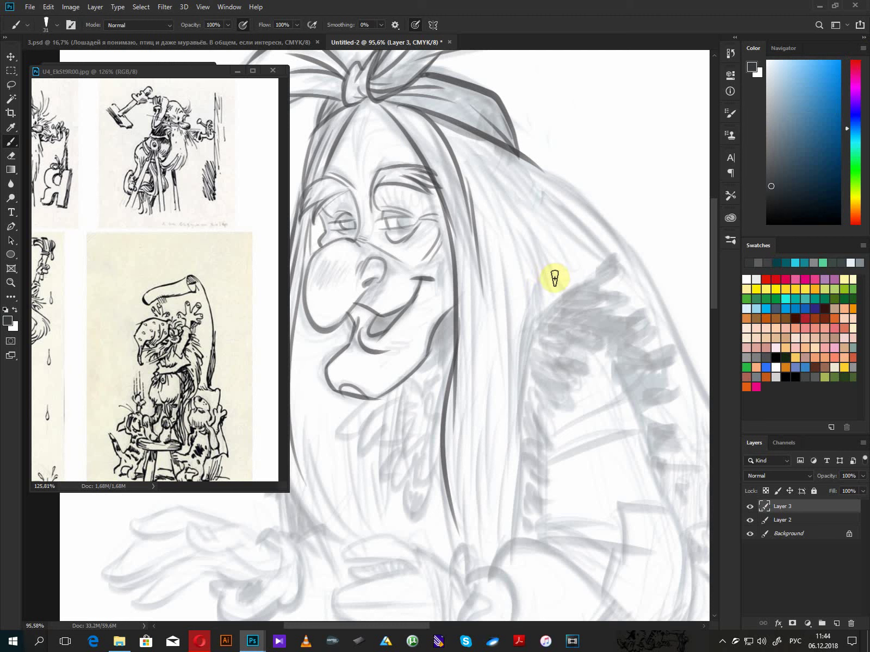
- Look up the Foreground Color Picker entry among the keyboard shortcuts for Tools, and close the shortcut settings
click(49, 7)
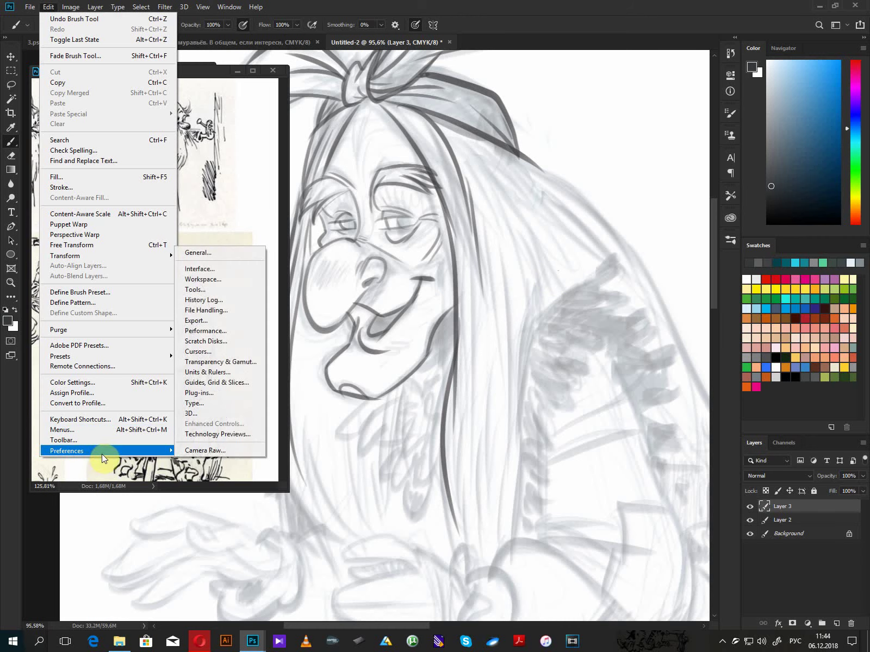
click(103, 421)
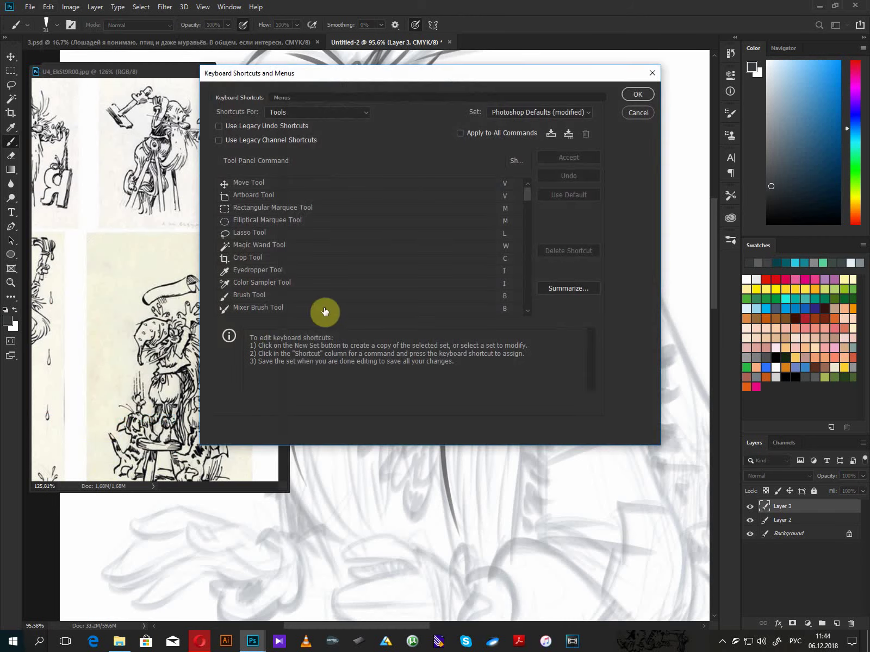
click(367, 112)
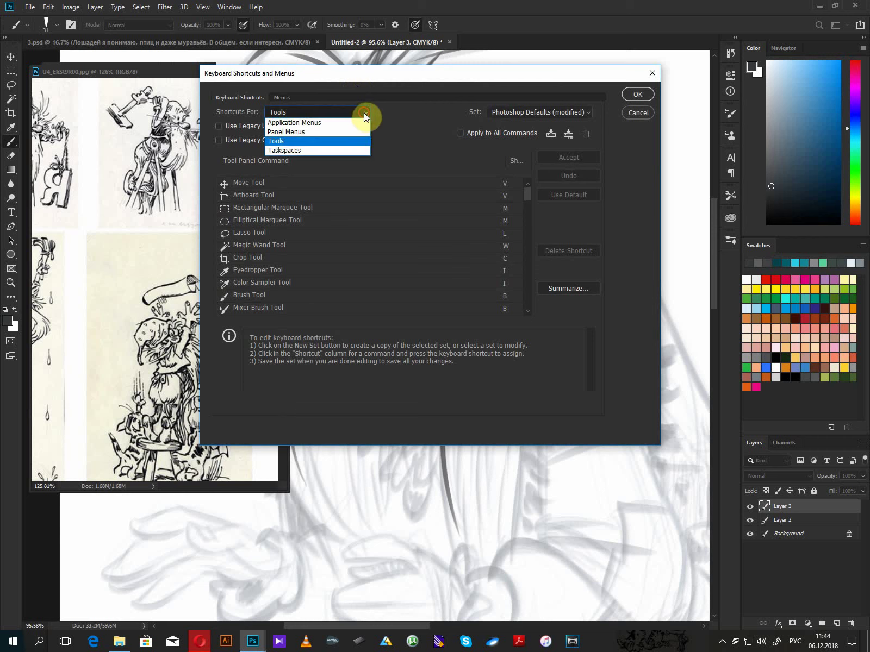
click(364, 113)
drag(528, 193, 527, 283)
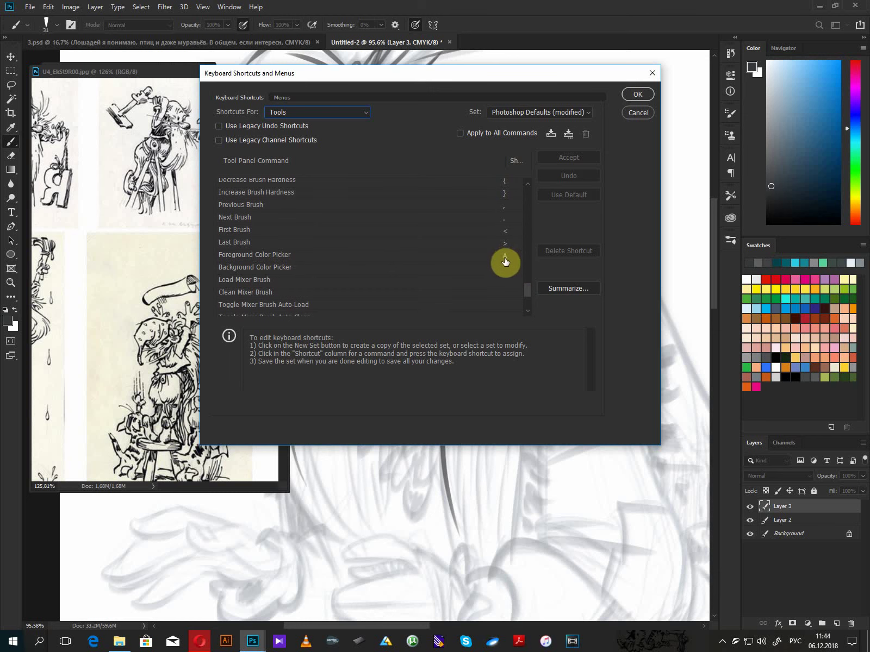
click(624, 97)
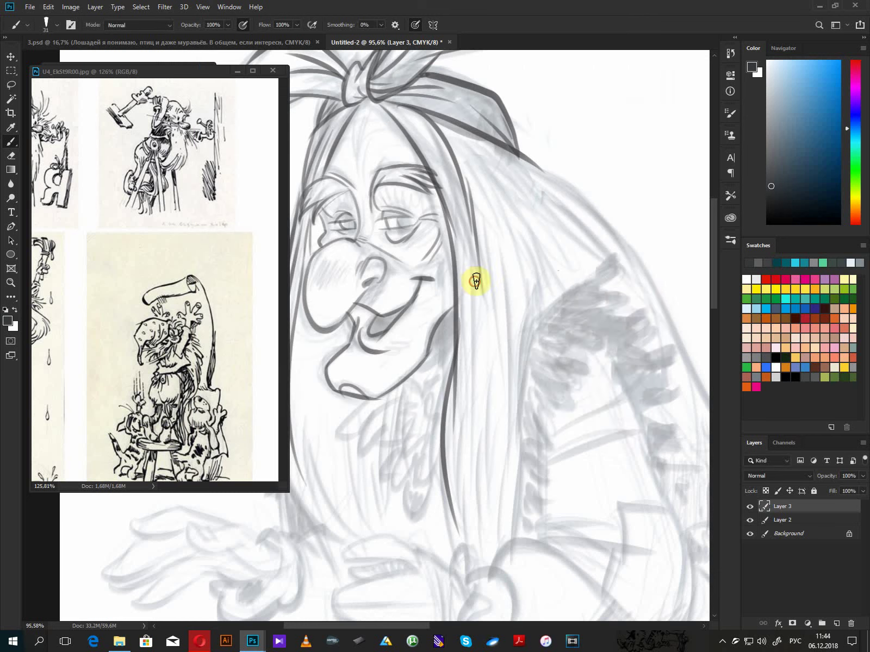
- Bring up the foreground colour picker twice, accepting the current colour each time
key(a)
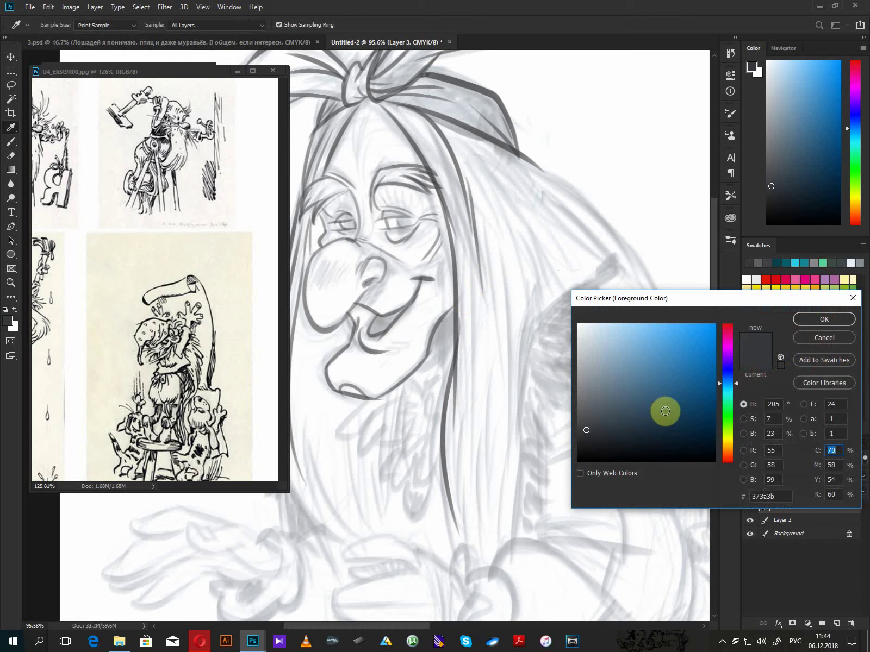
click(818, 319)
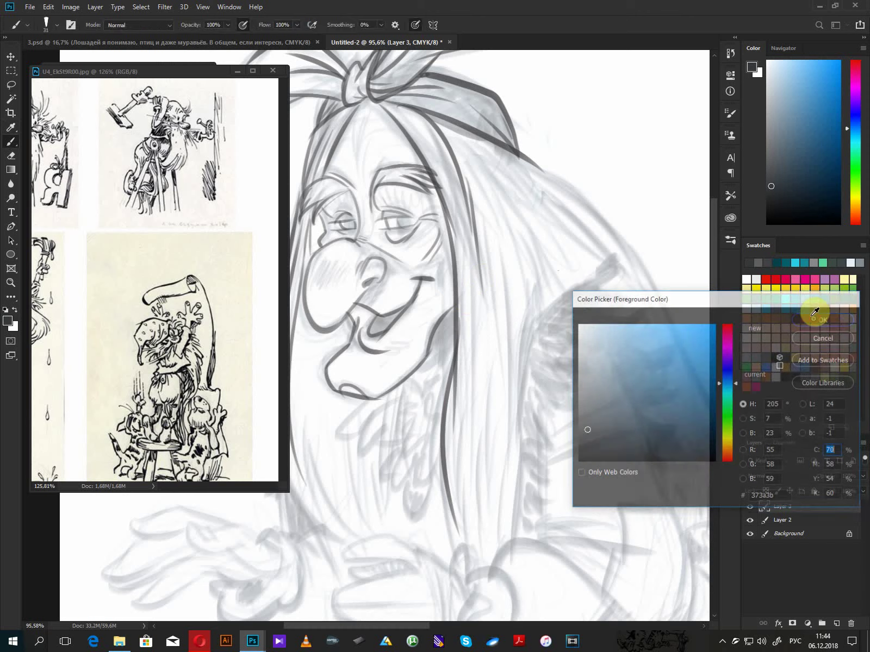
key(a)
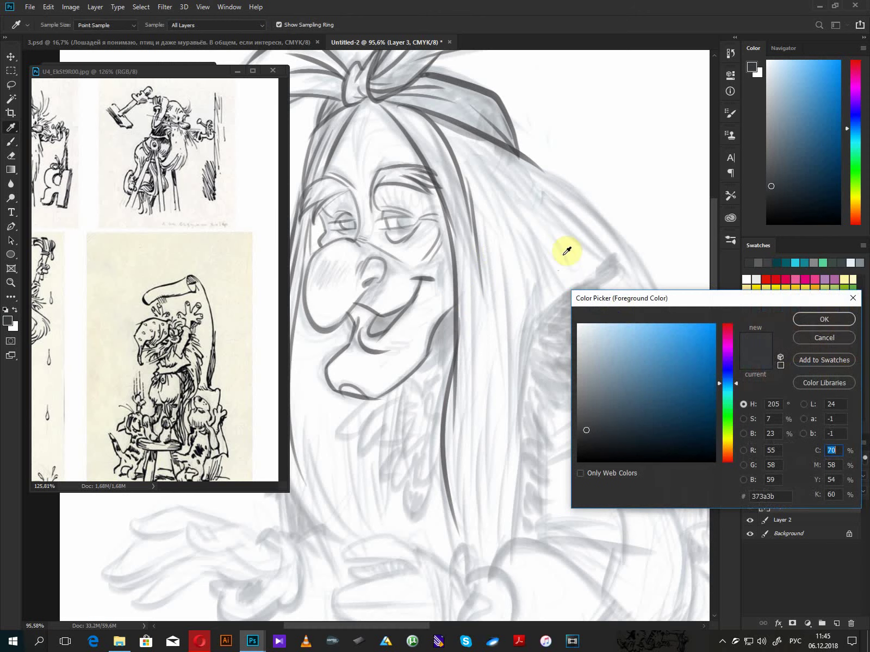
click(817, 320)
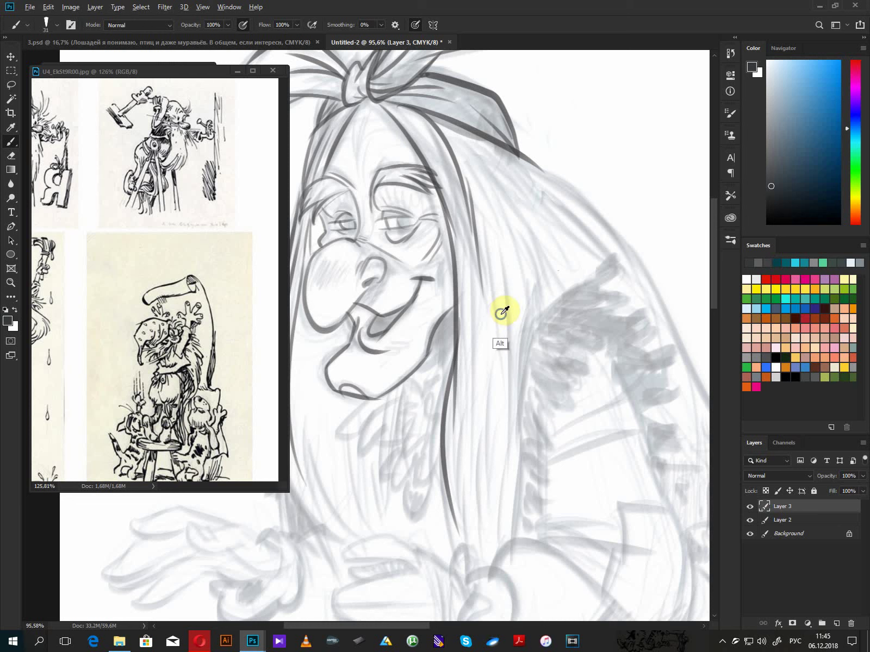
- Sample a light grey from the sketched hair and set the brush size to 20 with 99% opacity
alt+right_click(502, 315)
alt+click(508, 308)
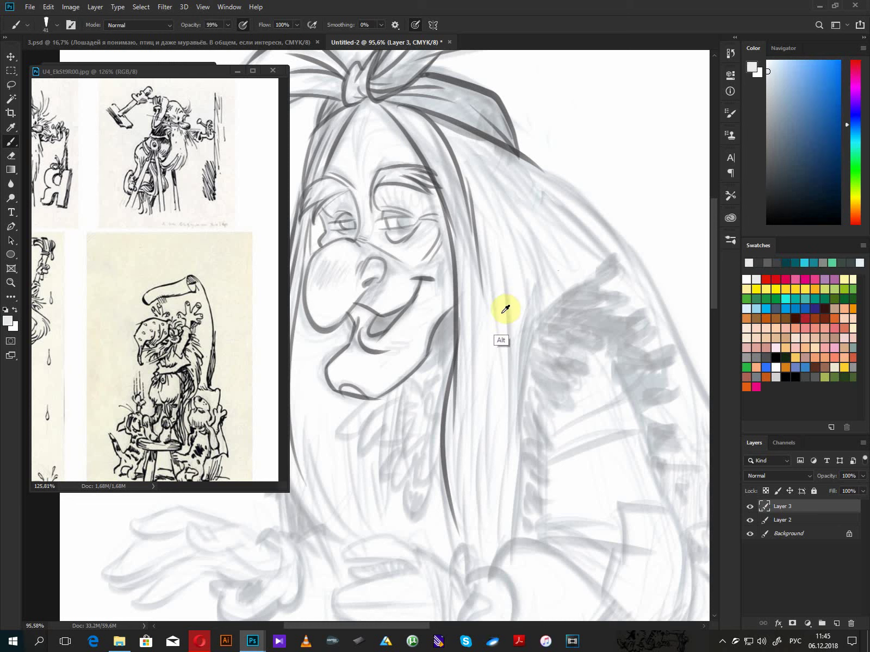
alt+right_click(505, 309)
alt+click(505, 309)
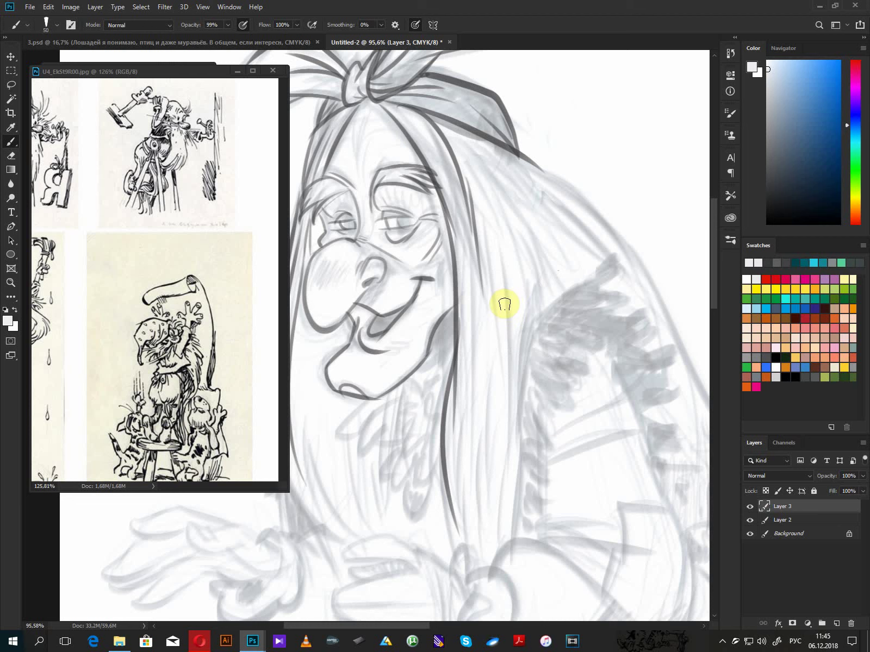
ctrl+right_click(501, 314)
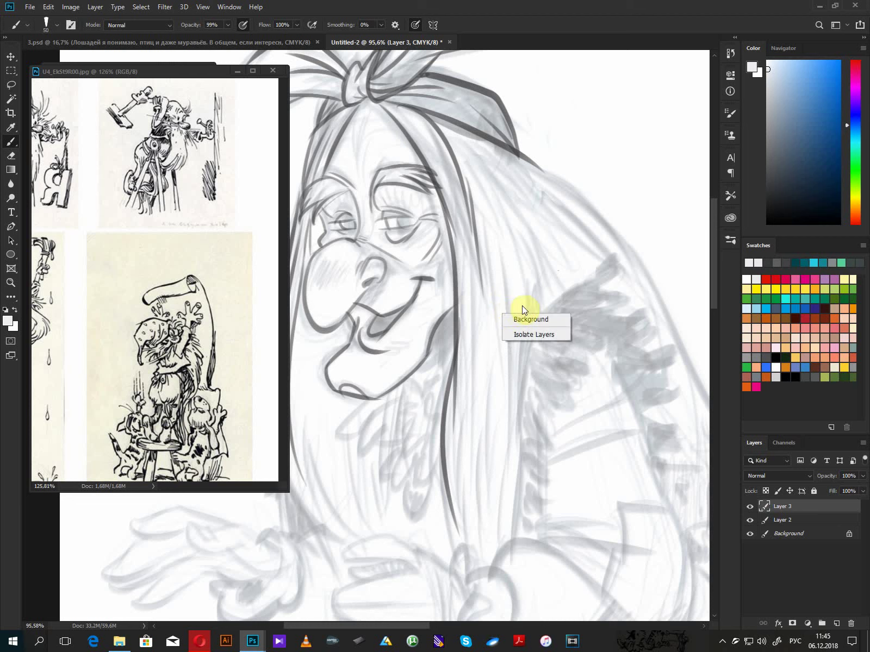
alt+right_click(524, 305)
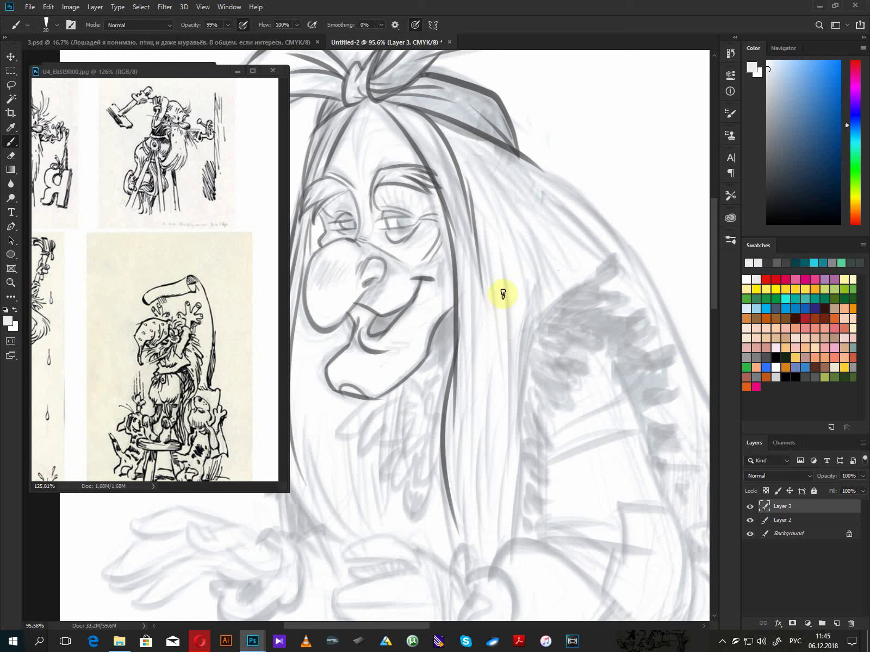
- Restore the Color Wheel display and check the linework by hiding and showing Layer 3
click(862, 48)
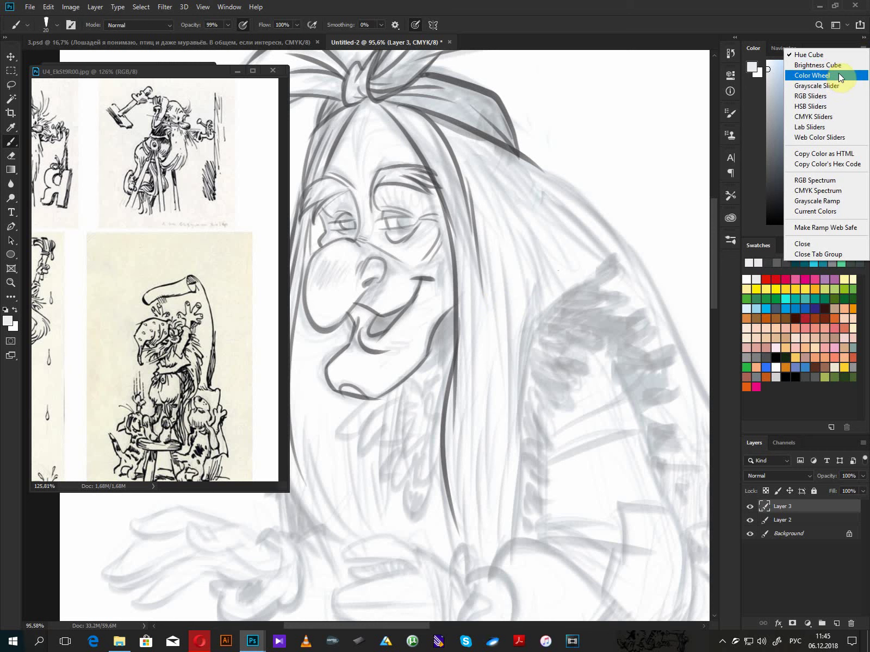
click(837, 75)
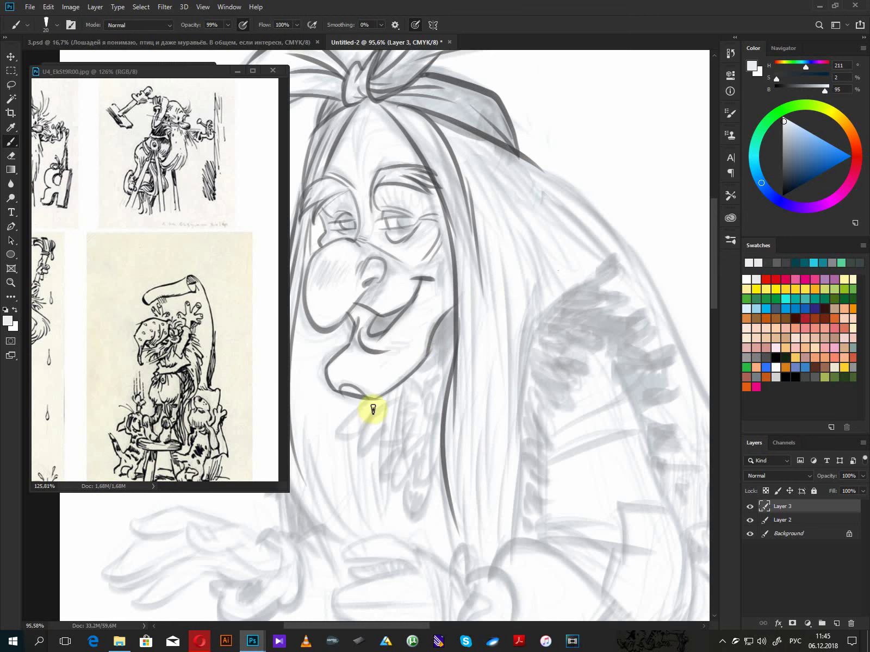
mouse_move(391, 407)
mouse_down()
mouse_move(448, 379)
mouse_move(395, 399)
mouse_up()
drag(420, 389, 428, 376)
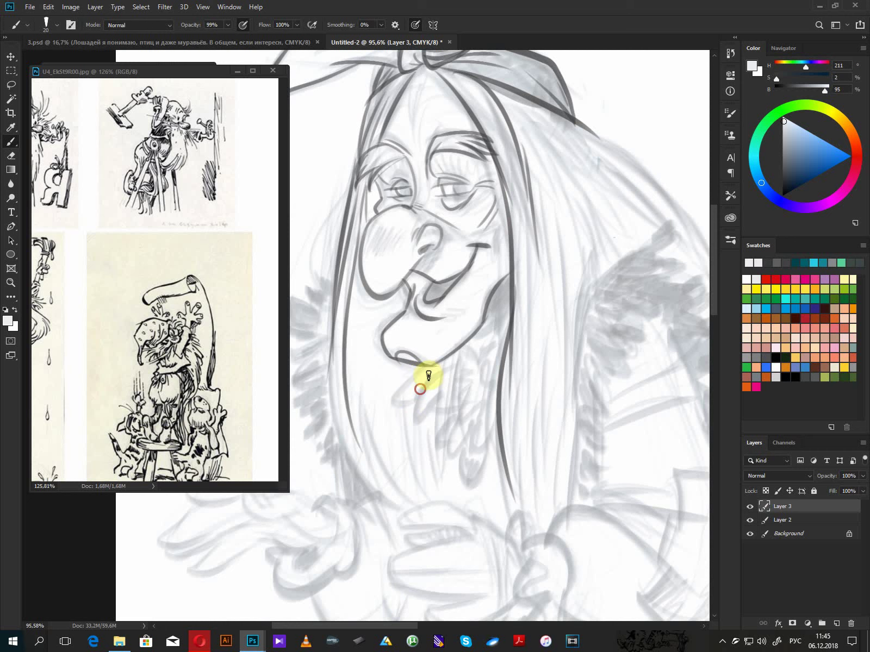
click(750, 506)
click(750, 506)
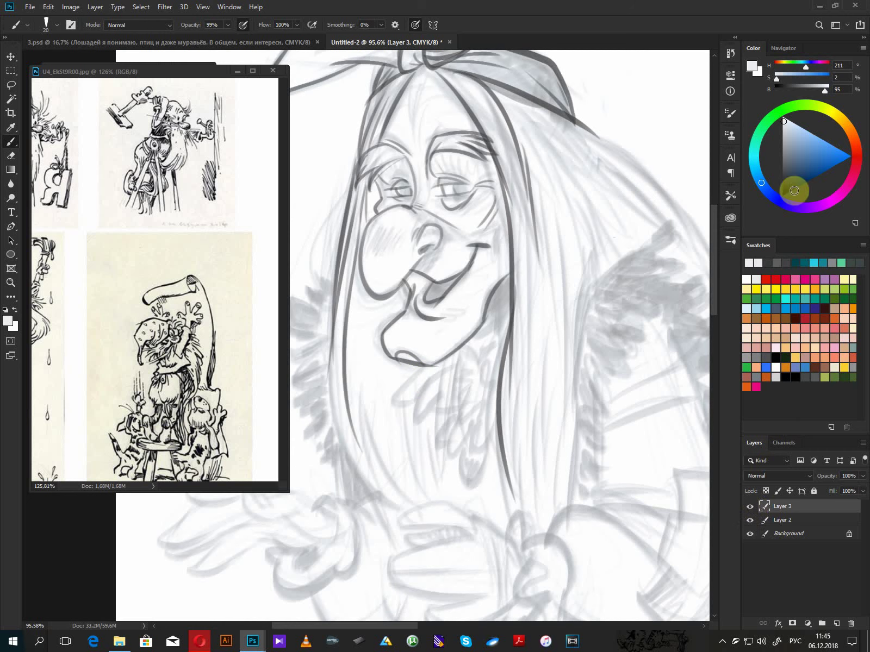
- Sample dark grey from the hair outline, darken it to 30% brightness, and ink the ragged collar tufts beneath the chin
alt+click(514, 324)
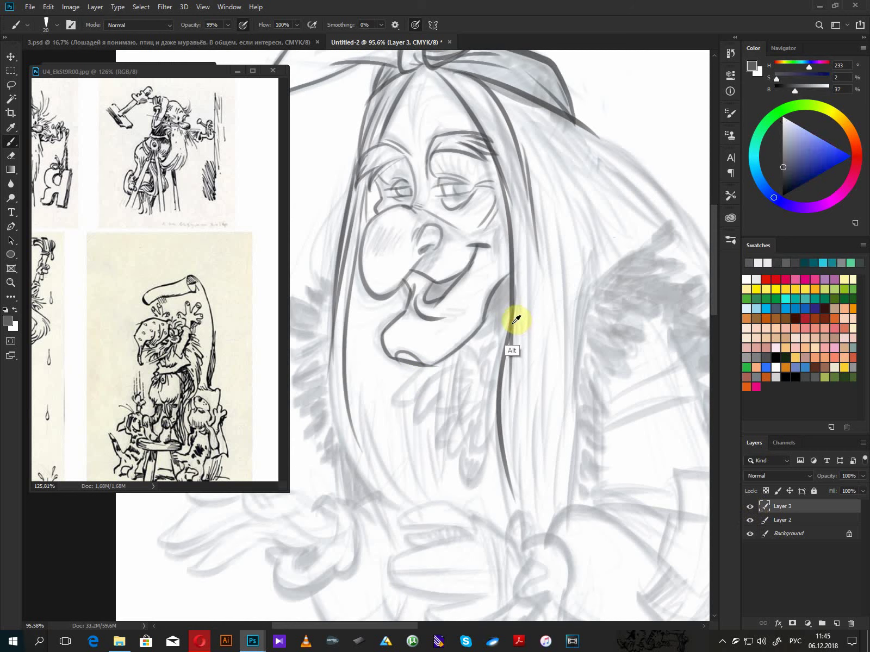
mouse_move(441, 365)
mouse_down()
mouse_move(407, 393)
mouse_move(432, 396)
mouse_move(415, 409)
mouse_up()
drag(446, 363, 417, 414)
click(783, 172)
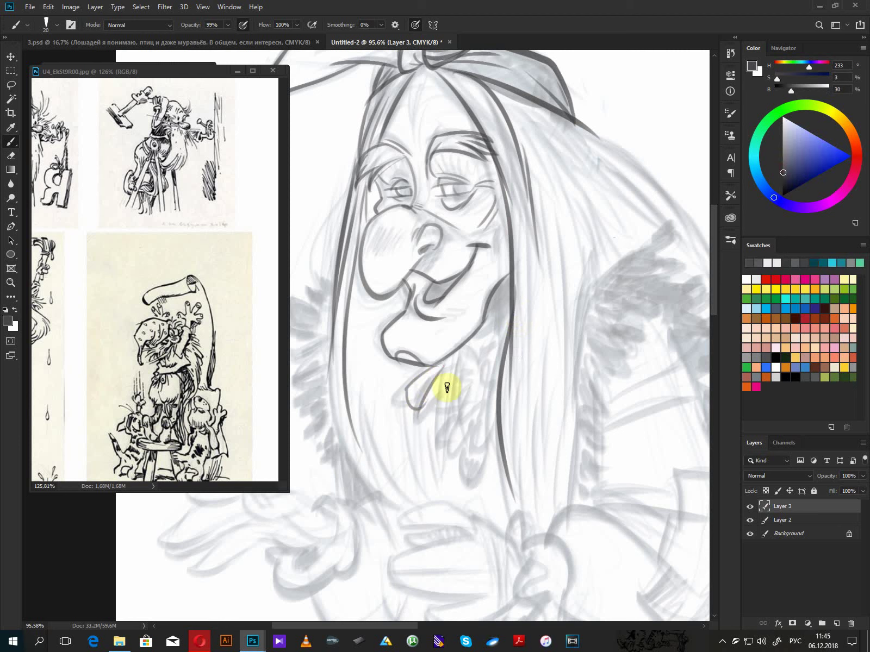
mouse_move(463, 354)
mouse_down()
mouse_move(457, 419)
mouse_move(432, 465)
mouse_up()
drag(453, 425, 431, 467)
drag(508, 296, 483, 342)
mouse_move(482, 342)
mouse_down()
mouse_move(460, 360)
mouse_move(467, 387)
mouse_move(458, 435)
mouse_move(485, 431)
mouse_move(500, 445)
mouse_move(479, 379)
mouse_up()
drag(479, 378, 495, 377)
- Ink the shaggy fur edge of the garment beyond the nose-side hair, and extend the hair strands beside it
mouse_move(370, 363)
mouse_down()
mouse_move(447, 398)
mouse_move(443, 335)
mouse_up()
mouse_move(398, 282)
mouse_down()
mouse_move(395, 304)
mouse_move(371, 286)
mouse_move(393, 312)
mouse_move(382, 310)
mouse_move(378, 297)
mouse_move(401, 317)
mouse_move(351, 305)
mouse_move(349, 333)
mouse_move(384, 344)
mouse_move(385, 335)
mouse_move(355, 352)
mouse_move(392, 343)
mouse_move(358, 383)
mouse_move(364, 370)
mouse_move(353, 397)
mouse_move(384, 387)
mouse_move(366, 403)
mouse_move(376, 404)
mouse_move(369, 418)
mouse_move(388, 415)
mouse_move(368, 439)
mouse_move(400, 440)
mouse_move(395, 454)
mouse_move(405, 447)
mouse_move(427, 489)
mouse_up()
drag(583, 503, 514, 506)
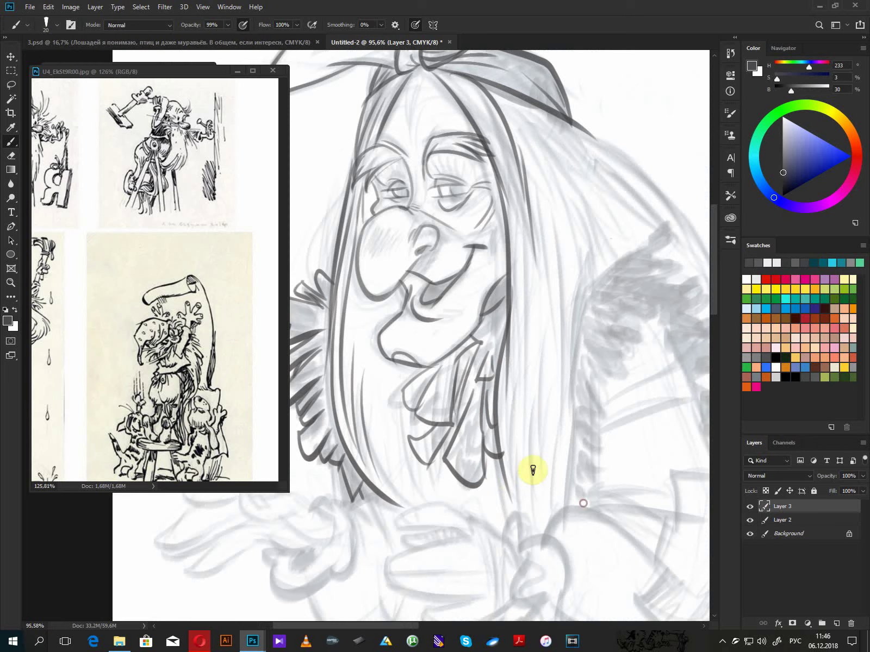
- Ink long flowing strands through the near-side hair, from shoulder height down to the forearm
drag(462, 524, 479, 485)
drag(557, 331, 500, 374)
drag(489, 325, 487, 536)
drag(500, 384, 500, 520)
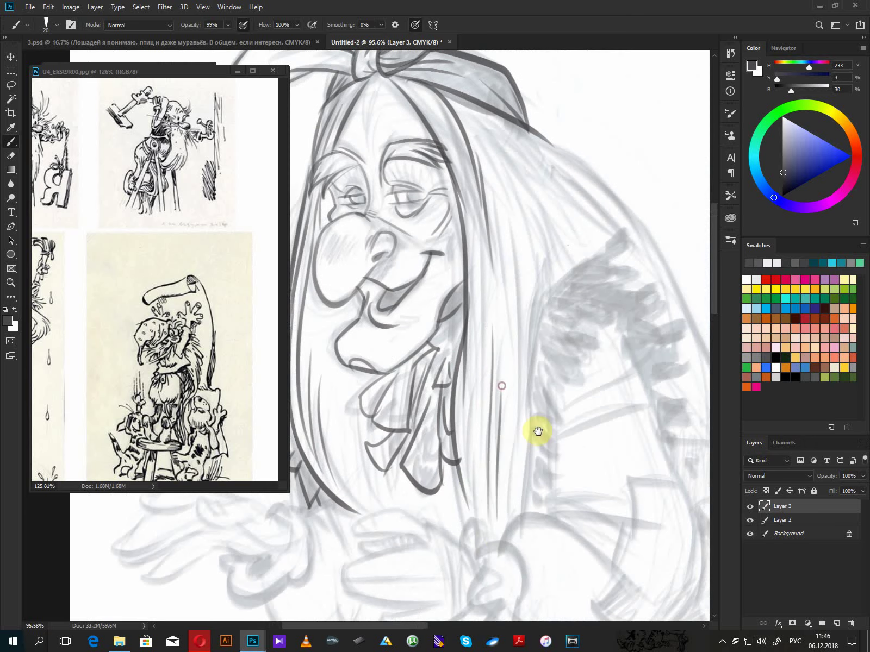
drag(561, 381, 509, 529)
drag(468, 309, 482, 484)
mouse_move(488, 346)
mouse_down()
mouse_move(480, 509)
mouse_move(499, 375)
mouse_up()
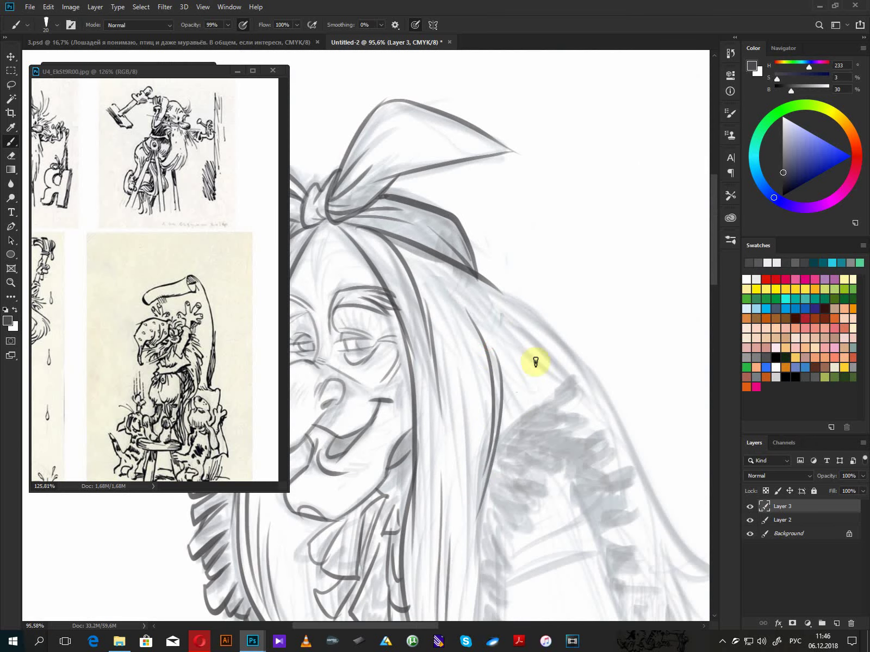
- Ink the outer contour of the back hair with its flicked, pointed ends, and outline the first fur tufts on the shoulder
drag(484, 281, 601, 408)
drag(621, 462, 482, 334)
mouse_move(423, 218)
mouse_down()
mouse_move(593, 431)
mouse_move(531, 424)
mouse_up()
mouse_move(597, 437)
mouse_down()
mouse_move(551, 446)
mouse_move(526, 438)
mouse_move(547, 515)
mouse_up()
drag(527, 469, 530, 520)
mouse_move(516, 445)
mouse_down()
mouse_move(526, 469)
mouse_move(573, 488)
mouse_up()
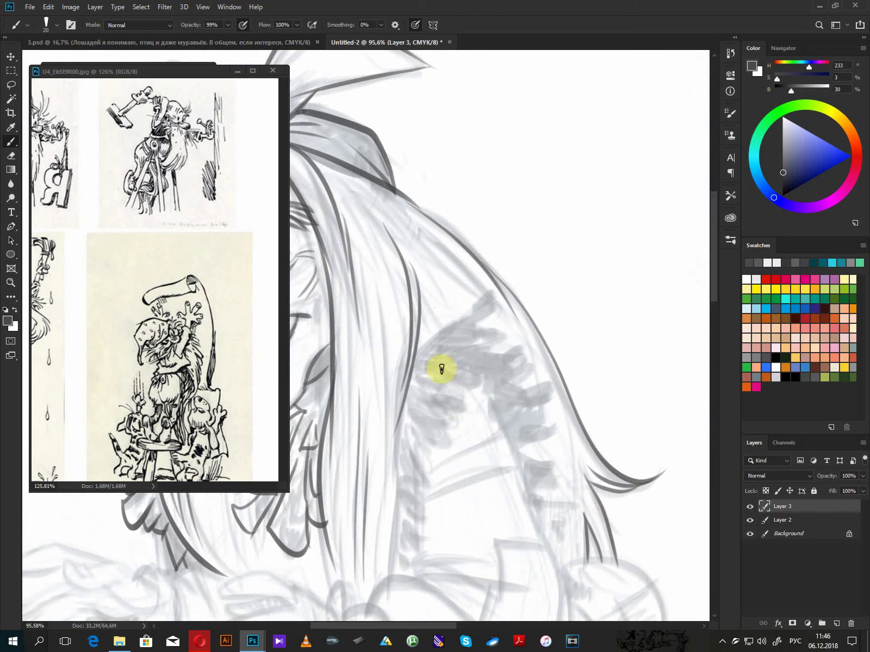
mouse_move(419, 388)
mouse_down()
mouse_move(448, 393)
mouse_move(432, 374)
mouse_move(473, 392)
mouse_move(481, 341)
mouse_move(441, 360)
mouse_move(495, 338)
mouse_up()
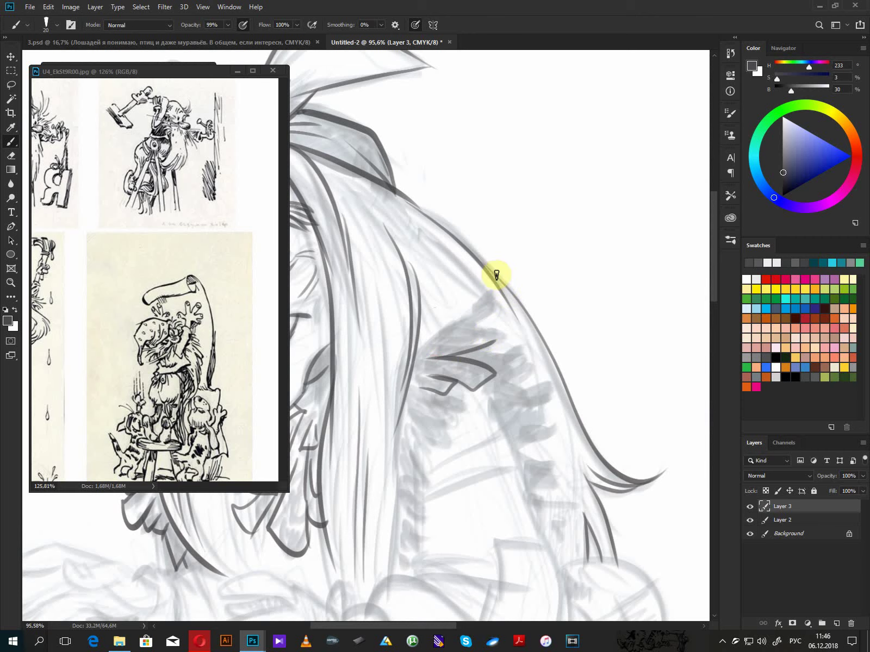
- Review the toolbar customization settings and the list of hidden extra tools, including the Spot Healing Brush
click(48, 7)
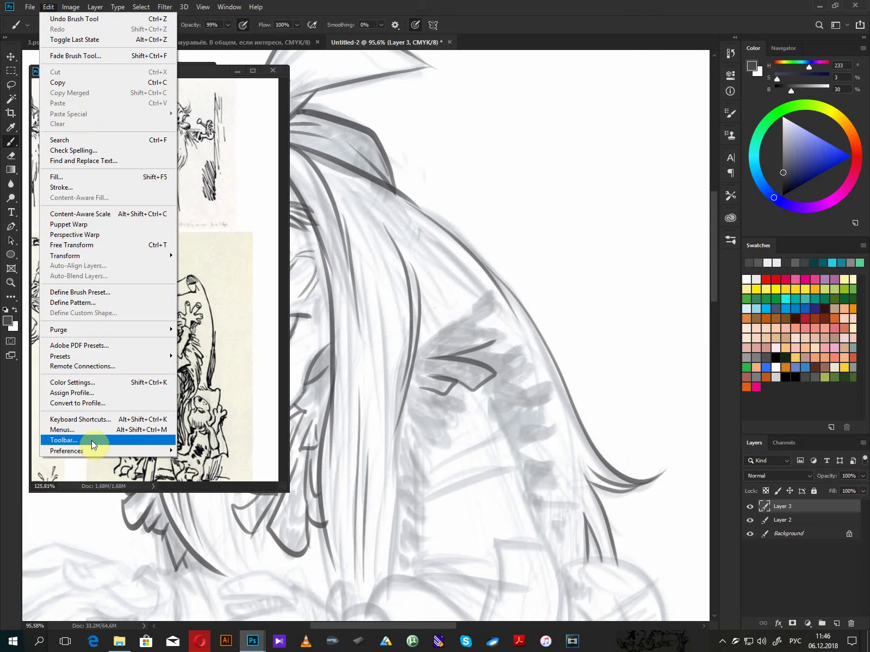
click(91, 441)
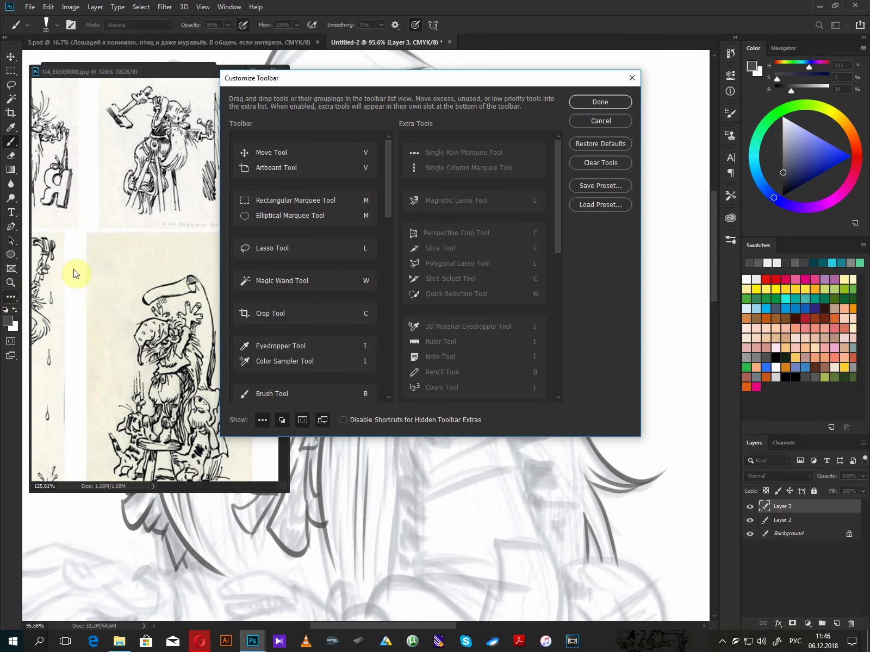
click(598, 102)
click(11, 298)
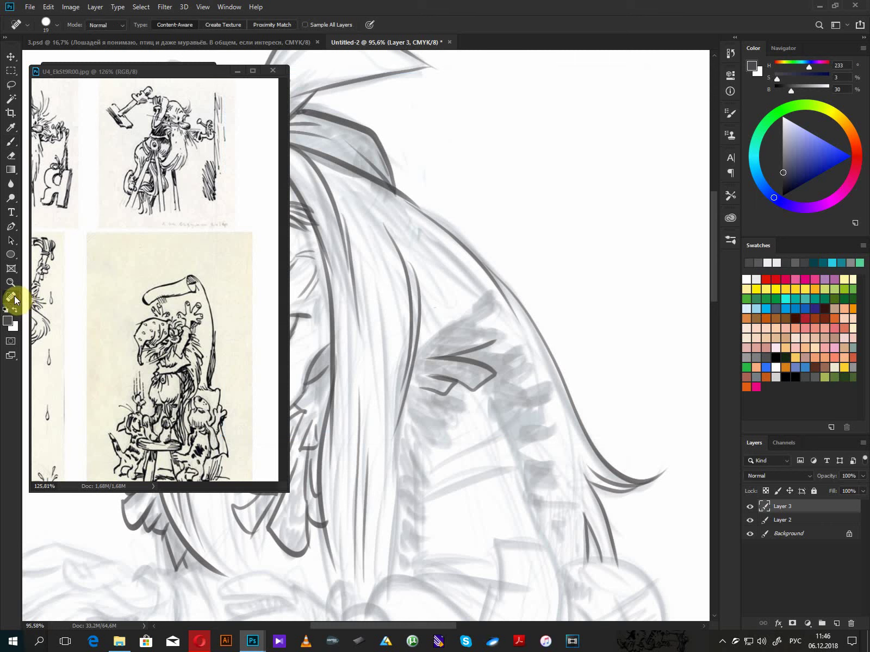
right_click(14, 298)
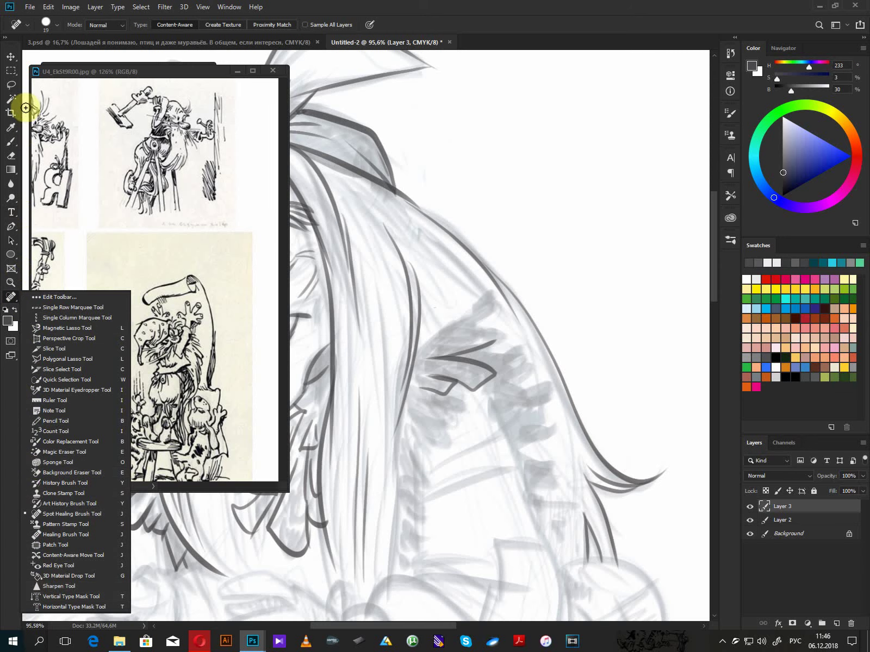
click(48, 7)
click(86, 440)
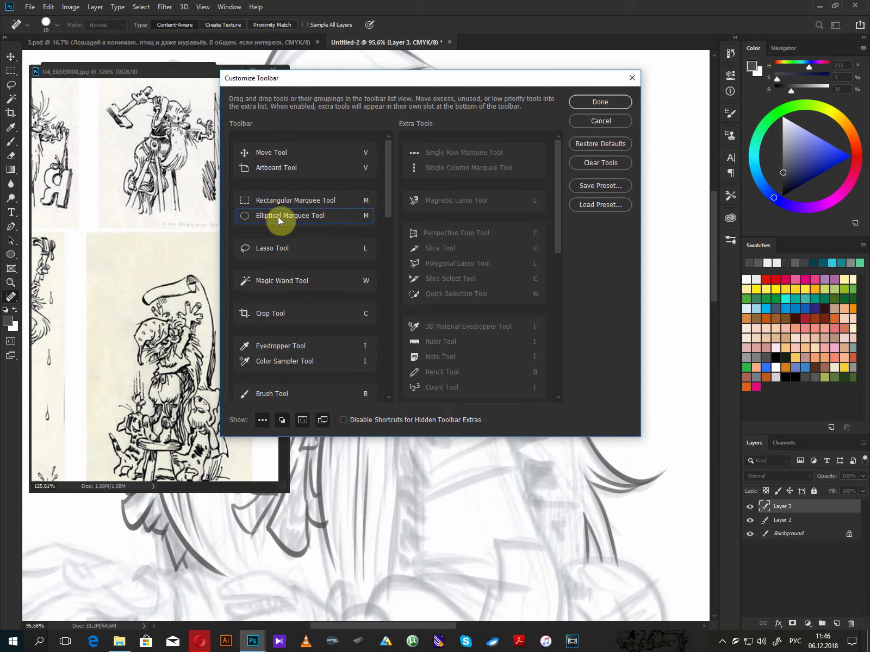
click(575, 101)
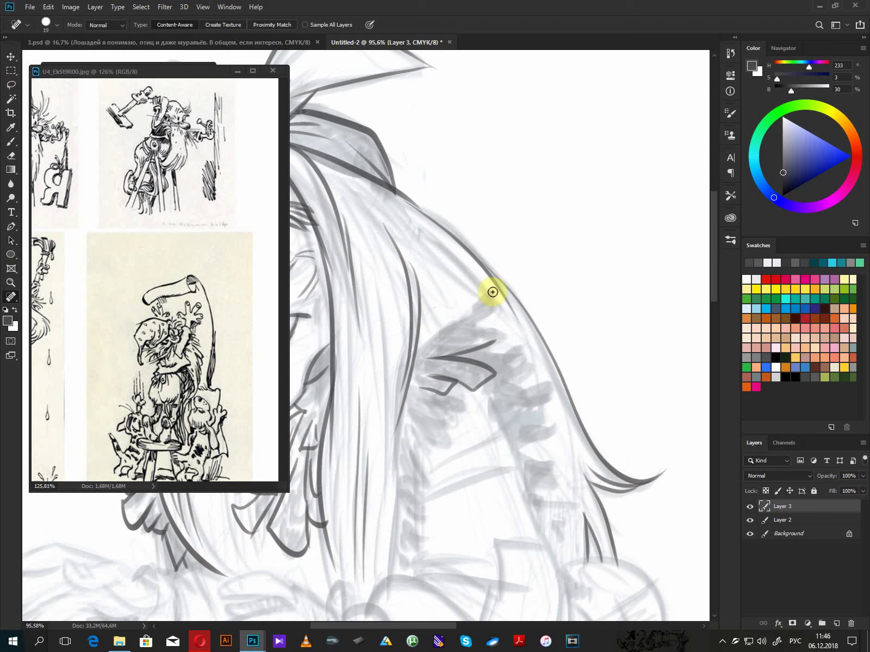
drag(419, 346, 446, 330)
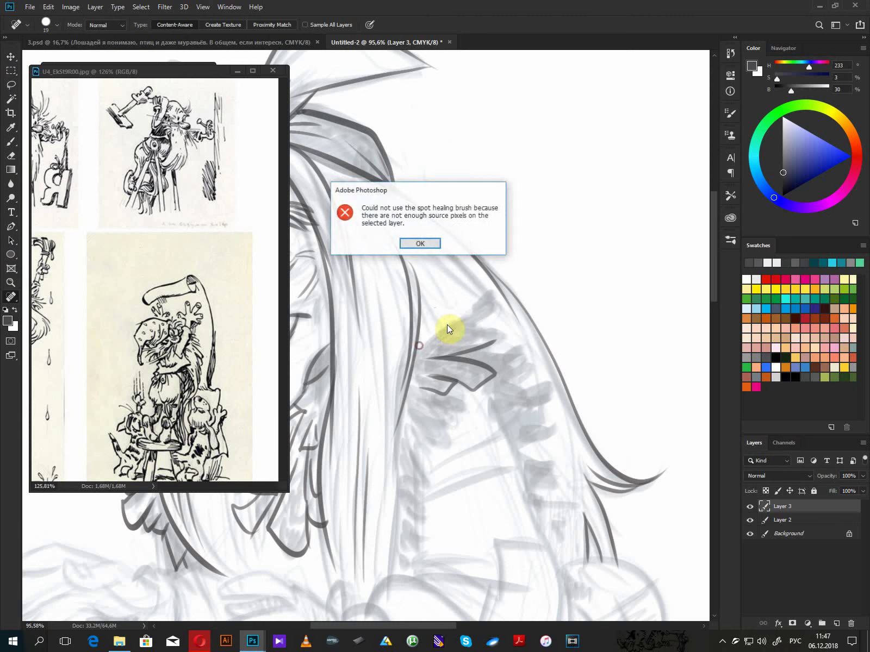
click(428, 244)
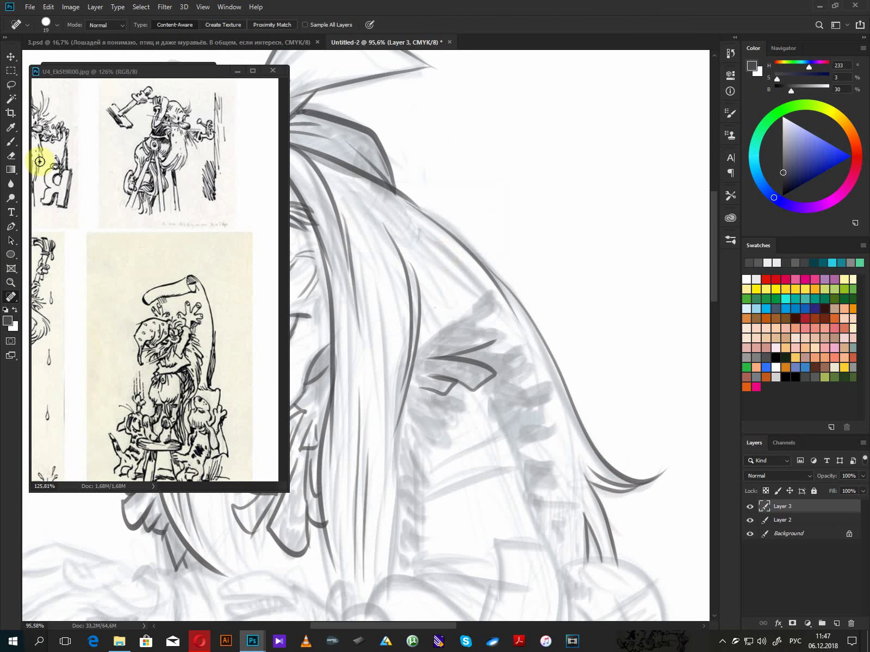
- With the Brush tool, ink the ragged fur tufts over the shoulder and the start of the upper arm's outer line
click(11, 141)
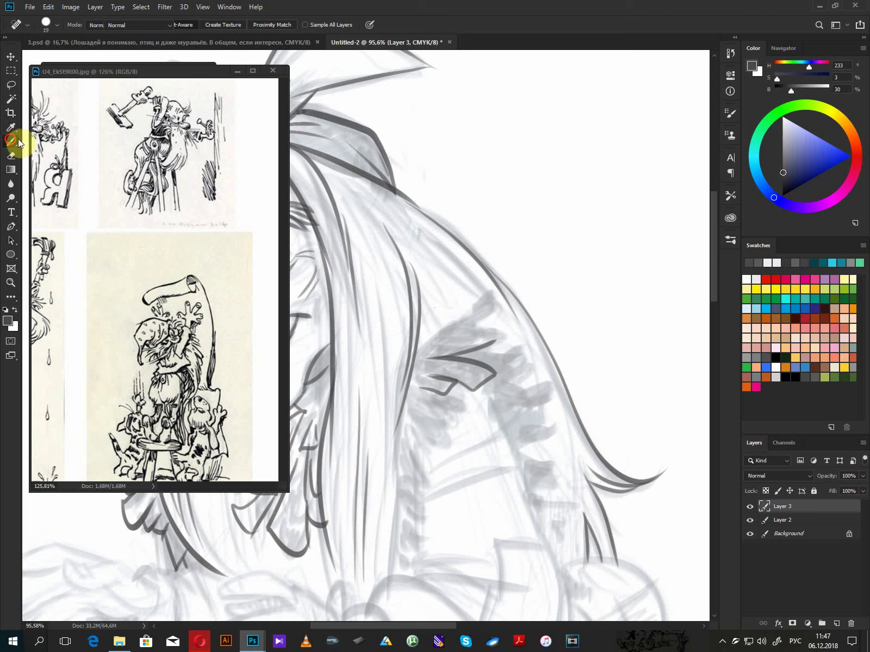
mouse_move(423, 346)
mouse_down()
mouse_move(507, 308)
mouse_move(466, 312)
mouse_move(459, 319)
mouse_move(496, 297)
mouse_move(472, 322)
mouse_move(493, 310)
mouse_move(491, 324)
mouse_move(502, 324)
mouse_move(472, 351)
mouse_move(431, 342)
mouse_move(443, 340)
mouse_move(419, 368)
mouse_move(440, 333)
mouse_up()
mouse_move(517, 356)
mouse_down()
mouse_move(500, 351)
mouse_move(501, 369)
mouse_move(545, 374)
mouse_move(520, 390)
mouse_move(550, 390)
mouse_move(509, 401)
mouse_move(505, 424)
mouse_up()
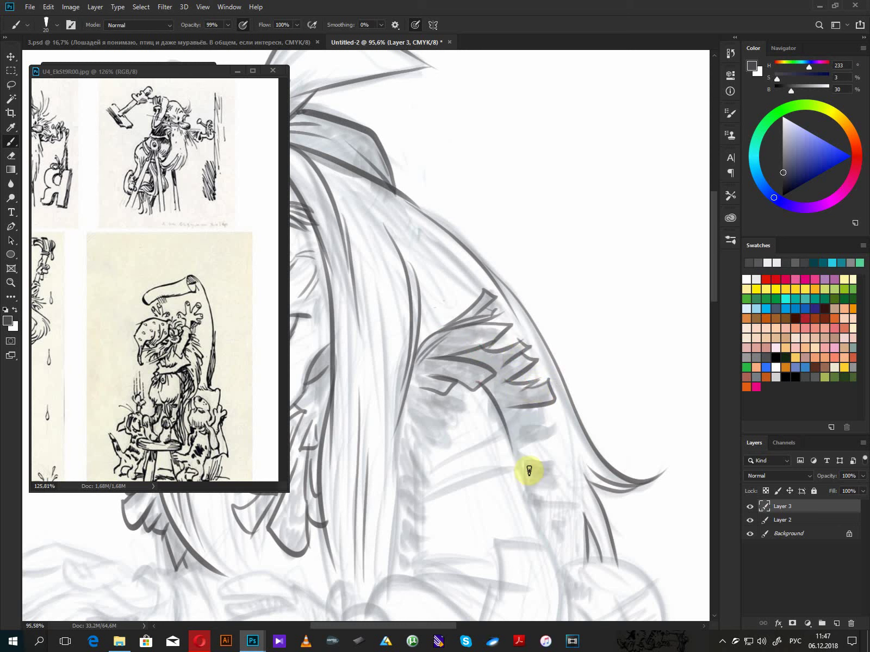
- Lasso an oval test area in the blank space beside the hair, and check the Cintiq's ExpressKeys assignments in the Wacom tablet properties
key(l)
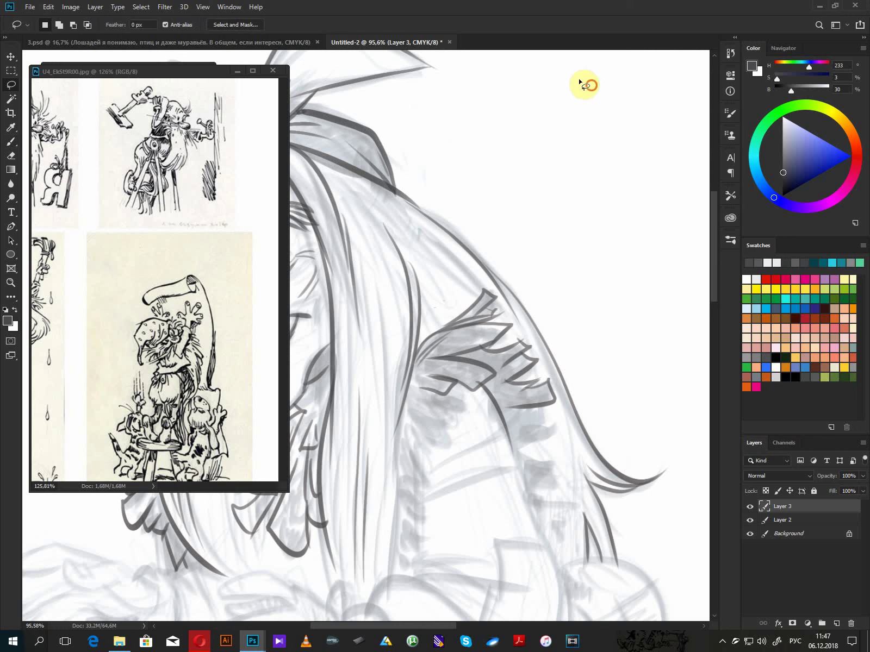
mouse_move(580, 81)
mouse_down()
mouse_move(554, 227)
mouse_move(573, 88)
mouse_move(588, 84)
mouse_up()
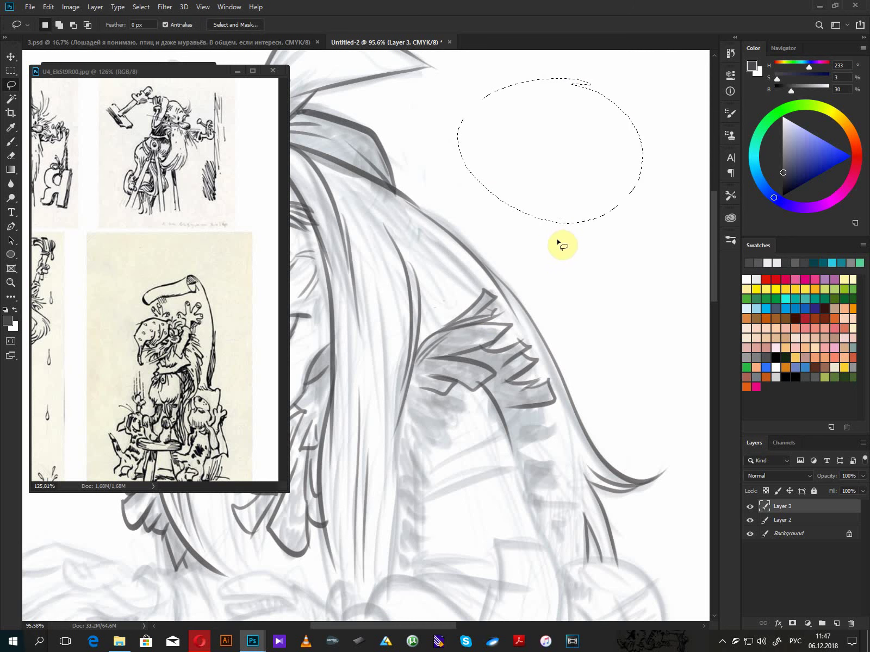
click(359, 644)
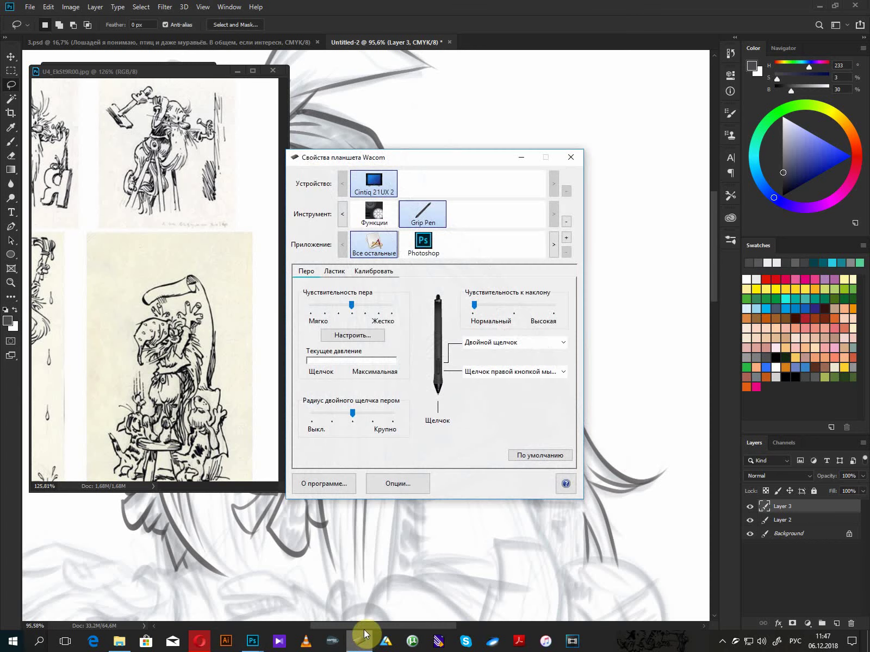
click(373, 215)
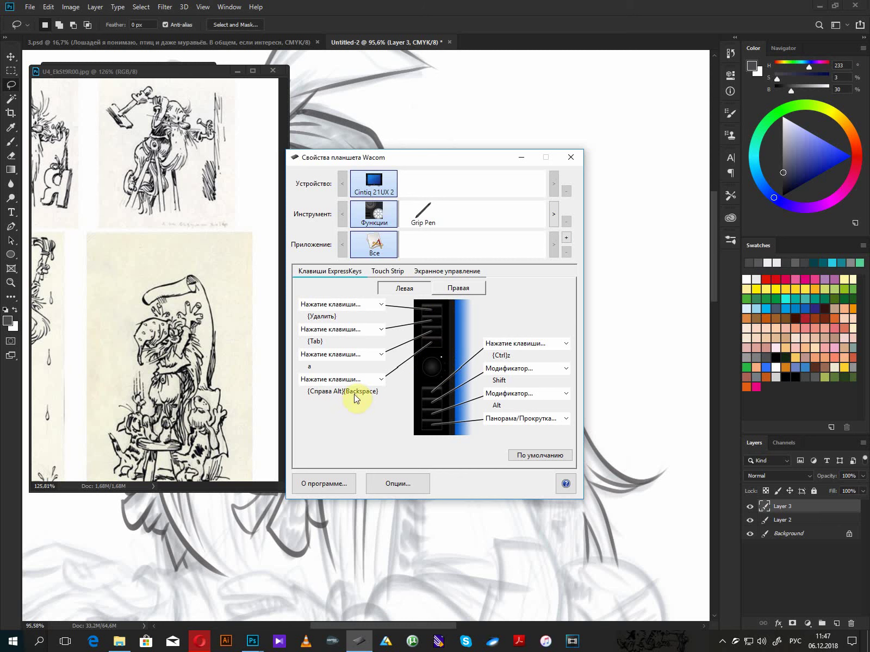
click(571, 157)
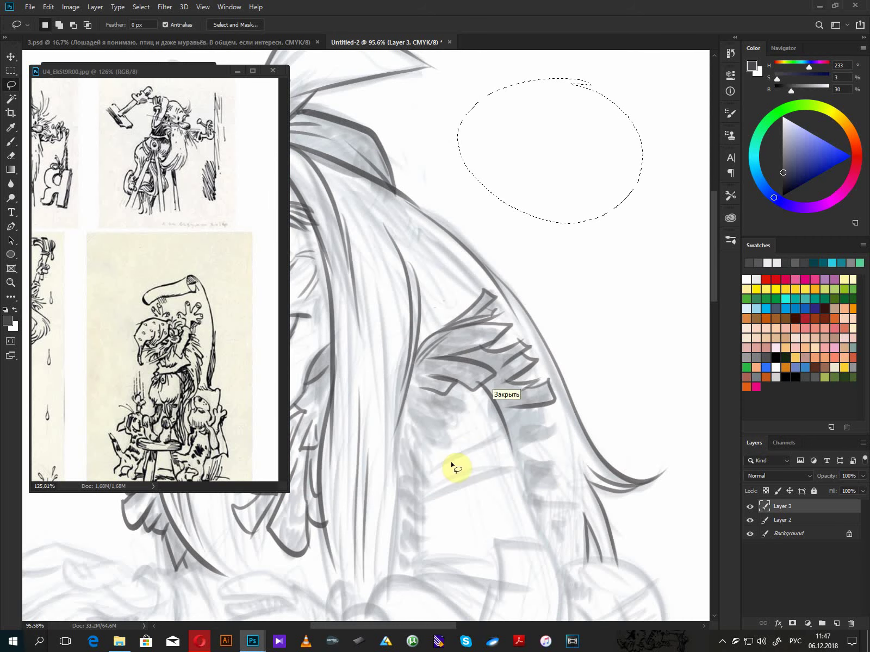
- Switch the keyboard language to English and fill the oval selection with the dark grey foreground colour
key(alt+shift)
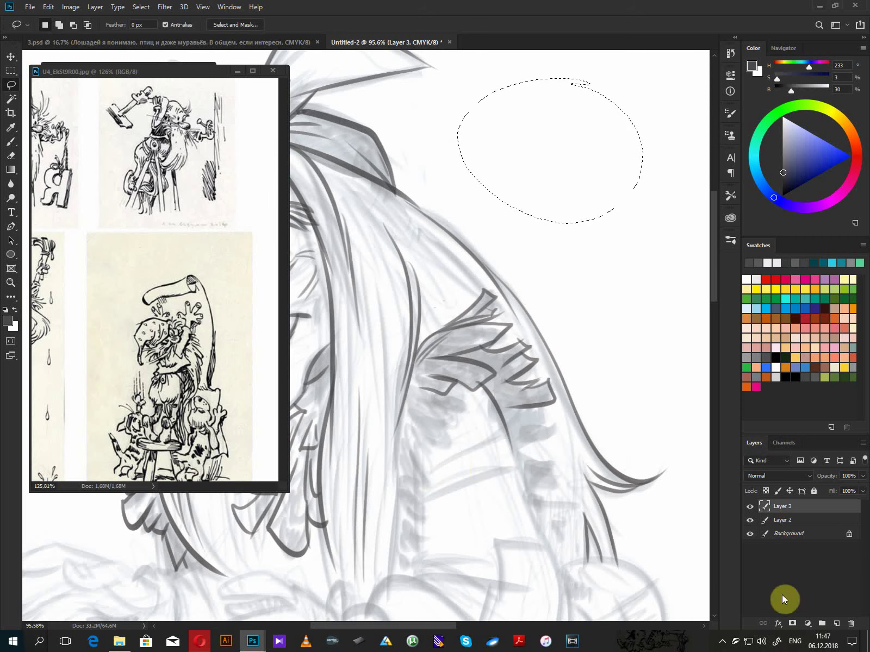
key(alt)
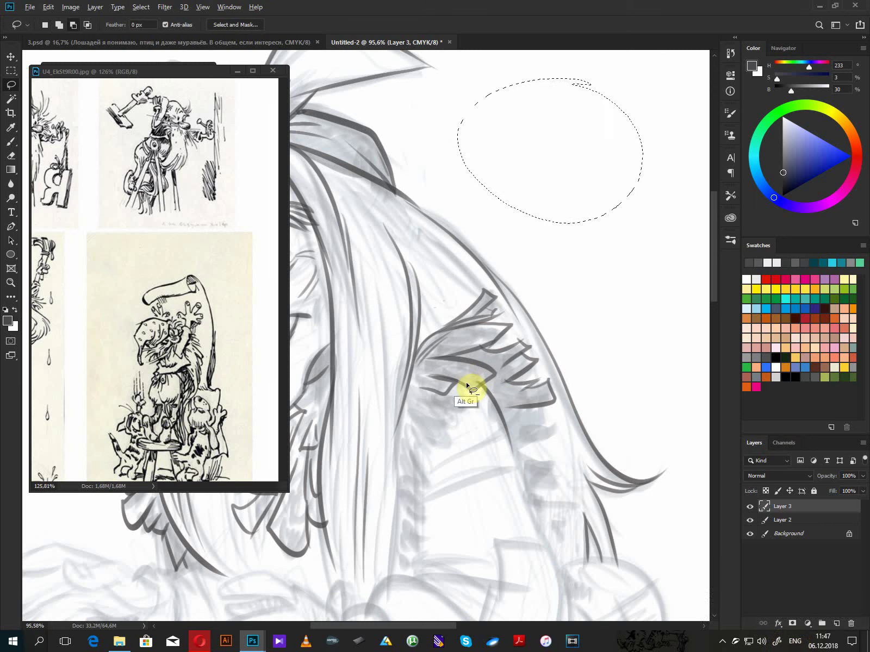
key(alt+BackSpace)
- Lasso small ovals around the dark test shape and fill them with blue and with yellow (H 55, S 76, B 90)
mouse_move(629, 220)
mouse_down()
mouse_move(643, 252)
mouse_move(632, 222)
mouse_move(609, 248)
mouse_move(625, 202)
mouse_move(660, 179)
mouse_up()
click(829, 152)
key(alt+BackSpace)
click(835, 114)
key(alt+BackSpace)
key(alt+BackSpace)
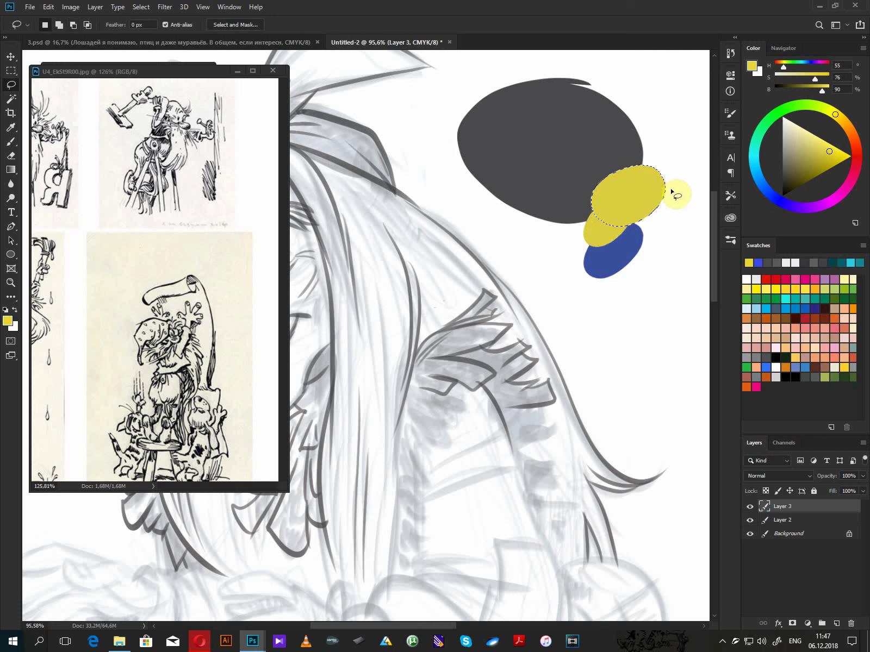
mouse_move(661, 108)
mouse_down()
mouse_move(642, 98)
mouse_move(663, 111)
mouse_up()
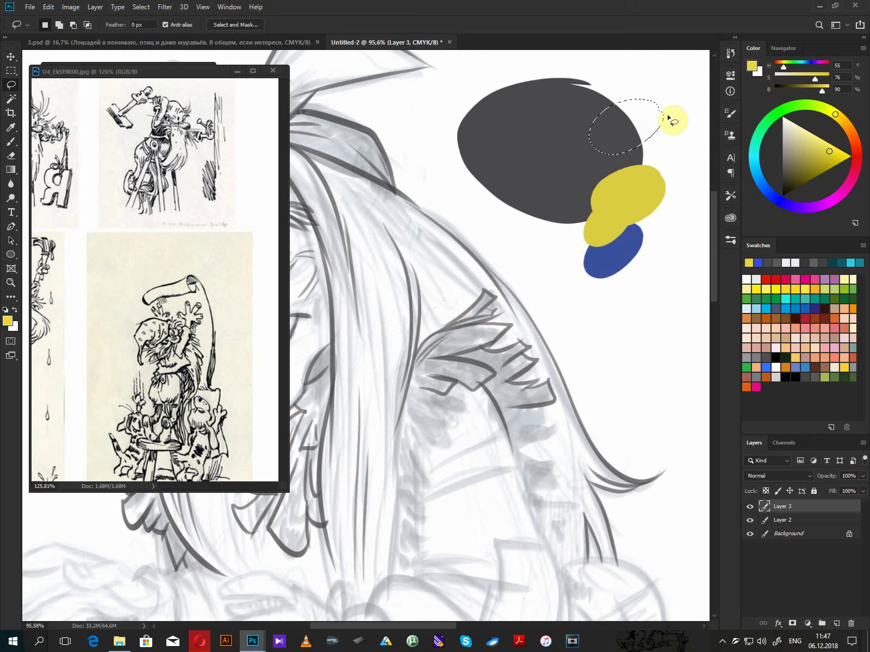
key(alt+BackSpace)
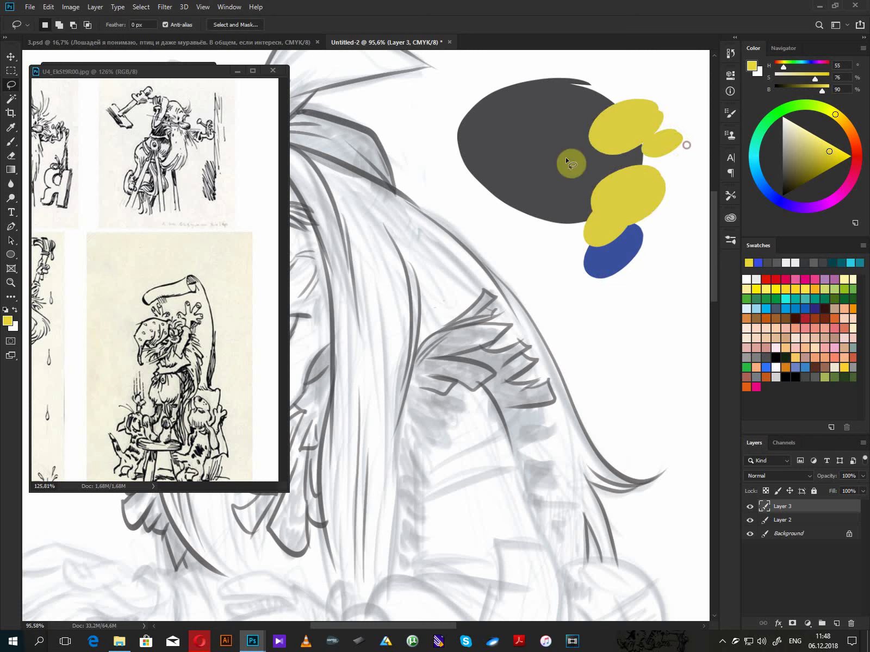
- Lasso all the coloured test shapes, sample the dark grey back as foreground colour, delete the shapes and deselect
mouse_move(684, 113)
mouse_down()
mouse_move(454, 109)
mouse_move(494, 238)
mouse_move(682, 252)
mouse_move(688, 172)
mouse_up()
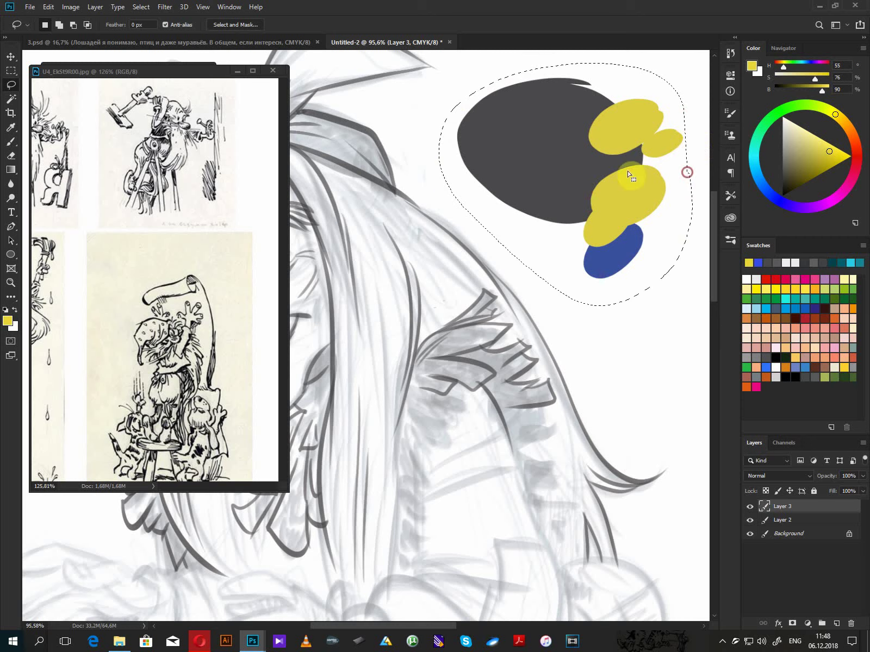
key(n)
click(550, 176)
click(812, 318)
click(813, 319)
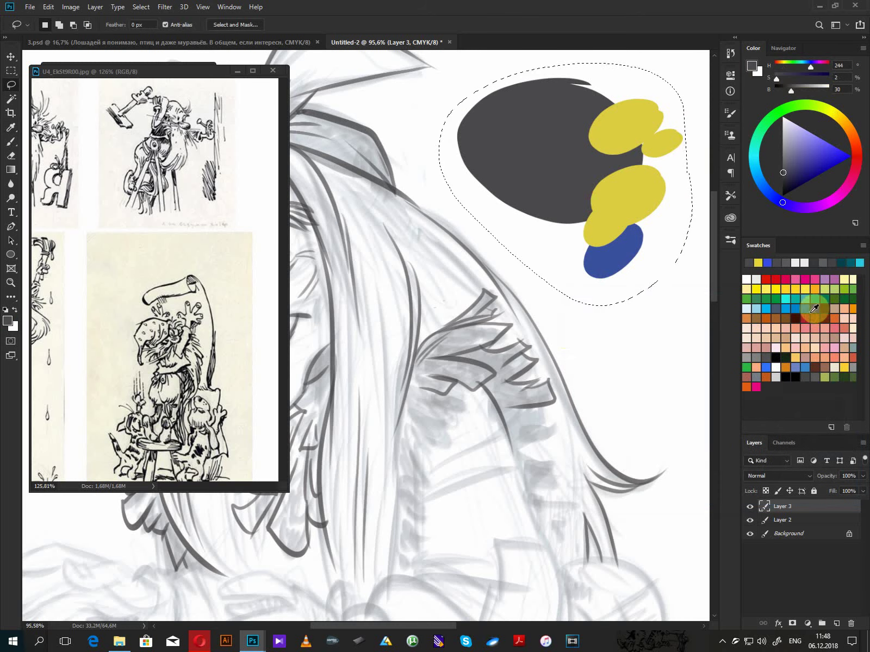
key(Delete)
key(ctrl+d)
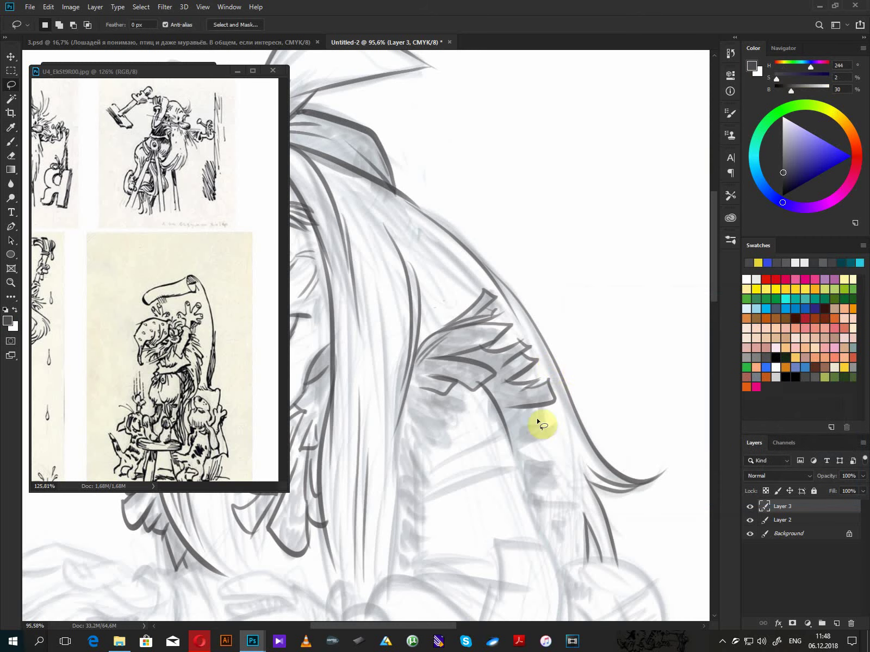
- Ink the fur tufts lower on the back of the shoulder and the tufts on the front beside the near-side hair
key(b)
mouse_move(538, 405)
mouse_down()
mouse_move(520, 427)
mouse_move(550, 437)
mouse_move(536, 407)
mouse_up()
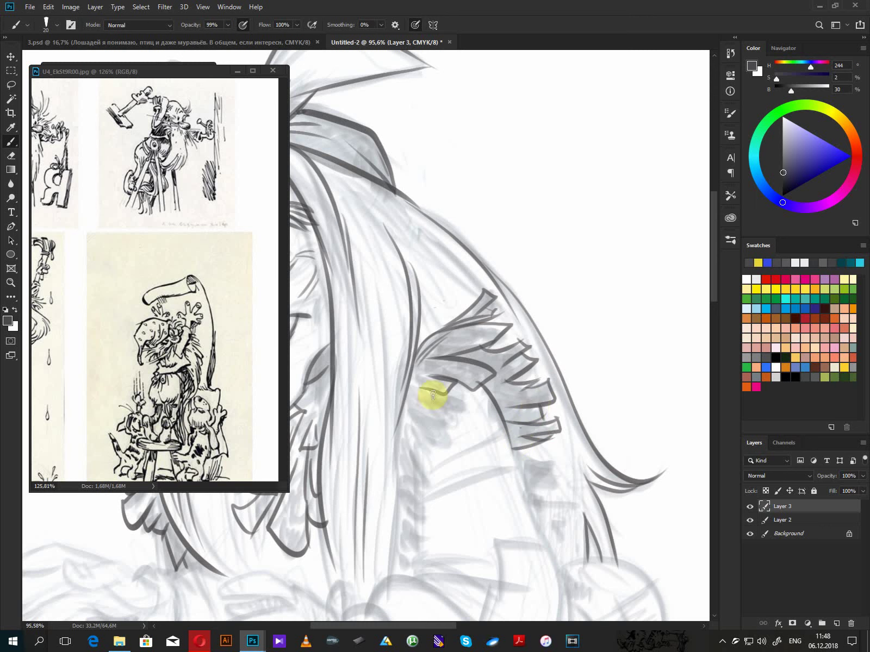
mouse_move(415, 389)
mouse_down()
mouse_move(467, 436)
mouse_move(429, 422)
mouse_move(452, 431)
mouse_move(445, 447)
mouse_move(409, 423)
mouse_move(432, 455)
mouse_up()
mouse_move(437, 443)
mouse_down()
mouse_move(432, 473)
mouse_move(408, 451)
mouse_move(437, 502)
mouse_up()
- Ink long strands along the near-side hair's back edge, and continue the fur tufts beside them down to the forearm
drag(480, 473, 567, 398)
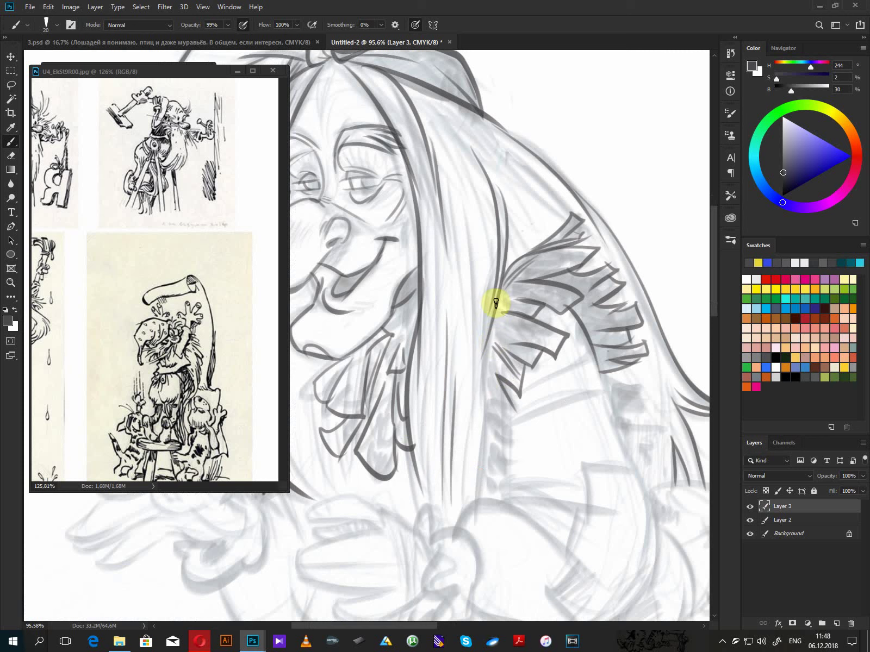
mouse_move(496, 303)
mouse_down()
mouse_move(484, 412)
mouse_move(489, 493)
mouse_up()
drag(482, 400, 487, 503)
drag(463, 375, 469, 503)
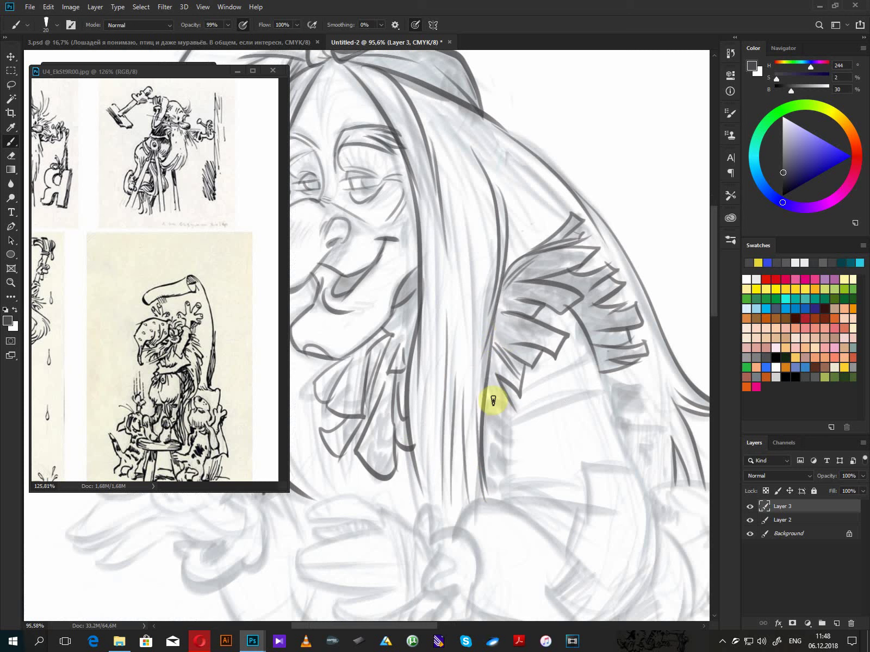
mouse_move(493, 401)
mouse_down()
mouse_move(524, 412)
mouse_move(492, 432)
mouse_move(501, 453)
mouse_move(486, 446)
mouse_move(520, 456)
mouse_move(498, 471)
mouse_move(528, 451)
mouse_up()
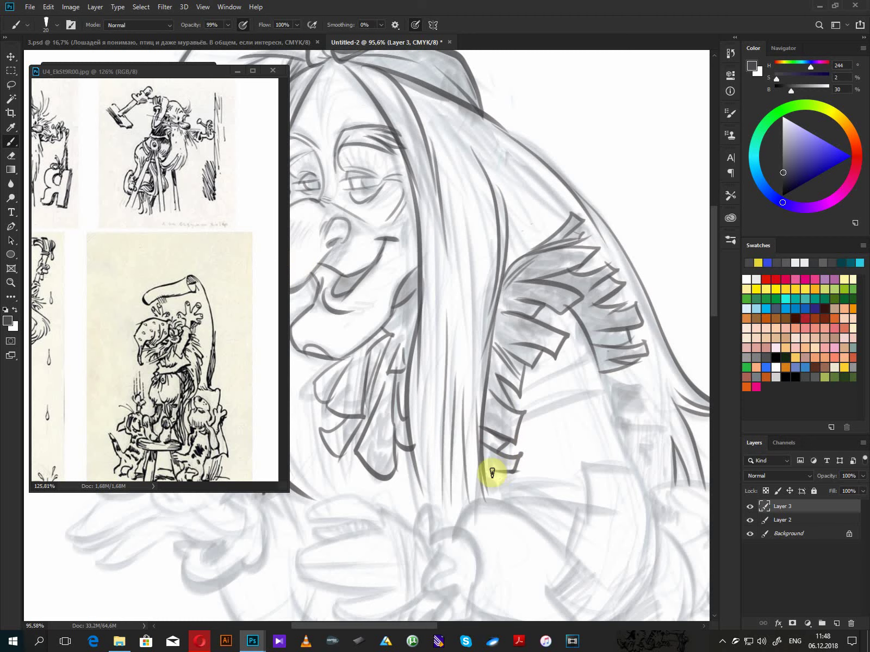
drag(496, 470, 489, 478)
- Ink the near sleeve's outer contour from below the shoulder fur around the elbow and along the forearm's underside
drag(604, 505, 487, 454)
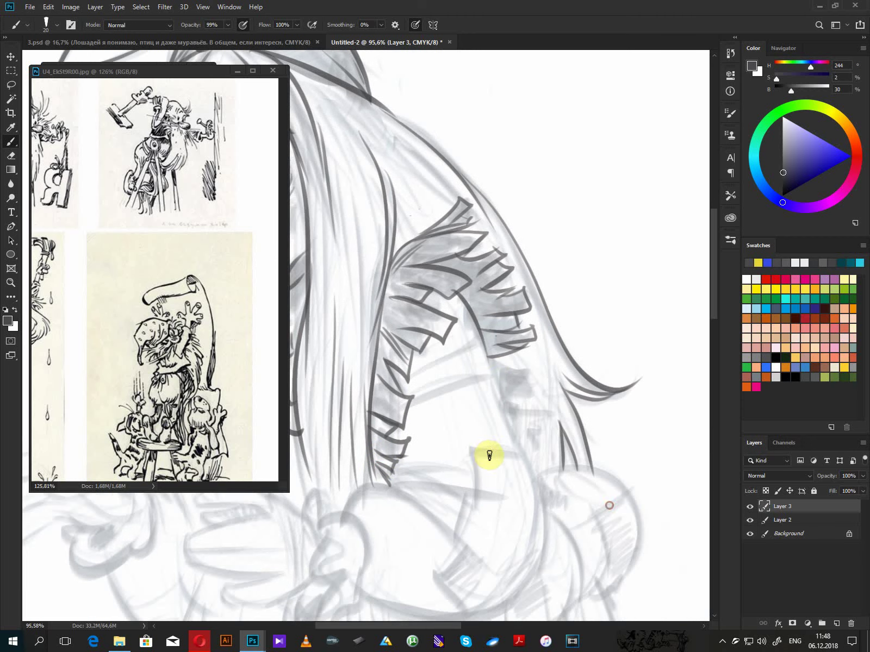
drag(477, 337, 540, 521)
mouse_move(526, 583)
mouse_down()
mouse_move(594, 396)
mouse_move(435, 483)
mouse_move(405, 469)
mouse_up()
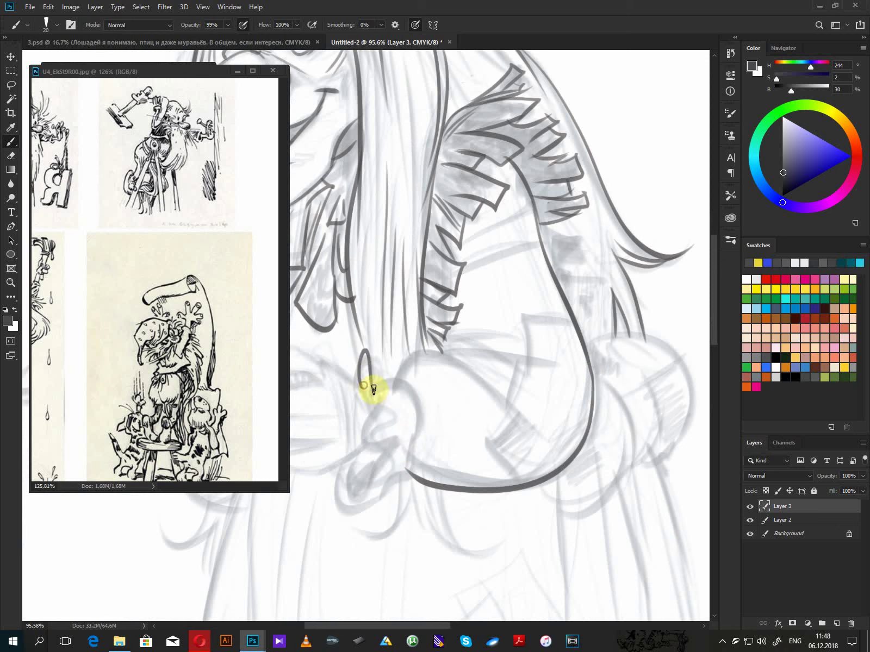
- Ink the ruffled cuff at the near wrist, the forearm's upper edge with its folds, and the elbow patch
mouse_move(373, 390)
mouse_down()
mouse_move(382, 429)
mouse_move(377, 467)
mouse_move(385, 459)
mouse_move(345, 479)
mouse_move(354, 466)
mouse_move(330, 500)
mouse_move(419, 449)
mouse_move(407, 471)
mouse_move(371, 364)
mouse_move(395, 387)
mouse_move(402, 428)
mouse_move(406, 378)
mouse_move(391, 389)
mouse_move(412, 366)
mouse_move(506, 396)
mouse_up()
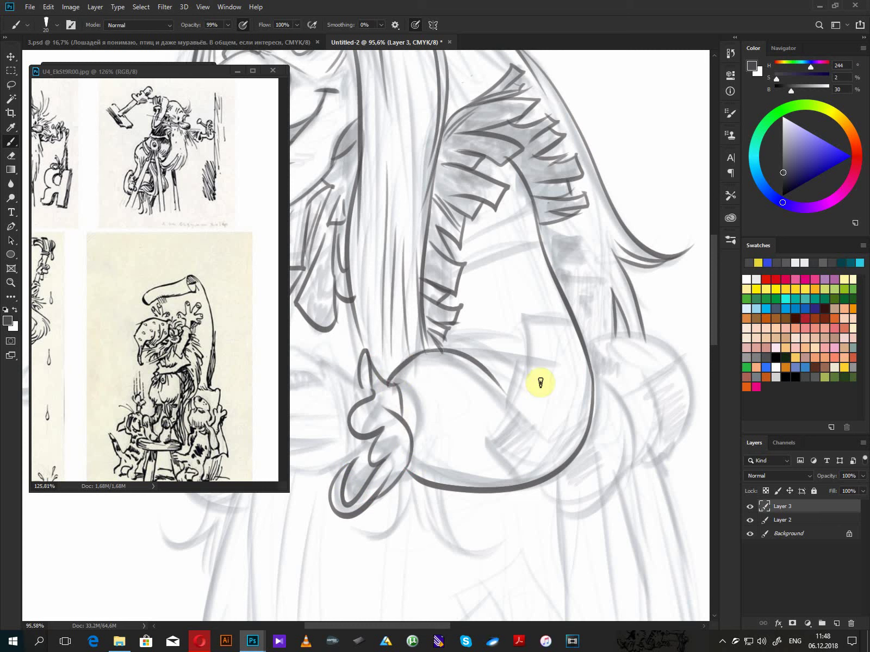
mouse_move(442, 350)
mouse_down()
mouse_move(567, 378)
mouse_move(521, 351)
mouse_move(541, 349)
mouse_move(437, 351)
mouse_up()
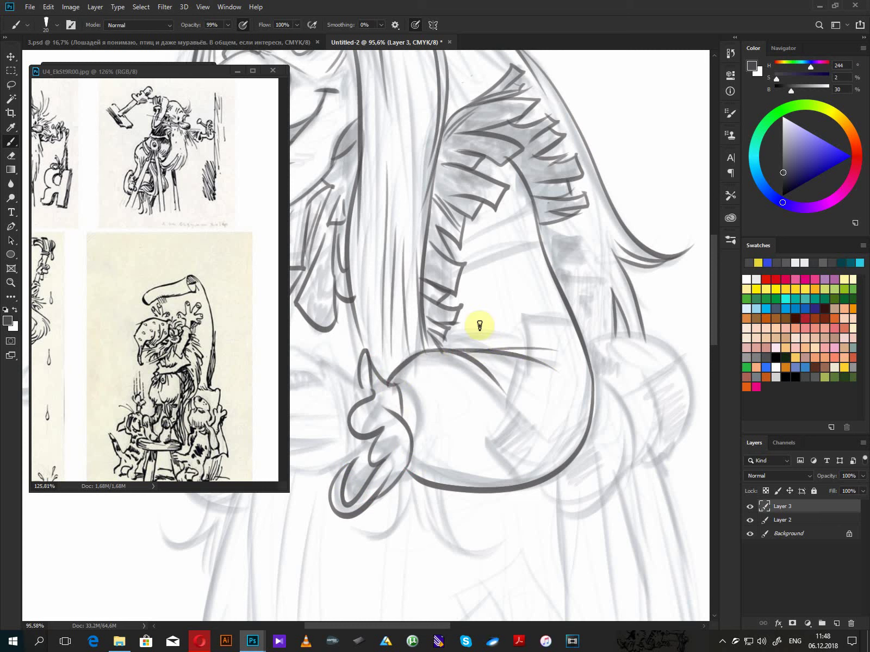
mouse_move(571, 326)
mouse_down()
mouse_move(531, 312)
mouse_move(536, 376)
mouse_move(508, 419)
mouse_move(514, 414)
mouse_move(484, 437)
mouse_move(521, 479)
mouse_up()
- Ink the near hand in front of the body, outlining its fingers and fingernails
mouse_move(359, 462)
mouse_down()
mouse_move(528, 473)
mouse_move(547, 456)
mouse_up()
mouse_move(505, 487)
mouse_down()
mouse_move(473, 491)
mouse_move(454, 469)
mouse_move(508, 456)
mouse_move(458, 458)
mouse_move(414, 446)
mouse_move(460, 406)
mouse_move(423, 414)
mouse_move(492, 398)
mouse_up()
mouse_move(413, 436)
mouse_down()
mouse_move(509, 428)
mouse_move(428, 388)
mouse_move(438, 369)
mouse_move(496, 381)
mouse_up()
mouse_move(498, 382)
mouse_down()
mouse_move(530, 390)
mouse_move(509, 386)
mouse_move(540, 405)
mouse_move(476, 390)
mouse_move(437, 394)
mouse_move(449, 400)
mouse_move(425, 419)
mouse_up()
drag(438, 375, 436, 384)
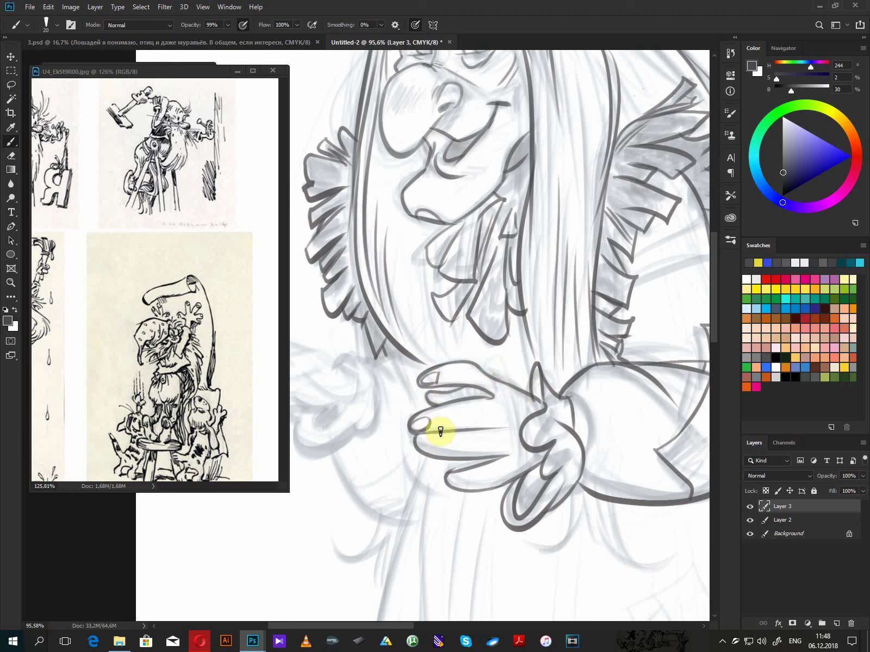
mouse_move(434, 439)
mouse_down()
mouse_move(422, 439)
mouse_move(448, 480)
mouse_up()
- Ink the far outstretched hand with its fingers, thumb and nails, together with its ruffled cuff
drag(431, 416, 554, 439)
mouse_move(472, 363)
mouse_down()
mouse_move(486, 425)
mouse_move(433, 467)
mouse_move(448, 436)
mouse_move(428, 448)
mouse_move(441, 480)
mouse_move(465, 454)
mouse_move(465, 471)
mouse_move(509, 378)
mouse_move(400, 380)
mouse_move(416, 385)
mouse_move(397, 373)
mouse_move(393, 392)
mouse_move(389, 379)
mouse_move(435, 399)
mouse_move(420, 401)
mouse_move(438, 396)
mouse_move(443, 414)
mouse_move(432, 372)
mouse_move(347, 371)
mouse_up()
mouse_move(347, 364)
mouse_down()
mouse_move(365, 358)
mouse_move(318, 406)
mouse_move(347, 415)
mouse_move(366, 398)
mouse_move(358, 408)
mouse_move(307, 415)
mouse_move(331, 404)
mouse_move(311, 431)
mouse_move(345, 439)
mouse_move(342, 457)
mouse_move(411, 424)
mouse_move(392, 426)
mouse_move(460, 432)
mouse_move(462, 419)
mouse_move(401, 419)
mouse_move(431, 422)
mouse_move(456, 393)
mouse_move(377, 397)
mouse_up()
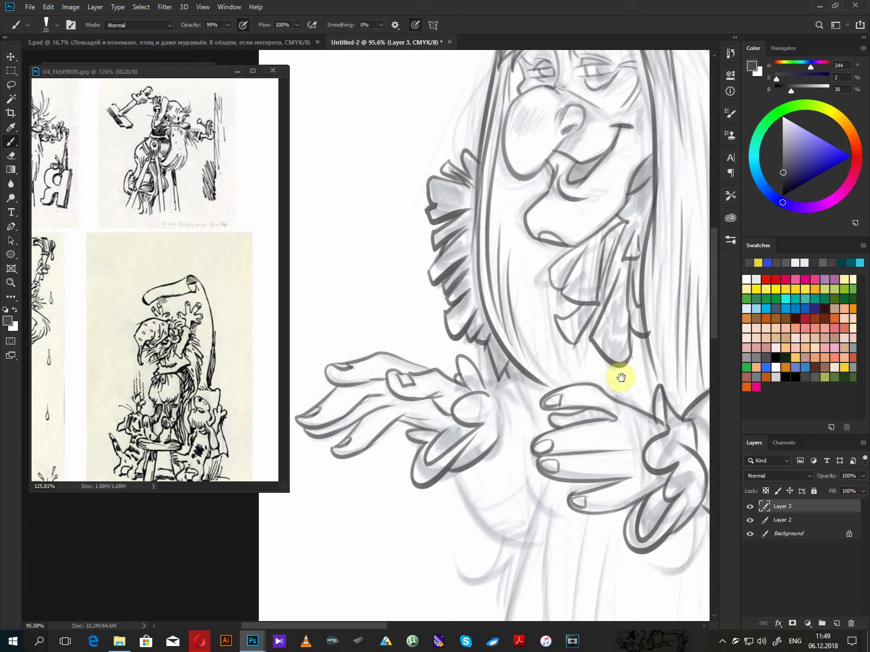
- Ink flowing strands inside the nose-side hair, from beneath the chin down to its lower tip
mouse_move(621, 379)
mouse_down()
mouse_move(542, 424)
mouse_move(449, 385)
mouse_up()
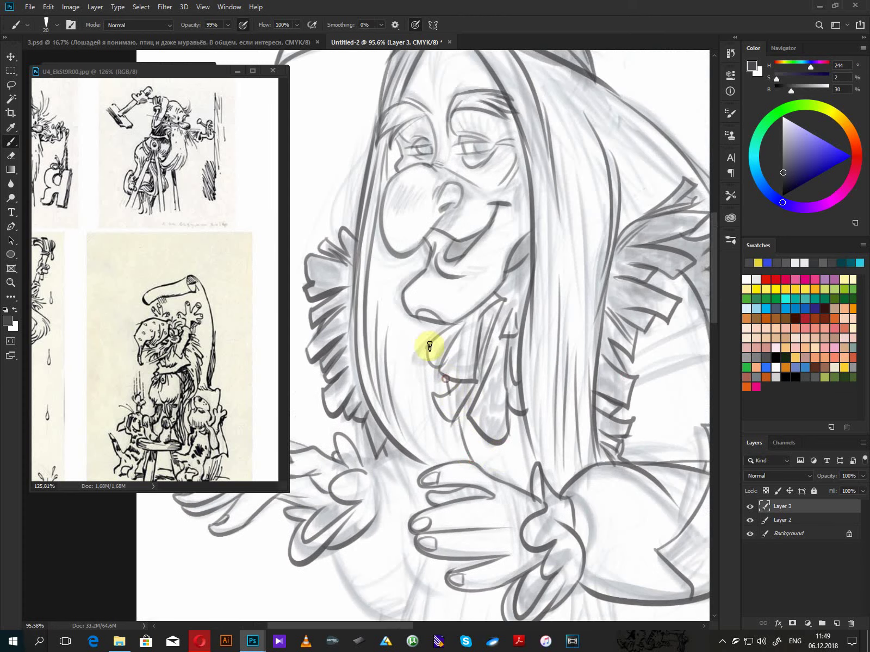
drag(402, 333, 425, 451)
drag(408, 356, 419, 447)
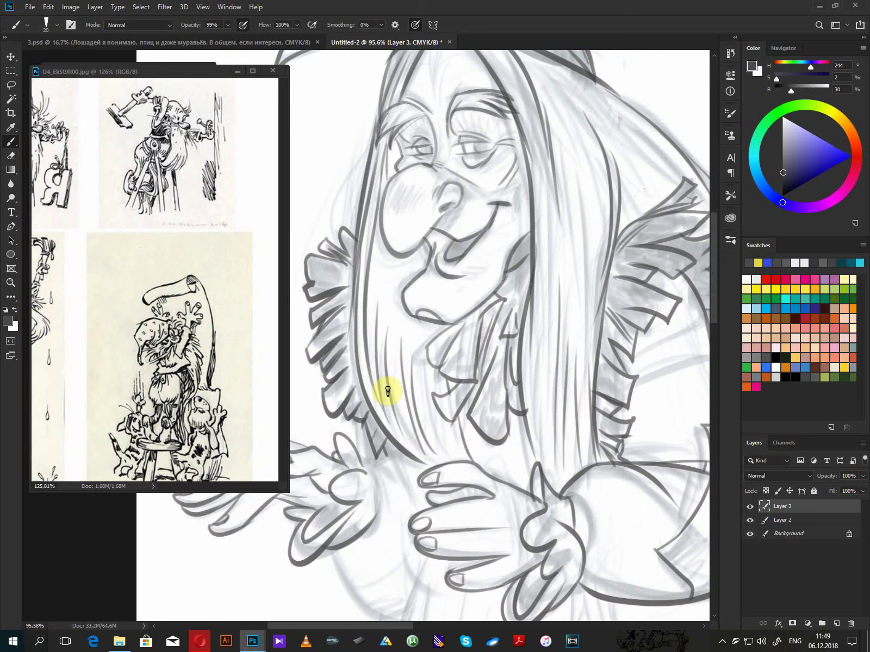
- Ink flowing strands in the back hair, falling from beneath the knotted headscarf toward the shoulder ruffle
drag(546, 166, 443, 326)
mouse_move(411, 237)
mouse_down()
mouse_move(500, 337)
mouse_move(511, 322)
mouse_move(526, 327)
mouse_move(488, 349)
mouse_up()
drag(394, 222, 462, 348)
drag(425, 255, 451, 366)
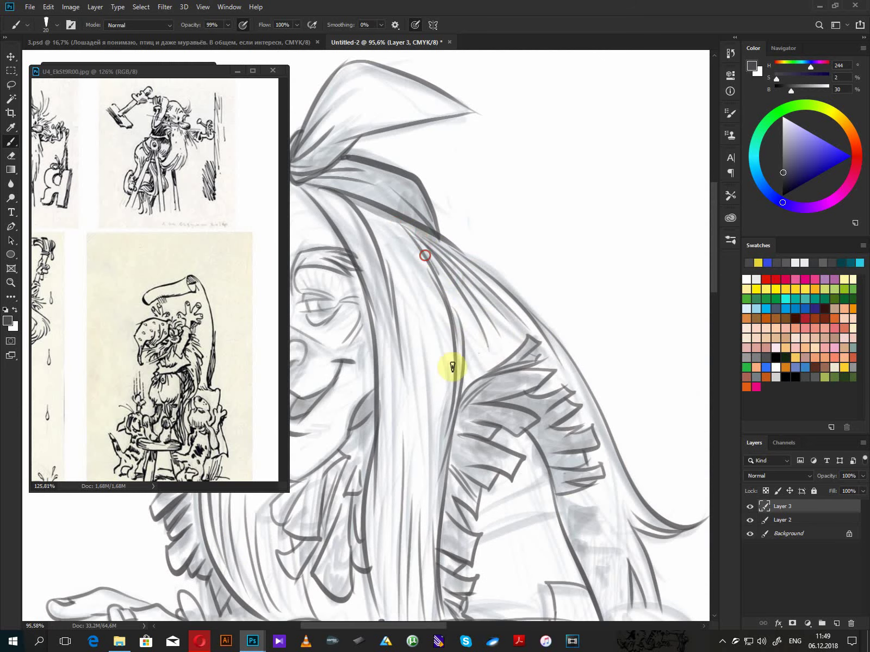
drag(394, 229, 440, 382)
drag(413, 241, 449, 346)
drag(416, 249, 457, 366)
drag(435, 266, 463, 352)
- Ink the overlapping rounded bulges behind the near elbow and add patches and seams to them
drag(539, 443, 492, 271)
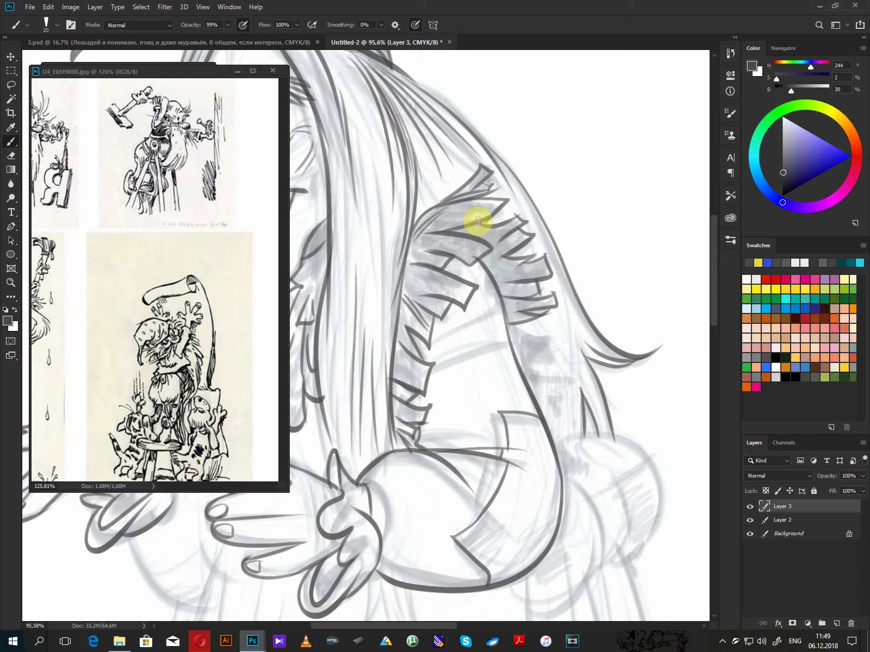
mouse_move(513, 326)
mouse_down()
mouse_move(528, 378)
mouse_move(526, 351)
mouse_move(525, 372)
mouse_move(502, 317)
mouse_up()
drag(592, 501, 588, 367)
mouse_move(551, 307)
mouse_down()
mouse_move(589, 301)
mouse_move(604, 413)
mouse_move(613, 334)
mouse_move(564, 317)
mouse_move(553, 469)
mouse_move(504, 440)
mouse_up()
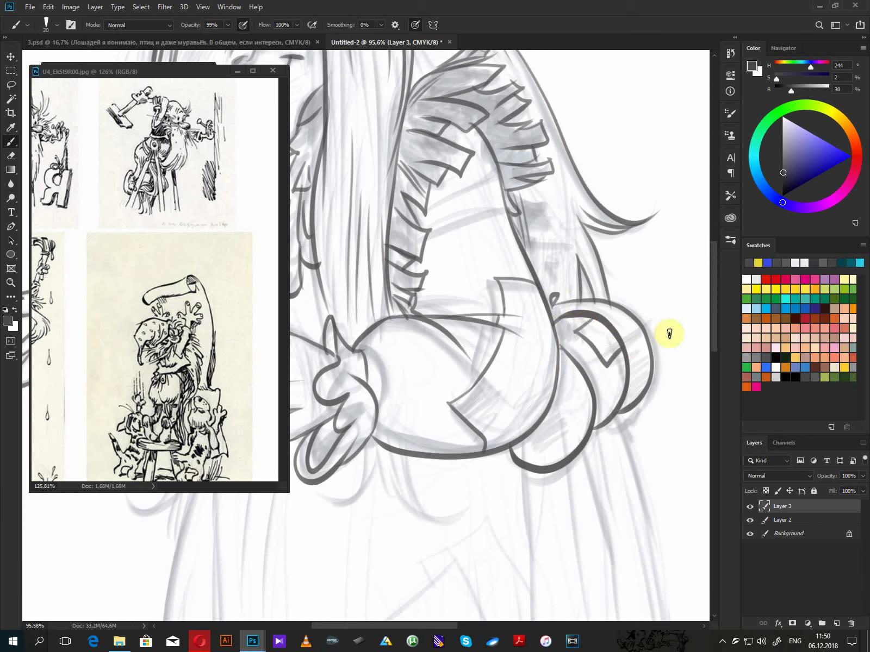
mouse_move(497, 477)
mouse_down()
mouse_move(582, 499)
mouse_move(671, 412)
mouse_up()
drag(613, 433, 361, 472)
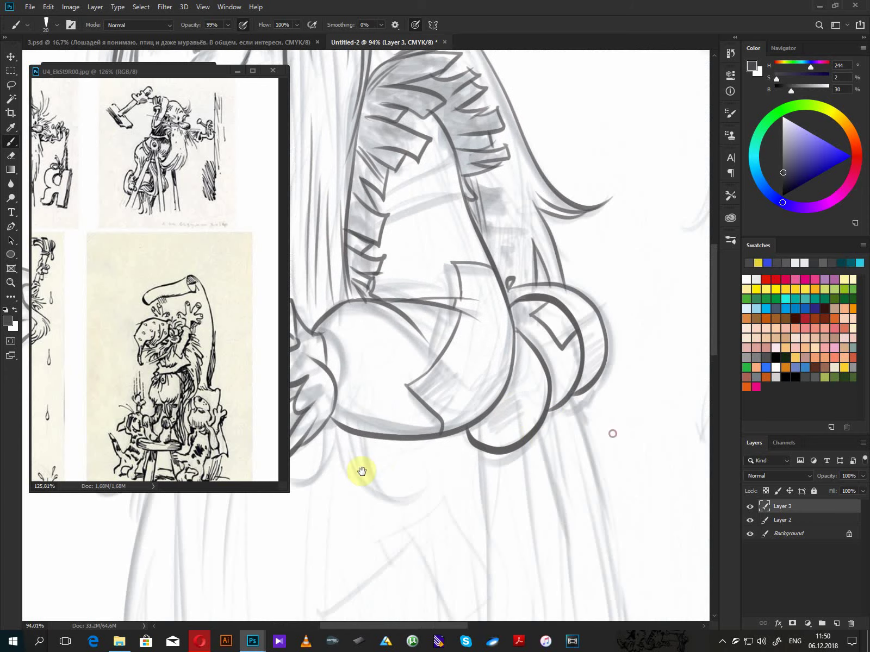
drag(501, 445, 545, 396)
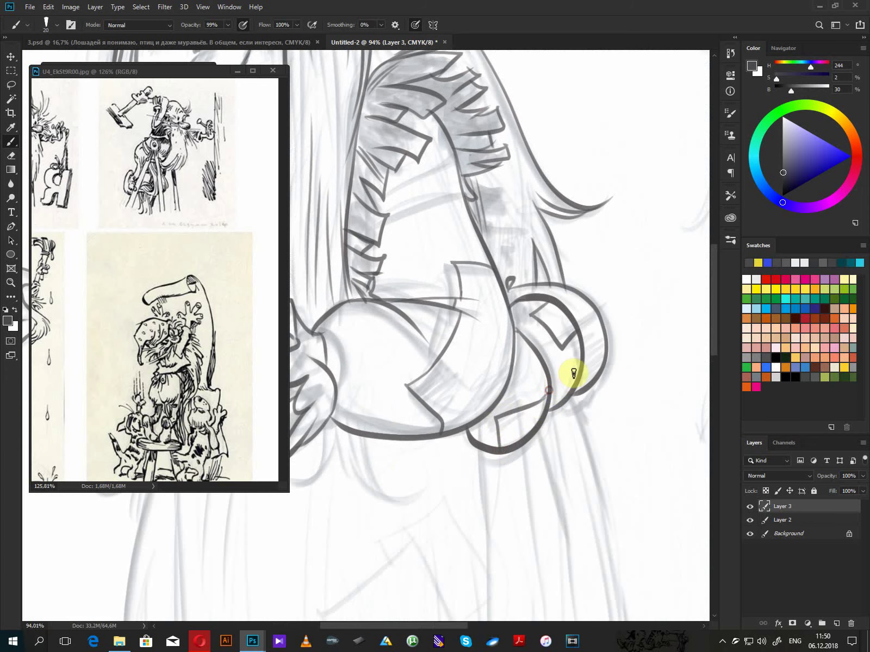
mouse_move(579, 356)
mouse_down()
mouse_move(545, 361)
mouse_move(605, 329)
mouse_up()
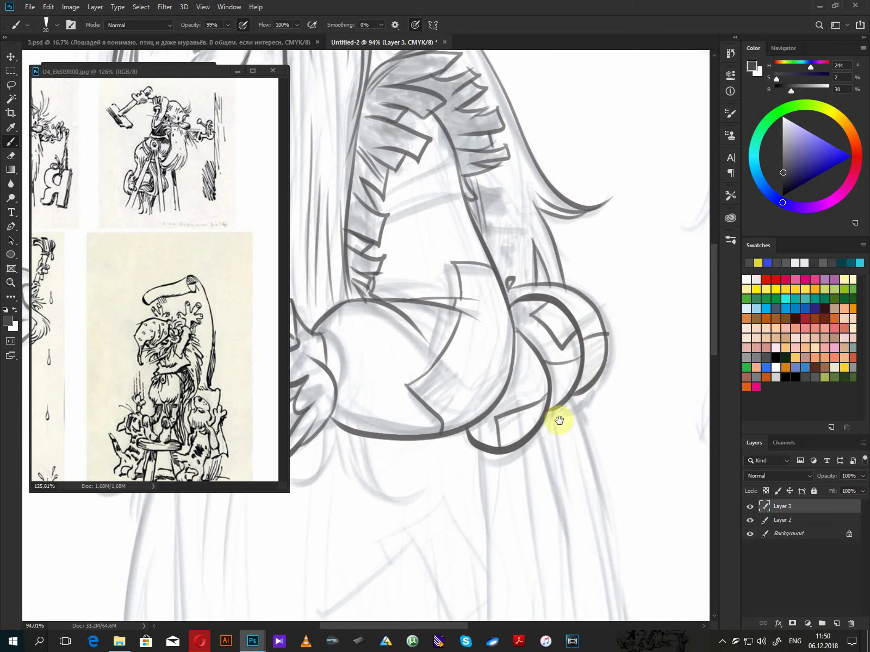
- Ink the curved pieces hanging beneath the near cuff and forearm, and the underside of the far sleeve
drag(490, 444, 625, 277)
drag(561, 311, 551, 397)
mouse_move(449, 344)
mouse_down()
mouse_move(405, 386)
mouse_move(467, 360)
mouse_move(489, 405)
mouse_move(550, 396)
mouse_move(499, 372)
mouse_move(494, 342)
mouse_up()
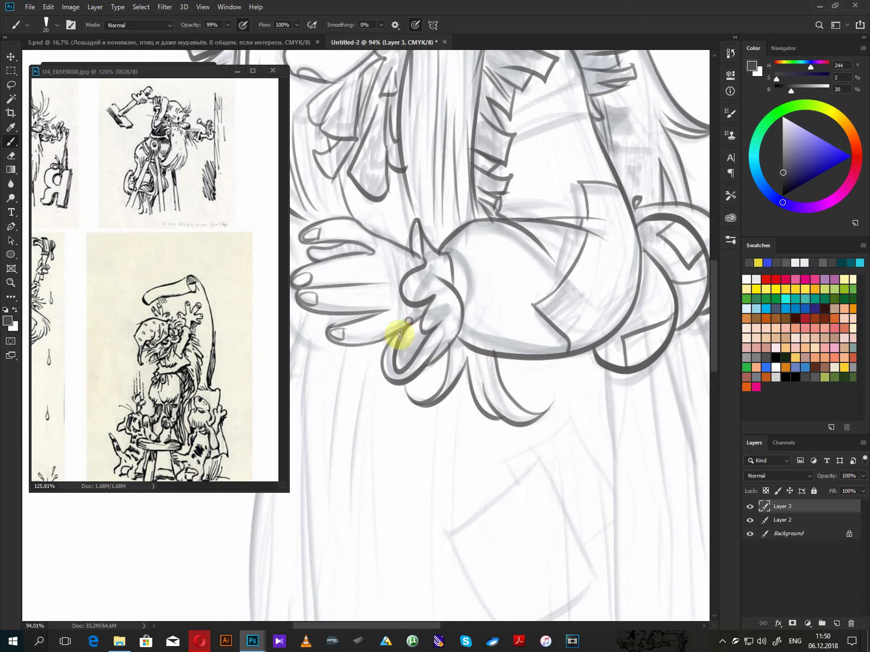
drag(417, 405, 557, 322)
mouse_move(350, 224)
mouse_down()
mouse_move(361, 247)
mouse_move(428, 288)
mouse_up()
- Ink the skirt's front edge and narrow fold from below the near hand down to its wavy ruffled hem
drag(450, 237, 398, 357)
mouse_move(410, 285)
mouse_down()
mouse_move(373, 330)
mouse_move(356, 310)
mouse_move(385, 329)
mouse_move(410, 308)
mouse_up()
drag(412, 307, 405, 392)
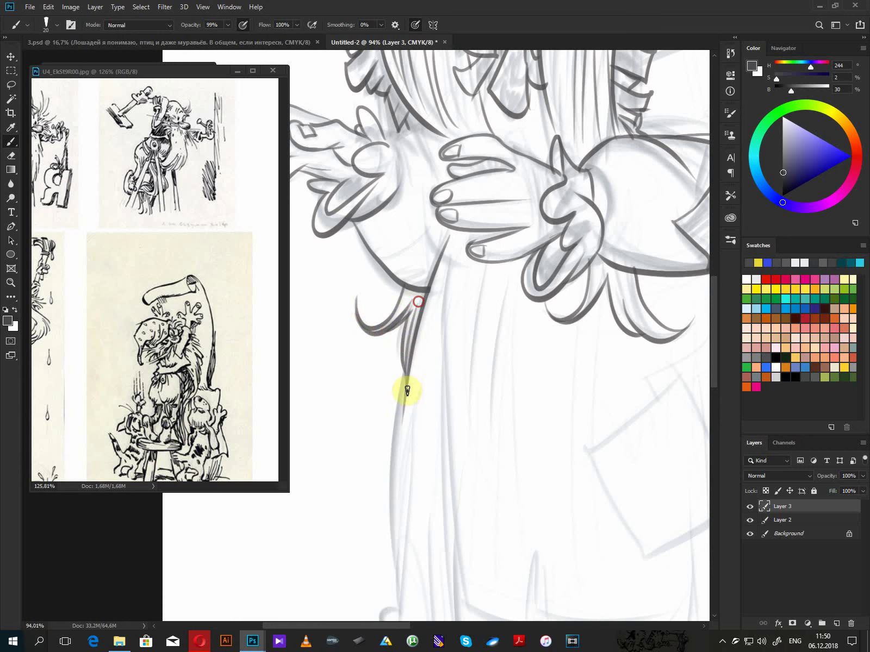
drag(412, 342, 395, 495)
drag(418, 544, 424, 130)
mouse_move(401, 204)
mouse_down()
mouse_move(403, 404)
mouse_move(389, 449)
mouse_up()
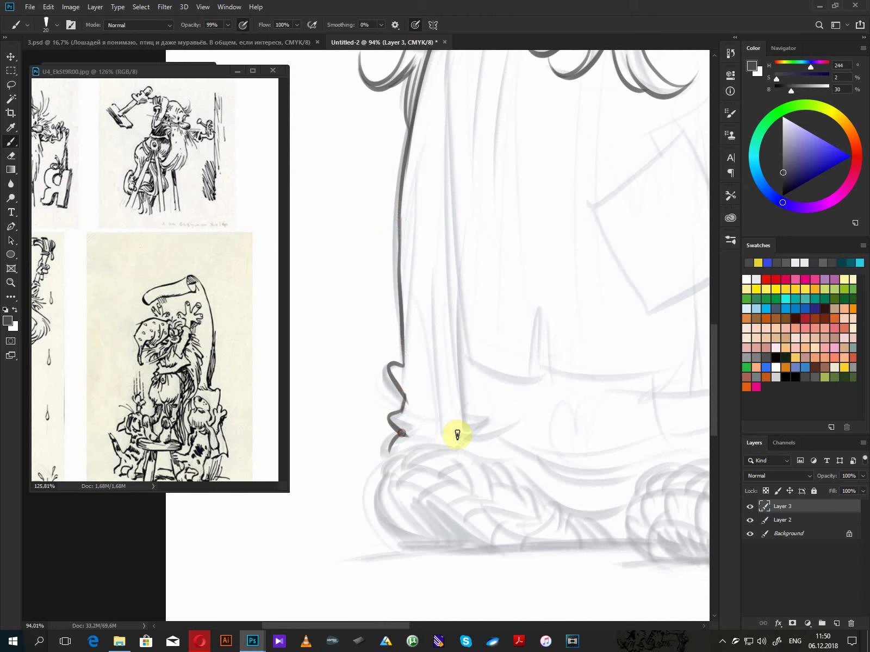
- Ink the apron's front and back edges and its bottom hem with pointed slits
drag(497, 299, 461, 419)
mouse_move(422, 116)
mouse_down()
mouse_move(406, 285)
mouse_move(409, 551)
mouse_move(435, 557)
mouse_up()
mouse_move(548, 521)
mouse_down()
mouse_move(518, 513)
mouse_move(427, 429)
mouse_up()
mouse_move(374, 465)
mouse_down()
mouse_move(382, 465)
mouse_move(408, 380)
mouse_move(455, 472)
mouse_move(449, 408)
mouse_move(452, 466)
mouse_move(524, 446)
mouse_move(518, 440)
mouse_move(533, 460)
mouse_move(660, 437)
mouse_move(518, 476)
mouse_move(528, 459)
mouse_move(523, 113)
mouse_up()
- Ink the large square patch on the apron and the smaller patch overlapping behind it
mouse_move(508, 331)
mouse_down()
mouse_move(444, 217)
mouse_move(371, 319)
mouse_move(419, 398)
mouse_move(507, 330)
mouse_up()
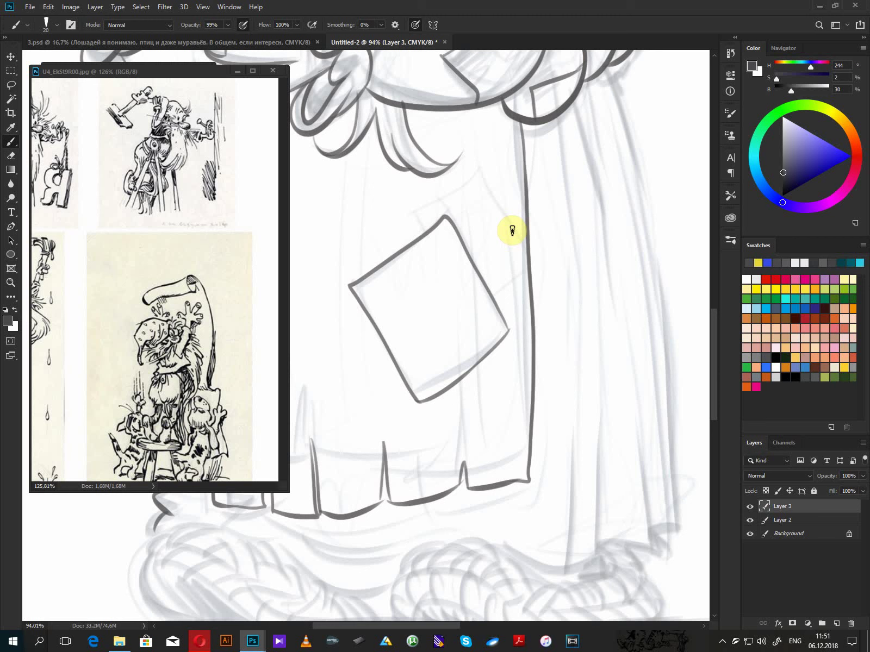
mouse_move(416, 239)
mouse_down()
mouse_move(400, 216)
mouse_move(484, 168)
mouse_move(524, 265)
mouse_up()
drag(523, 264, 487, 288)
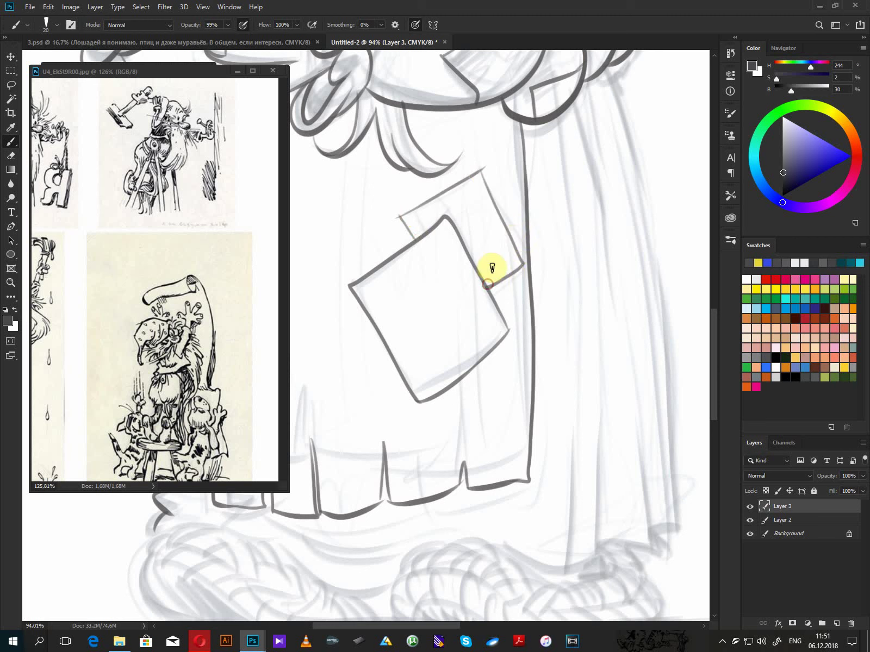
- Extend the slits in the apron's hem with thin tapering fold lines
drag(459, 480, 465, 428)
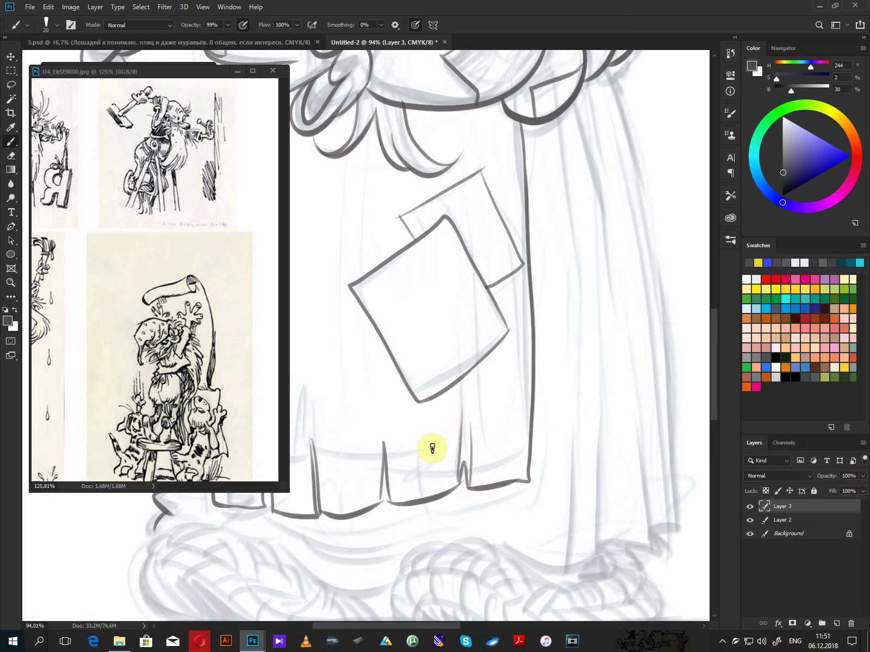
mouse_move(395, 505)
mouse_down()
mouse_move(382, 414)
mouse_move(380, 428)
mouse_up()
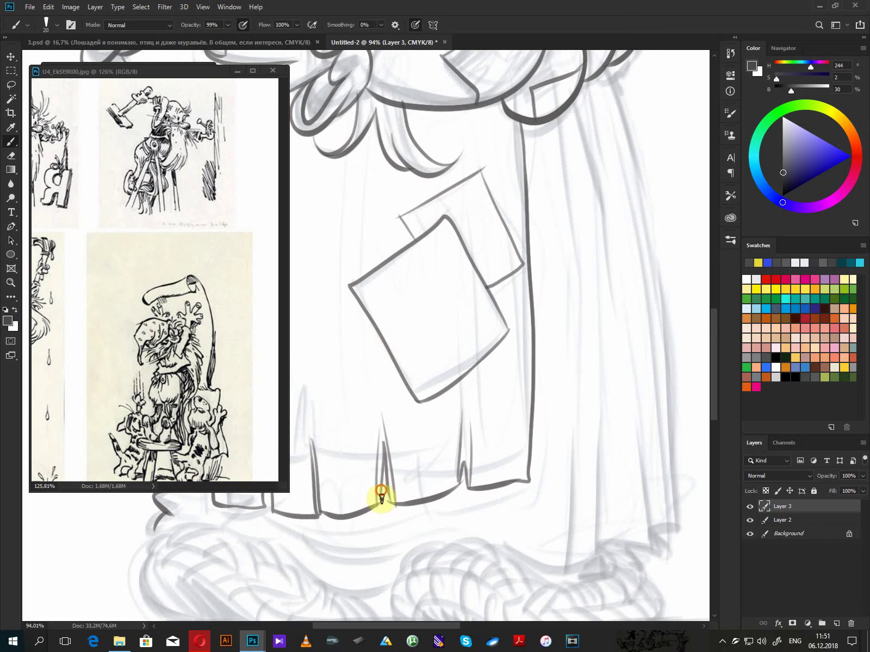
drag(383, 501, 374, 503)
drag(324, 514, 317, 441)
- Ink long vertical folds along the front side of the apron and skirt, starting below the near hand
drag(450, 402, 593, 541)
drag(378, 258, 361, 438)
drag(377, 319, 361, 517)
drag(374, 348, 360, 503)
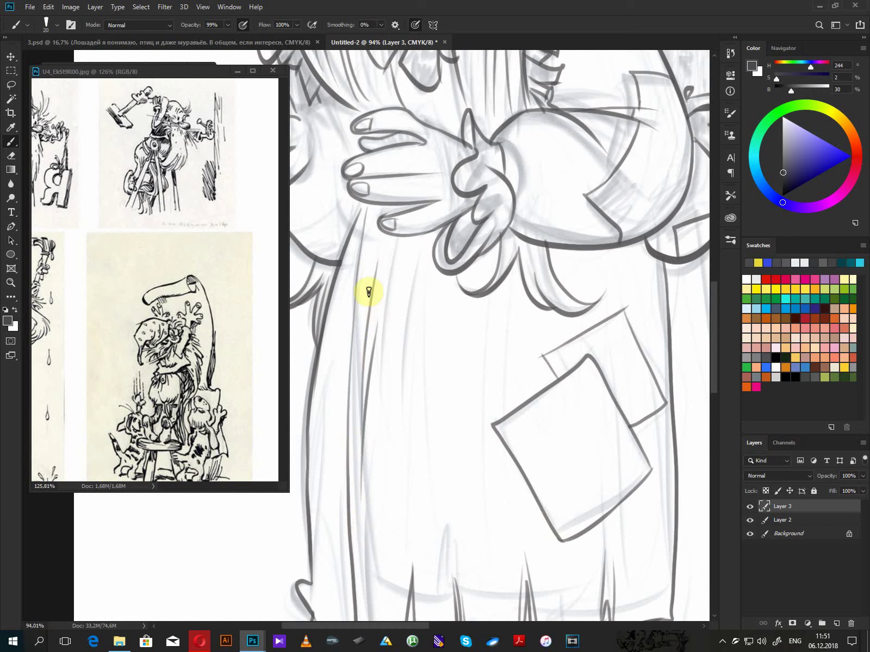
mouse_move(364, 215)
mouse_down()
mouse_move(353, 298)
mouse_move(315, 433)
mouse_up()
- Ink the crease of the front ruffle and short curved folds in the skirt just above it
drag(368, 497, 390, 270)
drag(343, 408, 382, 411)
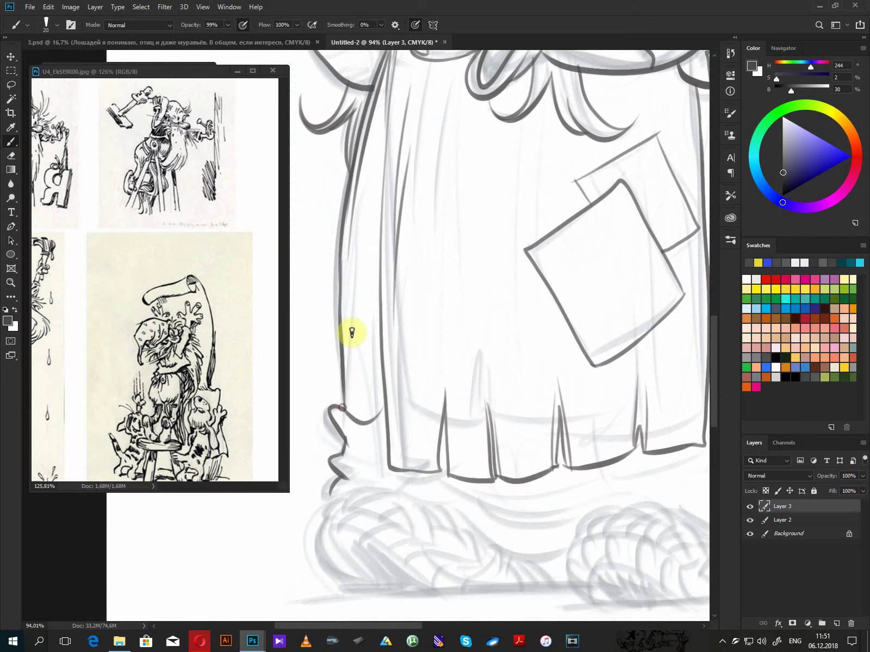
drag(346, 268, 372, 386)
drag(355, 293, 371, 386)
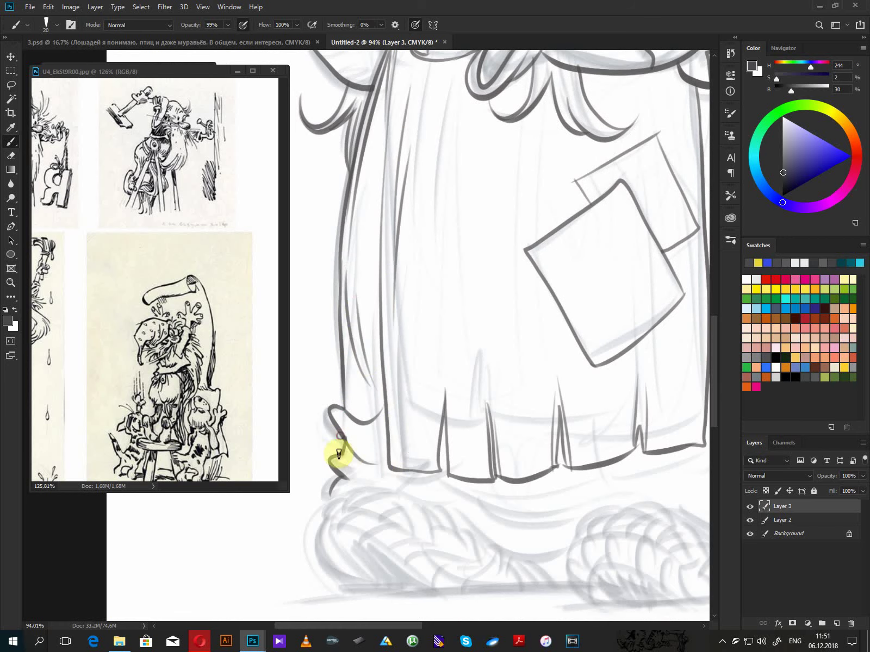
- Ink the front woven shoe with its outline, plaited straps and hatched sole
drag(490, 540, 513, 456)
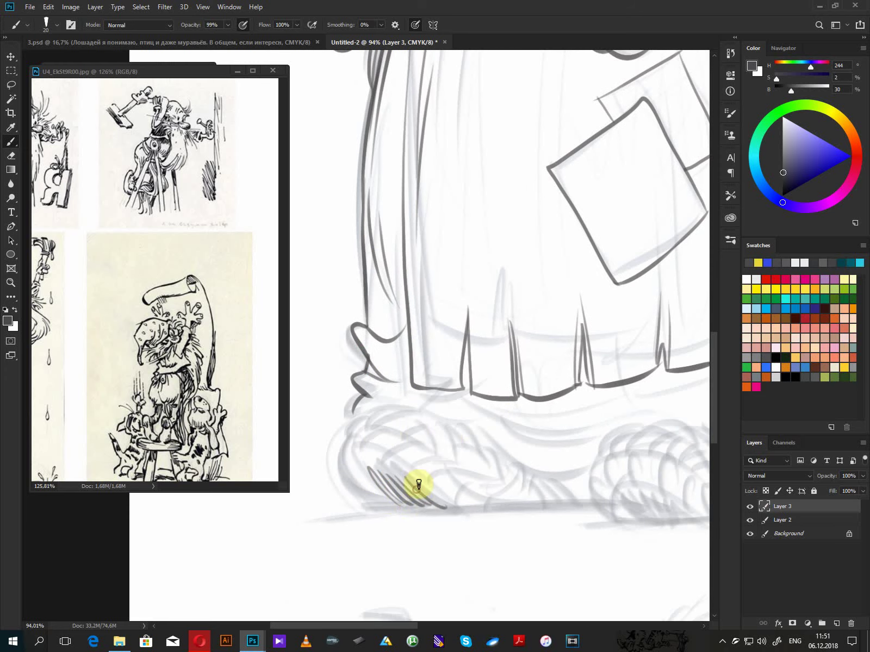
mouse_move(383, 478)
mouse_down()
mouse_move(408, 506)
mouse_move(435, 512)
mouse_move(601, 495)
mouse_up()
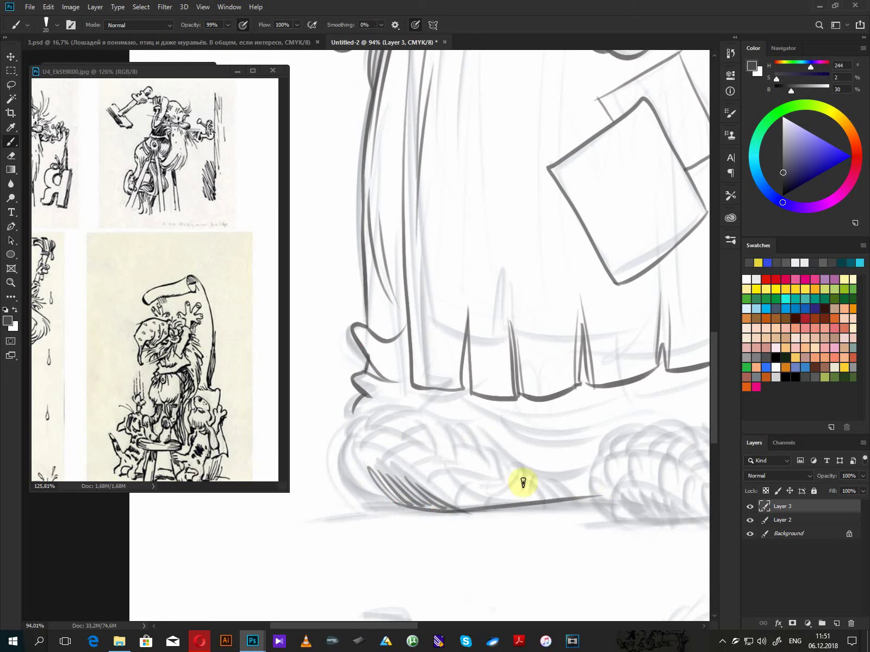
mouse_move(368, 500)
mouse_down()
mouse_move(340, 446)
mouse_move(337, 460)
mouse_move(374, 425)
mouse_move(393, 440)
mouse_move(373, 446)
mouse_move(359, 426)
mouse_move(425, 456)
mouse_move(352, 451)
mouse_move(462, 506)
mouse_move(492, 488)
mouse_move(443, 492)
mouse_move(451, 472)
mouse_move(410, 471)
mouse_move(418, 454)
mouse_move(386, 456)
mouse_move(404, 443)
mouse_move(371, 448)
mouse_move(355, 428)
mouse_move(379, 426)
mouse_move(356, 423)
mouse_move(381, 412)
mouse_move(358, 415)
mouse_move(421, 425)
mouse_move(392, 432)
mouse_move(400, 415)
mouse_move(430, 424)
mouse_move(391, 417)
mouse_move(444, 441)
mouse_move(442, 432)
mouse_move(431, 445)
mouse_move(454, 443)
mouse_move(451, 453)
mouse_move(448, 439)
mouse_move(470, 471)
mouse_move(451, 432)
mouse_move(484, 468)
mouse_move(471, 458)
mouse_move(475, 491)
mouse_move(488, 481)
mouse_move(442, 467)
mouse_move(485, 499)
mouse_move(358, 478)
mouse_move(350, 467)
mouse_move(386, 501)
mouse_move(367, 472)
mouse_move(390, 475)
mouse_move(362, 486)
mouse_move(342, 479)
mouse_move(373, 491)
mouse_move(523, 483)
mouse_move(535, 499)
mouse_move(518, 504)
mouse_move(596, 483)
mouse_up()
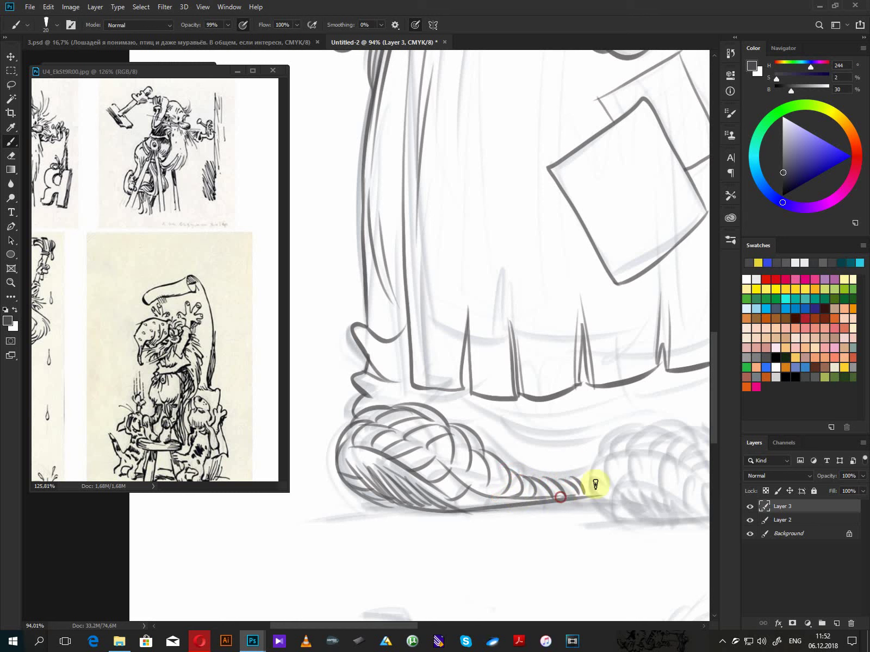
- Ink the garment's lower hem and its curved folds between the front shoe and the apron
drag(479, 439, 595, 462)
drag(416, 404, 596, 434)
drag(596, 433, 506, 439)
drag(365, 387, 382, 396)
- Ink the second woven shoe with its rounded toe, sole edge and plaited bands
drag(660, 429, 460, 384)
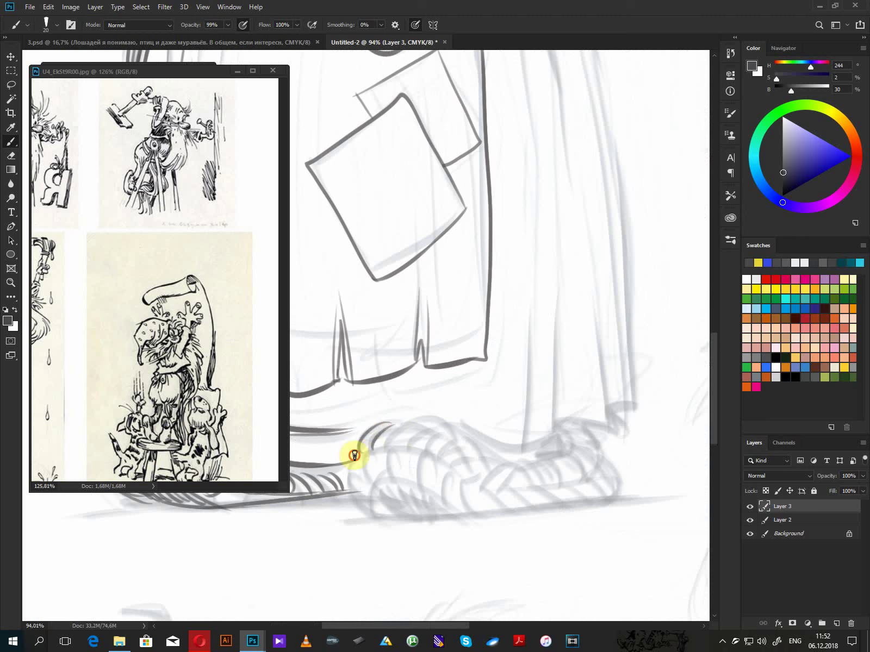
mouse_move(352, 455)
mouse_down()
mouse_move(420, 436)
mouse_move(414, 452)
mouse_move(388, 430)
mouse_move(420, 424)
mouse_move(347, 474)
mouse_move(378, 518)
mouse_move(369, 512)
mouse_move(423, 493)
mouse_move(398, 486)
mouse_move(508, 515)
mouse_move(479, 518)
mouse_move(620, 495)
mouse_move(608, 497)
mouse_move(620, 477)
mouse_move(597, 466)
mouse_up()
mouse_move(589, 473)
mouse_down()
mouse_move(612, 496)
mouse_move(577, 500)
mouse_up()
mouse_move(512, 486)
mouse_down()
mouse_move(537, 505)
mouse_move(516, 512)
mouse_up()
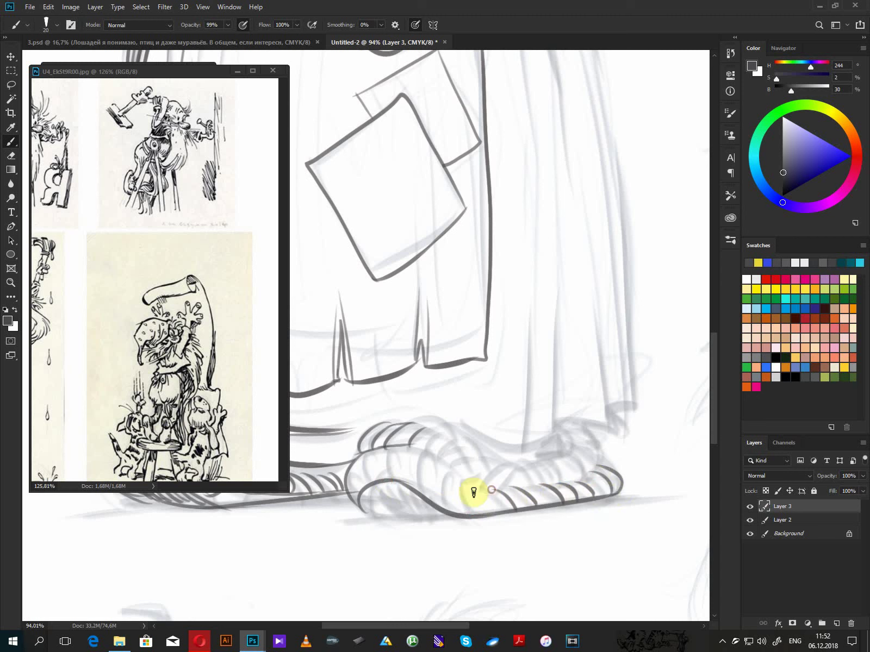
mouse_move(470, 484)
mouse_down()
mouse_move(490, 515)
mouse_move(462, 514)
mouse_up()
drag(431, 460, 424, 501)
mouse_move(413, 440)
mouse_down()
mouse_move(429, 503)
mouse_move(399, 487)
mouse_move(380, 443)
mouse_move(363, 487)
mouse_up()
drag(398, 448, 483, 486)
mouse_move(452, 438)
mouse_down()
mouse_move(416, 436)
mouse_move(450, 444)
mouse_move(417, 429)
mouse_move(473, 446)
mouse_move(441, 450)
mouse_move(439, 471)
mouse_move(461, 451)
mouse_move(486, 464)
mouse_move(481, 447)
mouse_move(486, 481)
mouse_move(510, 485)
mouse_move(500, 469)
mouse_move(498, 491)
mouse_move(510, 468)
mouse_move(507, 490)
mouse_move(531, 478)
mouse_move(516, 467)
mouse_move(517, 488)
mouse_move(536, 475)
mouse_move(526, 462)
mouse_move(537, 482)
mouse_move(552, 471)
mouse_move(540, 477)
mouse_move(561, 481)
mouse_move(540, 471)
mouse_move(550, 476)
mouse_move(553, 464)
mouse_move(576, 482)
mouse_up()
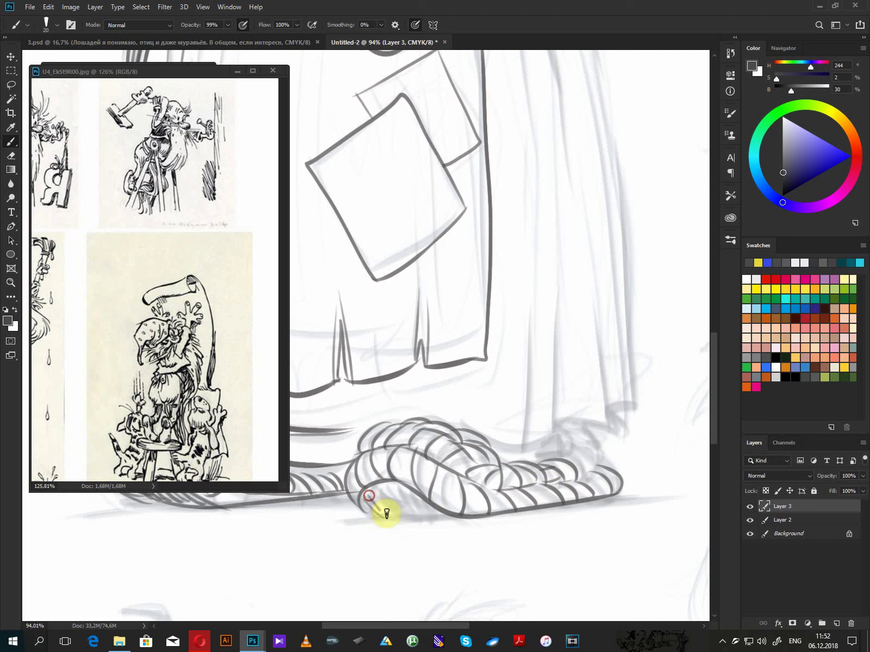
- Hatch the second shoe's sole underside and ink its braided, upturned heel
mouse_move(394, 513)
mouse_down()
mouse_move(391, 493)
mouse_move(429, 509)
mouse_move(362, 510)
mouse_move(456, 518)
mouse_up()
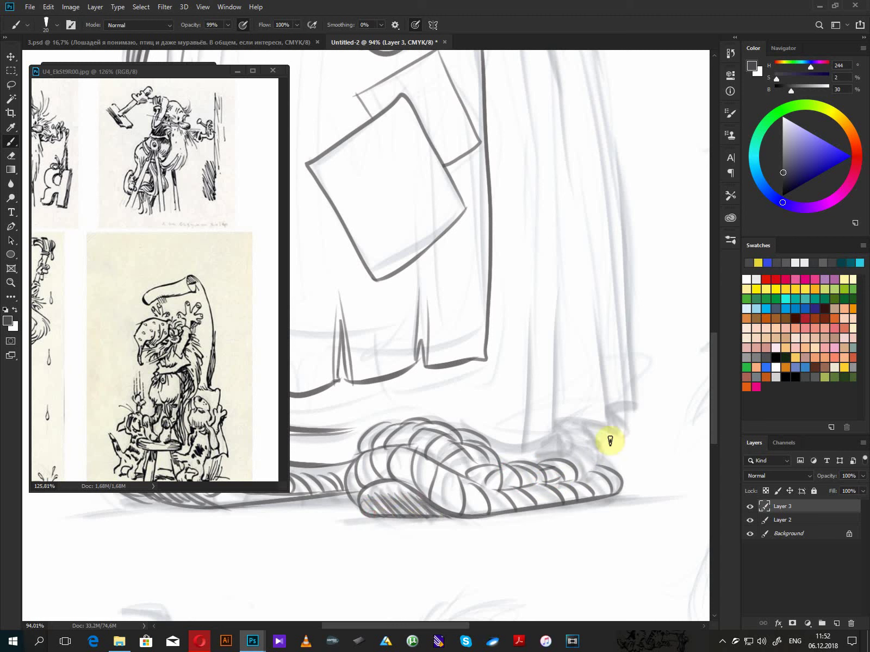
drag(568, 458, 585, 477)
mouse_move(565, 456)
mouse_down()
mouse_move(583, 484)
mouse_move(592, 455)
mouse_move(597, 468)
mouse_move(584, 444)
mouse_move(599, 454)
mouse_up()
mouse_move(573, 432)
mouse_down()
mouse_move(595, 444)
mouse_move(534, 466)
mouse_move(608, 443)
mouse_move(602, 466)
mouse_move(574, 494)
mouse_move(500, 501)
mouse_move(600, 474)
mouse_move(469, 488)
mouse_move(501, 458)
mouse_up()
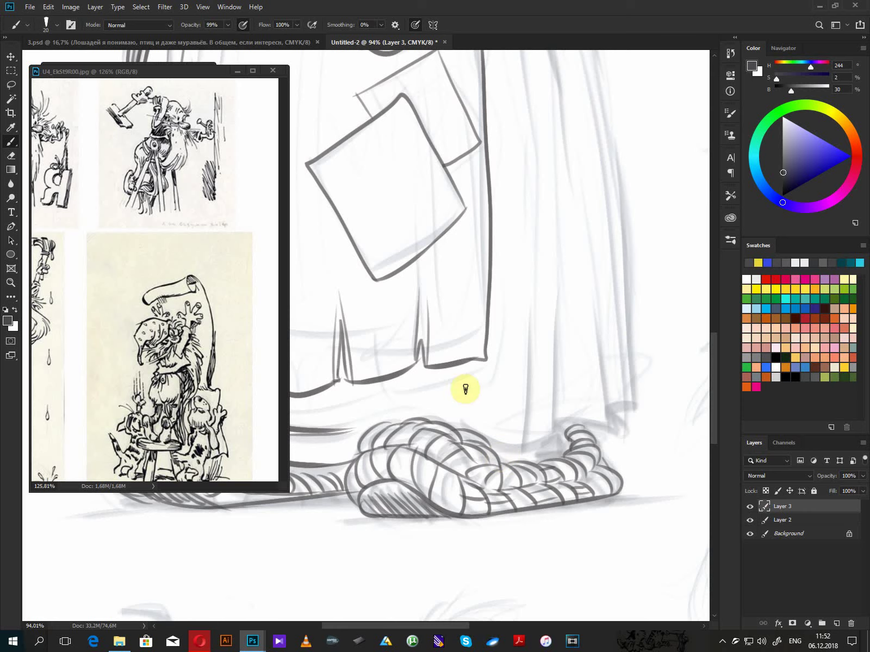
- Ink the skirt's rear edge, the long fold beside it and the stepped hem above the second shoe's heel
drag(547, 305, 507, 466)
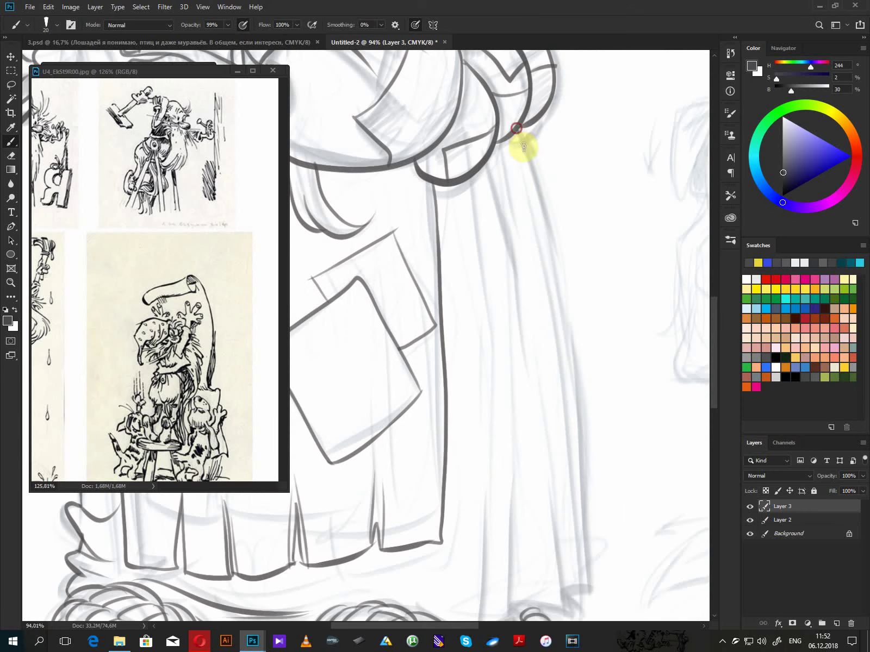
mouse_move(516, 128)
mouse_down()
mouse_move(550, 240)
mouse_move(588, 576)
mouse_up()
scroll(596, 500, down, 5)
mouse_move(588, 421)
mouse_down()
mouse_move(590, 444)
mouse_move(564, 464)
mouse_up()
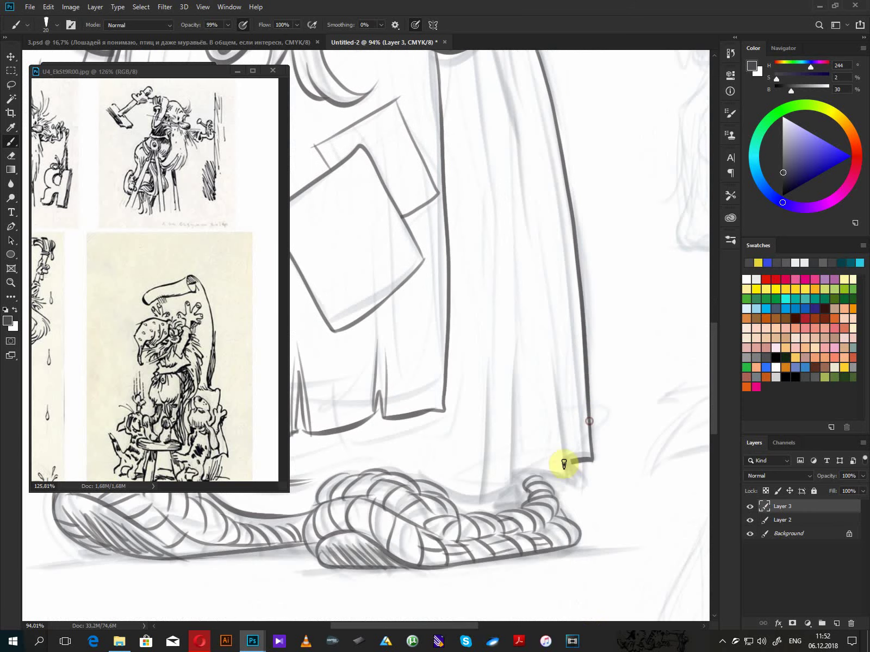
mouse_move(496, 60)
mouse_down()
mouse_move(576, 480)
mouse_move(493, 483)
mouse_up()
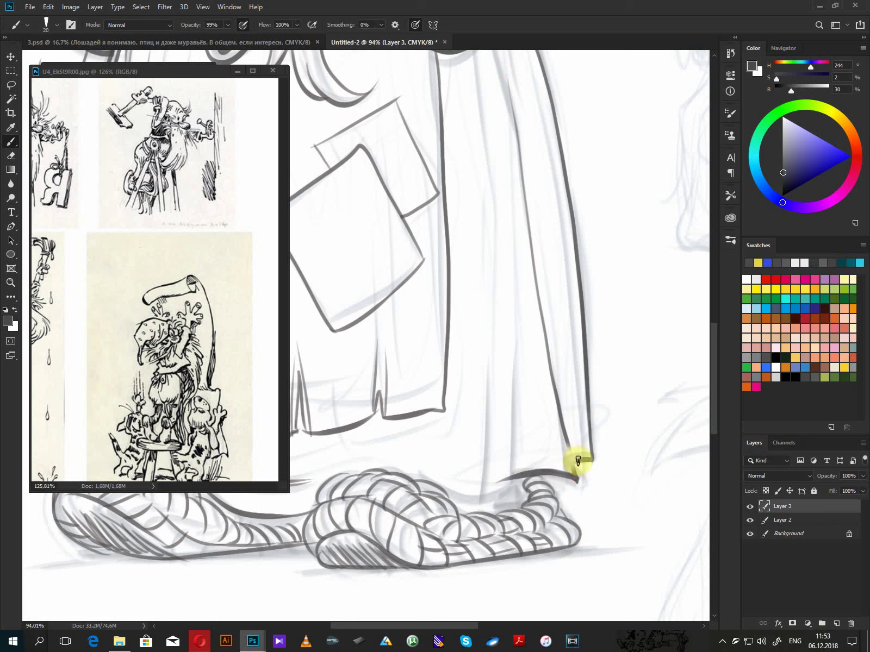
drag(566, 434, 576, 476)
drag(574, 467, 589, 459)
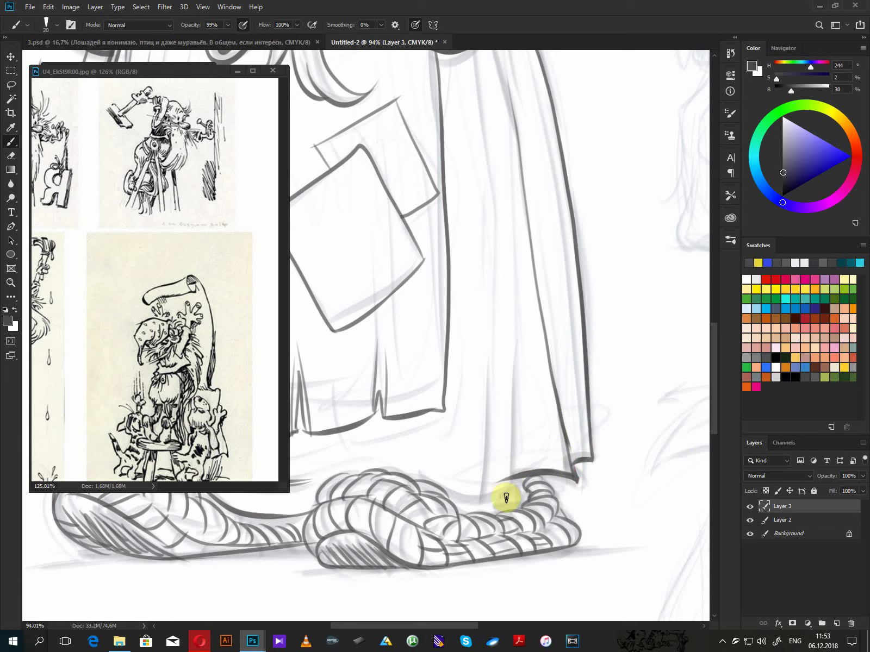
- Ink the long vertical folds of the skirt between the apron's back edge and the rear hem
mouse_move(436, 490)
mouse_down()
mouse_move(497, 492)
mouse_move(490, 293)
mouse_up()
mouse_move(501, 384)
mouse_down()
mouse_move(502, 486)
mouse_move(494, 157)
mouse_move(498, 279)
mouse_up()
drag(442, 181, 466, 510)
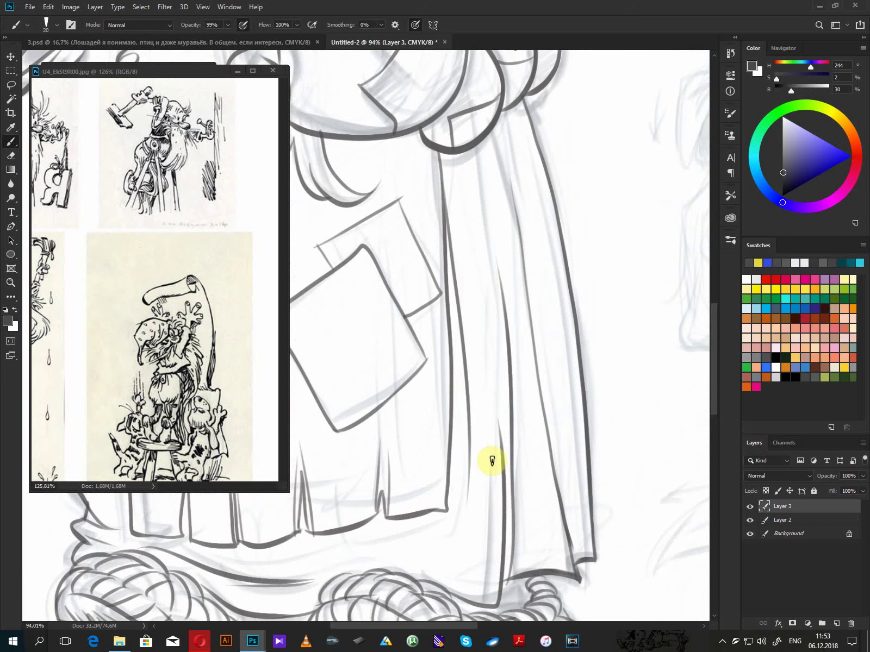
- Ink sweeping curved folds on the skirt beneath the apron's slit hem and refine the area around the shoes
drag(518, 421, 589, 327)
drag(352, 469, 540, 415)
drag(445, 470, 546, 435)
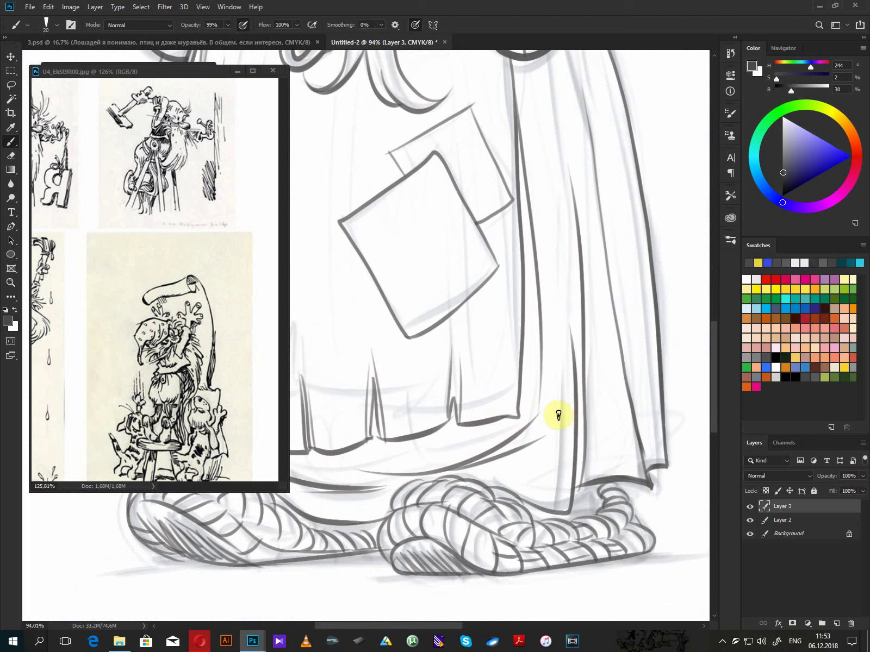
mouse_move(449, 411)
mouse_down()
mouse_move(383, 438)
mouse_move(391, 431)
mouse_up()
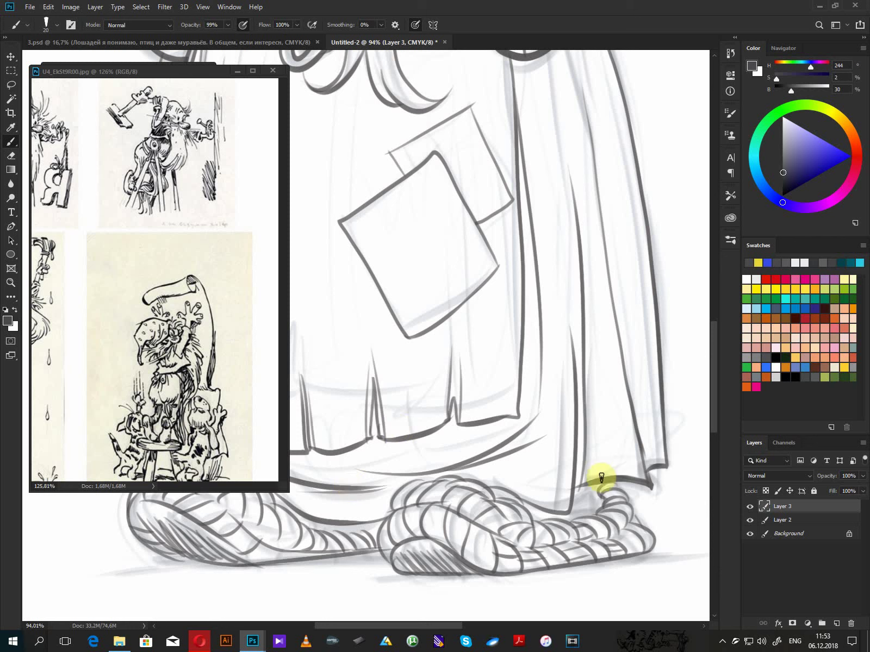
mouse_move(577, 486)
mouse_down()
mouse_move(607, 499)
mouse_move(524, 509)
mouse_up()
mouse_move(307, 514)
mouse_down()
mouse_move(359, 536)
mouse_move(577, 478)
mouse_up()
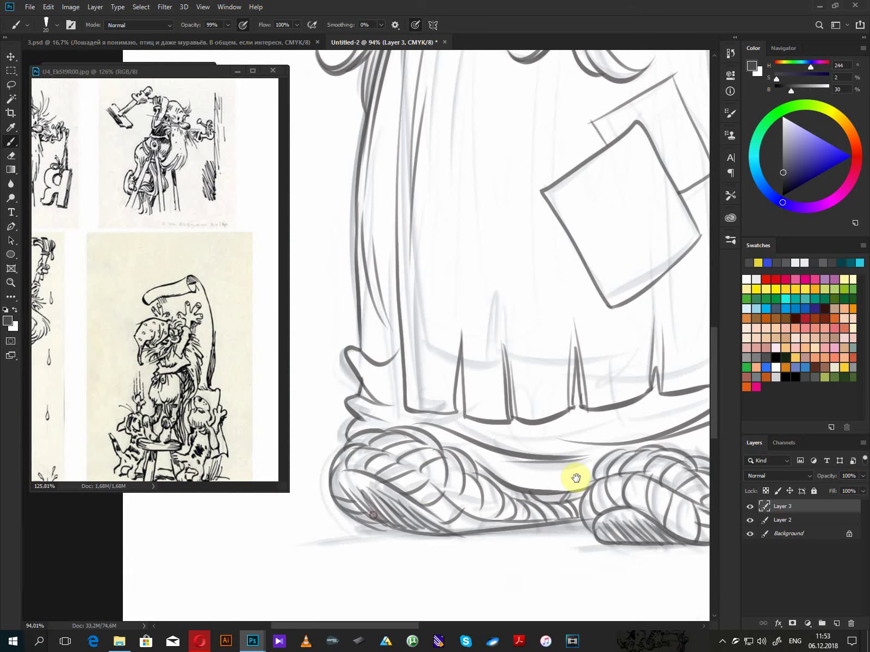
mouse_move(425, 516)
mouse_down()
mouse_move(469, 528)
mouse_move(558, 514)
mouse_up()
- Ink thin folds in the apron's upper part and a rectangular patch at its lower front corner
drag(613, 409, 545, 583)
drag(536, 417, 468, 338)
drag(417, 178, 409, 295)
scroll(499, 231, up, 1)
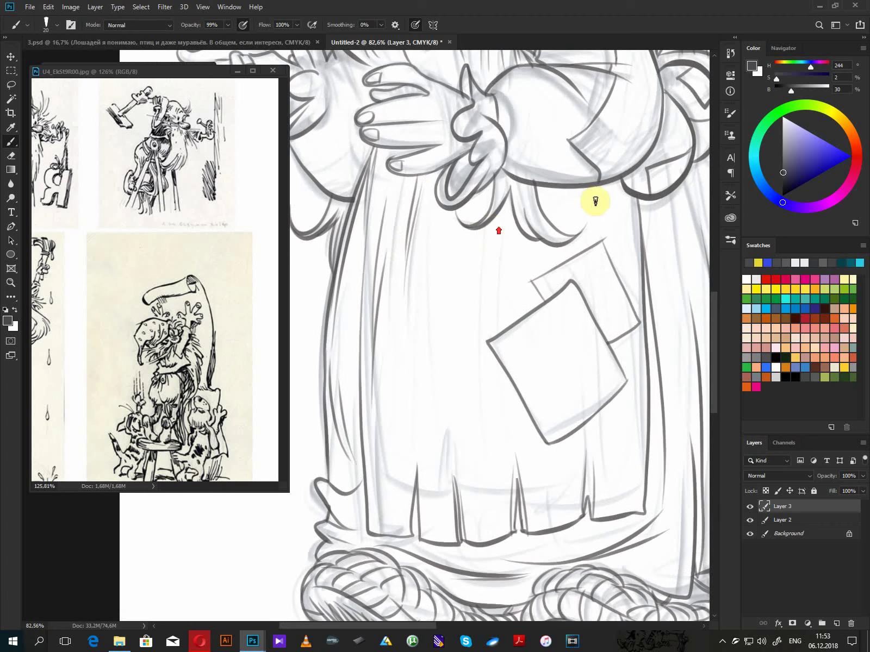
mouse_move(591, 191)
mouse_down()
mouse_move(606, 302)
mouse_move(618, 293)
mouse_up()
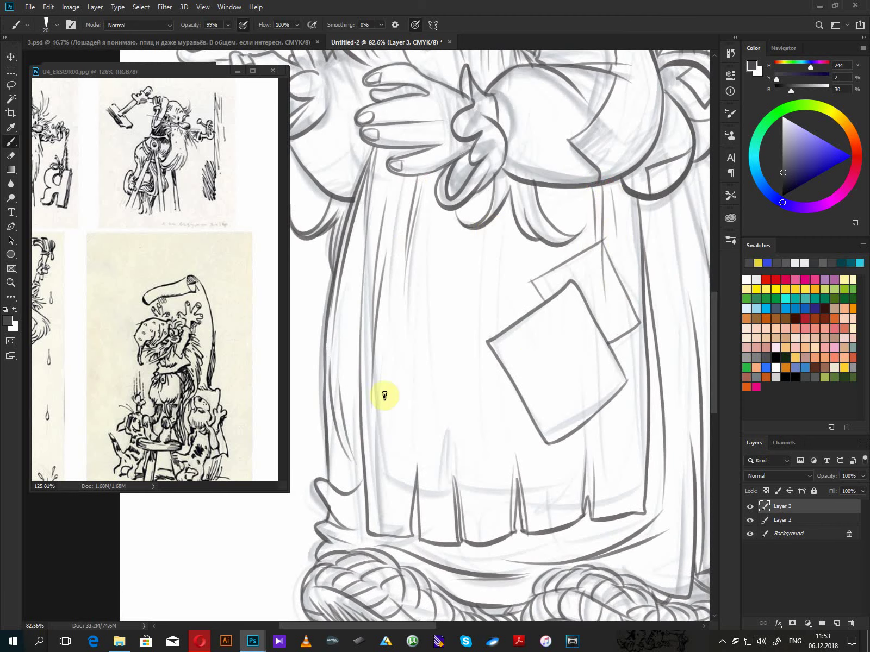
mouse_move(360, 416)
mouse_down()
mouse_move(398, 481)
mouse_move(401, 533)
mouse_up()
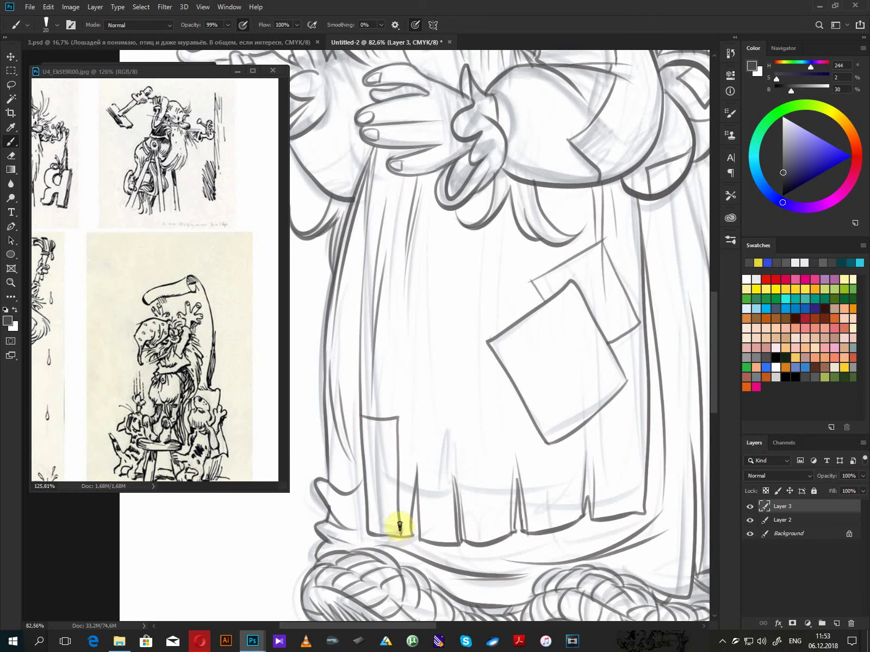
- Ink short curved folds on the near forearm sleeve, radiating from the gathered cuff
drag(505, 361, 534, 460)
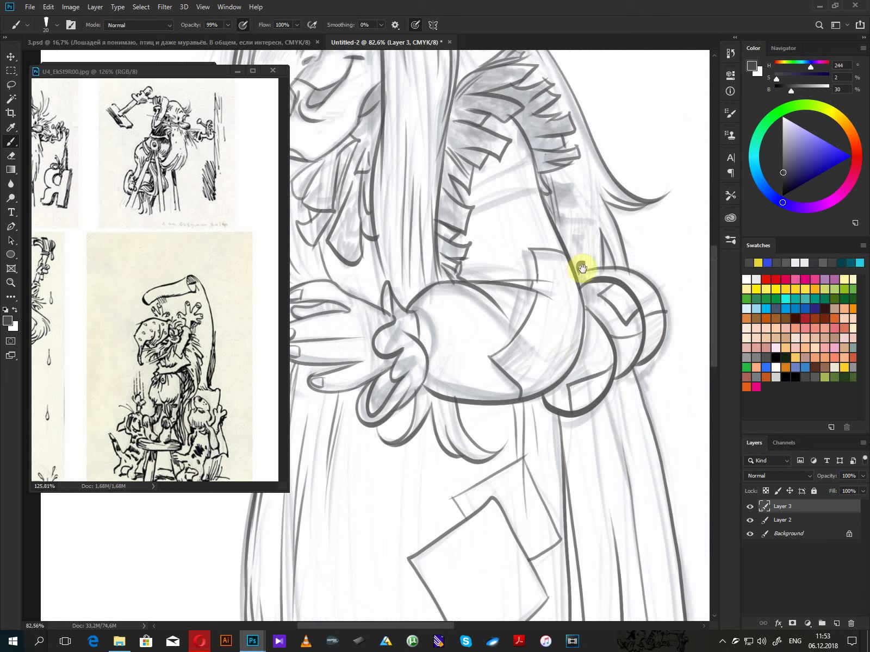
click(731, 114)
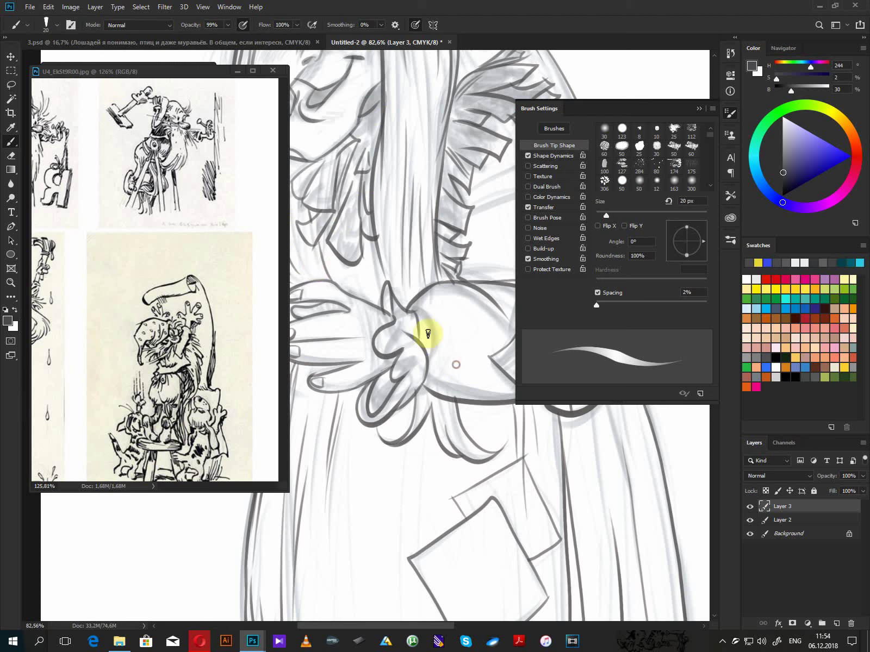
mouse_move(422, 332)
mouse_down()
mouse_move(469, 327)
mouse_move(434, 291)
mouse_up()
drag(428, 361, 480, 376)
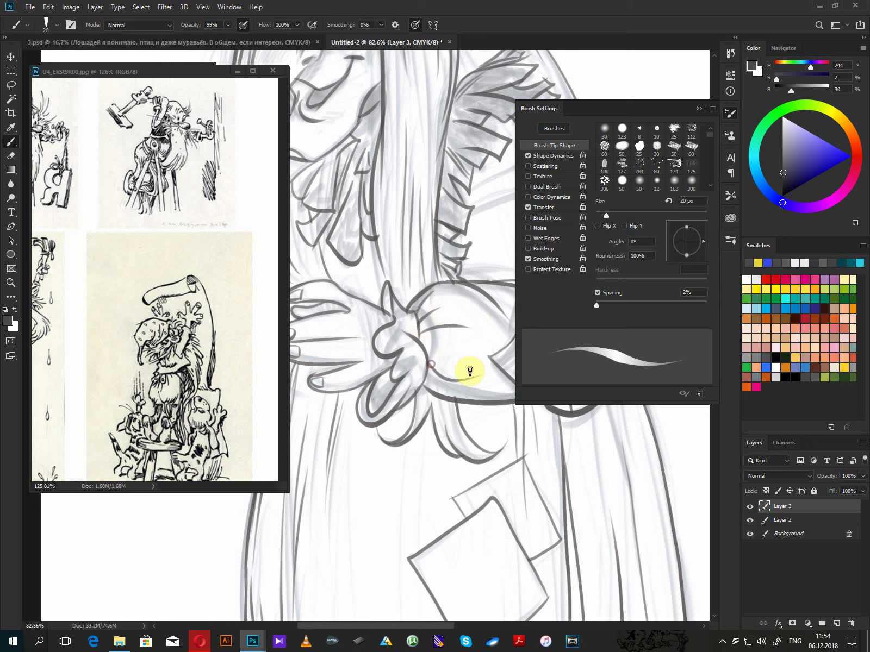
drag(419, 343, 474, 347)
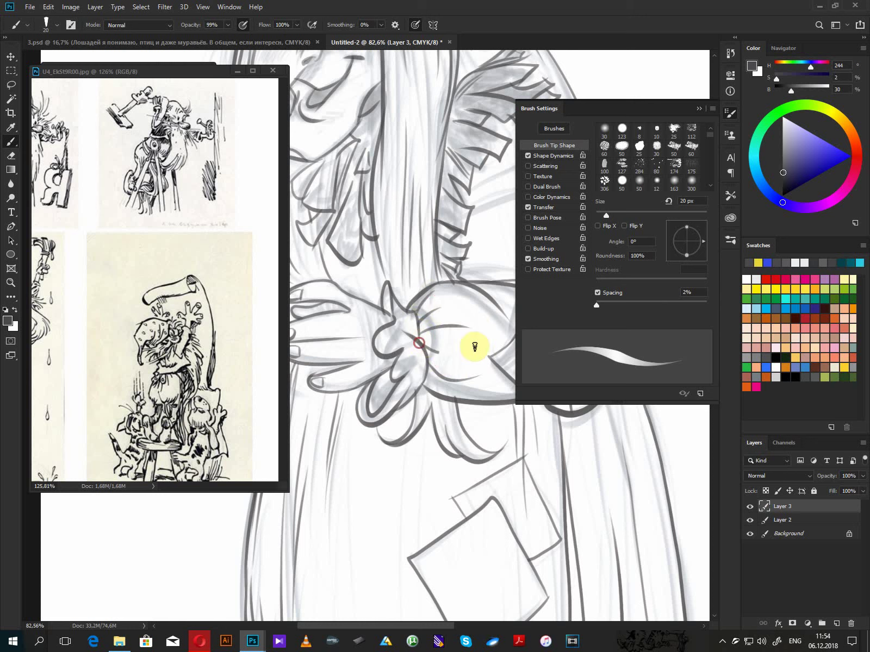
click(734, 119)
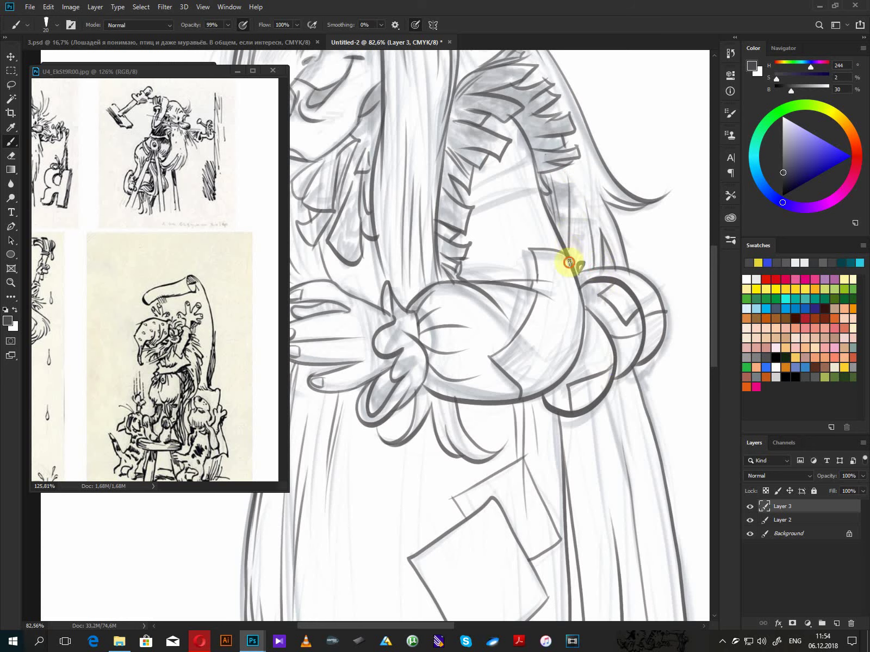
- Ink thin folds on the near upper sleeve beneath the shoulder frill
drag(499, 305, 496, 305)
mouse_move(489, 159)
mouse_down()
mouse_move(510, 204)
mouse_move(513, 242)
mouse_up()
drag(492, 120, 531, 179)
mouse_move(476, 171)
mouse_down()
mouse_move(493, 275)
mouse_move(593, 357)
mouse_up()
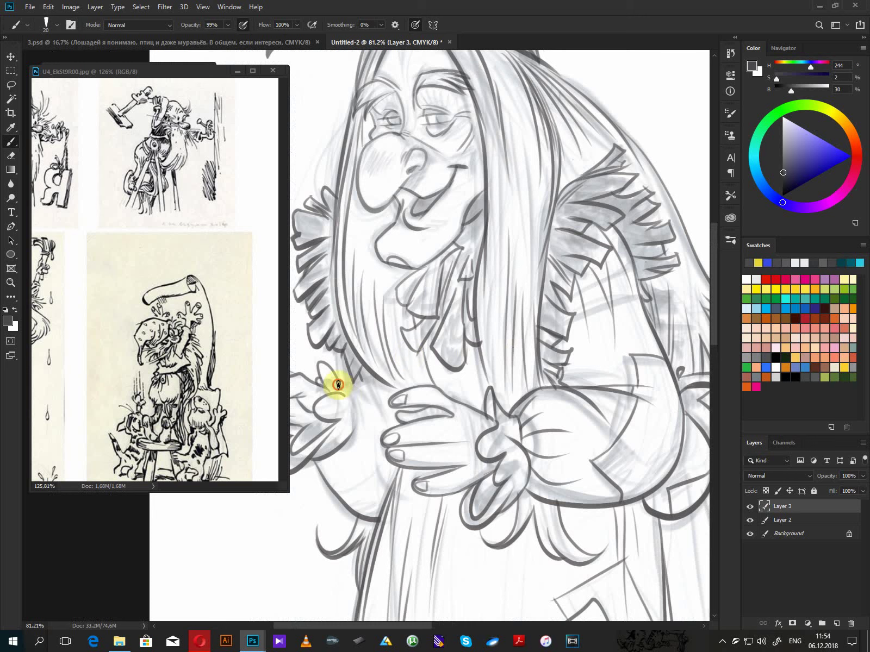
- Ink short folds on the far sleeve around its cuff and along the forearm's underside
drag(371, 376, 374, 394)
mouse_move(352, 434)
mouse_down()
mouse_move(379, 461)
mouse_move(362, 509)
mouse_up()
mouse_move(334, 456)
mouse_down()
mouse_move(341, 489)
mouse_move(356, 483)
mouse_up()
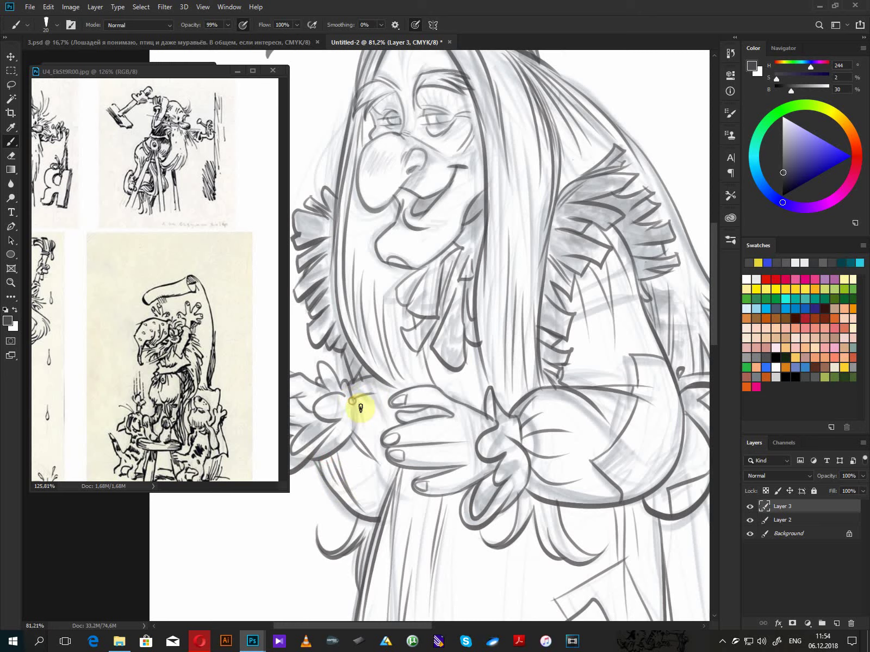
mouse_move(351, 401)
mouse_down()
mouse_move(353, 430)
mouse_move(363, 401)
mouse_move(472, 394)
mouse_move(431, 394)
mouse_move(425, 364)
mouse_up()
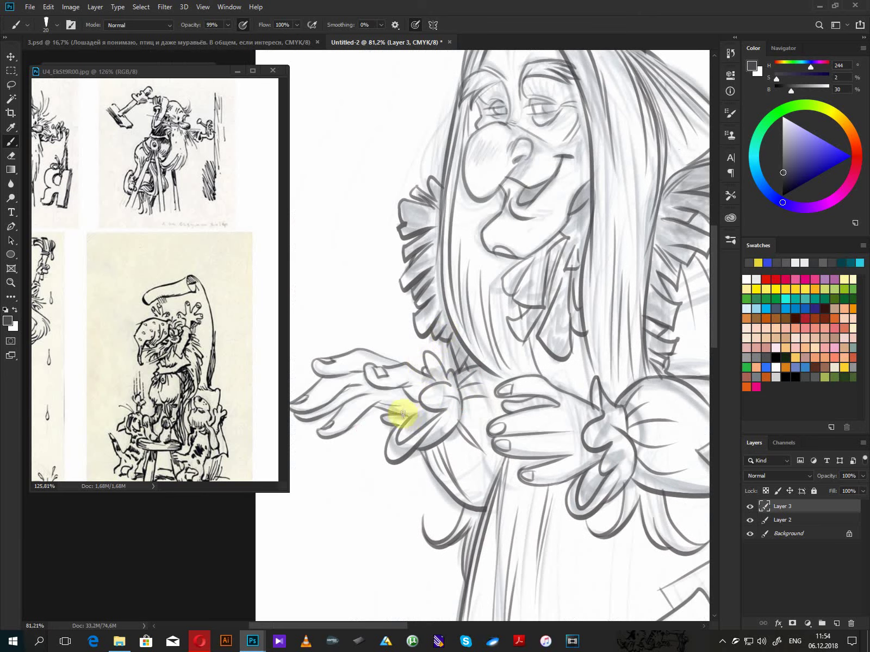
drag(403, 417, 438, 412)
- Ink additional hair strands framing the face and falling from beneath the headscarf
drag(616, 388, 541, 525)
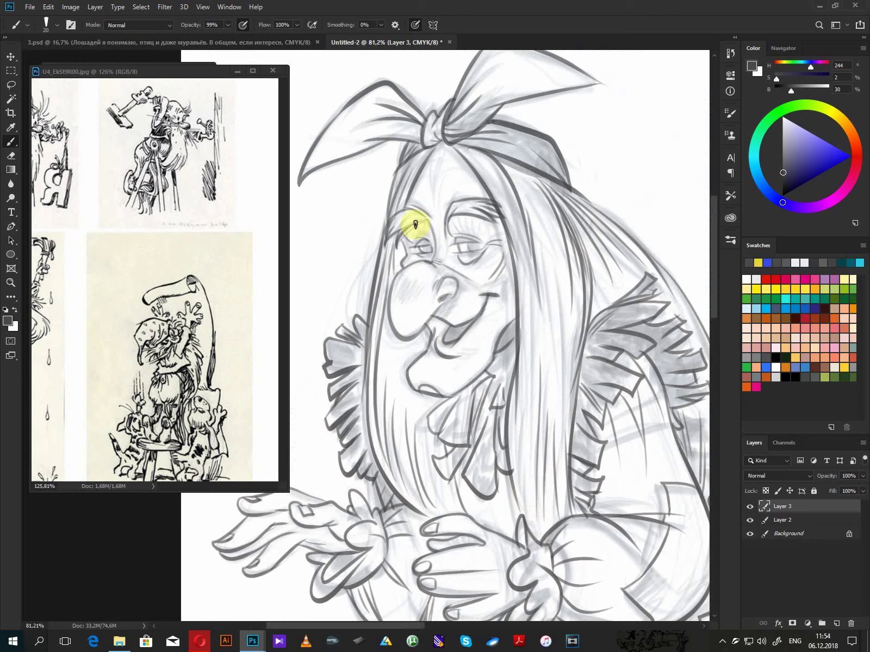
drag(392, 178, 366, 316)
mouse_move(511, 158)
mouse_down()
mouse_move(545, 227)
mouse_move(544, 247)
mouse_up()
drag(470, 146, 520, 238)
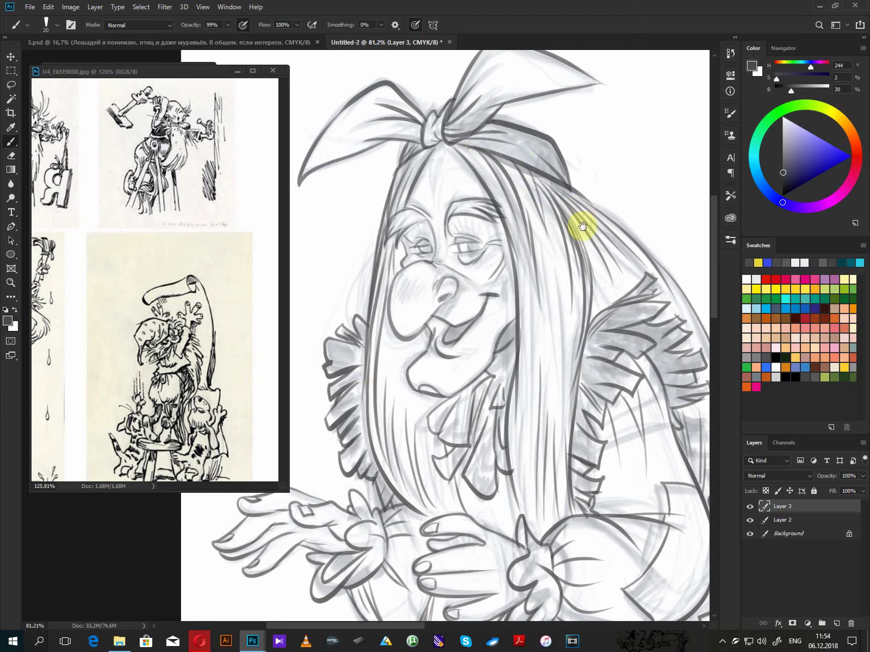
- Lasso the full-length character on Layer 2 and cut its pencil sketch onto a new layer
drag(582, 226, 590, 337)
alt+click(581, 380)
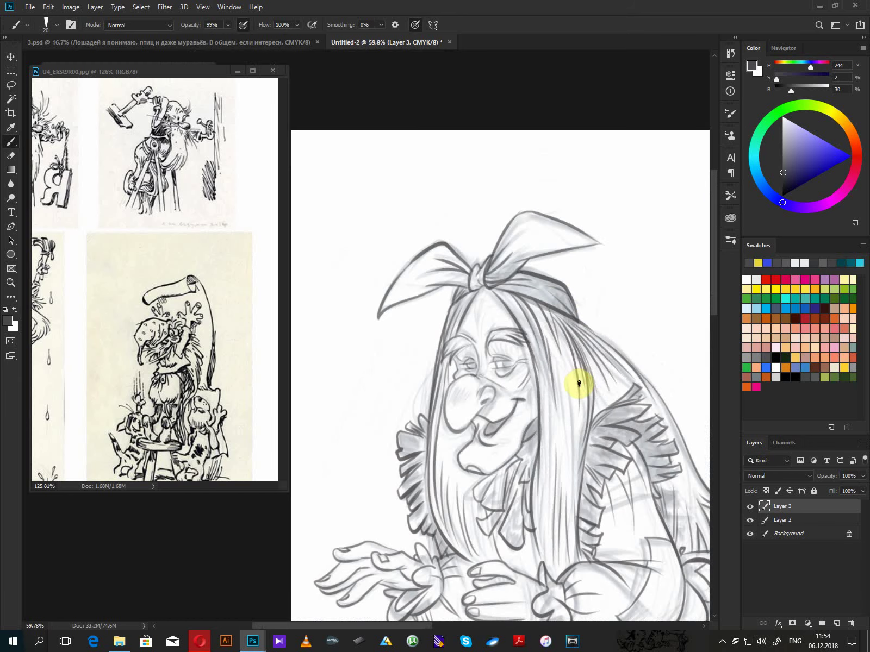
scroll(579, 384, down, 2)
scroll(605, 521, down, 1)
drag(606, 521, 534, 268)
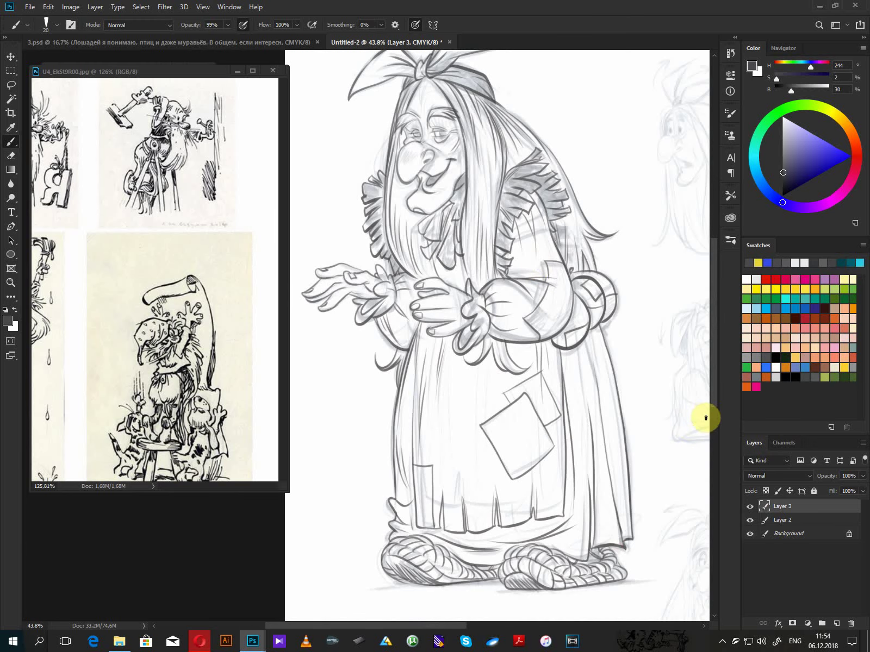
click(774, 524)
key(l)
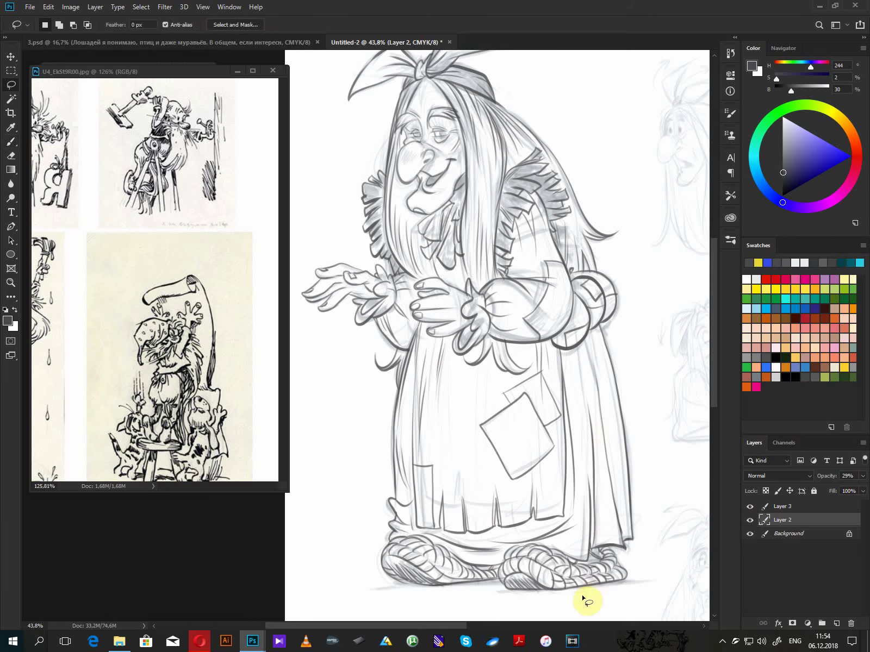
mouse_move(586, 600)
mouse_down()
mouse_move(615, 603)
mouse_move(665, 578)
mouse_move(646, 549)
mouse_move(654, 395)
mouse_move(623, 178)
mouse_move(626, 292)
mouse_move(475, 112)
mouse_move(325, 212)
mouse_move(394, 63)
mouse_move(379, 254)
mouse_move(401, 460)
mouse_move(449, 557)
mouse_move(666, 542)
mouse_up()
scroll(627, 245, up, 5)
scroll(342, 171, down, 8)
scroll(342, 171, left, 3)
scroll(631, 495, right, 4)
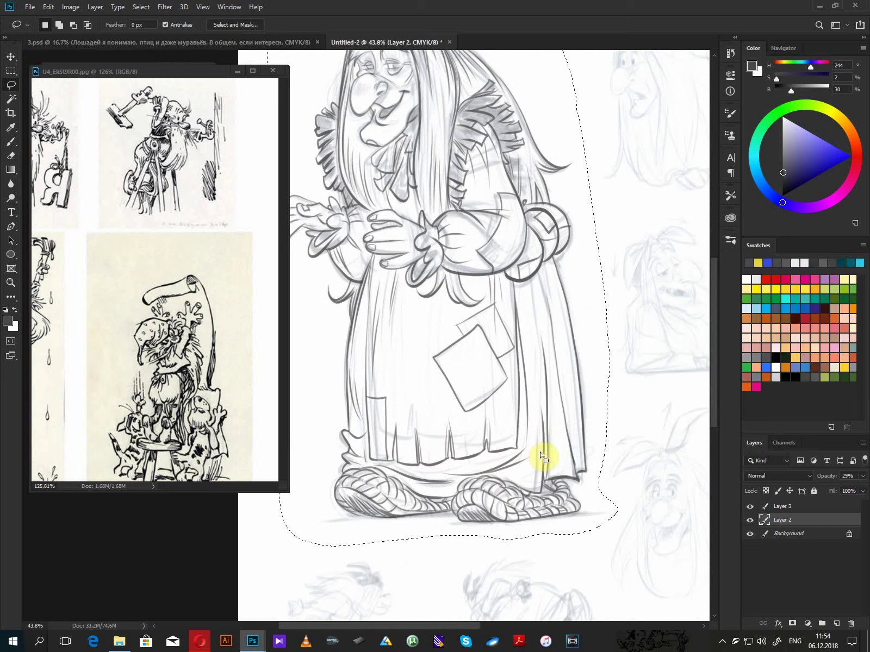
right_click(541, 449)
click(588, 337)
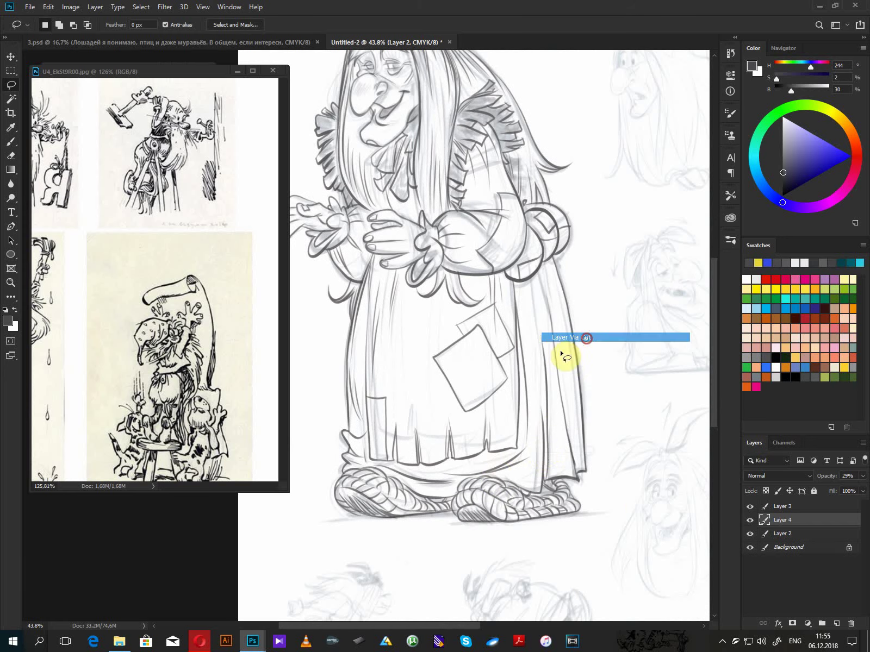
- Hide the cut-out pencil sketch on Layer 4 and set Layer 2's opacity to 100%
click(749, 520)
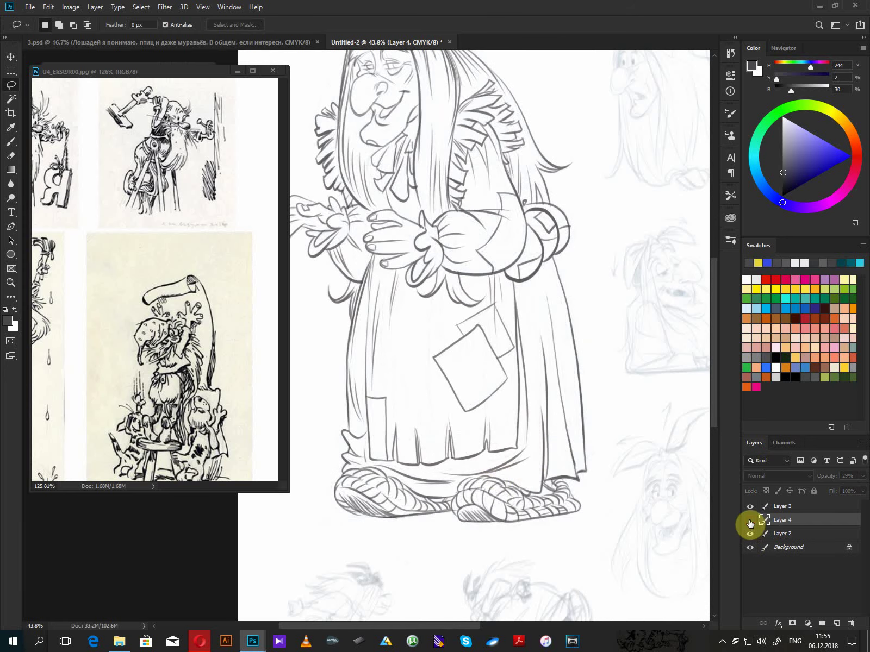
click(795, 535)
drag(827, 491, 861, 491)
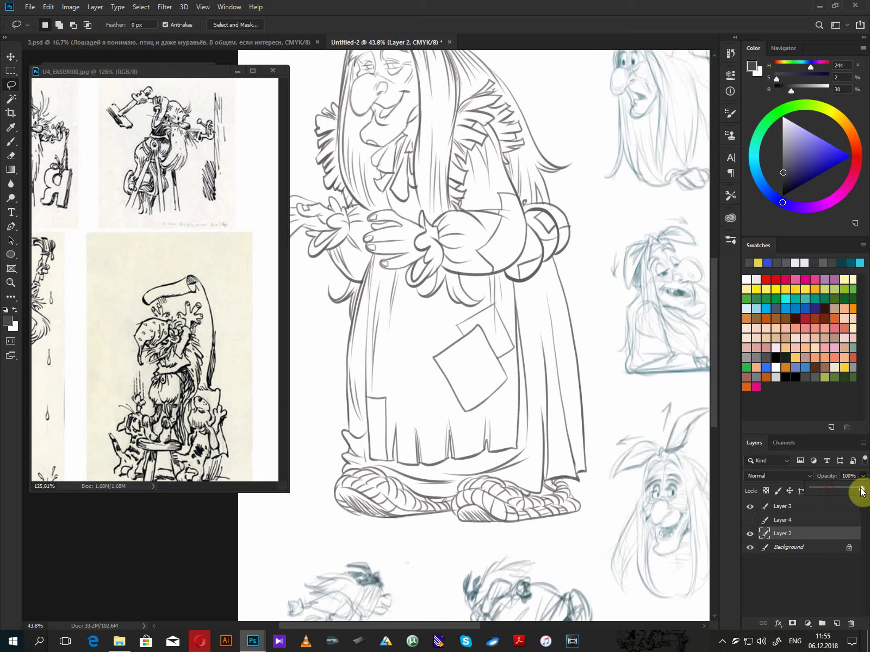
click(583, 338)
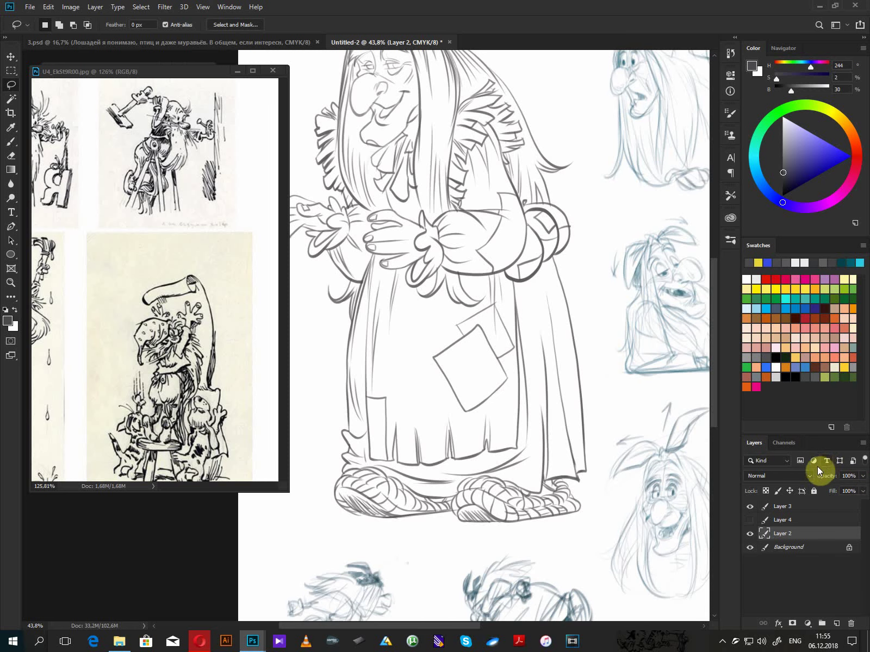
- Return to Layer 3 and compare the linework with and without the Layer 4 sketch, leaving the sketch hidden
click(781, 507)
drag(528, 363, 542, 441)
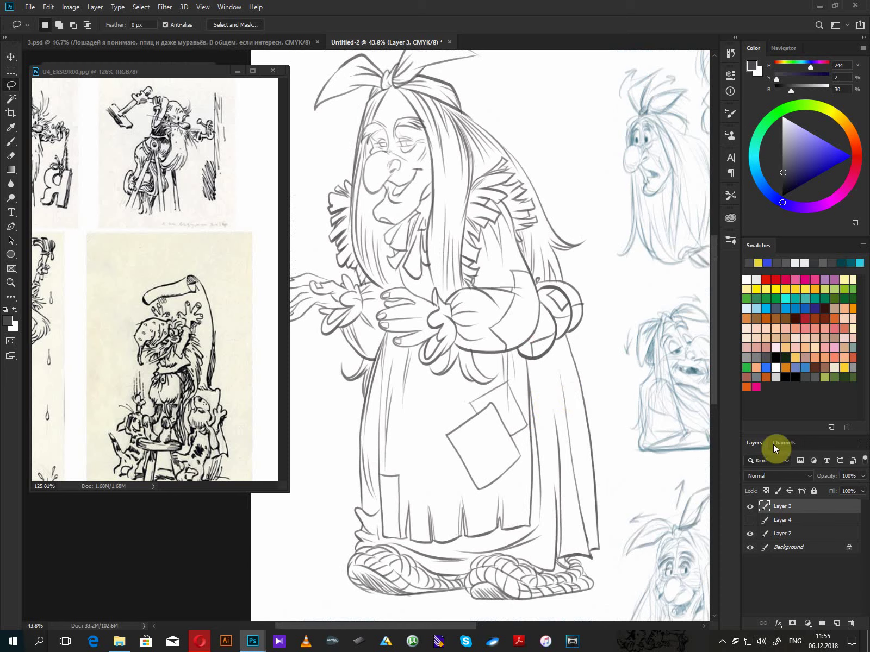
click(749, 520)
click(750, 520)
click(749, 521)
click(748, 521)
click(749, 521)
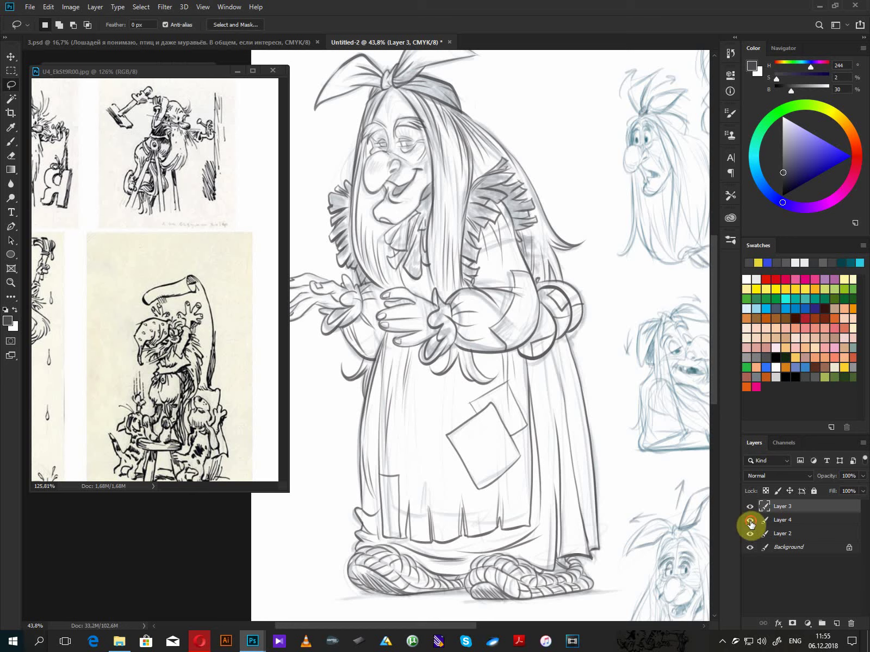
click(749, 522)
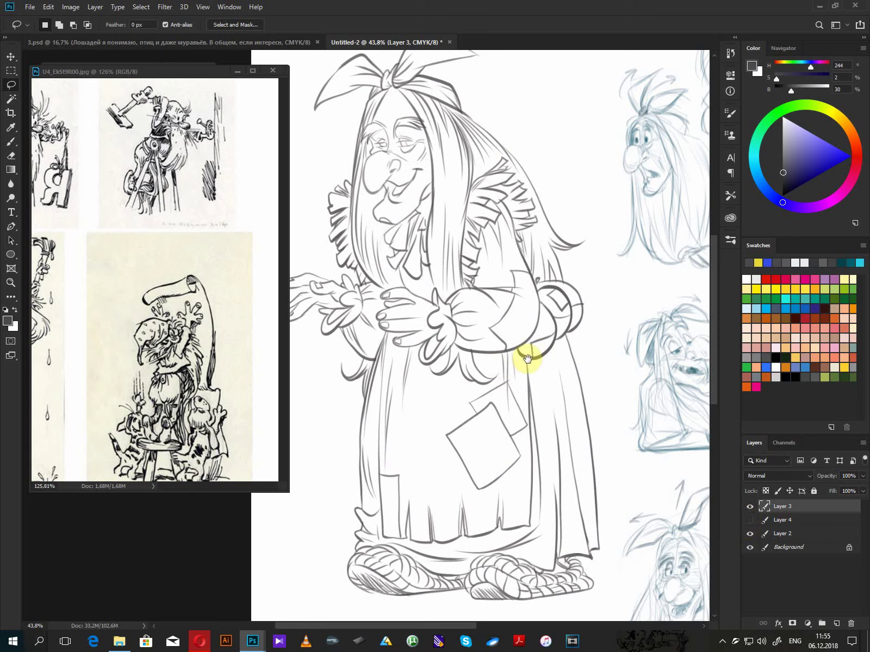
mouse_move(528, 357)
mouse_down()
mouse_move(521, 375)
mouse_move(530, 371)
mouse_up()
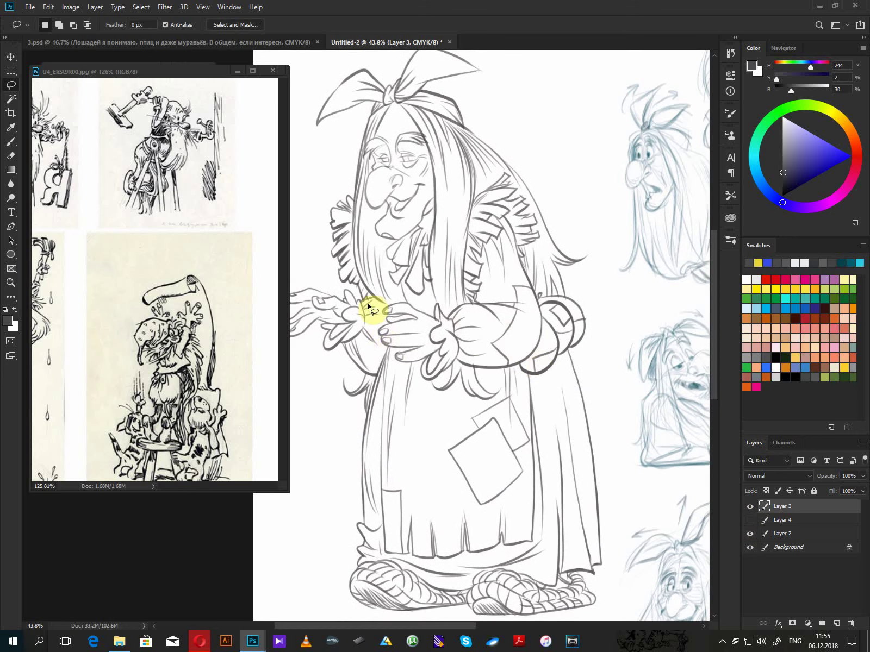
- Thicken the jagged outer edge of the far shoulder frill and the adjoining front hair contour with the Brush
scroll(373, 311, up, 5)
key(b)
mouse_move(396, 334)
mouse_down()
mouse_move(447, 366)
mouse_move(435, 337)
mouse_move(399, 319)
mouse_move(396, 272)
mouse_move(384, 276)
mouse_move(380, 266)
mouse_move(395, 238)
mouse_move(386, 229)
mouse_move(412, 208)
mouse_move(382, 216)
mouse_move(385, 177)
mouse_move(427, 173)
mouse_up()
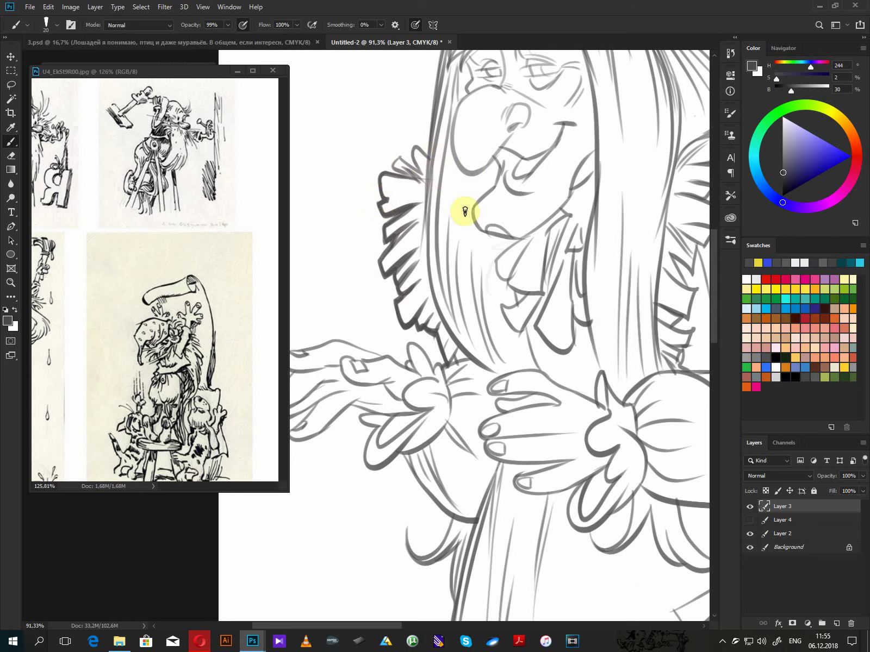
mouse_move(462, 210)
mouse_down()
mouse_move(473, 360)
mouse_move(440, 341)
mouse_move(446, 365)
mouse_move(419, 355)
mouse_move(437, 375)
mouse_up()
- Thicken the outlines of the headscarf's knot and both bow ends
mouse_move(493, 170)
mouse_down()
mouse_move(472, 214)
mouse_move(456, 365)
mouse_move(460, 321)
mouse_move(488, 533)
mouse_up()
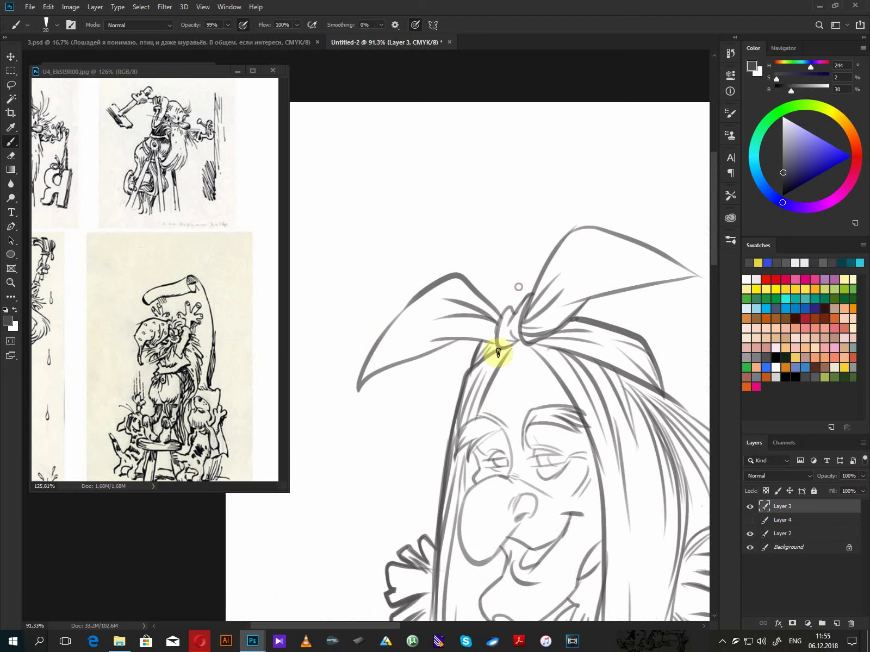
mouse_move(494, 344)
mouse_down()
mouse_move(420, 343)
mouse_move(421, 354)
mouse_move(357, 389)
mouse_move(405, 308)
mouse_up()
mouse_move(501, 311)
mouse_down()
mouse_move(467, 278)
mouse_move(414, 297)
mouse_move(508, 306)
mouse_move(532, 293)
mouse_move(573, 228)
mouse_up()
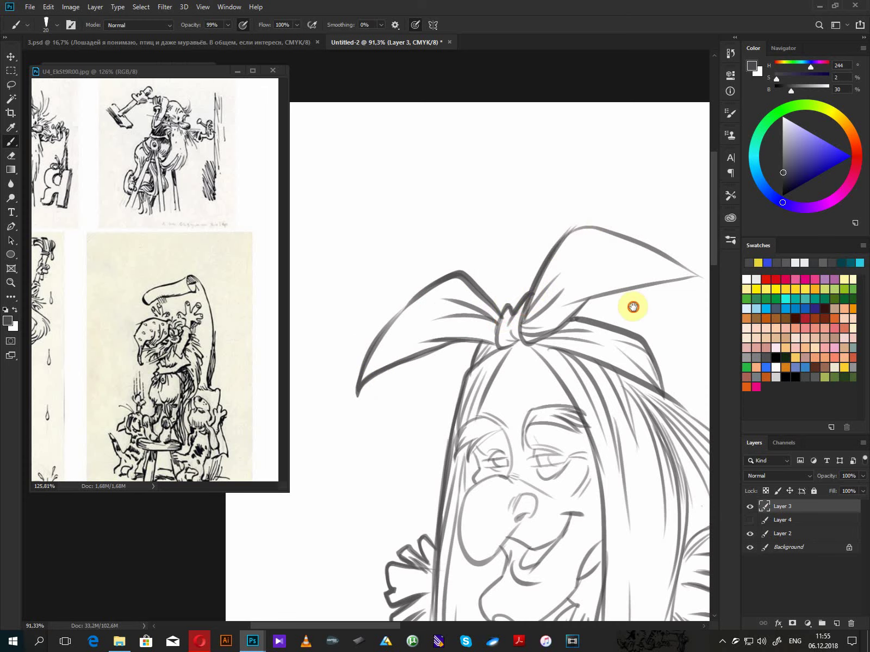
drag(632, 307, 468, 364)
mouse_move(536, 337)
mouse_down()
mouse_move(432, 354)
mouse_move(400, 387)
mouse_up()
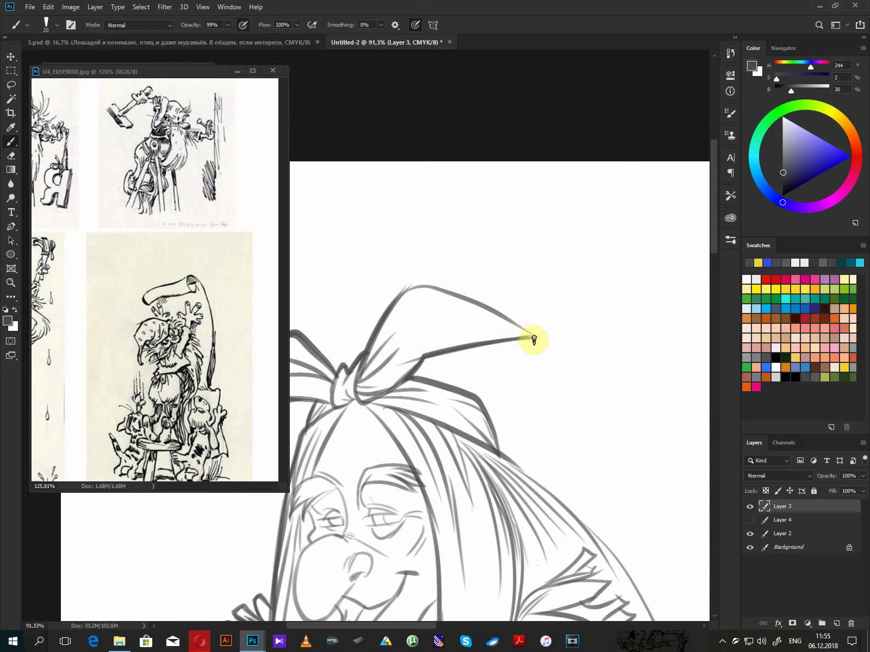
mouse_move(533, 340)
mouse_down()
mouse_move(438, 292)
mouse_move(373, 343)
mouse_up()
- Thicken the character's rear contour from the headscarf and hair down the back edge of the skirt
mouse_move(491, 437)
mouse_down()
mouse_move(464, 212)
mouse_move(571, 311)
mouse_move(616, 369)
mouse_move(645, 443)
mouse_move(688, 506)
mouse_move(586, 351)
mouse_move(597, 456)
mouse_up()
mouse_move(566, 414)
mouse_down()
mouse_move(582, 452)
mouse_move(567, 431)
mouse_move(637, 500)
mouse_move(591, 324)
mouse_up()
mouse_move(586, 397)
mouse_down()
mouse_move(593, 460)
mouse_move(514, 185)
mouse_move(546, 306)
mouse_move(567, 445)
mouse_up()
drag(506, 506, 606, 298)
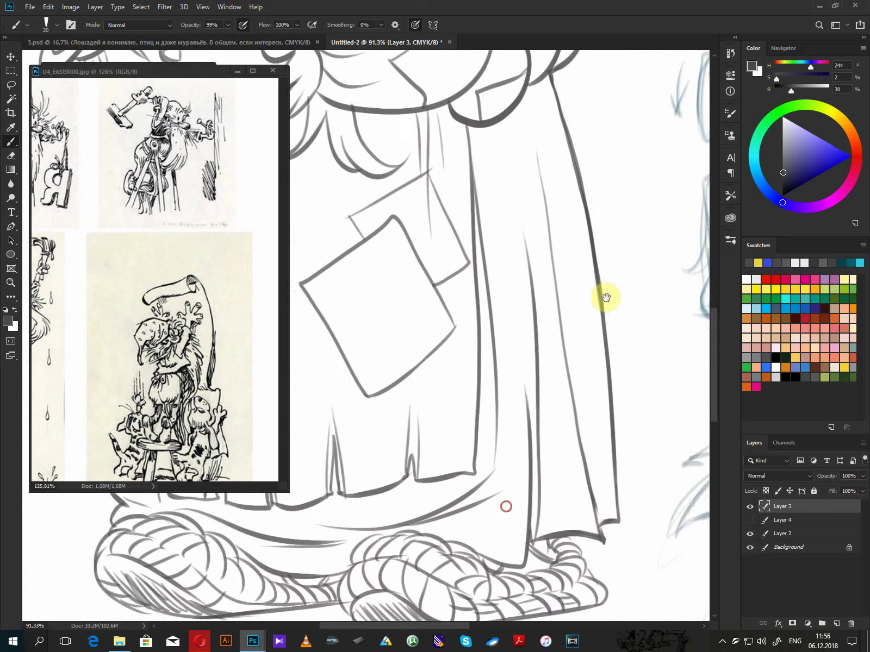
- Darken the underside of the skirt's stepped rear hem above the shoe's heel
drag(665, 437, 623, 442)
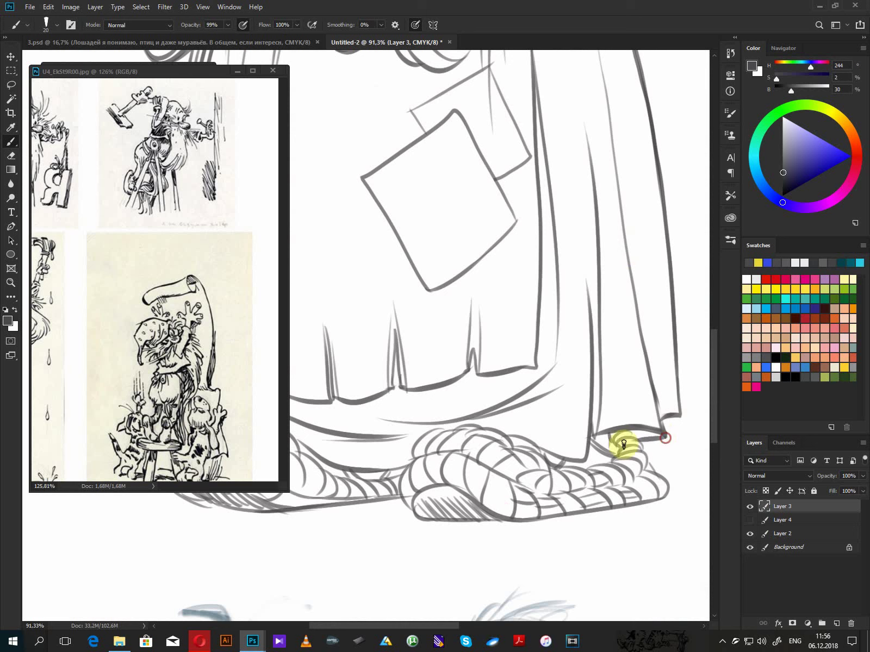
mouse_move(679, 417)
mouse_down()
mouse_move(641, 438)
mouse_move(668, 423)
mouse_move(666, 409)
mouse_up()
key(l)
click(583, 416)
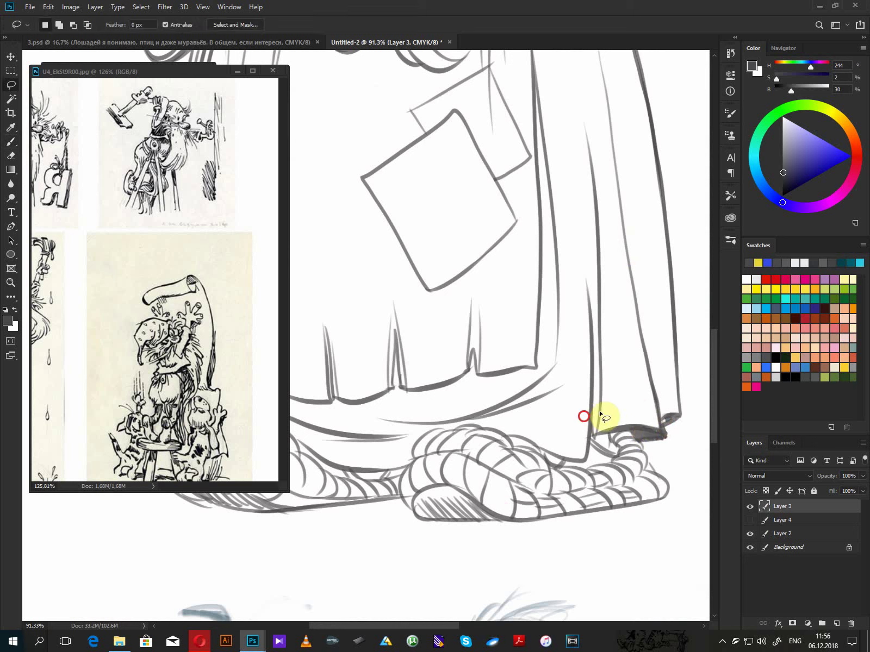
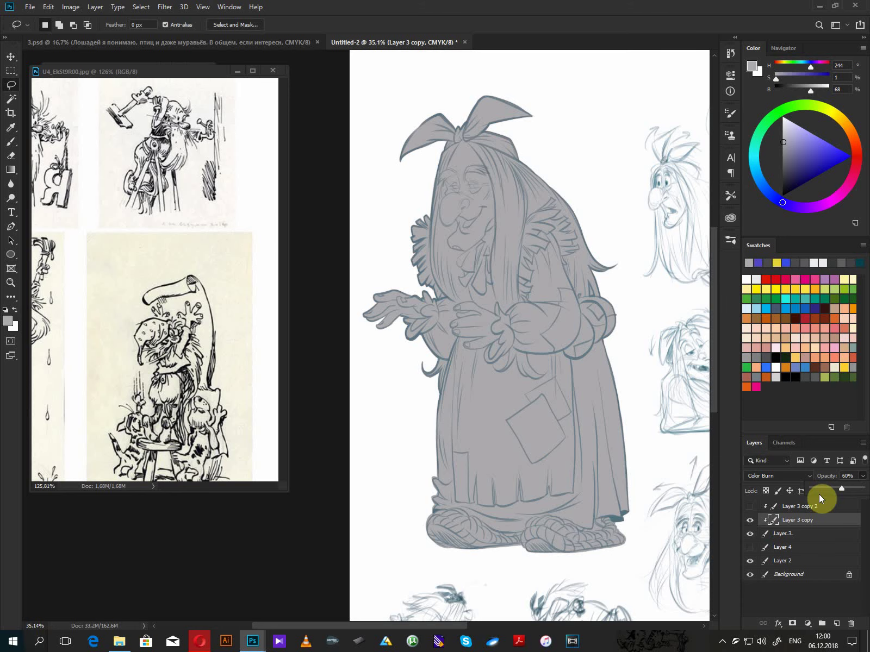
- Add a new clipped layer directly above Layer 3, beneath Layer 3 copy
scroll(502, 353, up, 1)
scroll(501, 356, up, 1)
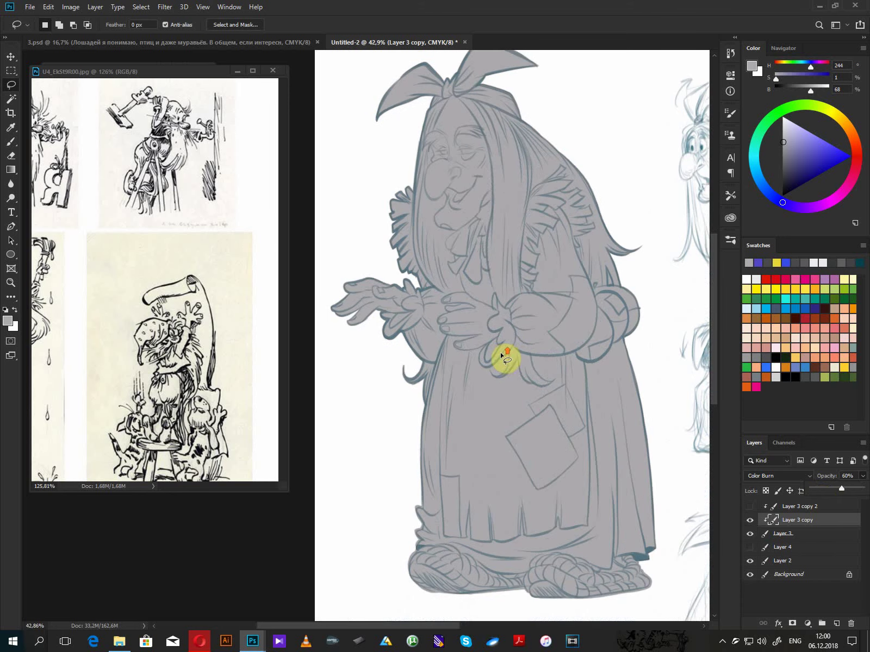
click(797, 537)
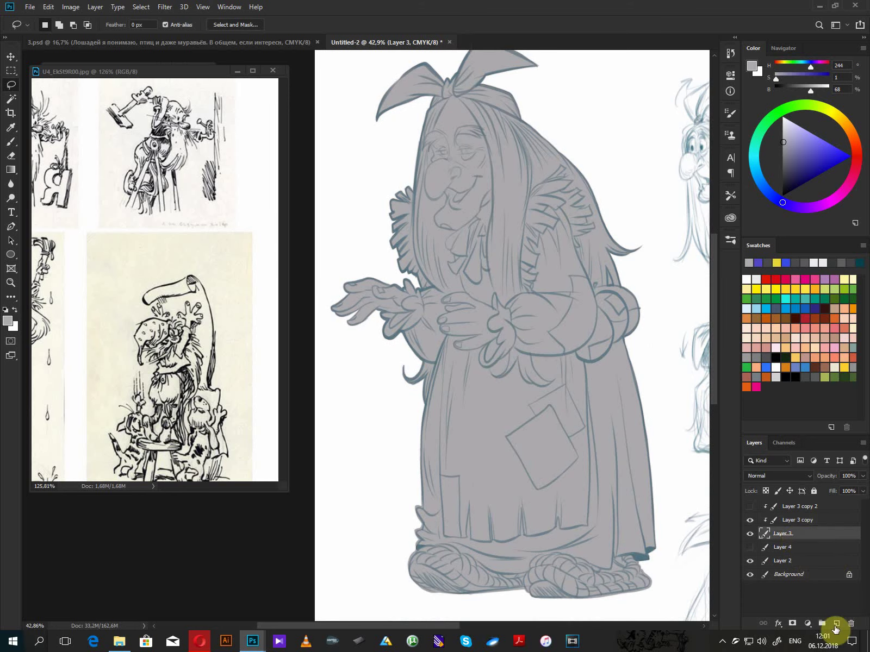
click(837, 623)
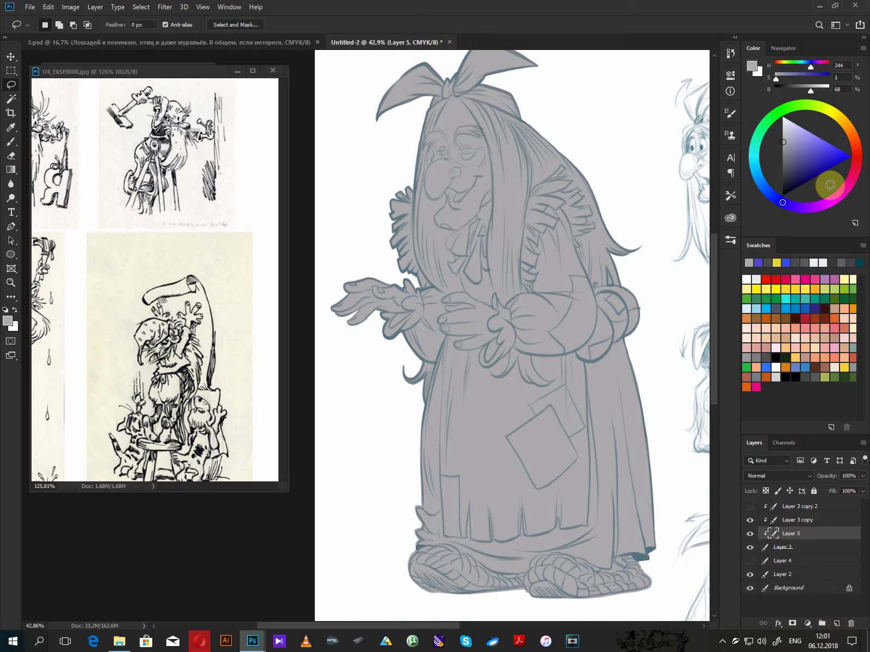
- Lasso the outstretched far hand with its cuff and fill it with peach skin colour (H 23, S 44, B 98)
click(844, 348)
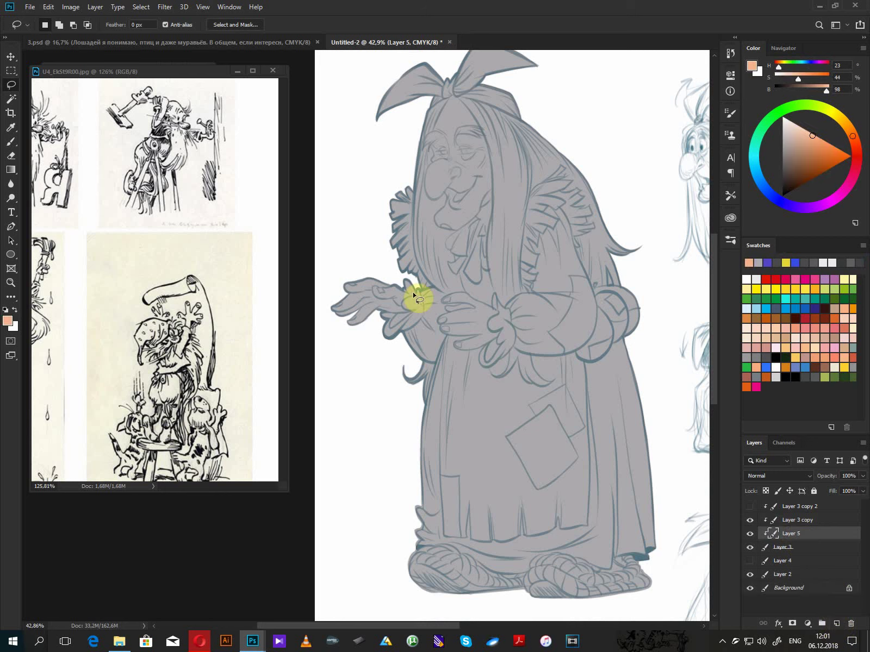
mouse_move(418, 303)
mouse_down()
mouse_move(373, 263)
mouse_move(330, 283)
mouse_move(440, 304)
mouse_up()
key(alt+BackSpace)
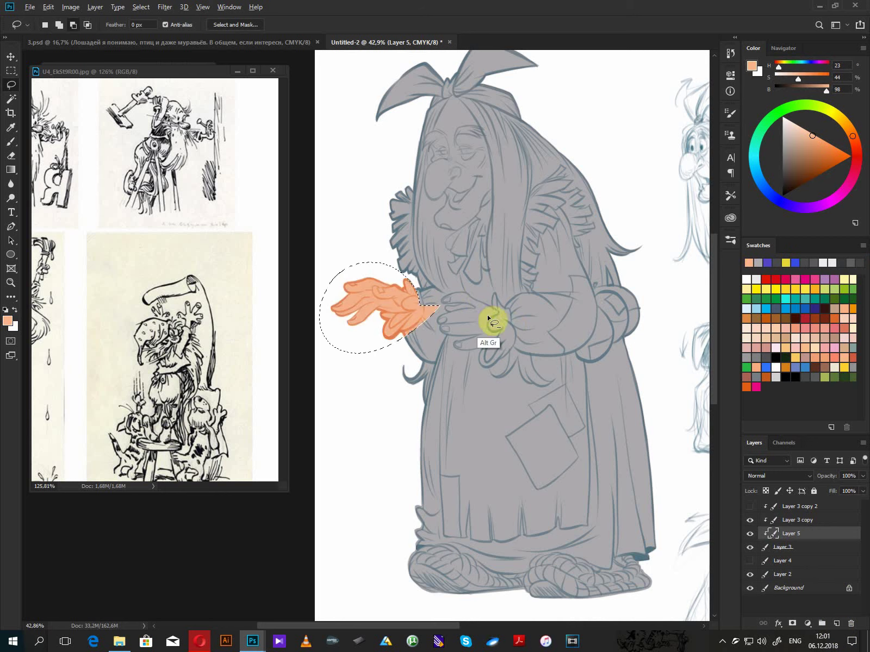
- Lasso rough areas around the near hand and the whole face and fill both with the peach skin colour
key(ctrl+d)
mouse_move(496, 278)
mouse_down()
mouse_move(427, 356)
mouse_move(528, 310)
mouse_up()
key(alt+BackSpace)
key(ctrl+d)
mouse_move(407, 220)
mouse_down()
mouse_move(446, 265)
mouse_move(472, 86)
mouse_move(408, 229)
mouse_up()
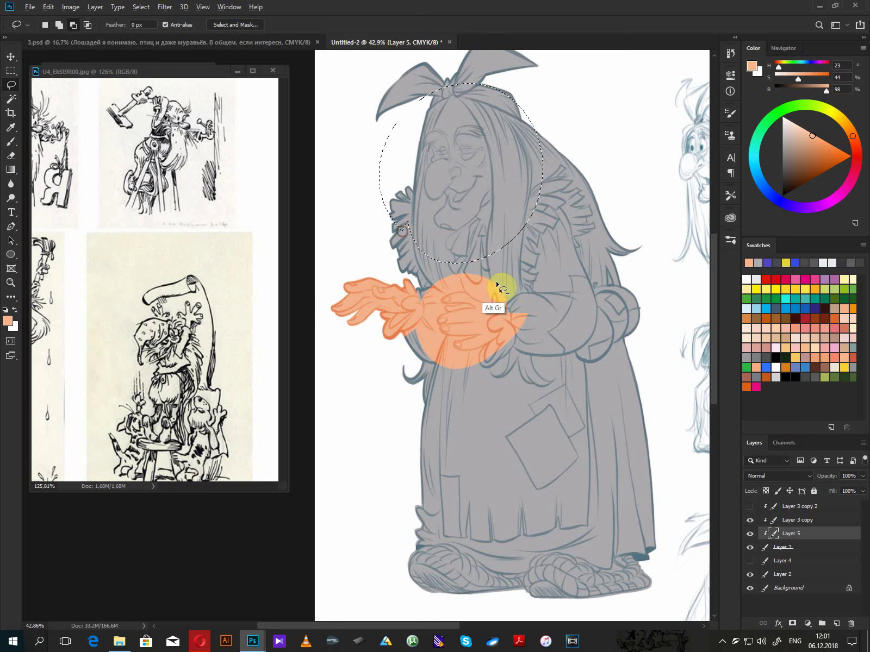
key(alt+BackSpace)
key(ctrl+d)
- Choose brown (H 33, S 89, B 76) and fill a lassoed area covering both shoes and the skirt's lower hem
drag(587, 412, 591, 315)
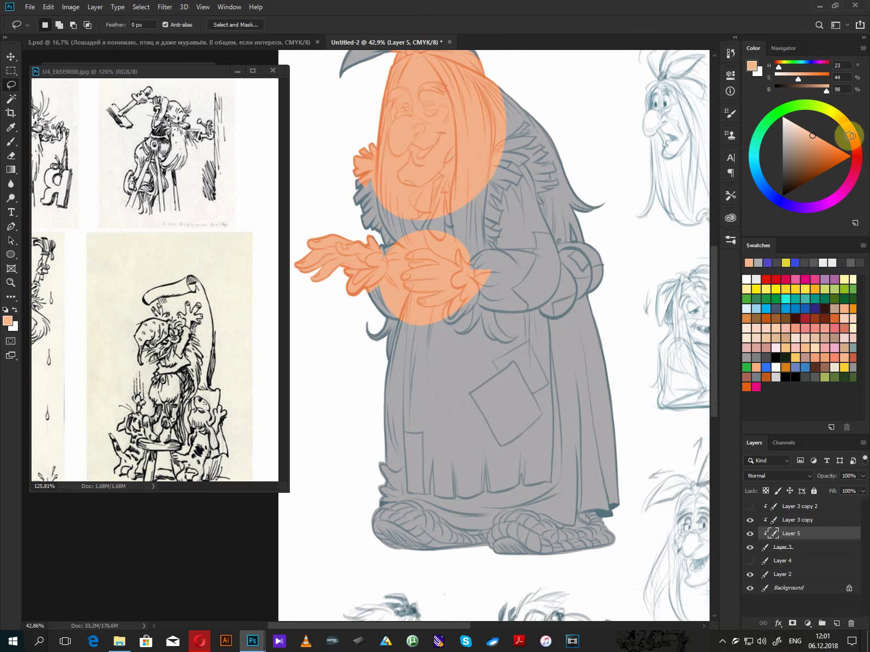
click(848, 129)
click(828, 162)
drag(557, 504, 582, 426)
mouse_move(622, 455)
mouse_down()
mouse_move(432, 422)
mouse_move(392, 501)
mouse_move(645, 478)
mouse_move(642, 446)
mouse_up()
key(alt+BackSpace)
key(ctrl+d)
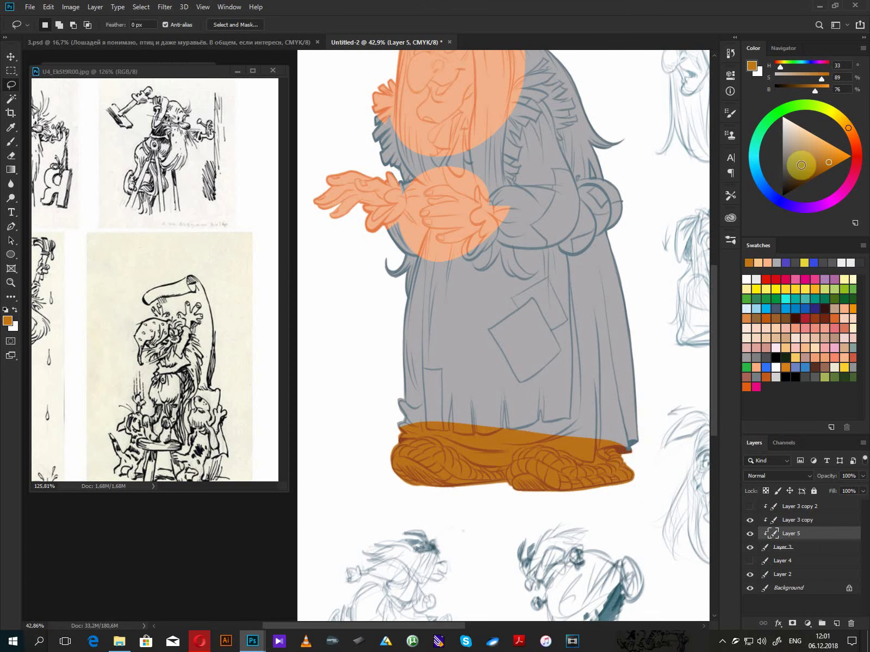
- Choose lighter orange (H 33, S 80, B 90), lasso the woven strips of both shoes and fill them
click(832, 153)
scroll(546, 409, up, 1)
scroll(525, 411, up, 1)
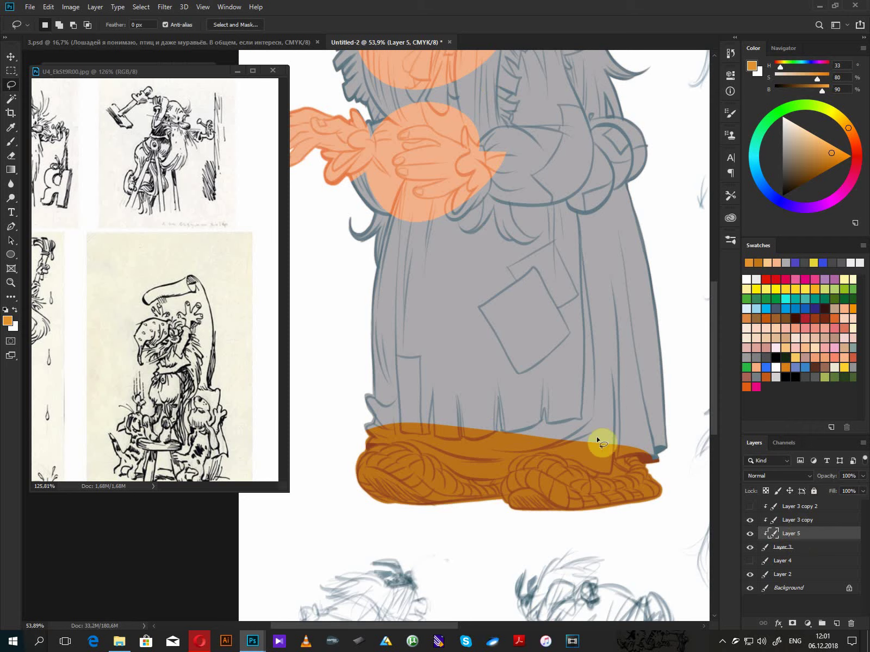
mouse_move(526, 244)
mouse_down()
mouse_move(548, 495)
mouse_move(551, 208)
mouse_up()
scroll(559, 315, up, 1)
scroll(523, 372, up, 1)
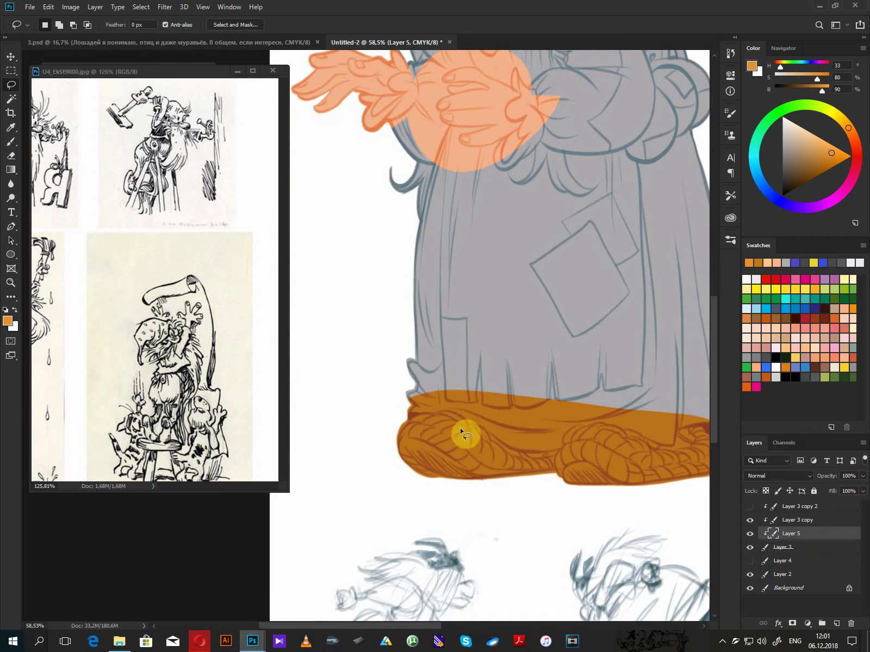
mouse_move(460, 415)
mouse_down()
mouse_move(411, 418)
mouse_move(377, 454)
mouse_move(517, 492)
mouse_move(558, 472)
mouse_up()
mouse_move(452, 429)
mouse_down()
mouse_move(414, 421)
mouse_move(426, 429)
mouse_move(411, 434)
mouse_move(436, 431)
mouse_move(427, 438)
mouse_move(447, 440)
mouse_move(446, 449)
mouse_move(466, 433)
mouse_move(474, 449)
mouse_move(476, 433)
mouse_move(485, 442)
mouse_move(482, 460)
mouse_move(481, 433)
mouse_move(473, 458)
mouse_move(455, 457)
mouse_move(495, 450)
mouse_move(491, 471)
mouse_move(493, 449)
mouse_move(502, 454)
mouse_move(563, 418)
mouse_move(617, 446)
mouse_move(451, 390)
mouse_move(422, 415)
mouse_move(457, 404)
mouse_move(447, 415)
mouse_move(473, 420)
mouse_move(420, 426)
mouse_move(409, 441)
mouse_move(435, 424)
mouse_move(410, 443)
mouse_move(449, 432)
mouse_move(436, 437)
mouse_move(472, 450)
mouse_move(497, 431)
mouse_move(491, 449)
mouse_move(545, 435)
mouse_move(563, 443)
mouse_move(511, 452)
mouse_move(552, 452)
mouse_move(558, 424)
mouse_move(567, 430)
mouse_move(549, 409)
mouse_up()
key(alt+BackSpace)
key(alt+BackSpace)
key(alt+BackSpace)
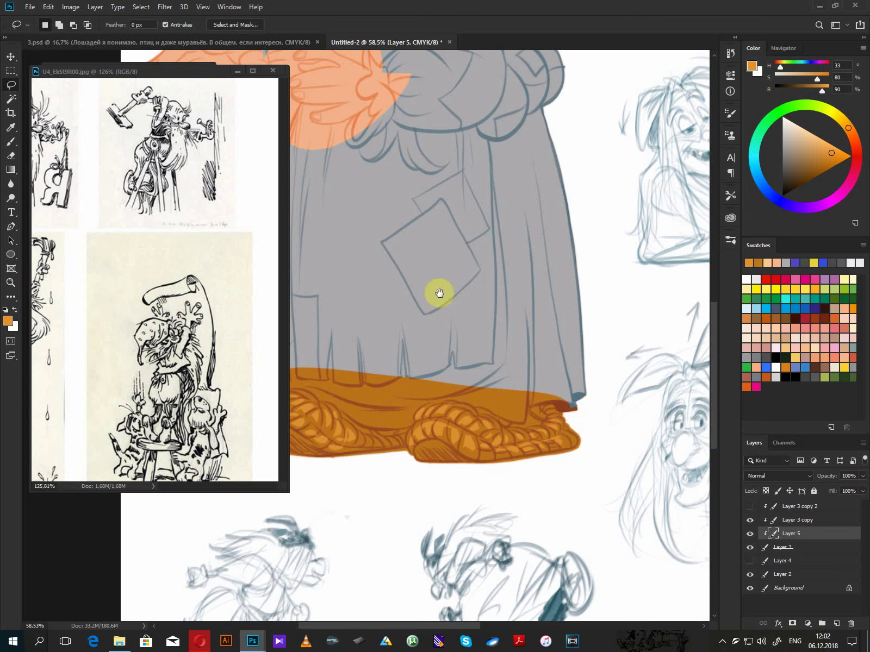
- Lasso the far hair strand along the face's profile, choose beige-grey (H 33, S 11, B 78) and add a clipped layer above Layer 5
drag(439, 291, 562, 488)
drag(605, 311, 540, 398)
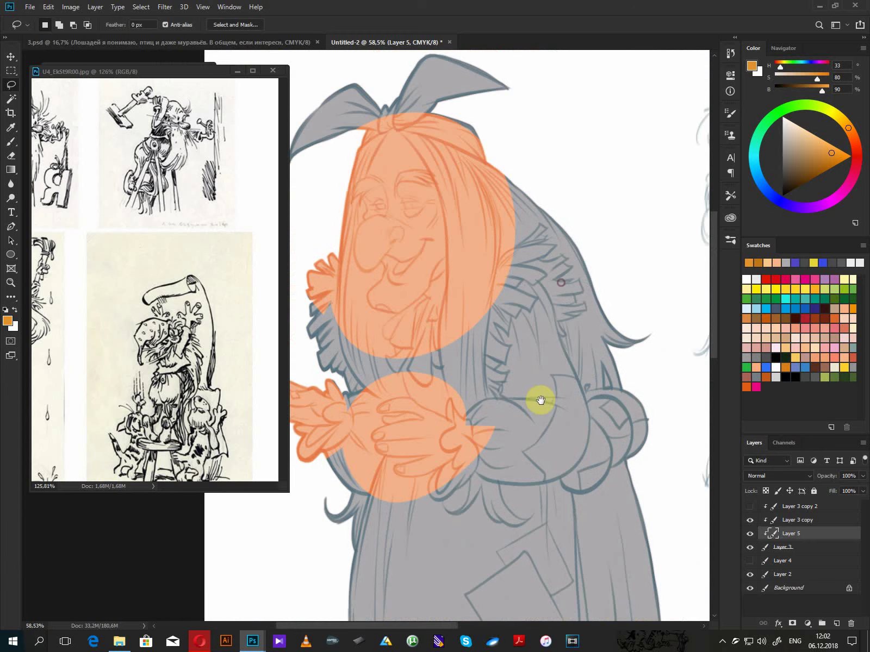
drag(781, 154, 786, 149)
scroll(447, 248, up, 3)
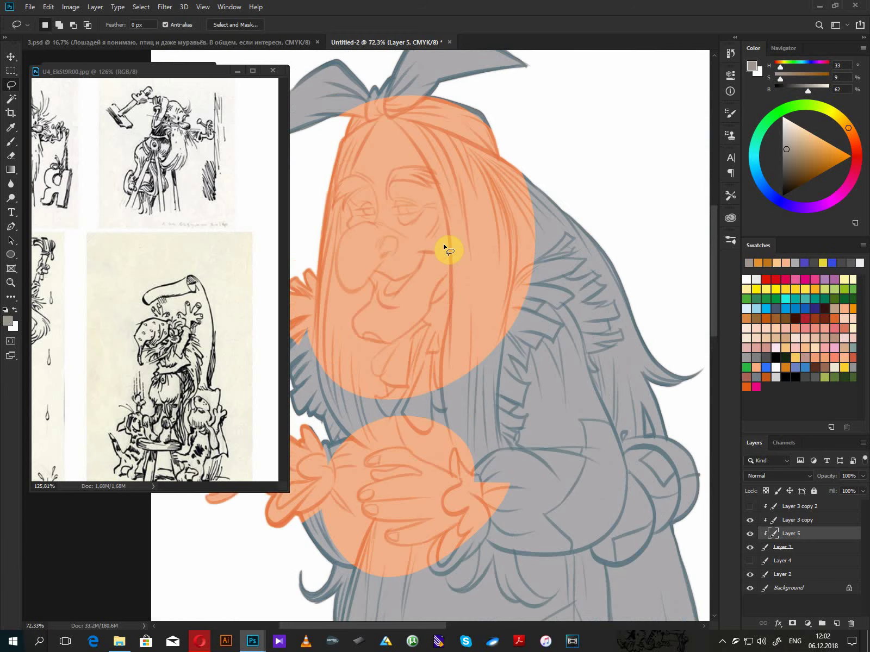
drag(426, 224, 472, 249)
mouse_move(432, 170)
mouse_down()
mouse_move(393, 262)
mouse_move(398, 292)
mouse_move(383, 360)
mouse_move(402, 384)
mouse_move(423, 371)
mouse_move(426, 388)
mouse_move(401, 424)
mouse_move(403, 457)
mouse_move(359, 460)
mouse_move(330, 305)
mouse_move(402, 162)
mouse_move(435, 163)
mouse_up()
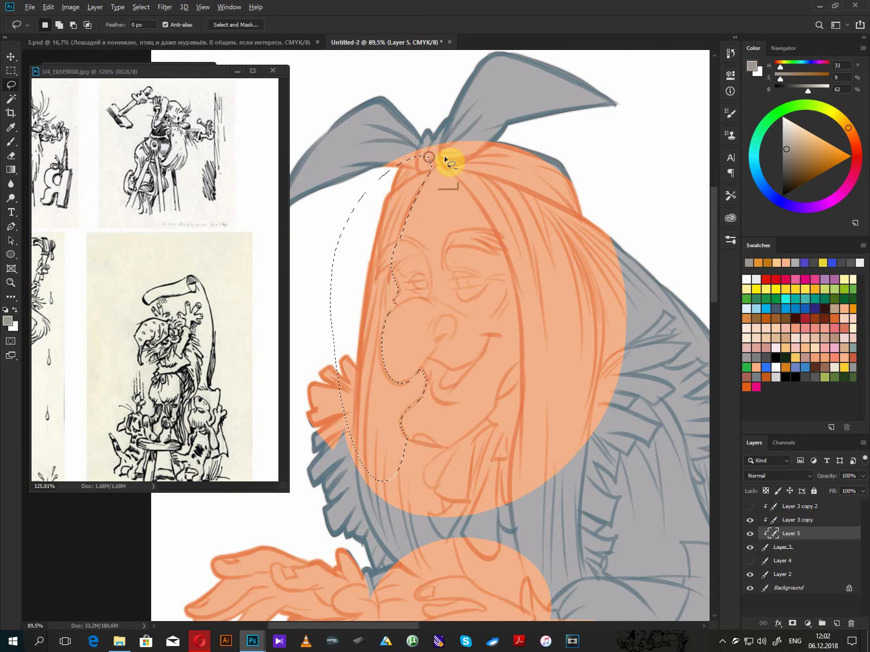
key(alt+BackSpace)
key(ctrl+d)
drag(789, 149, 788, 137)
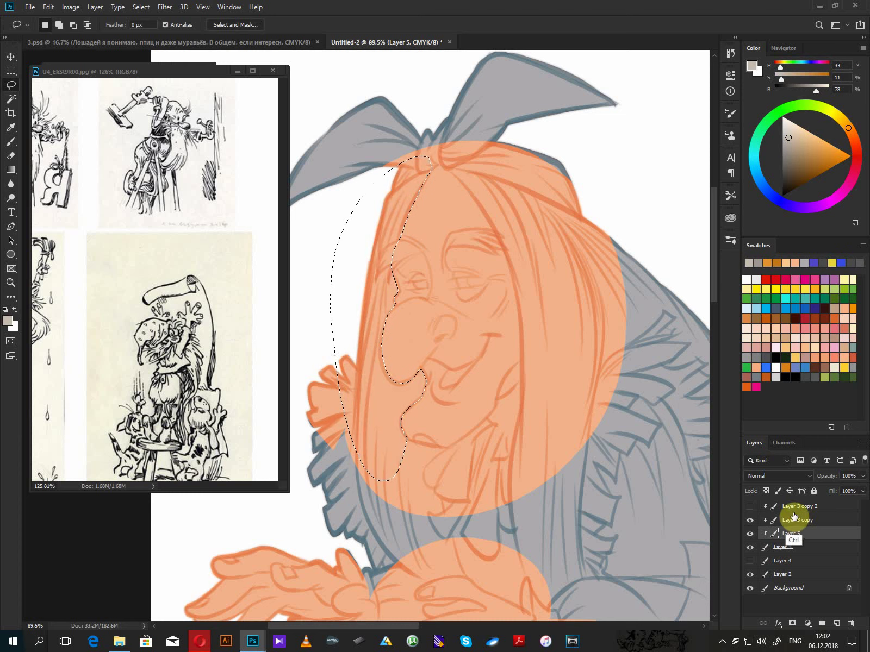
click(836, 624)
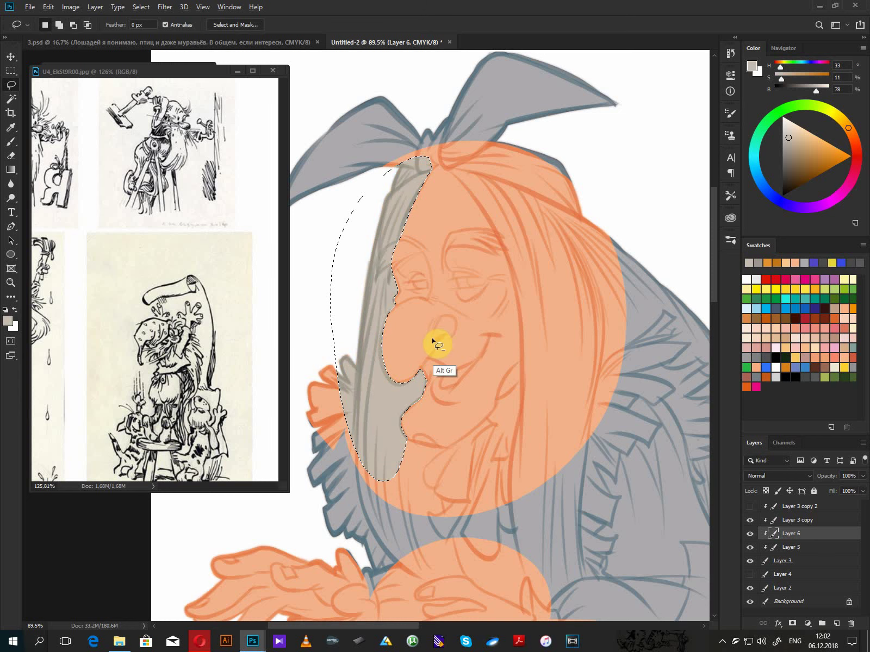
- Lasso the near side hair and the long hair down the back and fill them with the beige-grey on Layer 6
mouse_move(447, 169)
mouse_down()
mouse_move(501, 247)
mouse_move(520, 305)
mouse_move(509, 510)
mouse_move(520, 569)
mouse_move(548, 613)
mouse_move(592, 581)
mouse_move(584, 480)
mouse_move(604, 361)
mouse_move(598, 371)
mouse_move(640, 339)
mouse_move(662, 253)
mouse_move(501, 167)
mouse_move(451, 166)
mouse_up()
key(alt+BackSpace)
key(ctrl+d)
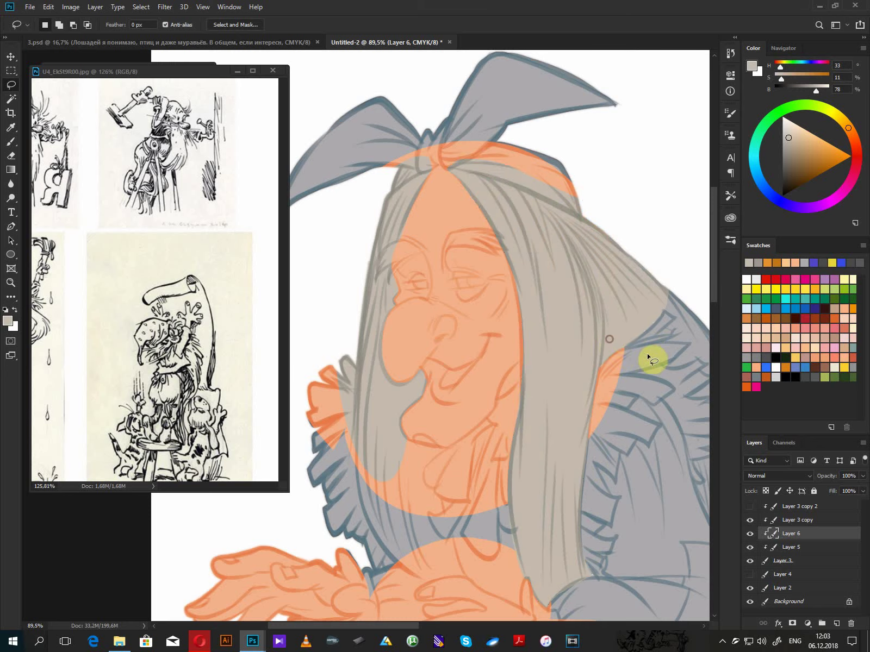
drag(662, 423, 468, 403)
mouse_move(436, 312)
mouse_down()
mouse_move(482, 366)
mouse_move(495, 447)
mouse_move(533, 551)
mouse_move(568, 542)
mouse_move(571, 511)
mouse_move(579, 541)
mouse_move(623, 519)
mouse_move(641, 423)
mouse_move(452, 237)
mouse_up()
key(alt+BackSpace)
click(600, 353)
- On Layer 3, cut out the gap between the rear hair tips and outline the gap between the far collar frills
ctrl+click(610, 572)
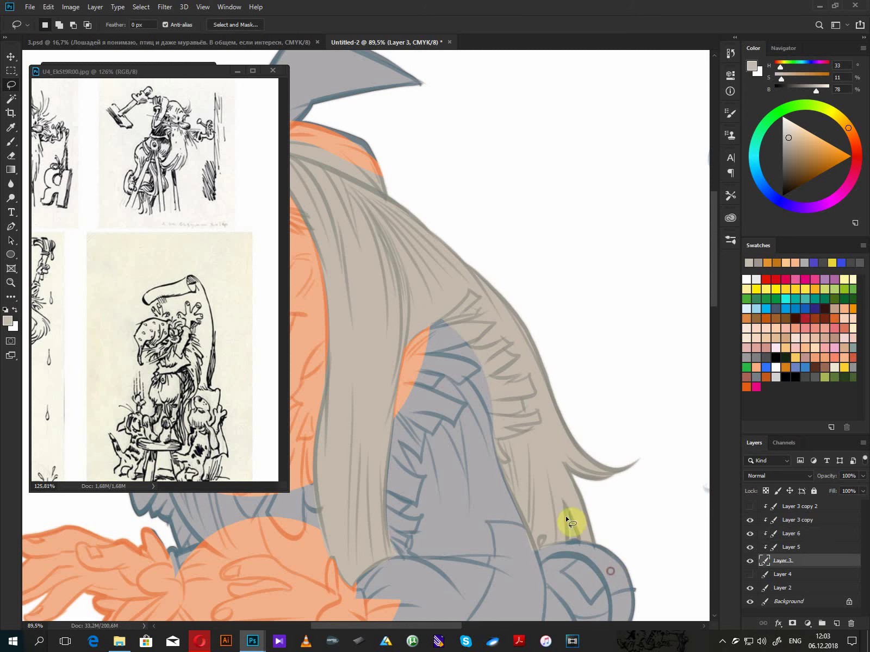
mouse_move(564, 508)
mouse_down()
mouse_move(568, 543)
mouse_move(577, 543)
mouse_move(568, 503)
mouse_up()
key(Delete)
click(632, 541)
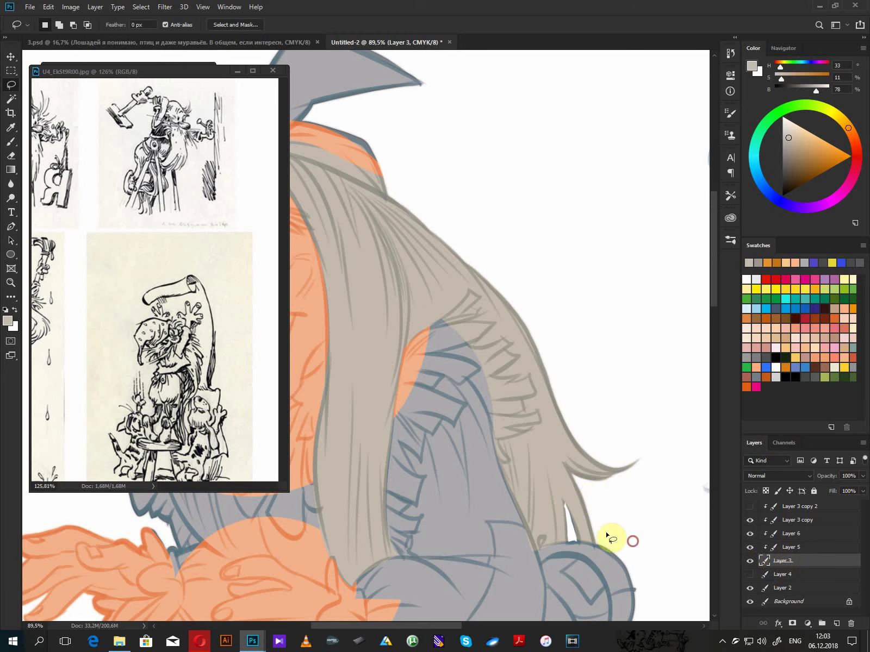
mouse_move(372, 480)
mouse_down()
mouse_move(615, 535)
mouse_move(575, 478)
mouse_move(553, 301)
mouse_move(584, 337)
mouse_up()
drag(413, 256, 400, 266)
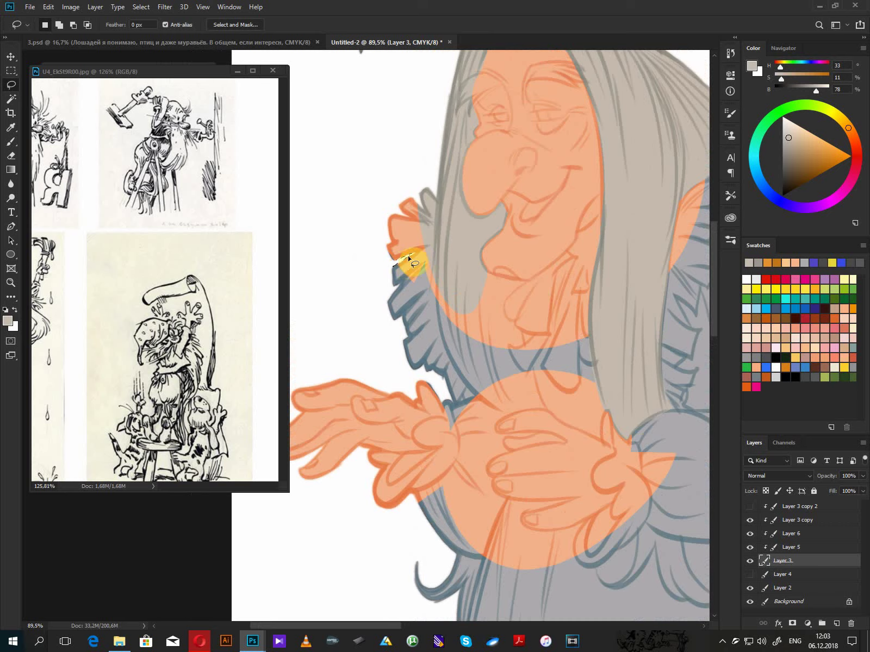
- Sample the hair's beige-grey (H 33, S 11, B 77) and fill the lower part of the far hair strand on Layer 6
drag(559, 530, 528, 369)
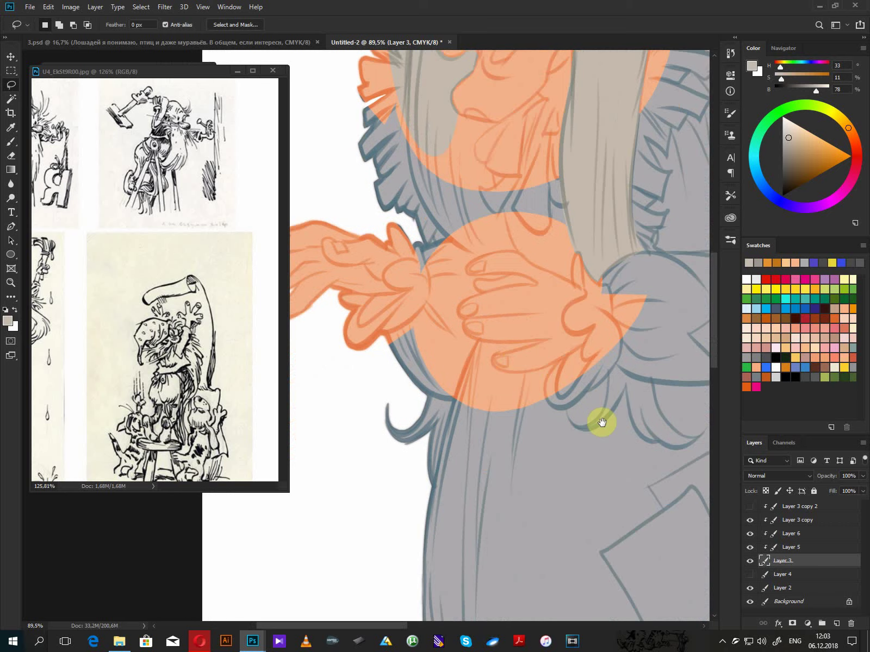
drag(602, 423, 370, 473)
mouse_move(562, 438)
mouse_down()
mouse_move(657, 525)
mouse_move(603, 548)
mouse_up()
key(n)
click(523, 343)
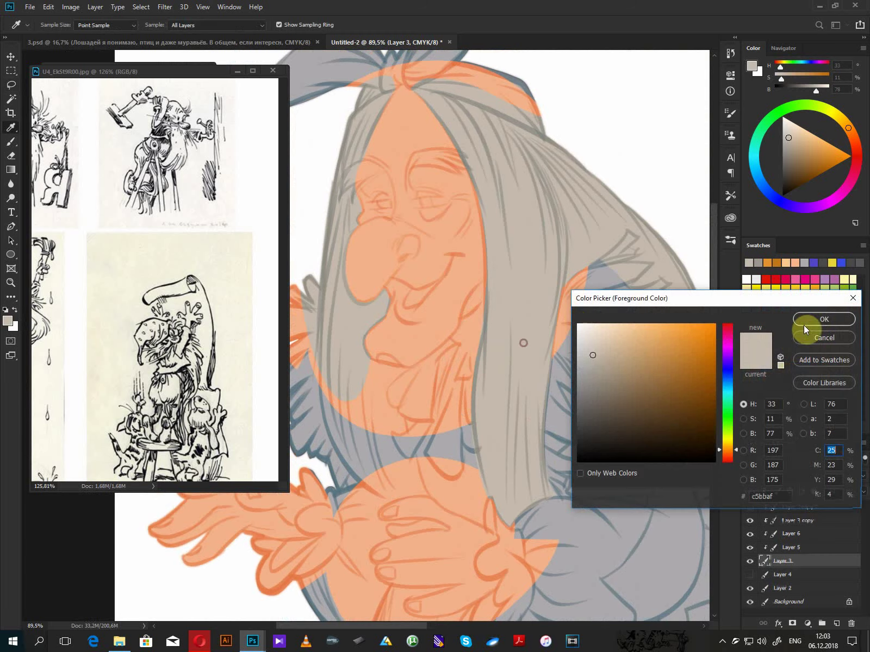
click(811, 321)
mouse_move(544, 522)
mouse_down()
mouse_move(560, 481)
mouse_move(625, 408)
mouse_move(618, 426)
mouse_up()
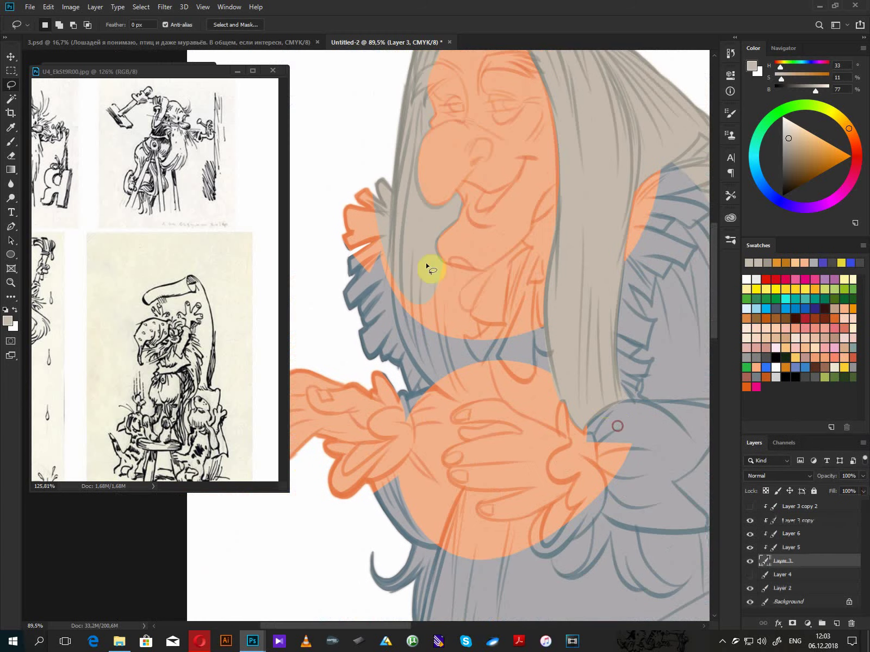
ctrl+click(423, 255)
mouse_move(391, 234)
mouse_down()
mouse_move(394, 316)
mouse_move(406, 348)
mouse_move(455, 403)
mouse_move(503, 403)
mouse_move(479, 269)
mouse_move(424, 254)
mouse_move(403, 227)
mouse_up()
key(alt+BackSpace)
click(537, 304)
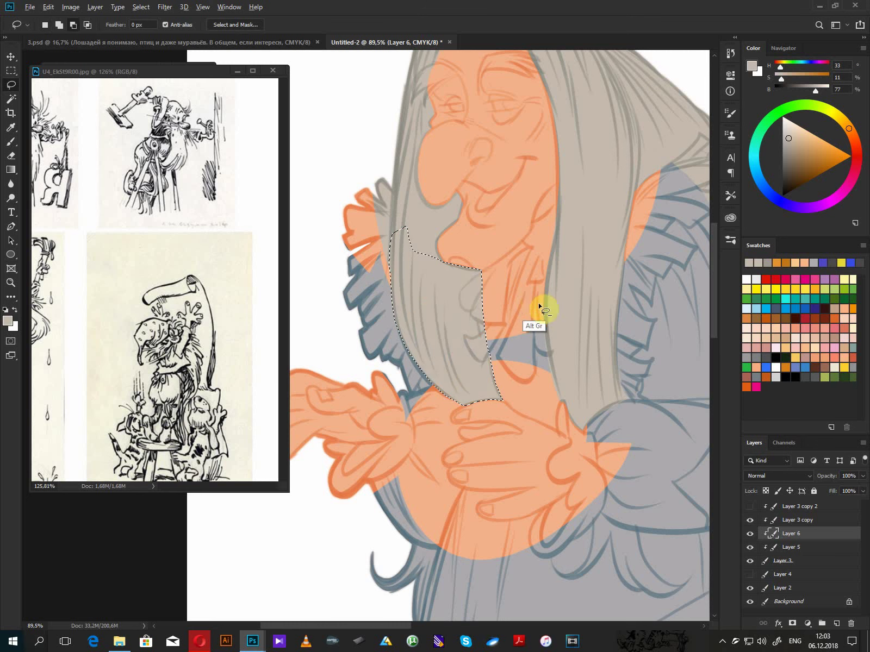
- Lasso the curled hair tips below the near forearm and at the far side of the waist and fill them beige-grey
drag(603, 343, 494, 329)
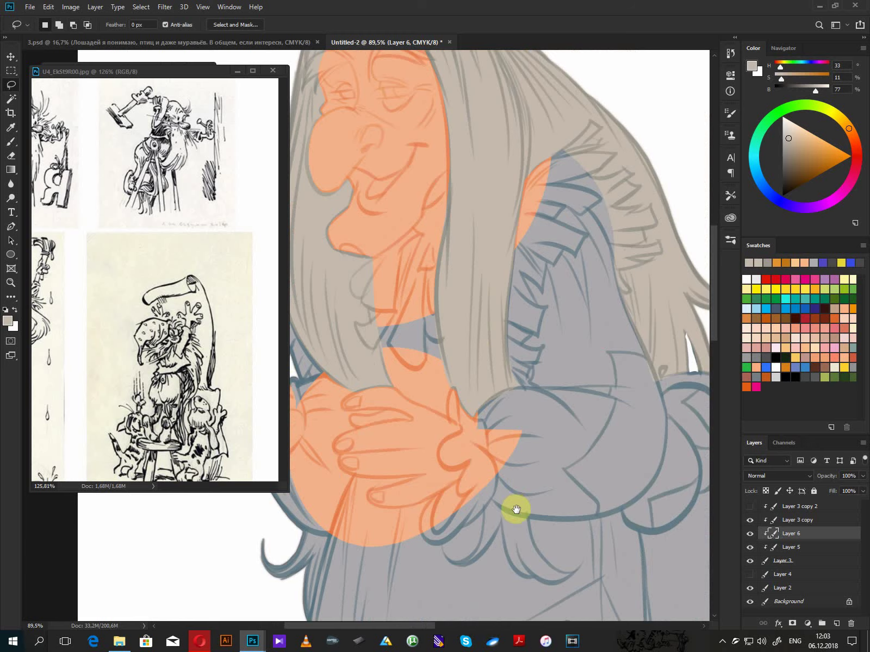
mouse_move(520, 503)
mouse_down()
mouse_move(554, 431)
mouse_move(516, 449)
mouse_up()
mouse_move(503, 485)
mouse_down()
mouse_move(479, 482)
mouse_move(491, 492)
mouse_move(532, 459)
mouse_move(561, 506)
mouse_move(588, 512)
mouse_move(612, 496)
mouse_move(588, 495)
mouse_move(572, 478)
mouse_move(563, 446)
mouse_move(521, 435)
mouse_up()
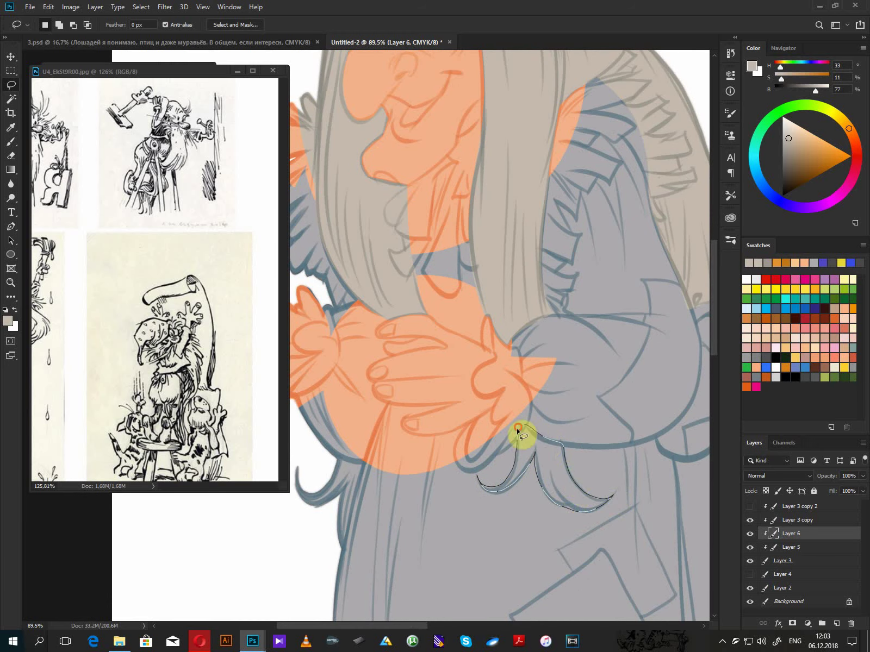
key(alt+BackSpace)
mouse_move(337, 456)
mouse_down()
mouse_move(317, 468)
mouse_move(328, 559)
mouse_move(355, 513)
mouse_move(351, 458)
mouse_move(363, 452)
mouse_up()
key(alt+BackSpace)
key(ctrl+d)
- Choose pale grey (H 33, S 8, B 89), lasso both eyebrows and fill them
drag(481, 383, 450, 516)
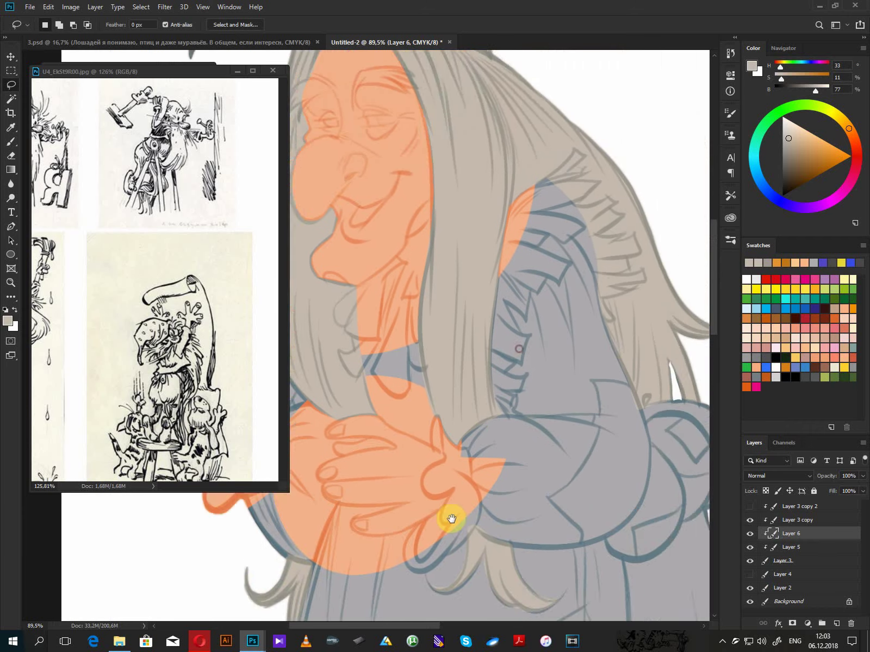
drag(789, 138, 787, 127)
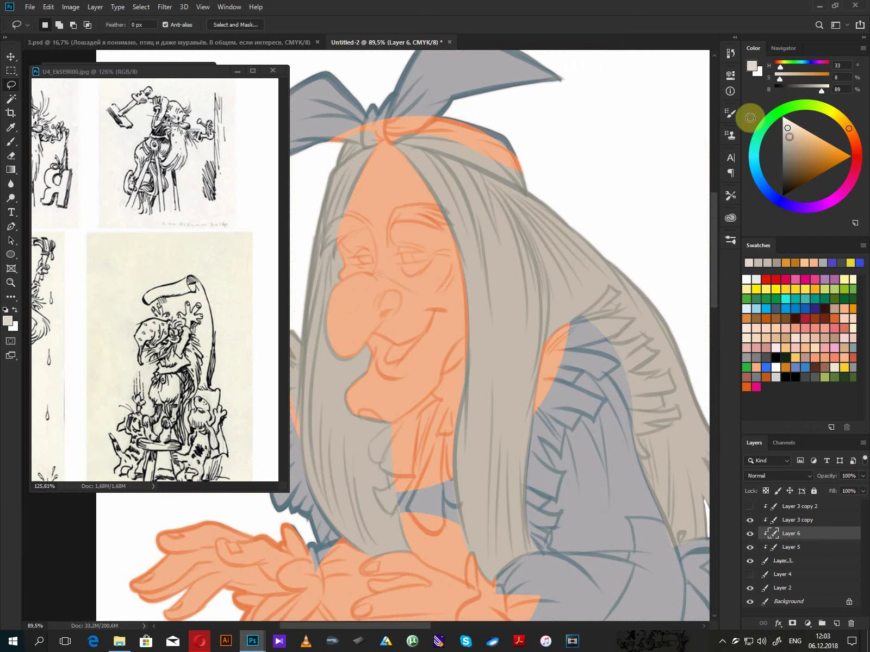
drag(374, 175, 446, 171)
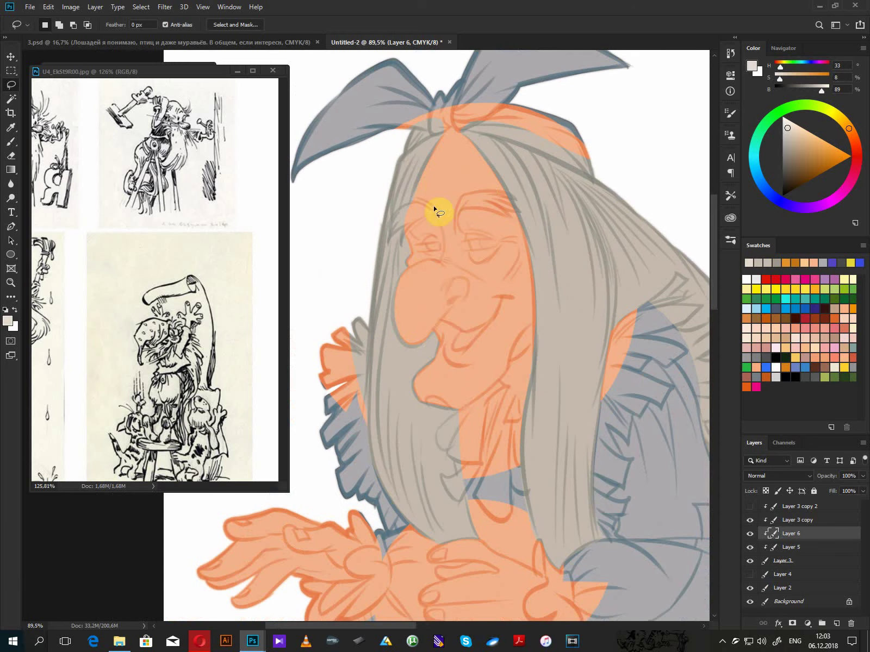
mouse_move(434, 211)
mouse_down()
mouse_move(390, 219)
mouse_move(397, 224)
mouse_move(387, 244)
mouse_move(449, 209)
mouse_move(454, 224)
mouse_move(468, 211)
mouse_move(522, 216)
mouse_move(502, 193)
mouse_move(463, 193)
mouse_up()
key(alt+BackSpace)
key(ctrl+d)
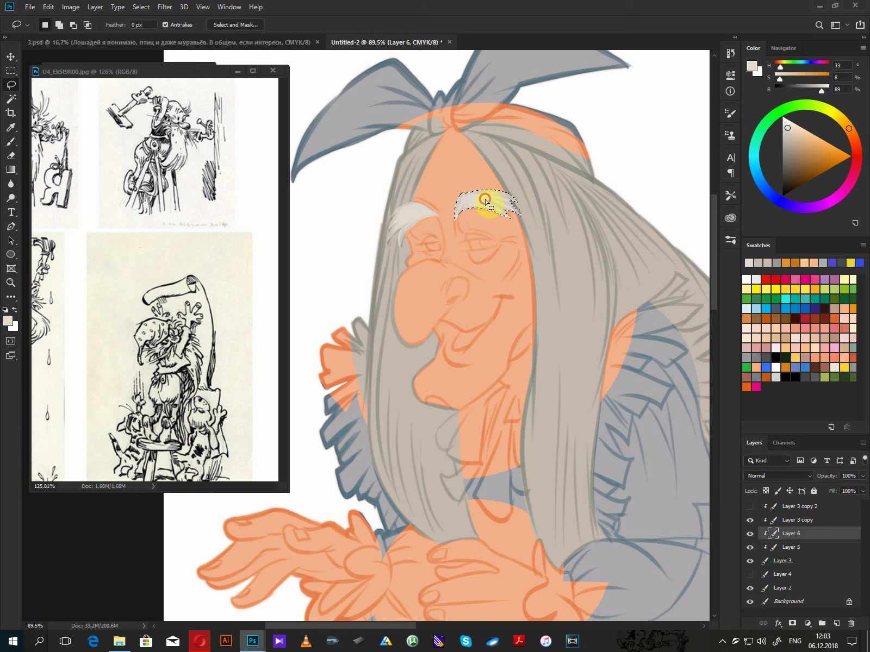
- Fill lassoed light strands in pale grey at the top of the far hair and down the near side hair
mouse_move(404, 153)
mouse_down()
mouse_move(396, 203)
mouse_move(414, 181)
mouse_move(396, 165)
mouse_up()
mouse_move(477, 132)
mouse_down()
mouse_move(509, 186)
mouse_move(510, 173)
mouse_move(531, 225)
mouse_move(520, 168)
mouse_move(478, 135)
mouse_move(534, 256)
mouse_move(530, 445)
mouse_move(541, 518)
mouse_move(542, 490)
mouse_move(551, 526)
mouse_move(553, 266)
mouse_move(565, 380)
mouse_move(561, 487)
mouse_move(575, 368)
mouse_move(563, 223)
mouse_up()
key(alt+BackSpace)
key(alt+BackSpace)
mouse_move(517, 174)
mouse_down()
mouse_move(525, 217)
mouse_move(553, 306)
mouse_move(524, 158)
mouse_move(552, 227)
mouse_move(540, 170)
mouse_move(514, 144)
mouse_move(560, 194)
mouse_move(574, 257)
mouse_move(577, 527)
mouse_move(581, 466)
mouse_move(588, 537)
mouse_move(597, 291)
mouse_move(602, 368)
mouse_move(608, 272)
mouse_move(612, 332)
mouse_move(621, 261)
mouse_move(598, 212)
mouse_move(530, 159)
mouse_up()
key(alt+BackSpace)
key(alt+BackSpace)
key(alt+BackSpace)
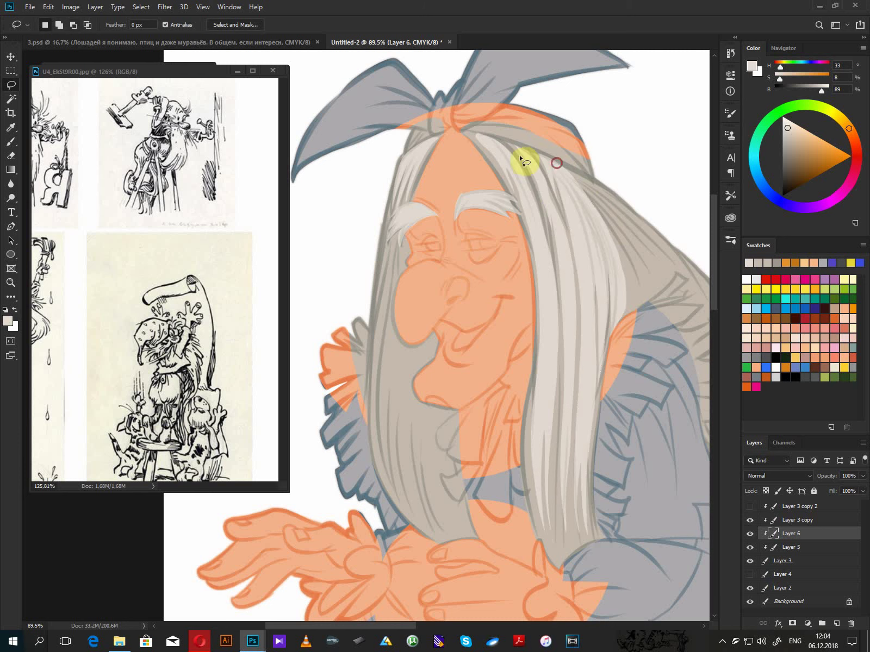
- Fill lassoed pale grey strands down the lower far hair, beside the nose and below the chin
mouse_move(385, 243)
mouse_down()
mouse_move(374, 433)
mouse_move(410, 521)
mouse_move(393, 465)
mouse_move(421, 525)
mouse_move(447, 539)
mouse_move(423, 485)
mouse_move(459, 537)
mouse_move(411, 436)
mouse_move(391, 322)
mouse_move(398, 254)
mouse_up()
key(alt+BackSpace)
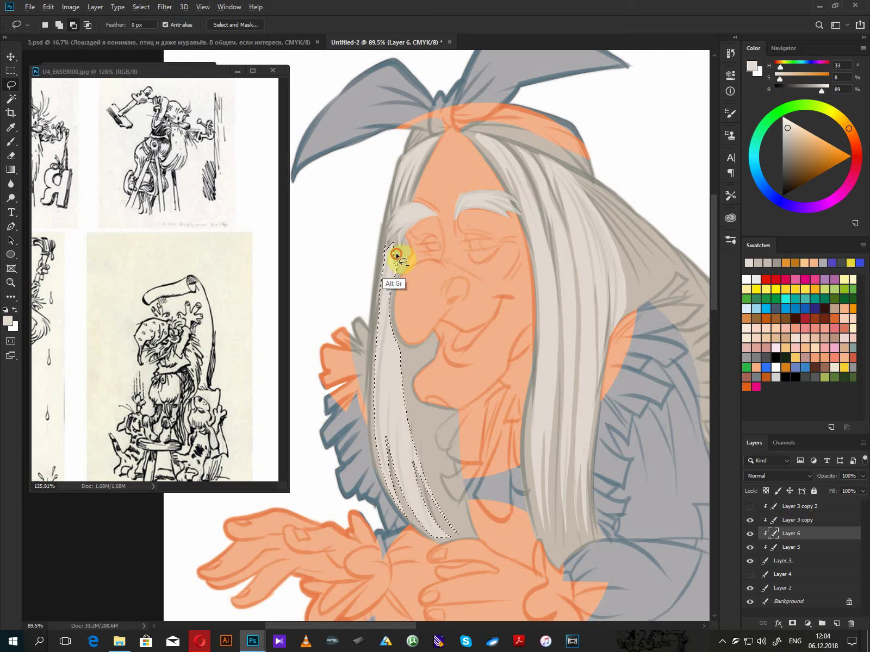
drag(412, 365, 417, 354)
key(alt+BackSpace)
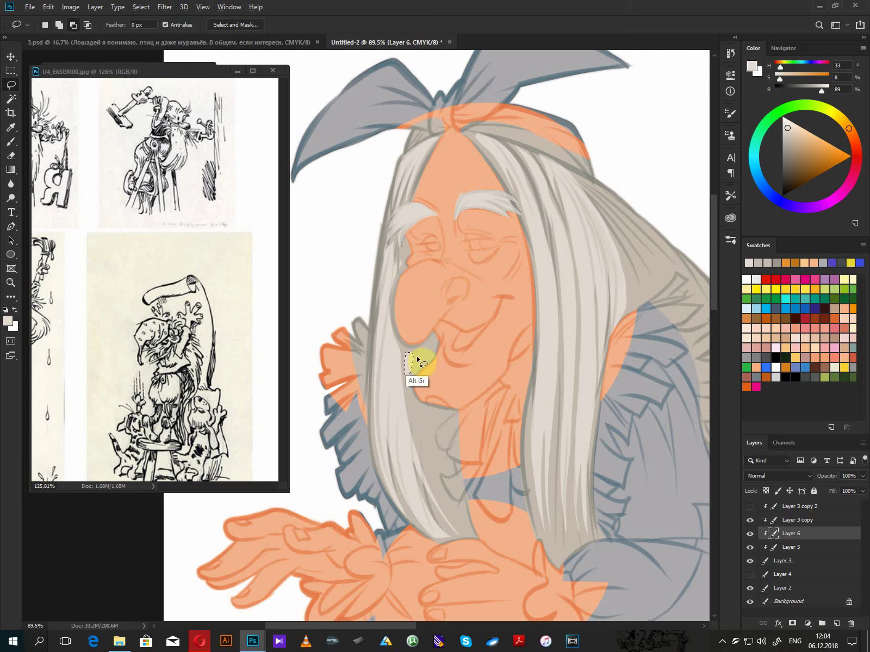
click(418, 353)
mouse_move(409, 399)
mouse_down()
mouse_move(430, 487)
mouse_move(462, 539)
mouse_move(457, 515)
mouse_move(470, 534)
mouse_move(444, 489)
mouse_move(447, 470)
mouse_move(414, 394)
mouse_move(409, 360)
mouse_move(415, 371)
mouse_move(427, 347)
mouse_up()
key(alt+BackSpace)
key(alt+BackSpace)
key(alt+BackSpace)
click(430, 347)
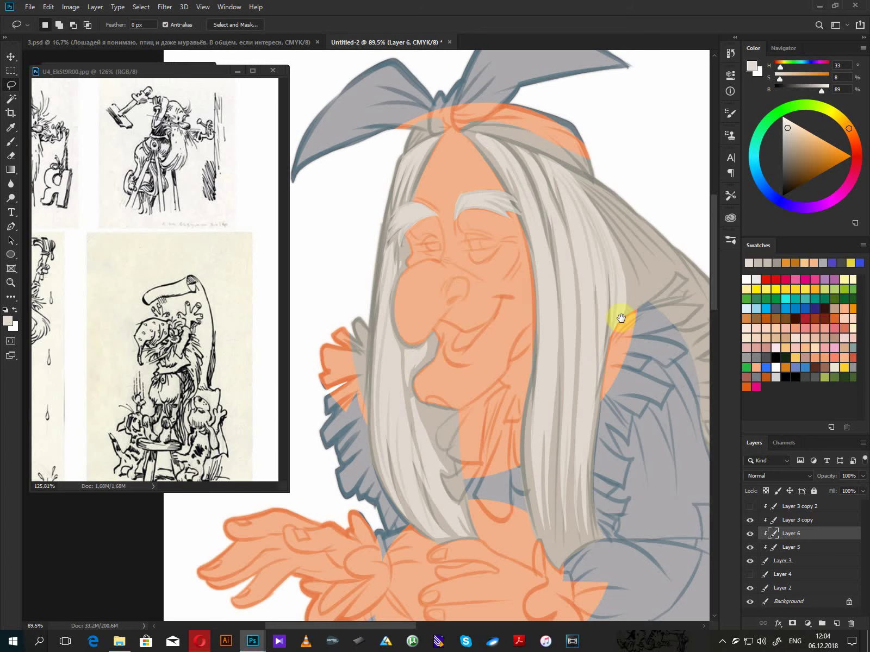
- Lighten the long back hair and the curled hair tips at the waist with lassoed pale grey strands
drag(621, 316, 380, 376)
mouse_move(351, 251)
mouse_down()
mouse_move(406, 368)
mouse_move(423, 357)
mouse_move(481, 503)
mouse_move(481, 423)
mouse_move(353, 249)
mouse_move(478, 407)
mouse_move(514, 582)
mouse_move(520, 530)
mouse_move(540, 582)
mouse_move(557, 583)
mouse_move(575, 524)
mouse_move(489, 373)
mouse_move(369, 262)
mouse_move(369, 246)
mouse_up()
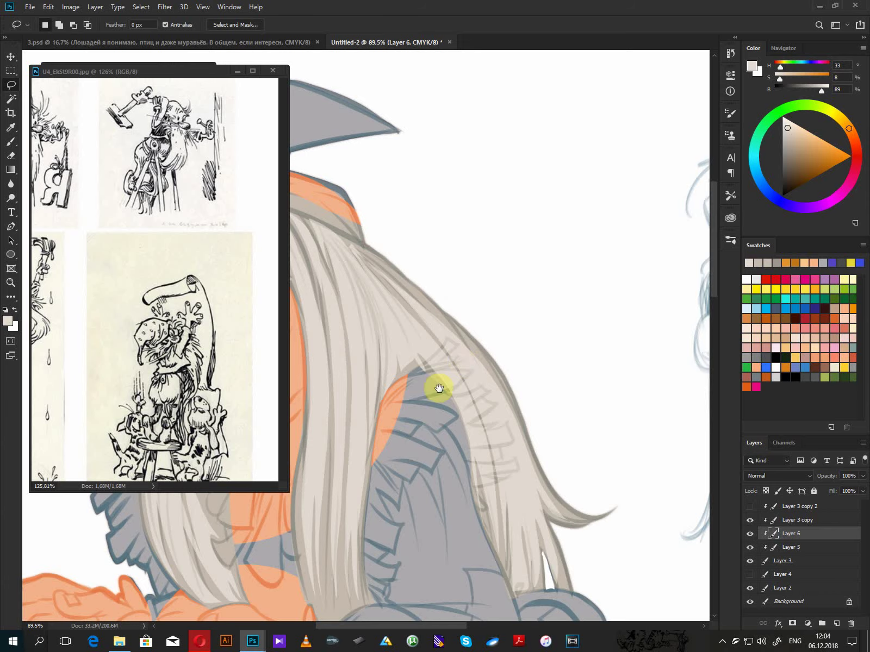
drag(437, 389, 611, 160)
mouse_move(536, 439)
mouse_down()
mouse_move(528, 484)
mouse_move(554, 469)
mouse_move(573, 505)
mouse_move(568, 480)
mouse_move(587, 508)
mouse_move(586, 498)
mouse_move(607, 505)
mouse_move(543, 438)
mouse_up()
mouse_move(359, 467)
mouse_down()
mouse_move(329, 501)
mouse_move(357, 494)
mouse_move(358, 517)
mouse_move(363, 466)
mouse_up()
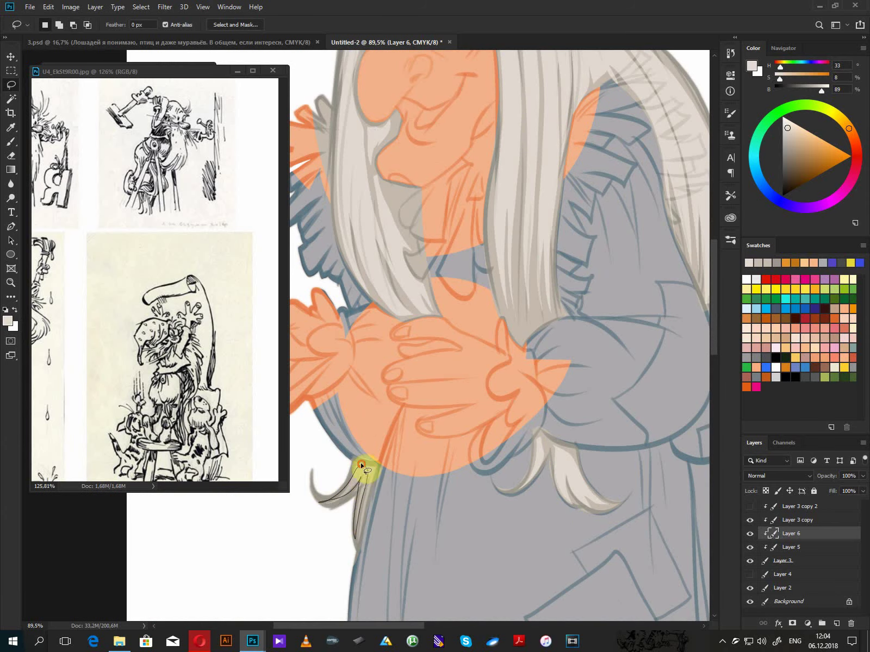
key(alt+BackSpace)
- Lasso spiky highlights across the near side and back hair and fill them with near-white (H 33, S 2, B 97)
drag(563, 281, 511, 485)
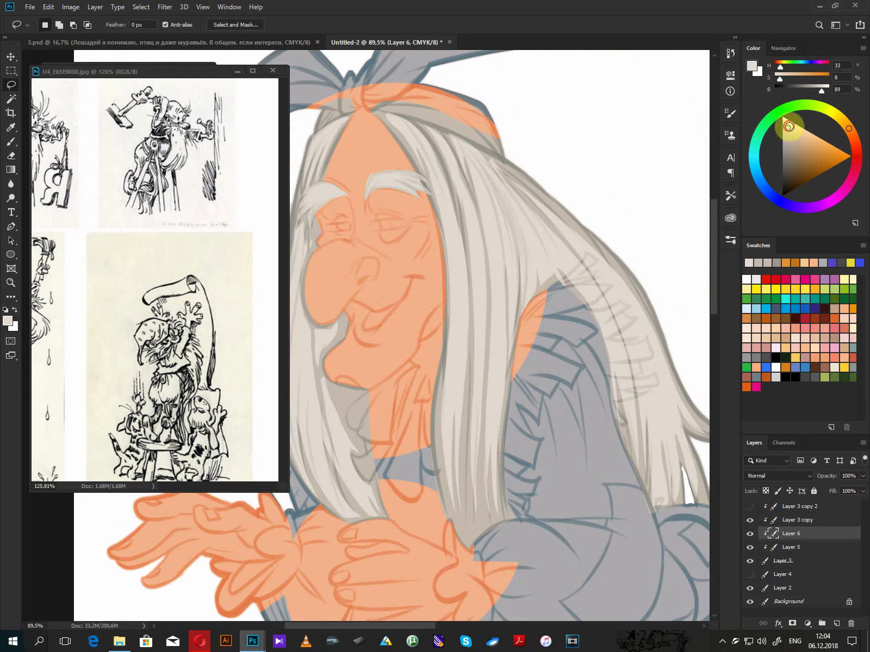
click(787, 125)
drag(443, 214, 458, 268)
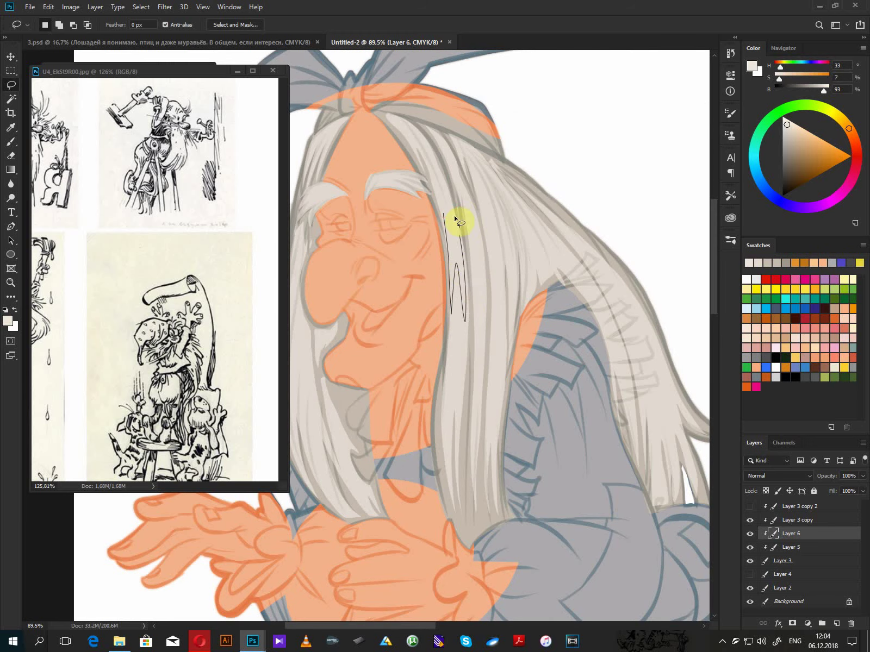
drag(455, 218, 480, 265)
mouse_move(474, 220)
mouse_down()
mouse_move(497, 304)
mouse_move(508, 278)
mouse_up()
drag(501, 203, 503, 202)
mouse_move(509, 199)
mouse_down()
mouse_move(536, 235)
mouse_move(572, 226)
mouse_move(521, 177)
mouse_move(508, 207)
mouse_move(561, 197)
mouse_move(557, 209)
mouse_move(531, 186)
mouse_up()
click(784, 119)
key(alt+BackSpace)
click(565, 202)
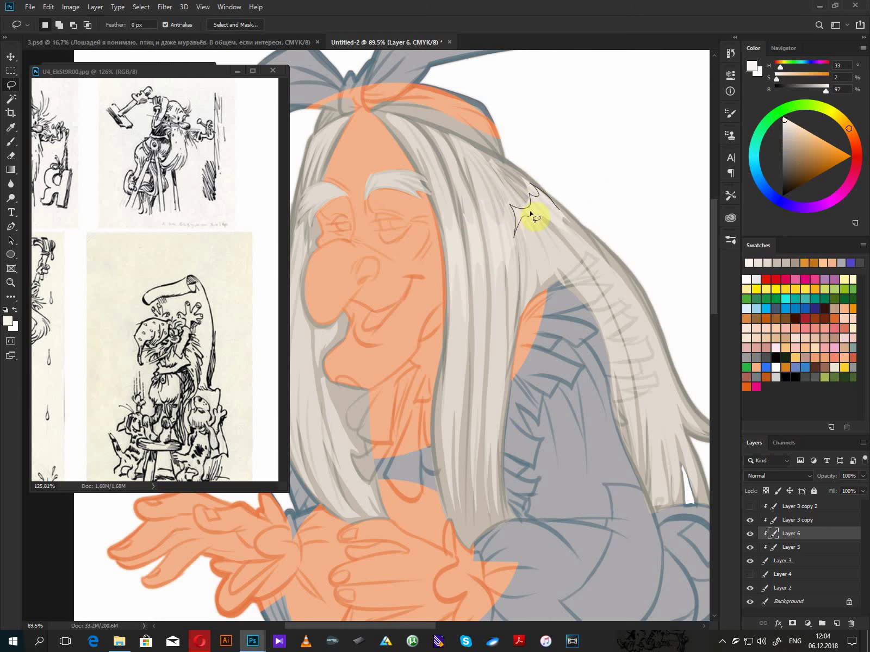
key(alt+BackSpace)
click(507, 221)
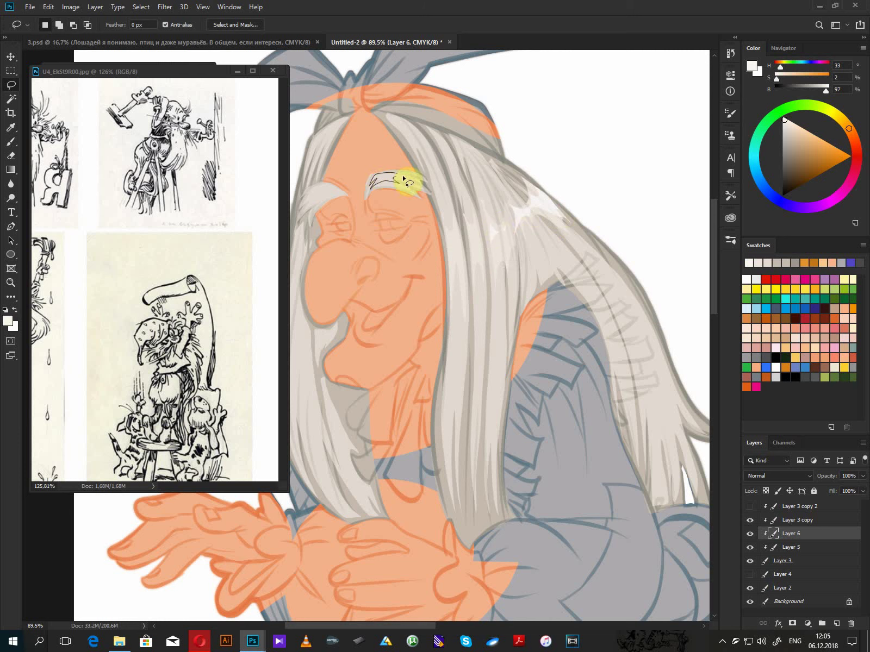
- Fill lassoed near-white highlights in both eyebrows and at the top of the hair beside the forehead
drag(404, 179, 405, 180)
mouse_move(334, 188)
mouse_down()
mouse_move(312, 206)
mouse_move(339, 184)
mouse_up()
key(alt+BackSpace)
mouse_move(334, 125)
mouse_down()
mouse_move(304, 173)
mouse_move(320, 144)
mouse_move(348, 126)
mouse_up()
key(alt+BackSpace)
mouse_move(416, 144)
mouse_down()
mouse_move(398, 126)
mouse_move(411, 145)
mouse_move(426, 142)
mouse_up()
drag(455, 344, 537, 279)
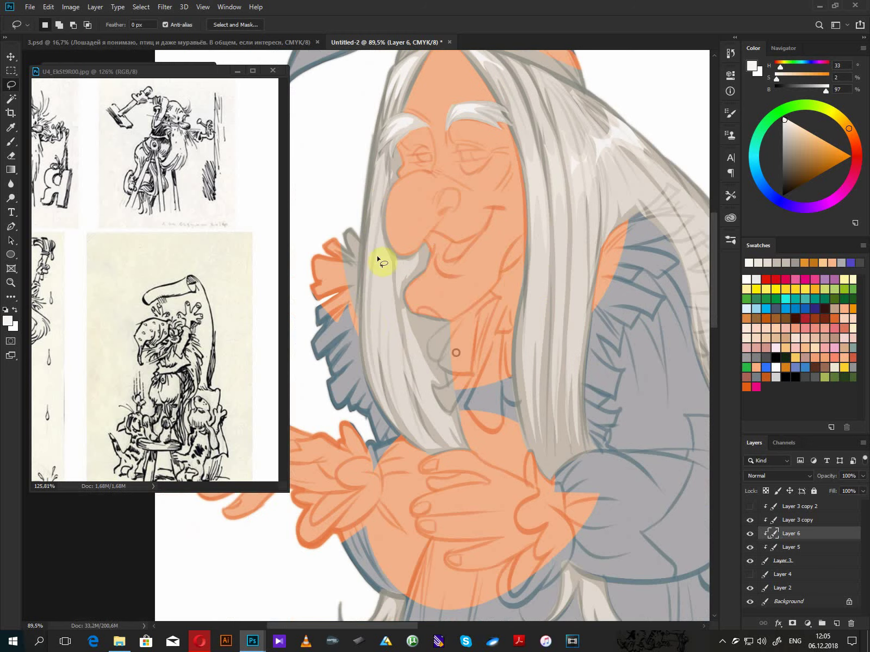
- Fill long lassoed near-white strands down the far side hair, from beside the nose to below the chin
mouse_move(376, 197)
mouse_down()
mouse_move(367, 320)
mouse_move(399, 423)
mouse_move(383, 318)
mouse_move(375, 184)
mouse_up()
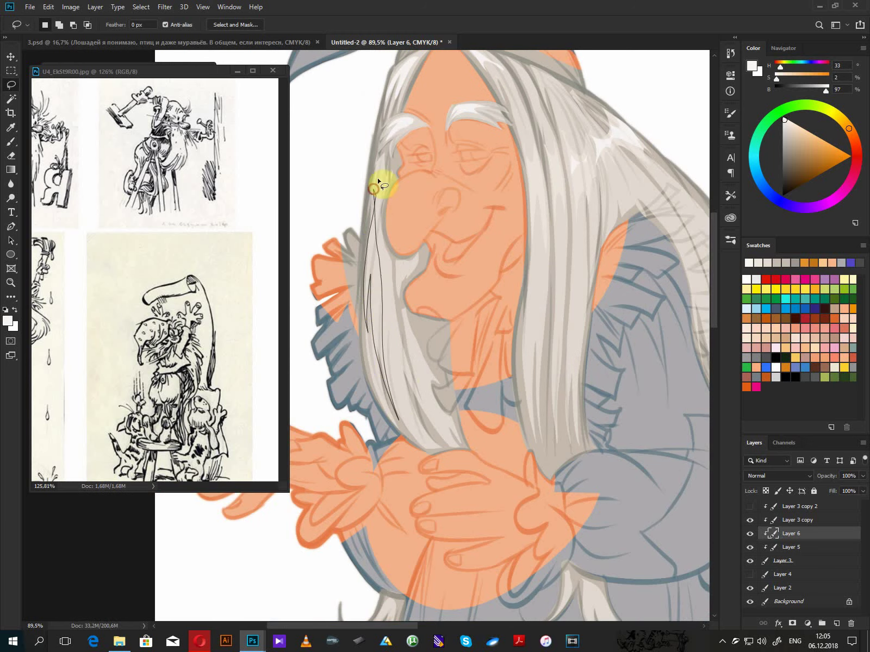
key(alt+BackSpace)
mouse_move(388, 278)
mouse_down()
mouse_move(403, 404)
mouse_move(389, 278)
mouse_up()
key(alt+BackSpace)
click(394, 270)
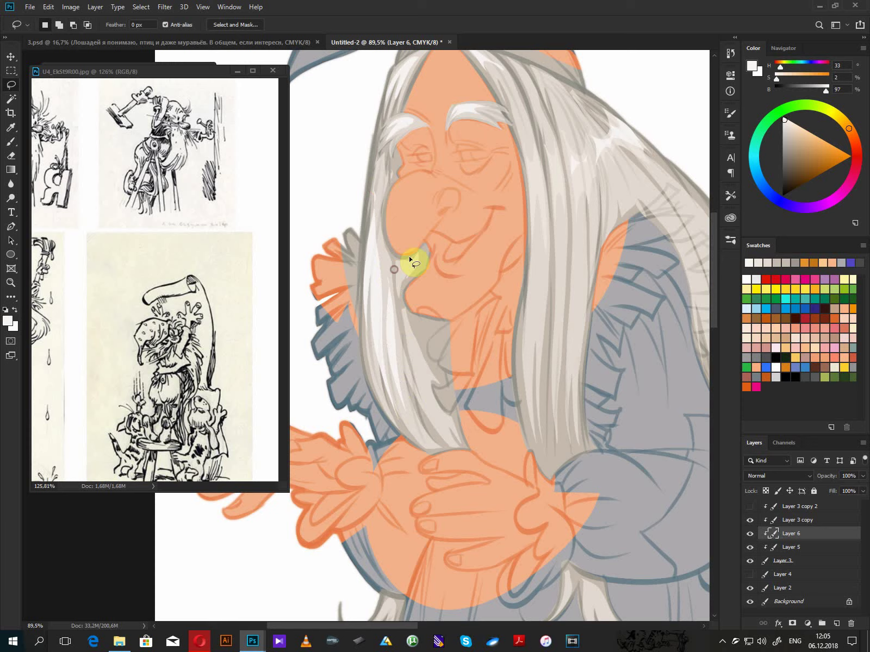
drag(606, 357, 546, 384)
mouse_move(466, 332)
mouse_down()
mouse_move(480, 474)
mouse_move(487, 469)
mouse_move(479, 247)
mouse_up()
key(alt+BackSpace)
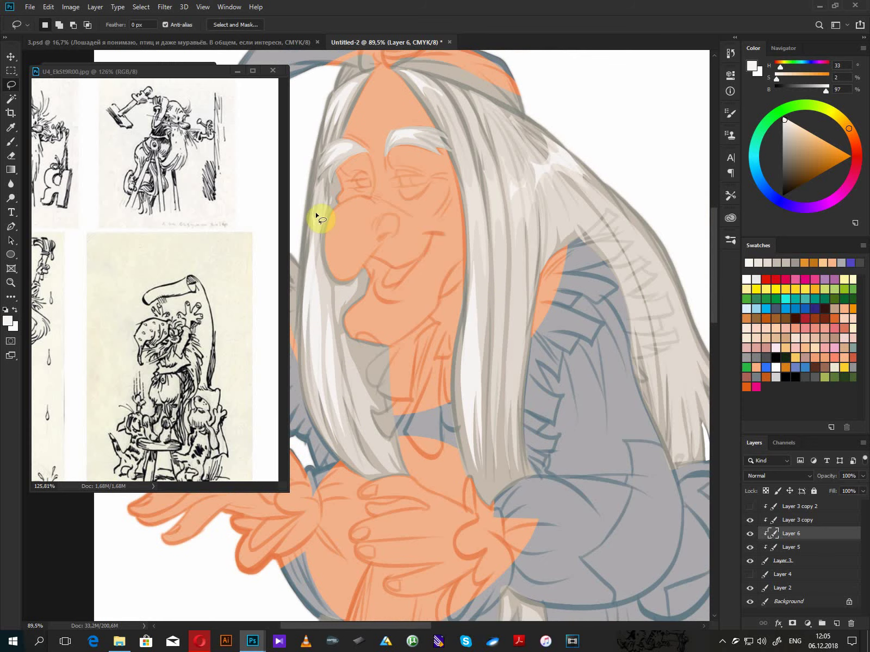
click(318, 198)
- Lasso a long tapering highlight down the outer edge of the back hair and fill it with near-white
drag(525, 560, 481, 398)
drag(655, 271, 509, 419)
drag(459, 234, 482, 295)
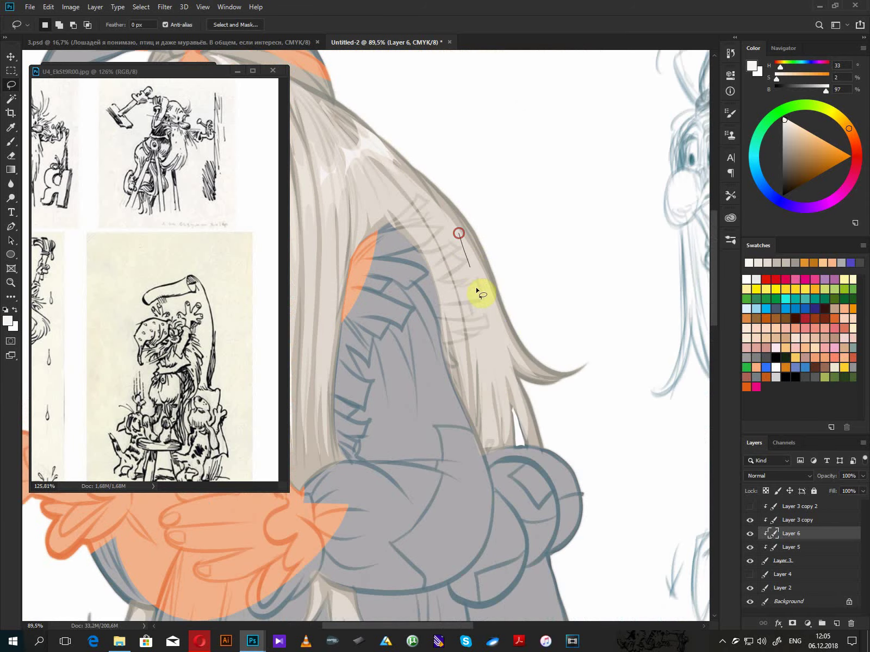
mouse_move(509, 384)
mouse_down()
mouse_move(530, 432)
mouse_move(497, 314)
mouse_move(530, 369)
mouse_move(452, 206)
mouse_up()
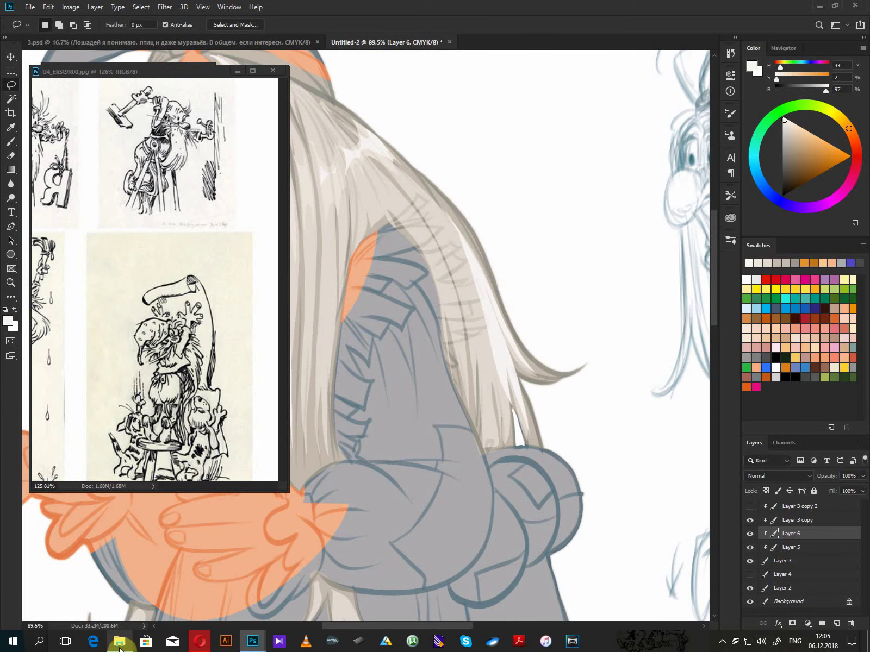
- Switch to File Explorer, open the Sorvancy folder, and examine Sorv03 and Sorv02 in an enlarged preview as colouring references
click(119, 643)
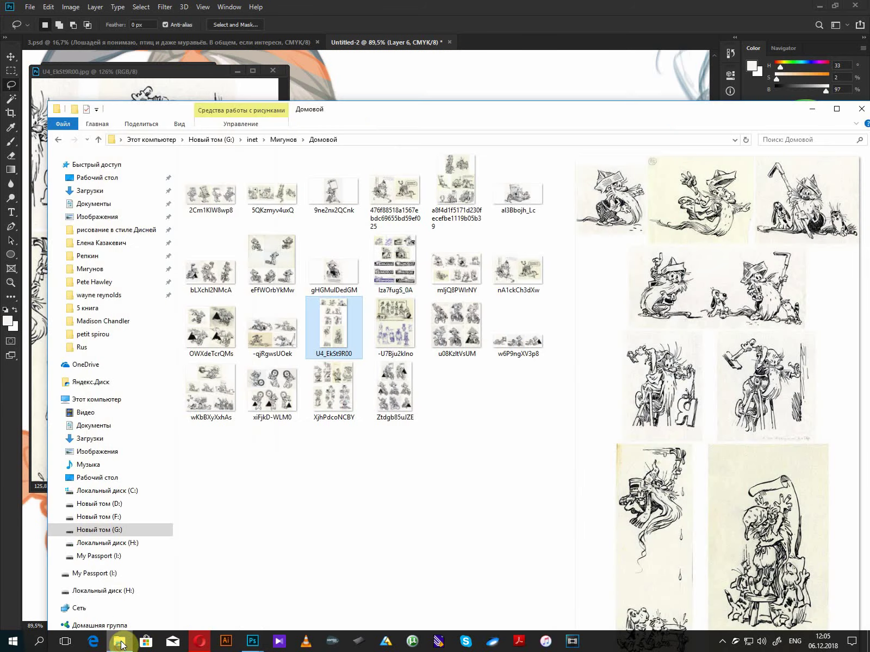
click(302, 141)
click(286, 140)
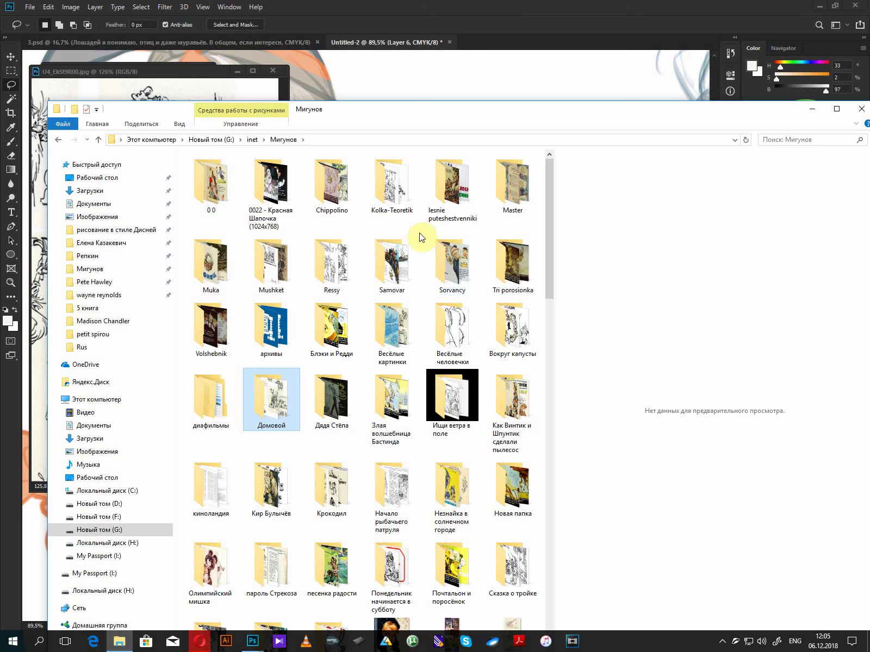
double_click(454, 267)
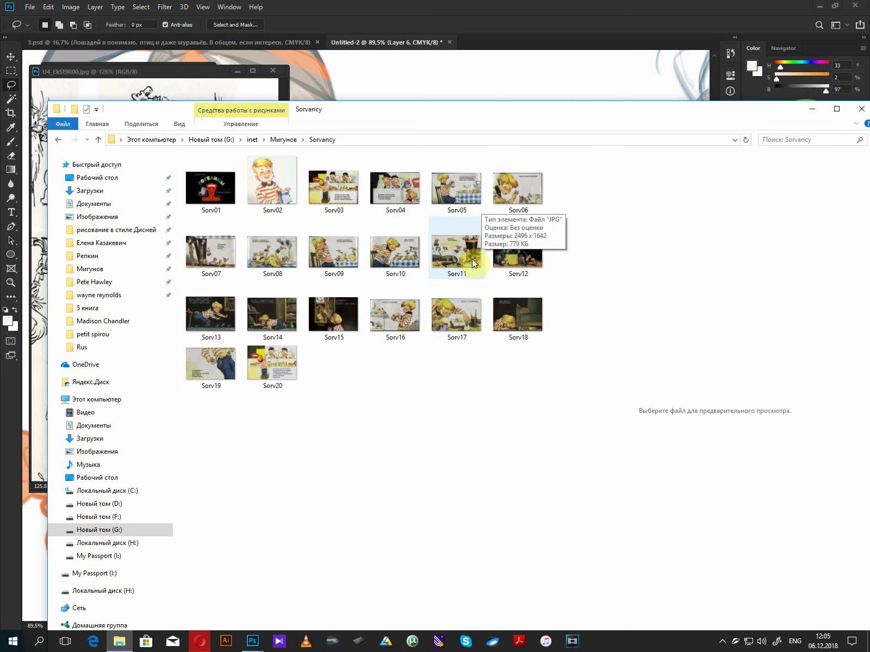
click(332, 193)
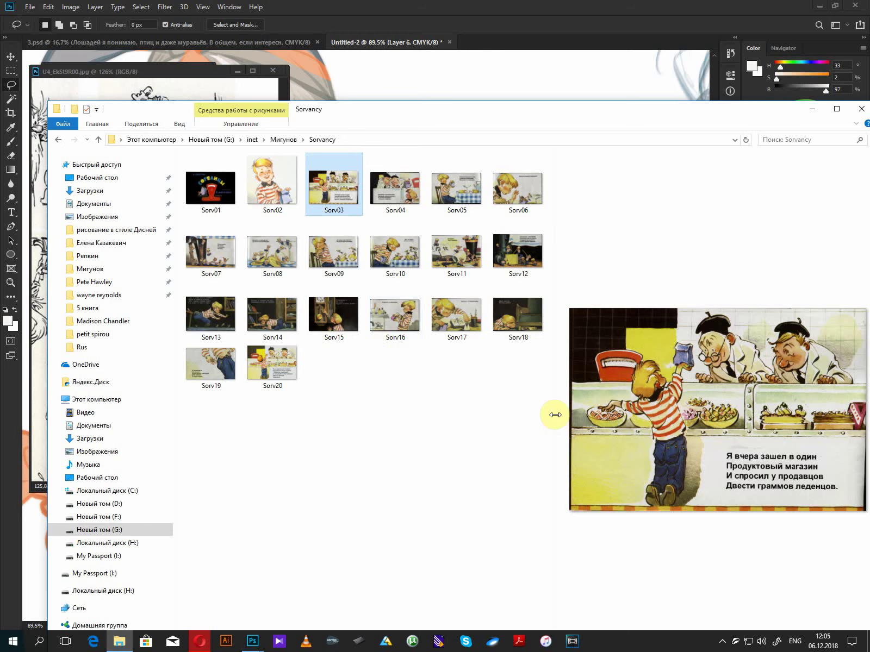
drag(555, 415, 374, 428)
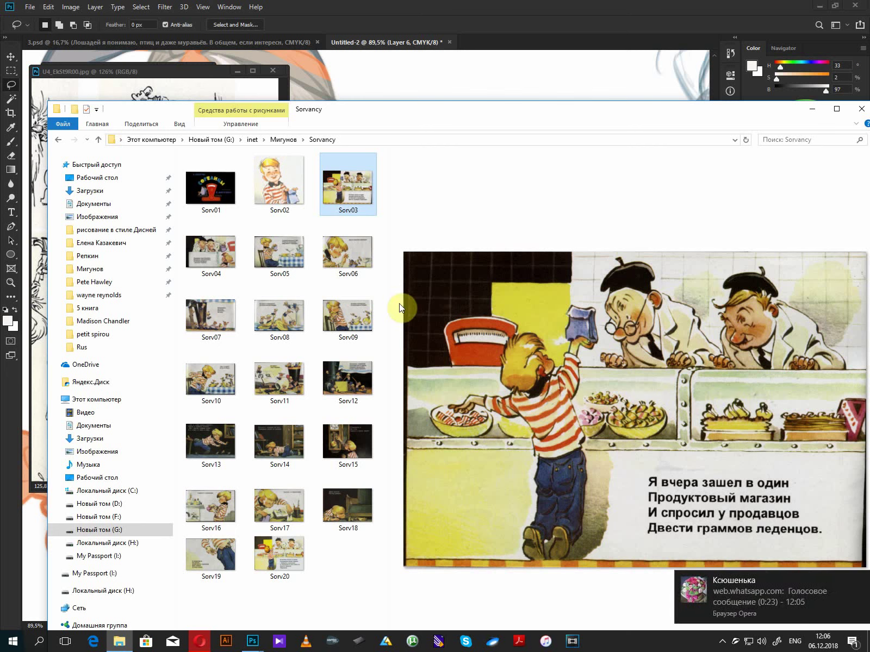
click(281, 189)
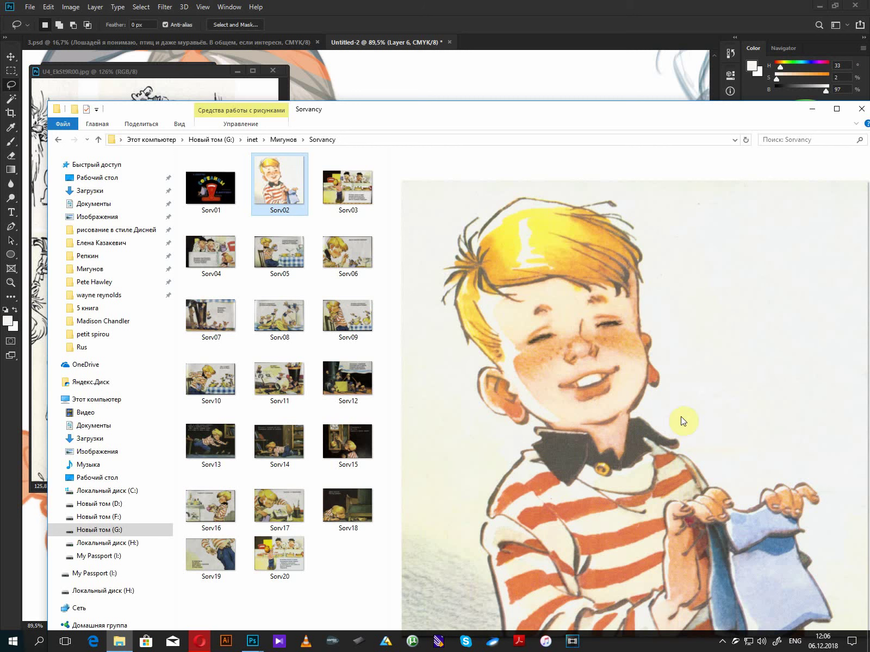
click(648, 120)
drag(619, 119, 604, 41)
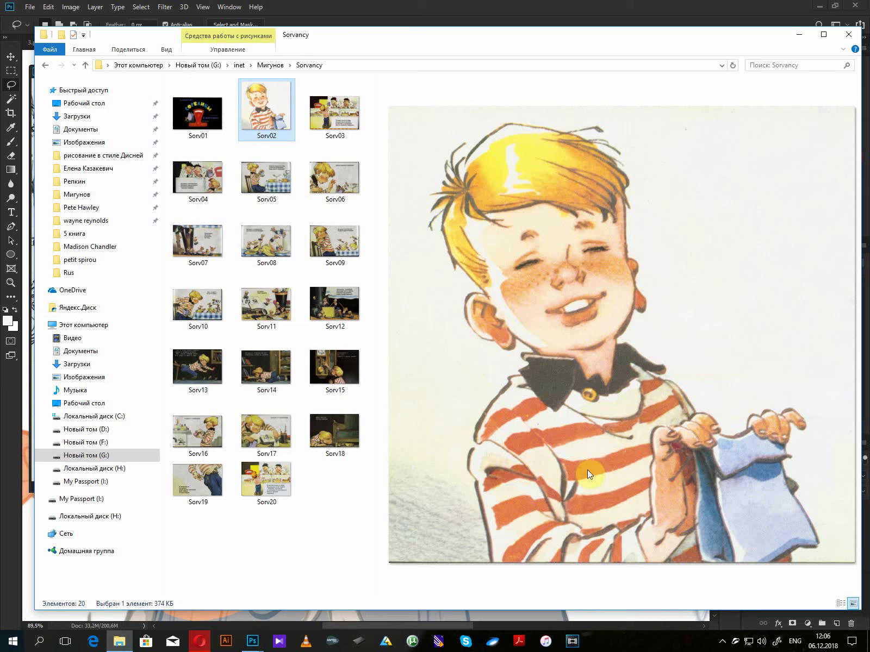
- Minimise the open windows, check the recording status in BB FlashBack Recorder, and return to the Untitled-2 drawing in Photoshop
click(722, 645)
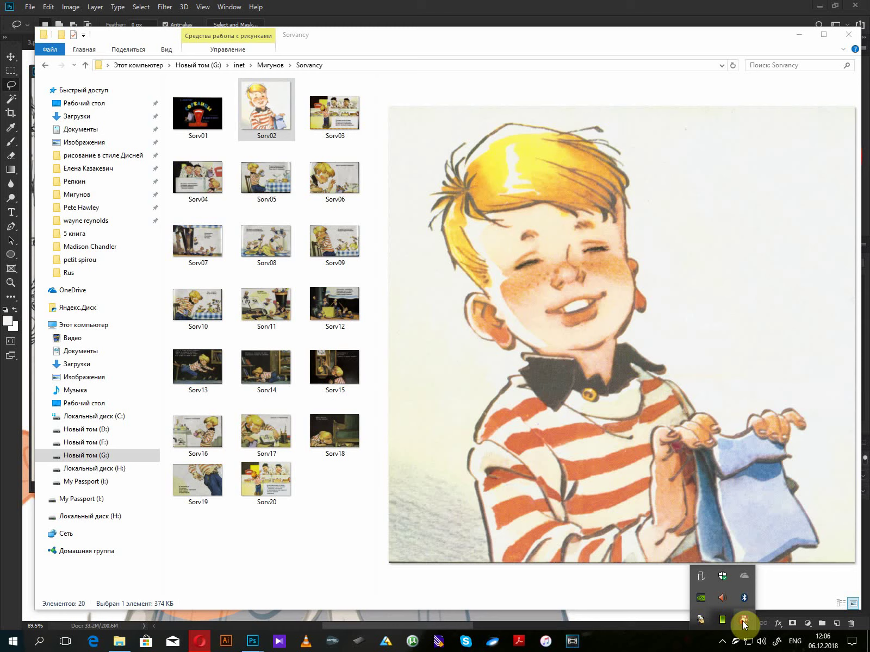
right_click(743, 623)
click(773, 469)
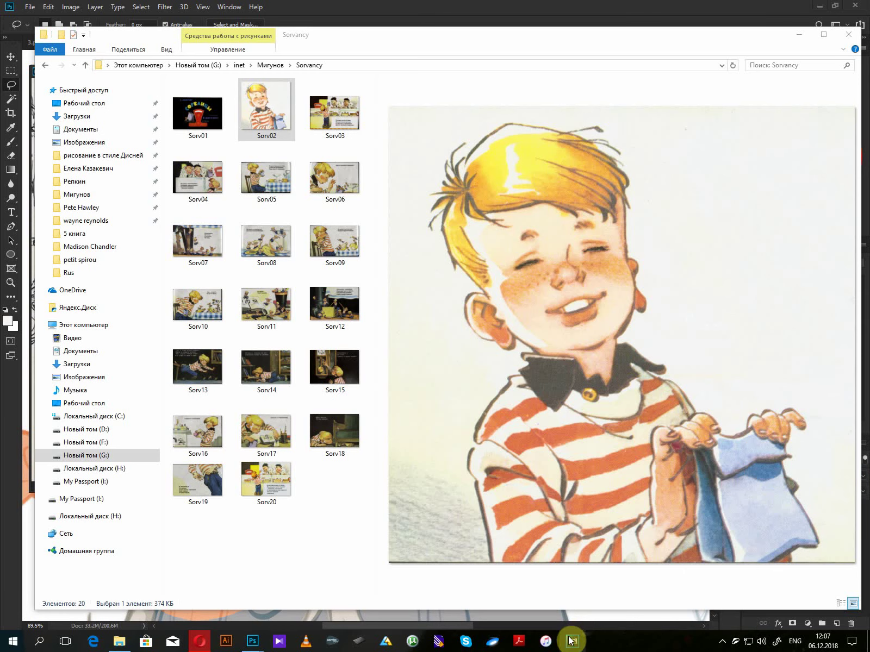
click(799, 35)
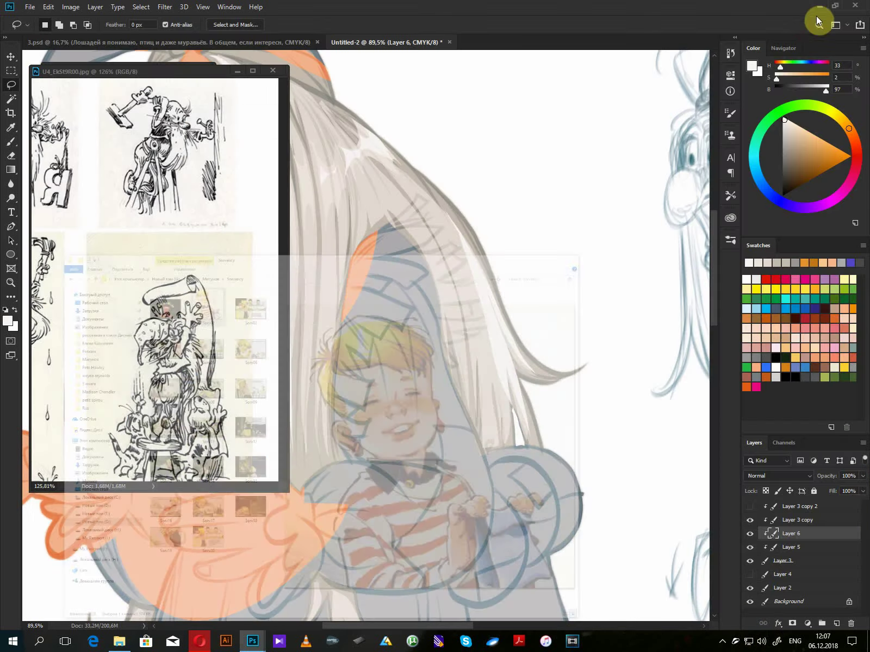
click(818, 7)
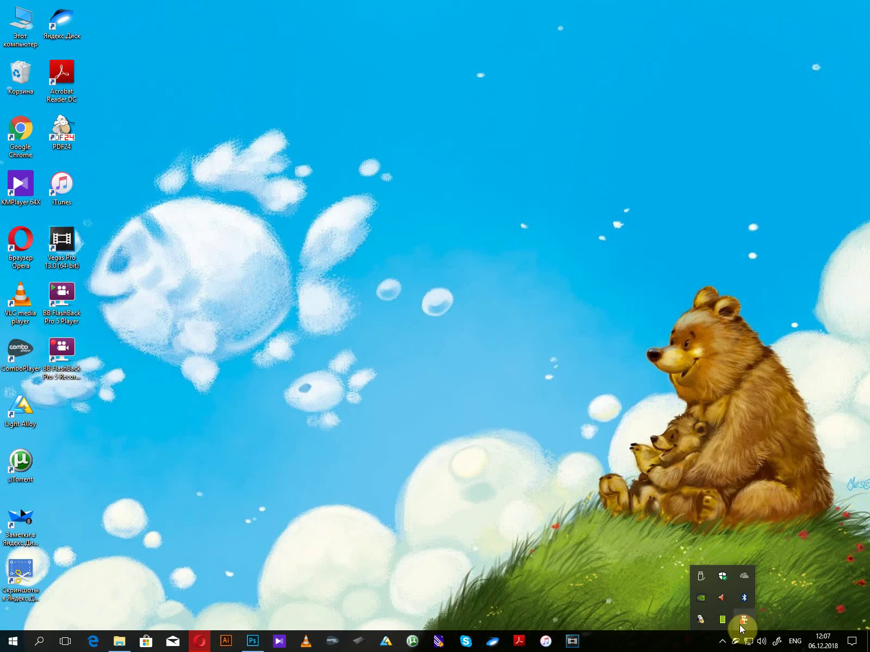
click(743, 619)
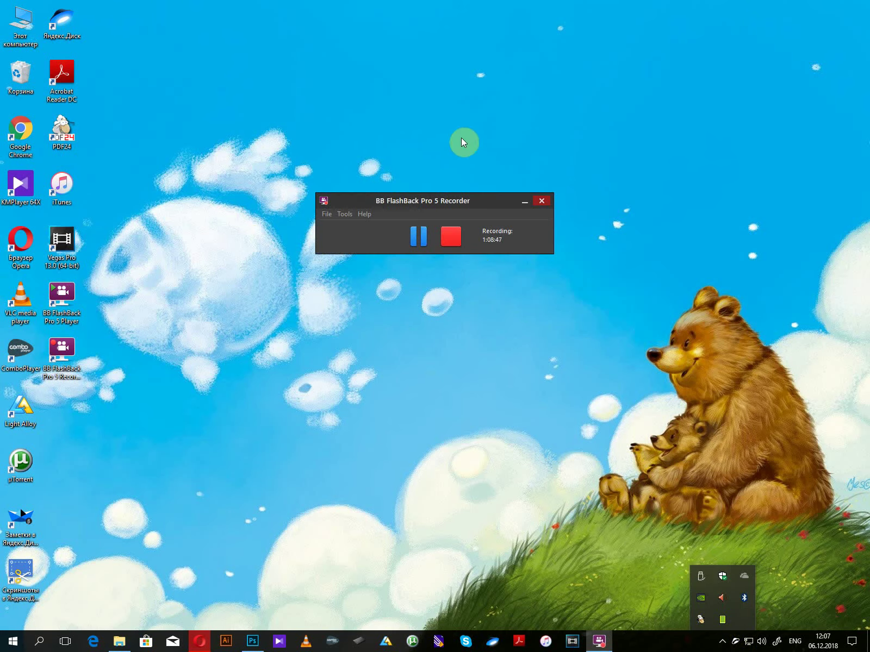
click(525, 204)
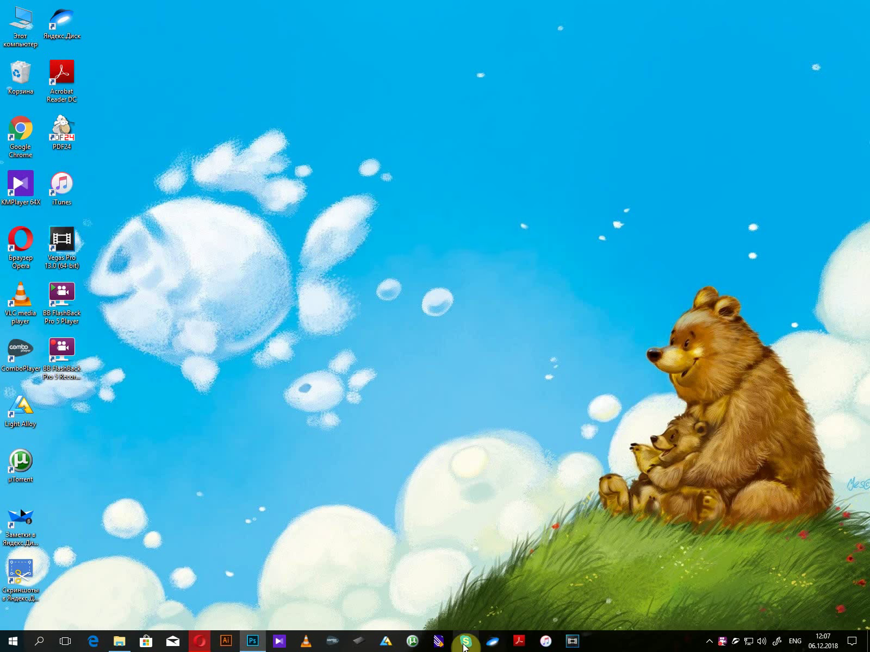
click(254, 645)
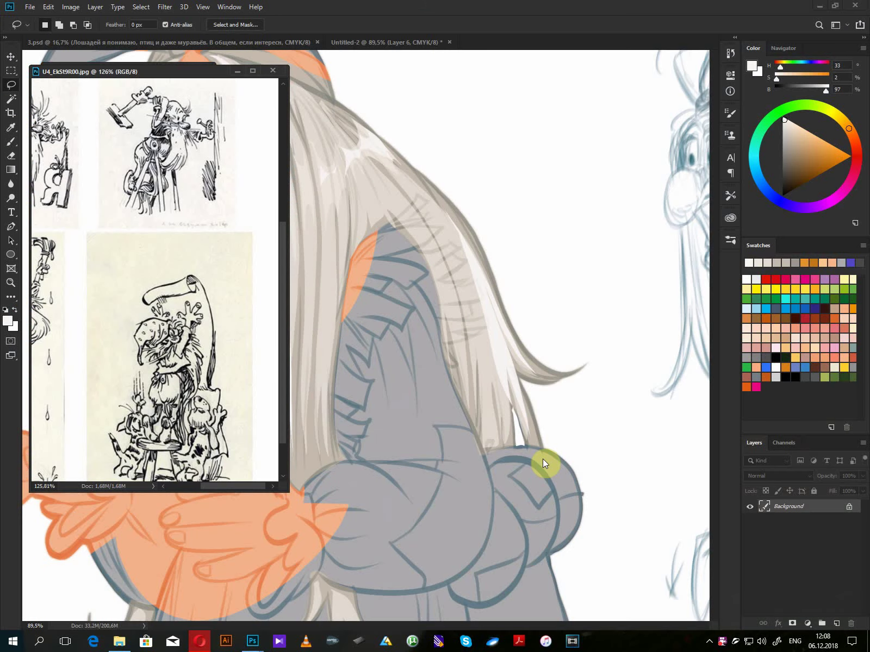
click(353, 216)
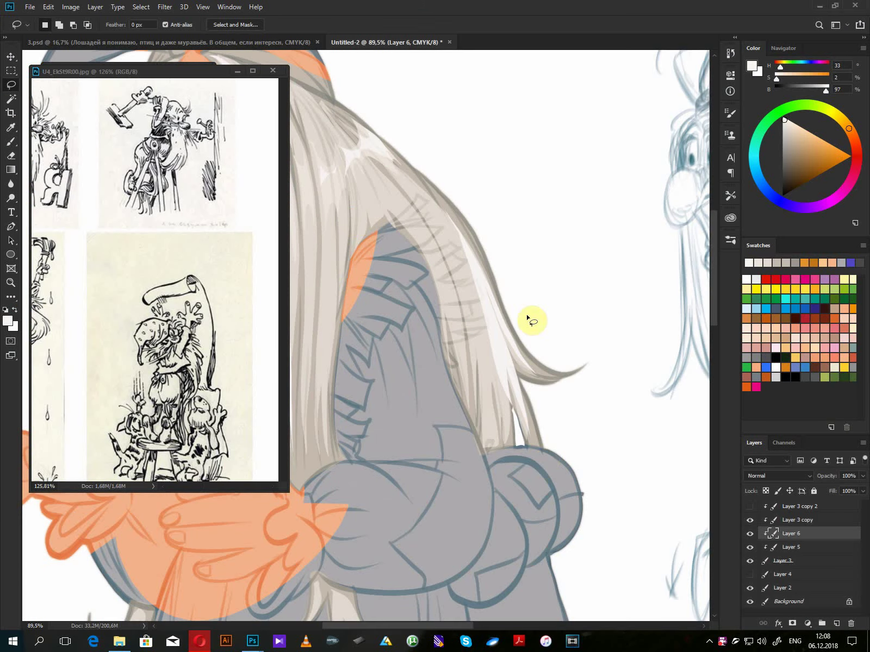
- Lasso a jagged highlight across the near side hair at eye level, fill it with near-white and deselect
drag(331, 410, 520, 437)
drag(406, 353, 480, 393)
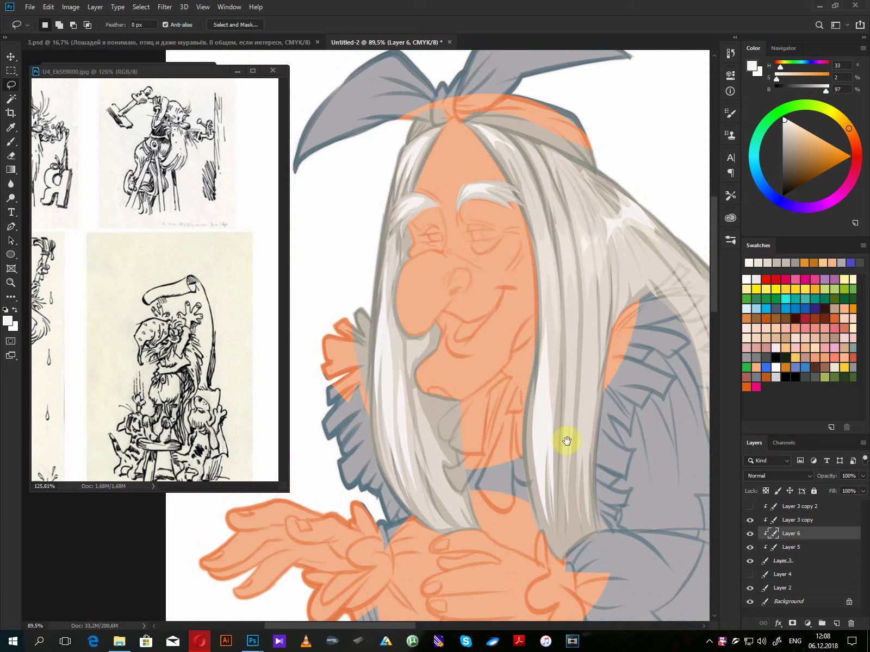
drag(566, 440, 581, 330)
scroll(581, 330, down, 2)
scroll(581, 330, down, 2)
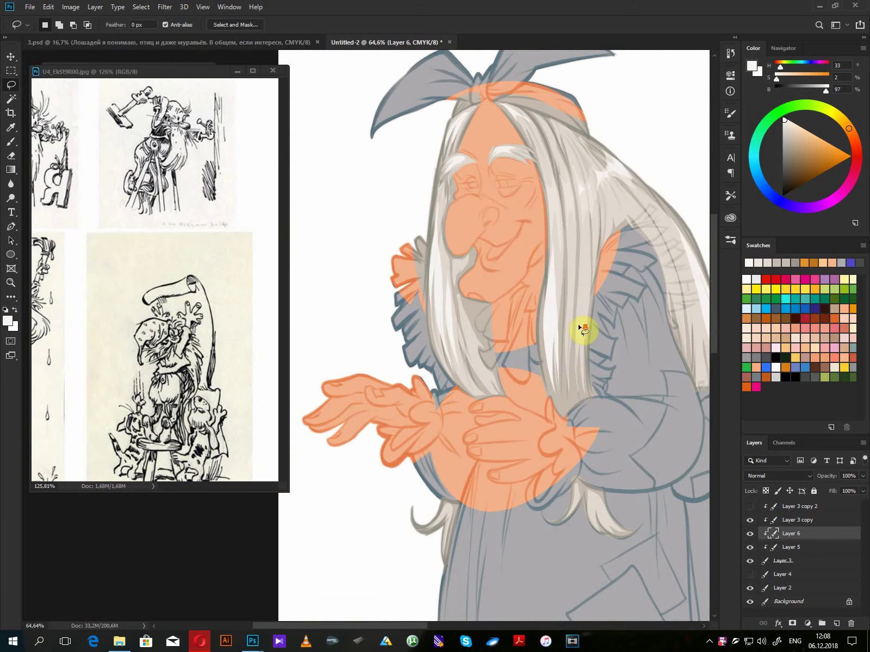
scroll(579, 214, up, 2)
scroll(540, 272, up, 2)
mouse_move(538, 280)
mouse_down()
mouse_move(515, 312)
mouse_move(536, 302)
mouse_move(536, 271)
mouse_up()
key(alt+BackSpace)
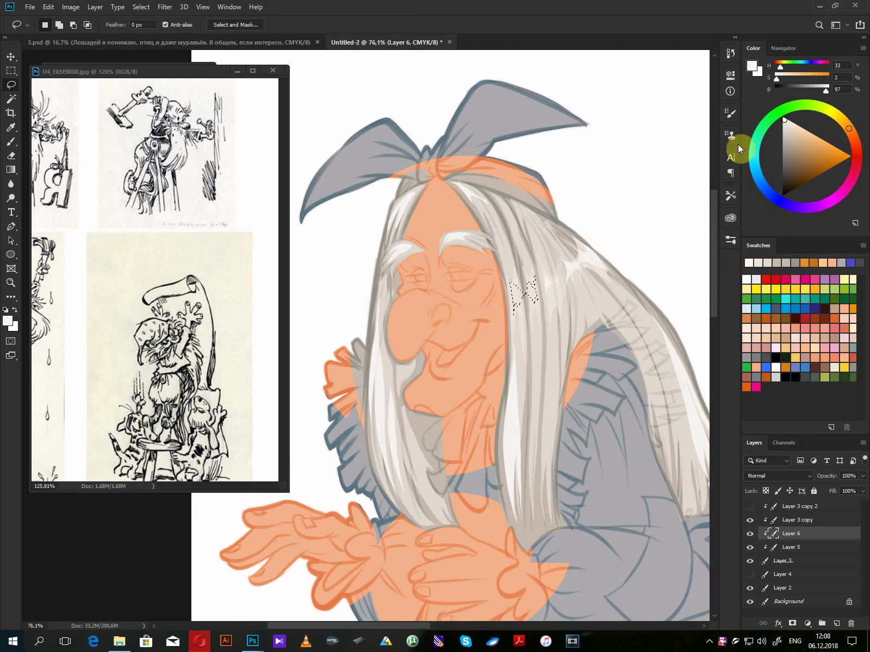
key(ctrl+d)
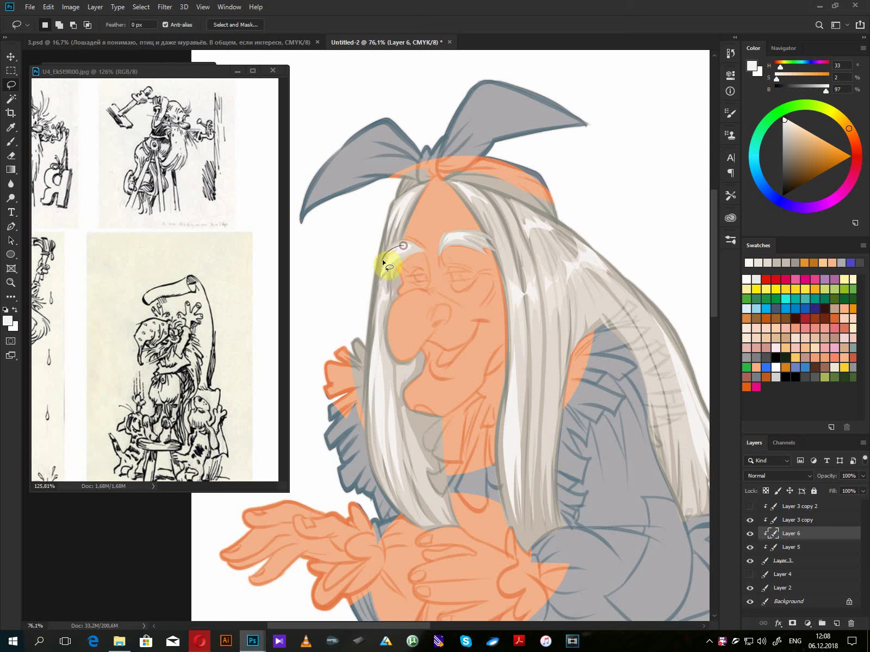
- Strengthen the near-white in both eyebrows and add lassoed highlights to the hair just below the headband
drag(422, 249, 423, 250)
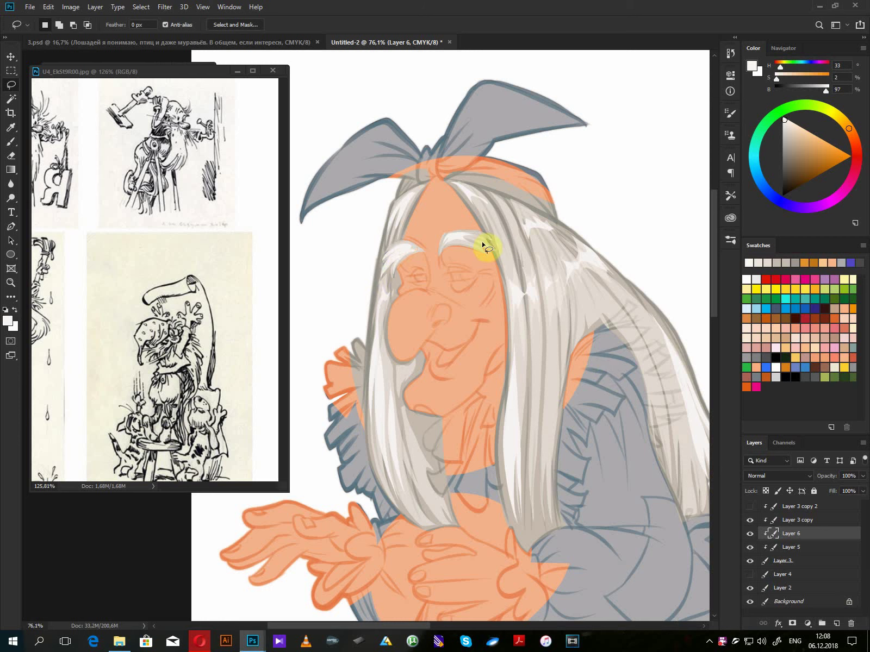
mouse_move(488, 244)
mouse_down()
mouse_move(451, 242)
mouse_move(485, 248)
mouse_up()
key(alt+BackSpace)
key(alt+BackSpace)
mouse_move(413, 193)
mouse_down()
mouse_move(404, 197)
mouse_move(482, 191)
mouse_up()
key(alt+BackSpace)
key(alt+BackSpace)
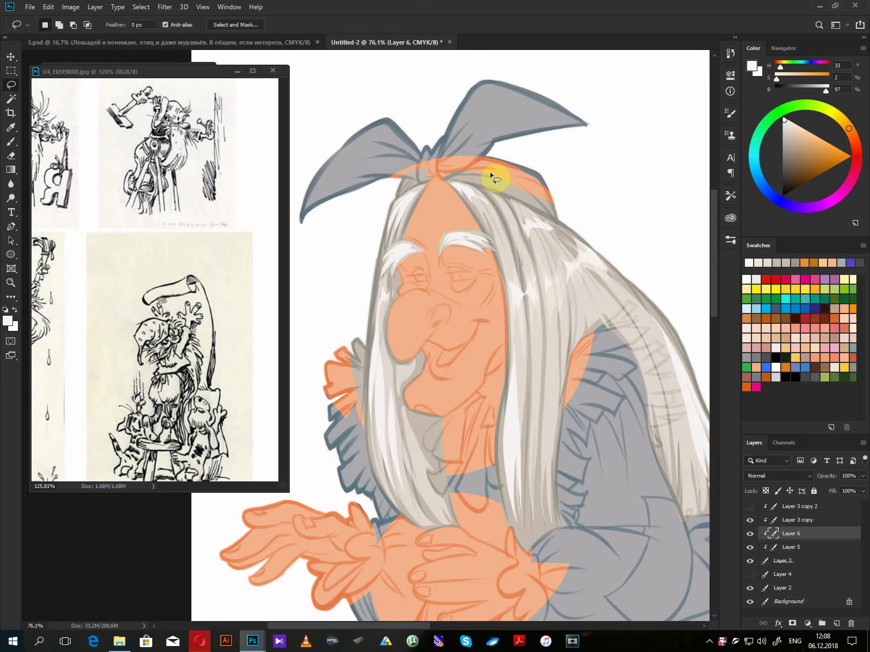
- Add a thin lassoed near-white strand down the lower near side hair and deselect it
scroll(491, 176, down, 5)
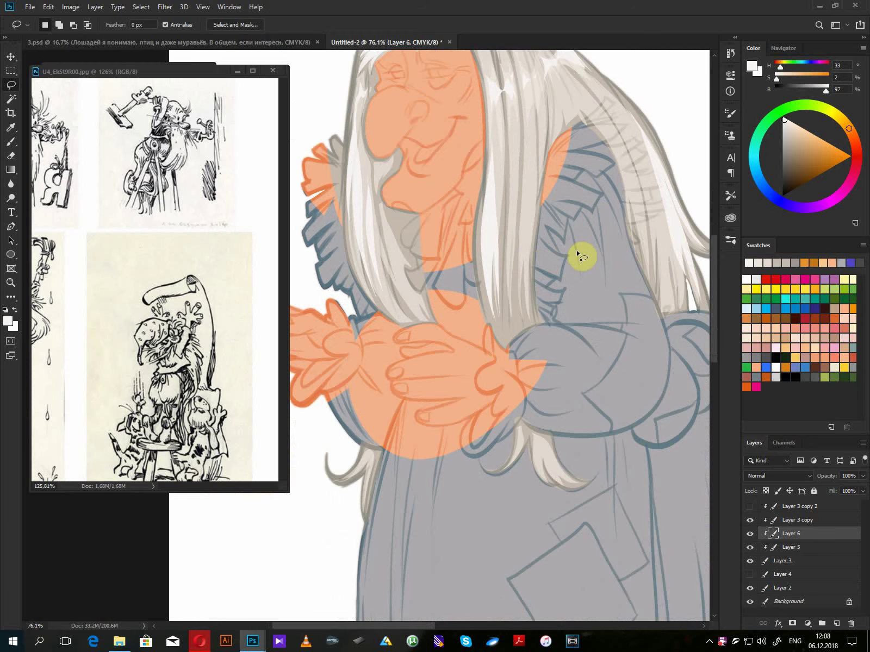
scroll(522, 304, up, 3)
scroll(521, 304, right, 2)
mouse_move(421, 275)
mouse_down()
mouse_move(420, 379)
mouse_move(421, 277)
mouse_up()
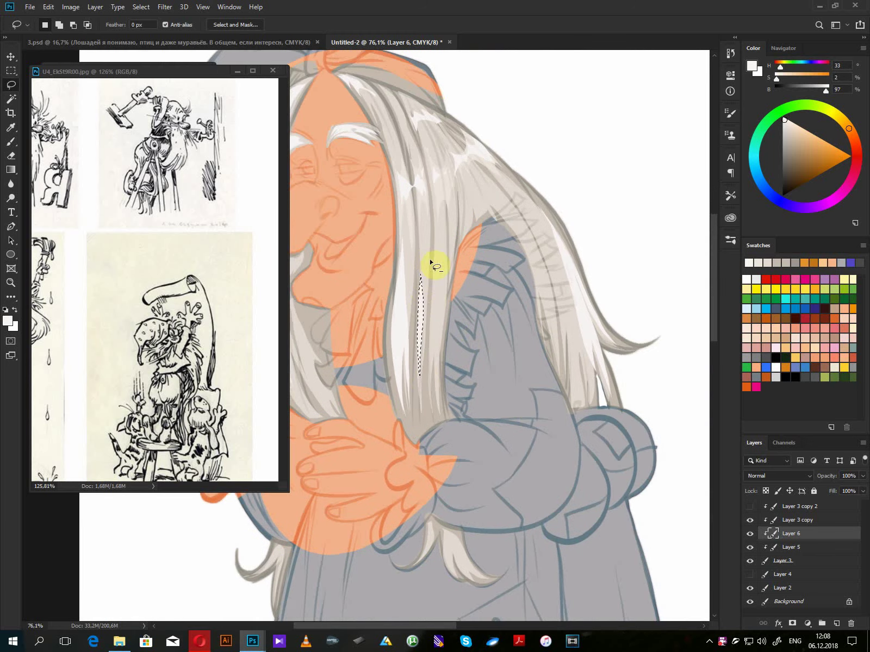
click(431, 261)
drag(442, 333, 502, 366)
scroll(503, 368, up, 1)
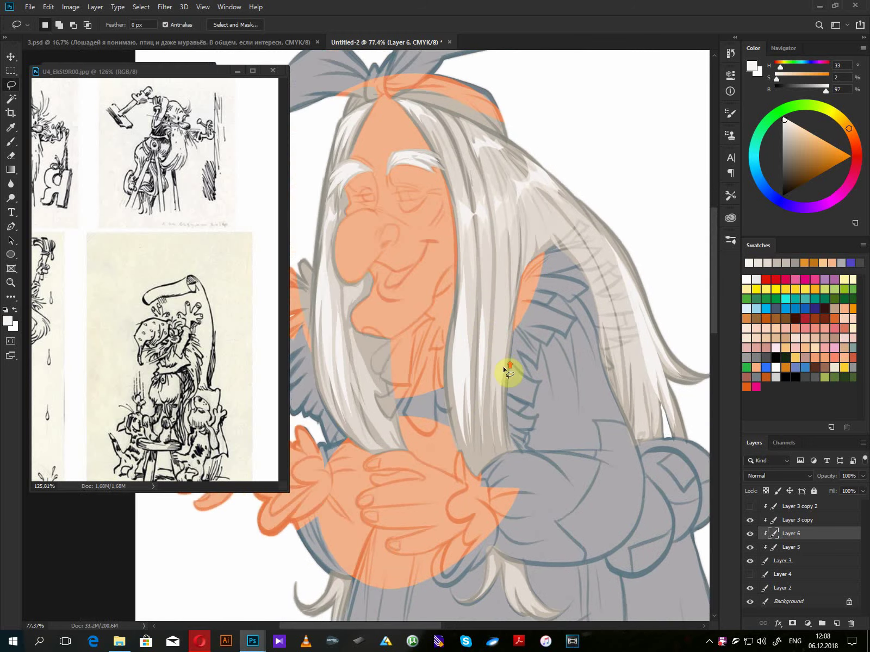
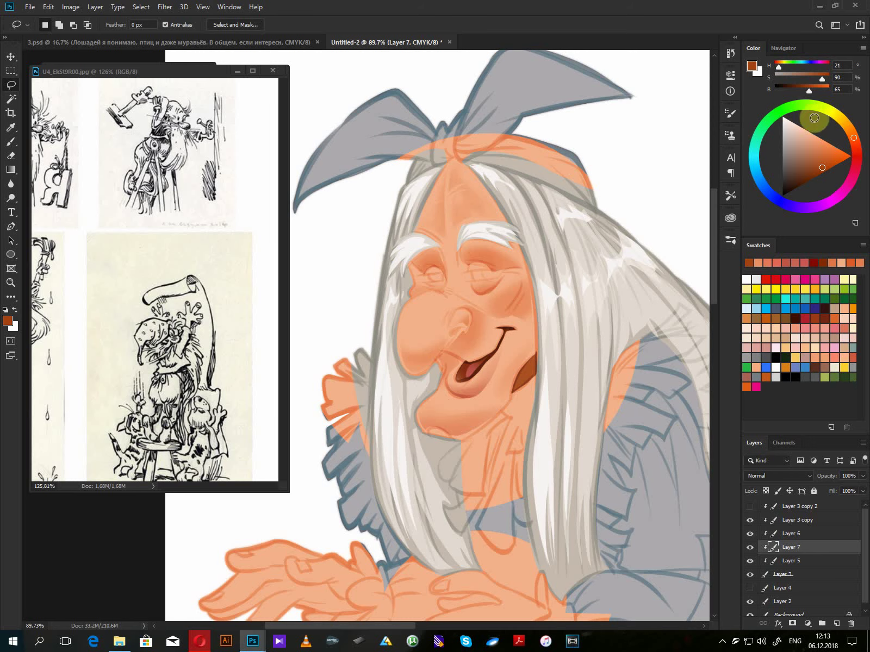
- Lasso highlight areas along the nose bridge and upper nose on Layer 7, and ready the Brush with pale peach (H 21, S 26, B 98)
click(802, 130)
scroll(429, 302, up, 1)
mouse_move(429, 303)
mouse_down()
mouse_move(400, 315)
mouse_move(399, 353)
mouse_move(408, 330)
mouse_move(453, 308)
mouse_move(434, 295)
mouse_move(449, 276)
mouse_move(449, 287)
mouse_move(460, 285)
mouse_move(443, 246)
mouse_move(451, 277)
mouse_move(400, 331)
mouse_up()
key(b)
click(799, 129)
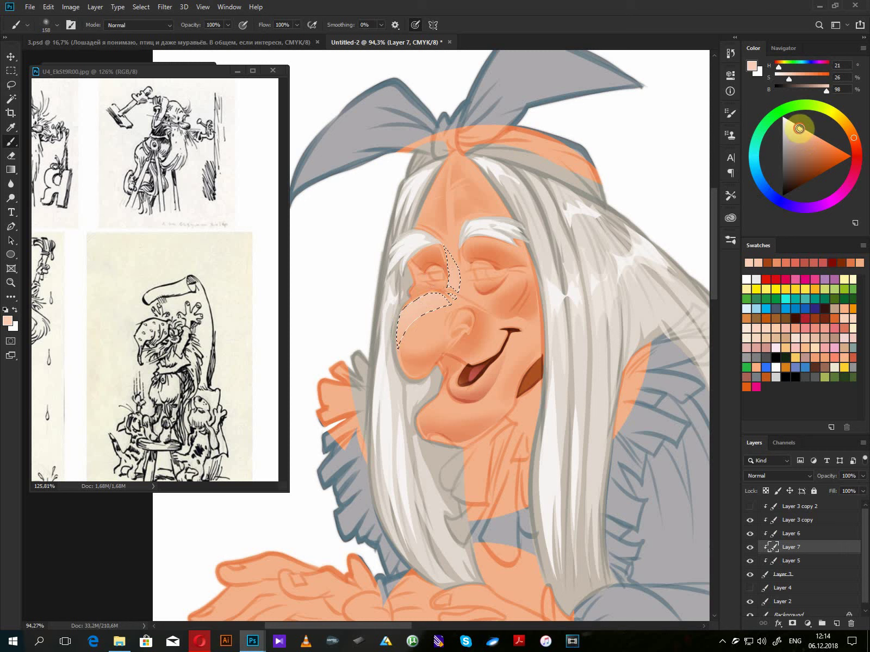
- Brush a light peach highlight (H 21, S 22, B 98) into the selected nose bridge and upper nose, then deselect
click(797, 127)
drag(446, 273, 407, 317)
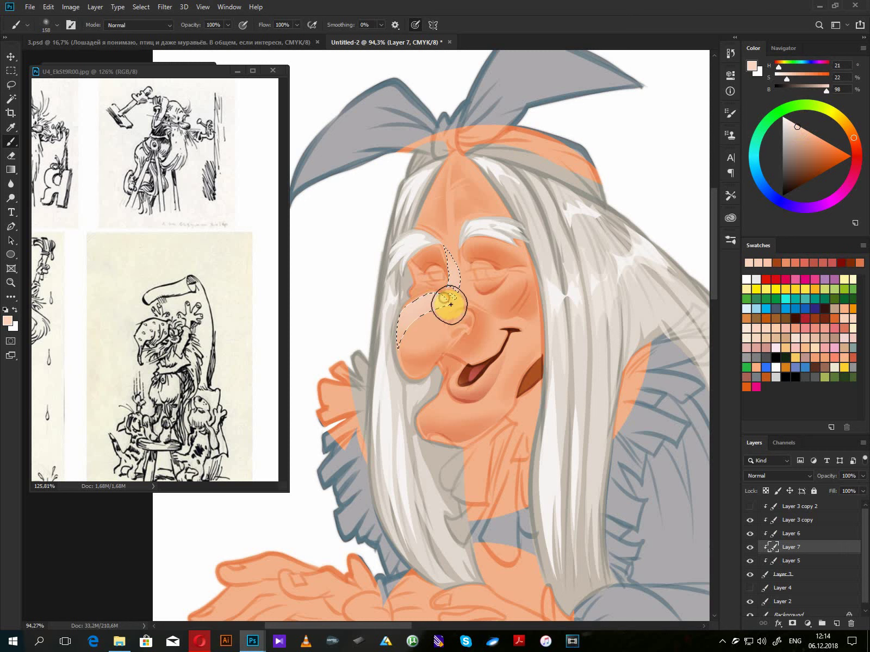
key(l)
click(461, 313)
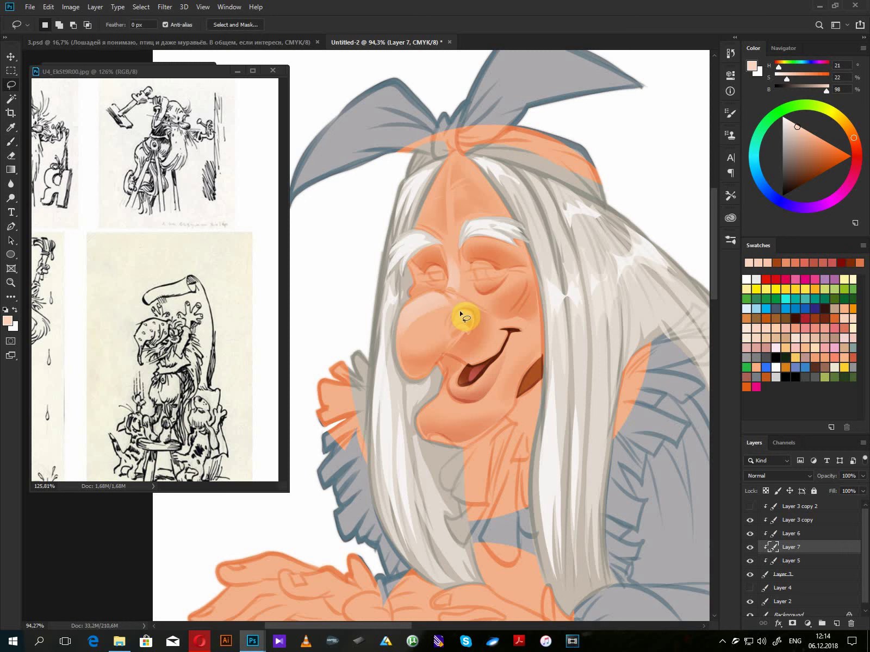
click(456, 316)
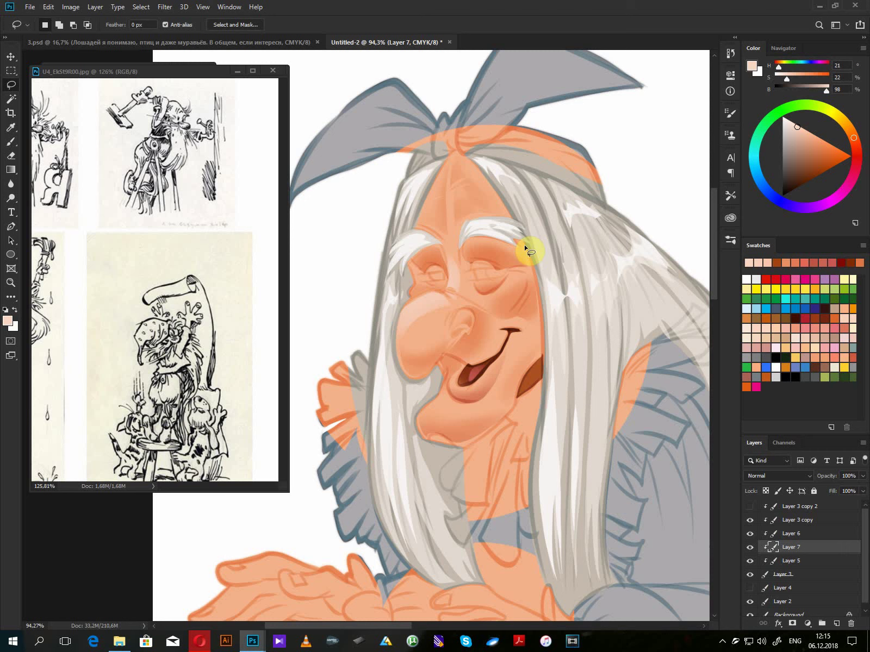
drag(525, 249, 402, 548)
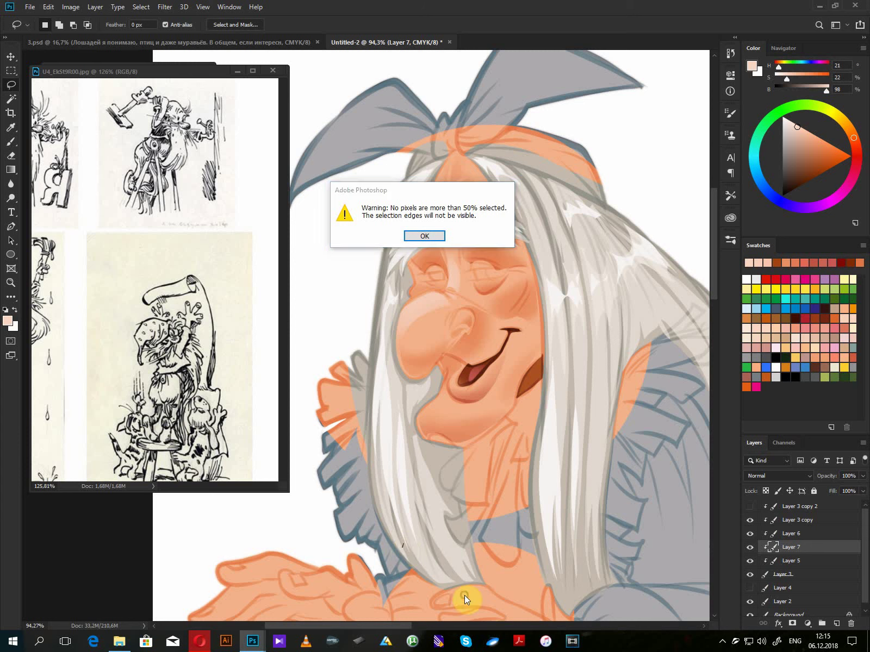
click(425, 236)
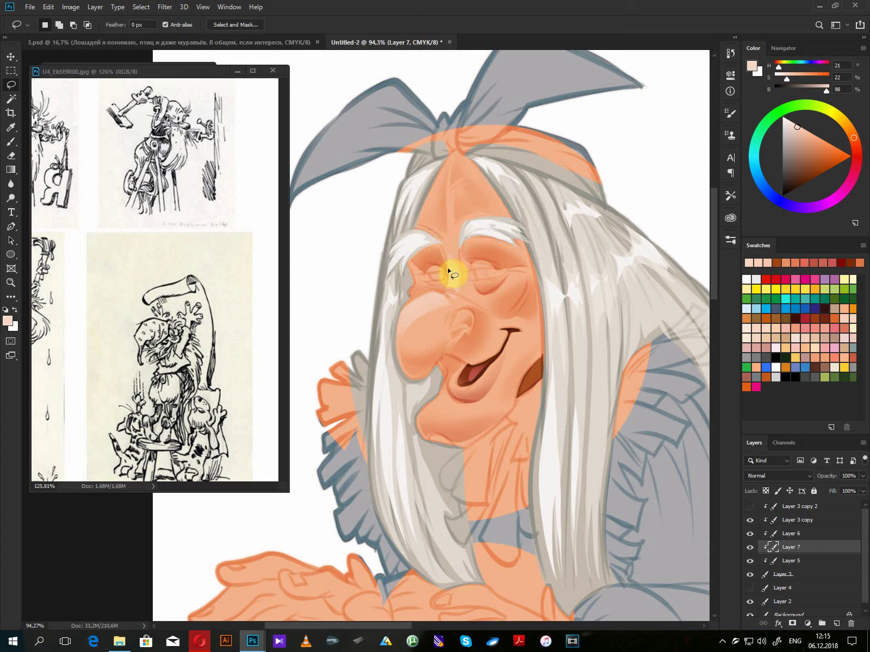
- Lasso thin shapes around the nose bridge and top of the nose and brush in pale highlights (H 21, S 12, B 100)
mouse_move(409, 265)
mouse_down()
mouse_move(412, 294)
mouse_move(428, 286)
mouse_move(411, 267)
mouse_move(446, 290)
mouse_move(455, 288)
mouse_move(450, 267)
mouse_move(451, 294)
mouse_move(415, 302)
mouse_move(405, 318)
mouse_move(437, 295)
mouse_up()
drag(798, 130, 779, 116)
key(b)
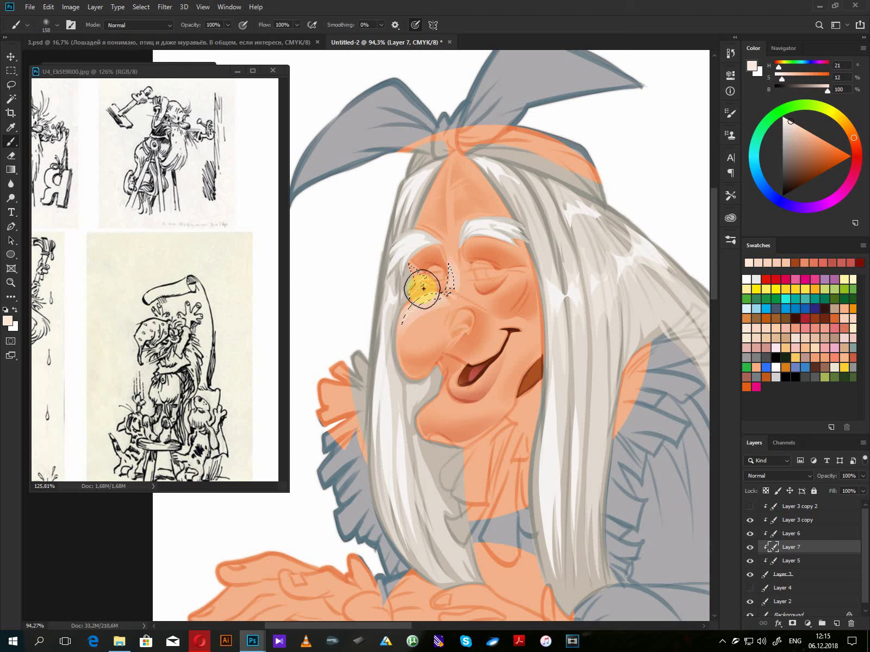
drag(402, 331, 450, 291)
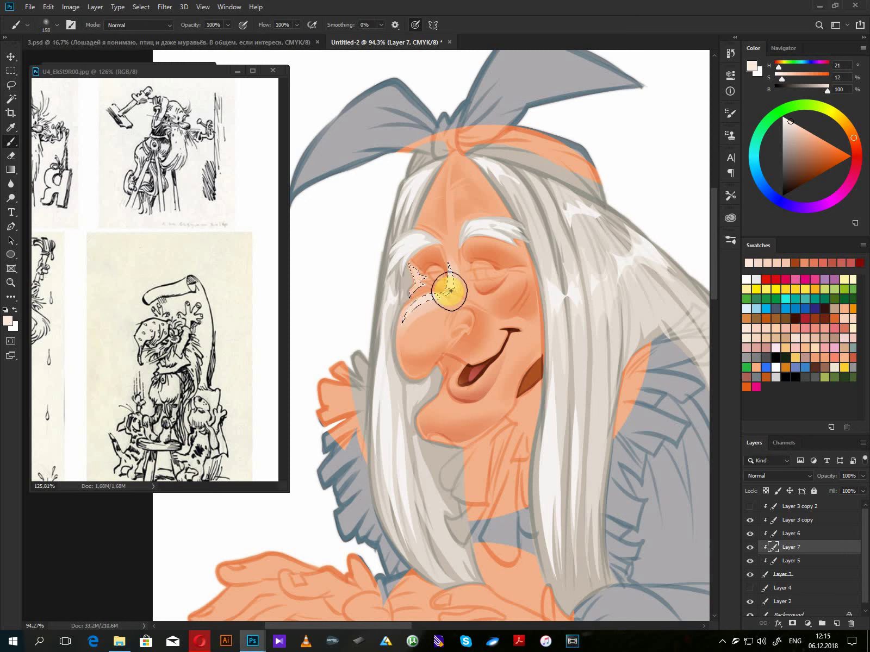
key(l)
click(442, 314)
- Lasso highlight shapes on the eye-corner wrinkles, eyelids and forehead and brush them with the same pale peach
mouse_move(518, 246)
mouse_down()
mouse_move(525, 265)
mouse_move(512, 269)
mouse_move(521, 270)
mouse_move(496, 293)
mouse_move(522, 281)
mouse_move(521, 299)
mouse_move(529, 269)
mouse_move(518, 247)
mouse_move(487, 285)
mouse_move(497, 280)
mouse_move(479, 283)
mouse_move(480, 292)
mouse_move(500, 279)
mouse_move(483, 267)
mouse_up()
drag(429, 272, 431, 270)
mouse_move(430, 201)
mouse_down()
mouse_move(417, 231)
mouse_move(433, 231)
mouse_move(427, 217)
mouse_move(449, 239)
mouse_move(459, 224)
mouse_move(452, 174)
mouse_up()
key(b)
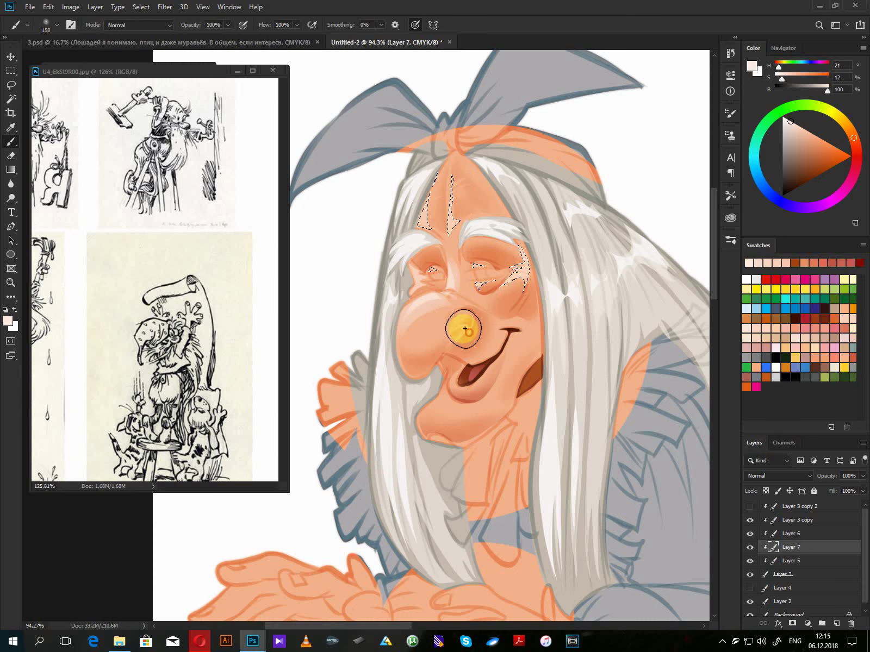
key(l)
key(ctrl+d)
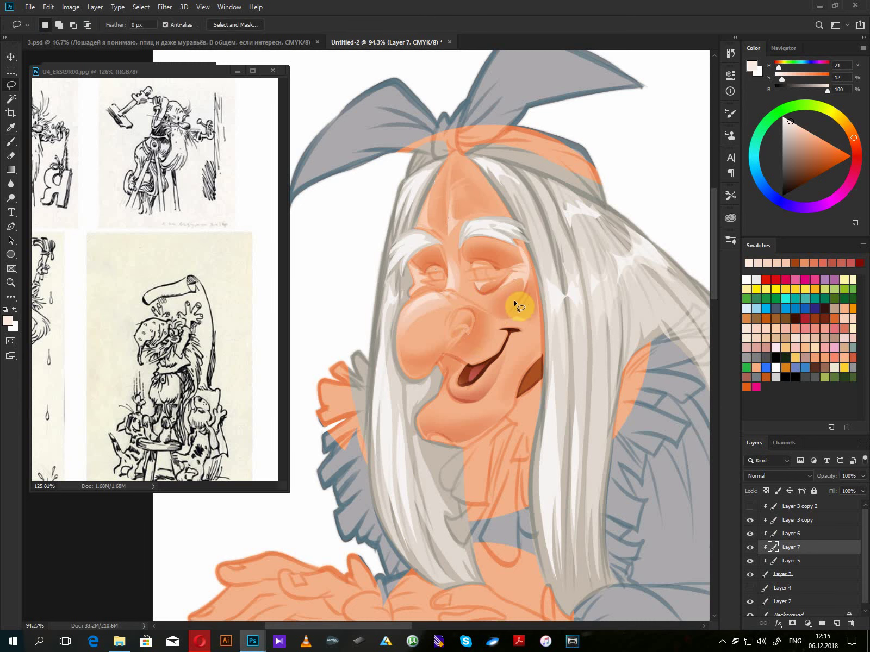
- Lasso strips along the nostril, the nose's lower edge and the mouth, brush pale highlights into them, and deselect
mouse_move(501, 329)
mouse_down()
mouse_move(524, 330)
mouse_move(480, 378)
mouse_move(455, 382)
mouse_move(497, 358)
mouse_move(493, 392)
mouse_move(534, 334)
mouse_move(482, 311)
mouse_move(468, 310)
mouse_move(458, 324)
mouse_move(464, 302)
mouse_move(468, 334)
mouse_move(465, 327)
mouse_move(415, 377)
mouse_move(453, 354)
mouse_move(492, 307)
mouse_up()
key(shift)
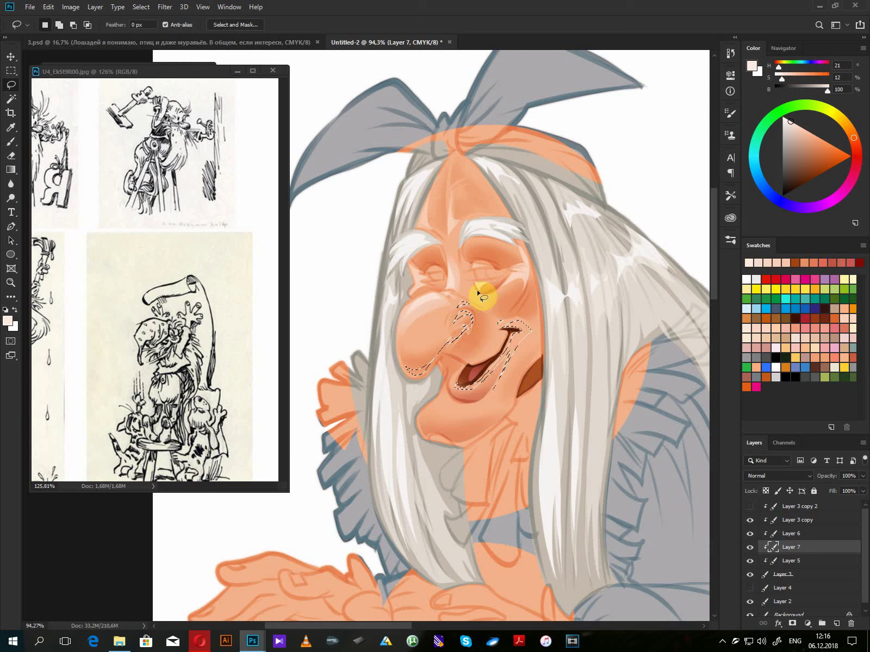
key(b)
mouse_move(460, 338)
mouse_down()
mouse_move(514, 331)
mouse_move(464, 402)
mouse_move(529, 333)
mouse_move(479, 319)
mouse_move(480, 373)
mouse_up()
key(ctrl+d)
key(l)
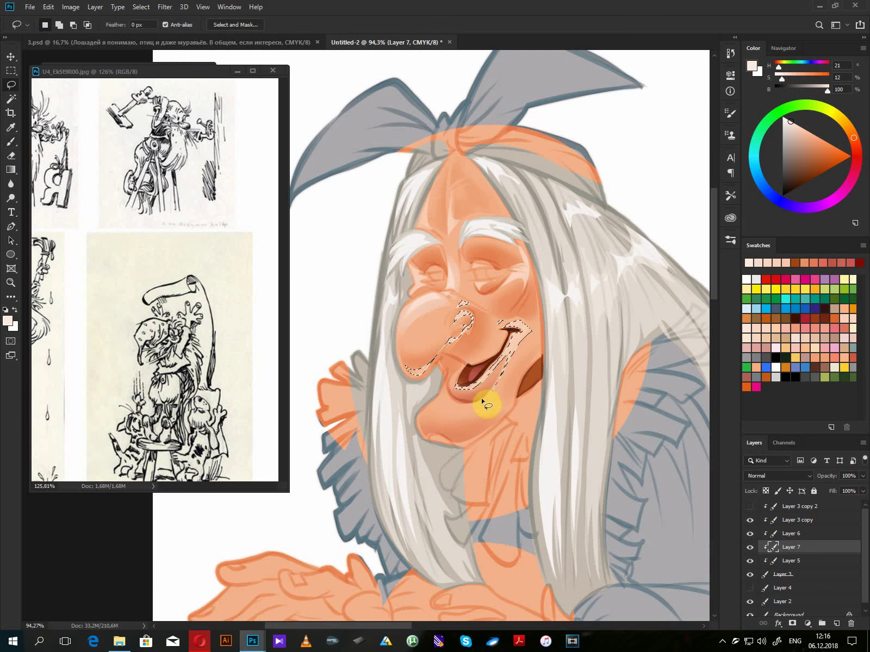
- Outline the nostril opening with the Lasso and fill it with brown (H 21, S 74, B 73)
drag(798, 155, 819, 160)
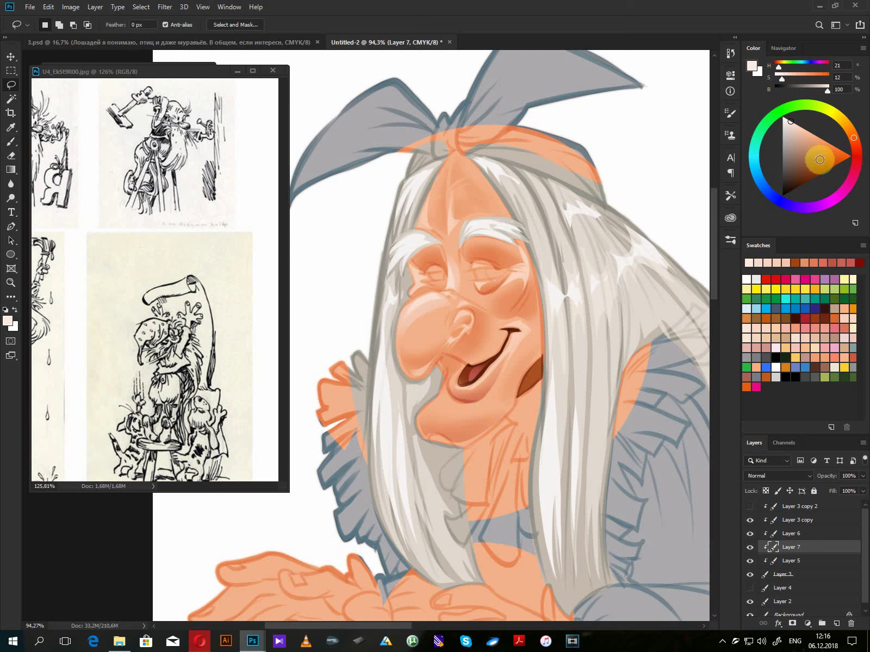
mouse_move(472, 321)
mouse_down()
mouse_move(456, 336)
mouse_move(462, 330)
mouse_up()
key(alt+BackSpace)
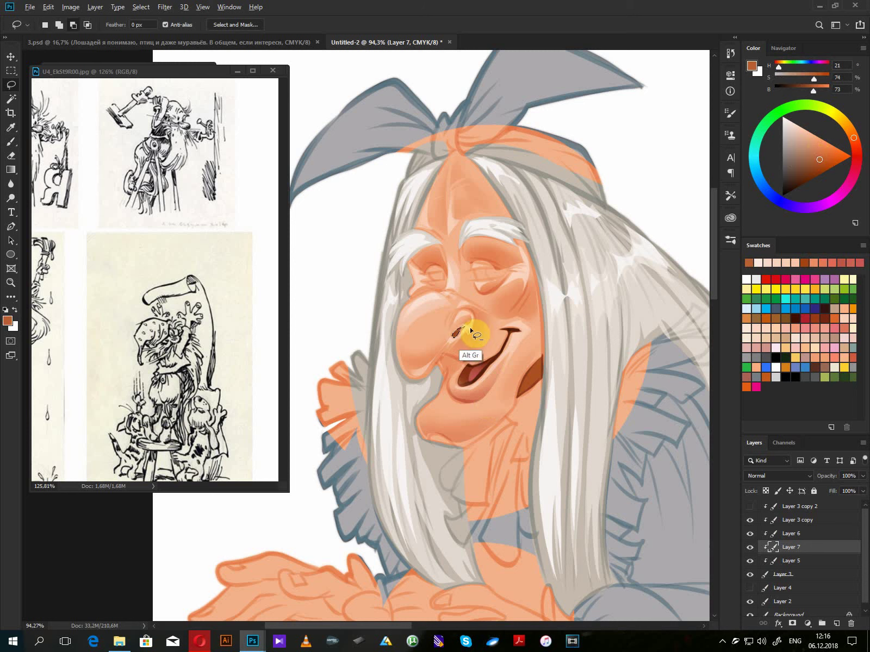
key(ctrl+d)
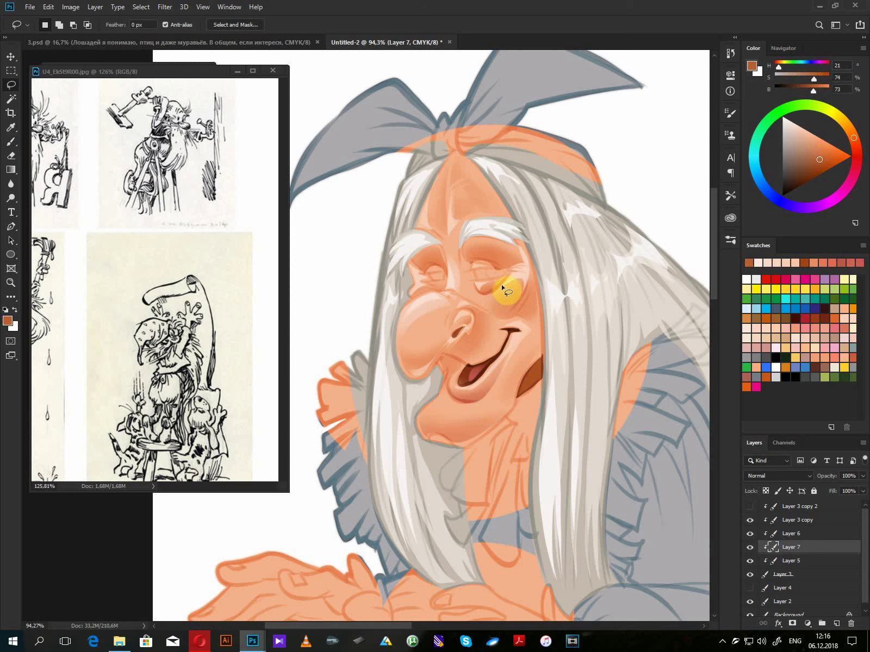
- Select the area beside and below the nostril and shade it with a soft brown (H 21, S 82, B 72)
mouse_move(503, 288)
mouse_down()
mouse_move(465, 310)
mouse_move(450, 351)
mouse_move(460, 363)
mouse_move(484, 333)
mouse_move(474, 310)
mouse_move(458, 305)
mouse_move(477, 313)
mouse_move(464, 316)
mouse_move(458, 343)
mouse_move(425, 378)
mouse_up()
key(b)
click(822, 162)
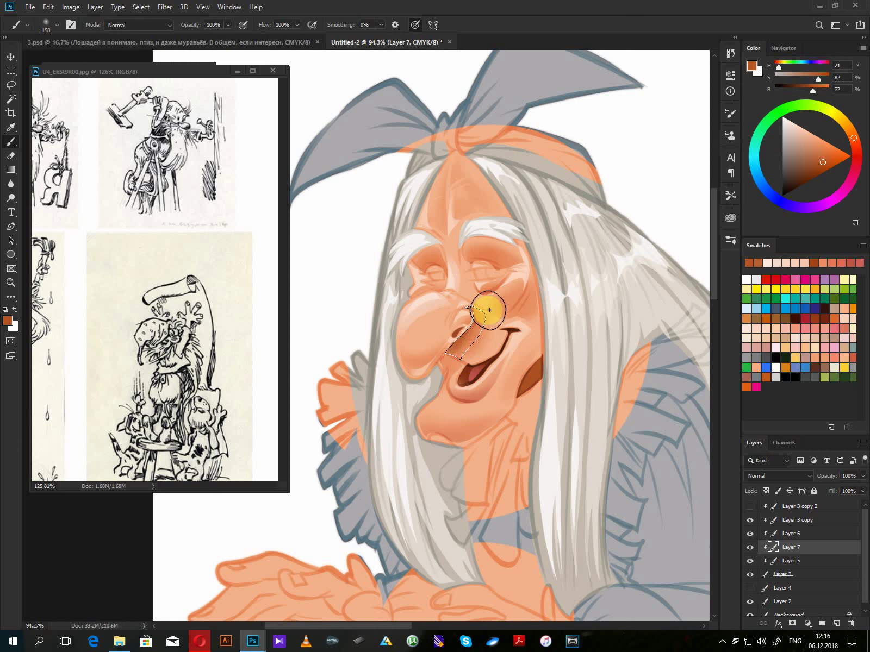
key(l)
click(478, 354)
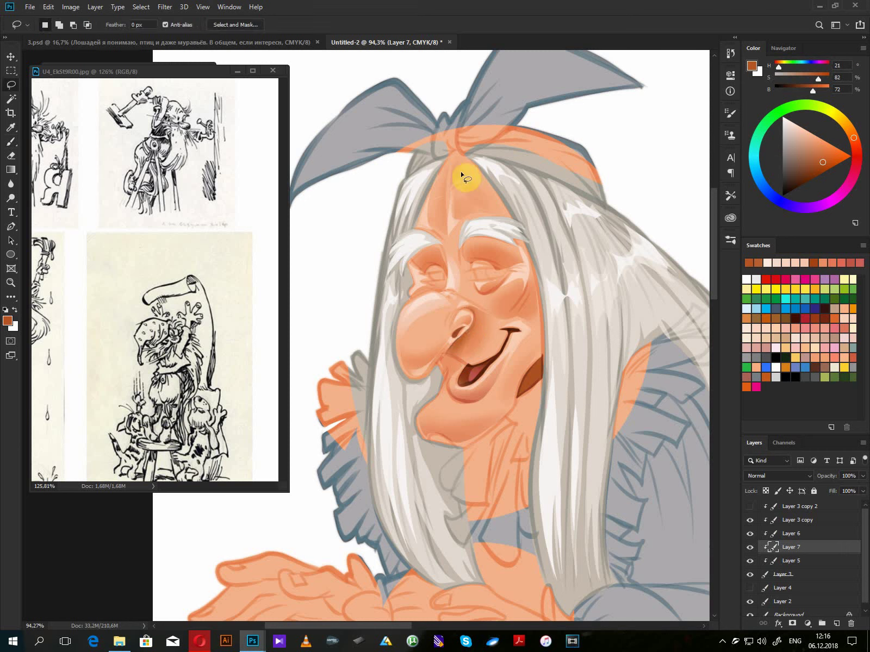
- Lasso the forehead edges, the areas under the eyebrows and the cheek edge along the hair, and brush brown shadows there
click(447, 157)
mouse_move(414, 226)
mouse_down()
mouse_move(427, 223)
mouse_move(460, 152)
mouse_move(497, 220)
mouse_move(518, 227)
mouse_move(468, 163)
mouse_up()
mouse_move(512, 239)
mouse_down()
mouse_move(526, 259)
mouse_move(520, 298)
mouse_move(535, 343)
mouse_move(529, 367)
mouse_move(544, 346)
mouse_move(540, 231)
mouse_up()
mouse_move(405, 262)
mouse_down()
mouse_move(441, 247)
mouse_move(520, 254)
mouse_move(455, 247)
mouse_move(472, 249)
mouse_up()
key(b)
mouse_move(428, 201)
mouse_down()
mouse_move(411, 239)
mouse_move(481, 173)
mouse_move(518, 222)
mouse_move(486, 170)
mouse_move(546, 286)
mouse_move(537, 347)
mouse_move(448, 153)
mouse_move(472, 155)
mouse_move(459, 164)
mouse_move(506, 209)
mouse_move(546, 281)
mouse_move(552, 361)
mouse_move(543, 375)
mouse_move(548, 333)
mouse_up()
key(l)
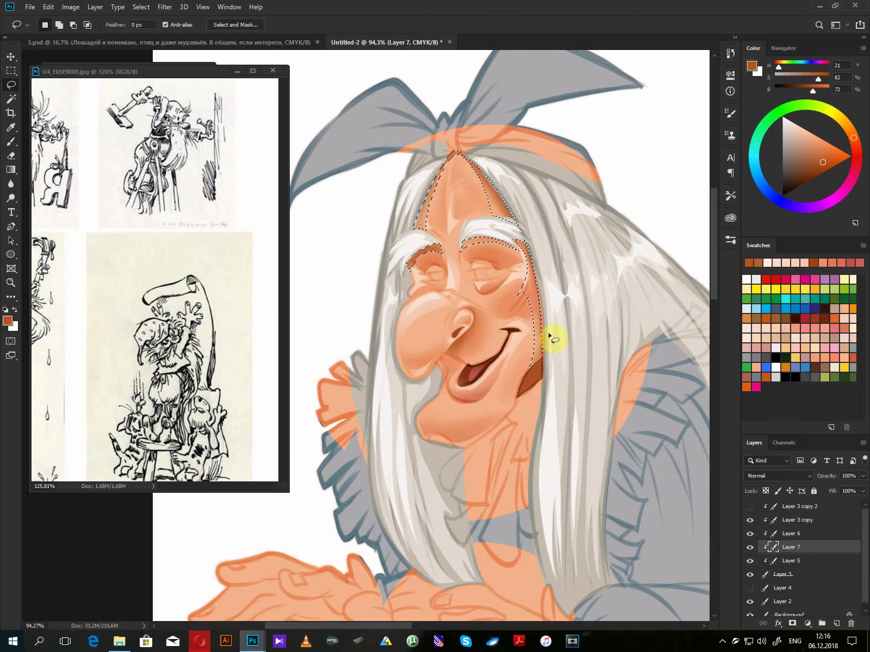
click(507, 412)
- Select the underside of the chin and brush a brown shadow into it, then deselect
mouse_move(465, 447)
mouse_down()
mouse_move(427, 442)
mouse_move(451, 442)
mouse_move(505, 414)
mouse_up()
key(b)
mouse_move(440, 440)
mouse_down()
mouse_move(466, 459)
mouse_move(421, 445)
mouse_move(478, 451)
mouse_move(454, 456)
mouse_move(475, 438)
mouse_move(433, 449)
mouse_move(454, 448)
mouse_up()
key(l)
click(487, 437)
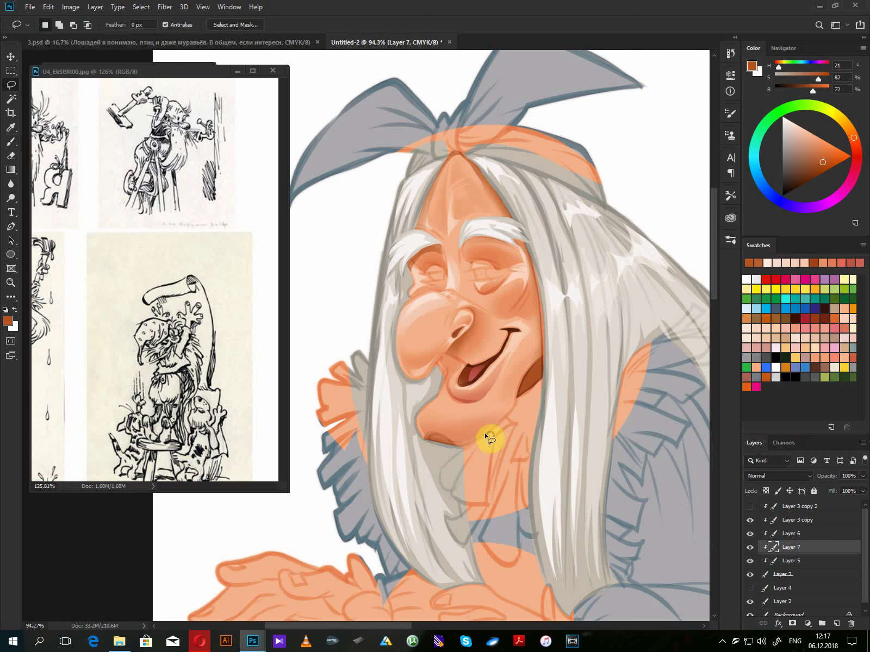
- Lasso the small areas between the nose tip, nostril and upper lip and deepen them with brown shading
mouse_move(437, 362)
mouse_down()
mouse_move(447, 370)
mouse_move(438, 362)
mouse_move(446, 368)
mouse_move(440, 377)
mouse_up()
key(b)
key(l)
click(457, 367)
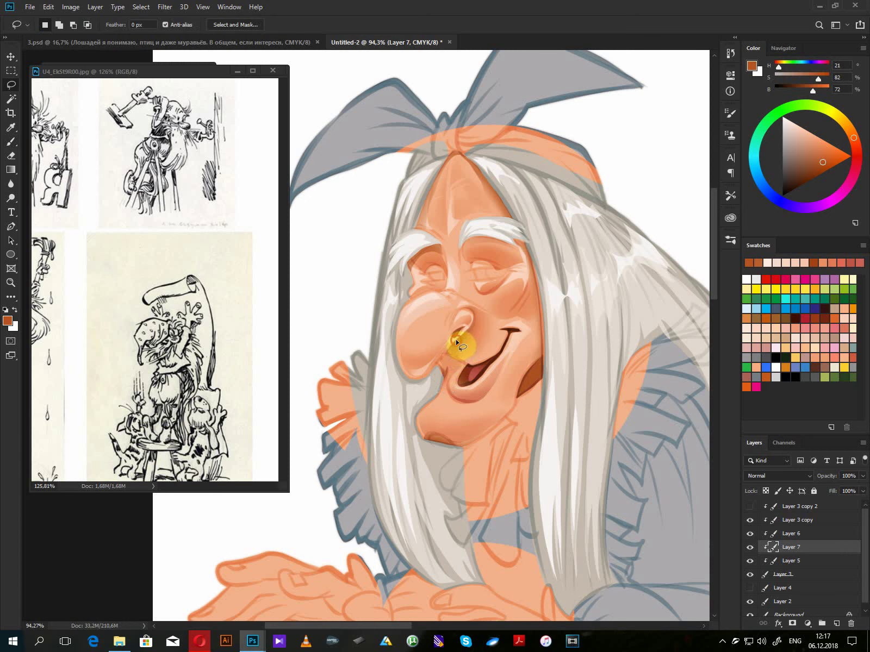
key(b)
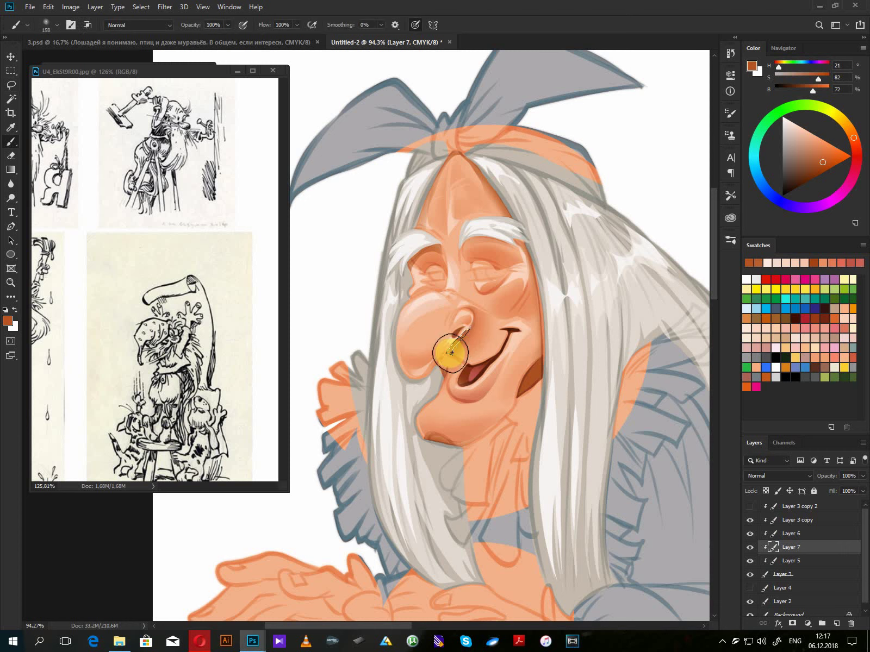
key(l)
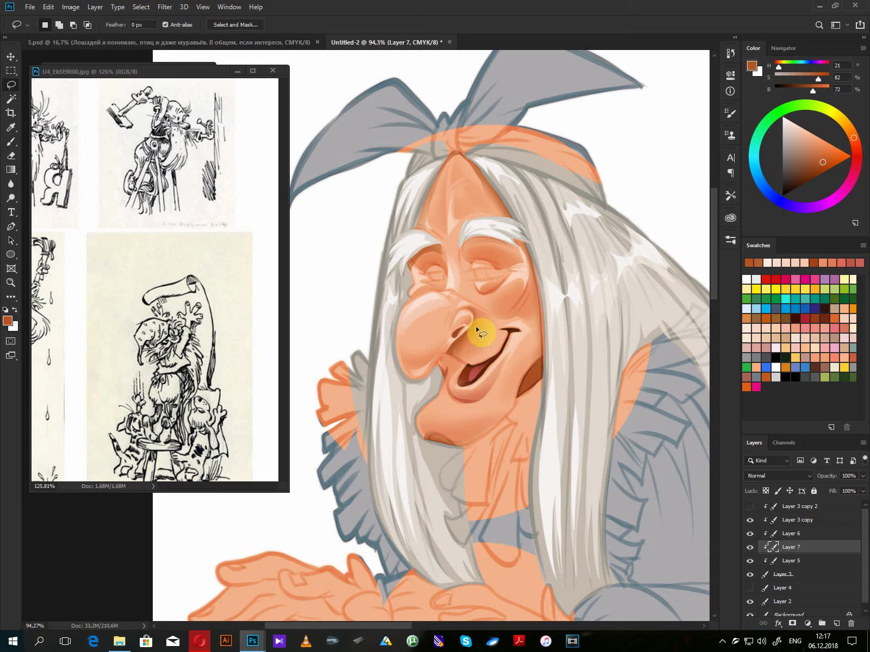
- Lasso both eye openings and fill them with an off-white (H 21, S 7, B 97)
click(796, 128)
mouse_move(499, 272)
mouse_down()
mouse_move(475, 274)
mouse_move(491, 281)
mouse_move(499, 272)
mouse_up()
mouse_move(438, 273)
mouse_down()
mouse_move(431, 285)
mouse_move(439, 272)
mouse_up()
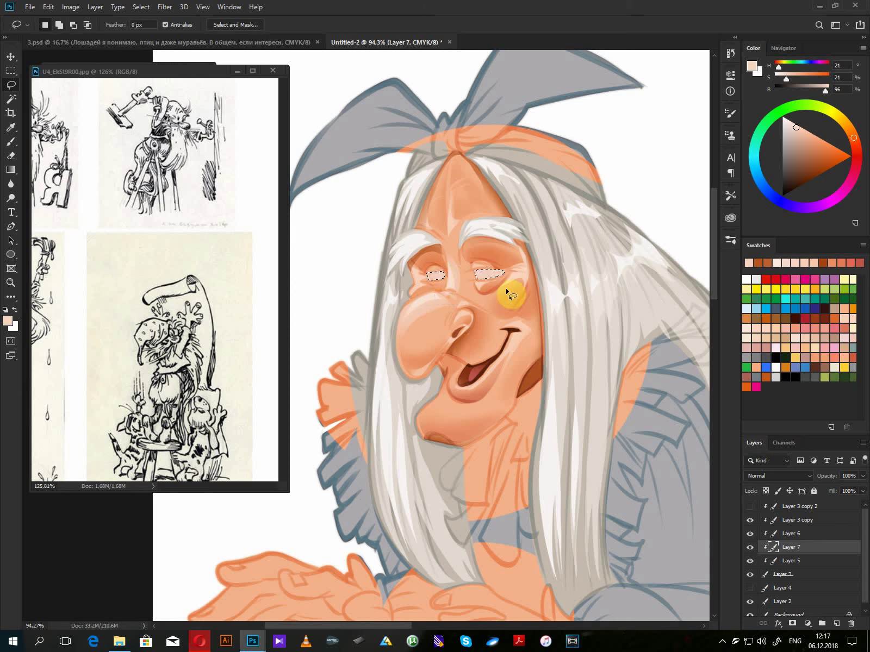
click(787, 122)
key(alt+BackSpace)
click(629, 207)
drag(489, 270, 489, 270)
drag(440, 273, 441, 277)
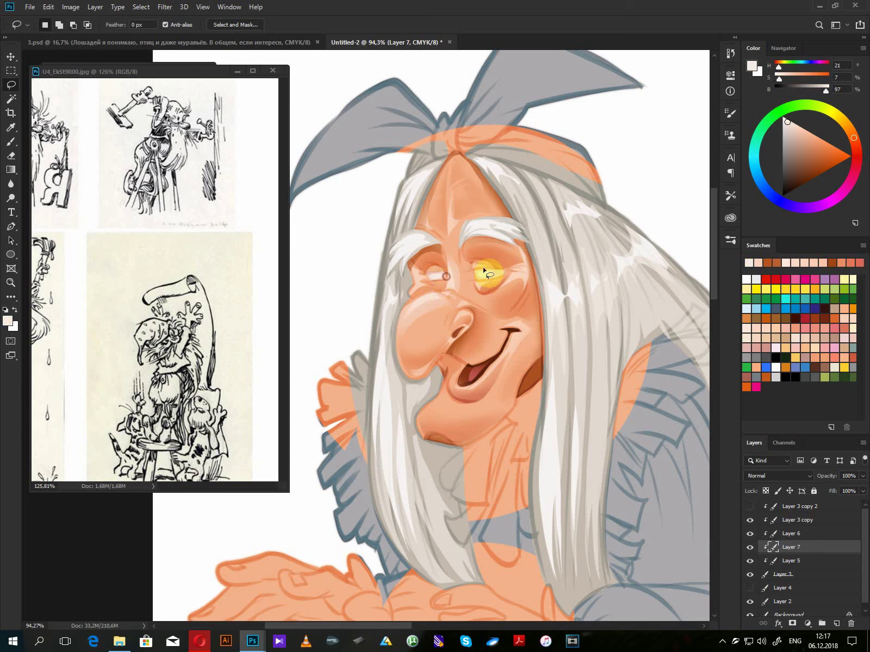
- Outline the upper lid line and pupil of the right-hand eye and fill them with near-black (H 21, S 100, B 2)
drag(802, 188, 753, 196)
mouse_move(501, 277)
mouse_down()
mouse_move(468, 272)
mouse_move(497, 270)
mouse_up()
key(alt+Delete)
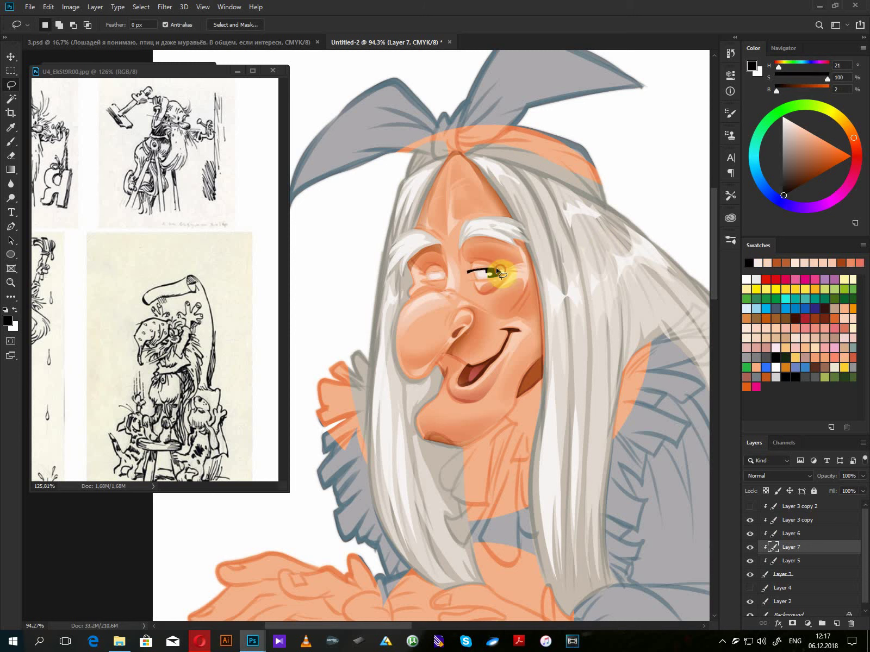
key(ctrl+d)
- Outline the lid lines and pupil of the left-hand eye and fill them with the same near-black
mouse_move(443, 272)
mouse_down()
mouse_move(425, 276)
mouse_move(443, 272)
mouse_up()
key(alt+Delete)
key(ctrl+d)
key(alt+Delete)
click(443, 275)
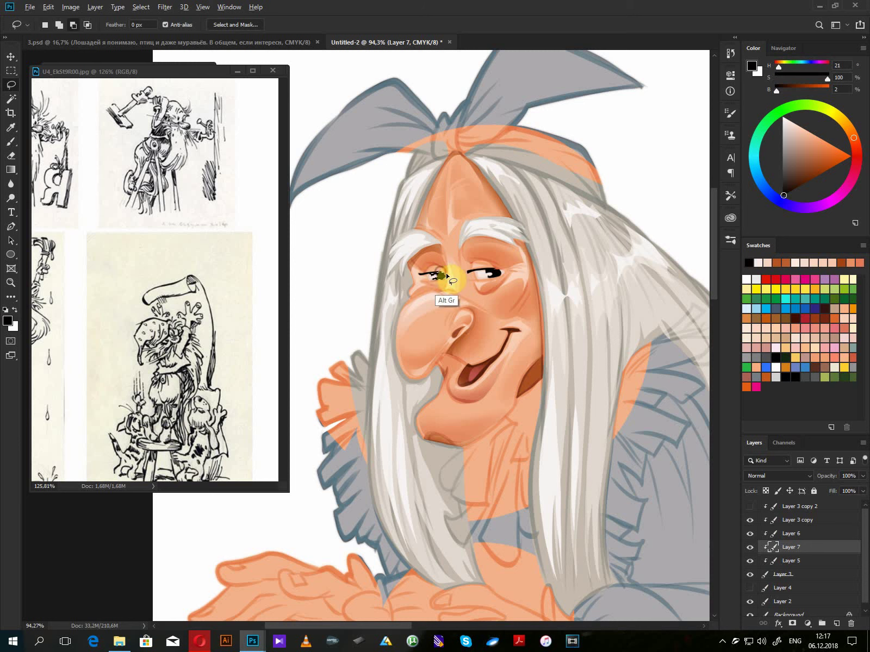
key(alt+Delete)
click(442, 281)
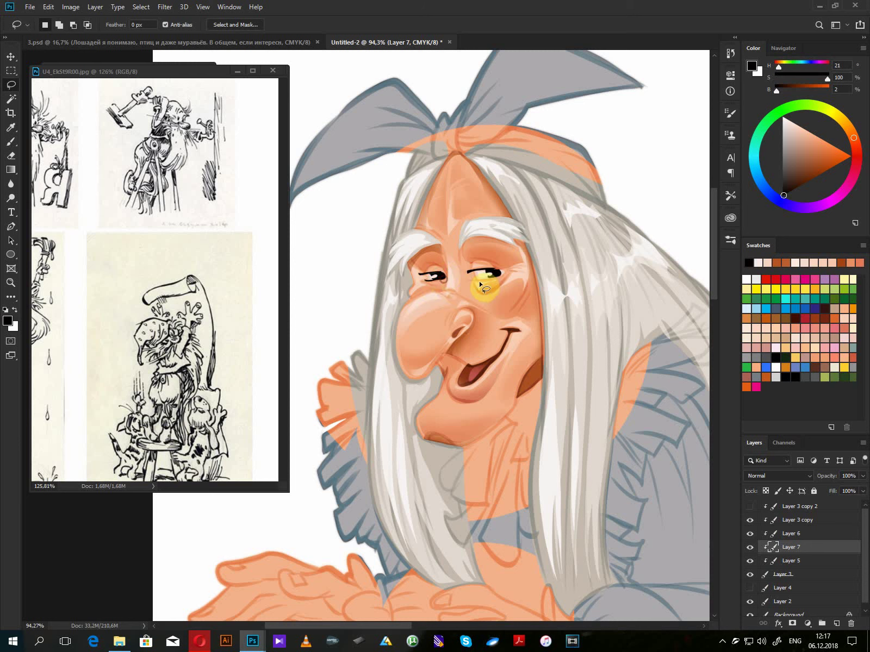
- Fill a short near-black lower lid line under the right-hand eye and deselect
key(alt+Delete)
click(483, 281)
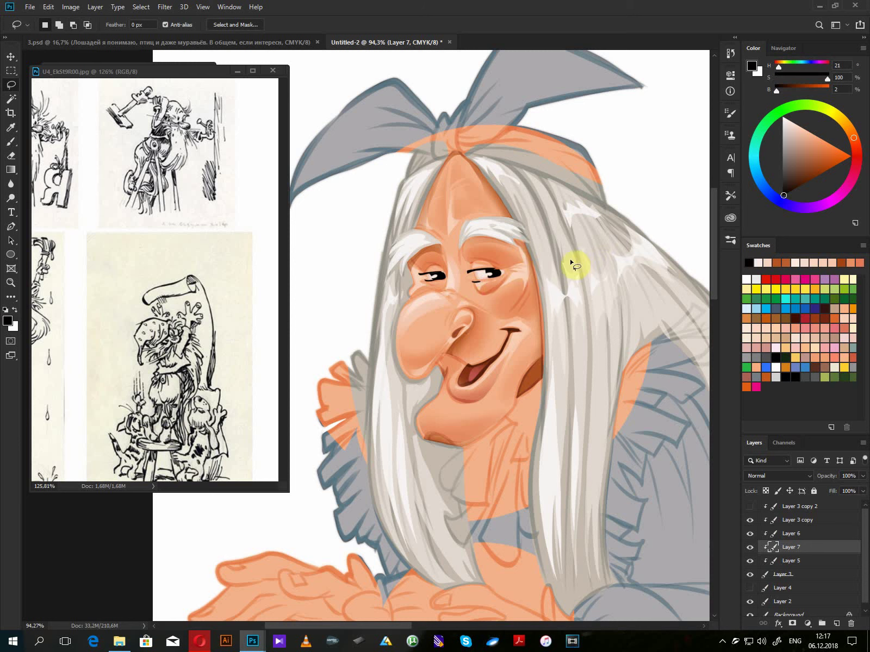
click(491, 295)
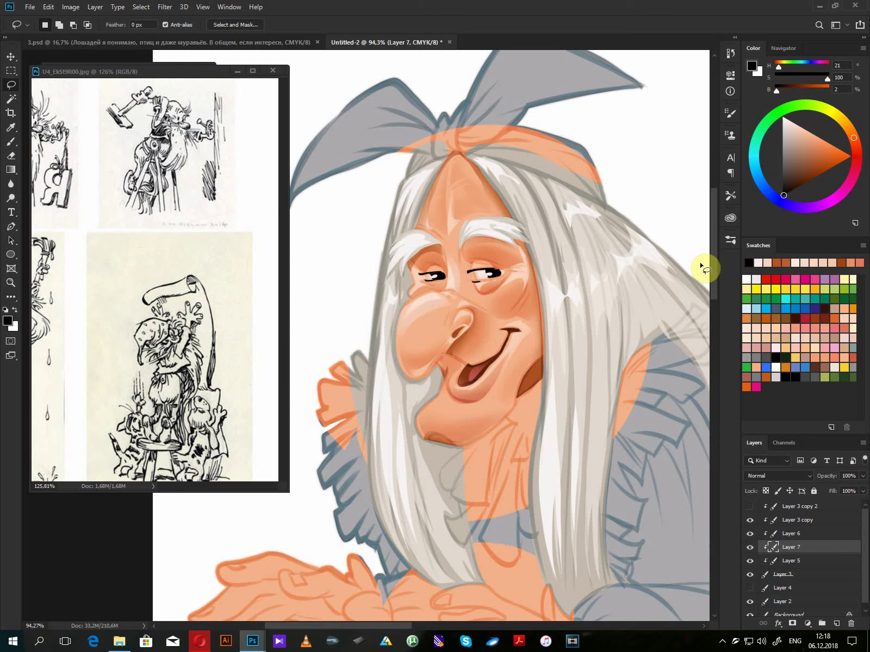
- Set the foreground color to light peach (#fad5be) and brush highlights into lassoed shapes on the chin
drag(526, 416, 528, 412)
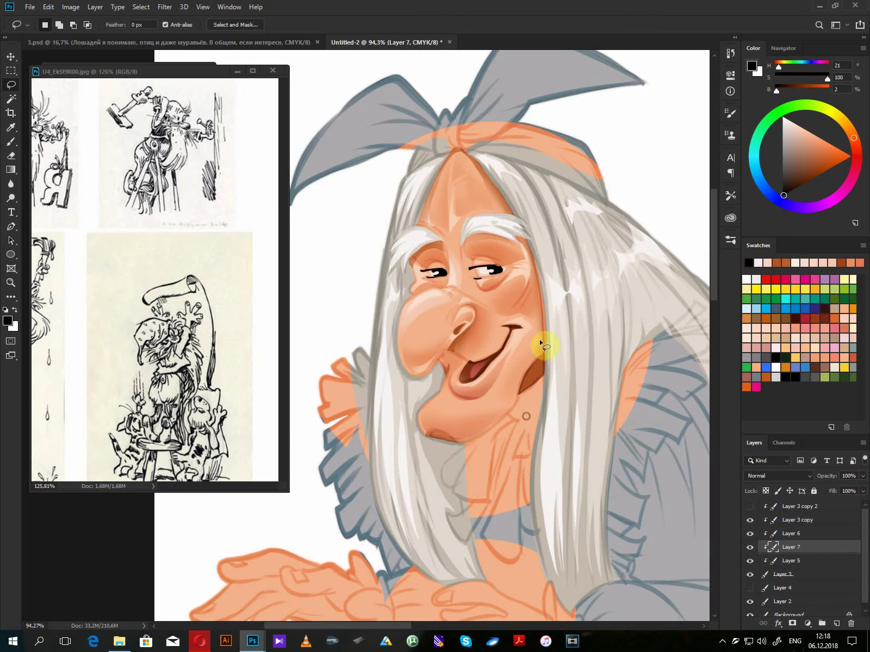
click(545, 267)
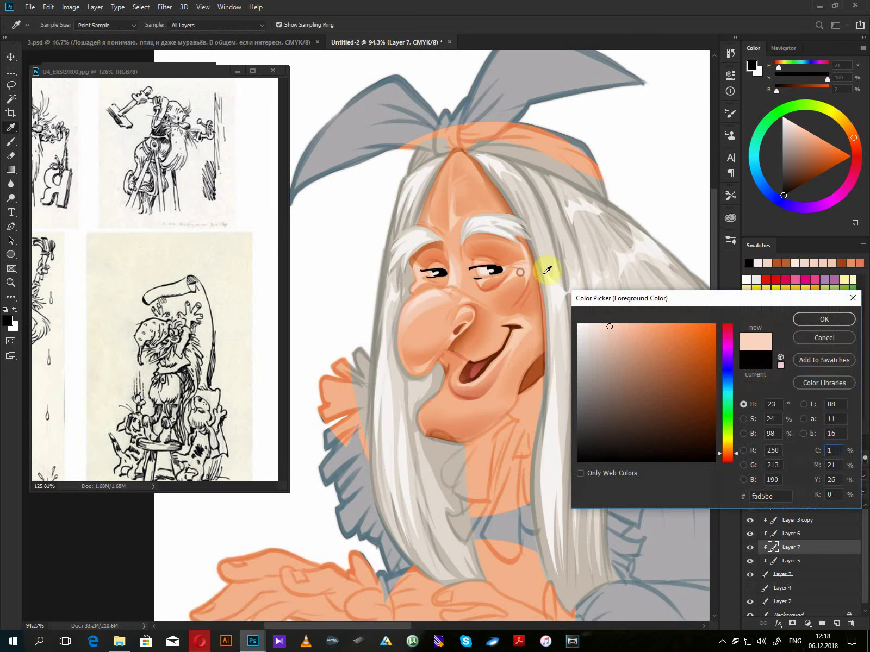
click(805, 324)
mouse_move(444, 388)
mouse_down()
mouse_move(431, 418)
mouse_move(468, 415)
mouse_move(446, 405)
mouse_move(446, 387)
mouse_move(440, 411)
mouse_move(436, 403)
mouse_up()
key(b)
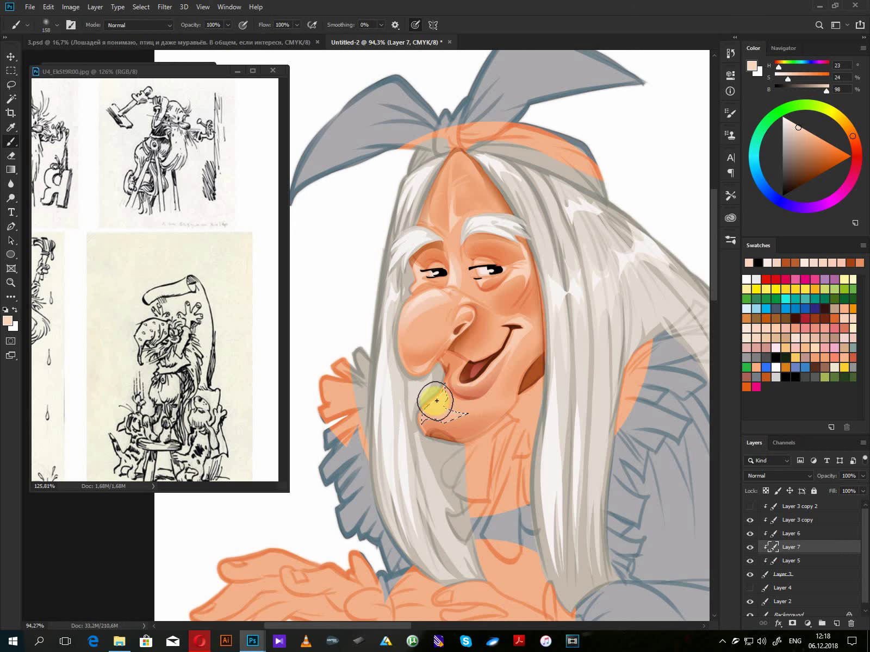
key(ctrl+d)
key(l)
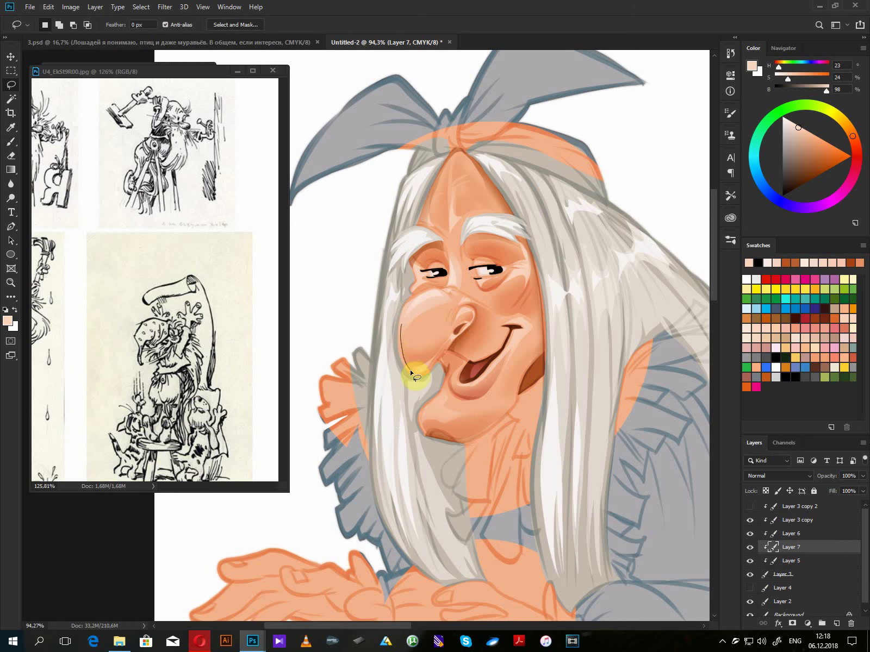
- Lasso a strip along the front and underside of the nose, brush a light peach rim highlight, and deselect
mouse_move(399, 324)
mouse_down()
mouse_move(405, 368)
mouse_move(428, 372)
mouse_move(437, 360)
mouse_move(416, 366)
mouse_move(409, 343)
mouse_move(421, 311)
mouse_move(405, 304)
mouse_move(412, 297)
mouse_move(400, 335)
mouse_move(410, 343)
mouse_move(405, 367)
mouse_move(397, 341)
mouse_move(417, 404)
mouse_move(432, 384)
mouse_up()
key(b)
key(l)
key(ctrl+d)
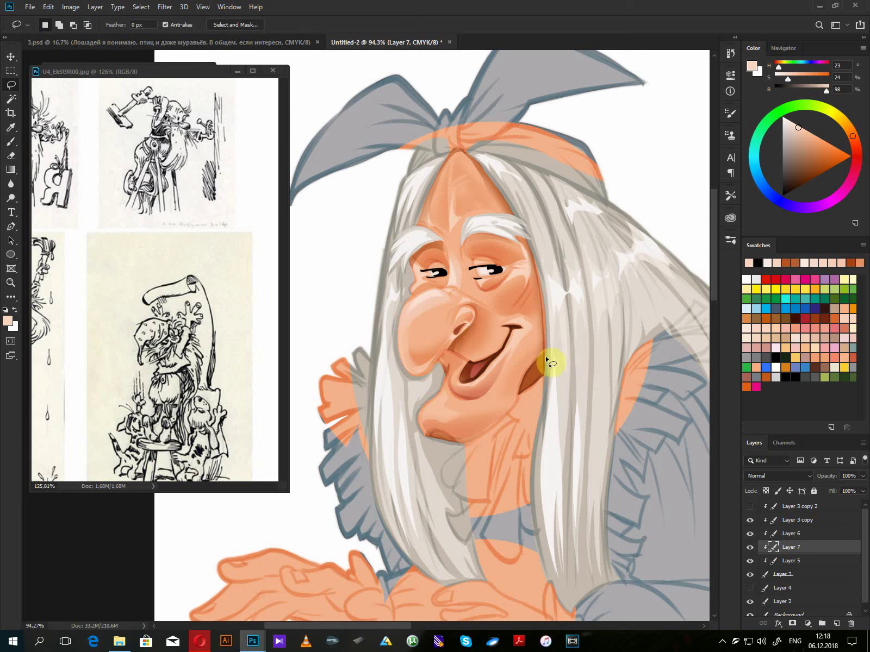
- Lasso a narrow fold running from the cheek down to the jaw, brush it with light peach, and deselect
mouse_move(538, 328)
mouse_down()
mouse_move(505, 400)
mouse_move(482, 416)
mouse_move(495, 420)
mouse_move(514, 405)
mouse_move(538, 328)
mouse_up()
key(b)
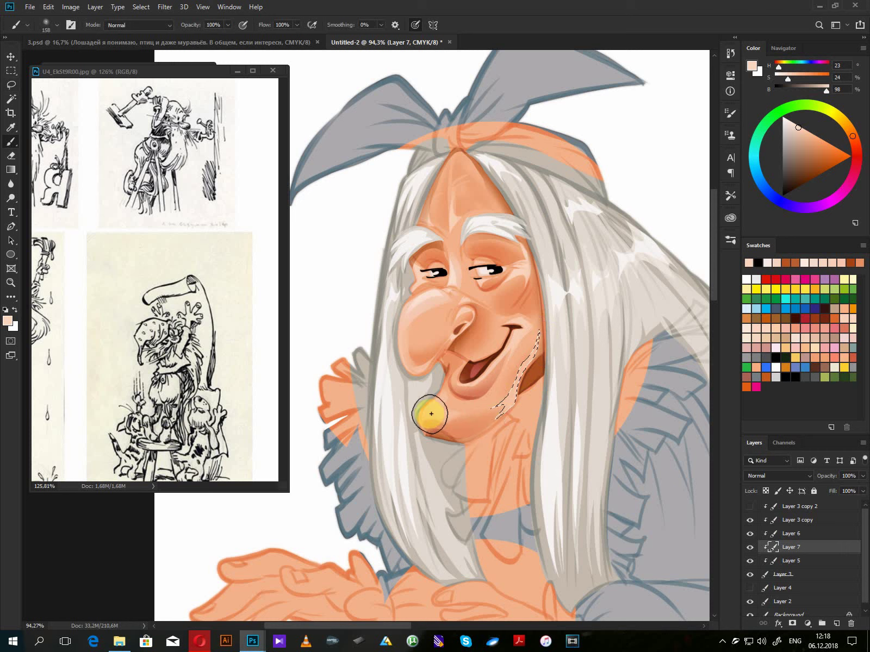
key(l)
key(ctrl+d)
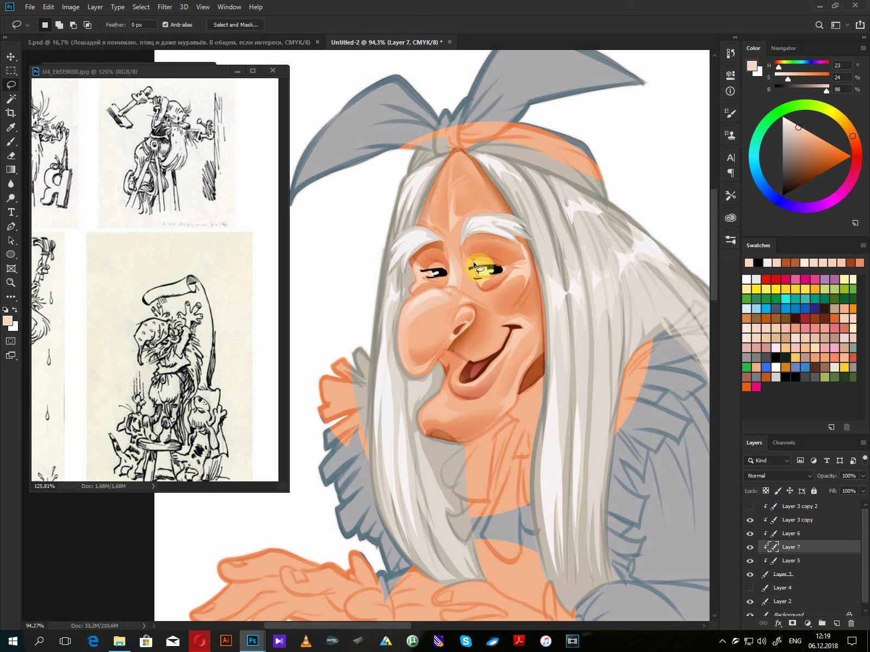
- Lasso both upper eyelids, set the foreground color to dark reddish brown (H 14, S 88, B 52), brush shadows into them, and deselect
mouse_move(470, 261)
mouse_down()
mouse_move(509, 266)
mouse_move(522, 258)
mouse_move(501, 243)
mouse_move(467, 243)
mouse_move(466, 256)
mouse_move(426, 268)
mouse_move(443, 267)
mouse_move(436, 246)
mouse_move(409, 260)
mouse_move(427, 272)
mouse_up()
key(b)
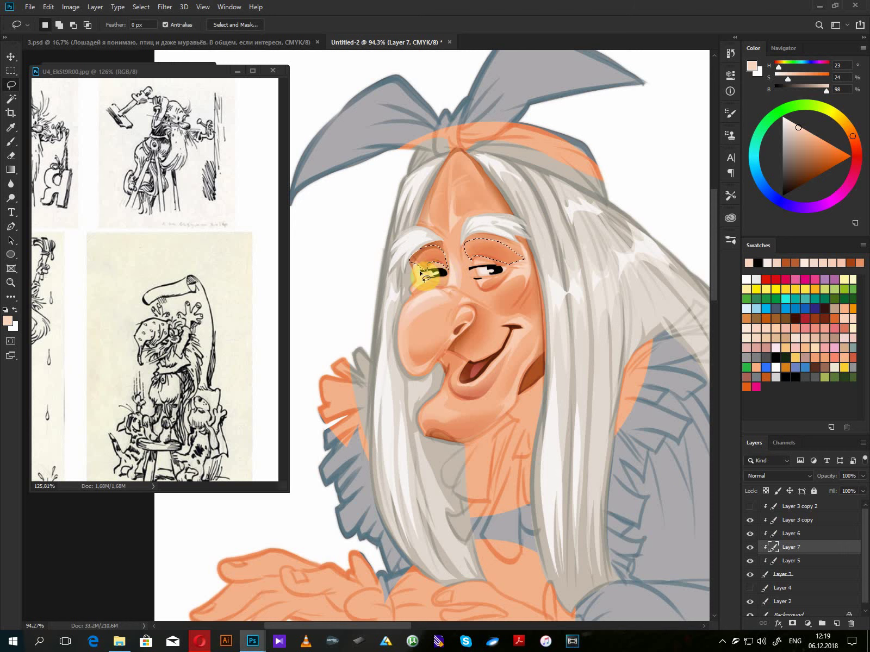
click(814, 172)
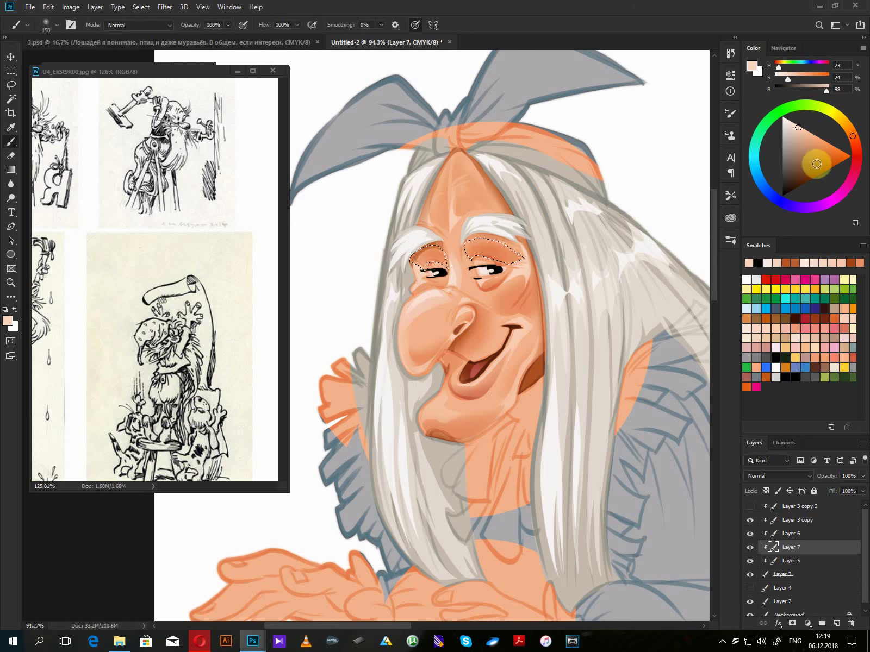
click(853, 140)
drag(854, 140, 855, 143)
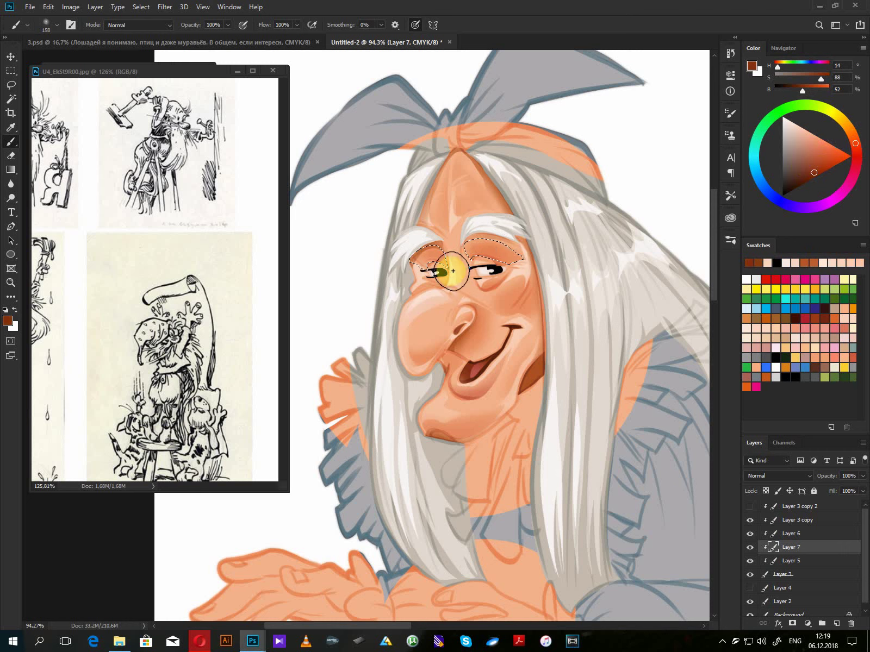
drag(434, 274, 426, 268)
mouse_move(482, 270)
mouse_down()
mouse_move(542, 279)
mouse_move(448, 291)
mouse_move(501, 283)
mouse_move(492, 290)
mouse_move(477, 282)
mouse_move(477, 303)
mouse_move(501, 295)
mouse_move(515, 268)
mouse_up()
key(ctrl+d)
- Lasso the bags under both eyes, brush soft dark reddish-brown shading into them, and deselect
key(l)
mouse_move(443, 288)
shift+mouse_down()
mouse_move(431, 281)
mouse_move(421, 296)
mouse_move(446, 287)
shift+mouse_up()
key(b)
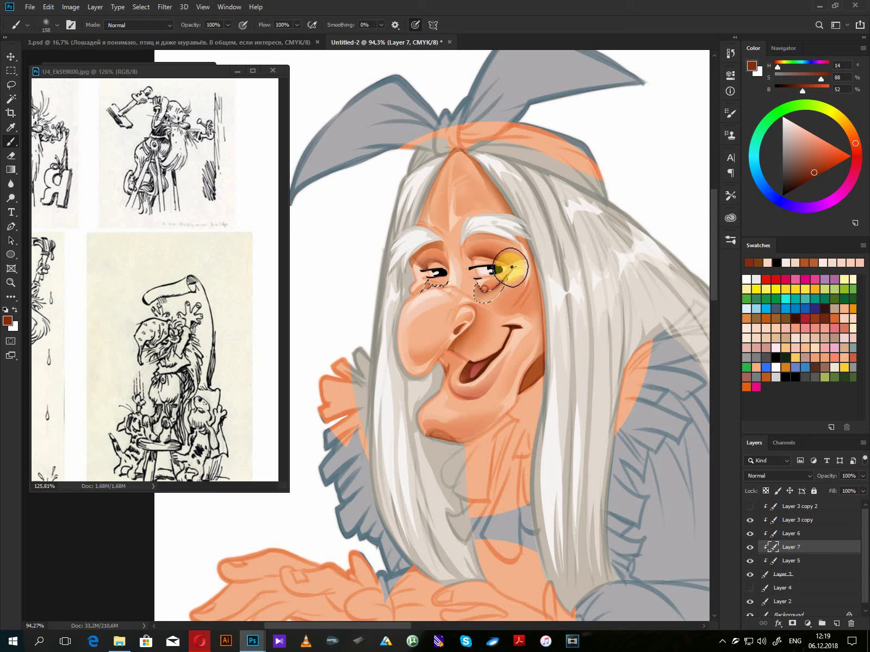
key(ctrl+d)
key(l)
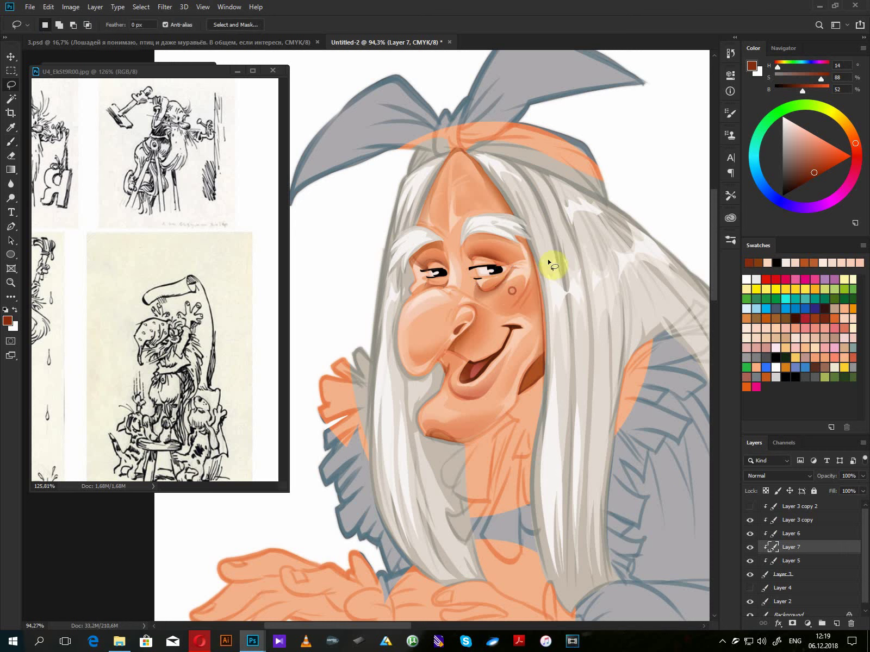
- Sample the peach skin tone under the right-hand eye and softly brush it below both eyes
key(b)
alt+click(479, 291)
mouse_move(479, 292)
mouse_down()
mouse_move(472, 287)
mouse_move(479, 297)
mouse_move(501, 292)
mouse_move(496, 296)
mouse_up()
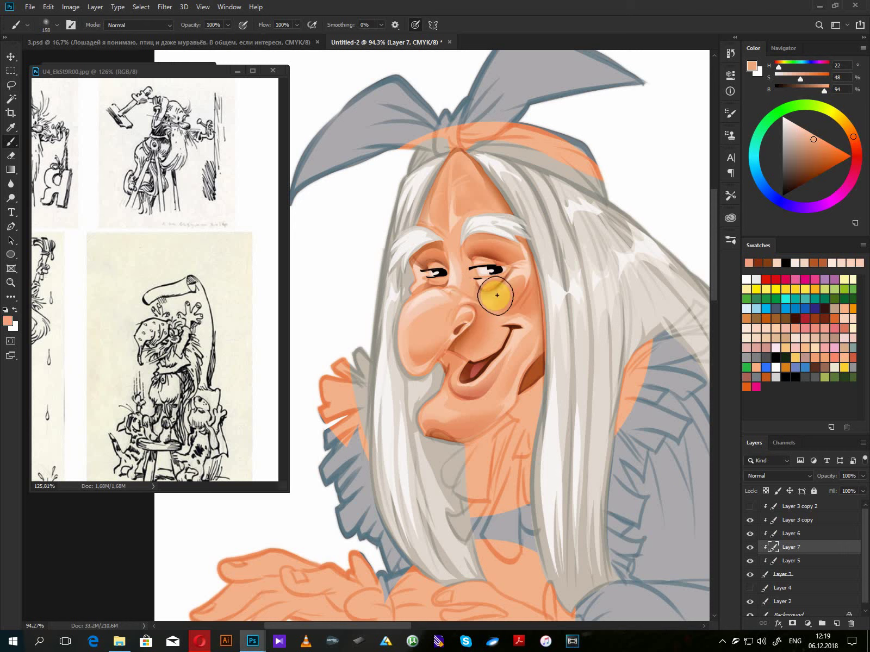
drag(428, 291, 446, 293)
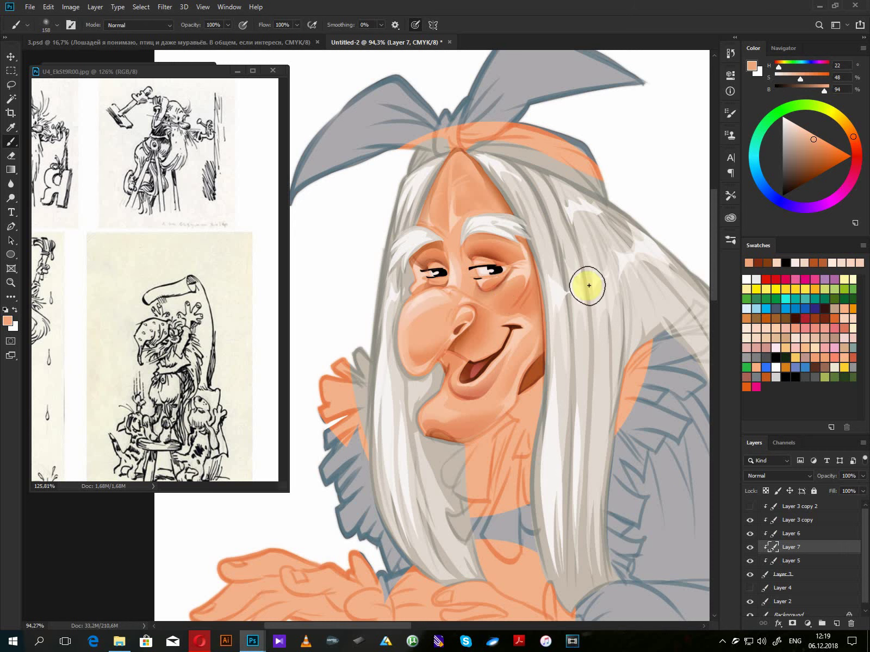
- Raise the opacity of the Color Burn line-art layer, Layer 3 copy, to 93%
click(805, 520)
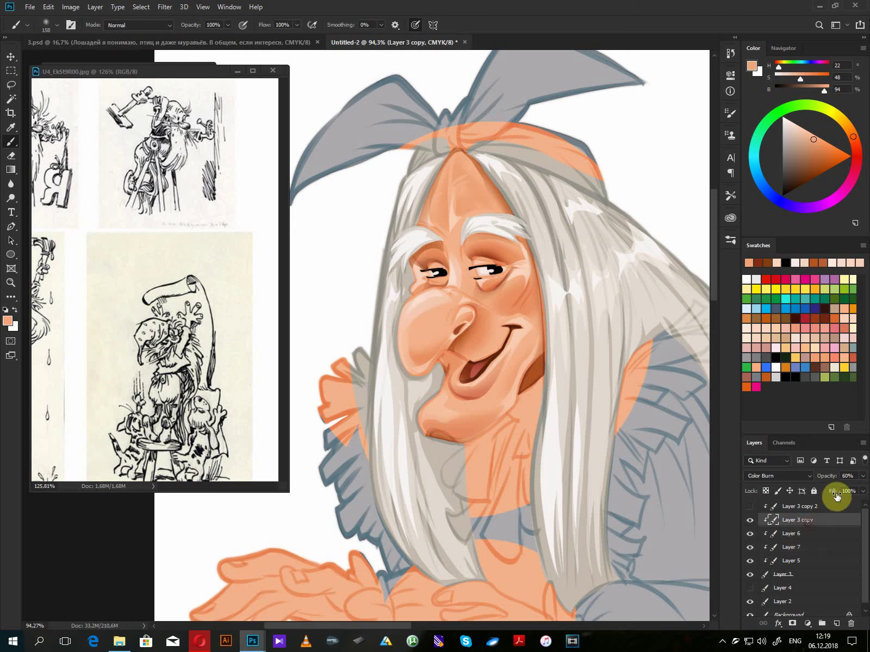
mouse_move(862, 475)
mouse_down()
mouse_move(844, 490)
mouse_move(857, 495)
mouse_up()
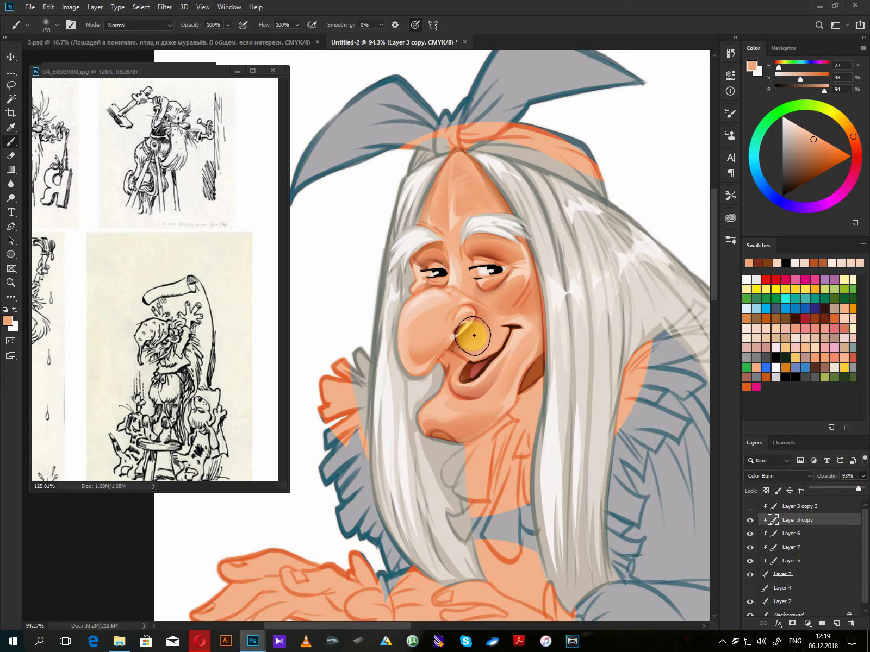
ctrl+click(454, 346)
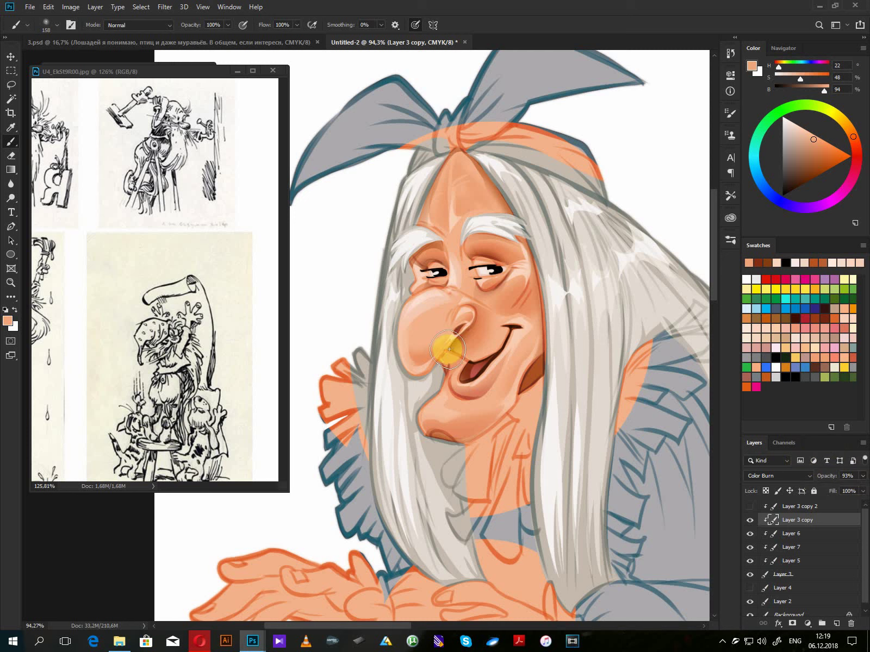
- Lasso the fold from the nostril to the upper lip, sample the brown neck shadow, brush it in on Layer 6, and deselect
key(l)
mouse_move(455, 347)
mouse_down()
mouse_move(438, 359)
mouse_move(446, 372)
mouse_move(467, 362)
mouse_up()
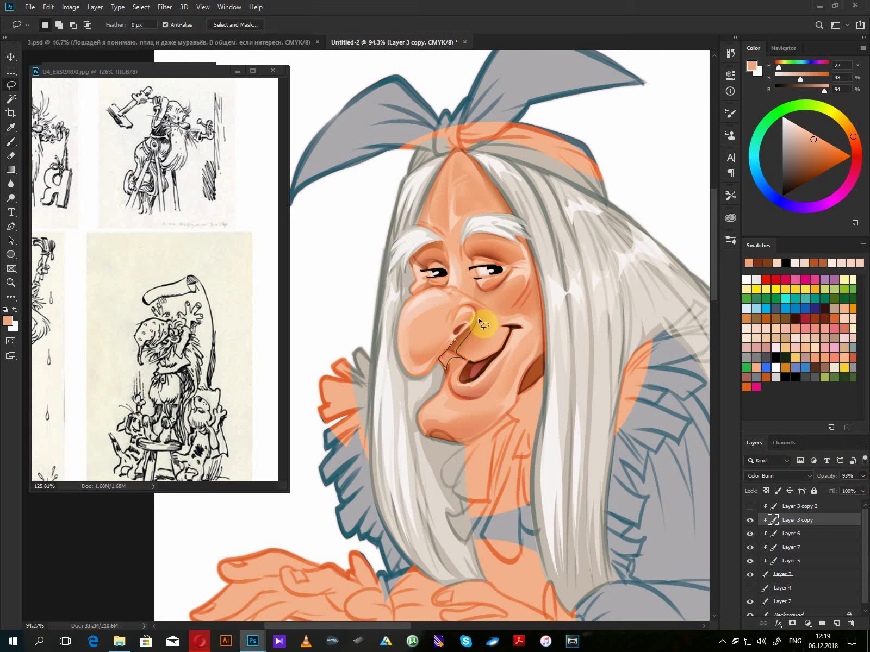
mouse_move(479, 321)
mouse_down()
mouse_move(465, 307)
mouse_move(476, 314)
mouse_move(472, 325)
mouse_move(435, 363)
mouse_up()
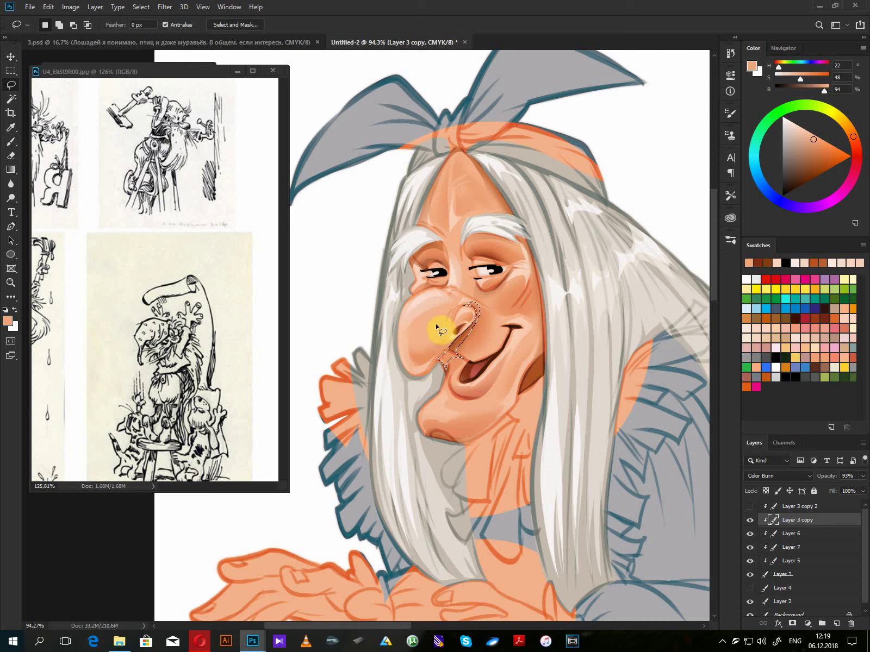
key(b)
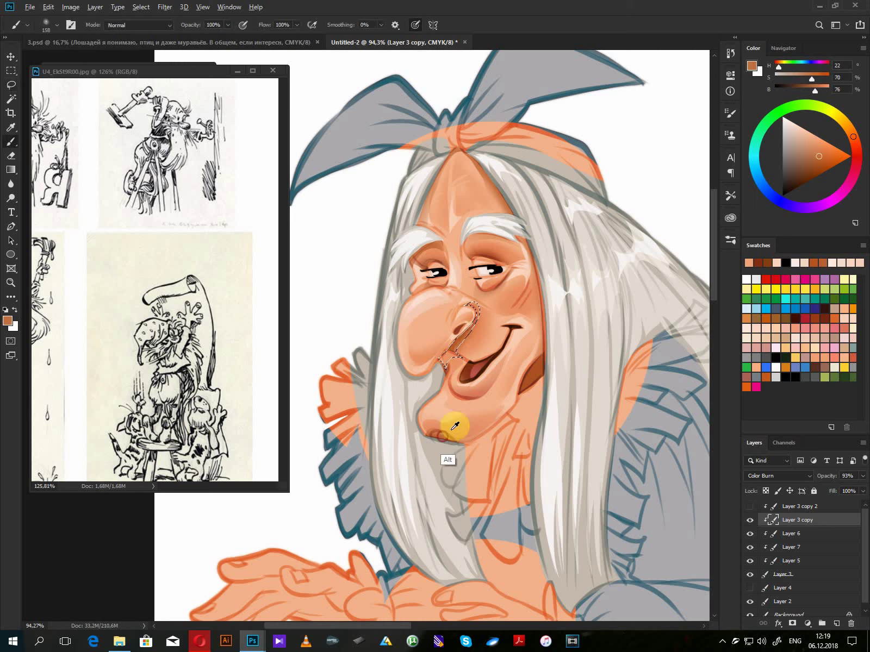
alt+click(531, 372)
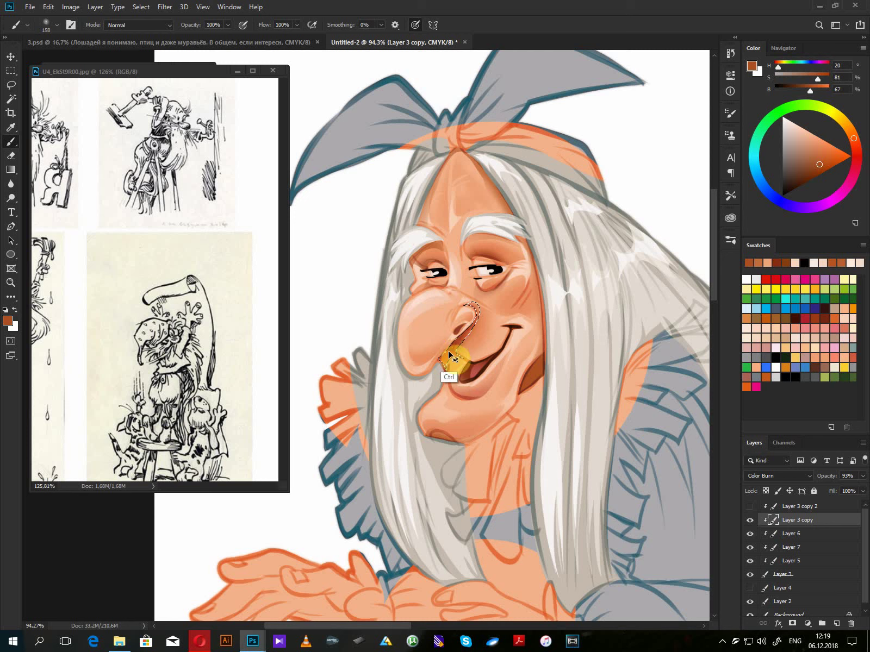
drag(449, 356, 463, 352)
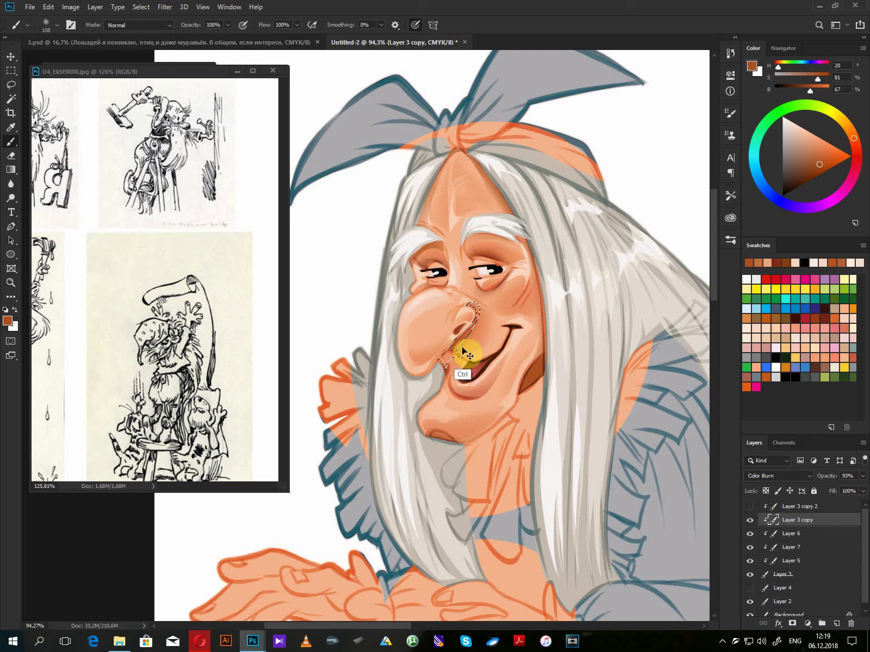
click(796, 534)
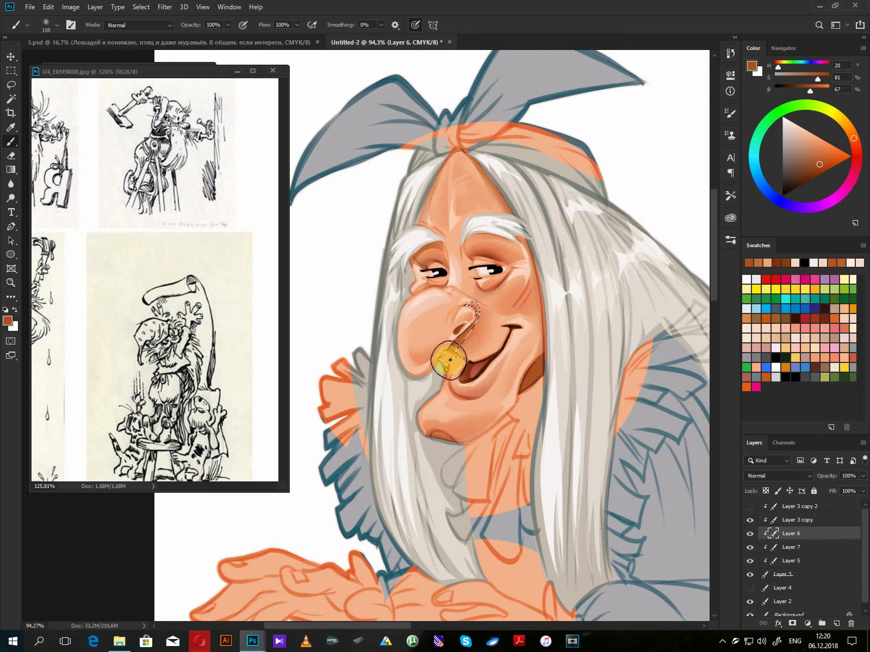
key(l)
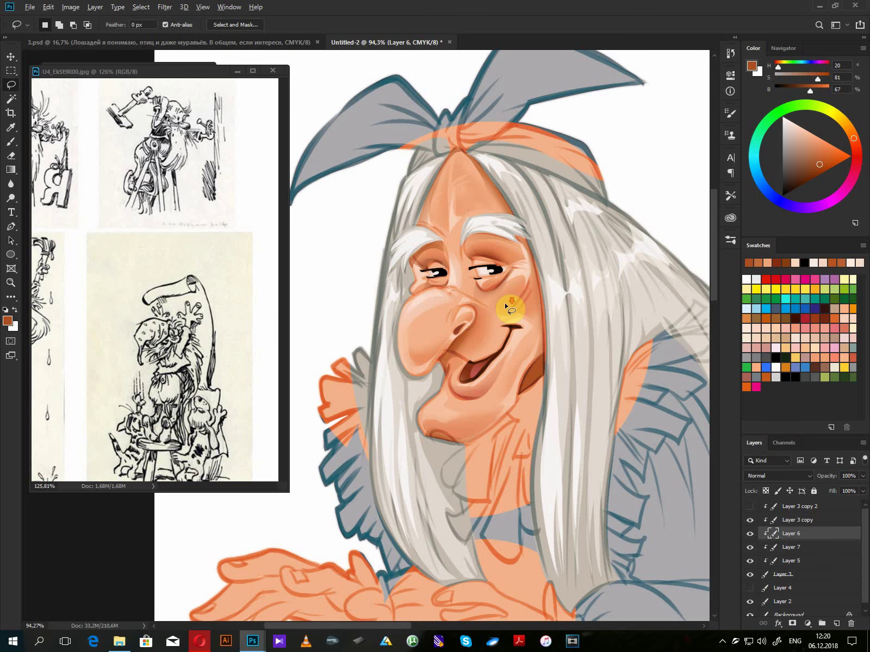
- Lasso the whole headscarf and bow on Layer 6 and fill it with dark grey (H 4, S 7, B 24)
scroll(505, 306, down, 2)
scroll(505, 307, up, 1)
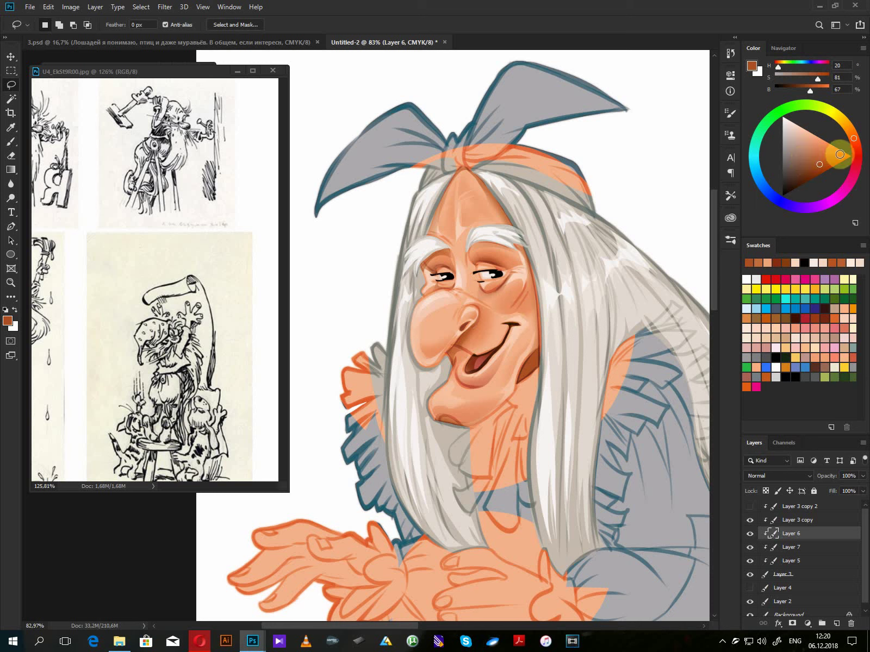
drag(854, 141, 856, 155)
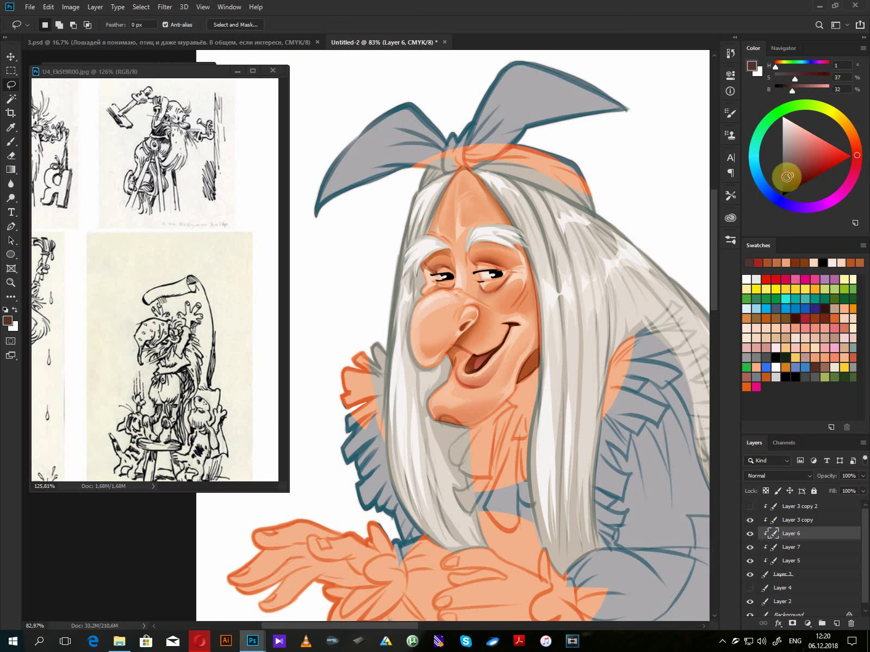
click(786, 175)
scroll(456, 174, up, 1)
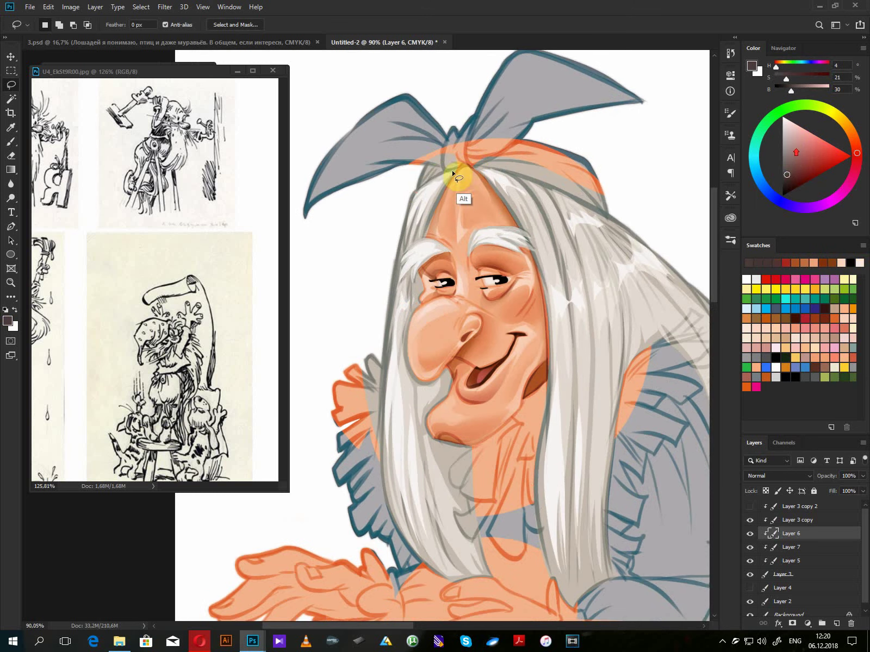
mouse_move(456, 174)
mouse_down()
mouse_move(428, 182)
mouse_move(454, 170)
mouse_move(486, 170)
mouse_move(603, 214)
mouse_move(617, 205)
mouse_move(657, 101)
mouse_move(657, 143)
mouse_move(633, 103)
mouse_move(446, 74)
mouse_move(300, 250)
mouse_move(338, 300)
mouse_move(412, 217)
mouse_up()
key(alt+BackSpace)
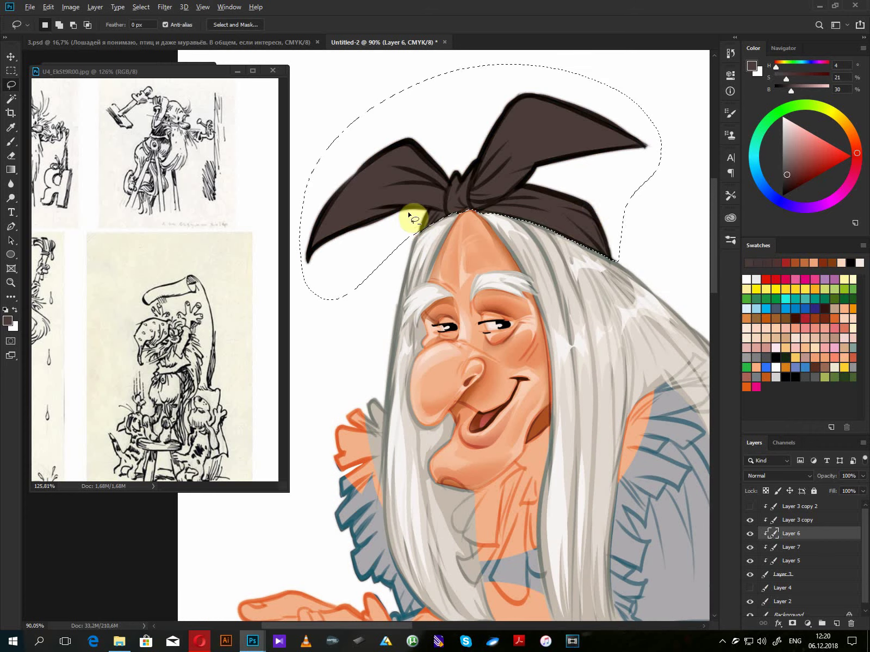
click(783, 177)
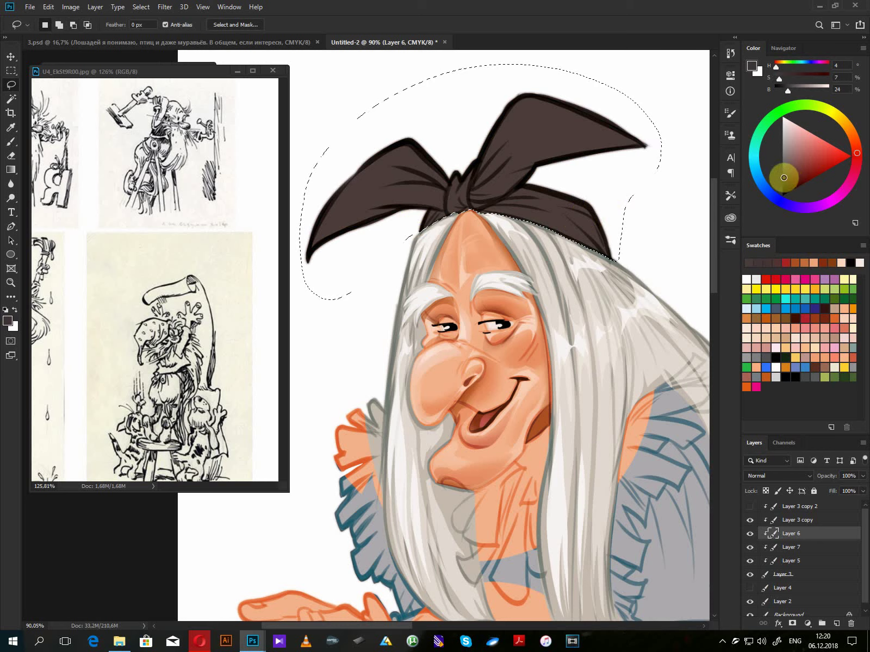
key(alt+BackSpace)
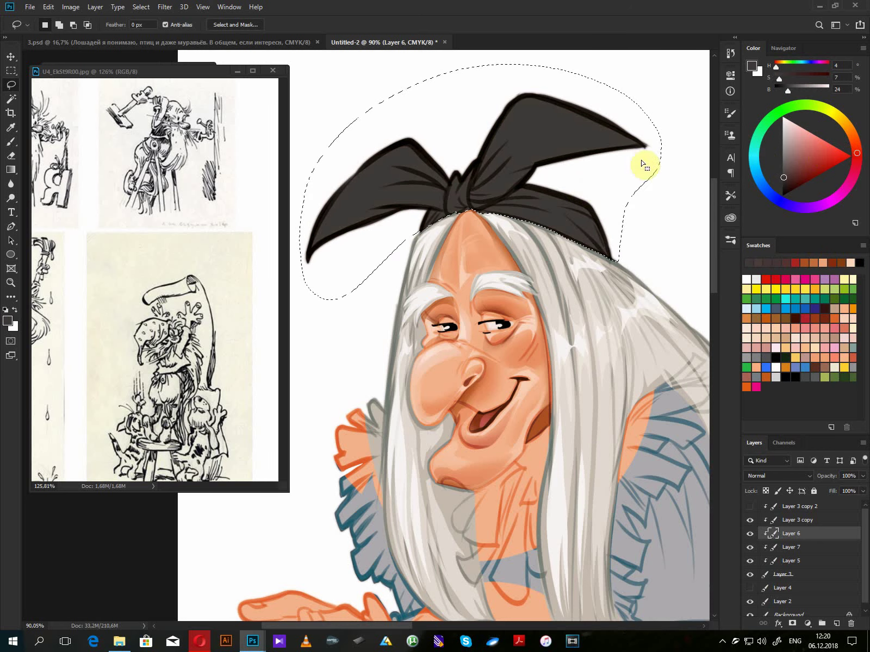
- Set the color to near-black (H 4, S 18, B 13) and fill lassoed shadow shapes across the bow loops, knot and headband
click(784, 185)
key(alt+BackSpace)
click(637, 175)
mouse_move(629, 141)
mouse_down()
mouse_move(564, 107)
mouse_move(516, 109)
mouse_move(505, 165)
mouse_move(472, 194)
mouse_move(508, 188)
mouse_move(550, 158)
mouse_move(629, 143)
mouse_up()
click(469, 182)
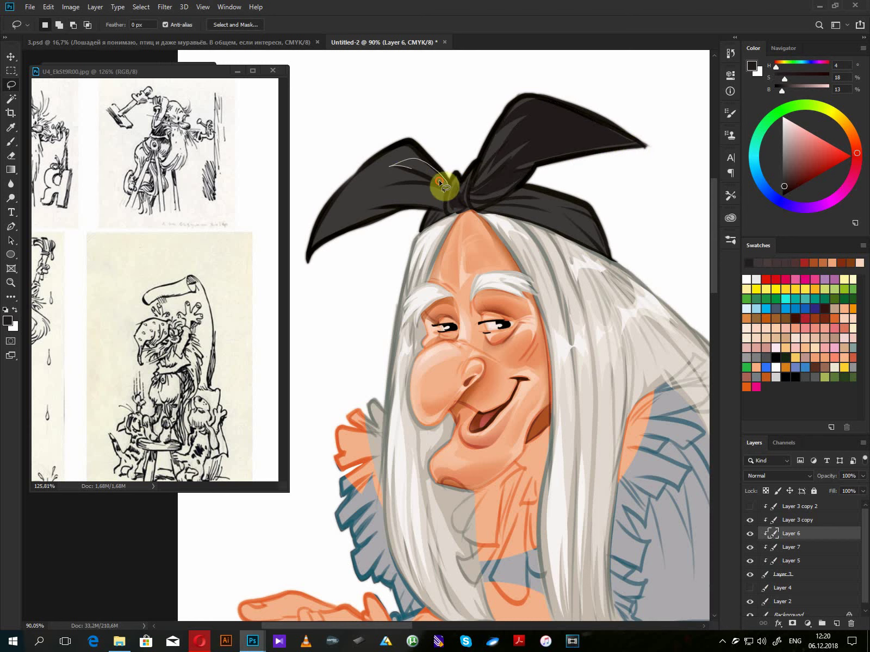
mouse_move(442, 189)
mouse_down()
mouse_move(384, 195)
mouse_move(382, 180)
mouse_move(363, 176)
mouse_move(332, 211)
mouse_move(323, 241)
mouse_move(391, 209)
mouse_move(384, 207)
mouse_move(441, 204)
mouse_up()
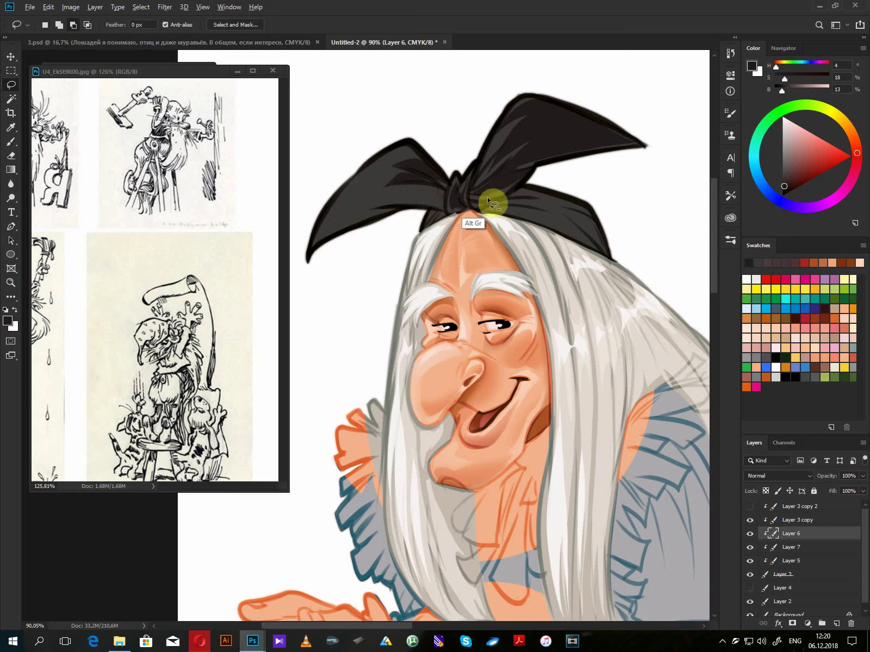
mouse_move(497, 202)
mouse_down()
mouse_move(538, 201)
mouse_move(523, 206)
mouse_move(556, 218)
mouse_move(504, 214)
mouse_move(591, 241)
mouse_move(585, 231)
mouse_move(595, 233)
mouse_move(546, 197)
mouse_up()
key(alt+BackSpace)
key(alt+BackSpace)
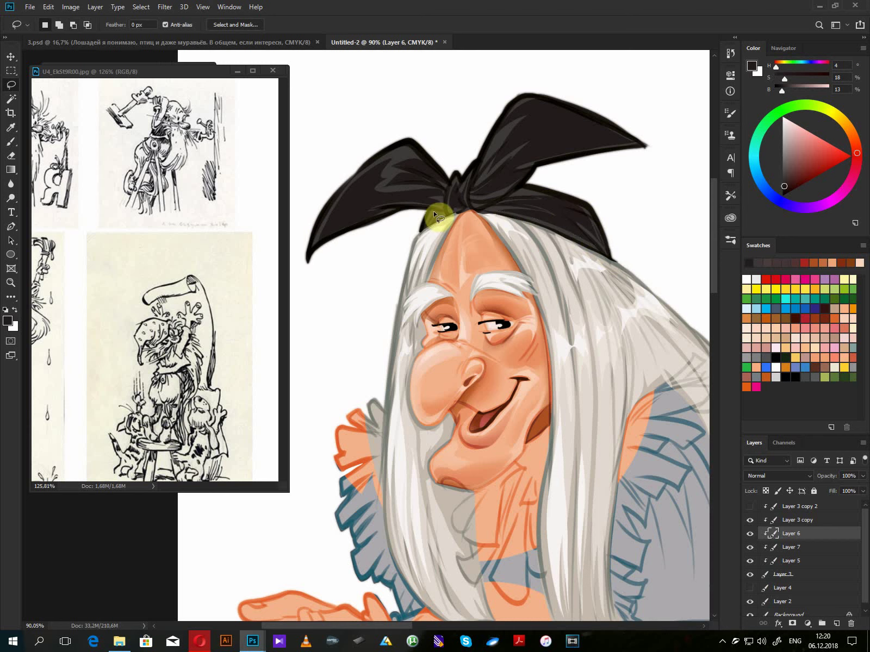
- Set the color to light grey (H 4, S 9, B 60) and fill lassoed highlights on the headband edge and right-hand bow tip
click(786, 150)
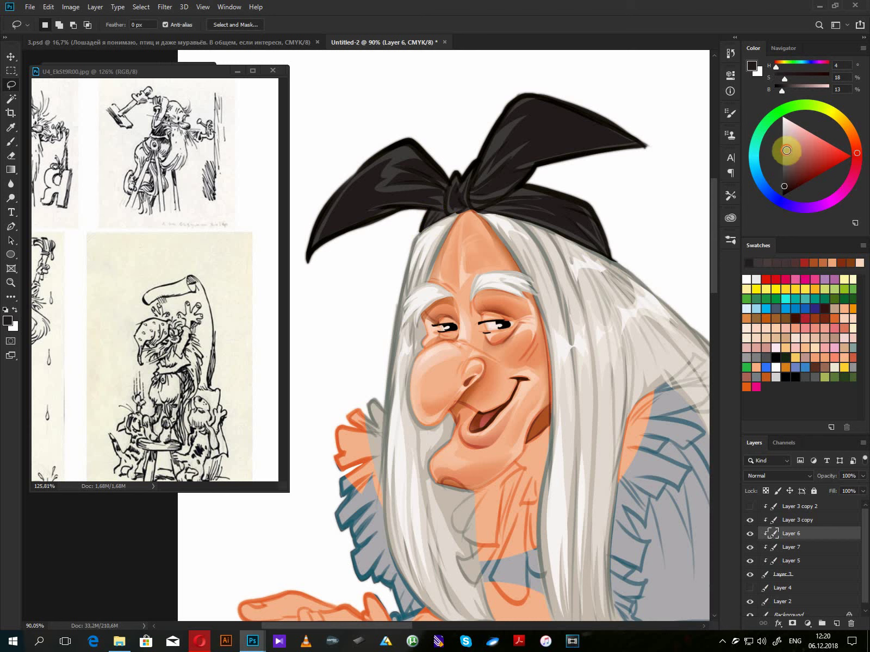
mouse_move(561, 201)
mouse_down()
mouse_move(596, 235)
mouse_move(584, 242)
mouse_move(600, 249)
mouse_move(590, 210)
mouse_up()
key(alt+BackSpace)
click(608, 216)
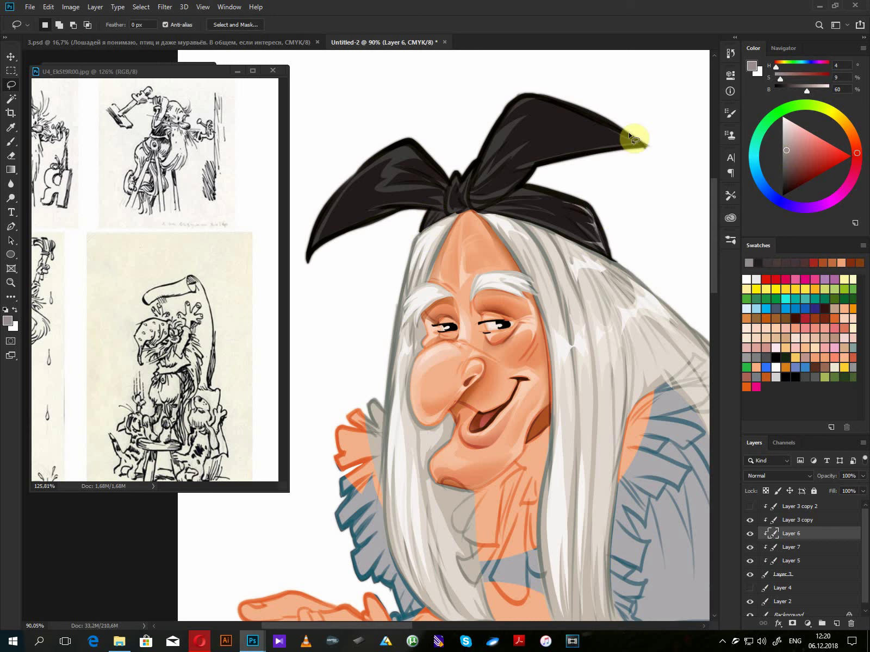
mouse_move(640, 143)
mouse_down()
mouse_move(590, 119)
mouse_move(608, 130)
mouse_move(585, 151)
mouse_move(641, 146)
mouse_up()
key(alt+BackSpace)
- Fill lassoed light grey highlights on the bow's knot, left-hand loop and headband folds, and deselect
click(486, 165)
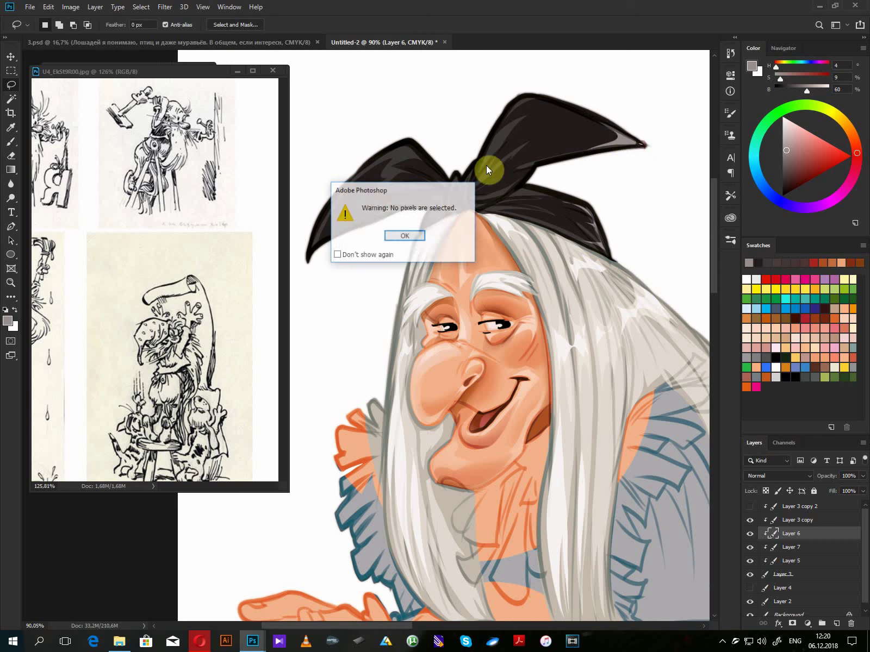
click(415, 234)
click(473, 168)
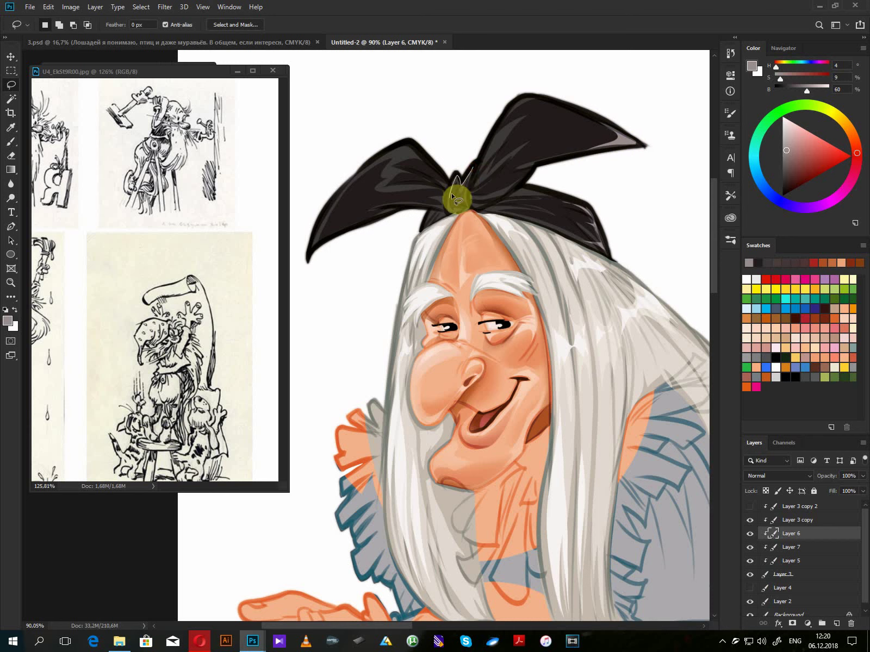
mouse_move(420, 154)
mouse_down()
mouse_move(379, 162)
mouse_move(425, 162)
mouse_up()
key(alt+BackSpace)
mouse_move(477, 208)
mouse_down()
mouse_move(550, 197)
mouse_move(543, 196)
mouse_up()
key(alt+BackSpace)
key(ctrl+d)
- Set the foreground color to a light beige (H 33, S 19, B 82)
scroll(707, 296, down, 2)
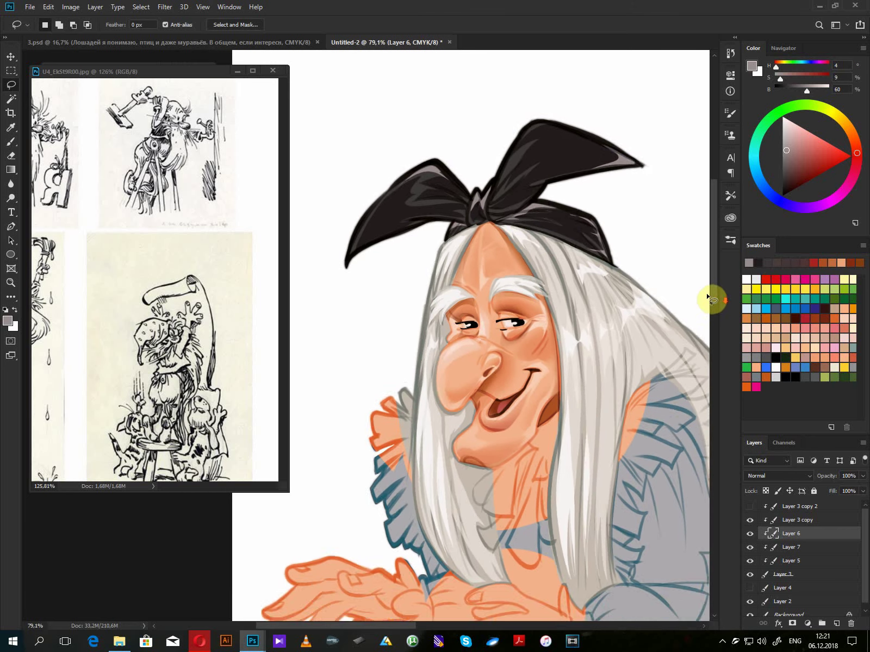
scroll(712, 297, down, 1)
scroll(641, 388, down, 5)
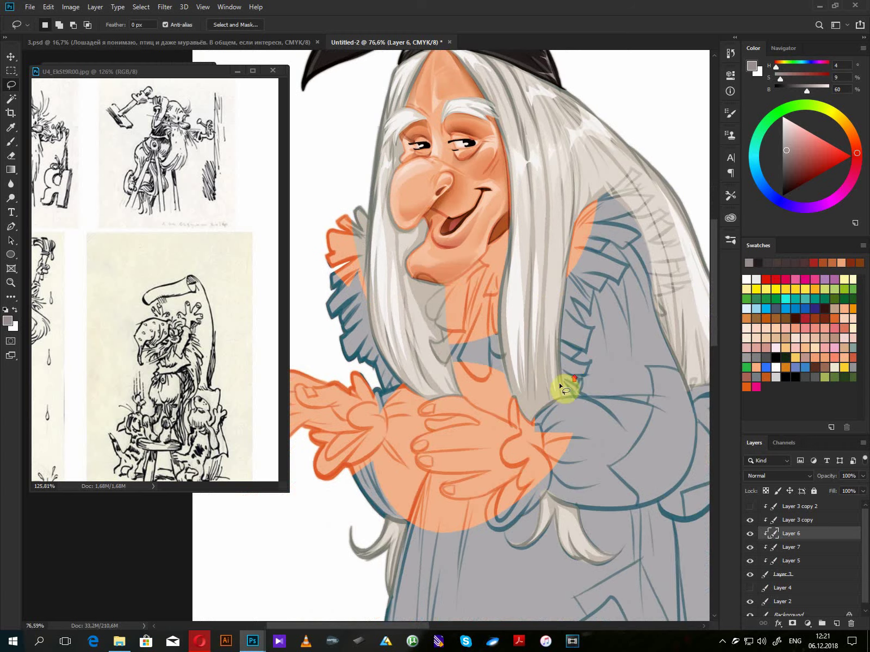
scroll(518, 382, left, 3)
scroll(518, 381, down, 1)
scroll(574, 390, down, 3)
scroll(574, 390, right, 2)
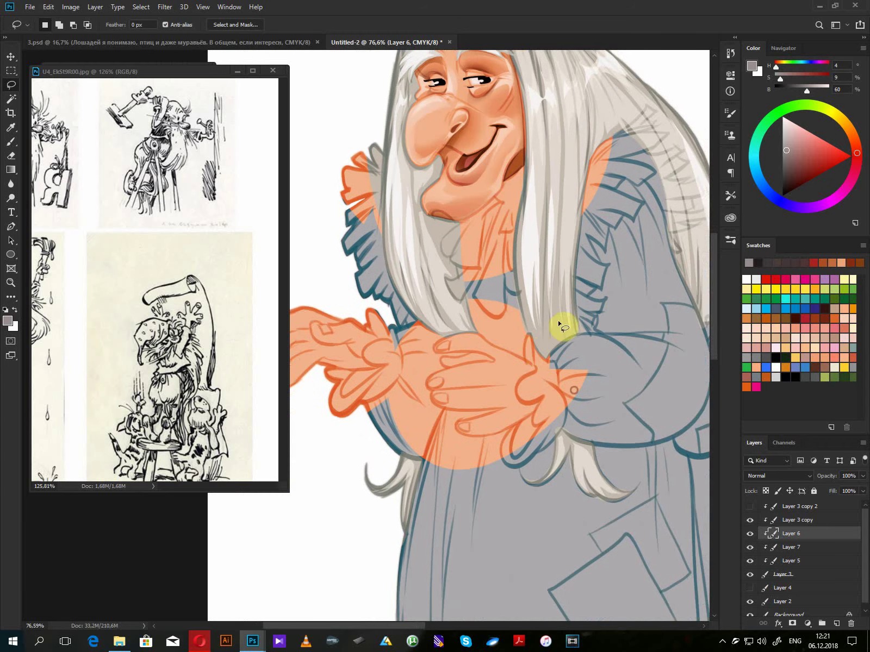
click(846, 124)
click(788, 142)
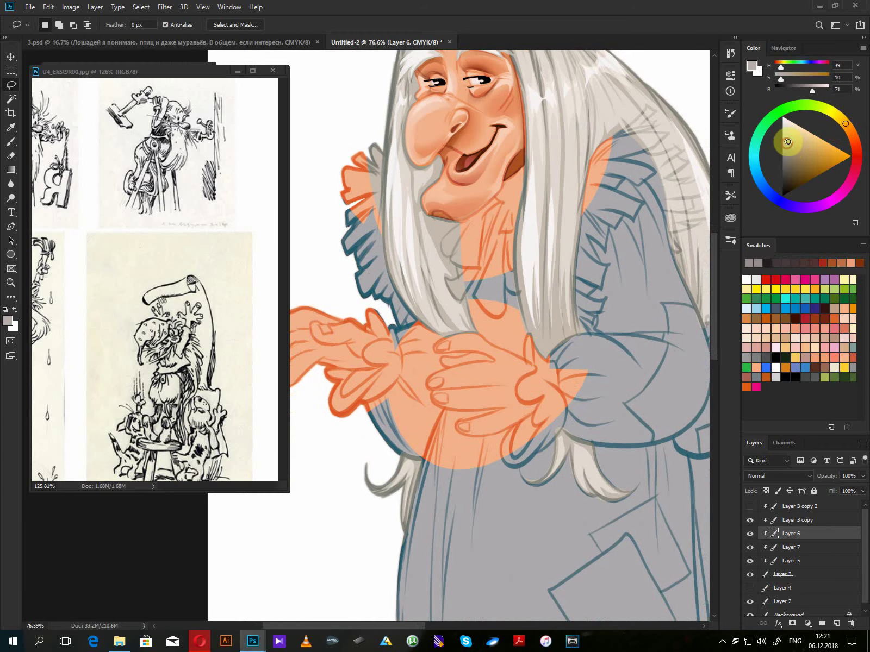
click(849, 128)
click(790, 141)
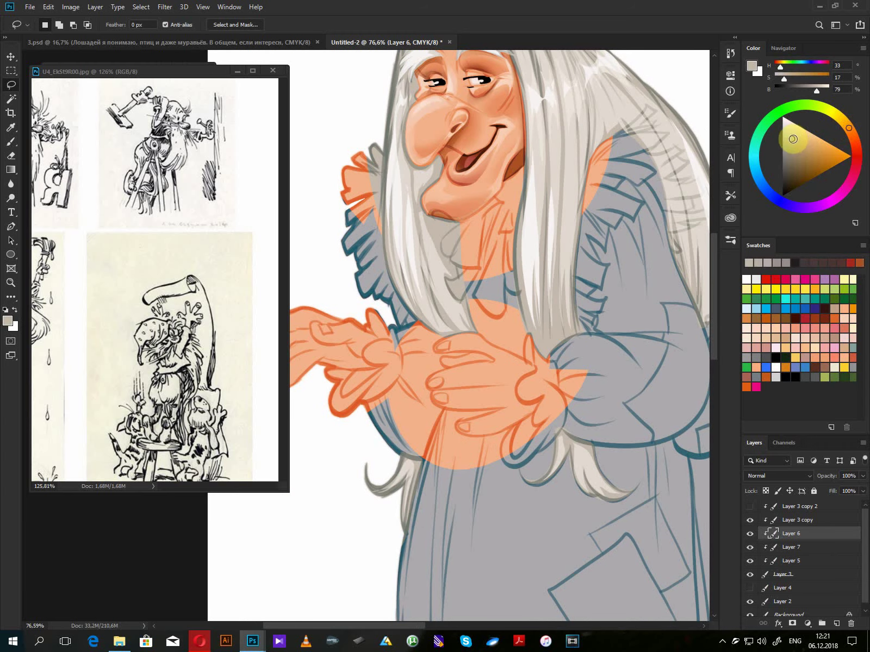
click(797, 136)
click(793, 137)
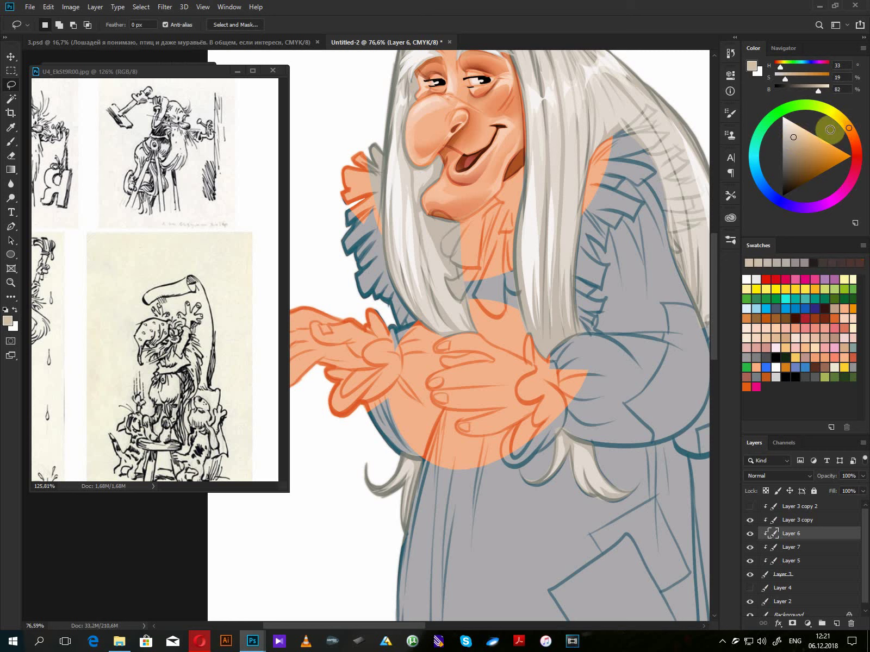
- Lasso both blouse sleeves with their ruffled cuffs on Layer 6, fill them with beige, and deselect
mouse_move(360, 322)
mouse_down()
mouse_move(379, 338)
mouse_move(363, 355)
mouse_move(375, 369)
mouse_move(331, 366)
mouse_move(310, 428)
mouse_move(342, 446)
mouse_move(421, 459)
mouse_move(444, 411)
mouse_move(434, 404)
mouse_move(429, 376)
mouse_move(446, 368)
mouse_move(443, 358)
mouse_move(475, 352)
mouse_move(436, 354)
mouse_move(439, 341)
mouse_move(423, 326)
mouse_move(363, 314)
mouse_up()
key(alt+BackSpace)
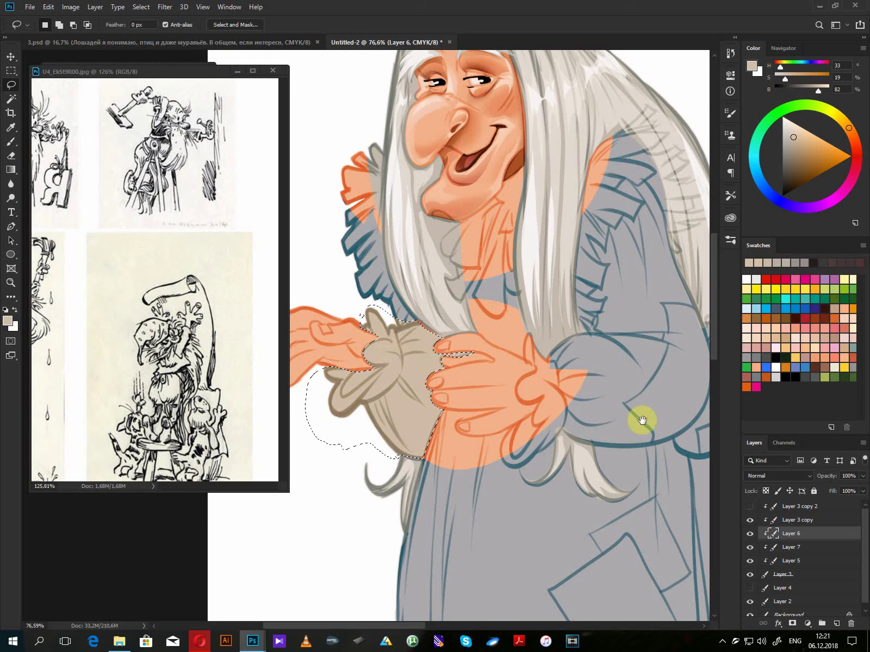
drag(642, 421, 533, 388)
mouse_move(414, 311)
mouse_down()
mouse_move(432, 341)
mouse_move(409, 356)
mouse_move(430, 372)
mouse_move(412, 396)
mouse_move(405, 444)
mouse_move(447, 411)
mouse_move(536, 424)
mouse_move(612, 362)
mouse_move(548, 161)
mouse_move(501, 142)
mouse_move(475, 238)
mouse_move(480, 299)
mouse_move(442, 326)
mouse_move(419, 306)
mouse_move(446, 305)
mouse_up()
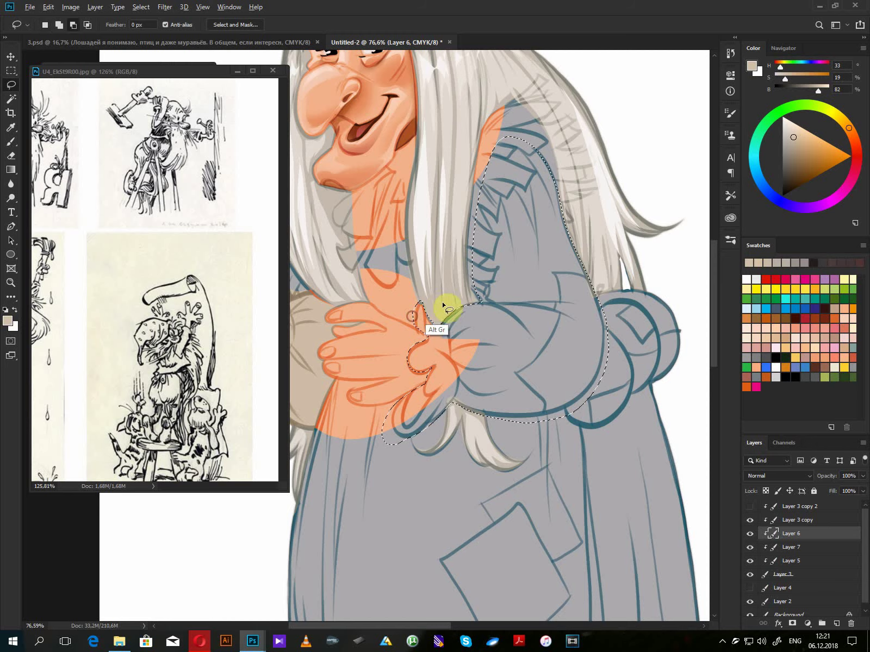
key(alt+BackSpace)
click(515, 283)
drag(536, 313, 606, 378)
- Lasso the ruffled collar and the blouse front between the hair strands, fill it with beige, and deselect
drag(421, 264, 403, 297)
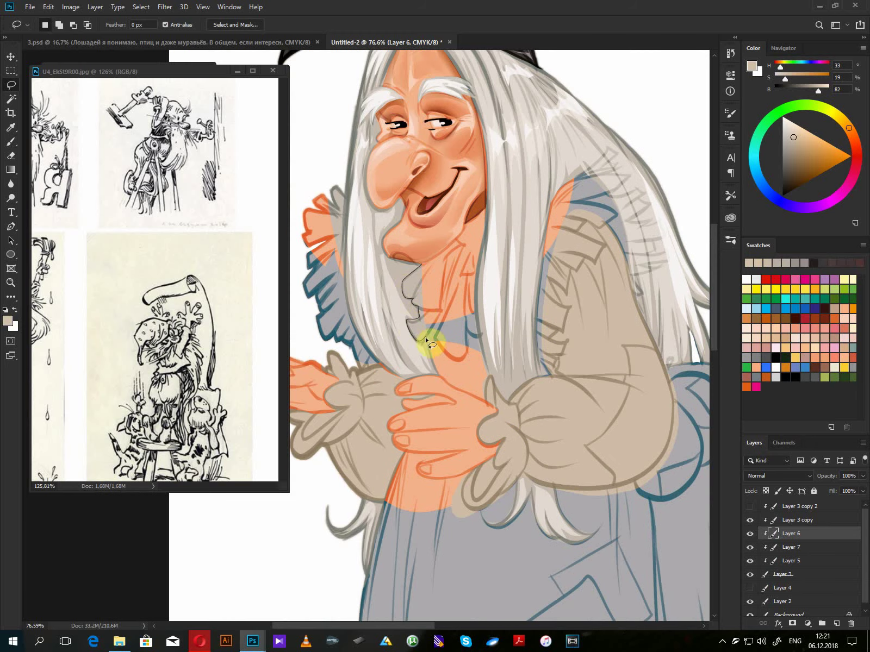
mouse_move(426, 341)
mouse_down()
mouse_move(442, 379)
mouse_move(484, 401)
mouse_move(493, 392)
mouse_move(483, 351)
mouse_up()
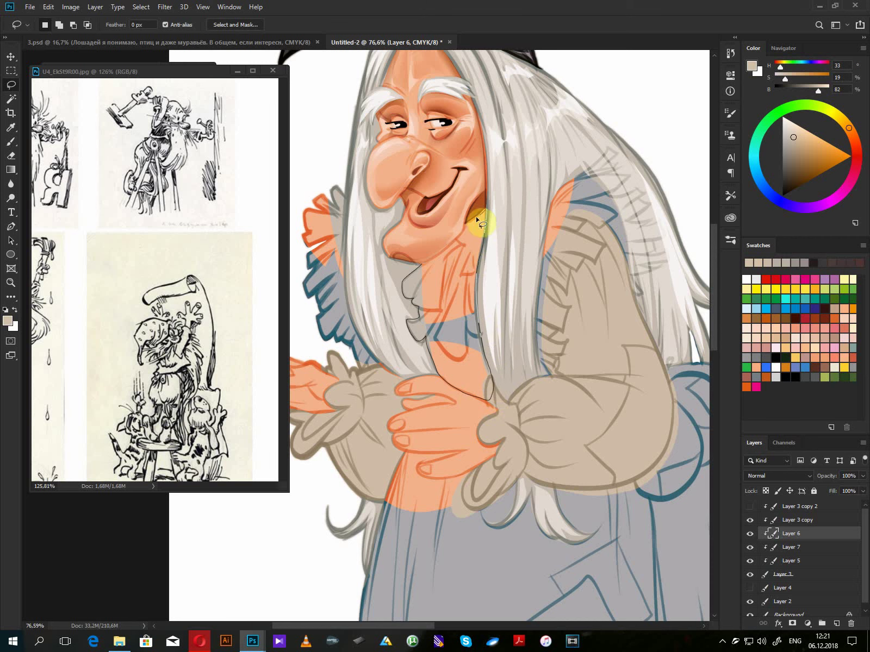
drag(462, 242, 423, 265)
key(alt+BackSpace)
click(461, 259)
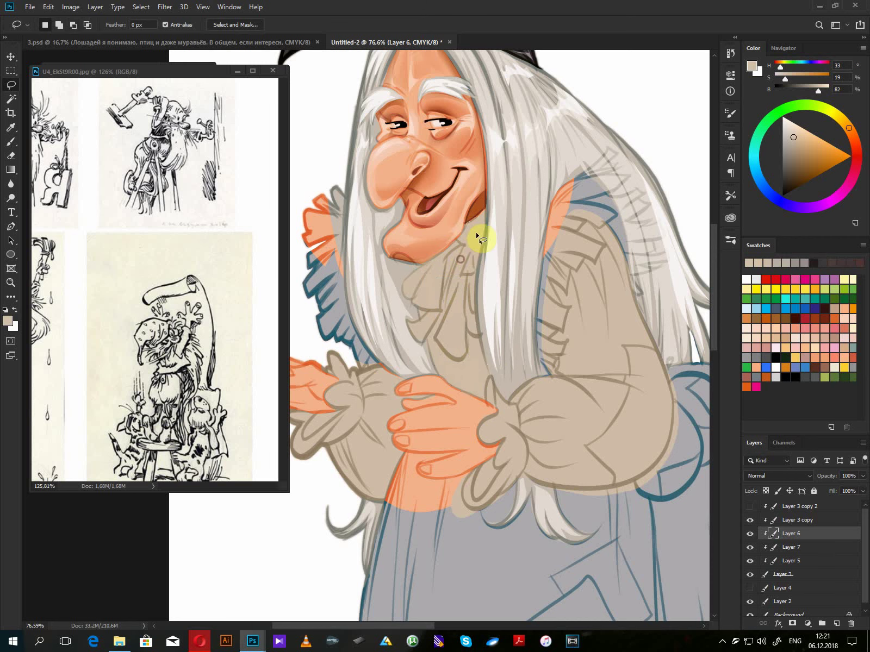
- Move the ink-sketch reference window out of the way and bring the costume photo to the front
scroll(477, 235, down, 3)
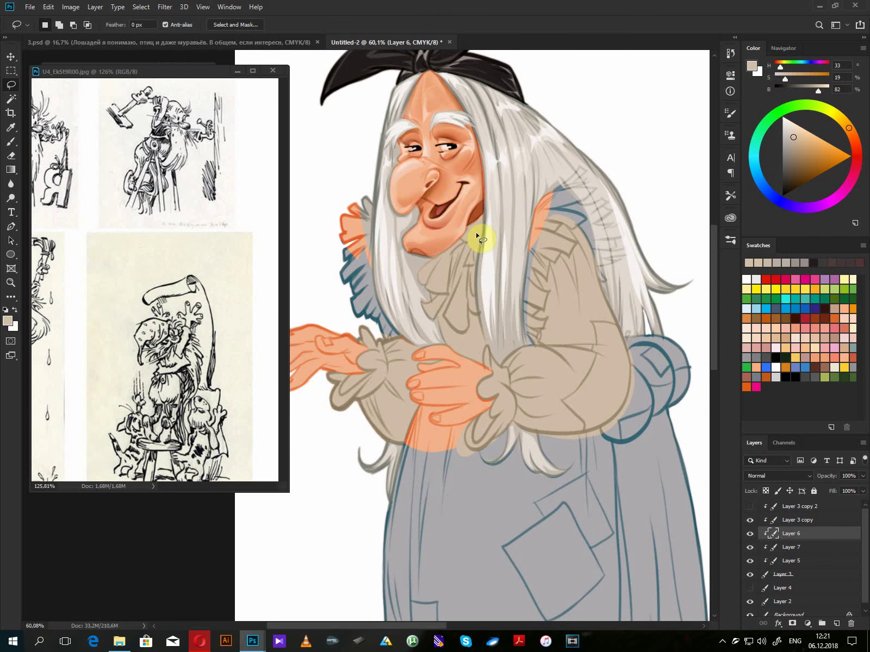
drag(552, 419, 539, 374)
drag(136, 73, 144, 162)
click(165, 132)
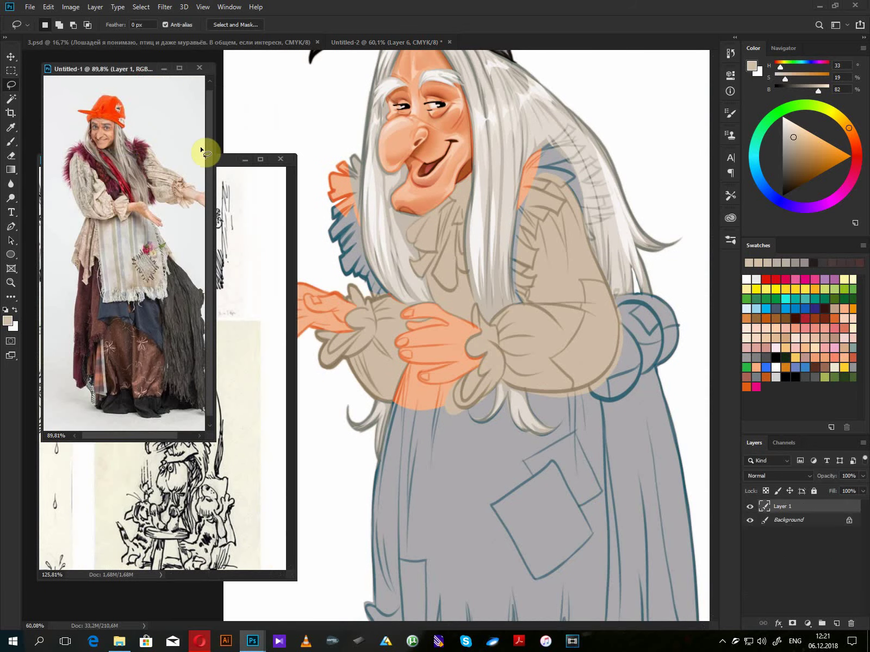
- Set the foreground color to a deep red (H 3, S 97, B 53), matching the costume photo
click(857, 153)
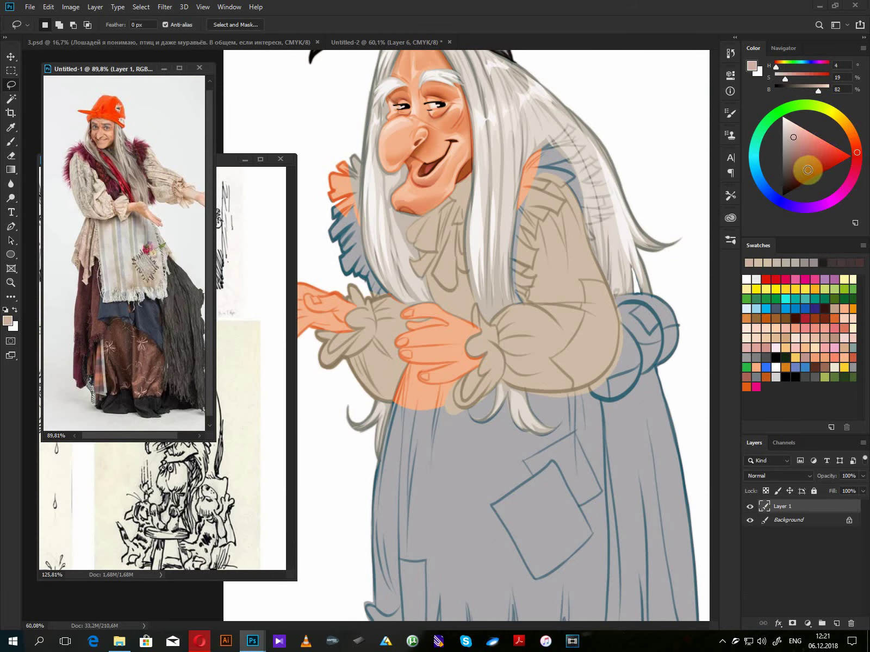
click(806, 173)
click(855, 157)
click(814, 173)
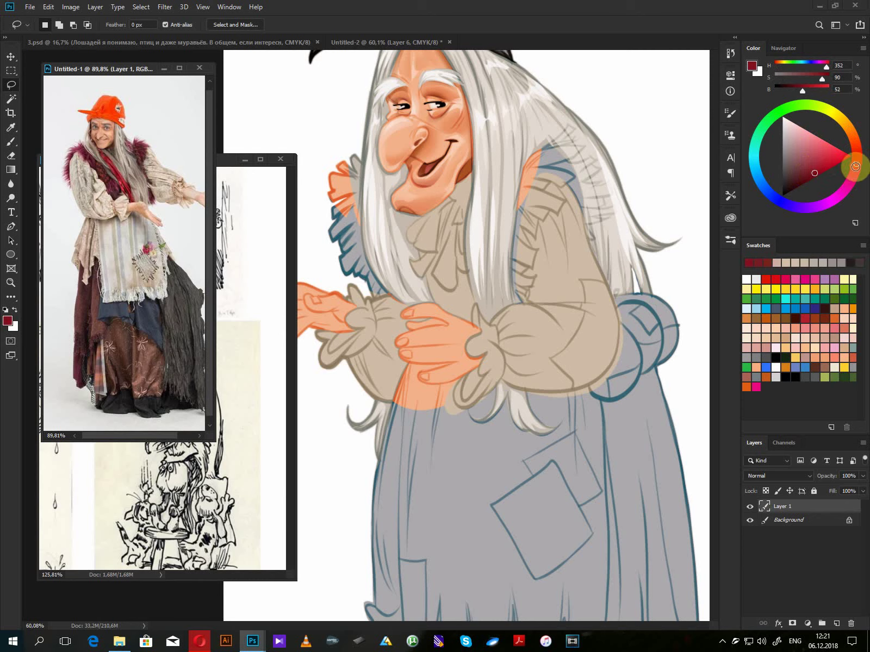
click(856, 160)
click(856, 160)
drag(816, 174, 856, 153)
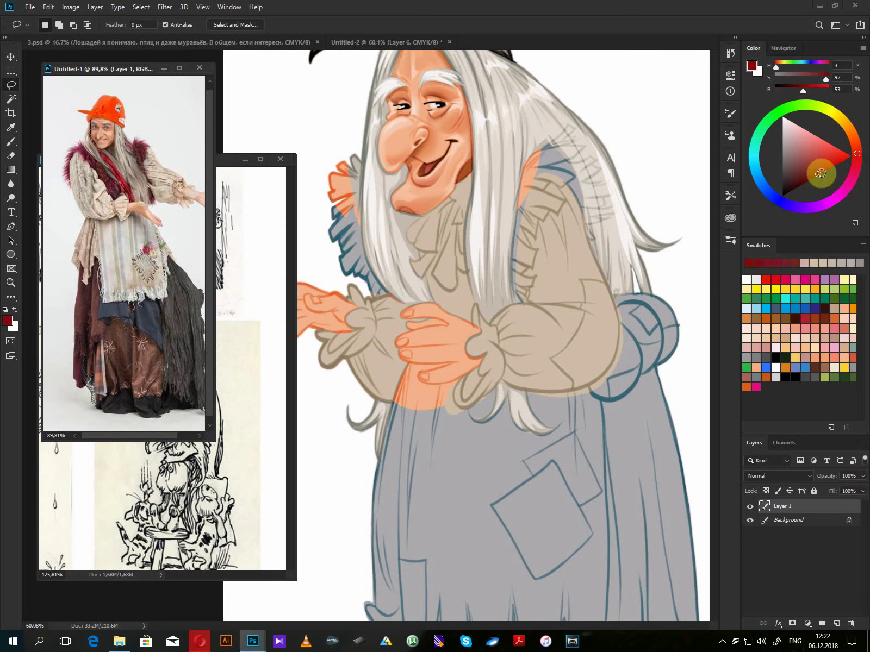
- Lasso the whole skirt and the small waist gap above the hand, and fill both with deep red
drag(532, 443, 524, 295)
mouse_move(399, 219)
mouse_down()
mouse_move(330, 423)
mouse_move(335, 497)
mouse_move(347, 515)
mouse_move(396, 514)
mouse_move(465, 549)
mouse_move(495, 554)
mouse_move(515, 547)
mouse_move(524, 529)
mouse_move(557, 521)
mouse_move(607, 548)
mouse_move(640, 528)
mouse_move(680, 534)
mouse_move(697, 503)
mouse_move(694, 337)
mouse_move(665, 211)
mouse_move(568, 243)
mouse_move(523, 244)
mouse_move(532, 276)
mouse_move(554, 277)
mouse_move(530, 288)
mouse_move(504, 271)
mouse_move(502, 256)
mouse_move(473, 276)
mouse_move(462, 267)
mouse_move(483, 273)
mouse_move(492, 240)
mouse_move(453, 262)
mouse_move(451, 233)
mouse_move(432, 238)
mouse_move(451, 223)
mouse_move(410, 227)
mouse_up()
key(alt+BackSpace)
key(ctrl+d)
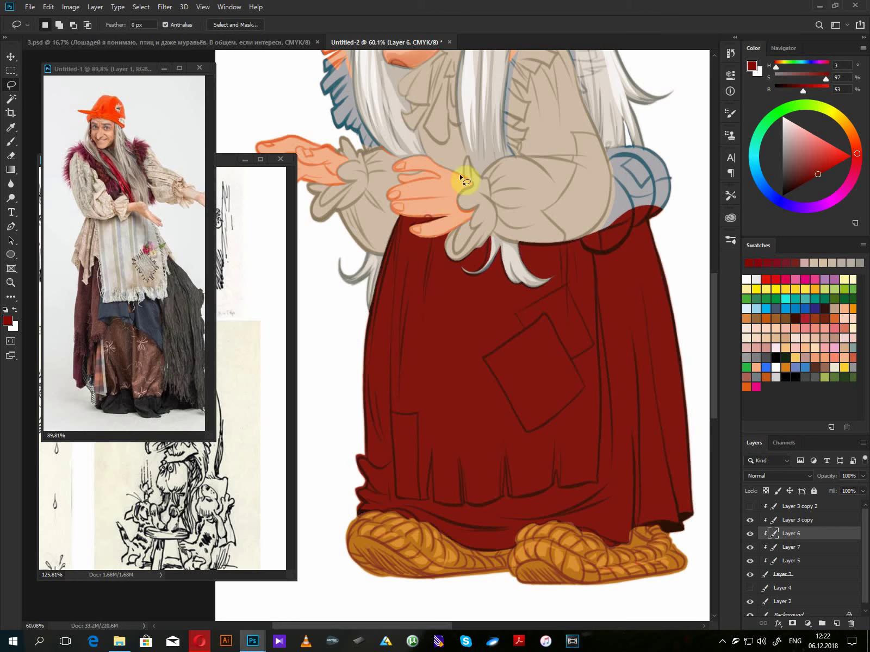
mouse_move(457, 175)
mouse_down()
mouse_move(436, 162)
mouse_move(461, 176)
mouse_move(440, 163)
mouse_move(466, 165)
mouse_up()
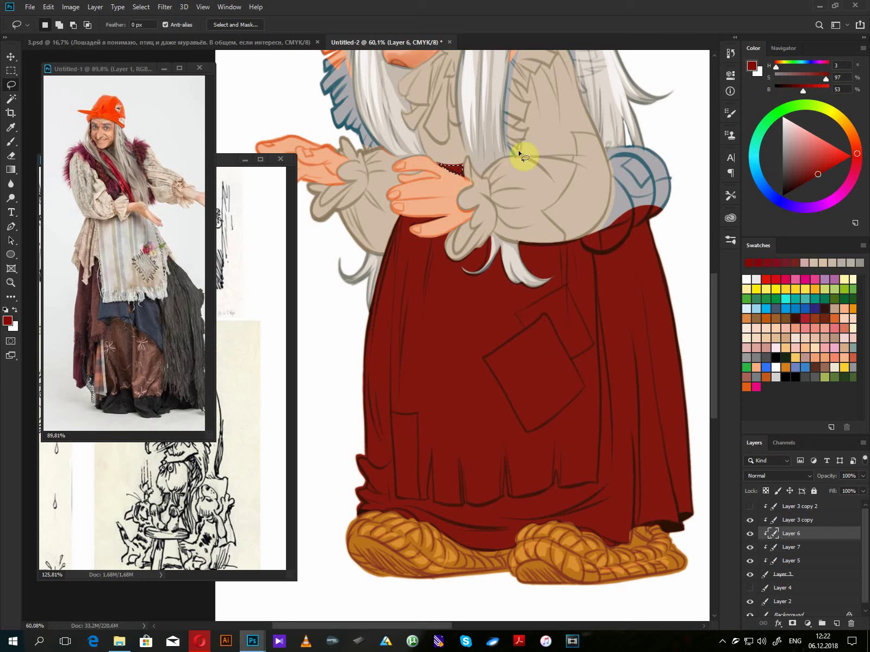
- Set the color to dark maroon (H 3, S 76, B 20) and fill the lassoed vest front below the ruffled collar
mouse_move(548, 137)
mouse_down()
mouse_move(526, 229)
mouse_move(525, 302)
mouse_move(498, 314)
mouse_up()
click(792, 186)
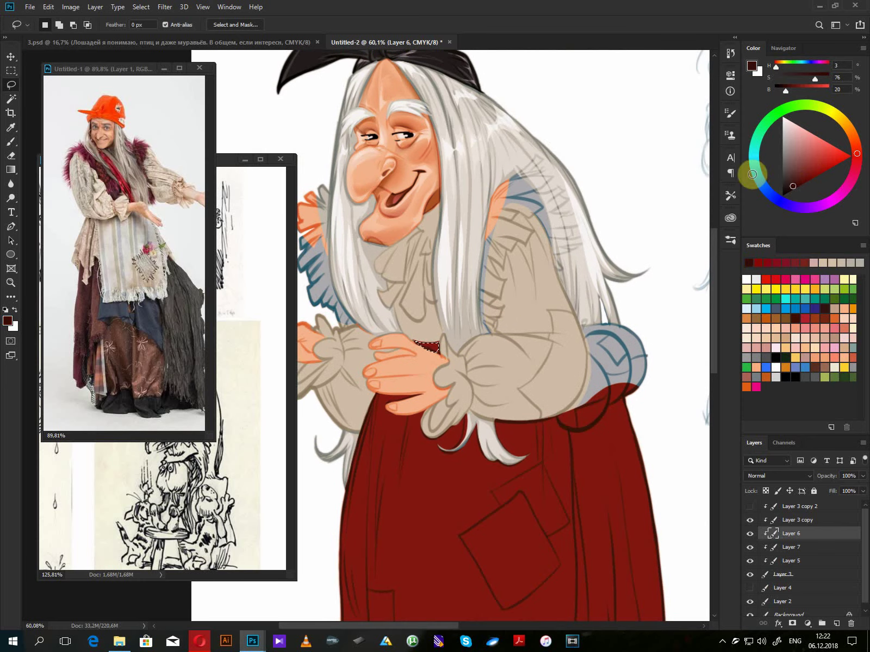
mouse_move(408, 316)
mouse_down()
mouse_move(414, 345)
mouse_move(395, 331)
mouse_move(391, 309)
mouse_move(404, 287)
mouse_move(408, 316)
mouse_up()
key(alt+BackSpace)
- Lasso the vest's jagged fringe around the near shoulder and armhole, and fill it with dark maroon
drag(490, 209, 481, 322)
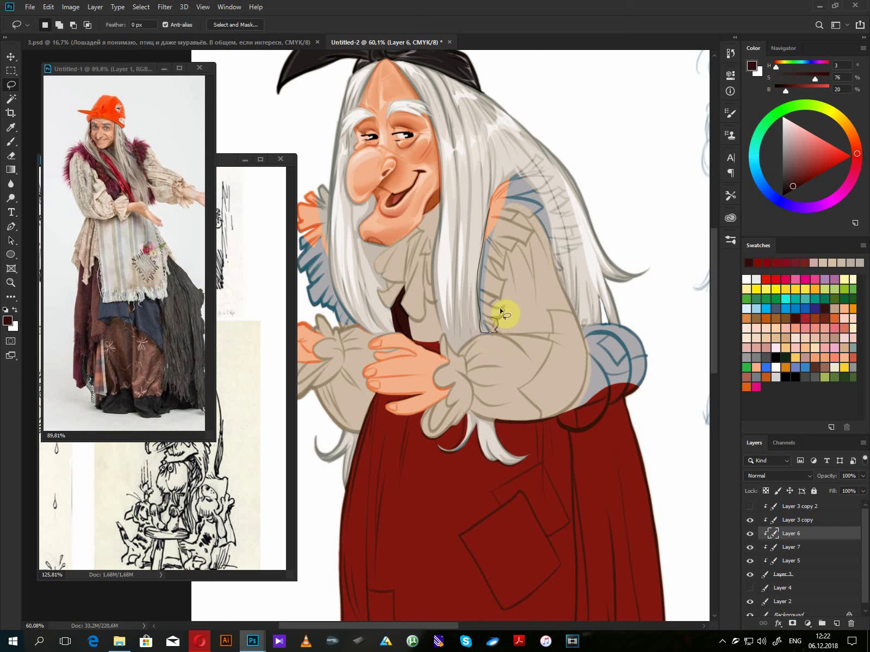
mouse_move(497, 303)
mouse_down()
mouse_move(507, 281)
mouse_move(493, 261)
mouse_move(504, 272)
mouse_move(507, 253)
mouse_move(529, 243)
mouse_move(510, 226)
mouse_move(537, 214)
mouse_move(560, 284)
mouse_up()
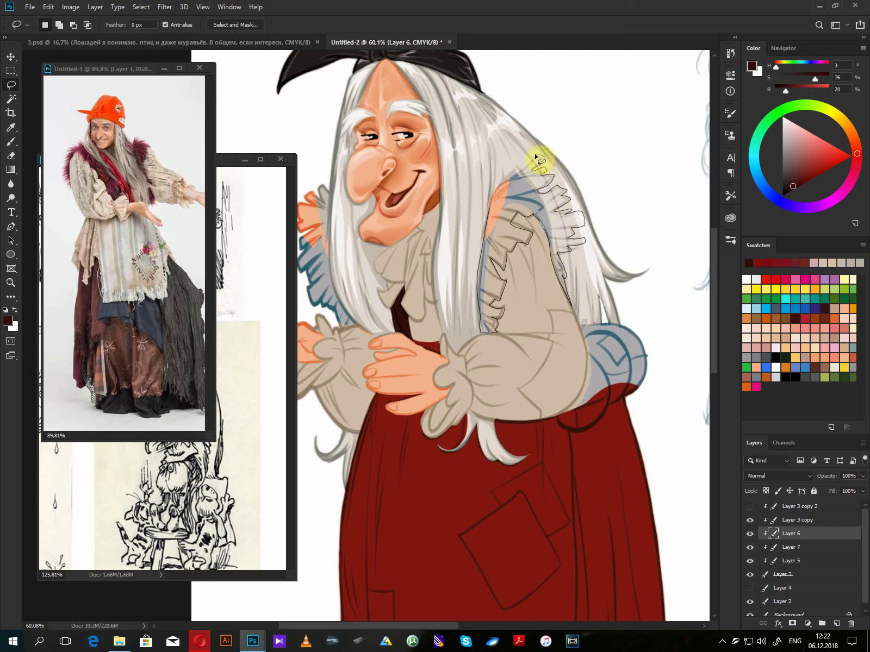
drag(509, 177, 500, 193)
key(alt+BackSpace)
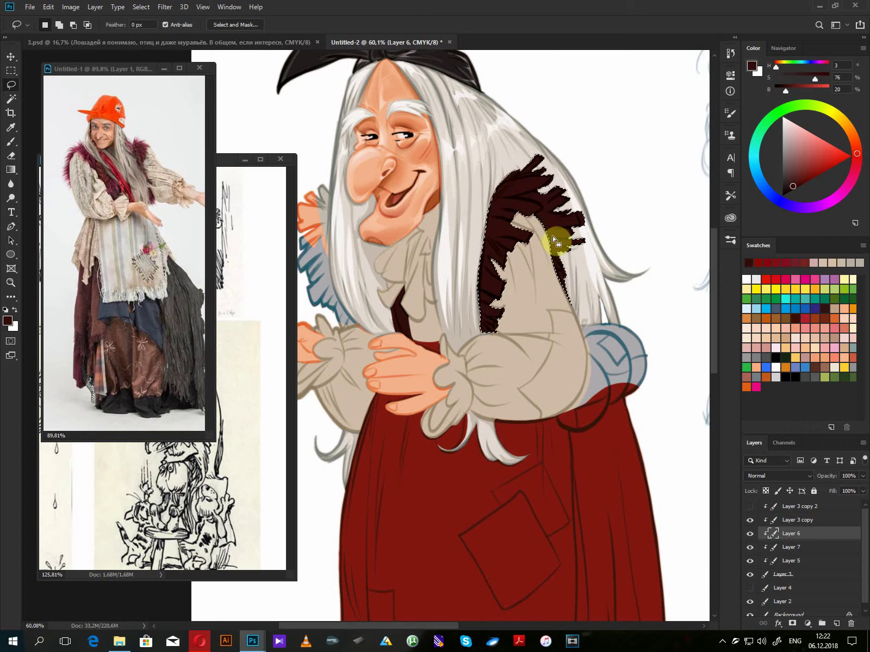
- Lasso the vest's fringe on the far shoulder, beside the face-side hair, fill it with dark maroon, and deselect
drag(514, 325, 568, 355)
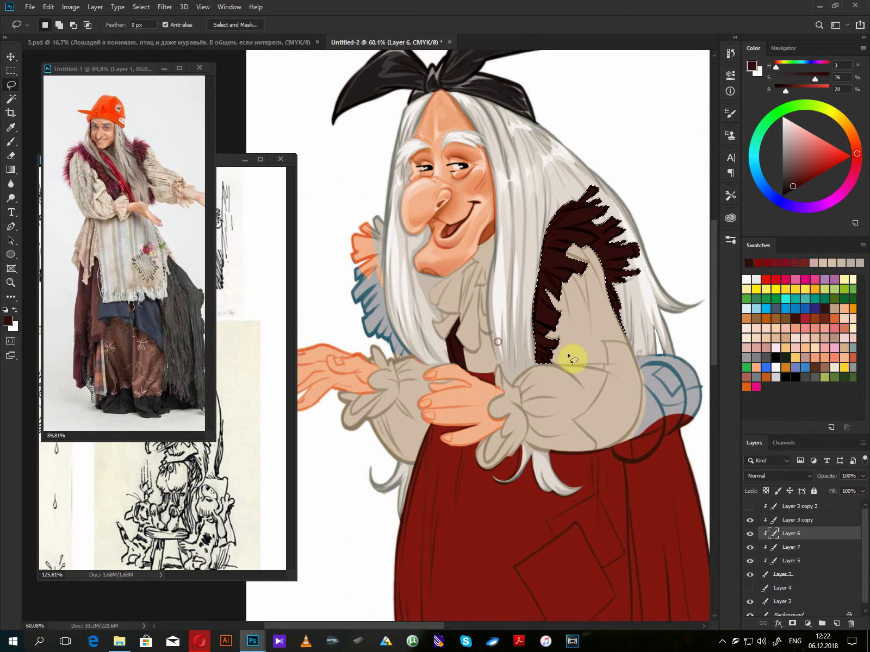
drag(386, 224, 383, 277)
mouse_move(390, 317)
mouse_down()
mouse_move(412, 359)
mouse_move(401, 362)
mouse_move(352, 328)
mouse_move(346, 231)
mouse_move(380, 210)
mouse_up()
key(alt+BackSpace)
key(ctrl+d)
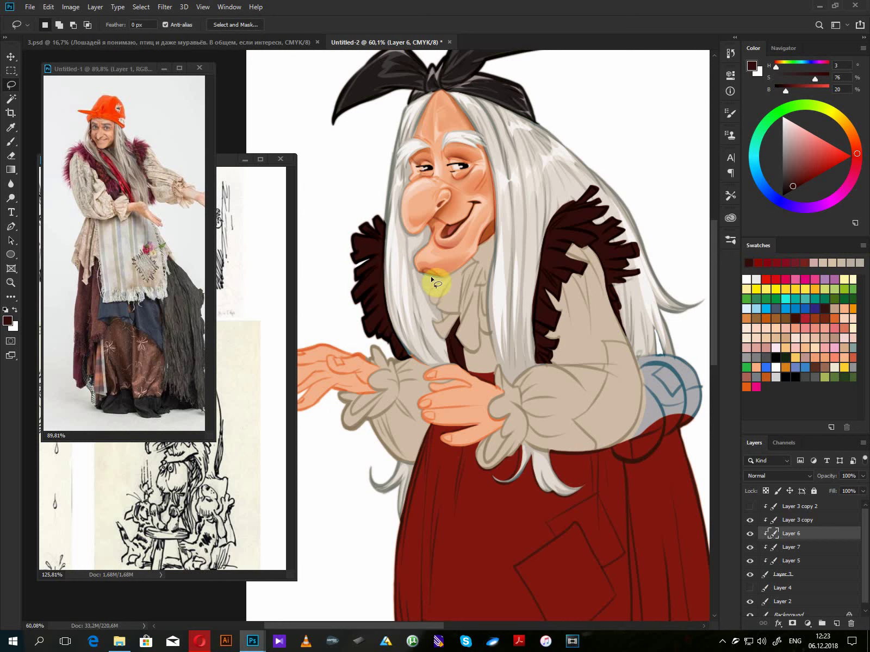
- Fill the lassoed vest gap between the hair and the ruffled collar under the chin with dark maroon, and deselect
mouse_move(429, 283)
mouse_down()
mouse_move(443, 363)
mouse_move(454, 358)
mouse_move(444, 341)
mouse_up()
drag(444, 278, 430, 276)
key(alt+BackSpace)
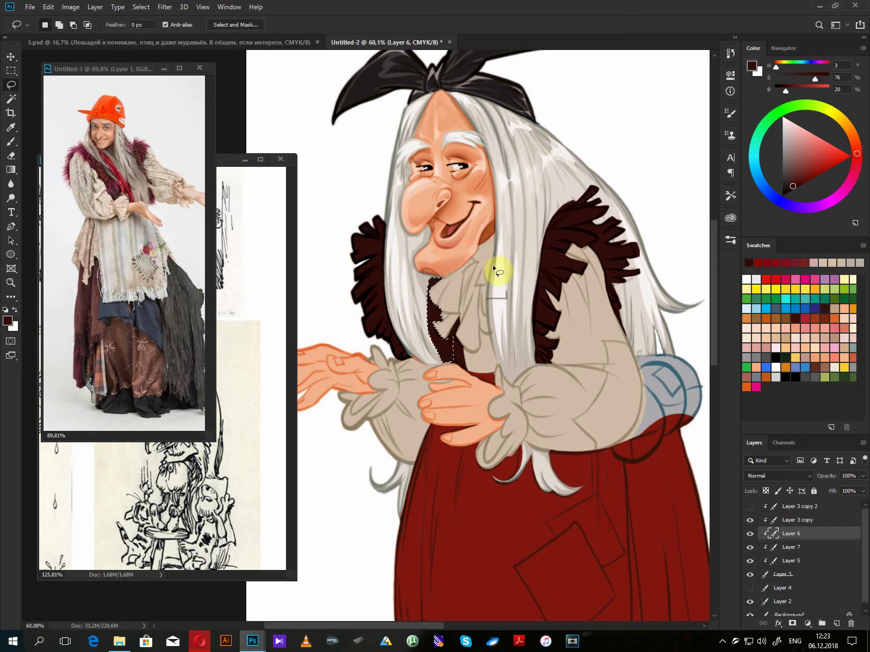
click(494, 271)
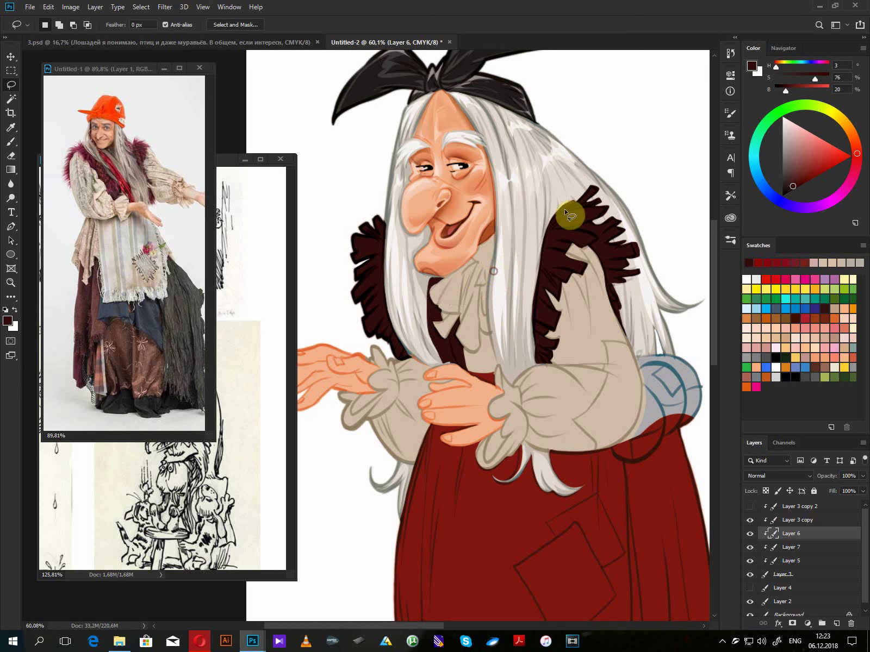
click(505, 238)
- Lasso the vest's lower fringe between the far sleeve and the folded hand, and fill it with dark maroon
mouse_move(405, 371)
mouse_down()
mouse_move(418, 385)
mouse_move(407, 354)
mouse_move(447, 380)
mouse_move(422, 391)
mouse_move(458, 369)
mouse_move(427, 423)
mouse_move(435, 403)
mouse_move(433, 426)
mouse_move(409, 433)
mouse_move(427, 441)
mouse_move(451, 429)
mouse_move(456, 416)
mouse_up()
key(alt+BackSpace)
key(alt+BackSpace)
drag(652, 435, 546, 389)
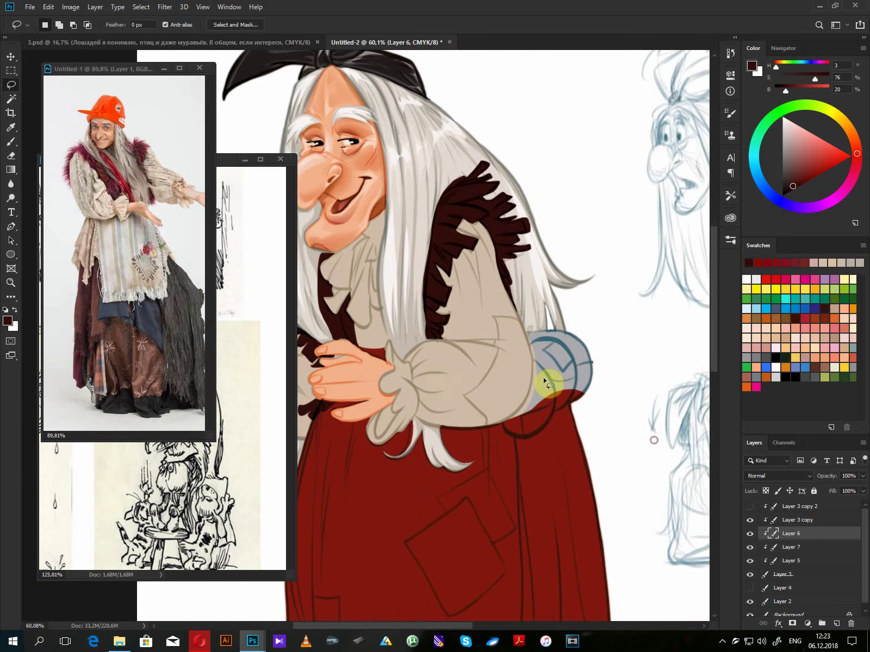
mouse_move(346, 356)
mouse_down()
mouse_move(331, 359)
mouse_move(347, 355)
mouse_up()
key(alt+BackSpace)
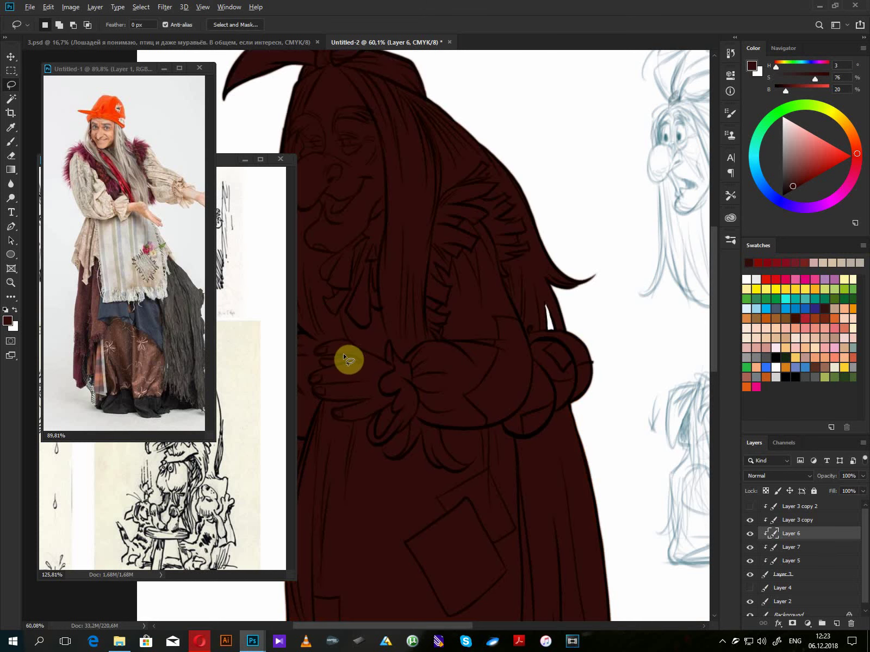
key(ctrl+z)
- Lasso and fill a further patch of the vest with dark maroon, and deselect
scroll(351, 363, up, 3)
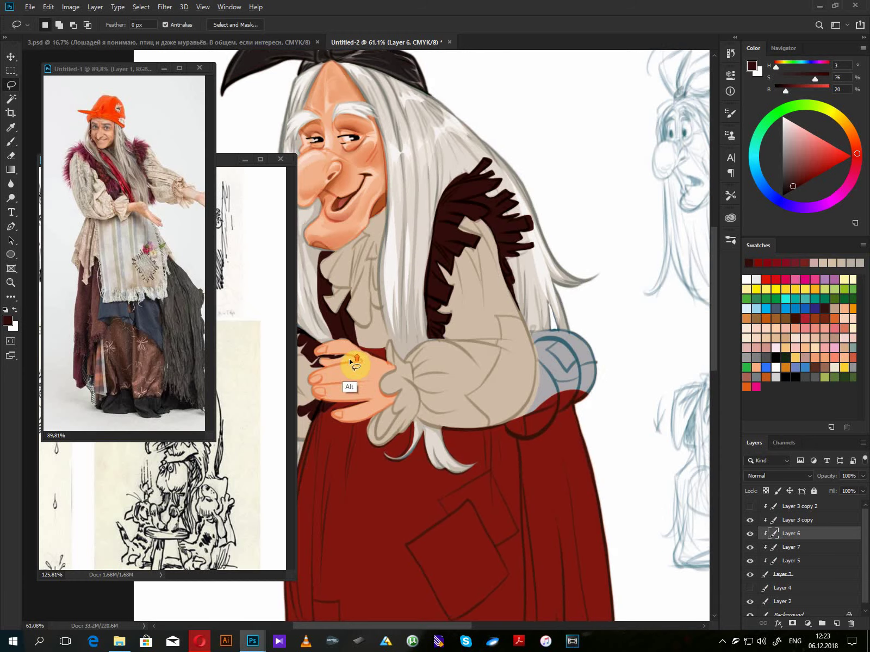
mouse_move(370, 368)
mouse_down()
mouse_move(460, 338)
mouse_move(437, 341)
mouse_move(425, 346)
mouse_move(430, 352)
mouse_move(471, 339)
mouse_move(461, 319)
mouse_move(474, 317)
mouse_move(413, 311)
mouse_up()
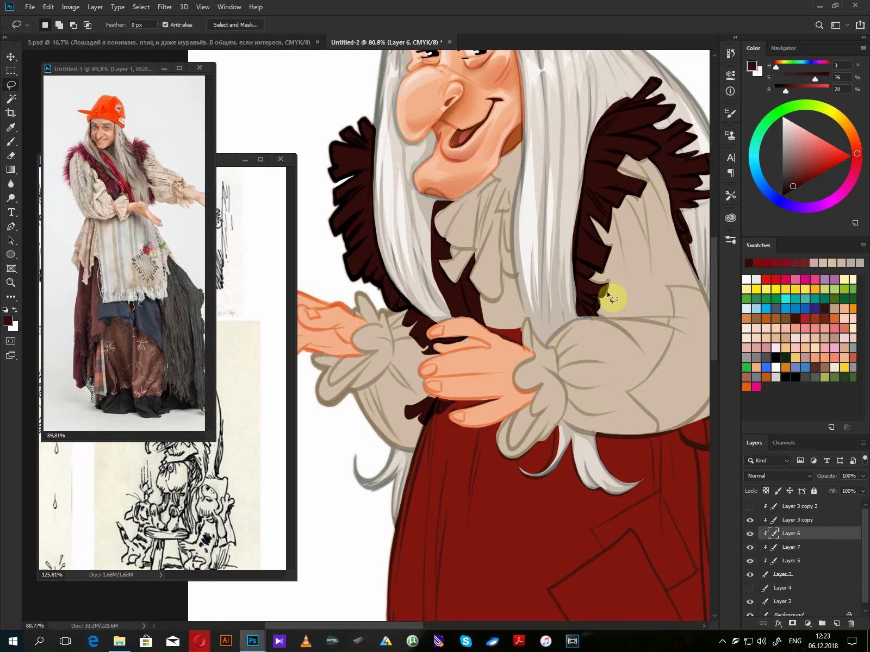
drag(612, 295, 491, 442)
mouse_move(475, 387)
mouse_down()
mouse_move(483, 451)
mouse_move(502, 268)
mouse_move(487, 307)
mouse_move(480, 404)
mouse_up()
key(alt+BackSpace)
key(ctrl+d)
drag(674, 371, 660, 377)
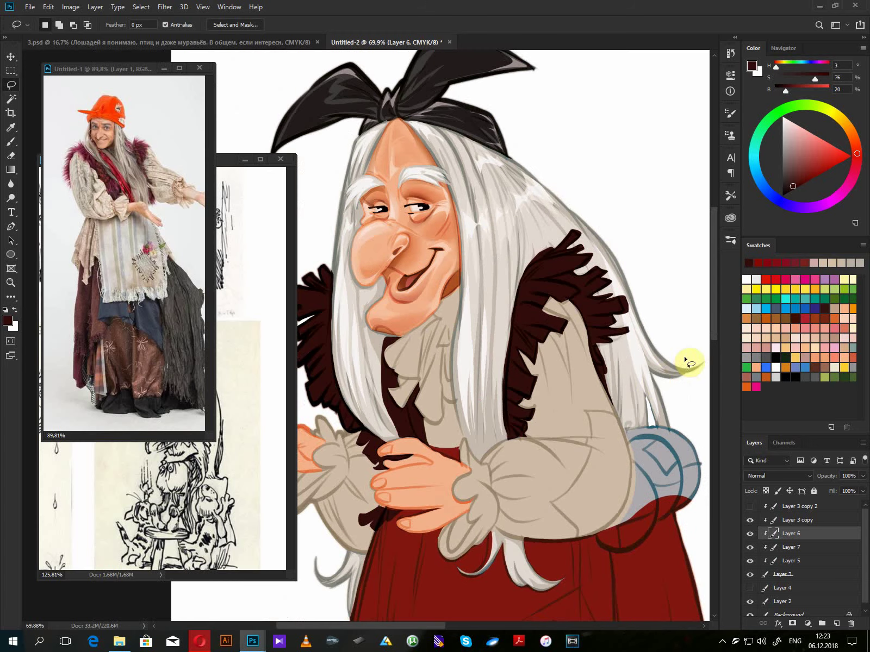
mouse_move(551, 464)
mouse_down()
mouse_move(582, 431)
mouse_move(623, 409)
mouse_move(573, 359)
mouse_move(551, 317)
mouse_up()
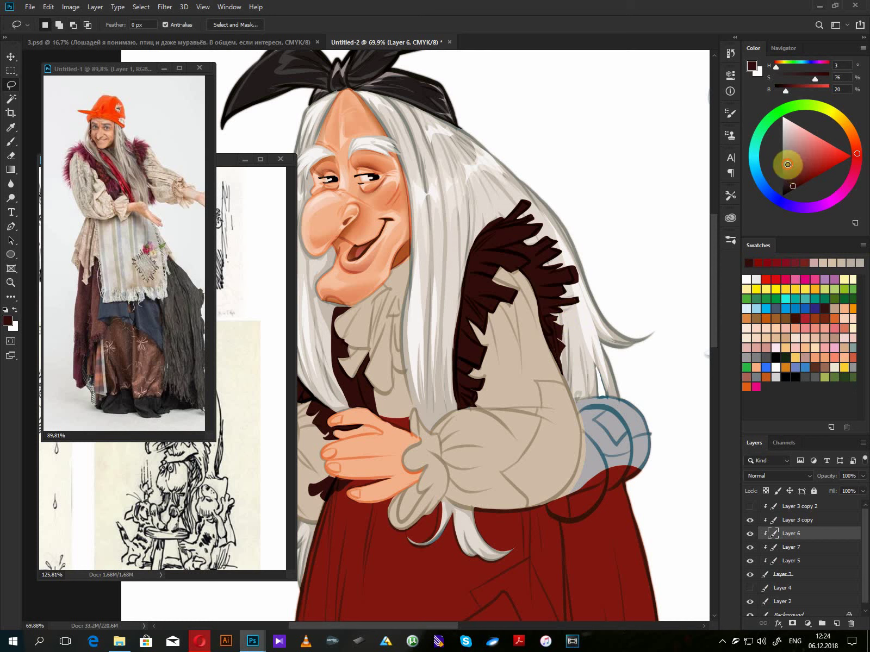
- Set the color to greyish brown (H 3, S 17, B 43) and fill lassoed highlights on the near shoulder's vest fringe
click(788, 165)
mouse_move(490, 242)
mouse_down()
mouse_move(532, 232)
mouse_move(504, 232)
mouse_move(518, 209)
mouse_move(512, 216)
mouse_up()
key(alt+BackSpace)
key(alt+BackSpace)
key(alt+BackSpace)
mouse_move(506, 263)
mouse_down()
mouse_move(525, 260)
mouse_move(506, 267)
mouse_move(516, 268)
mouse_move(554, 242)
mouse_move(492, 279)
mouse_move(485, 267)
mouse_move(509, 290)
mouse_move(501, 294)
mouse_move(510, 291)
mouse_move(488, 301)
mouse_up()
click(519, 264)
key(alt+BackSpace)
key(alt+BackSpace)
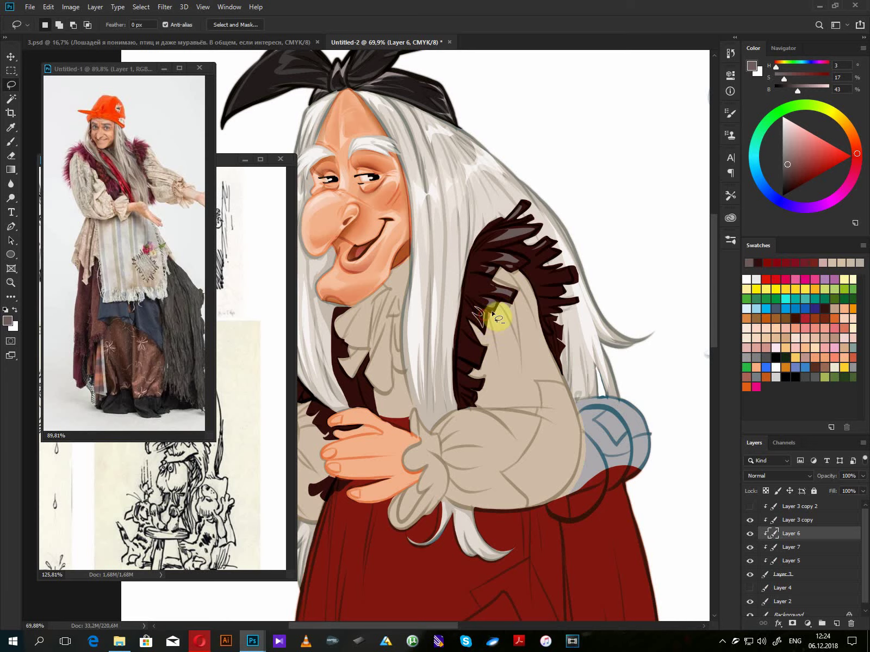
- Fill lassoed highlights on the fringe of the vest's far shoulder with greyish brown (H 3, S 17, B 43), and deselect
drag(514, 333, 597, 396)
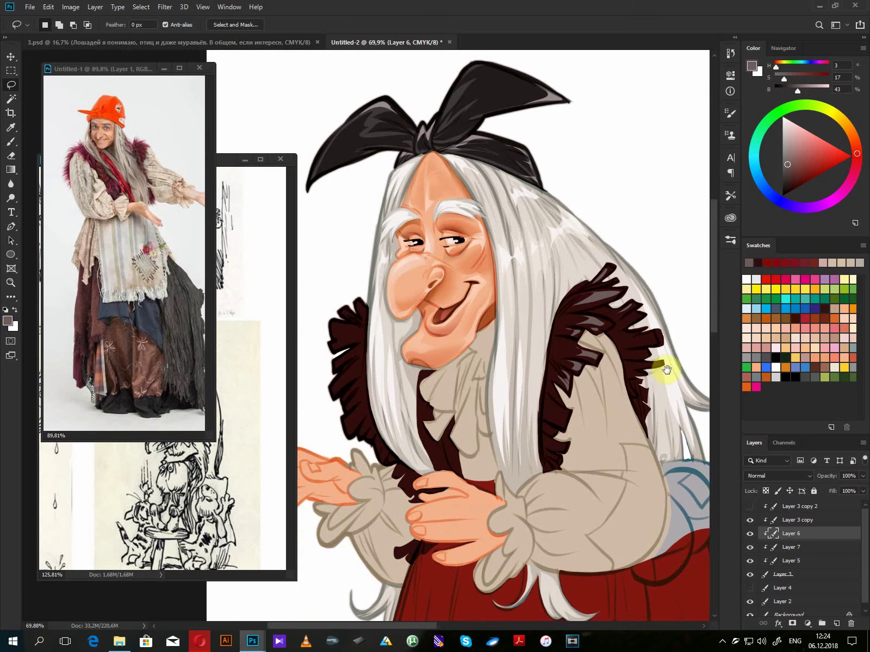
mouse_move(358, 298)
mouse_down()
mouse_move(362, 315)
mouse_move(346, 308)
mouse_move(341, 315)
mouse_move(365, 311)
mouse_move(356, 325)
mouse_move(332, 324)
mouse_move(335, 338)
mouse_move(357, 329)
mouse_move(332, 346)
mouse_move(340, 350)
mouse_move(362, 332)
mouse_move(349, 361)
mouse_move(355, 353)
mouse_move(334, 367)
mouse_move(359, 353)
mouse_move(333, 394)
mouse_move(357, 364)
mouse_move(343, 396)
mouse_move(360, 388)
mouse_move(347, 412)
mouse_move(354, 382)
mouse_move(345, 396)
mouse_move(362, 382)
mouse_move(357, 414)
mouse_move(344, 418)
mouse_move(360, 409)
mouse_move(368, 420)
mouse_move(361, 438)
mouse_move(379, 406)
mouse_up()
key(alt+BackSpace)
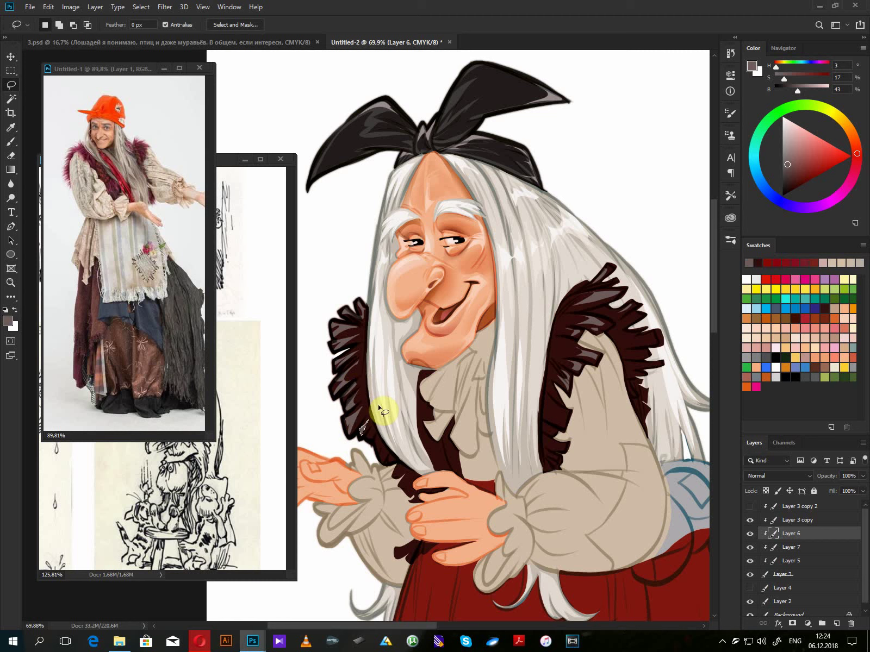
key(alt+BackSpace)
mouse_move(652, 331)
mouse_down()
mouse_move(631, 339)
mouse_move(658, 331)
mouse_move(630, 317)
mouse_move(649, 317)
mouse_move(663, 363)
mouse_move(637, 364)
mouse_move(641, 351)
mouse_move(652, 381)
mouse_move(638, 388)
mouse_move(644, 393)
mouse_move(578, 376)
mouse_move(559, 343)
mouse_move(612, 288)
mouse_move(568, 412)
mouse_move(555, 411)
mouse_move(568, 410)
mouse_move(558, 399)
mouse_move(374, 436)
mouse_move(565, 347)
mouse_move(612, 289)
mouse_move(571, 411)
mouse_move(550, 389)
mouse_move(482, 423)
mouse_move(381, 447)
mouse_up()
key(alt+BackSpace)
key(alt+BackSpace)
key(ctrl+d)
- Fill lassoed shadows on the outstretched and folded hands with orange (H 21, S 58, B 91)
drag(347, 468, 405, 374)
mouse_move(407, 402)
mouse_down()
mouse_move(373, 386)
mouse_move(359, 371)
mouse_move(364, 362)
mouse_move(338, 408)
mouse_move(398, 411)
mouse_move(405, 400)
mouse_up()
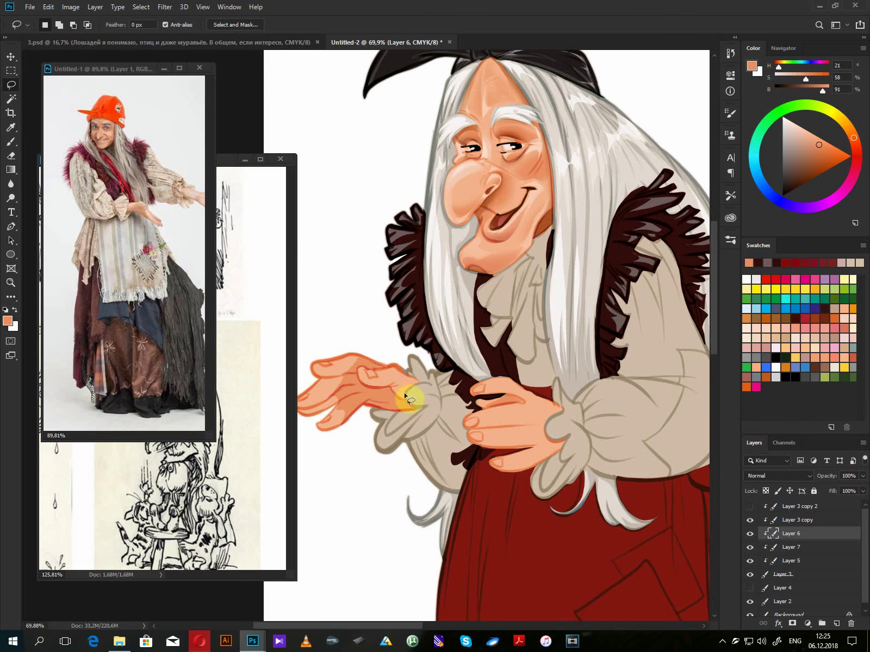
drag(621, 430, 601, 405)
mouse_move(539, 383)
mouse_down()
mouse_move(520, 377)
mouse_move(513, 405)
mouse_move(529, 429)
mouse_move(522, 436)
mouse_move(547, 415)
mouse_move(527, 416)
mouse_move(527, 399)
mouse_move(541, 384)
mouse_up()
key(alt+BackSpace)
click(555, 383)
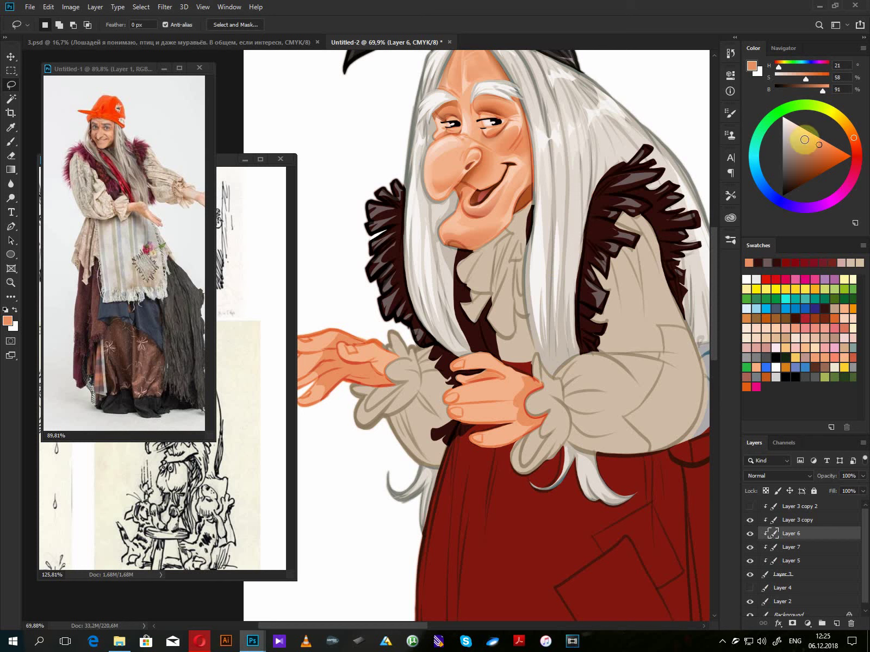
- Set the color to light peach (H 21, S 23, B 97) and fill lassoed highlights on the folded hand
drag(804, 139, 800, 132)
mouse_move(492, 354)
mouse_down()
mouse_move(465, 368)
mouse_move(497, 363)
mouse_move(486, 365)
mouse_move(491, 385)
mouse_move(449, 394)
mouse_move(500, 388)
mouse_move(462, 363)
mouse_up()
click(797, 128)
mouse_move(456, 403)
mouse_down()
mouse_move(477, 407)
mouse_move(452, 410)
mouse_move(470, 415)
mouse_move(504, 405)
mouse_move(508, 427)
mouse_move(480, 435)
mouse_move(490, 438)
mouse_move(520, 414)
mouse_move(518, 375)
mouse_move(526, 379)
mouse_move(470, 358)
mouse_move(515, 382)
mouse_move(503, 387)
mouse_move(513, 392)
mouse_move(559, 369)
mouse_up()
key(alt+BackSpace)
key(alt+BackSpace)
key(alt+BackSpace)
click(581, 322)
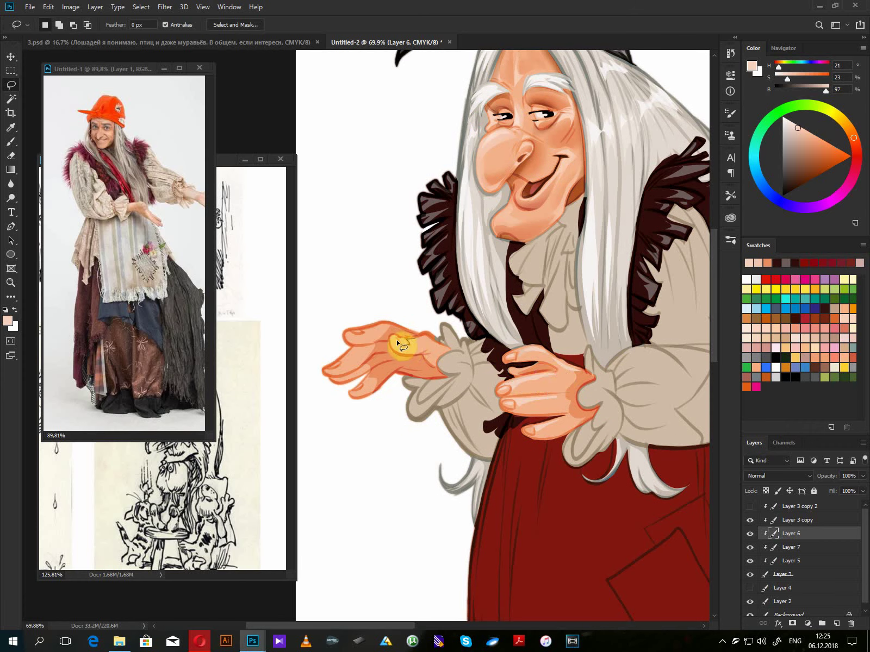
- Lasso and fill highlights on the outstretched hand, lightening the color to pale peach (H 21, S 12, B 96)
mouse_move(397, 343)
mouse_down()
mouse_move(430, 339)
mouse_move(407, 341)
mouse_move(386, 330)
mouse_move(417, 310)
mouse_move(350, 332)
mouse_move(356, 338)
mouse_move(388, 326)
mouse_move(326, 370)
mouse_move(359, 349)
mouse_move(339, 362)
mouse_move(369, 372)
mouse_up()
key(alt+BackSpace)
click(790, 125)
key(alt+BackSpace)
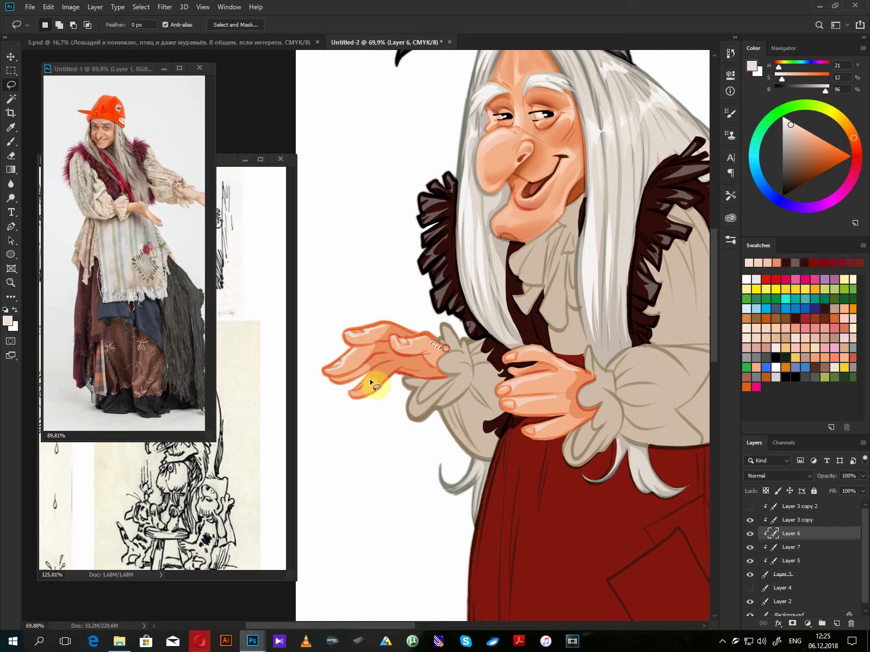
drag(367, 371, 340, 383)
- Sample the blouse beige, lighten it to H 33, S 15, B 93, and fill lassoed highlights on the far cuff's ruffles
key(n)
click(452, 363)
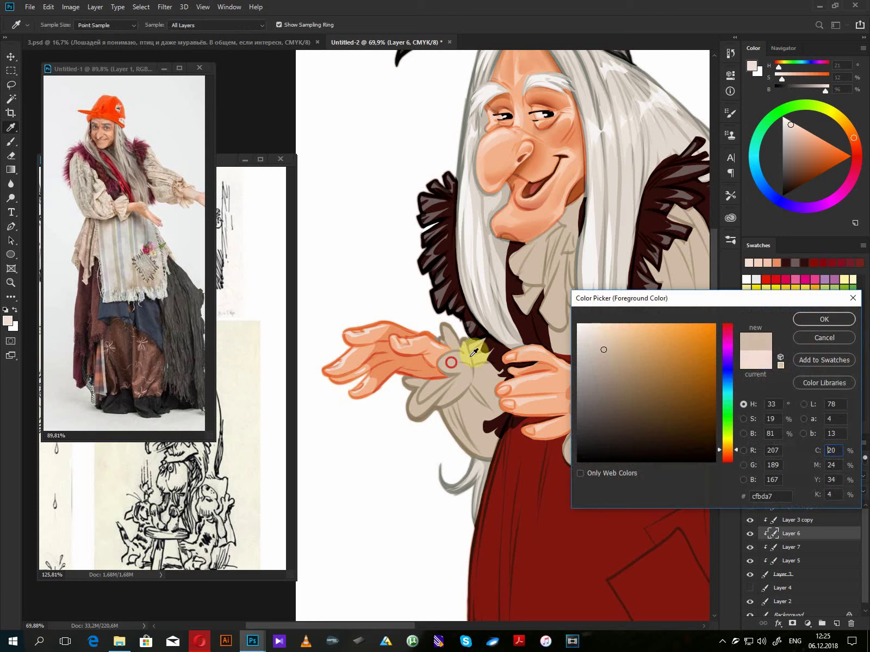
drag(601, 343, 599, 335)
click(824, 319)
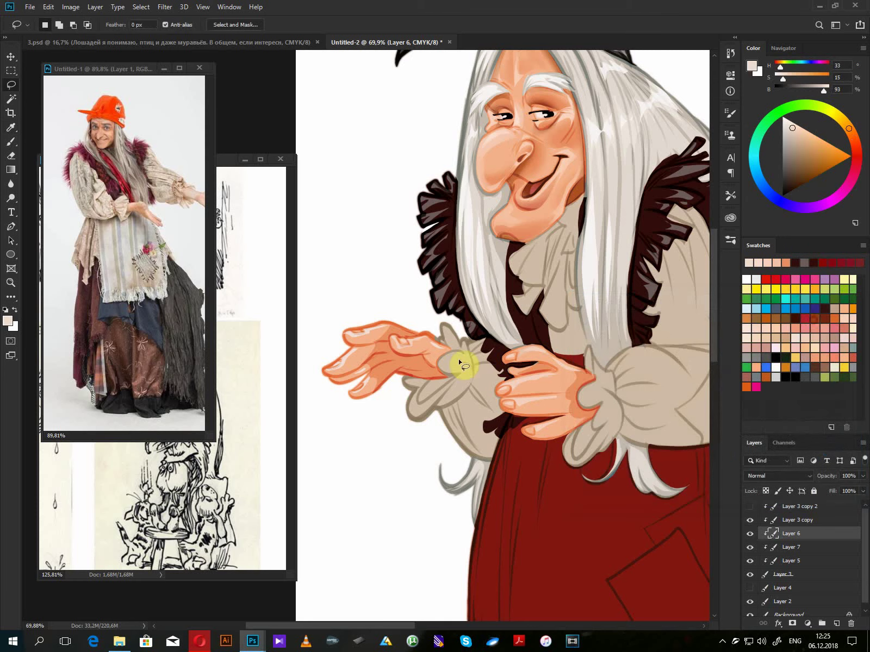
mouse_move(456, 359)
mouse_down()
mouse_move(446, 372)
mouse_move(471, 365)
mouse_move(456, 334)
mouse_move(466, 354)
mouse_move(444, 369)
mouse_move(471, 375)
mouse_up()
key(alt+BackSpace)
mouse_move(469, 374)
mouse_down()
mouse_move(442, 393)
mouse_move(422, 391)
mouse_move(439, 394)
mouse_up()
key(alt+BackSpace)
key(alt+BackSpace)
- Lasso and fill light beige highlights on the far sleeve between the cuff and the vest
mouse_move(487, 379)
mouse_down()
mouse_move(476, 390)
mouse_move(496, 378)
mouse_move(478, 439)
mouse_move(488, 414)
mouse_move(465, 436)
mouse_move(473, 435)
mouse_up()
key(alt+BackSpace)
key(alt+BackSpace)
key(alt+BackSpace)
drag(493, 349, 482, 359)
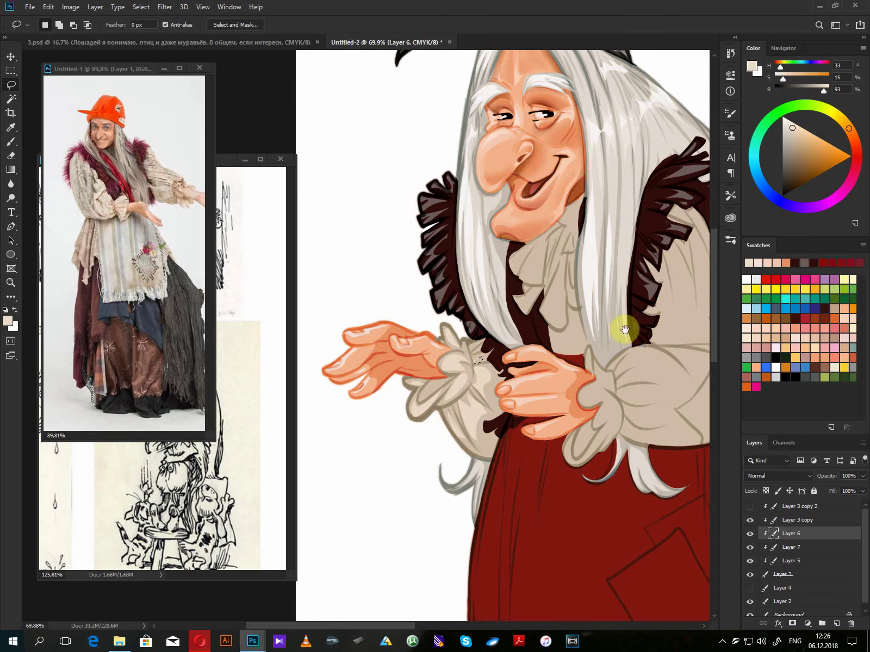
- Fill lassoed highlights on the ruffled collar under the chin with light beige
mouse_move(532, 269)
mouse_down()
mouse_move(388, 336)
mouse_move(387, 322)
mouse_up()
key(alt+BackSpace)
mouse_move(396, 312)
mouse_down()
mouse_move(383, 333)
mouse_move(408, 319)
mouse_move(398, 373)
mouse_move(392, 363)
mouse_move(406, 350)
mouse_up()
key(alt+BackSpace)
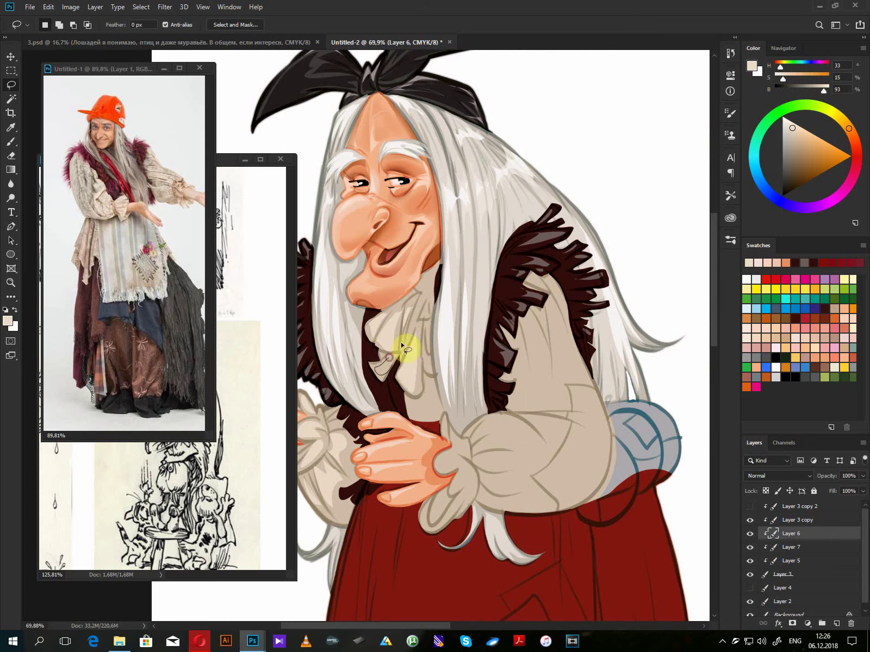
key(alt+BackSpace)
mouse_move(420, 301)
mouse_down()
mouse_move(431, 322)
mouse_move(411, 334)
mouse_move(420, 305)
mouse_up()
key(alt+BackSpace)
mouse_move(426, 352)
mouse_down()
mouse_move(435, 402)
mouse_move(430, 387)
mouse_move(411, 405)
mouse_move(453, 391)
mouse_up()
key(alt+BackSpace)
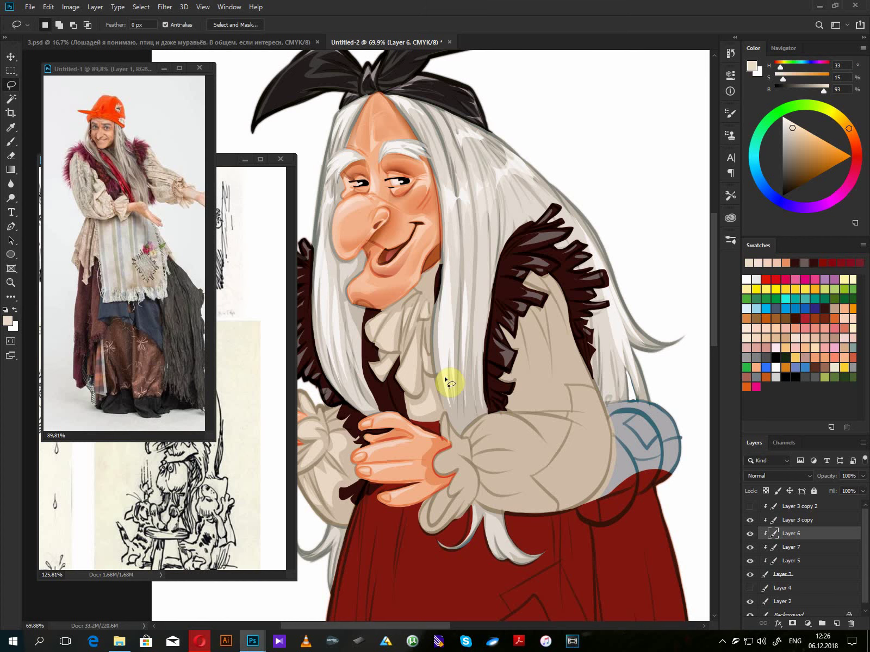
- Set the color to dark grey and fill the lassoed elbow patch on the near sleeve
mouse_move(602, 426)
mouse_down()
mouse_move(545, 337)
mouse_move(550, 312)
mouse_up()
mouse_move(537, 356)
mouse_down()
mouse_move(636, 361)
mouse_move(542, 403)
mouse_up()
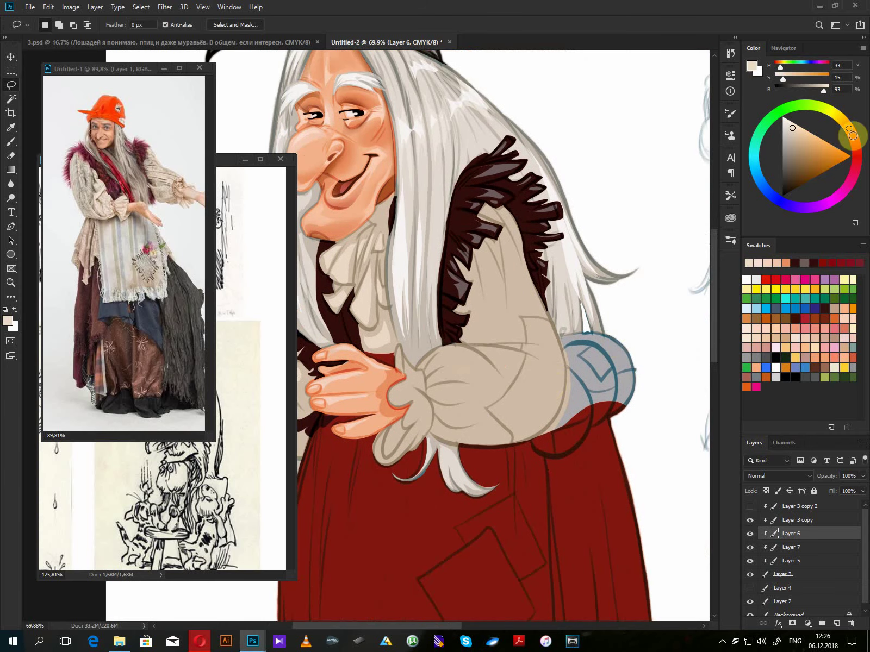
click(856, 146)
click(815, 176)
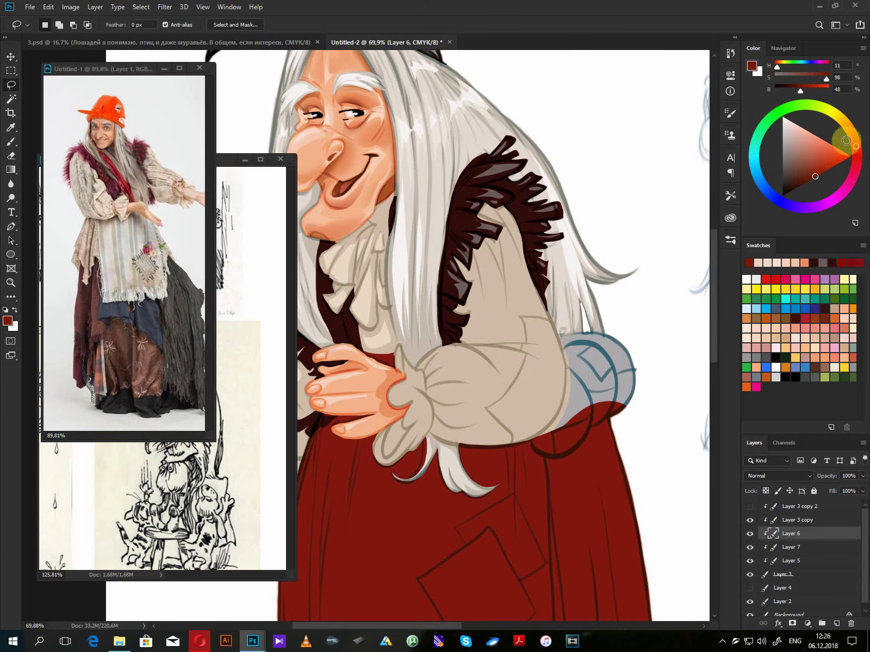
drag(815, 176, 784, 176)
mouse_move(550, 325)
mouse_down()
mouse_move(524, 320)
mouse_move(514, 389)
mouse_move(488, 410)
mouse_move(506, 433)
mouse_move(549, 437)
mouse_move(563, 410)
mouse_move(555, 320)
mouse_move(524, 325)
mouse_move(540, 341)
mouse_move(557, 341)
mouse_move(531, 352)
mouse_move(562, 376)
mouse_up()
key(alt+BackSpace)
- Set the color to a lighter grey (H 11, S 0, B 35) and fill lassoed highlights on the elbow patch
click(783, 166)
key(alt+BackSpace)
key(alt+BackSpace)
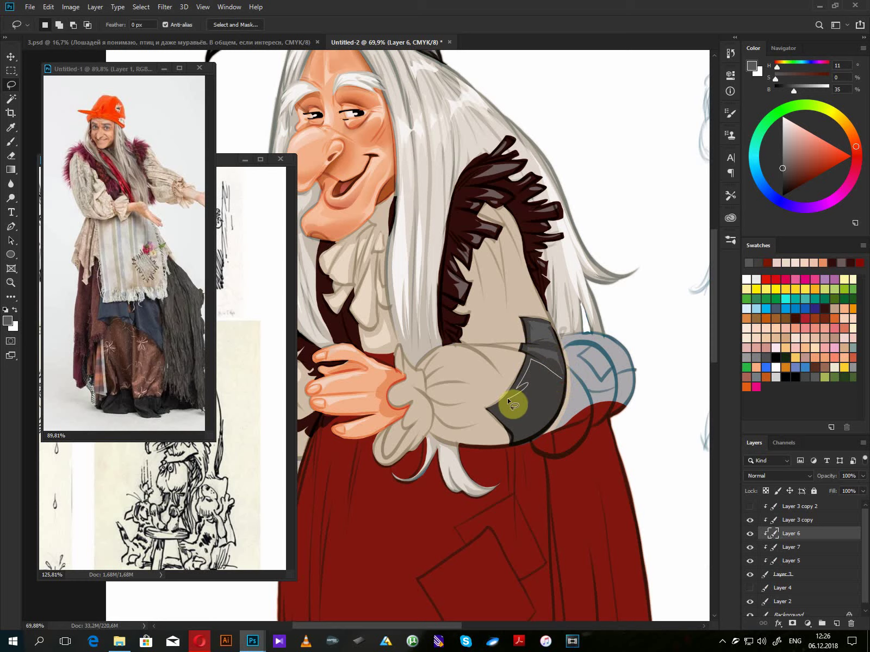
mouse_move(509, 401)
mouse_down()
mouse_move(539, 399)
mouse_move(543, 428)
mouse_move(574, 387)
mouse_up()
scroll(594, 371, down, 3)
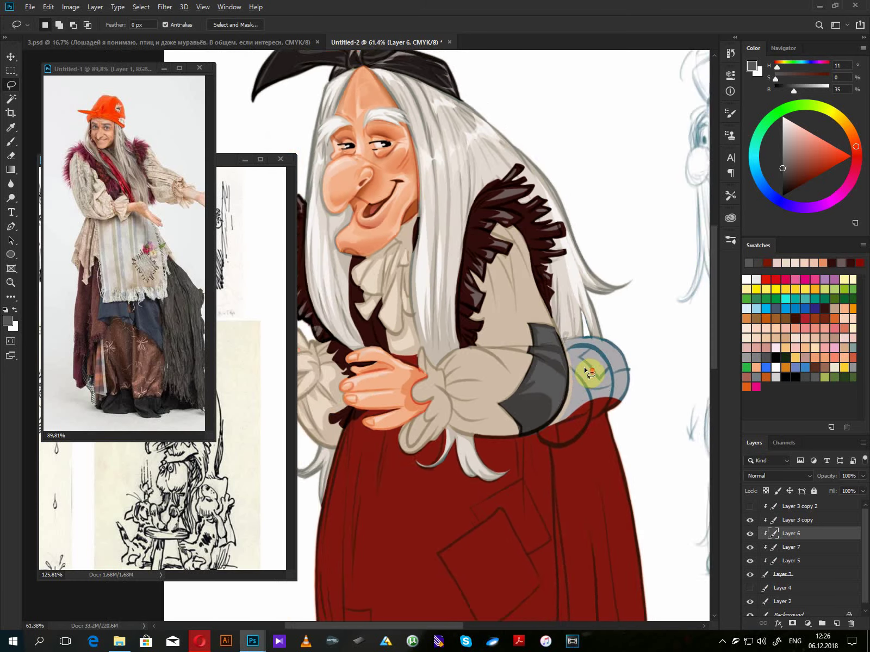
drag(526, 415, 576, 370)
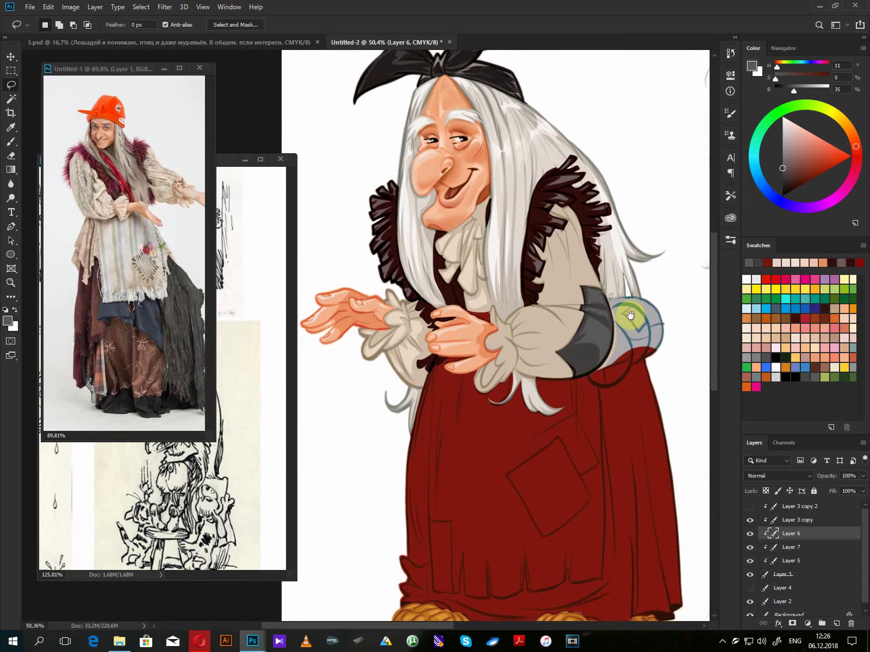
- Sample the skirt's red (H 4, S 88, B 51), fill a lassoed patch at the back hem above the near shoe, and deselect
drag(598, 443, 592, 321)
scroll(592, 321, up, 2)
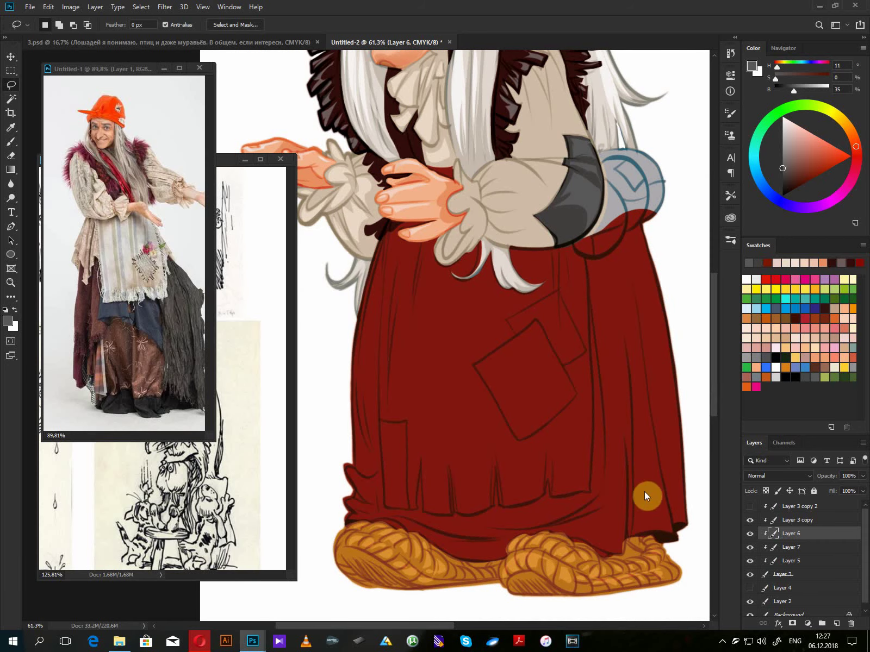
key(n)
click(647, 514)
click(823, 318)
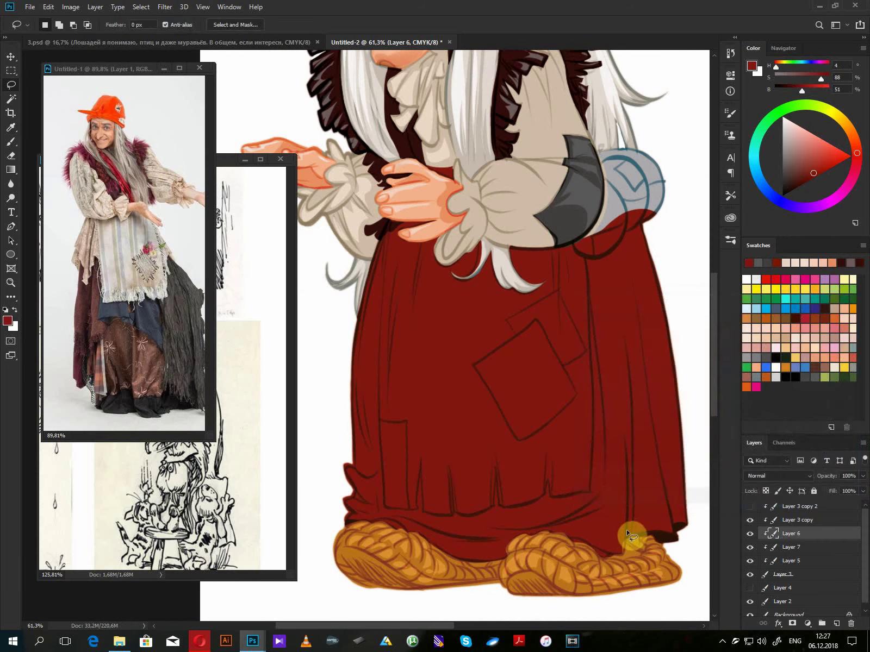
drag(624, 555, 621, 535)
key(alt+BackSpace)
key(ctrl+d)
- Set the color to dark red (H 4, S 84, B 35) and fill lassoed fold shadows on the skirt behind the apron
click(803, 180)
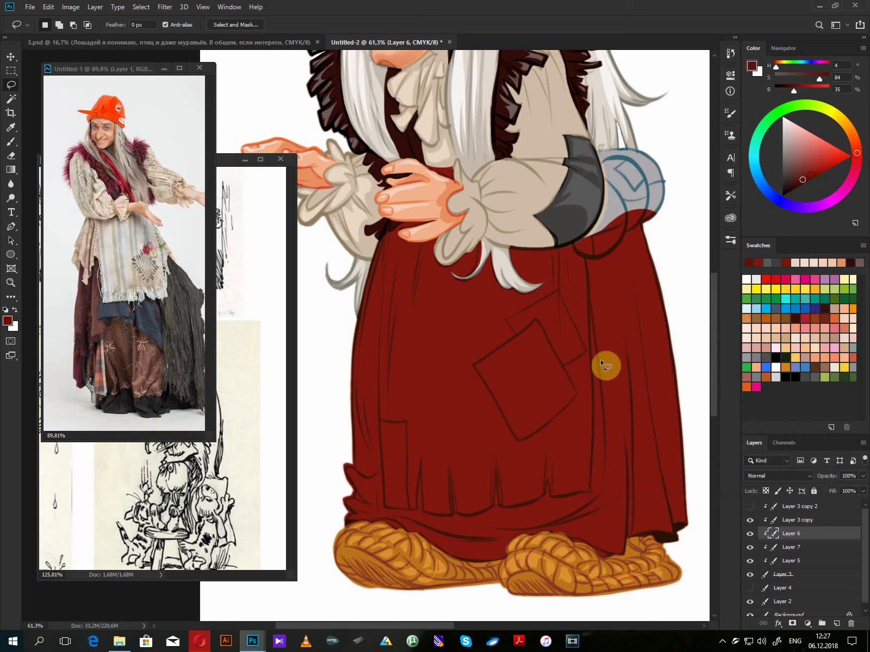
mouse_move(592, 345)
mouse_down()
mouse_move(591, 508)
mouse_move(556, 525)
mouse_move(621, 555)
mouse_move(629, 435)
mouse_move(610, 427)
mouse_move(593, 348)
mouse_up()
key(alt+BackSpace)
mouse_move(632, 409)
mouse_down()
mouse_move(636, 528)
mouse_move(670, 528)
mouse_move(633, 354)
mouse_up()
key(alt+BackSpace)
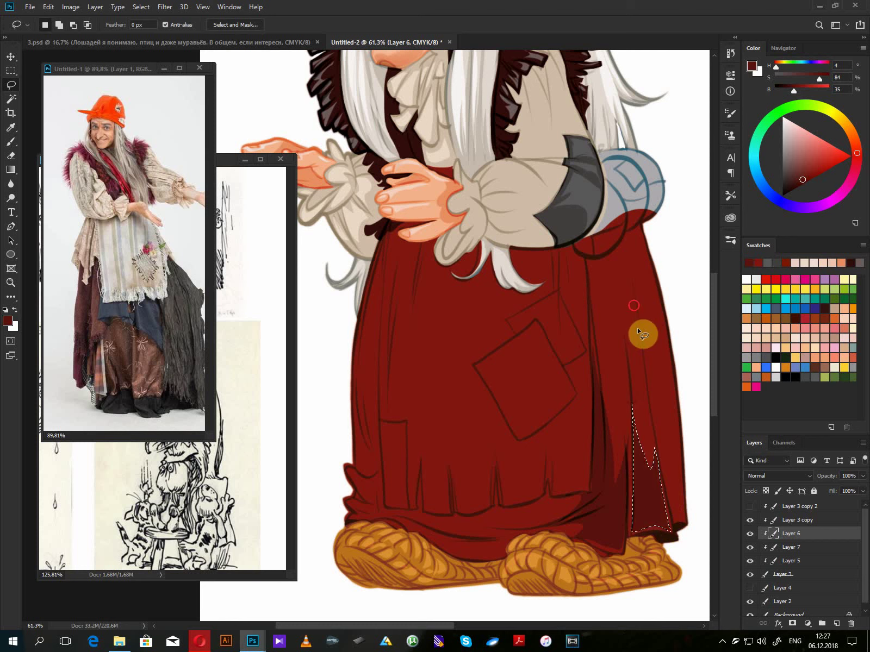
mouse_move(634, 306)
mouse_down()
mouse_move(679, 524)
mouse_move(677, 419)
mouse_move(635, 300)
mouse_up()
key(alt+BackSpace)
- Lasso and fill dark red shadows down the skirt's front edge beside the apron and on its bunched lower corner
mouse_move(388, 254)
mouse_down()
mouse_move(359, 370)
mouse_move(370, 446)
mouse_move(360, 413)
mouse_move(364, 470)
mouse_move(376, 463)
mouse_move(388, 256)
mouse_up()
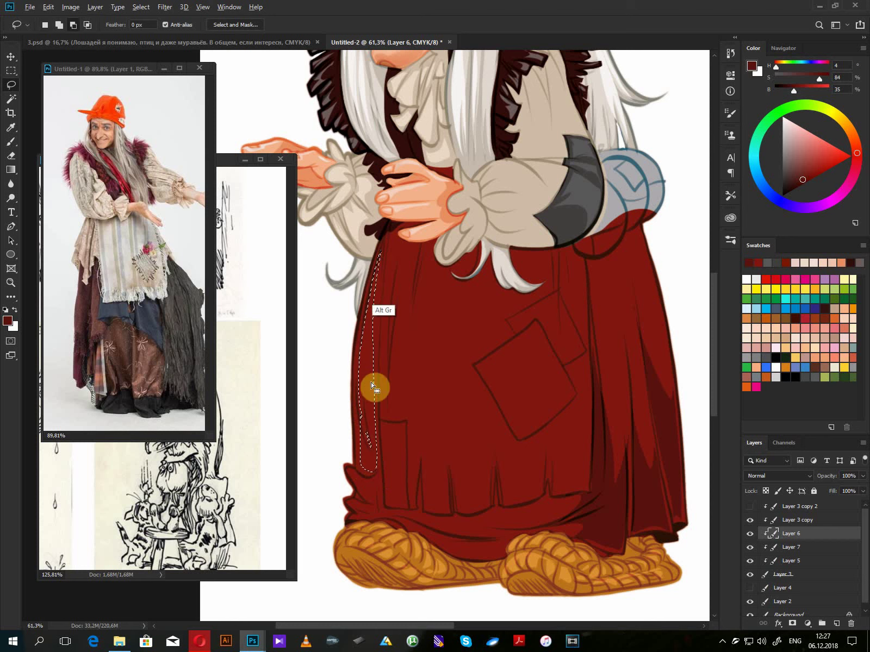
key(alt+BackSpace)
drag(379, 483, 379, 478)
key(alt+BackSpace)
mouse_move(378, 507)
mouse_down()
mouse_move(352, 505)
mouse_move(380, 510)
mouse_up()
key(alt+BackSpace)
- Lasso and fill dark red fold shadows along the skirt's hem above the shoes
mouse_move(487, 539)
mouse_down()
mouse_move(397, 521)
mouse_move(439, 546)
mouse_move(487, 542)
mouse_up()
key(alt+BackSpace)
mouse_move(537, 528)
mouse_down()
mouse_move(484, 527)
mouse_move(481, 516)
mouse_move(552, 517)
mouse_move(565, 505)
mouse_up()
key(alt+BackSpace)
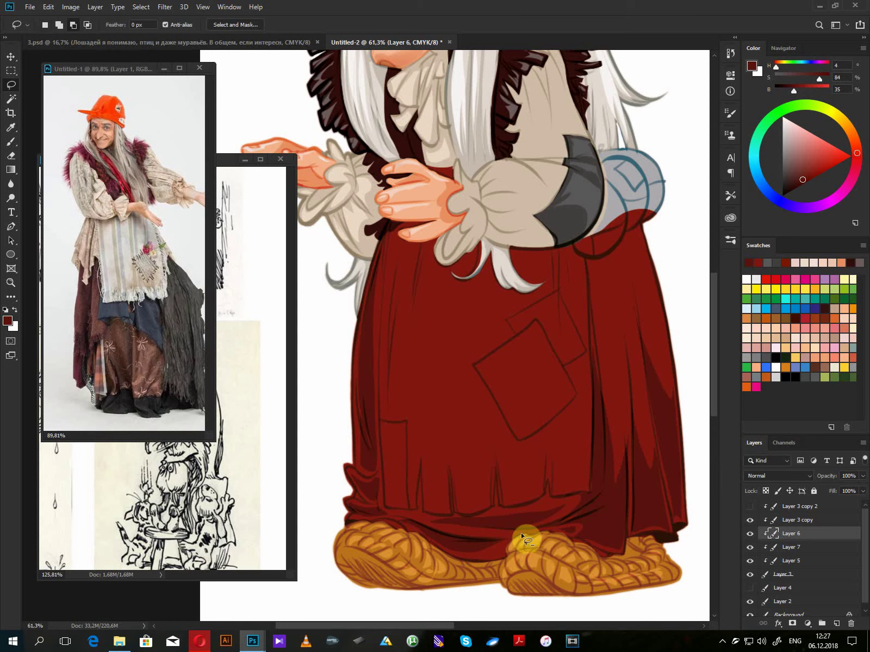
- Fill further lassoed fold shadows on the back of the skirt and below the waist bundle with dark red, and deselect
drag(643, 345, 573, 428)
mouse_move(529, 397)
mouse_down()
mouse_move(546, 562)
mouse_move(555, 486)
mouse_move(538, 366)
mouse_up()
key(alt+BackSpace)
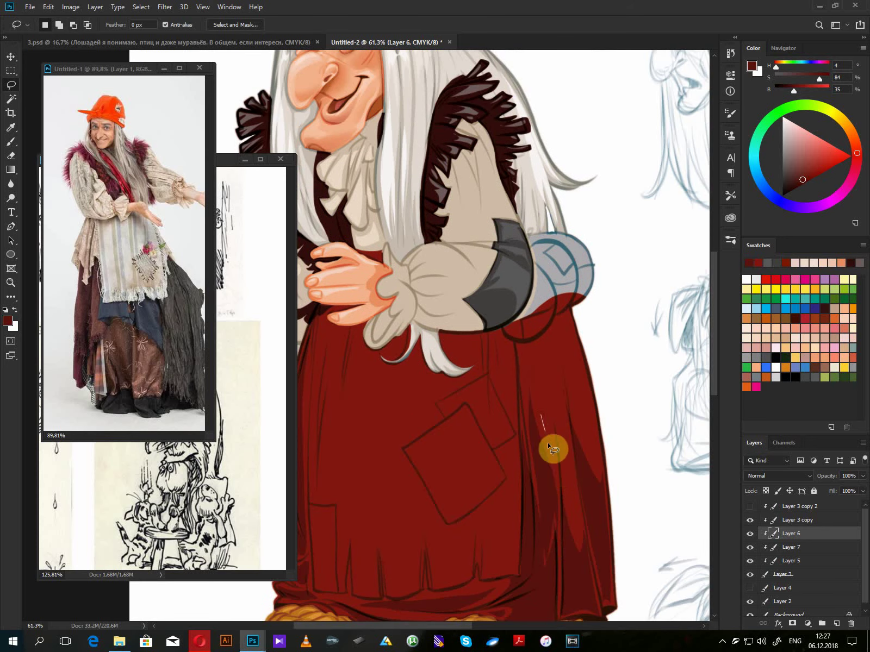
mouse_move(564, 450)
mouse_down()
mouse_move(565, 489)
mouse_move(574, 493)
mouse_move(567, 431)
mouse_up()
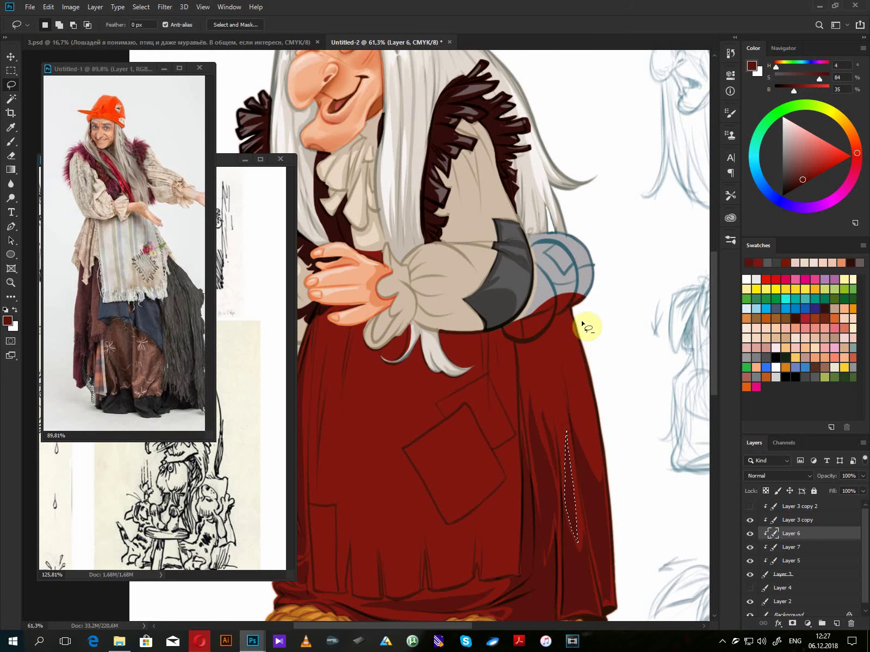
mouse_move(567, 318)
mouse_down()
mouse_move(533, 341)
mouse_move(520, 340)
mouse_move(520, 365)
mouse_move(548, 349)
mouse_move(573, 352)
mouse_move(586, 387)
mouse_move(569, 316)
mouse_up()
key(alt+BackSpace)
key(ctrl+d)
mouse_move(513, 374)
mouse_down()
mouse_move(556, 355)
mouse_move(592, 305)
mouse_up()
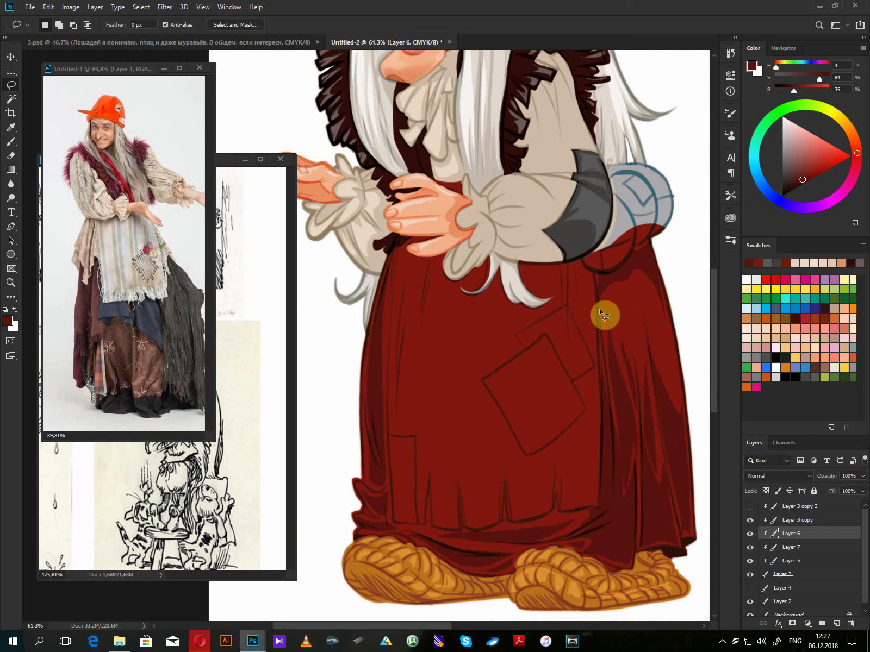
drag(791, 154, 790, 146)
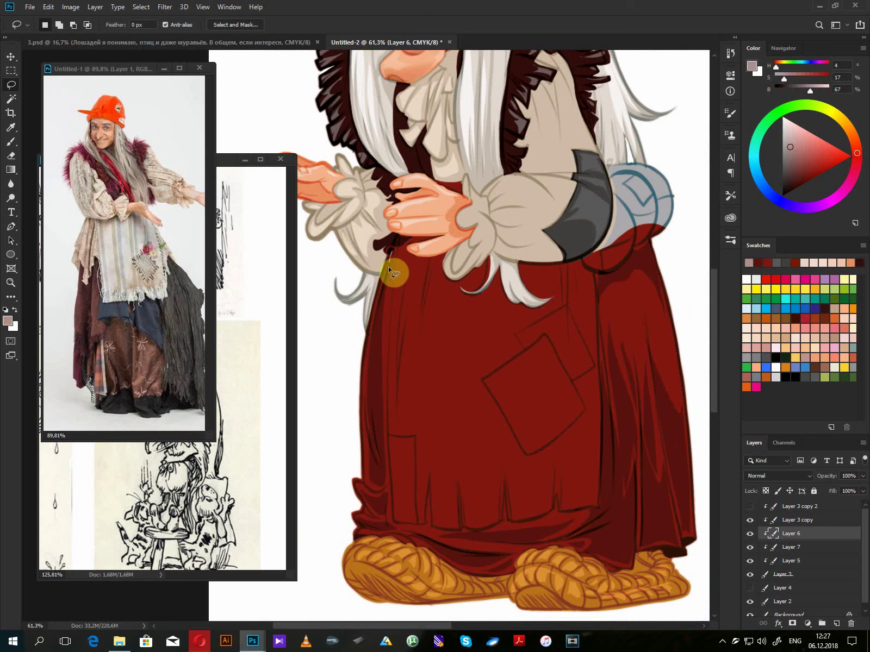
mouse_move(389, 269)
mouse_down()
mouse_move(380, 372)
mouse_move(393, 512)
mouse_up()
click(800, 172)
- Sample the skirt's shadow red (H 3, S 83, B 34), fill lassoed shadows in the apron's slits and under its hem, and deselect
key(n)
click(620, 518)
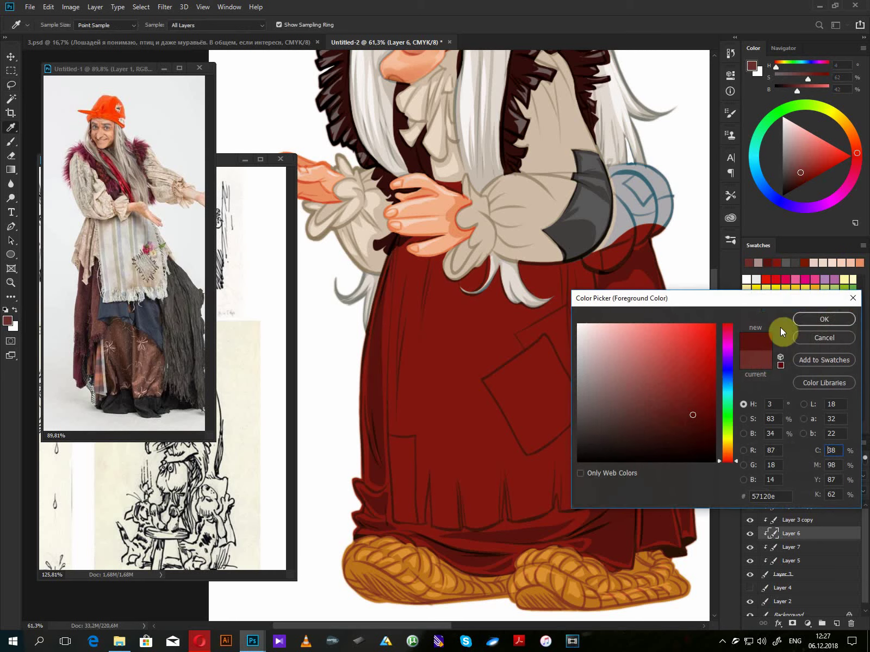
click(799, 320)
key(l)
mouse_move(430, 487)
mouse_down()
mouse_move(426, 528)
mouse_move(406, 526)
mouse_move(435, 538)
mouse_move(469, 536)
mouse_move(461, 519)
mouse_move(455, 531)
mouse_move(433, 525)
mouse_move(436, 468)
mouse_up()
key(alt+BackSpace)
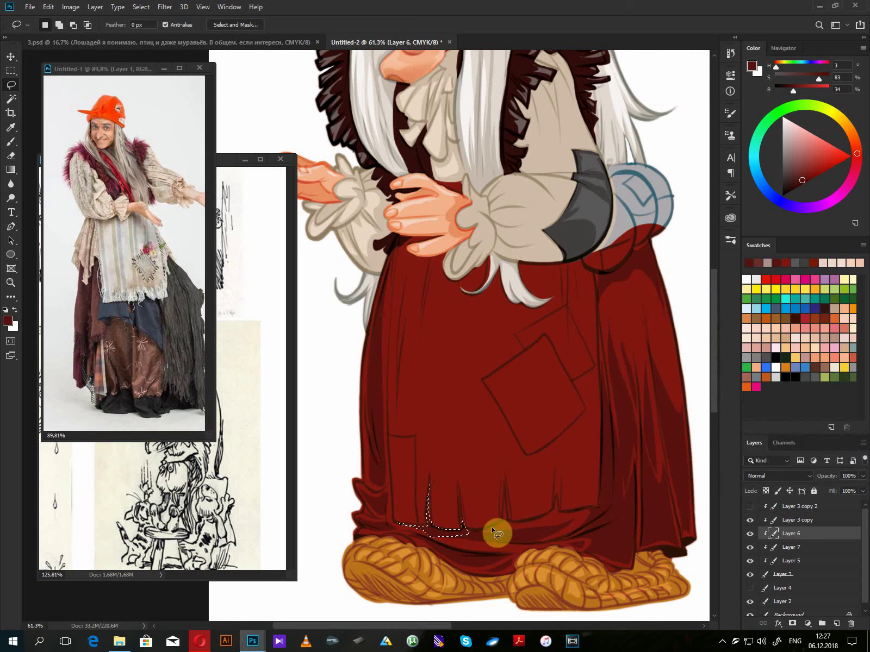
mouse_move(489, 527)
mouse_down()
mouse_move(592, 506)
mouse_move(561, 510)
mouse_move(554, 496)
mouse_move(549, 511)
mouse_move(510, 521)
mouse_move(503, 484)
mouse_move(491, 528)
mouse_up()
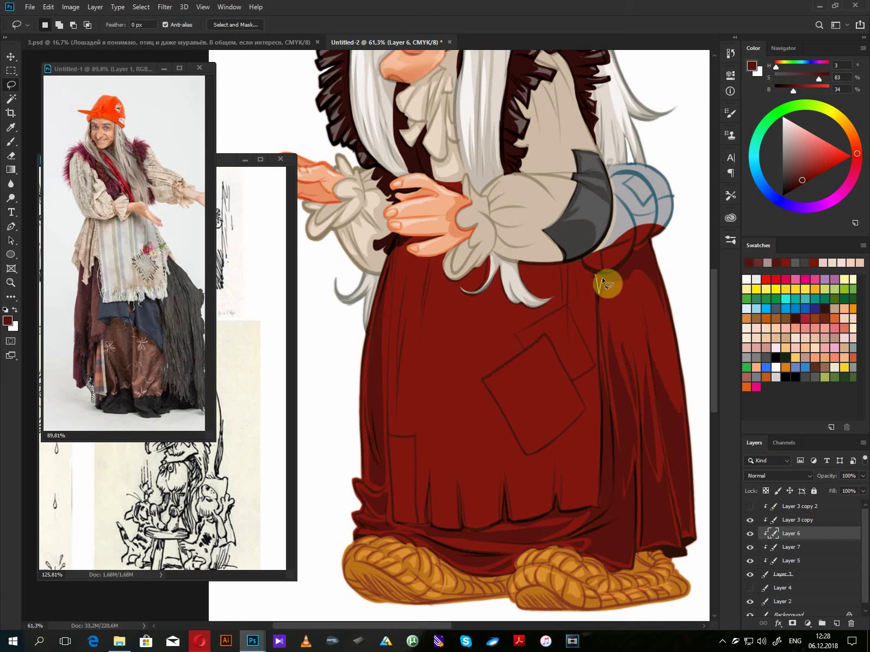
key(alt+BackSpace)
key(ctrl+d)
- Set the color to very dark red (H 3, S 81, B 21), fill lassoed shadows under the waist bundle and beside the apron, and deselect
drag(804, 177, 794, 186)
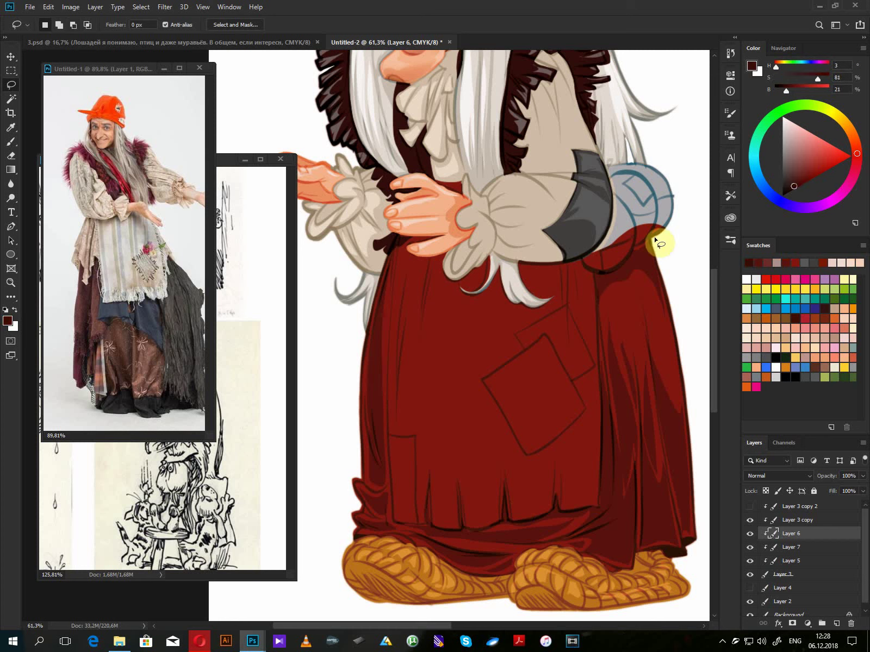
mouse_move(637, 256)
mouse_down()
mouse_move(648, 237)
mouse_move(596, 280)
mouse_move(596, 303)
mouse_move(619, 263)
mouse_move(378, 283)
mouse_move(383, 315)
mouse_move(394, 251)
mouse_up()
key(alt+Delete)
key(ctrl+d)
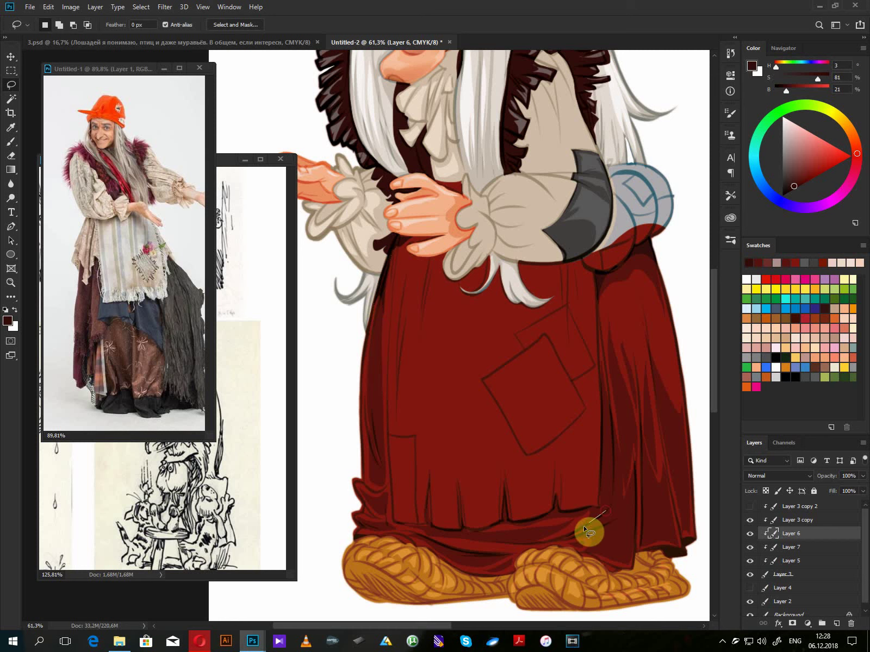
- Lasso and fill very dark red shadows beneath the apron's hem, in its slits and along its back edge
mouse_move(586, 528)
mouse_down()
mouse_move(552, 543)
mouse_move(602, 526)
mouse_move(406, 536)
mouse_move(446, 555)
mouse_move(459, 553)
mouse_move(407, 523)
mouse_move(420, 525)
mouse_move(427, 502)
mouse_move(435, 528)
mouse_move(459, 504)
mouse_move(464, 530)
mouse_move(397, 524)
mouse_move(393, 510)
mouse_move(383, 525)
mouse_move(384, 532)
mouse_move(448, 532)
mouse_up()
mouse_move(509, 512)
mouse_down()
mouse_move(479, 531)
mouse_move(542, 518)
mouse_move(517, 521)
mouse_move(505, 495)
mouse_move(552, 509)
mouse_move(533, 520)
mouse_move(575, 515)
mouse_move(555, 498)
mouse_up()
key(alt+BackSpace)
key(alt+BackSpace)
mouse_move(601, 454)
mouse_down()
mouse_move(599, 510)
mouse_move(609, 497)
mouse_move(601, 405)
mouse_up()
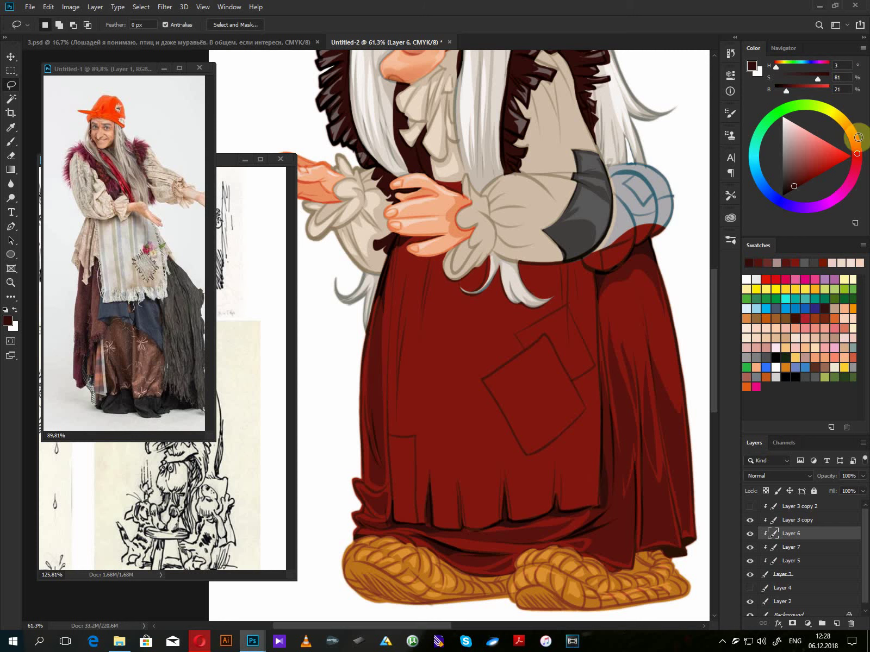
- Set the color to greyish beige (H 24, S 25, B 69) and fill the lassoed apron, excluding the hand, cuff and hair ends
click(853, 135)
click(794, 148)
drag(395, 245, 391, 436)
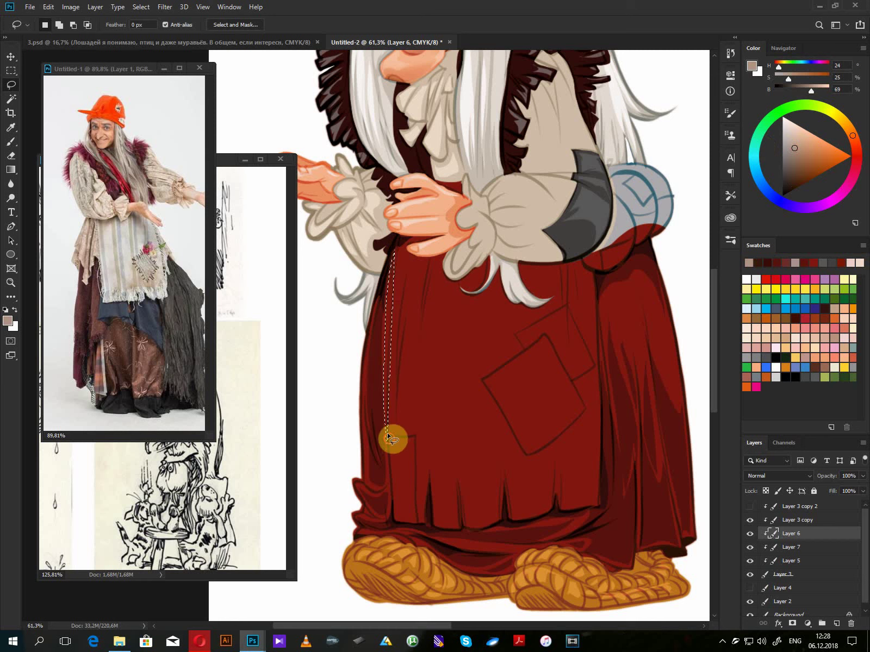
click(395, 255)
mouse_move(399, 252)
mouse_down()
mouse_move(386, 375)
mouse_move(390, 510)
mouse_move(403, 522)
mouse_move(425, 522)
mouse_move(430, 479)
mouse_move(434, 527)
mouse_move(459, 528)
mouse_move(457, 482)
mouse_move(464, 525)
mouse_move(500, 521)
mouse_move(504, 475)
mouse_move(511, 521)
mouse_move(544, 516)
mouse_move(556, 459)
mouse_move(564, 510)
mouse_move(599, 502)
mouse_move(594, 274)
mouse_move(580, 259)
mouse_move(542, 265)
mouse_up()
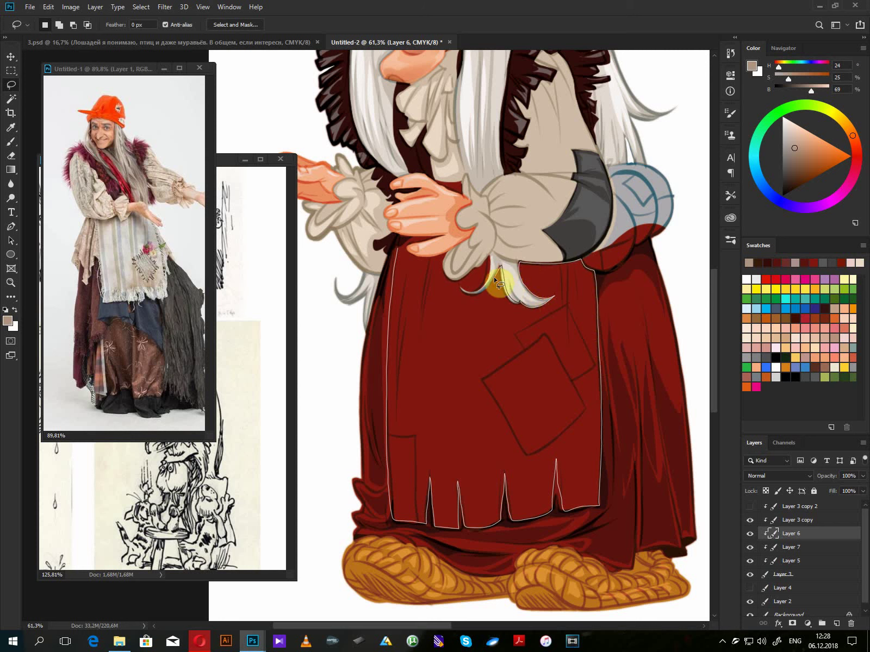
drag(472, 294, 487, 282)
drag(399, 251, 400, 249)
key(alt+BackSpace)
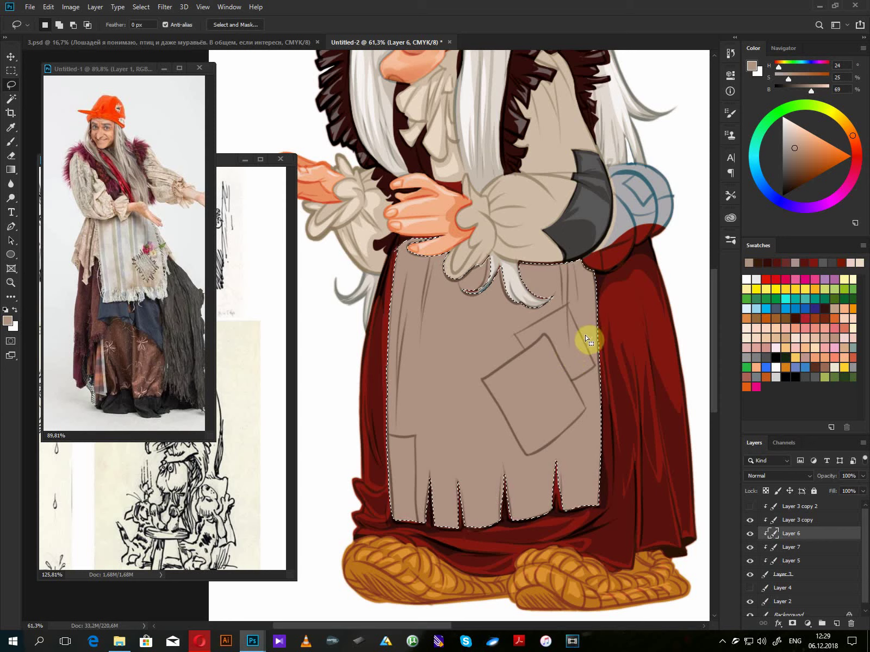
- Deselect the apron, sample the skirt's shadow red (H 3, S 83, B 34), and lasso areas along the apron's front edge and back hem slit
key(ctrl+d)
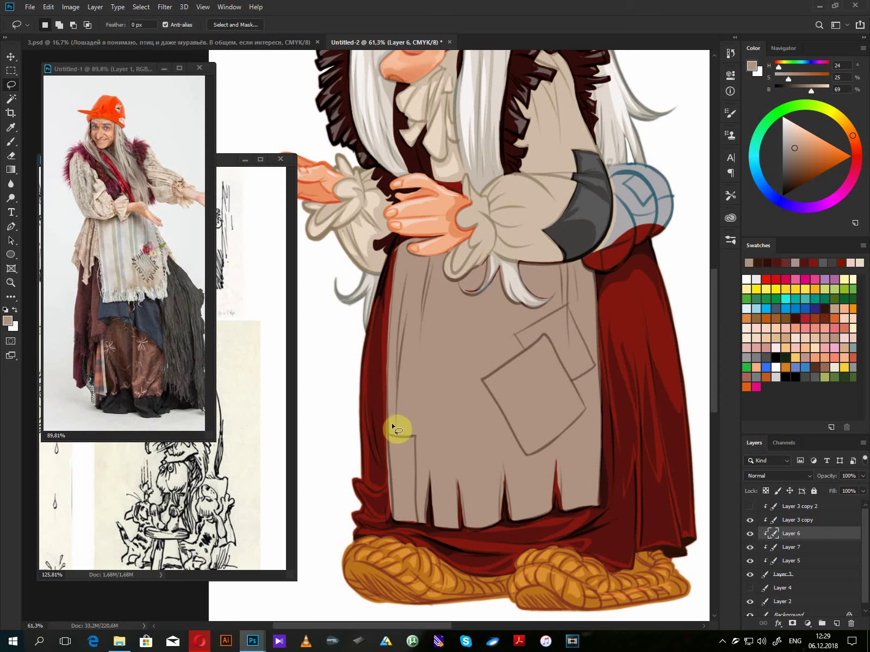
key(n)
click(452, 532)
click(799, 319)
key(l)
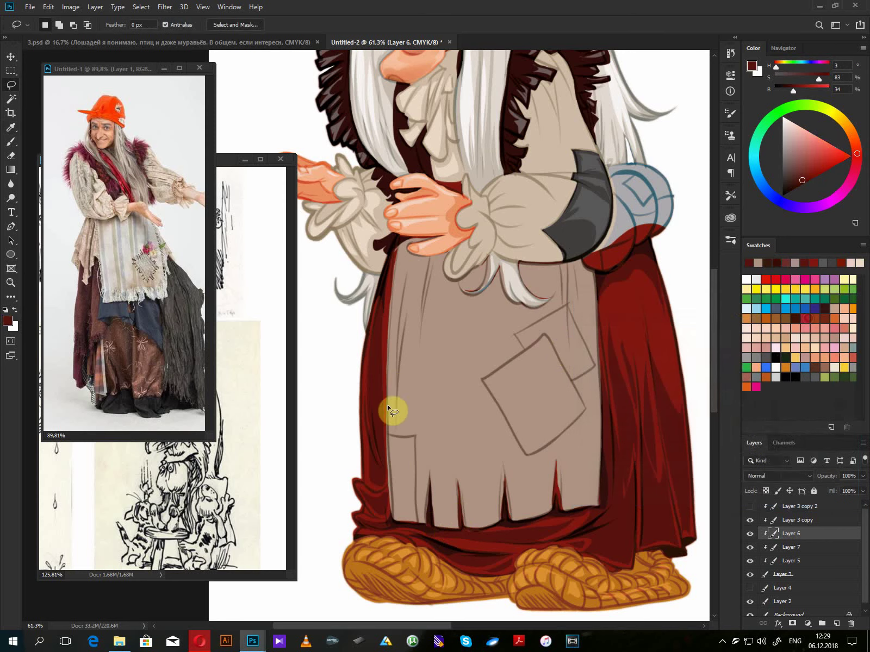
mouse_move(386, 417)
mouse_down()
mouse_move(388, 518)
mouse_move(373, 501)
mouse_move(392, 365)
mouse_up()
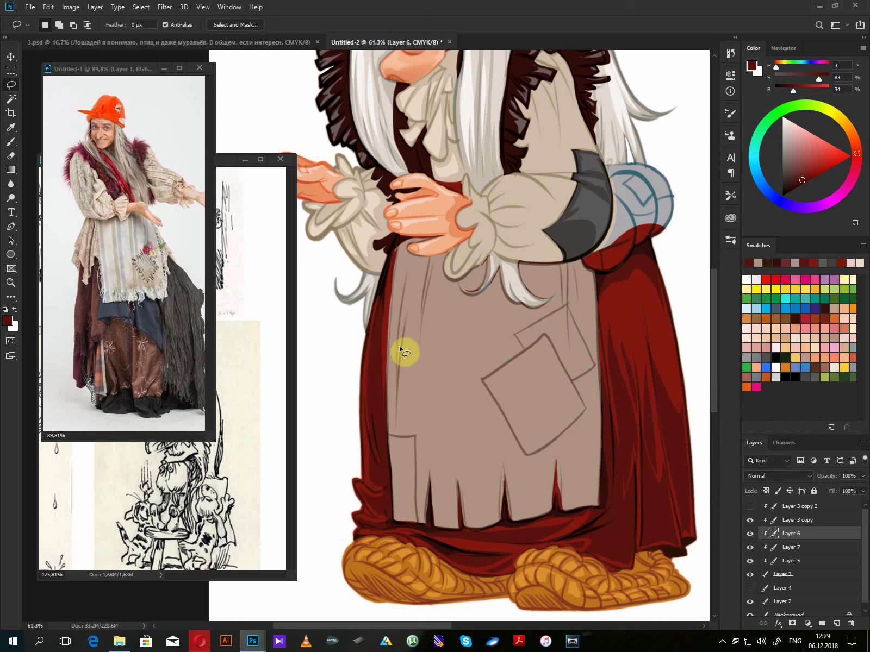
drag(562, 492, 559, 511)
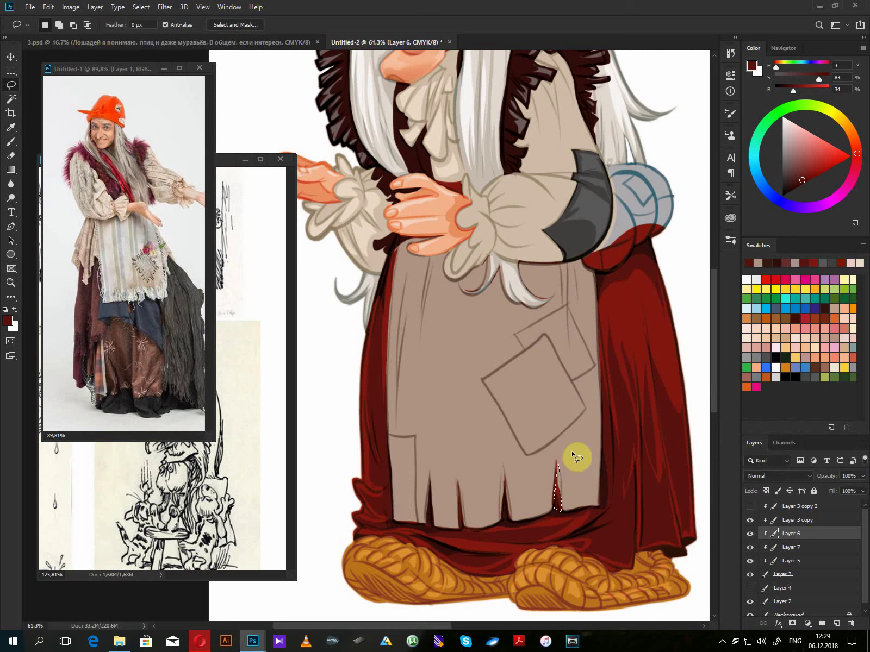
- Set the color to very dark red (H 3, S 79, B 19), fill the lassoed slits in the apron's hem, and deselect
click(565, 419)
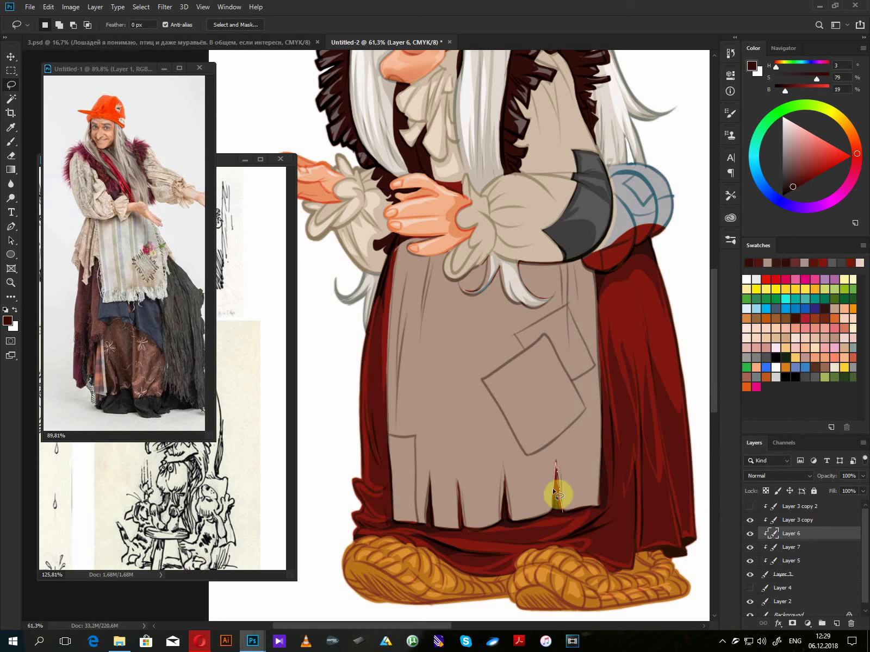
mouse_move(506, 523)
mouse_down()
mouse_move(503, 507)
mouse_move(513, 510)
mouse_up()
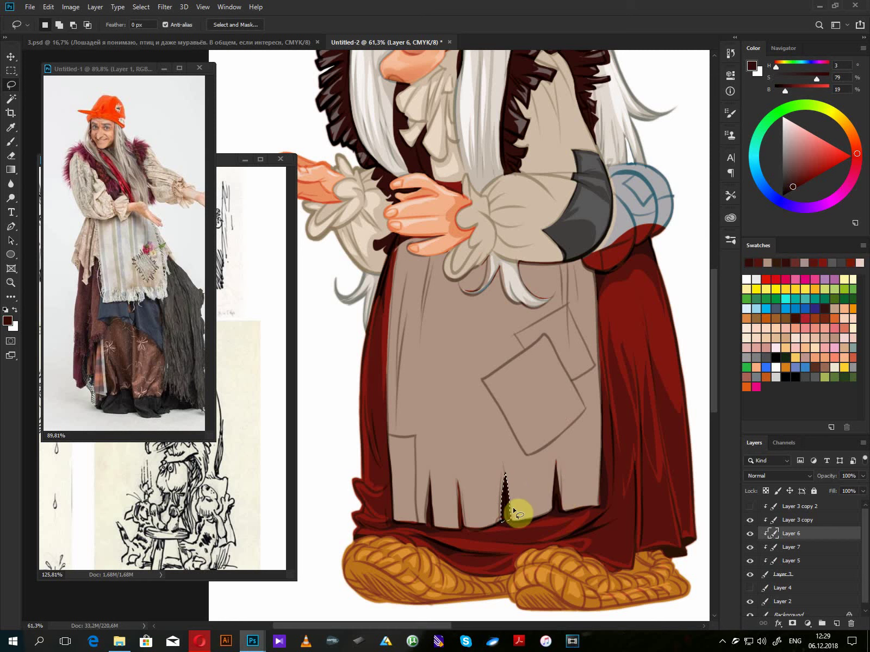
key(ctrl+d)
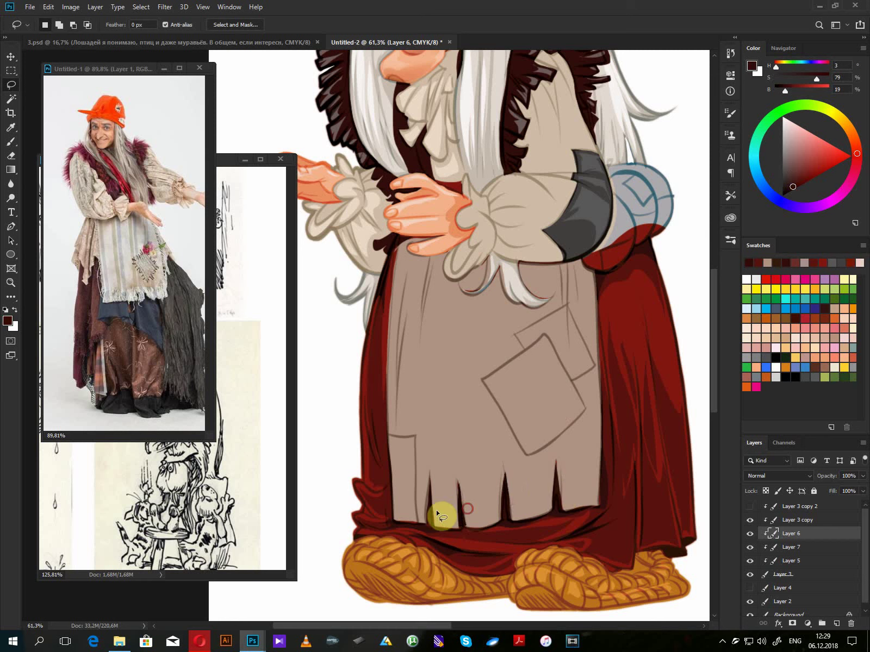
key(alt+BackSpace)
key(ctrl+d)
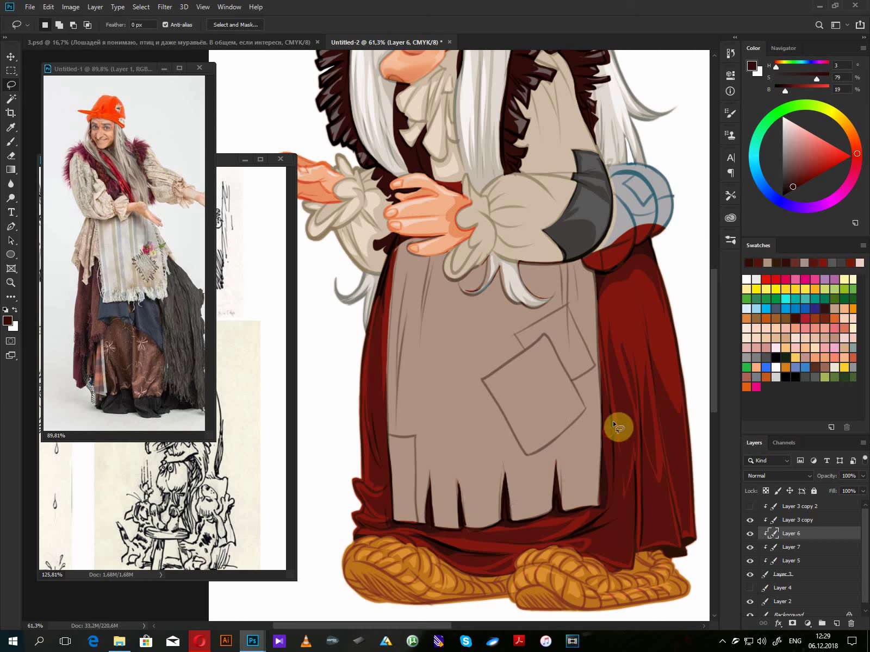
- Sample the apron color, lighten it to H 23, S 22, B 84, and fill lassoed light folds on the apron's front part
key(n)
click(473, 415)
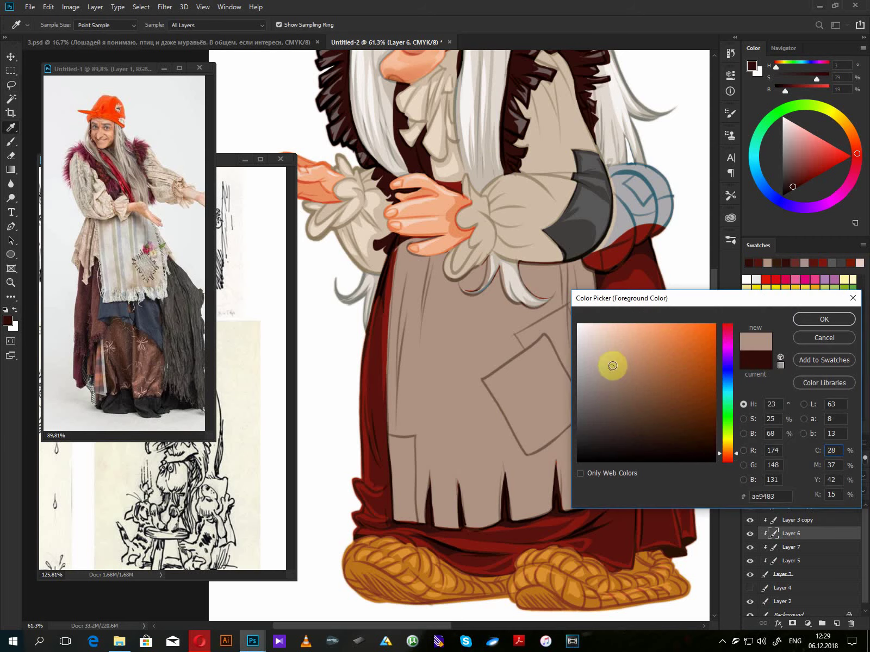
drag(610, 363, 606, 345)
click(806, 319)
key(l)
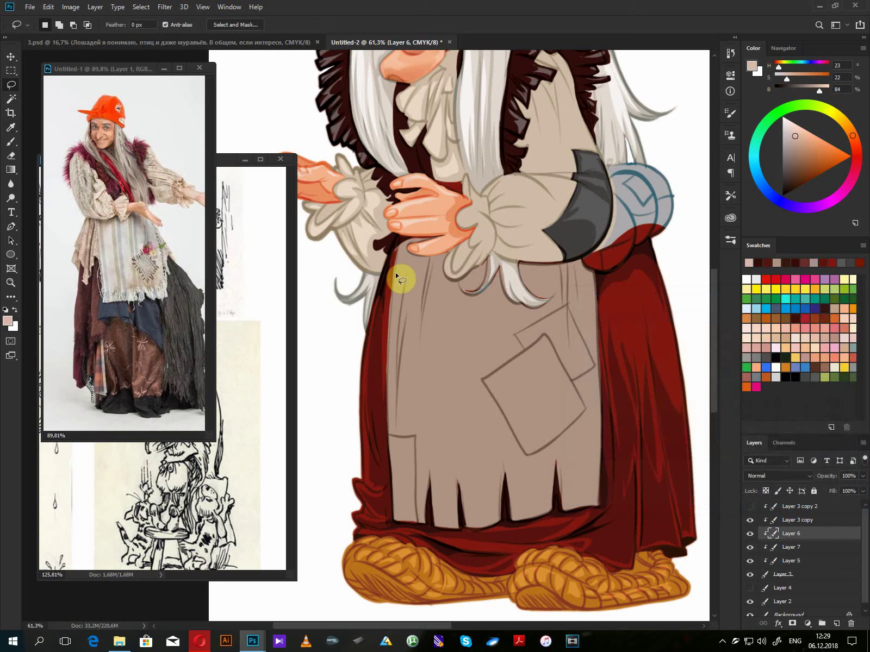
mouse_move(402, 278)
mouse_down()
mouse_move(392, 428)
mouse_move(400, 472)
mouse_move(405, 324)
mouse_move(409, 517)
mouse_move(421, 489)
mouse_move(430, 378)
mouse_move(437, 507)
mouse_move(455, 518)
mouse_move(438, 275)
mouse_move(428, 319)
mouse_move(405, 261)
mouse_up()
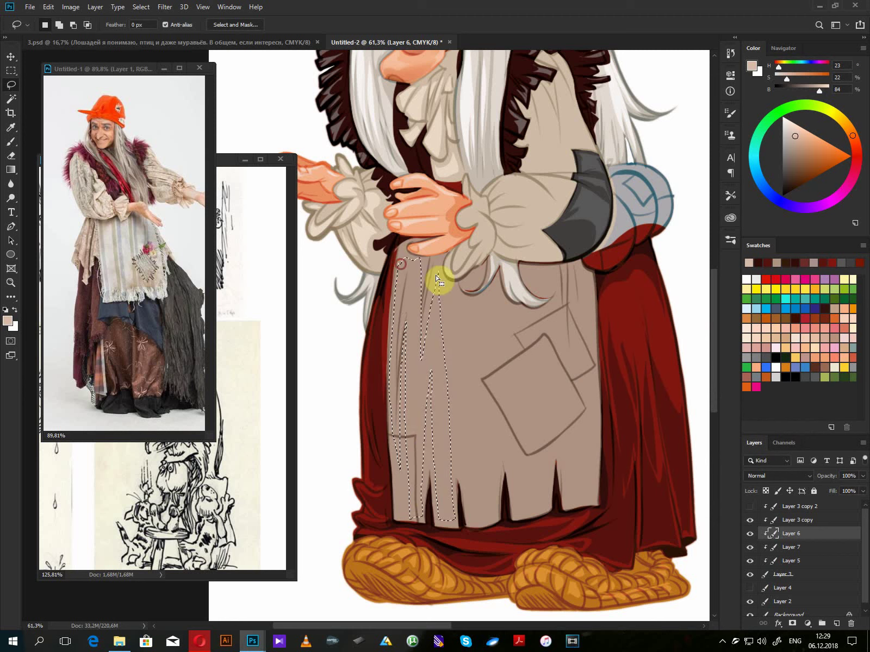
key(alt+Delete)
mouse_move(445, 298)
mouse_down()
mouse_move(457, 472)
mouse_move(475, 527)
mouse_move(497, 485)
mouse_move(476, 302)
mouse_move(445, 298)
mouse_up()
key(Delete)
key(ctrl+d)
- Lasso and fill light beige folds across the apron's middle and back parts and just below the hand
mouse_move(490, 311)
mouse_down()
mouse_move(457, 287)
mouse_move(495, 374)
mouse_move(498, 459)
mouse_move(509, 452)
mouse_move(516, 519)
mouse_move(551, 496)
mouse_move(540, 399)
mouse_move(496, 280)
mouse_up()
key(Delete)
key(ctrl+d)
mouse_move(536, 318)
mouse_down()
mouse_move(553, 450)
mouse_move(573, 509)
mouse_move(598, 408)
mouse_move(580, 296)
mouse_move(569, 310)
mouse_move(537, 289)
mouse_move(544, 320)
mouse_move(550, 309)
mouse_up()
key(Delete)
key(ctrl+d)
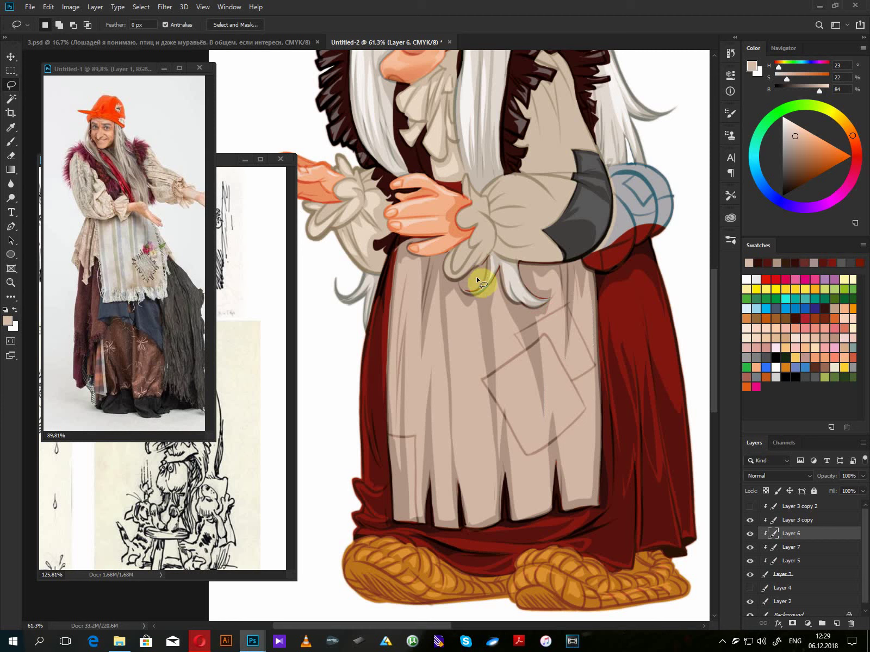
key(Delete)
key(ctrl+d)
mouse_move(434, 261)
mouse_down()
mouse_move(425, 296)
mouse_move(434, 261)
mouse_move(400, 256)
mouse_move(404, 250)
mouse_up()
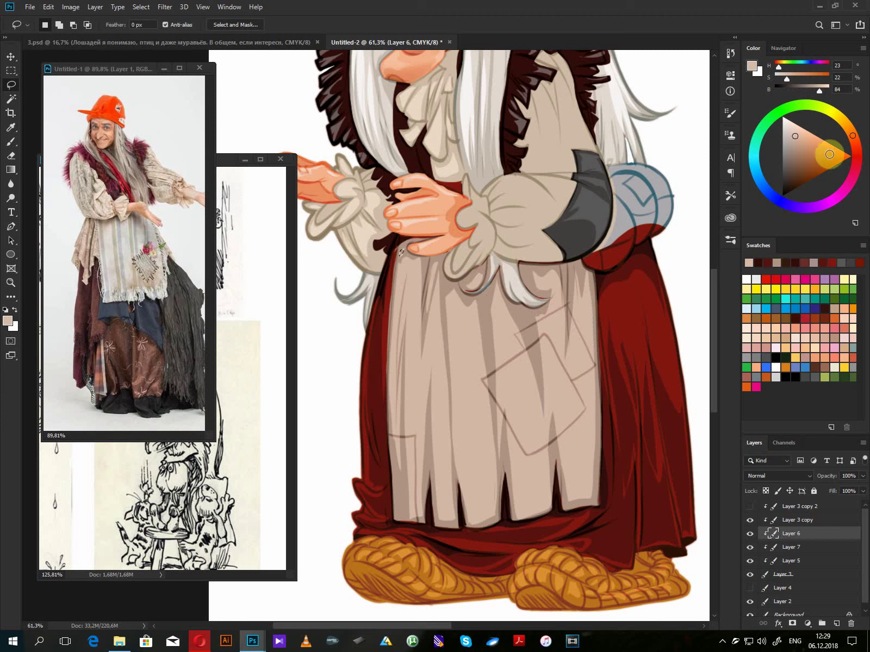
- Set the color to dark red (H 2, S 86, B 54) and fill the lassoed upper patch on the apron
click(856, 154)
click(815, 172)
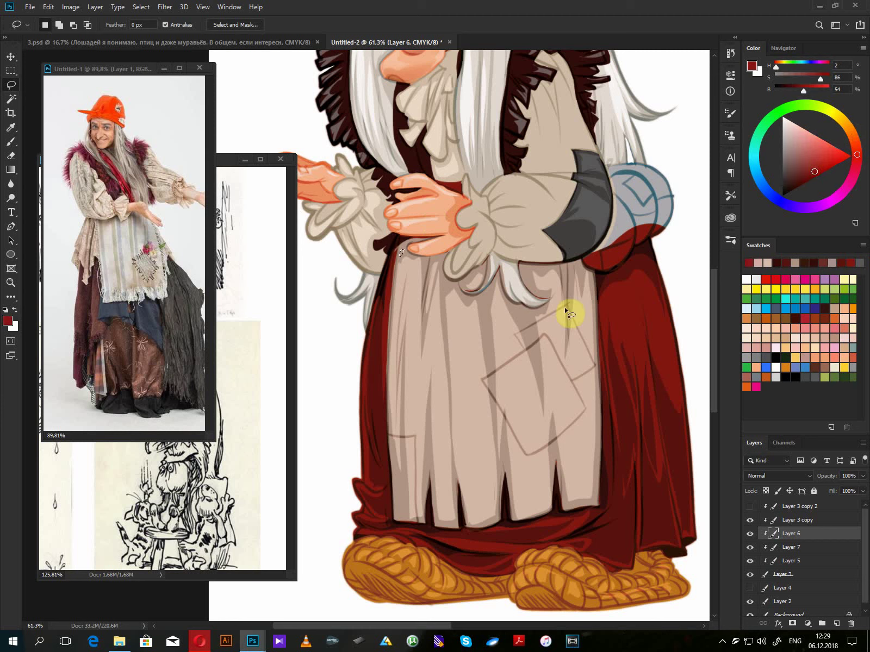
mouse_move(567, 304)
mouse_down()
mouse_move(514, 337)
mouse_move(547, 398)
mouse_up()
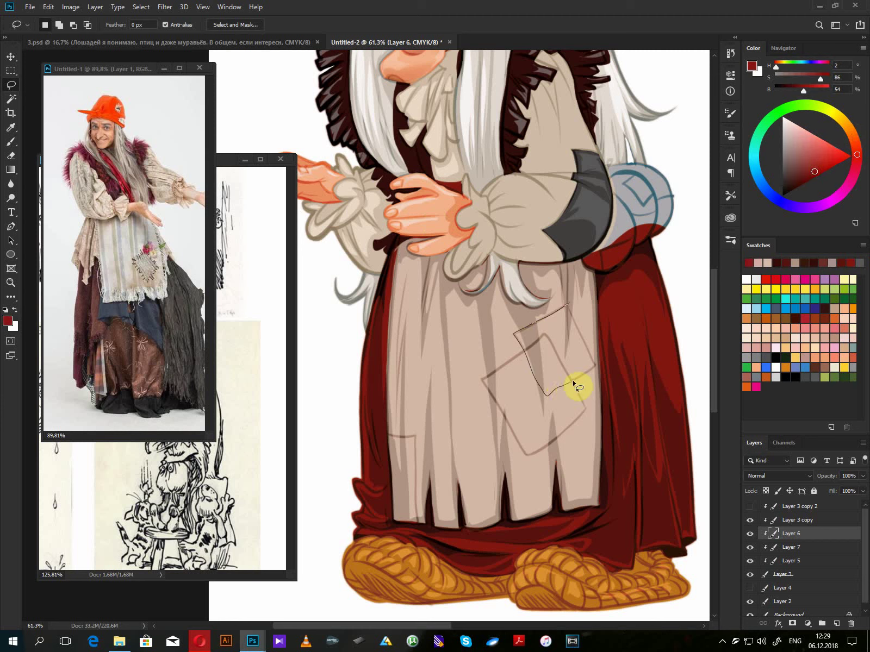
mouse_move(596, 368)
mouse_down()
mouse_move(578, 334)
mouse_move(580, 306)
mouse_up()
key(alt+BackSpace)
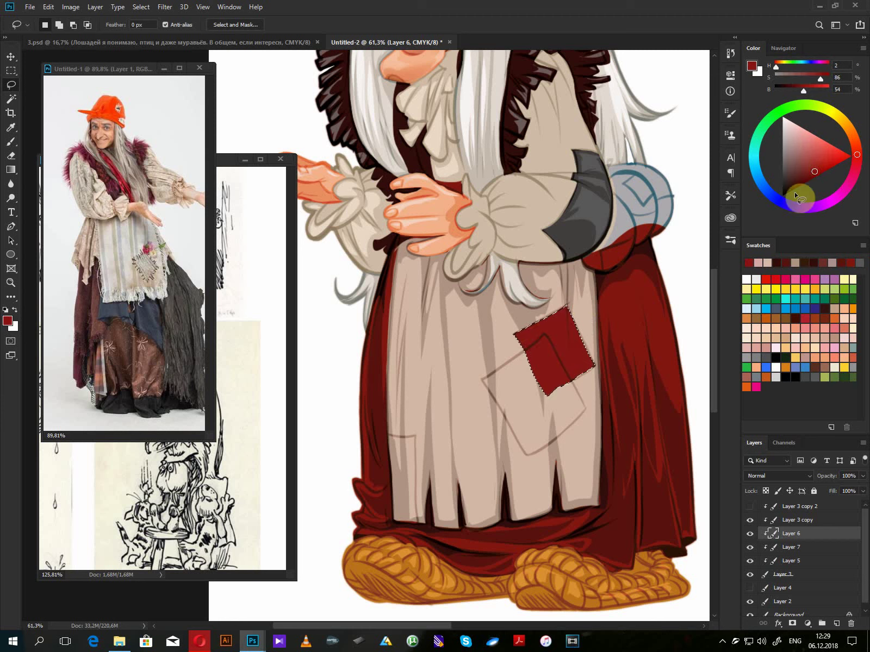
- Set the color to brighter red (H 2, S 82, B 74) and fill lassoed highlights on the red patch
drag(821, 167, 824, 161)
mouse_move(562, 311)
mouse_down()
mouse_move(527, 345)
mouse_move(567, 363)
mouse_up()
key(alt+BackSpace)
mouse_move(570, 320)
mouse_down()
mouse_move(574, 369)
mouse_move(581, 343)
mouse_up()
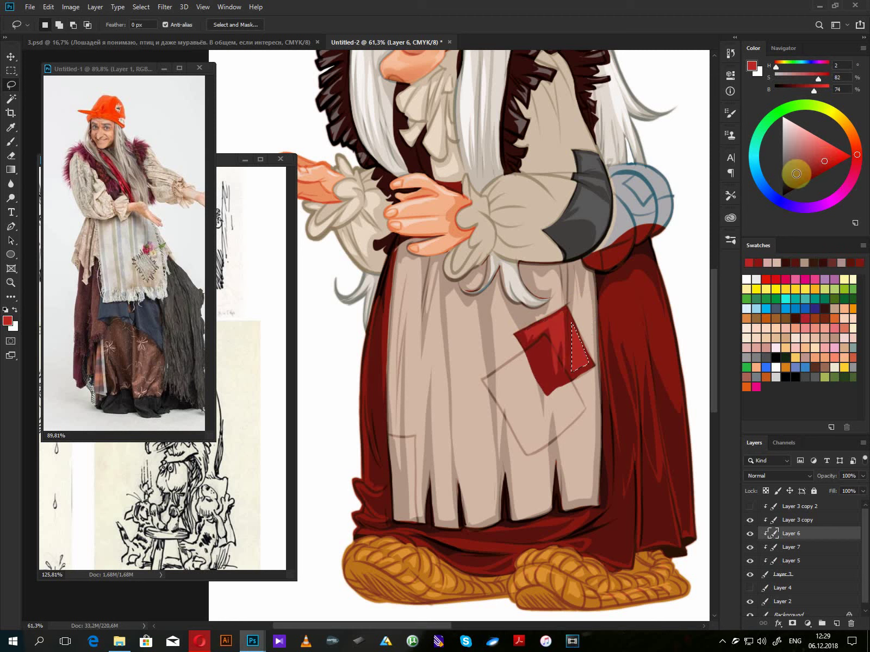
- Set the color to blue (H 212, S 55, B 49) and fill the lassoed lower patch that overlaps the red one
click(761, 183)
drag(801, 165, 801, 167)
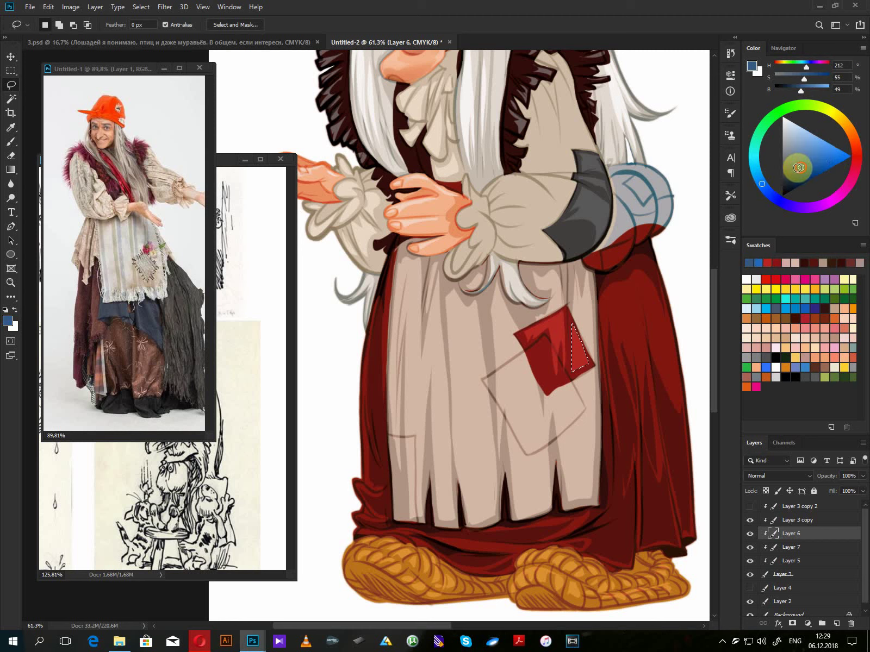
drag(541, 340, 522, 357)
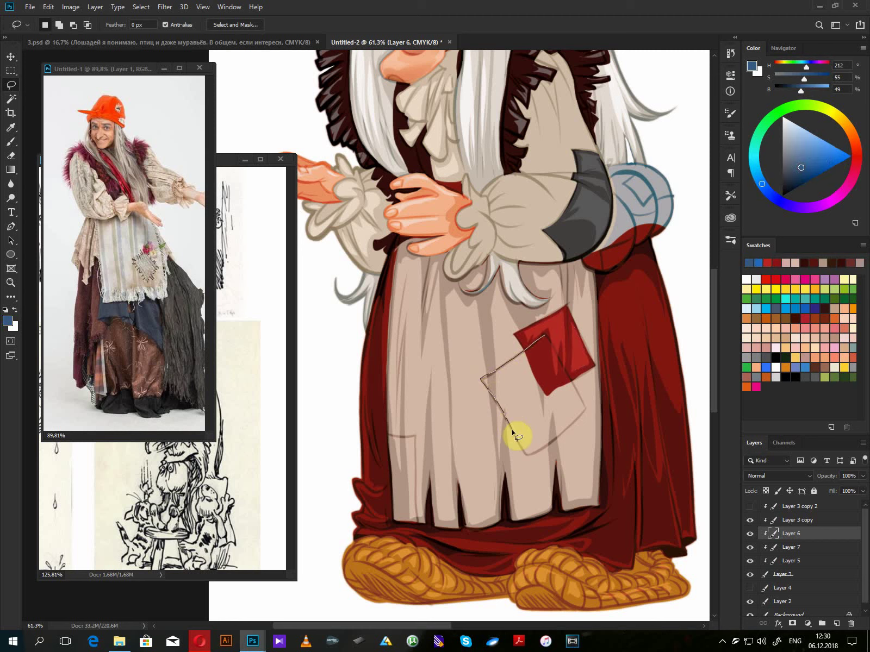
click(585, 407)
click(547, 335)
key(alt+BackSpace)
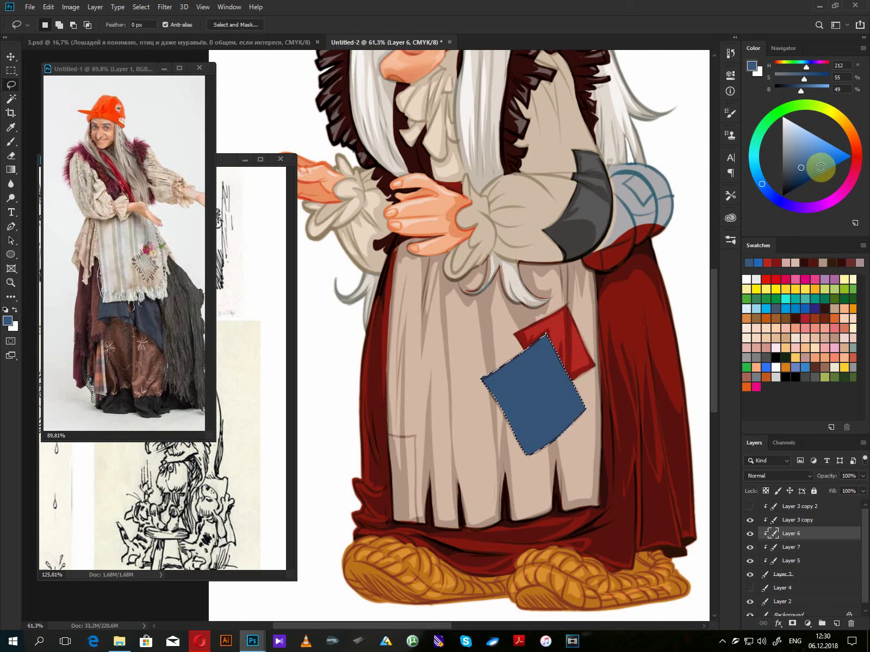
- Darken the color to H 212, S 74, B 38 and fill a lassoed group of fold shadows fanning from the blue patch's top corner
drag(804, 169, 801, 176)
click(550, 352)
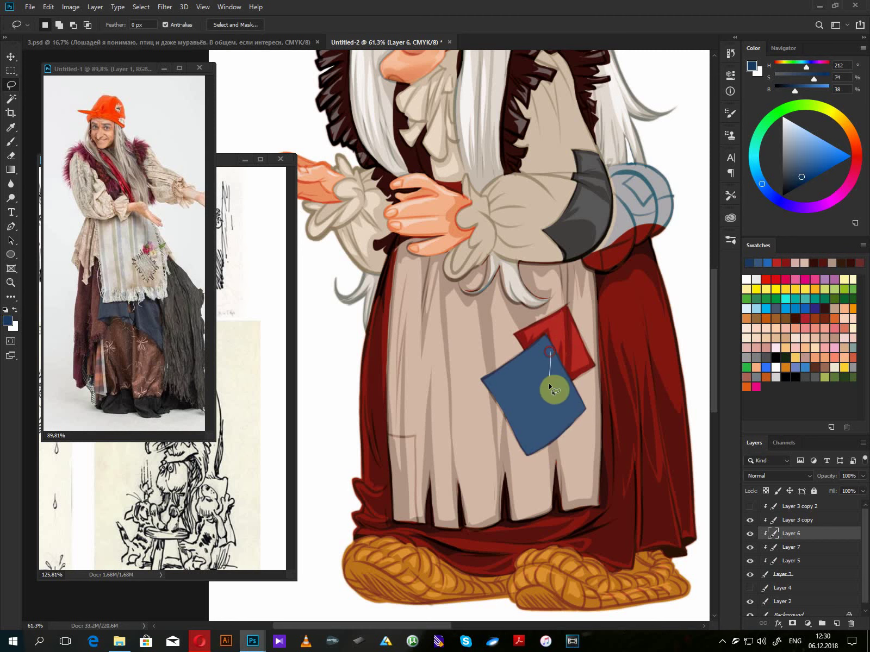
click(550, 438)
click(555, 360)
click(575, 413)
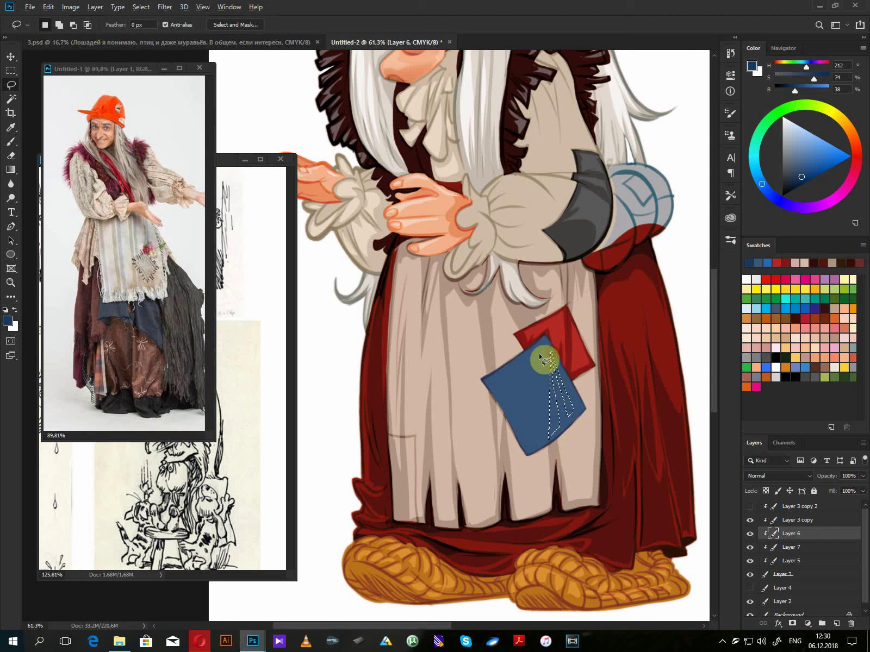
click(550, 353)
key(alt+BackSpace)
- Lasso and fill dark blue fold shadows along the blue patch's front edge and near its top corner
click(497, 373)
key(alt+BackSpace)
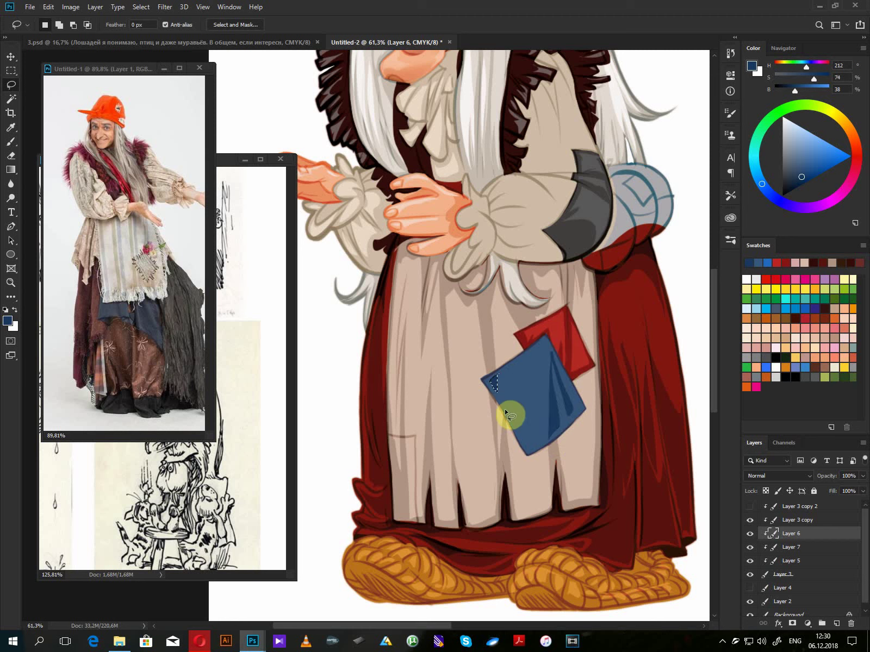
drag(505, 410, 512, 421)
key(alt+BackSpace)
mouse_move(536, 364)
mouse_down()
mouse_move(535, 355)
mouse_move(535, 398)
mouse_move(542, 340)
mouse_up()
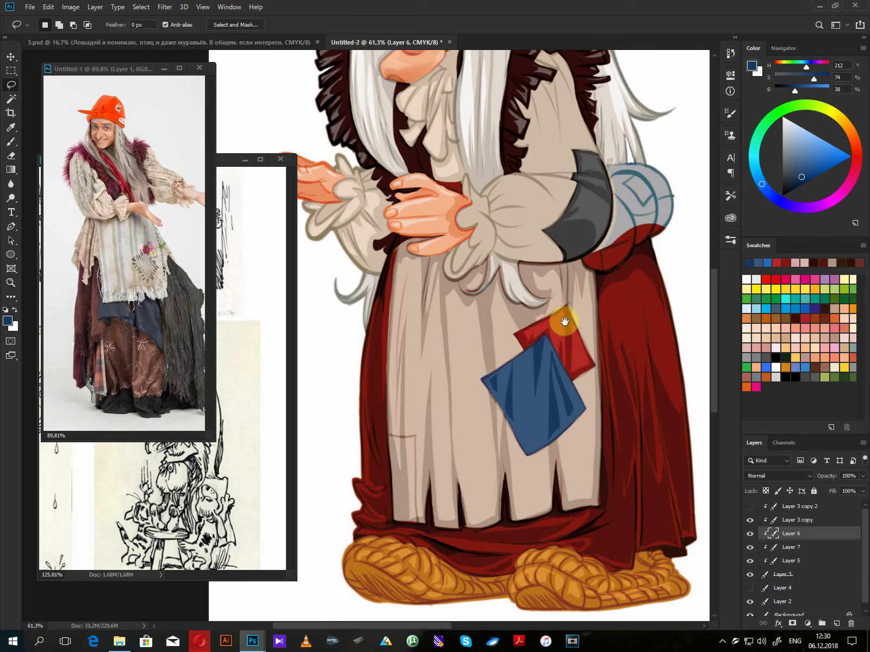
- Sample the sleeve's beige, set a light cream (H 33, S 18, B 93), and fill lassoed highlights on the near hand's cuff
drag(605, 315, 611, 434)
key(n)
click(538, 315)
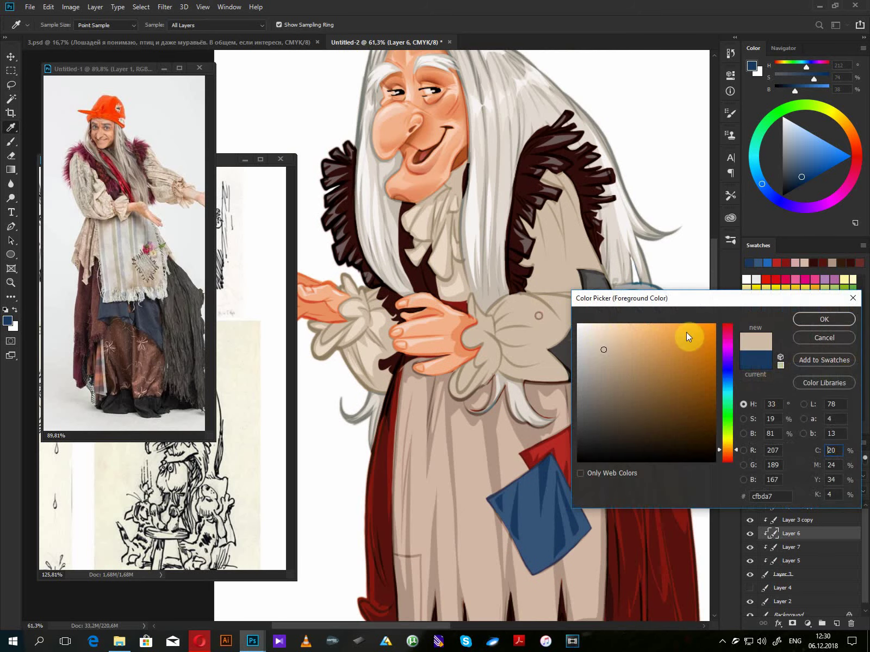
key(Return)
key(l)
mouse_move(492, 320)
mouse_down()
mouse_move(482, 315)
mouse_move(476, 344)
mouse_move(487, 325)
mouse_move(500, 355)
mouse_up()
key(alt+BackSpace)
- Set the color to dark brown (H 33, S 35, B 42), fill the lassoed inner openings of both cuffs, and deselect
key(i)
key(F10)
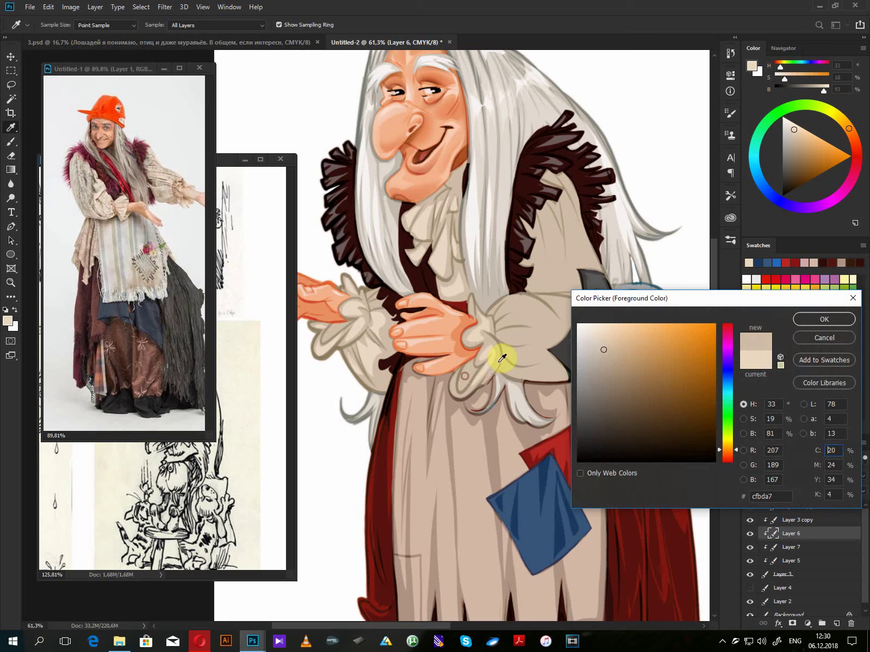
click(625, 403)
click(823, 319)
key(l)
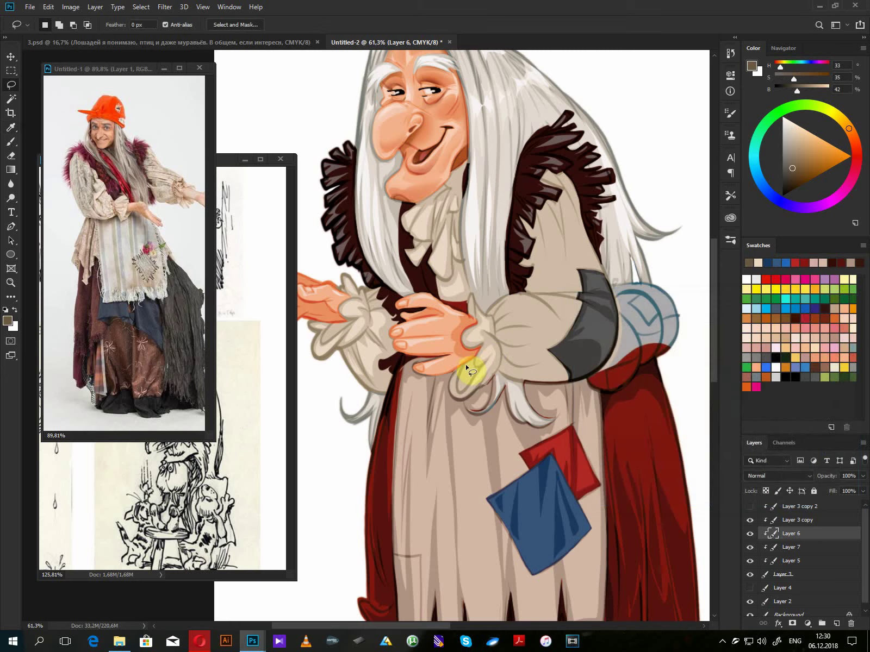
mouse_move(466, 368)
mouse_down()
mouse_move(460, 389)
mouse_move(479, 373)
mouse_move(470, 366)
mouse_up()
key(alt+BackSpace)
key(ctrl+d)
mouse_move(356, 319)
mouse_down()
mouse_move(323, 344)
mouse_move(333, 325)
mouse_move(379, 310)
mouse_up()
key(alt+BackSpace)
key(ctrl+d)
- Sample the cuff's beige (H 33, S 19, B 81) and lasso narrow folds on the near sleeve's forearm
key(n)
click(483, 332)
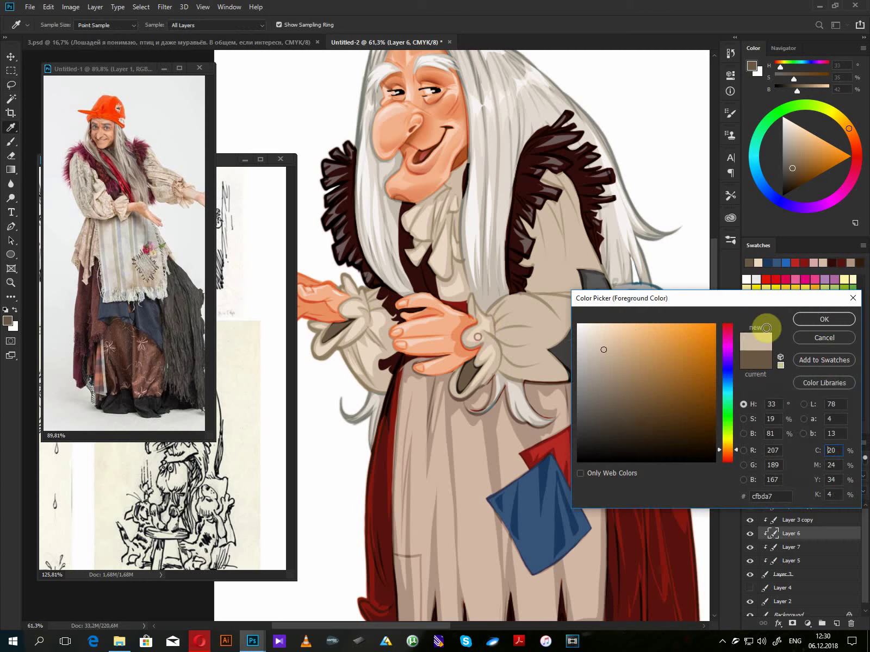
click(817, 319)
drag(521, 299, 501, 312)
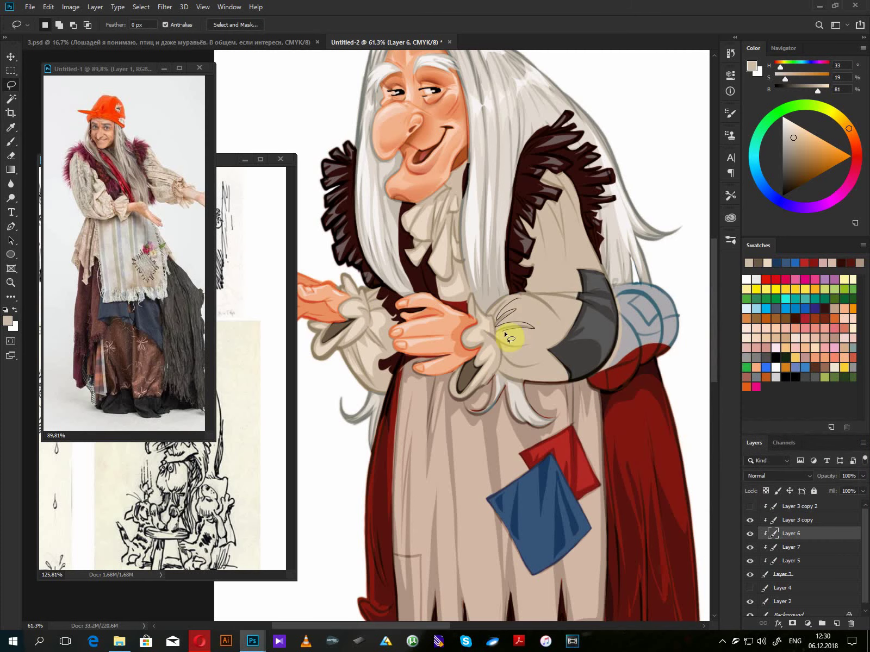
mouse_move(539, 344)
mouse_down()
mouse_move(512, 353)
mouse_move(526, 347)
mouse_up()
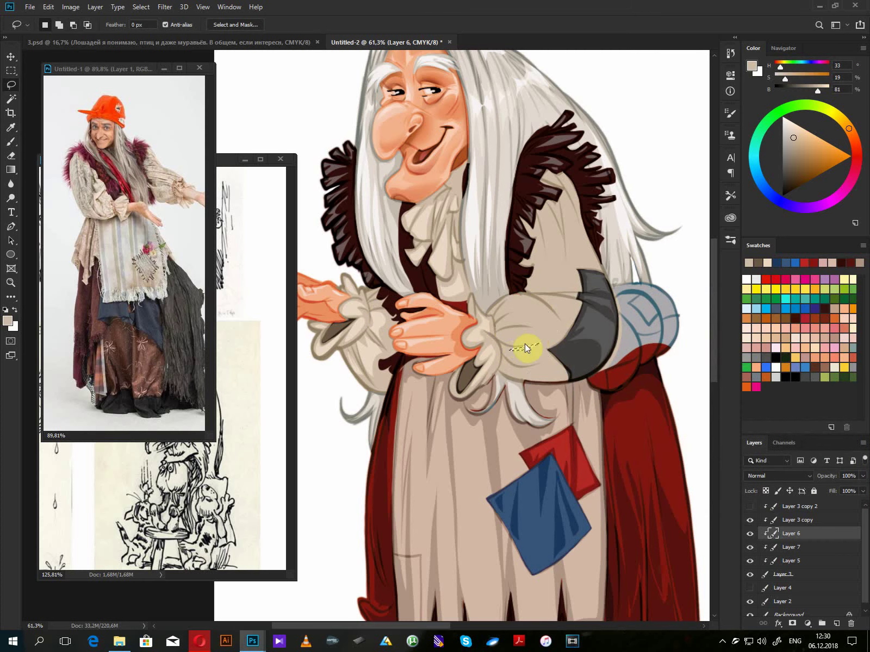
- Set the color to light cream (H 32, S 18, B 91) and fill lassoed highlights on the near sleeve's forearm
key(n)
click(478, 338)
click(809, 319)
key(l)
mouse_move(547, 310)
mouse_down()
mouse_move(497, 313)
mouse_move(512, 308)
mouse_move(495, 328)
mouse_move(540, 327)
mouse_move(548, 311)
mouse_move(553, 330)
mouse_move(516, 331)
mouse_move(508, 341)
mouse_move(557, 337)
mouse_move(507, 355)
mouse_move(546, 358)
mouse_move(508, 373)
mouse_move(554, 353)
mouse_up()
key(alt+BackSpace)
key(alt+BackSpace)
key(alt+BackSpace)
key(alt+BackSpace)
- Lasso and fill light cream highlights above the elbow patch, on the upper sleeve and shoulder, and on the neck frill
mouse_move(573, 303)
mouse_down()
mouse_move(540, 300)
mouse_move(577, 301)
mouse_up()
mouse_move(548, 220)
mouse_down()
mouse_move(534, 288)
mouse_move(575, 282)
mouse_move(592, 258)
mouse_move(569, 210)
mouse_move(554, 206)
mouse_move(556, 225)
mouse_up()
key(alt+BackSpace)
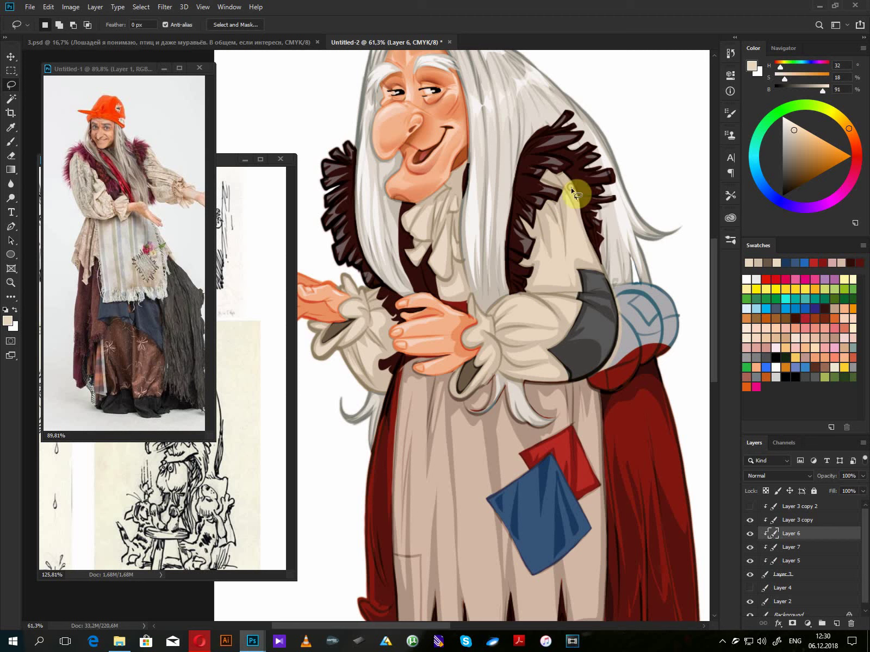
drag(571, 189, 577, 200)
key(alt+BackSpace)
drag(458, 180, 450, 195)
- Lighten the color to pale cream (H 32, S 13, B 95) and fill lassoed highlights on the near sleeve's forearm
click(791, 126)
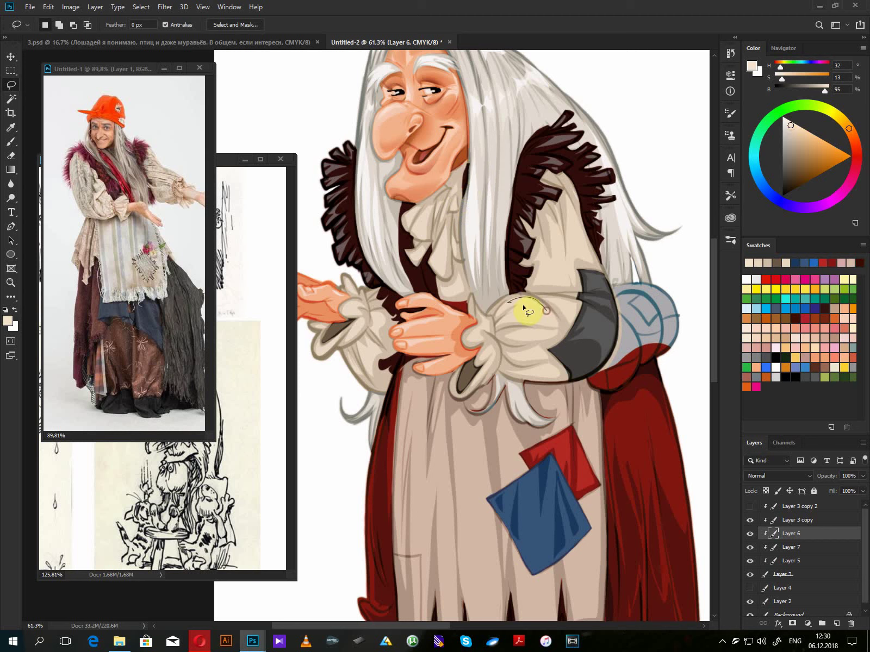
key(alt+BackSpace)
mouse_move(551, 324)
mouse_down()
mouse_move(517, 336)
mouse_move(549, 339)
mouse_move(518, 355)
mouse_move(539, 351)
mouse_move(551, 365)
mouse_up()
key(alt+BackSpace)
key(alt+BackSpace)
key(alt+BackSpace)
- Lasso and fill pale cream highlights on the near sleeve and on the far sleeve's forearm and cuff
mouse_move(553, 298)
mouse_down()
mouse_move(552, 263)
mouse_move(535, 286)
mouse_move(563, 278)
mouse_move(579, 233)
mouse_move(578, 264)
mouse_move(595, 261)
mouse_up()
key(alt+BackSpace)
key(alt+BackSpace)
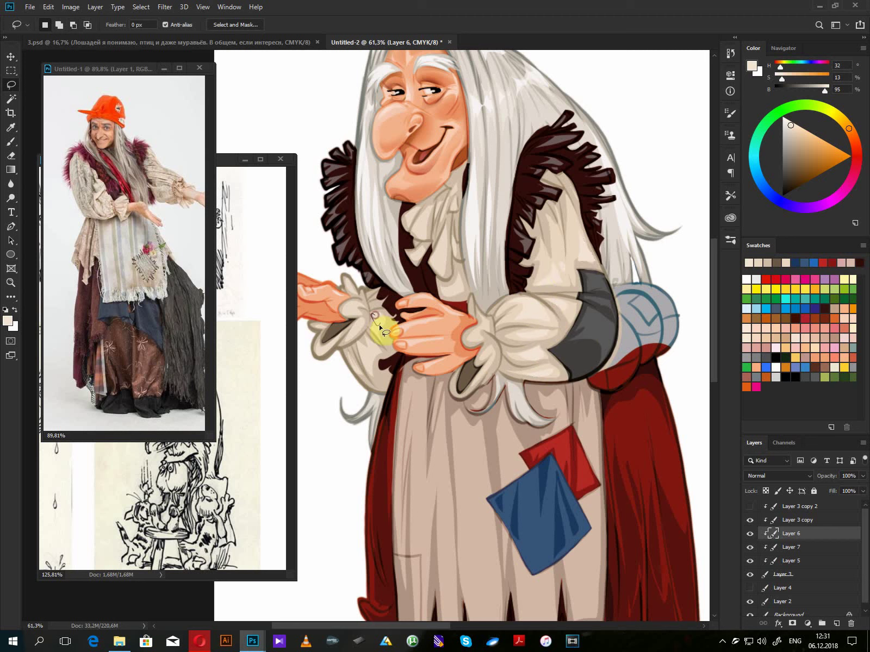
key(alt+BackSpace)
mouse_move(380, 325)
mouse_down()
mouse_move(360, 325)
mouse_move(342, 346)
mouse_move(365, 336)
mouse_move(367, 367)
mouse_move(368, 338)
mouse_move(349, 317)
mouse_up()
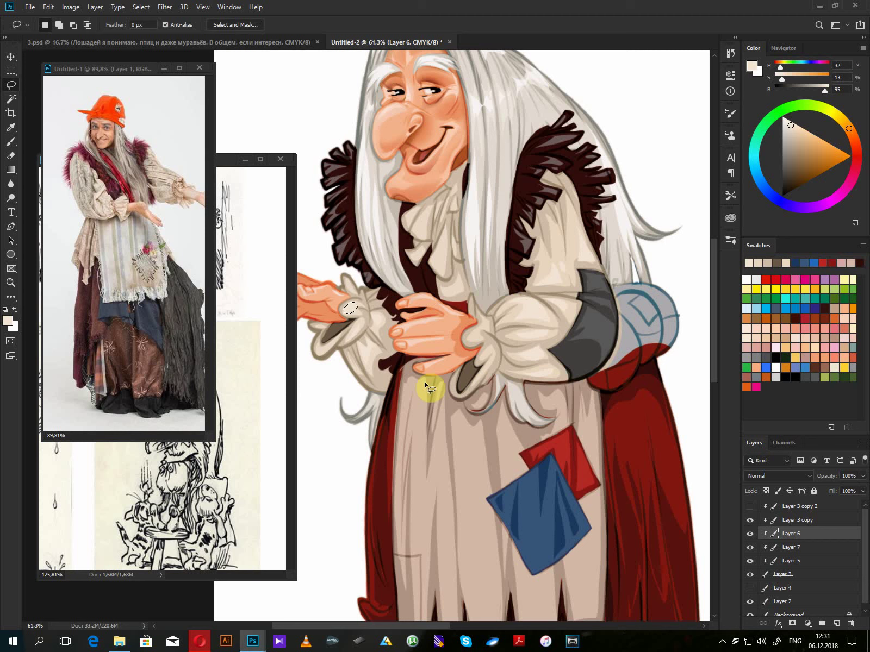
- Set the color to grey-brown (H 39, S 19, B 42) and fill the lassoed bundle behind the elbow
click(846, 125)
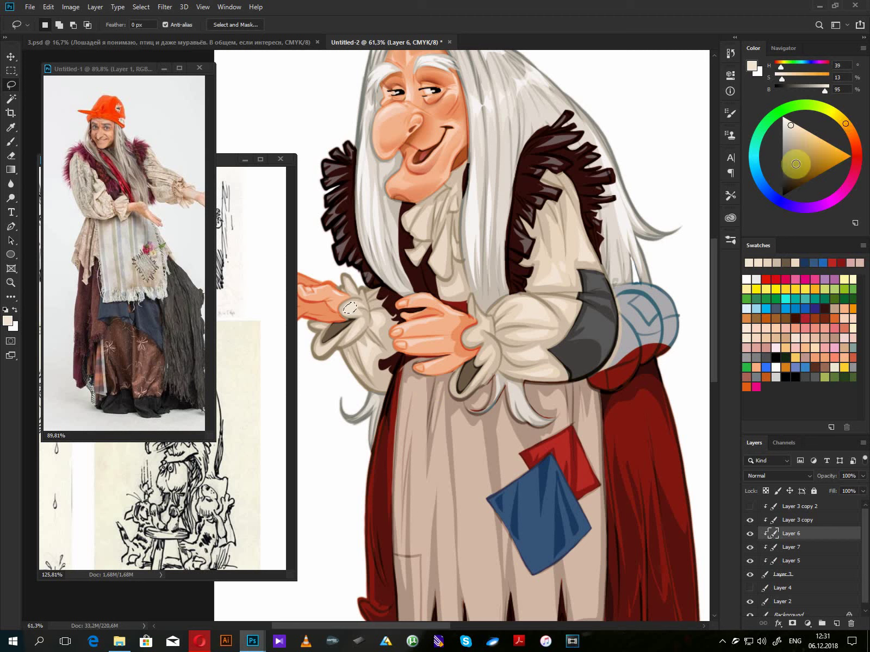
click(787, 166)
mouse_move(647, 283)
mouse_down()
mouse_move(617, 295)
mouse_move(617, 342)
mouse_move(596, 391)
mouse_move(615, 400)
mouse_move(660, 359)
mouse_move(677, 301)
mouse_move(669, 285)
mouse_up()
key(alt+BackSpace)
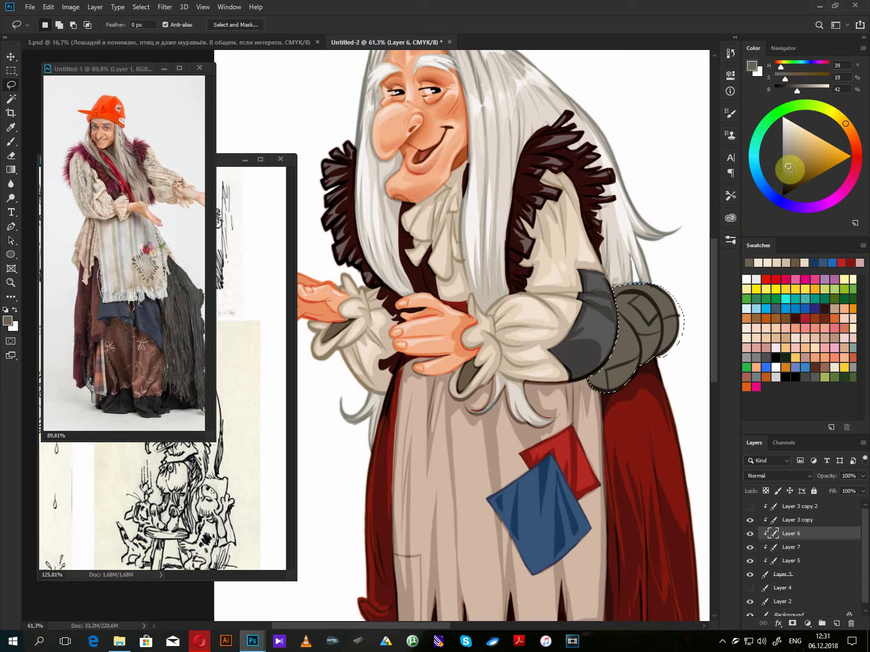
- Darken the color to deep brown (H 39, S 31, B 26) and fill lassoed shadows and the small square patch on the bundle
drag(788, 166, 788, 178)
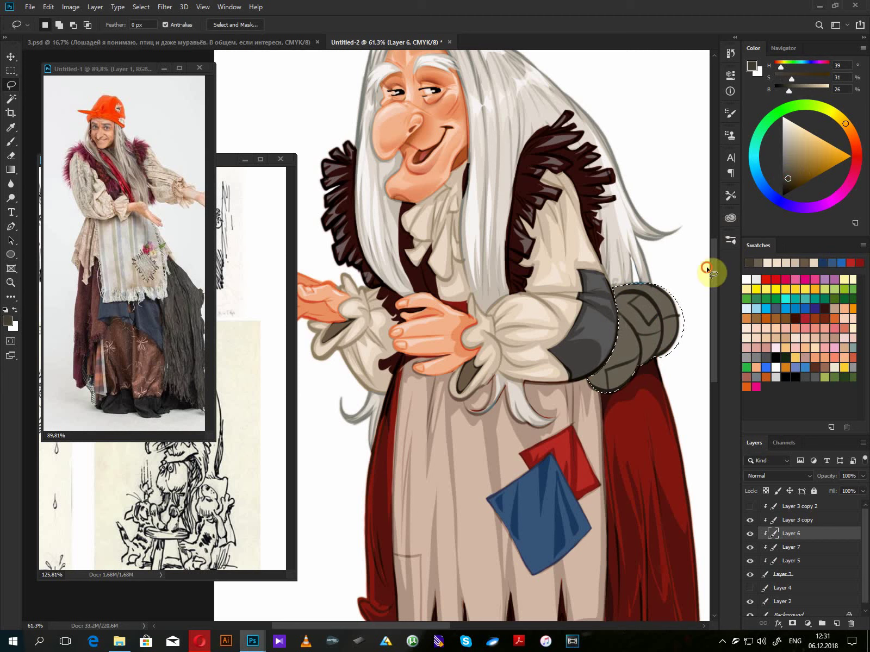
click(695, 331)
mouse_move(655, 322)
mouse_down()
mouse_move(649, 327)
mouse_move(633, 298)
mouse_move(659, 315)
mouse_up()
key(alt+BackSpace)
- Set the color to dark red (H 5, S 90, B 48) and fill a lassoed patch on the bundle's lower end
click(857, 152)
click(812, 175)
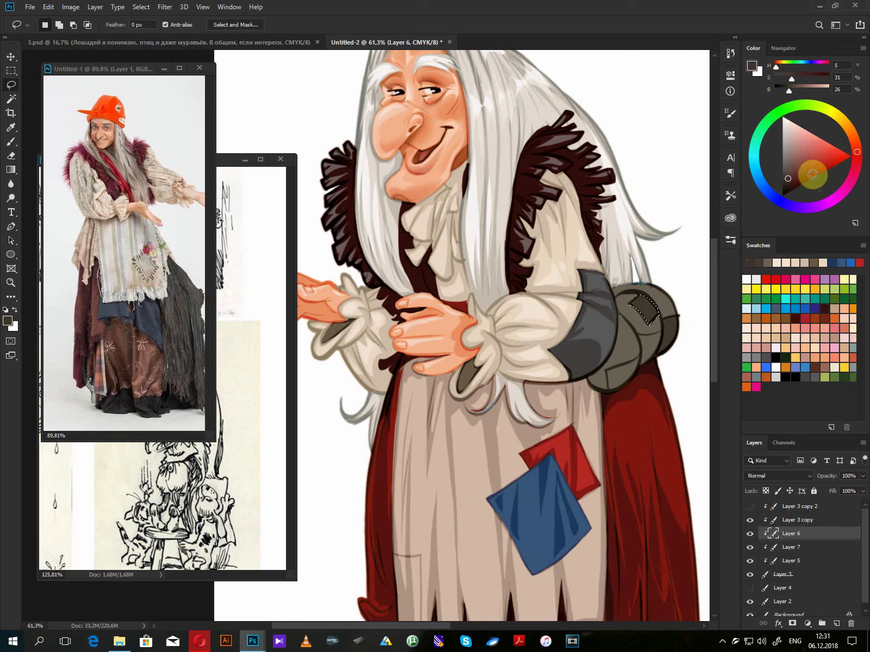
mouse_move(635, 362)
mouse_down()
mouse_move(606, 373)
mouse_move(608, 390)
mouse_move(650, 355)
mouse_up()
click(650, 354)
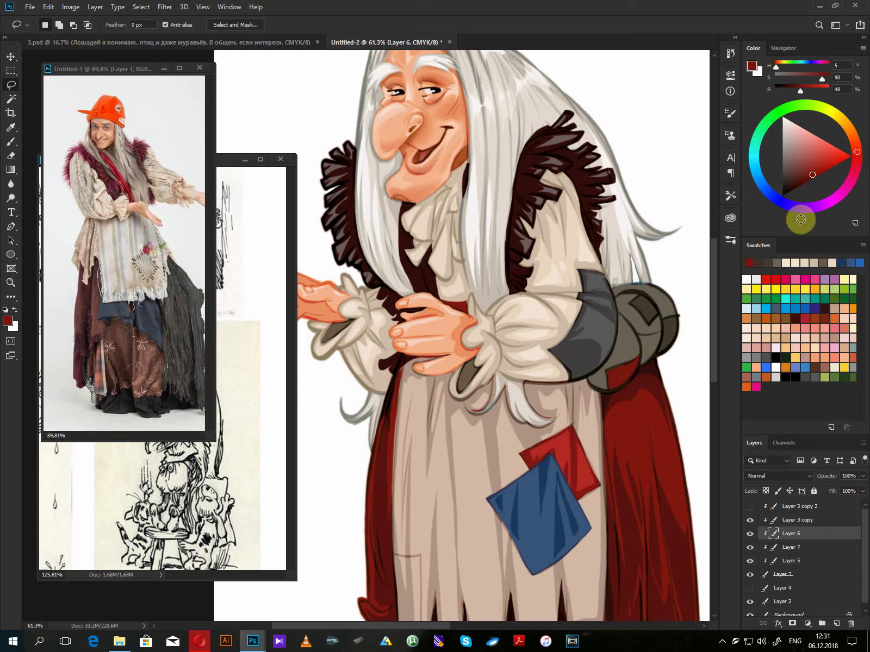
- Sample the apron patch's dark blue (H 212, S 73, B 37) and fill a lassoed patch beside the bundle's red one
mouse_move(662, 330)
mouse_down()
mouse_move(636, 336)
mouse_move(639, 368)
mouse_move(657, 351)
mouse_move(662, 330)
mouse_up()
key(n)
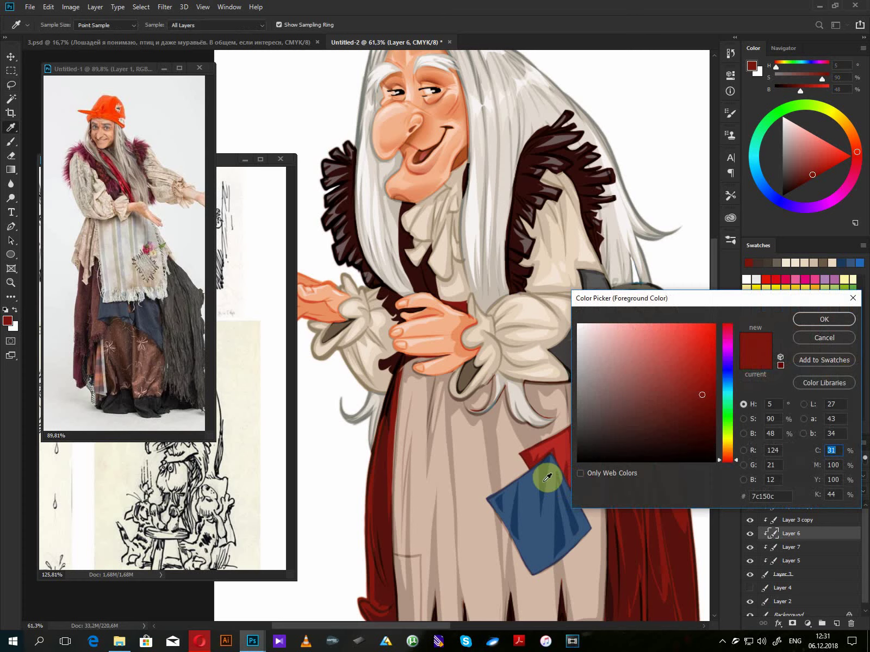
click(544, 478)
click(804, 319)
key(alt+BackSpace)
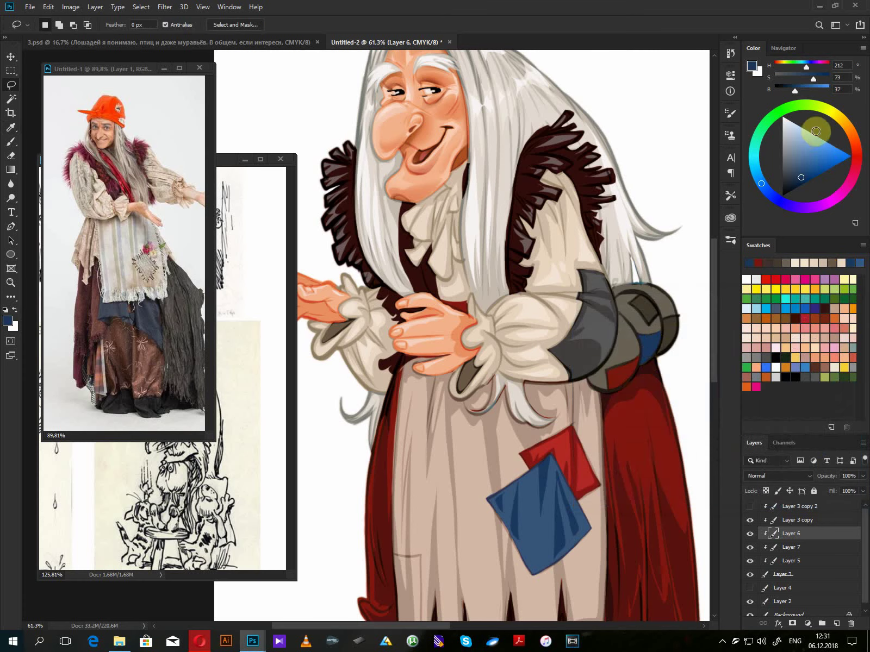
- Add a Screen-mode layer above Layer 6, choose light grey (H 212, S 5, B 84) and add a lassoed highlight along the bundle's upper rim
click(837, 623)
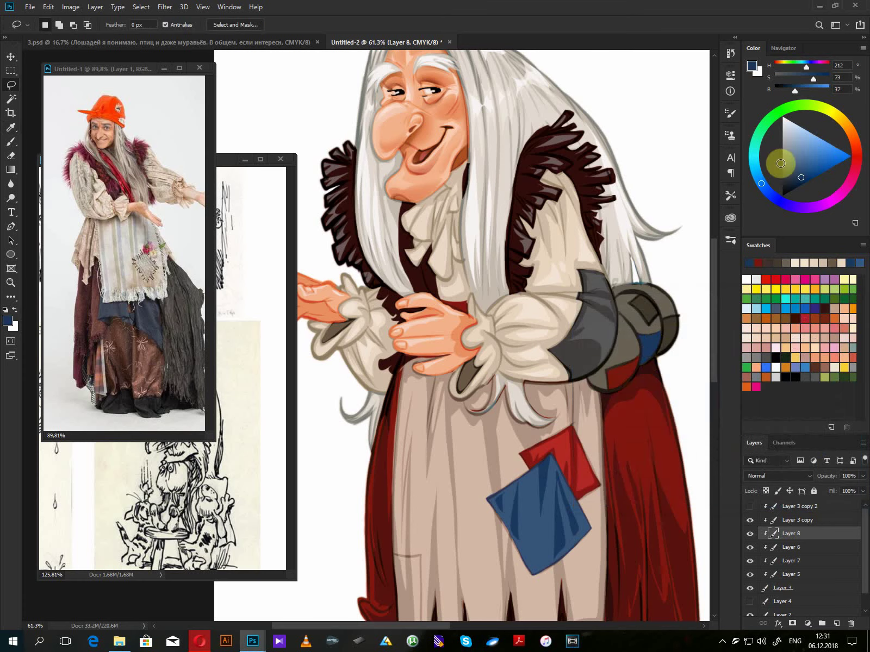
click(785, 131)
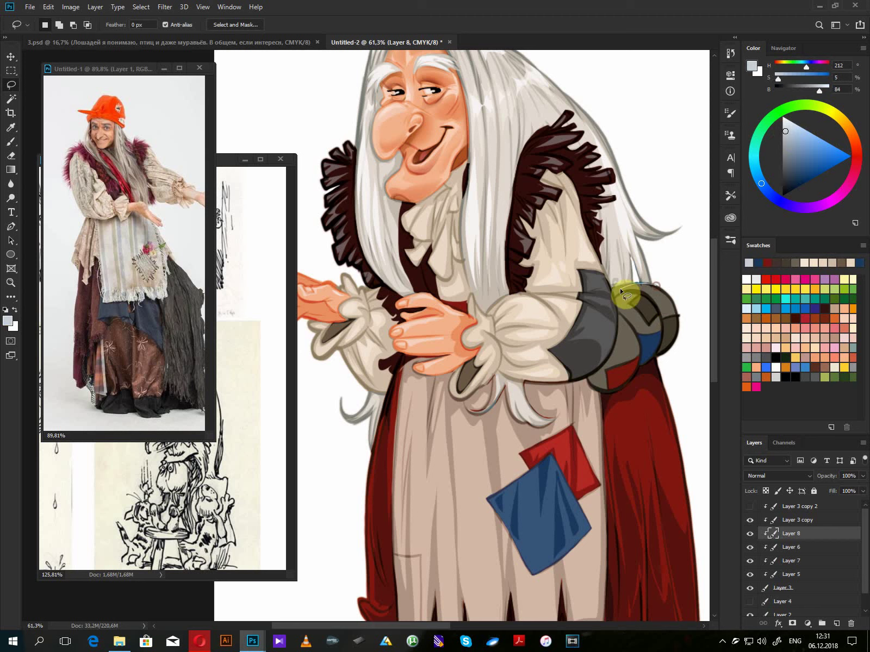
mouse_move(621, 292)
mouse_down()
mouse_move(669, 307)
mouse_move(625, 291)
mouse_move(646, 329)
mouse_up()
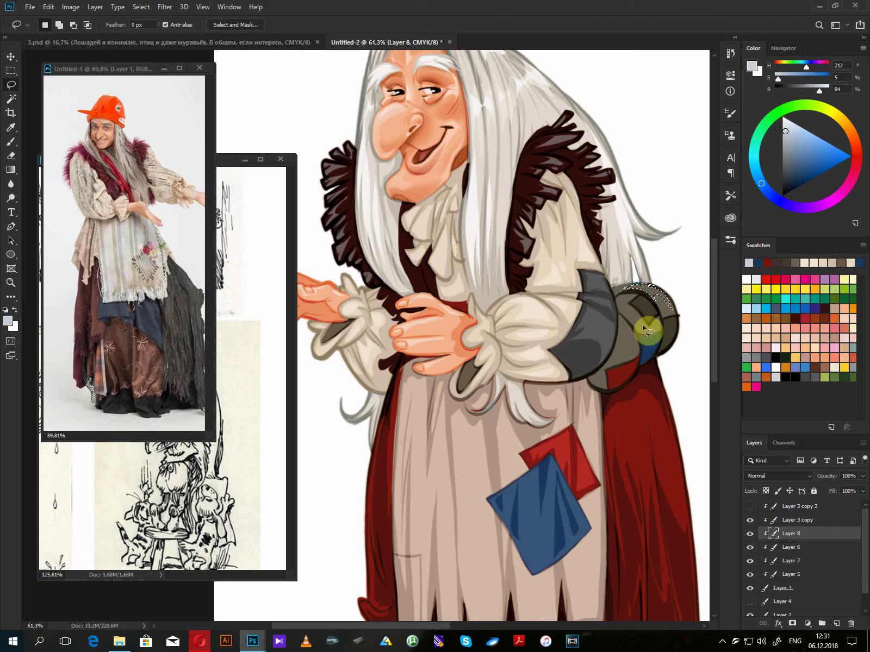
click(780, 476)
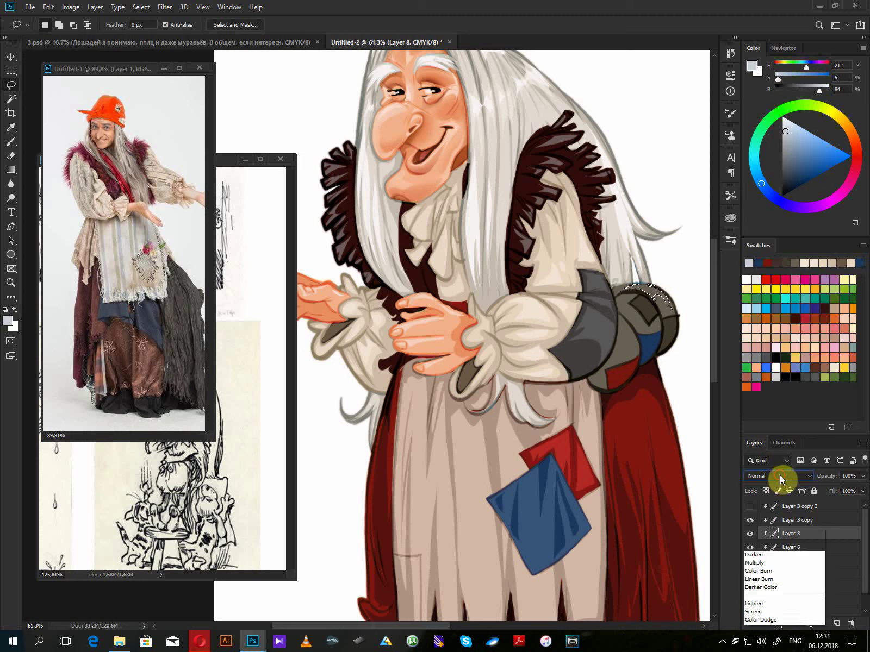
click(767, 450)
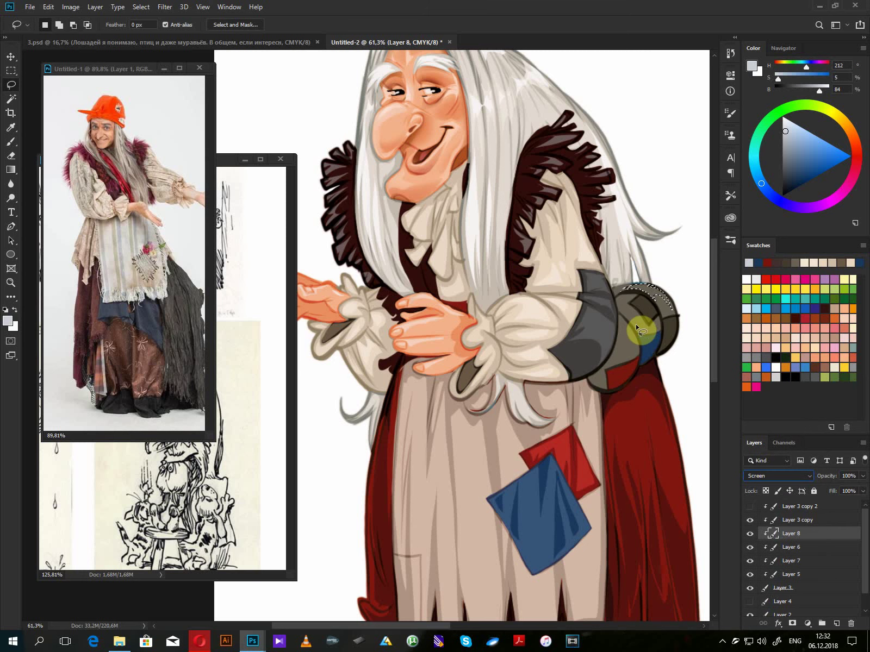
- Lasso further highlights on the bundle and set the Screen layer's opacity to 34%
key(space)
mouse_move(633, 334)
mouse_down()
mouse_move(654, 307)
mouse_move(663, 318)
mouse_move(624, 296)
mouse_move(625, 321)
mouse_move(642, 331)
mouse_move(661, 326)
mouse_move(658, 314)
mouse_move(643, 347)
mouse_move(621, 334)
mouse_move(627, 356)
mouse_move(603, 368)
mouse_move(627, 351)
mouse_move(640, 364)
mouse_move(682, 325)
mouse_move(646, 338)
mouse_move(687, 330)
mouse_up()
click(862, 476)
click(827, 489)
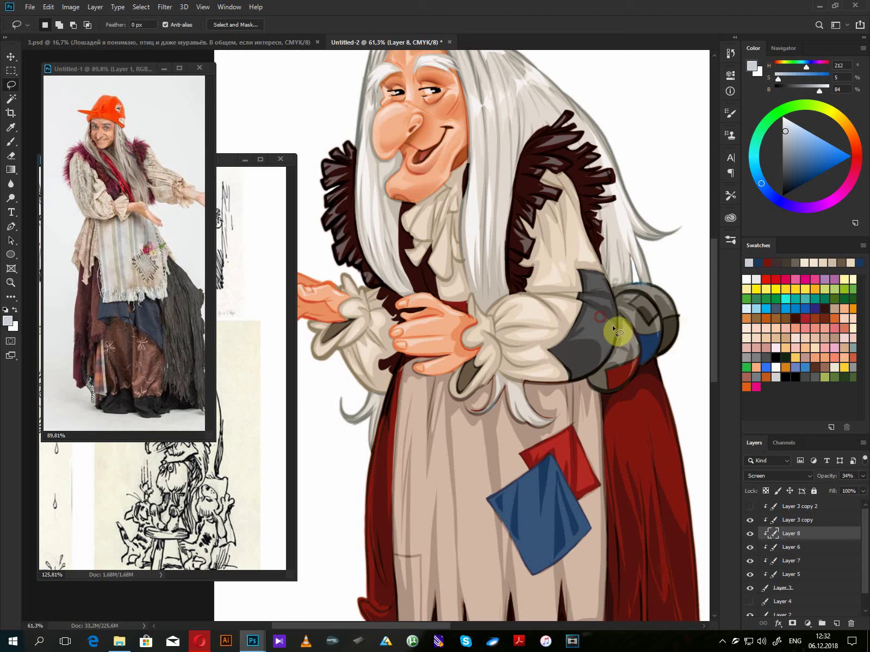
- Lasso and fill light grey highlights on the near sleeve's dark elbow patch
mouse_move(618, 330)
mouse_down()
mouse_move(553, 303)
mouse_move(584, 319)
mouse_move(603, 347)
mouse_move(591, 367)
mouse_move(609, 349)
mouse_move(613, 326)
mouse_up()
key(alt+BackSpace)
key(ctrl+d)
drag(604, 279, 576, 220)
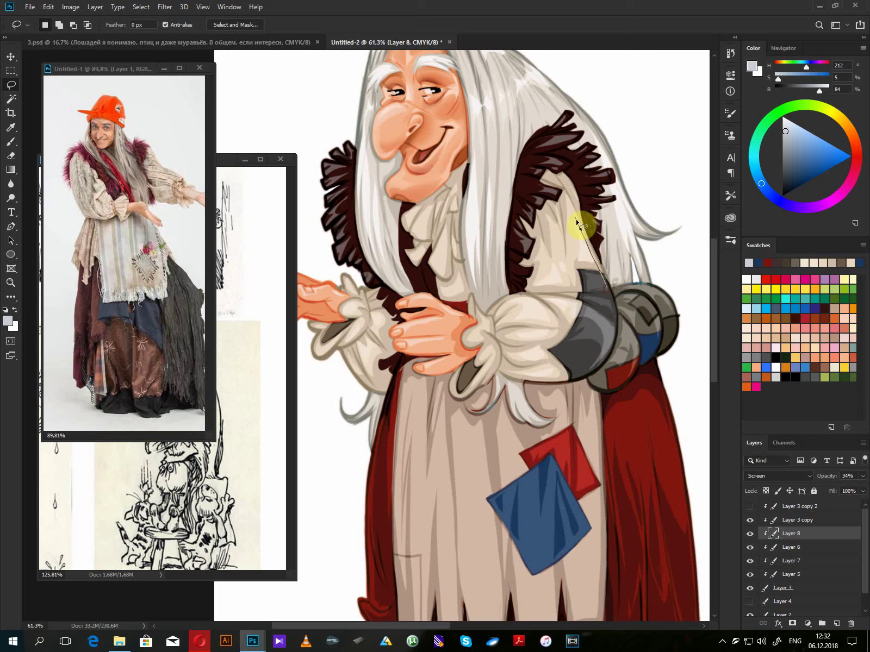
drag(574, 289, 614, 295)
key(alt+BackSpace)
key(ctrl+d)
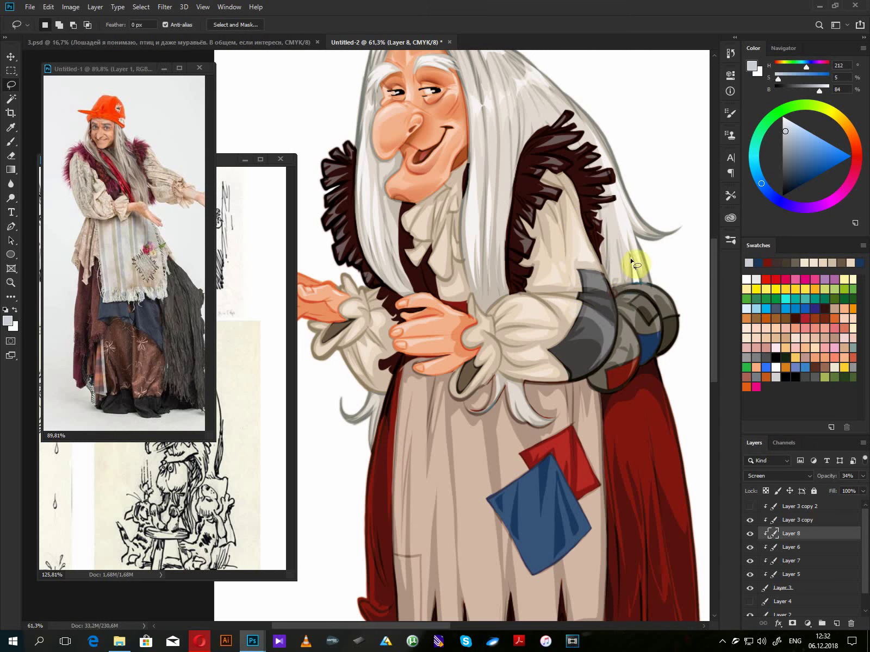
- Lasso and fill light grey highlights along the folds of the red skirt beside the apron
drag(501, 386, 489, 506)
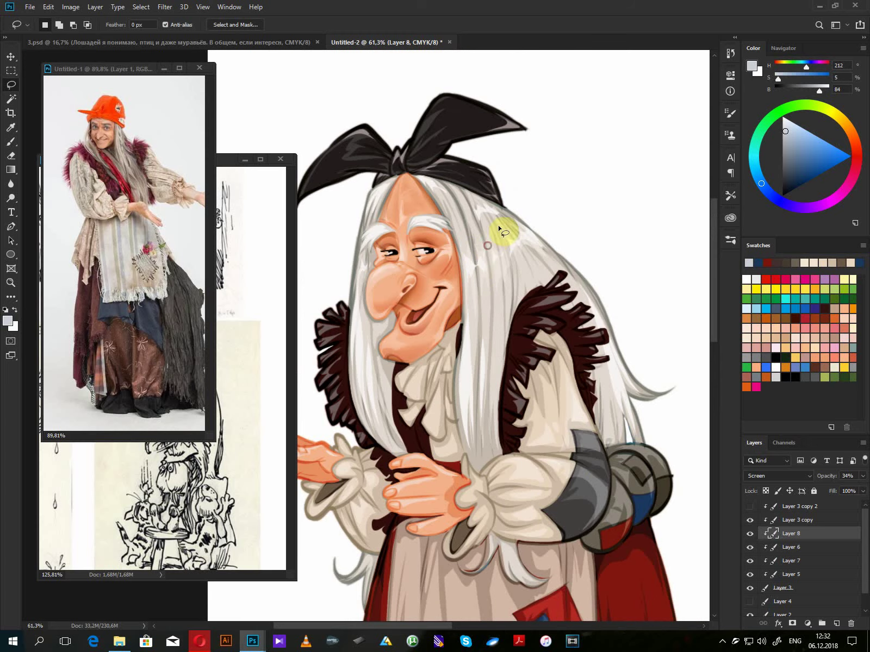
drag(587, 457, 503, 104)
mouse_move(559, 204)
mouse_down()
mouse_move(592, 334)
mouse_move(599, 463)
mouse_move(607, 455)
mouse_move(602, 349)
mouse_move(585, 249)
mouse_move(560, 200)
mouse_up()
key(alt+BackSpace)
key(ctrl+d)
mouse_move(564, 300)
mouse_down()
mouse_move(570, 399)
mouse_move(596, 472)
mouse_move(565, 299)
mouse_up()
key(alt+BackSpace)
mouse_move(550, 369)
mouse_down()
mouse_move(536, 457)
mouse_move(545, 486)
mouse_move(551, 371)
mouse_up()
key(alt+BackSpace)
key(ctrl+d)
- Raise Layer 3 copy's opacity to 100% and lock its transparent pixels
scroll(592, 330, down, 2)
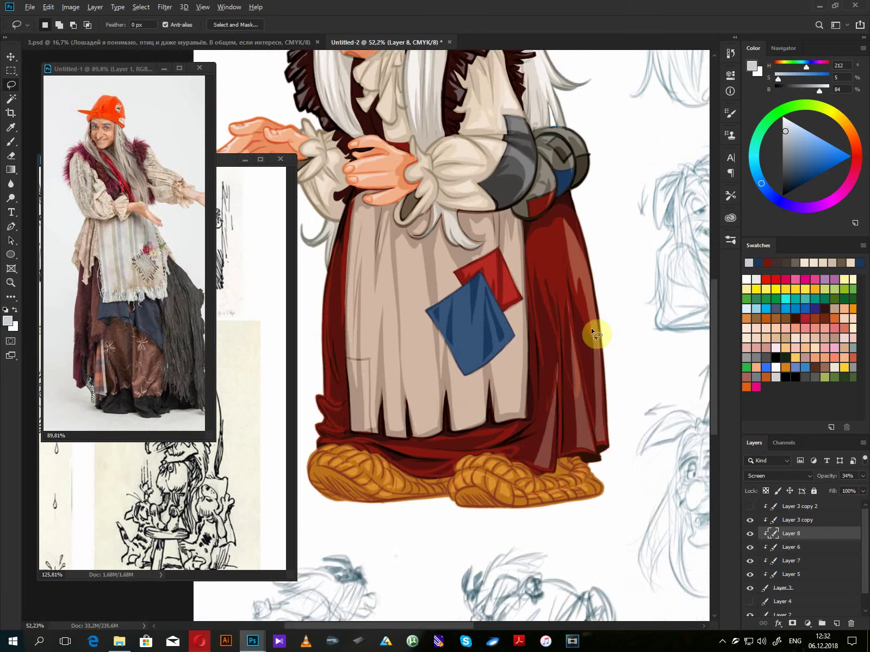
scroll(592, 331, down, 1)
drag(551, 279, 575, 468)
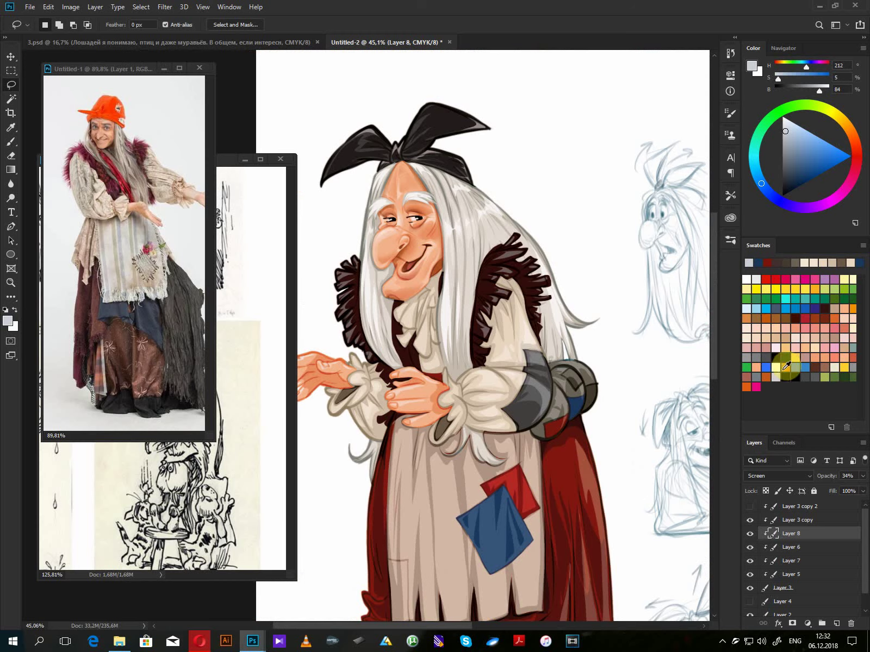
drag(617, 501, 643, 431)
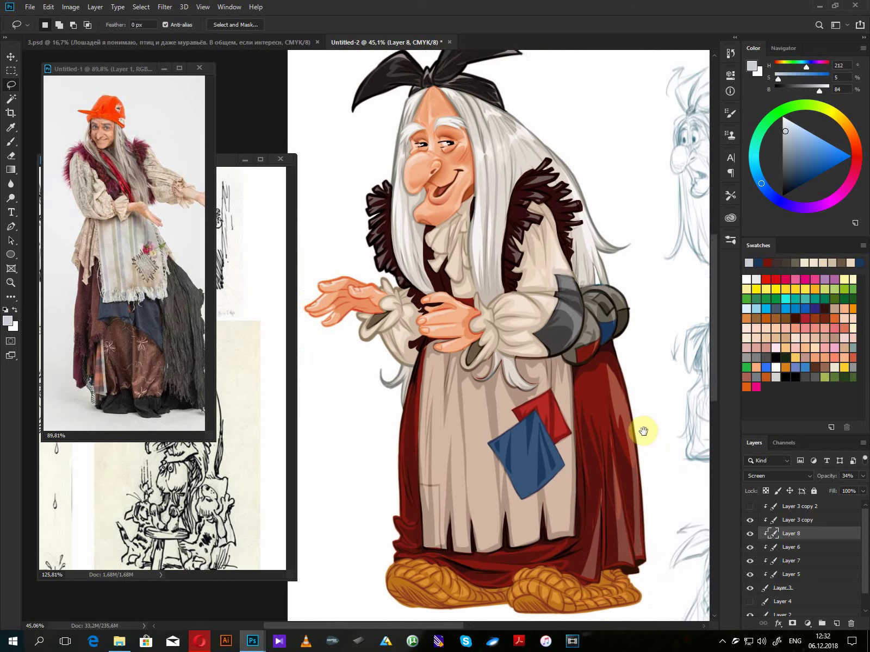
scroll(644, 427, down, 3)
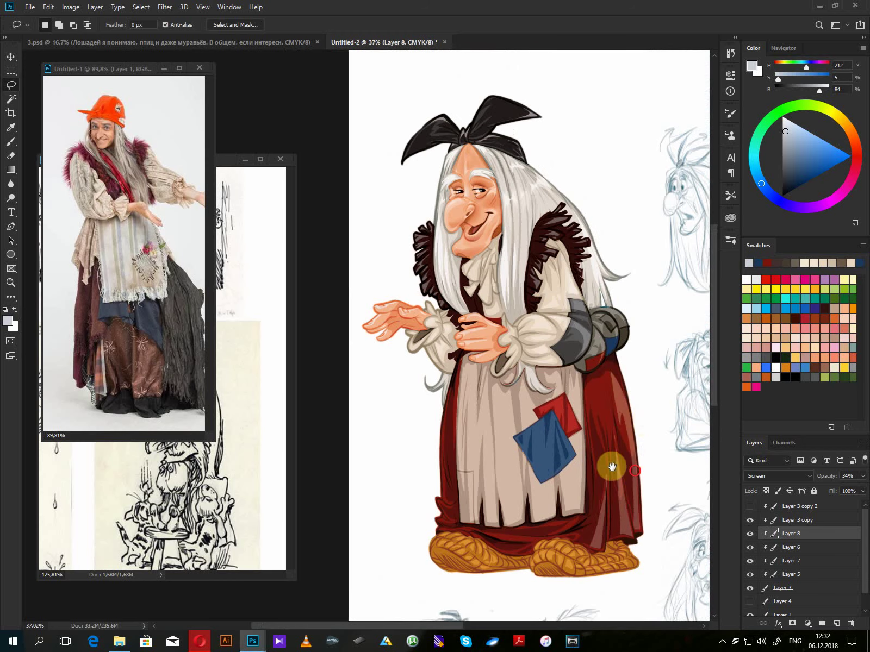
click(796, 519)
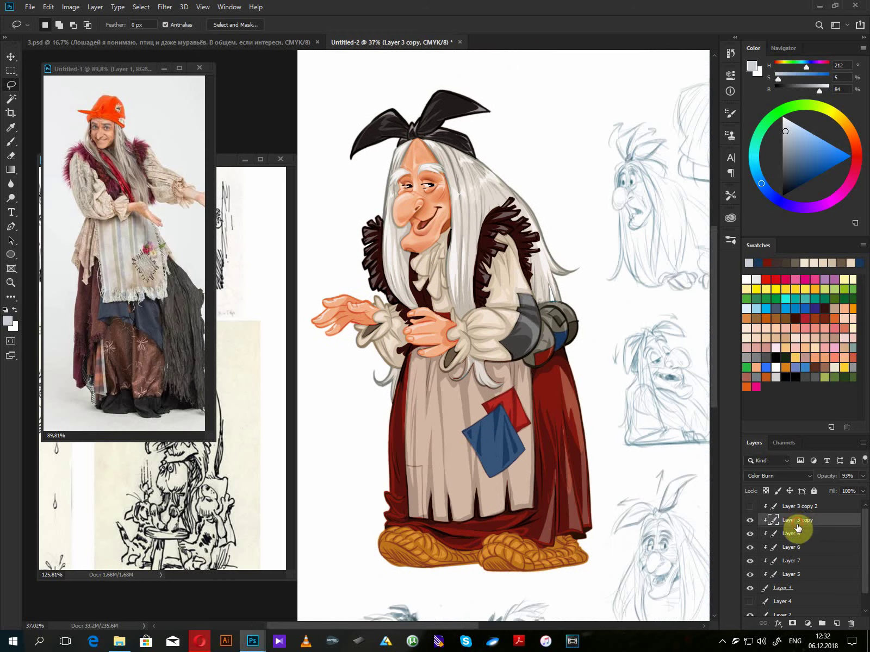
click(862, 477)
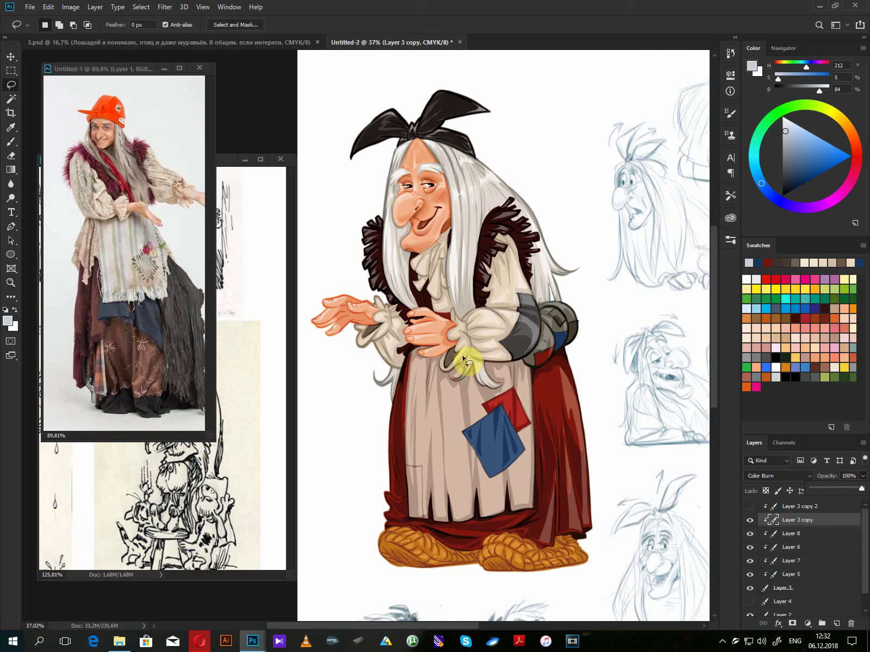
click(796, 485)
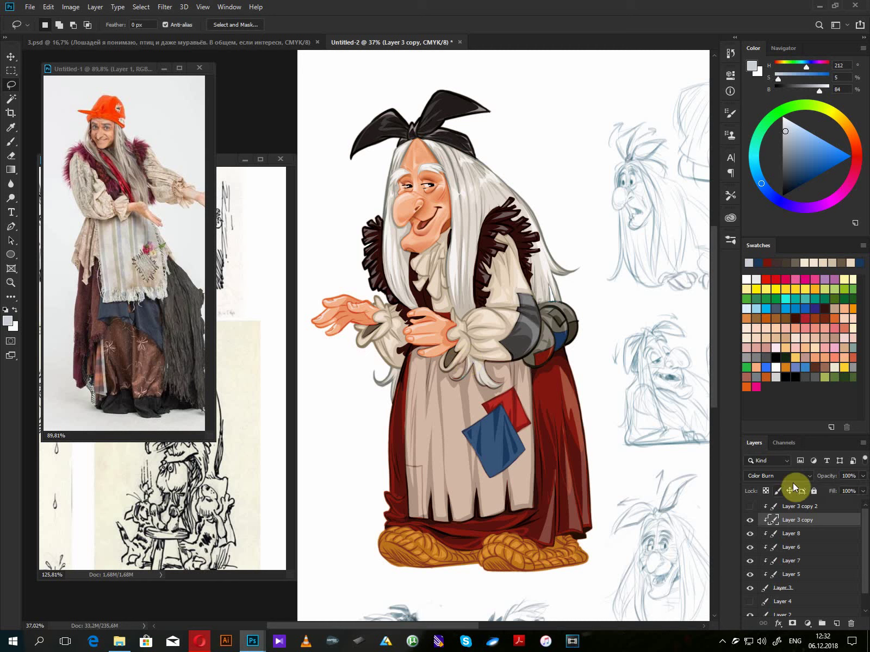
click(791, 491)
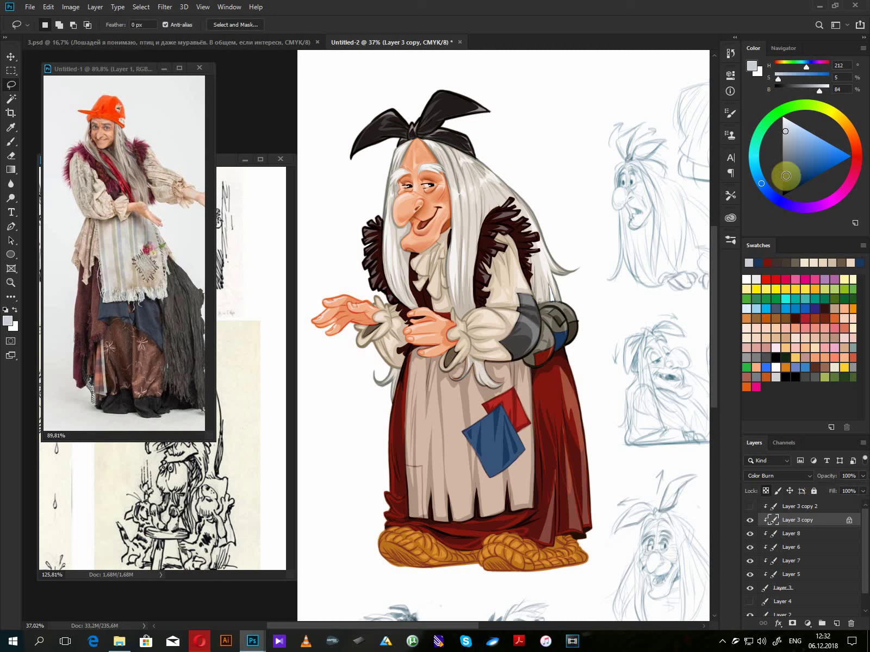
- Try recoloring Layer 3 copy's lines near-black (H 212, S 67, B 6) with the layer at 65% opacity, and undo the changes
click(785, 192)
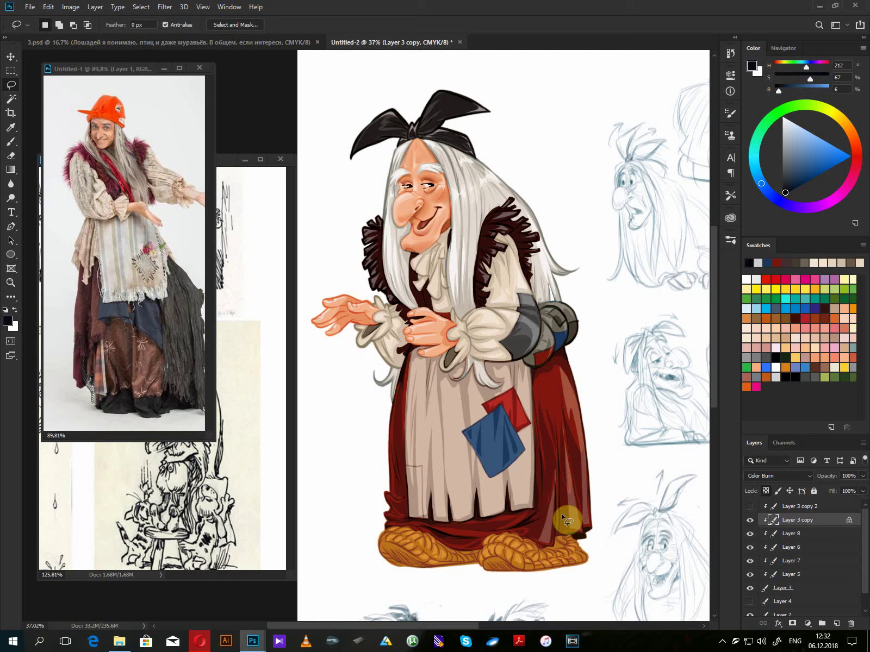
key(alt+BackSpace)
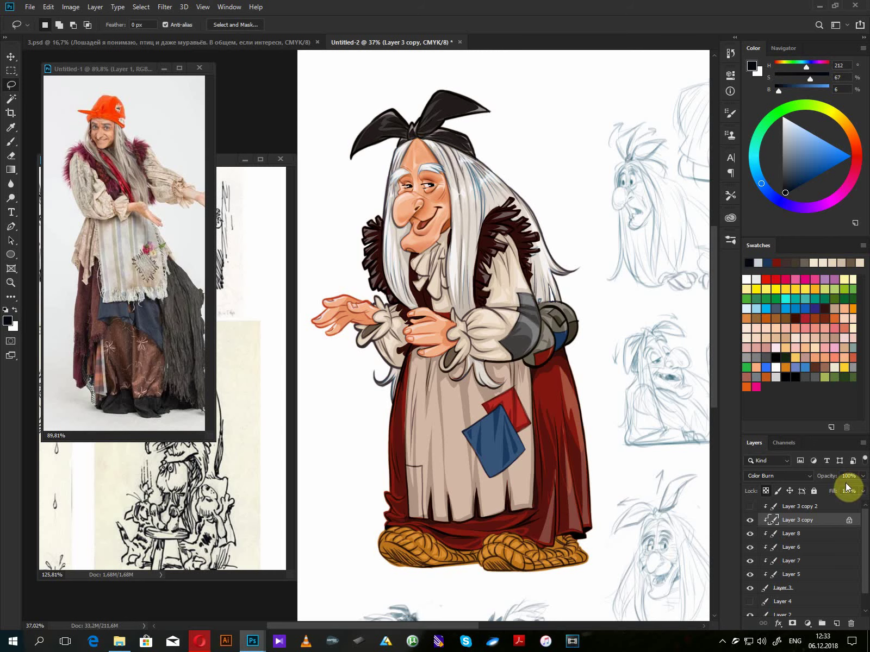
mouse_move(865, 478)
mouse_down()
mouse_move(860, 491)
mouse_move(843, 493)
mouse_up()
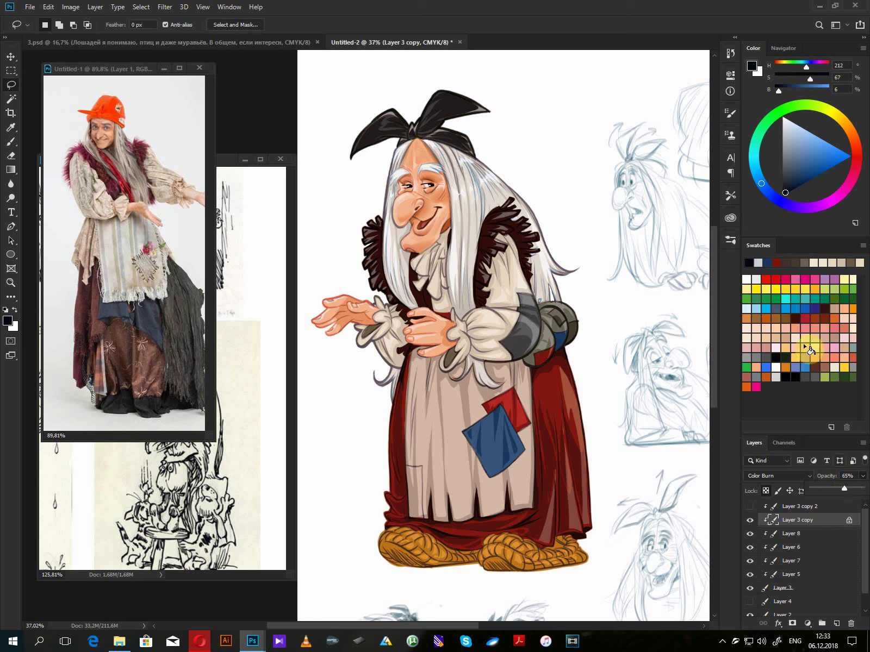
key(ctrl+z)
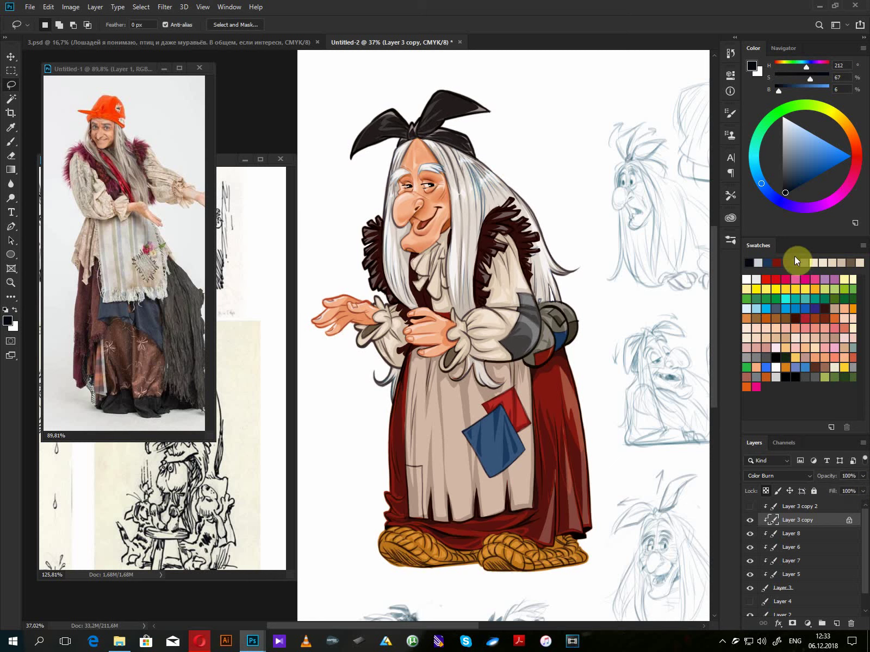
key(ctrl+z)
- Show the Multiply outline layer, Layer 3 copy 2, and set its opacity to 62%
click(751, 508)
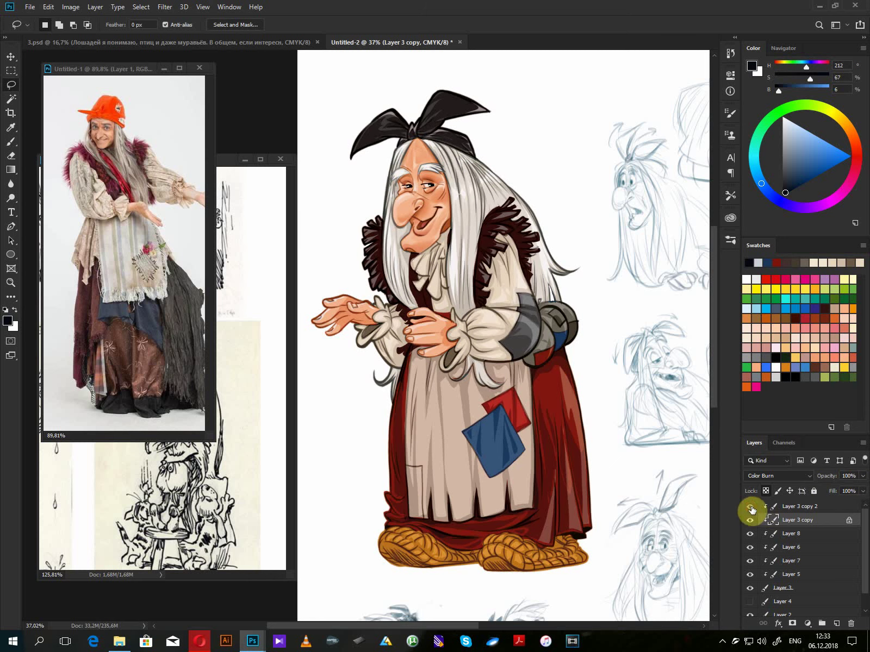
click(788, 507)
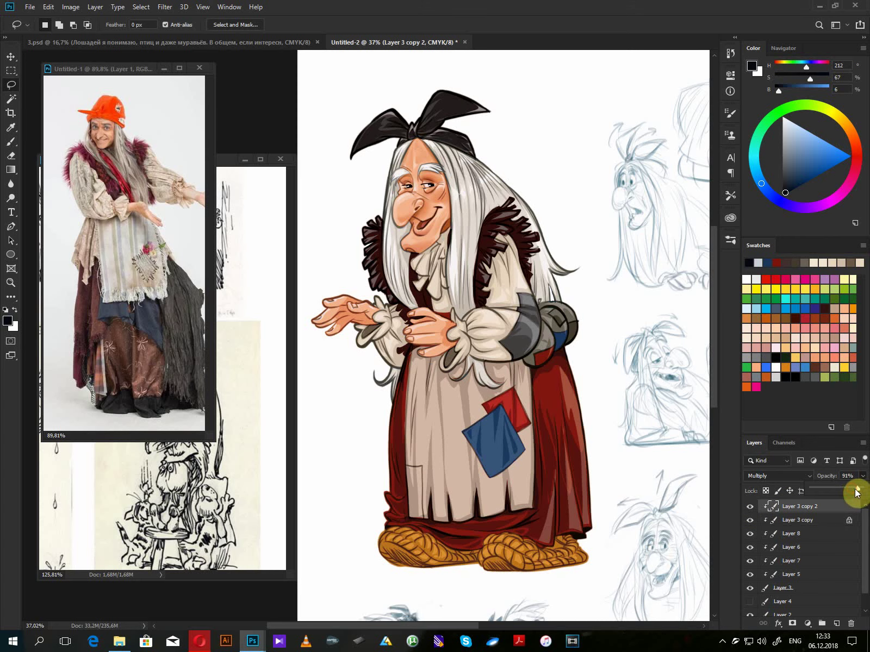
scroll(447, 221, up, 2)
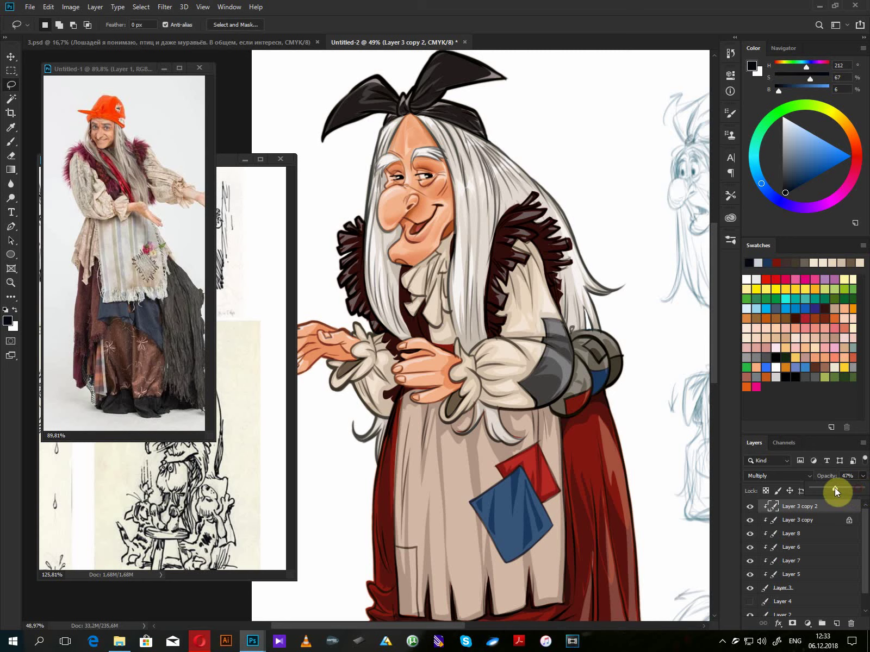
drag(835, 488, 842, 493)
scroll(598, 500, down, 5)
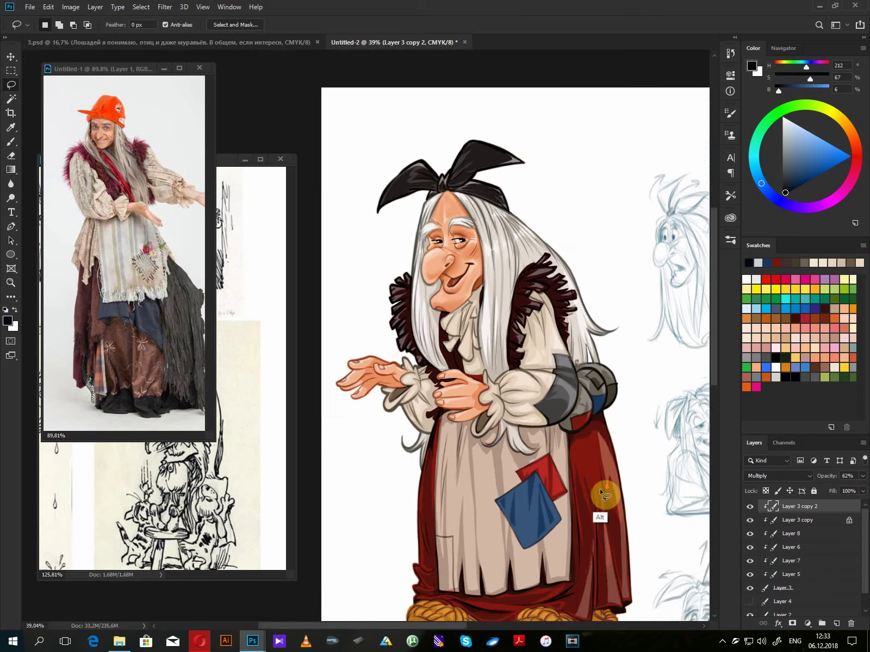
scroll(604, 494, down, 1)
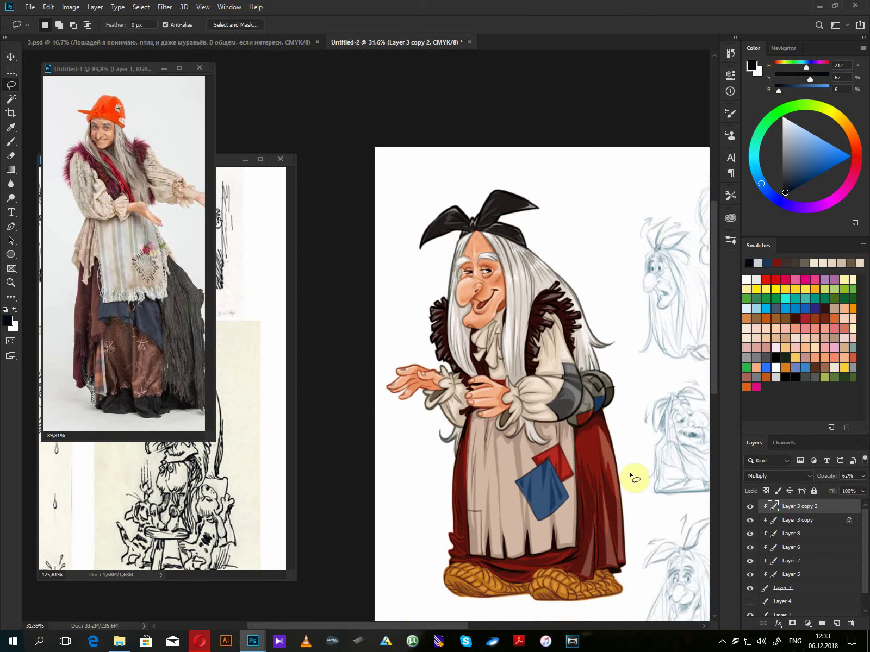
- On Layer 6, lasso and fill pale grey-blue polka dots (H 212, S 5, B 94) along the headscarf's band over the hair
scroll(598, 465, down, 5)
scroll(598, 466, right, 3)
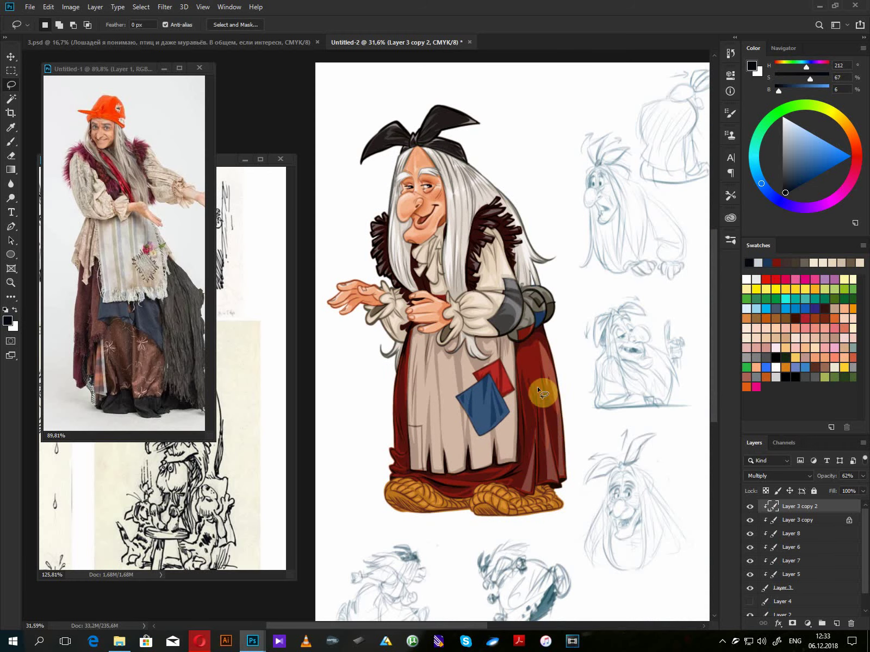
key(z)
drag(402, 148, 462, 237)
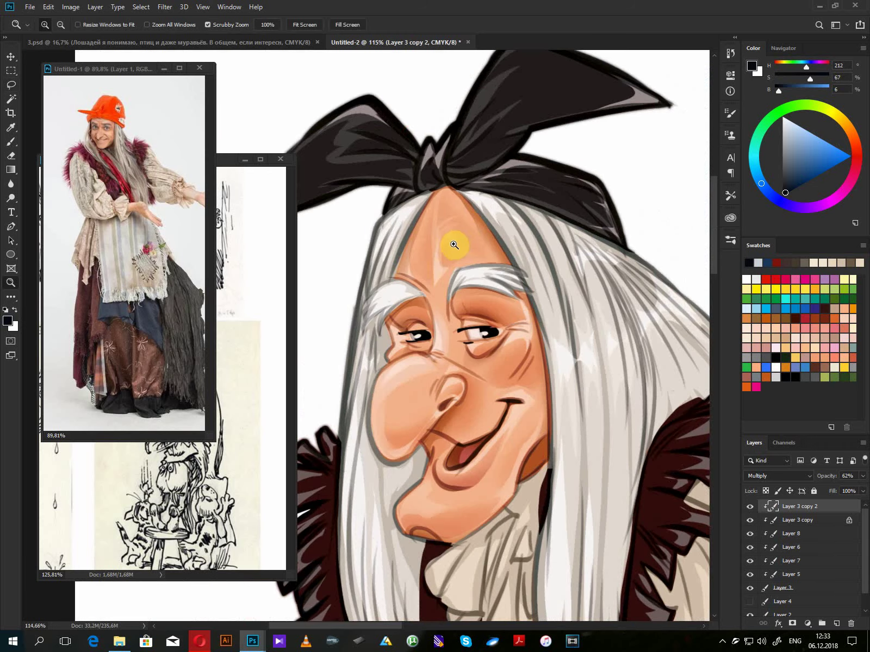
key(l)
ctrl+click(533, 174)
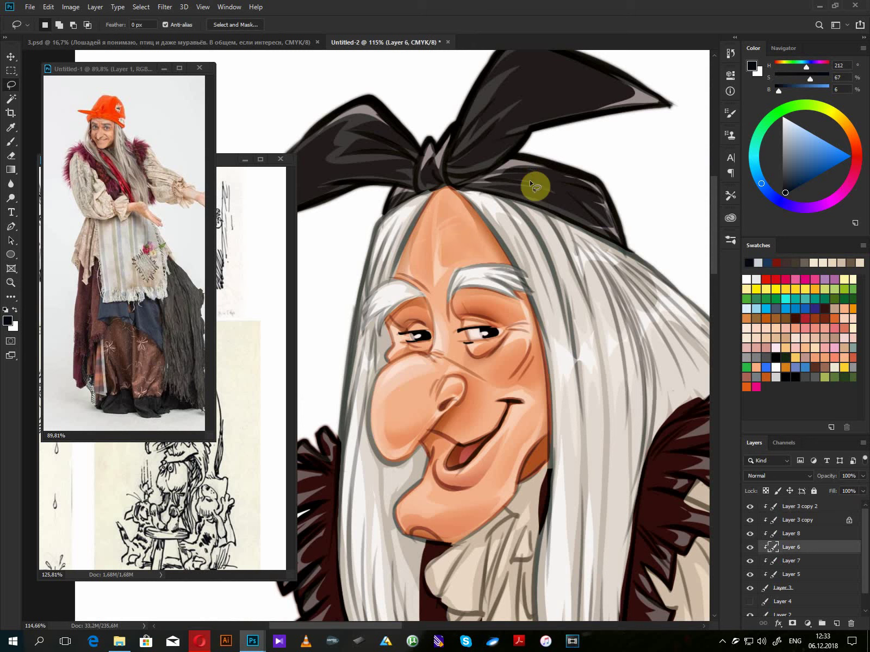
drag(787, 130, 761, 117)
mouse_move(564, 173)
mouse_down()
mouse_move(563, 192)
mouse_move(585, 182)
mouse_up()
key(alt+BackSpace)
mouse_move(527, 204)
mouse_down()
mouse_move(552, 212)
mouse_move(535, 209)
mouse_up()
key(alt+BackSpace)
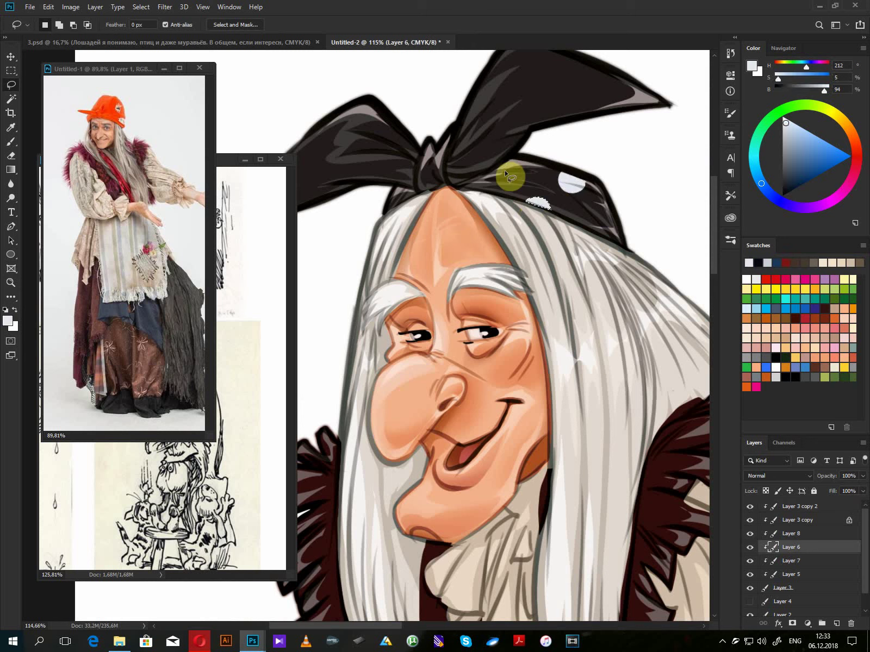
mouse_move(503, 167)
mouse_down()
mouse_move(504, 182)
mouse_move(486, 177)
mouse_up()
key(alt+BackSpace)
mouse_move(592, 224)
mouse_down()
mouse_move(613, 223)
mouse_move(622, 247)
mouse_move(620, 234)
mouse_up()
key(alt+BackSpace)
- Lasso and fill pale grey-blue polka dots across the large pointed bow end above the headscarf's band
mouse_move(511, 142)
mouse_down()
mouse_move(485, 155)
mouse_move(509, 155)
mouse_move(513, 145)
mouse_up()
key(alt+BackSpace)
drag(561, 125, 593, 110)
key(alt+BackSpace)
mouse_move(537, 66)
mouse_down()
mouse_move(548, 86)
mouse_move(539, 65)
mouse_up()
key(alt+BackSpace)
drag(592, 61, 630, 86)
key(alt+BackSpace)
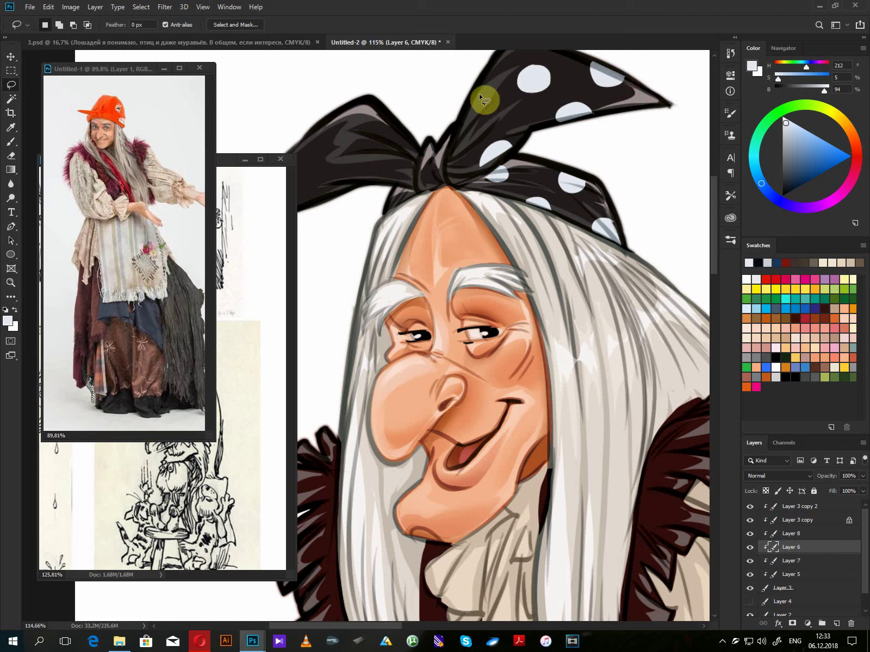
drag(484, 89, 466, 120)
key(alt+BackSpace)
- Add pale grey-blue polka dots on the scarf's knot and the short piece of band beside it
key(alt+BackSpace)
mouse_move(447, 169)
mouse_down()
mouse_move(388, 208)
mouse_move(399, 182)
mouse_move(364, 183)
mouse_up()
key(alt+BackSpace)
key(alt+BackSpace)
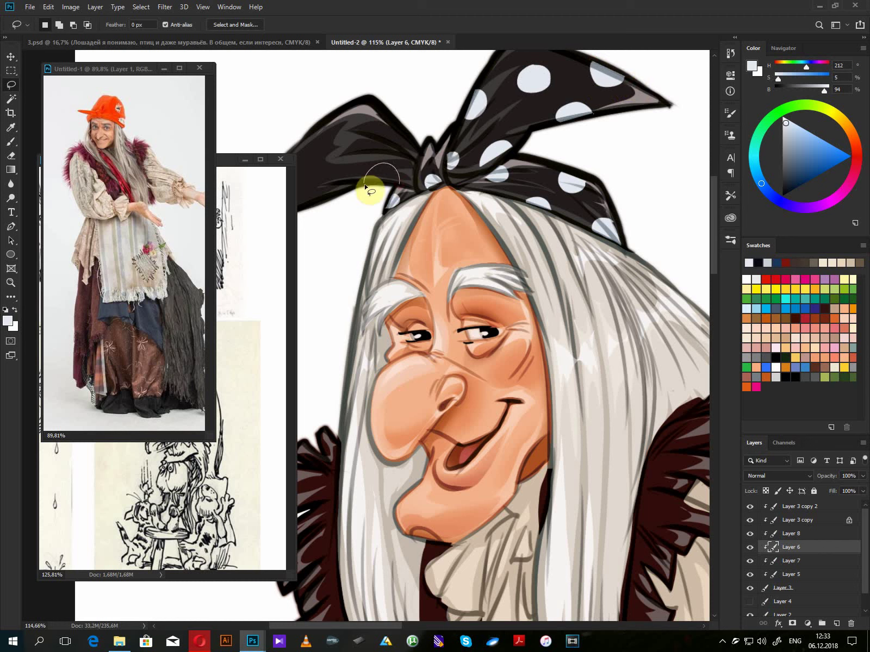
- Lasso and fill pale grey-blue polka dots over the drooping bow end on the character's facing side
key(alt+BackSpace)
mouse_move(378, 110)
mouse_down()
mouse_move(367, 130)
mouse_move(397, 134)
mouse_move(347, 140)
mouse_up()
key(alt+BackSpace)
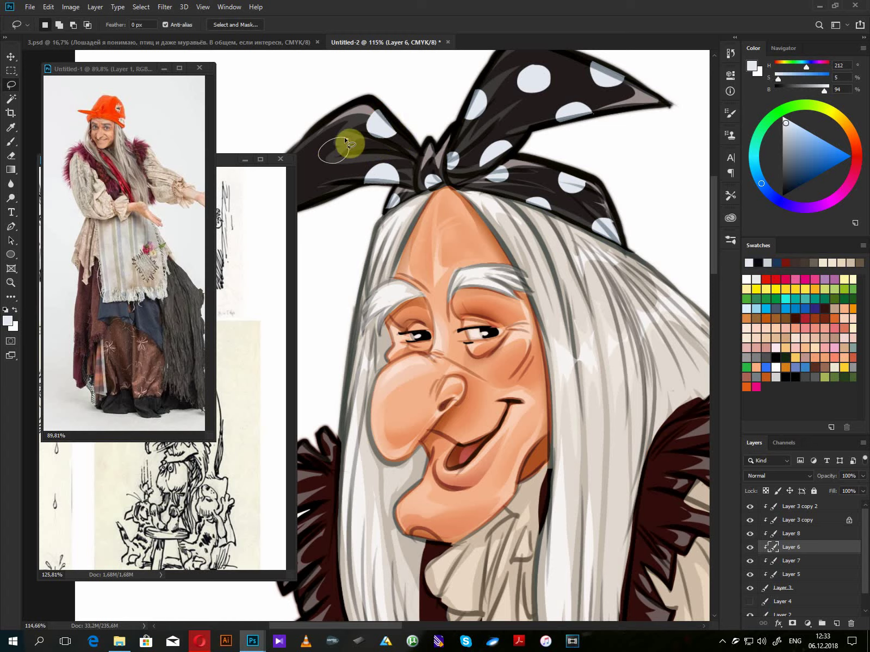
key(alt+BackSpace)
drag(389, 206, 504, 227)
drag(424, 230, 395, 240)
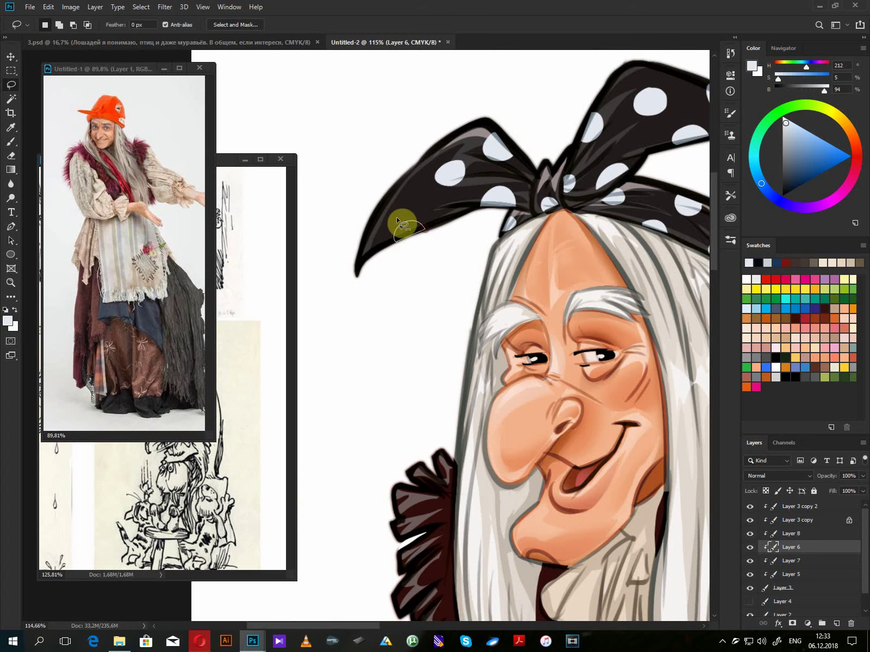
key(alt+BackSpace)
mouse_move(382, 194)
mouse_down()
mouse_move(406, 199)
mouse_move(405, 169)
mouse_up()
key(alt+BackSpace)
scroll(526, 268, down, 6)
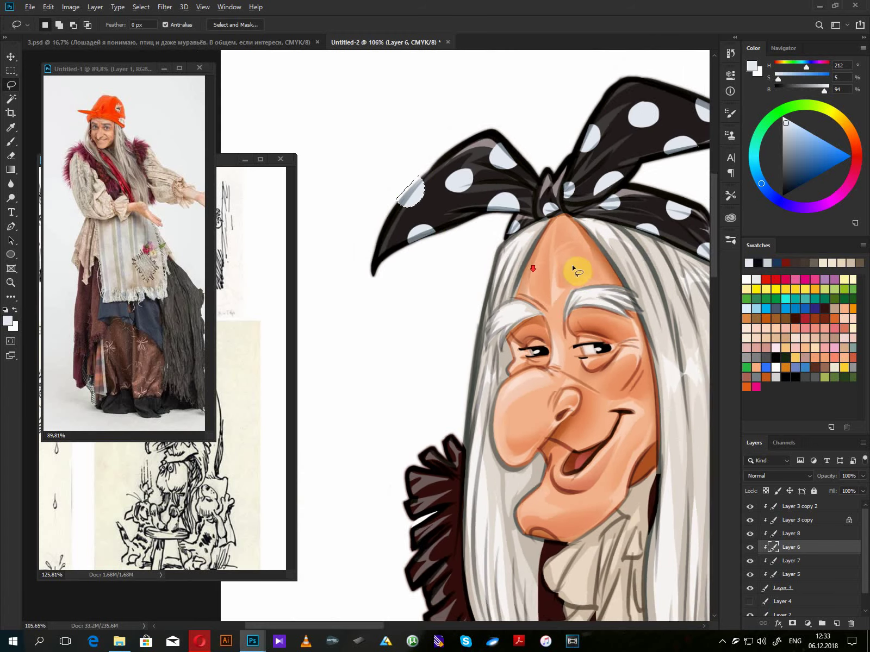
scroll(634, 439, down, 4)
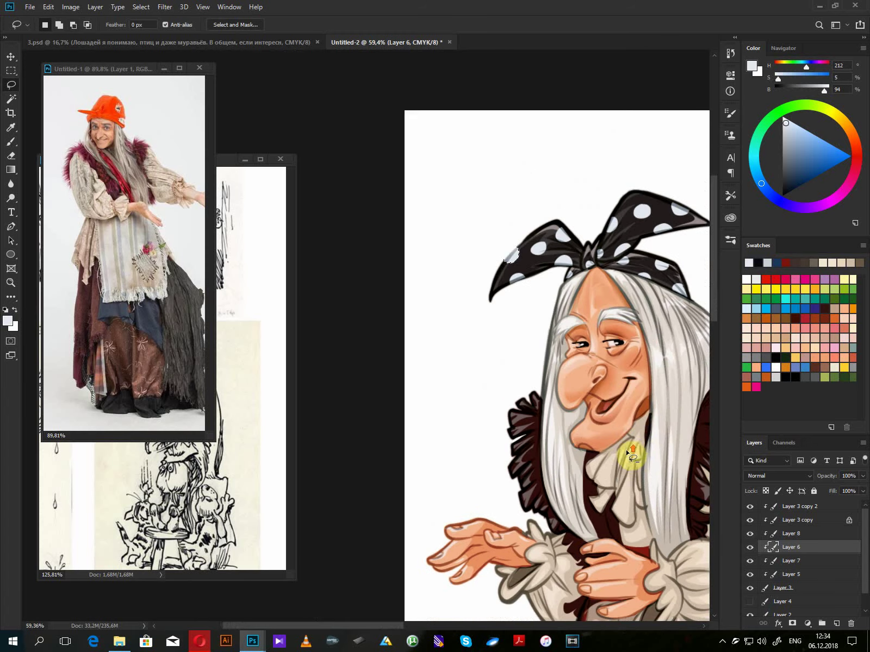
scroll(658, 401, down, 4)
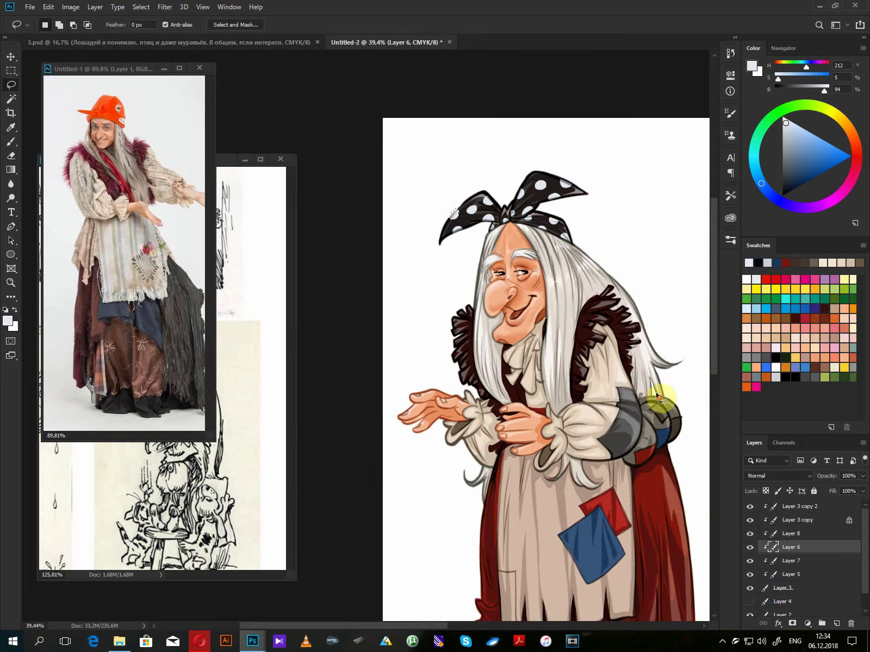
scroll(571, 380, down, 1)
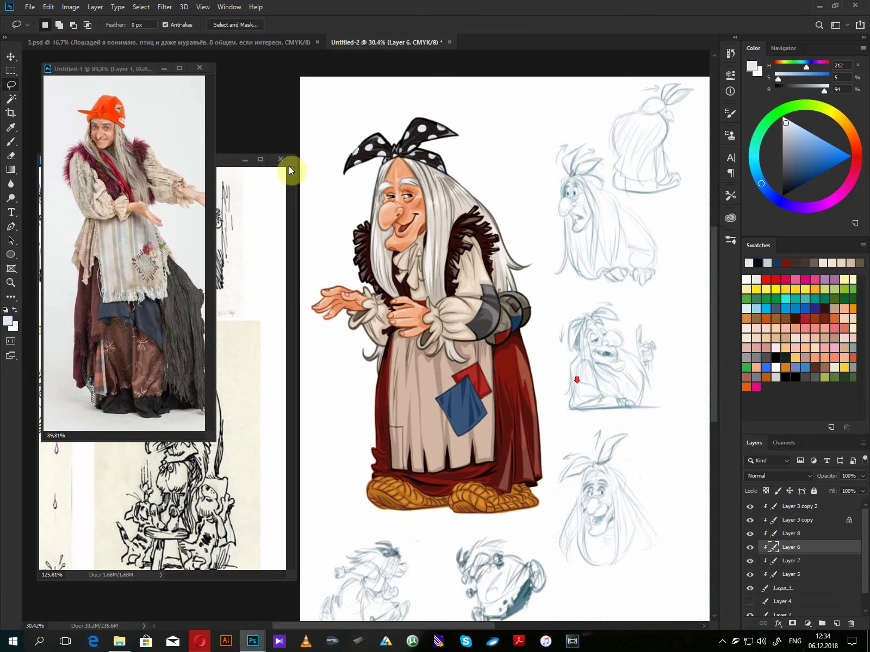
- Close both floating reference image windows, discarding the changes to Untitled-1
click(280, 159)
click(199, 68)
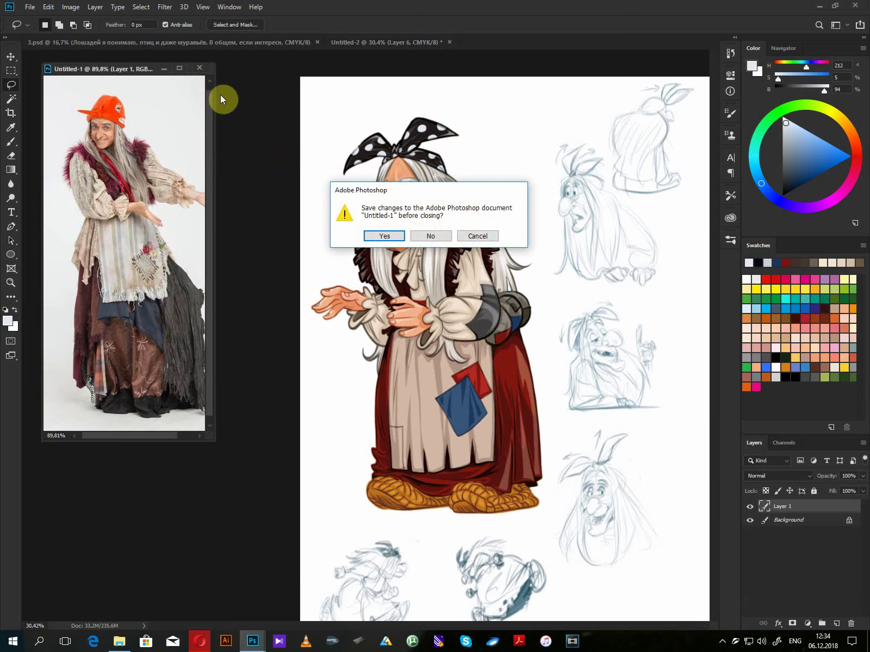
click(431, 236)
- On Layer 2, lasso the pointing figure and the front-facing head sketches and move them down and slightly right
scroll(563, 334, right, 5)
scroll(534, 387, down, 1)
drag(519, 370, 500, 399)
scroll(510, 301, down, 1)
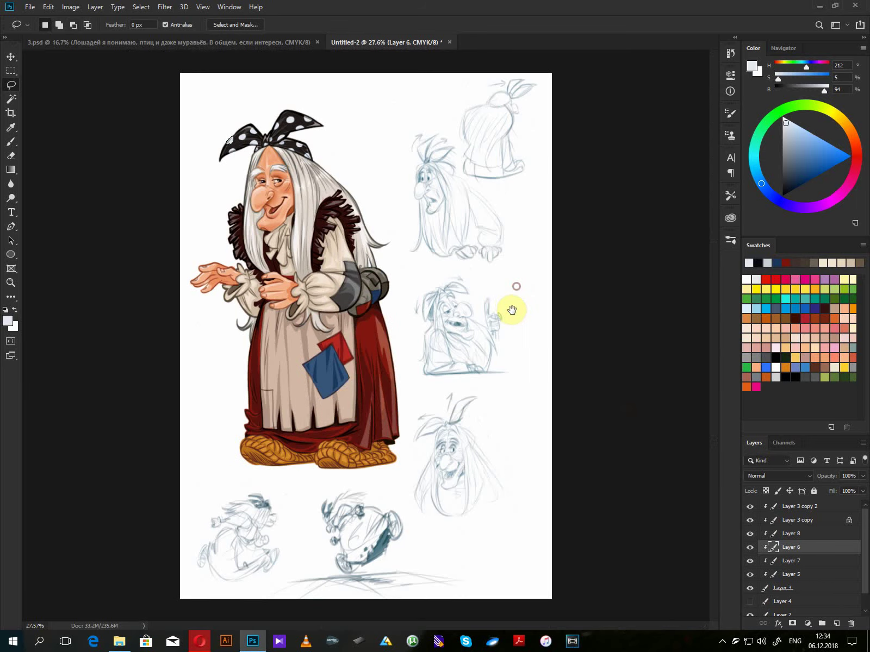
ctrl+click(458, 328)
mouse_move(503, 293)
mouse_down()
mouse_move(409, 311)
mouse_move(414, 453)
mouse_move(501, 514)
mouse_move(499, 286)
mouse_up()
drag(478, 362, 499, 415)
click(515, 316)
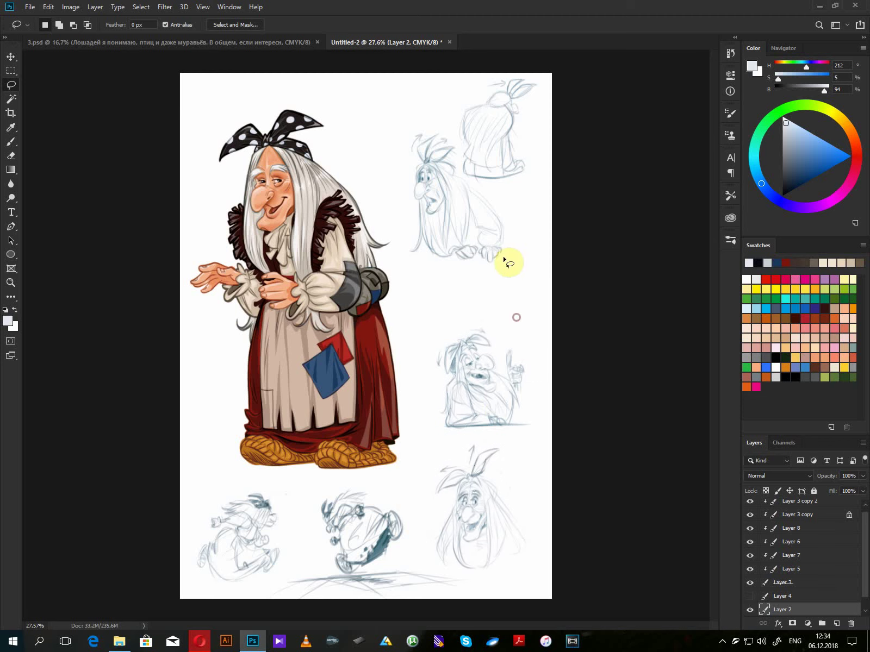
- Move the upper two pencil sketches down the page, and shift the running sketches with their ground shadow slightly up and left
mouse_move(418, 273)
mouse_down()
mouse_move(515, 255)
mouse_move(478, 72)
mouse_move(431, 277)
mouse_up()
drag(452, 202, 450, 262)
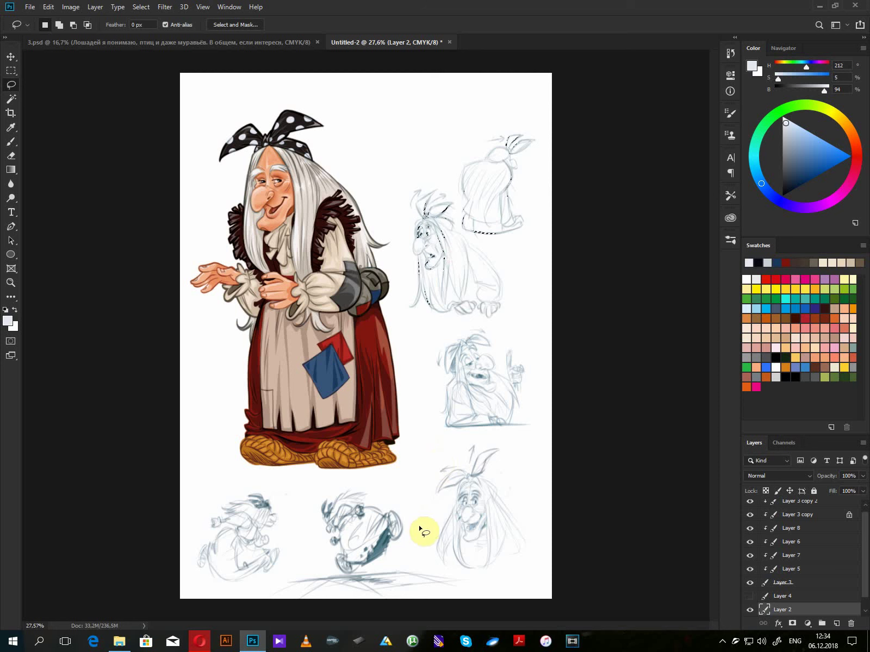
mouse_move(419, 529)
mouse_down()
mouse_move(384, 493)
mouse_move(286, 479)
mouse_move(213, 497)
mouse_move(217, 604)
mouse_move(369, 611)
mouse_move(483, 590)
mouse_move(423, 538)
mouse_move(381, 512)
mouse_up()
click(508, 456)
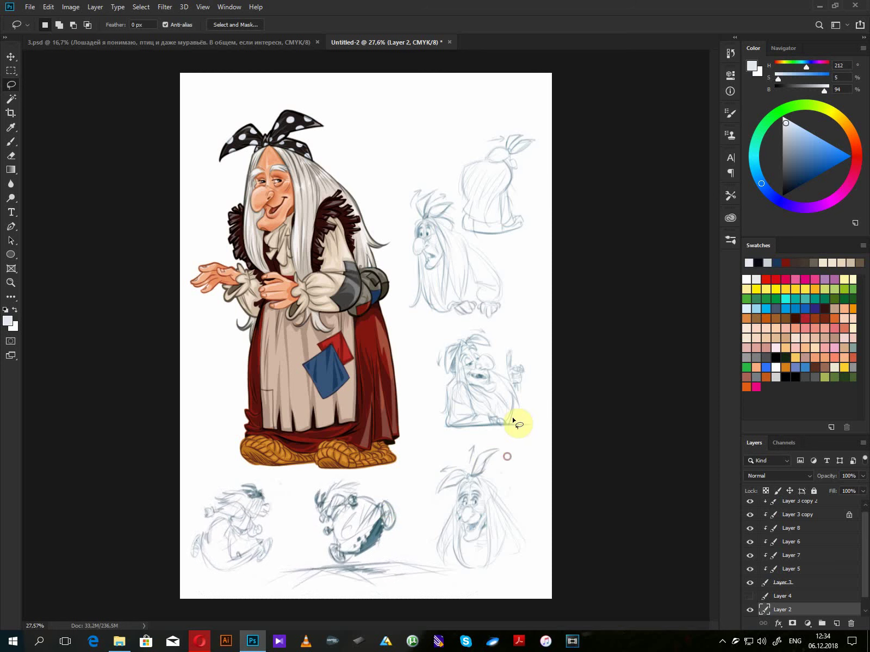
- Lasso the whole column of four sketches beside the character and move it up and slightly right
mouse_move(531, 113)
mouse_down()
mouse_move(398, 242)
mouse_move(423, 408)
mouse_move(428, 558)
mouse_move(518, 585)
mouse_move(561, 142)
mouse_move(532, 114)
mouse_up()
drag(501, 171, 504, 130)
click(508, 194)
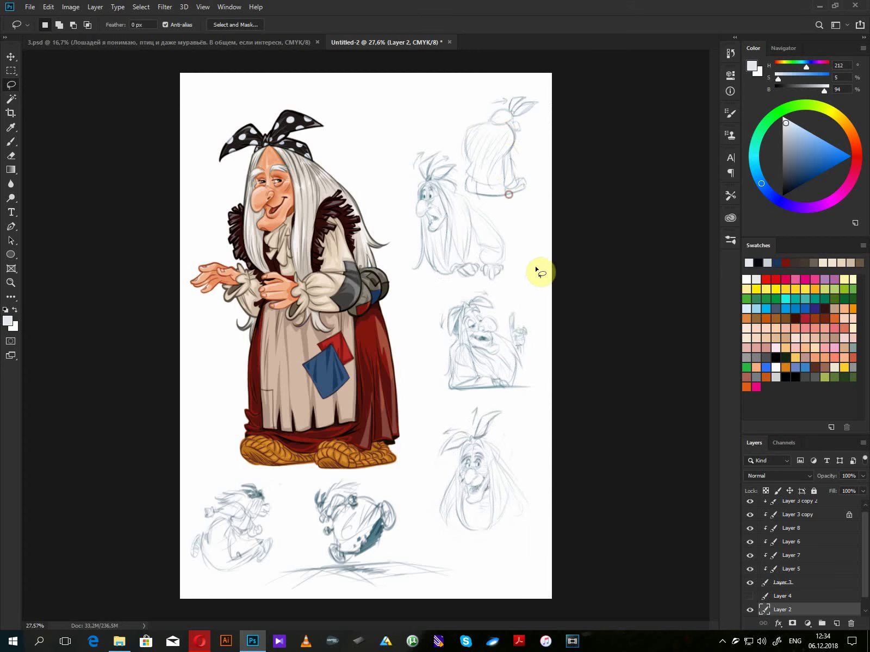
- Group all the character's layers from Layer 3 up to Layer 3 copy 2
click(796, 584)
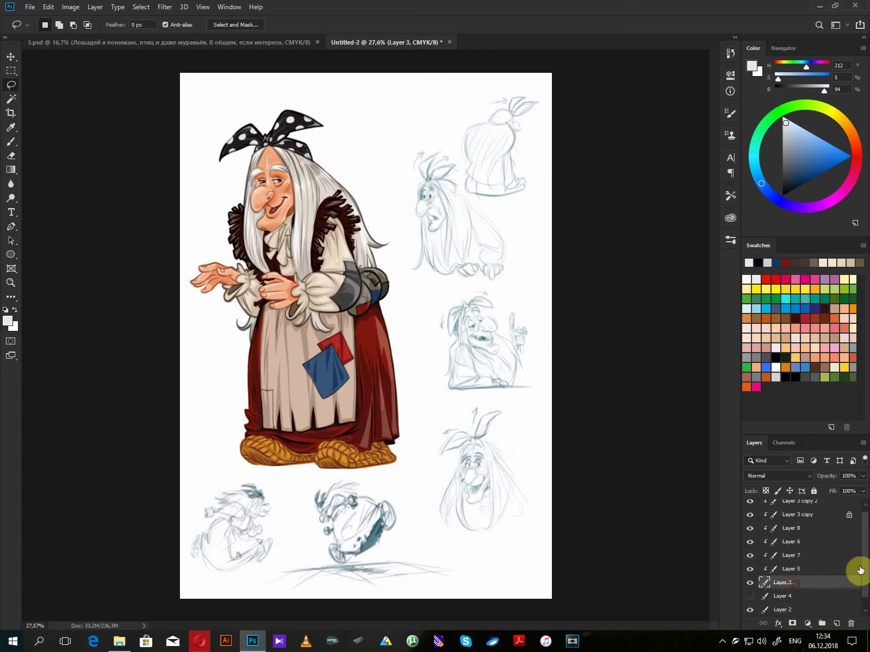
scroll(854, 568, up, 1)
shift+click(809, 508)
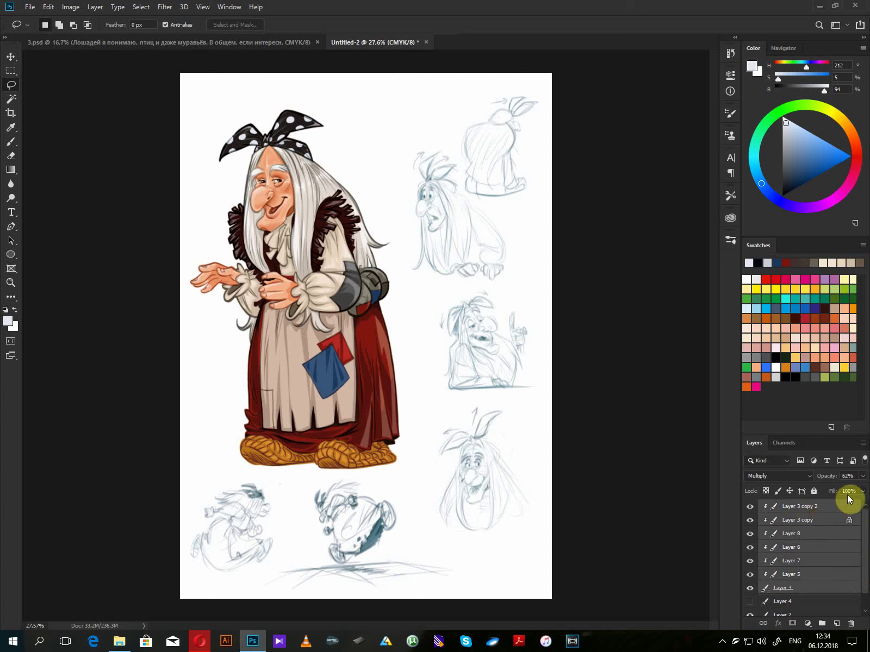
key(ctrl+g)
- Duplicate the character's group, hide the original Group 1, and merge the copy into a single layer
drag(802, 513, 837, 624)
click(752, 520)
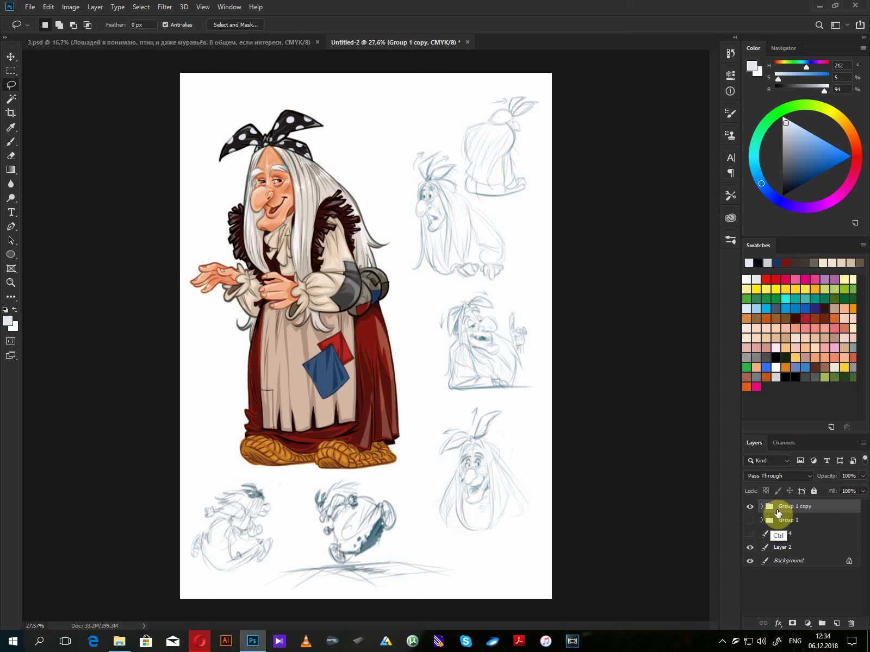
click(792, 510)
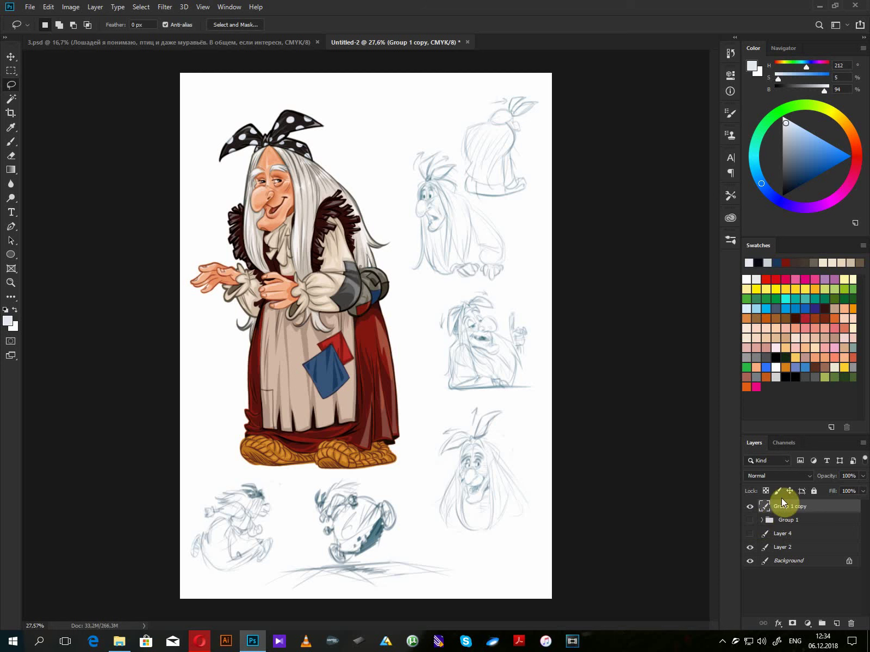
- Scale the merged character proportionally to 109.74%
key(ctrl+t)
drag(402, 107, 417, 88)
drag(417, 469, 419, 476)
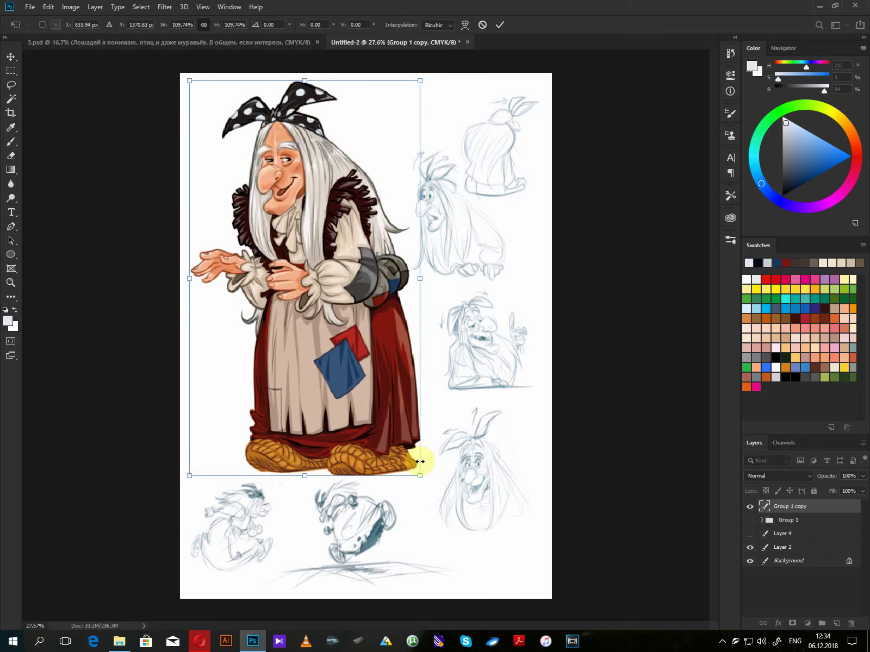
key(Return)
key(l)
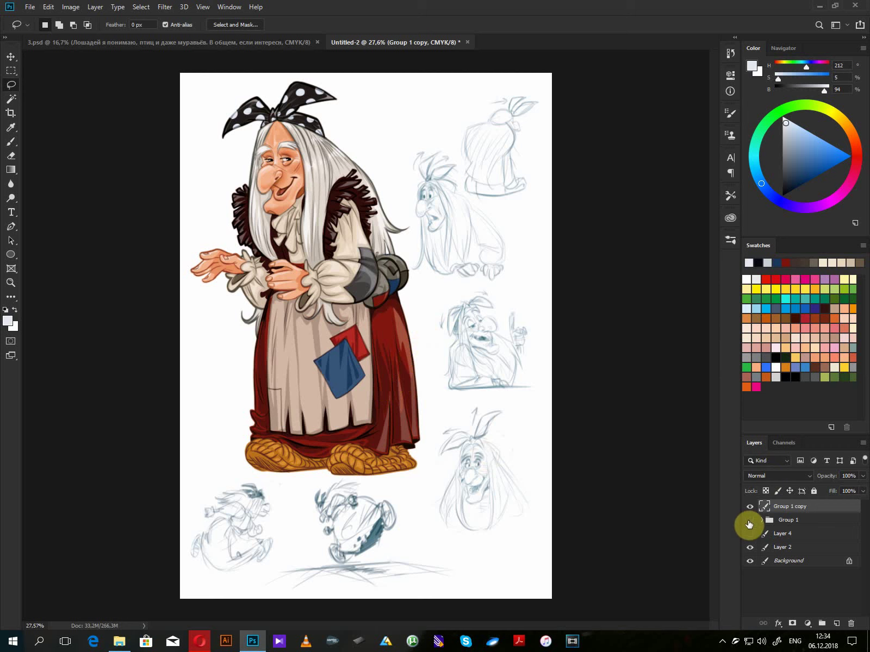
- Nudge the merged character slightly up and left, and shift the Layer 2 sketches slightly right and down
click(749, 522)
click(749, 522)
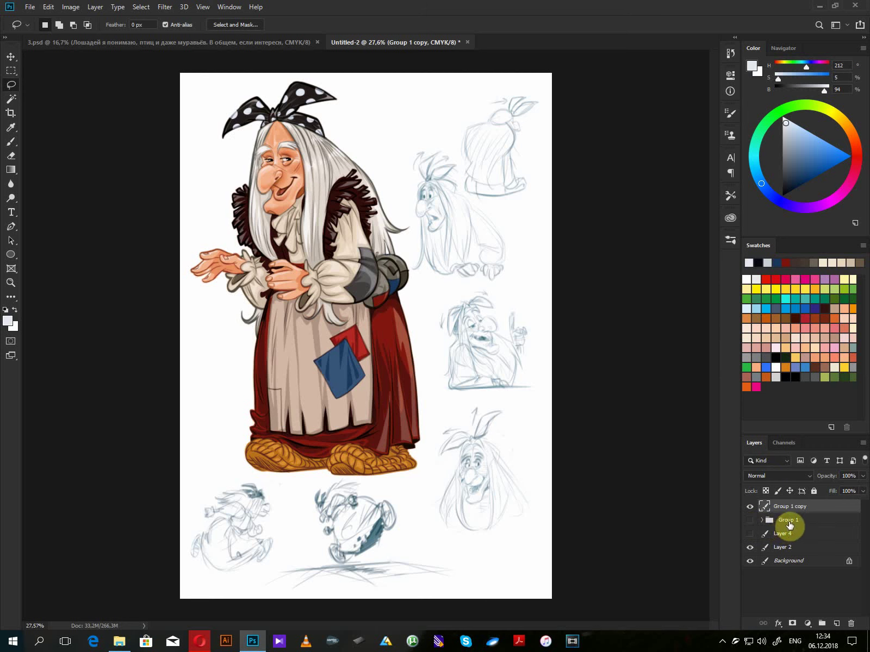
click(788, 522)
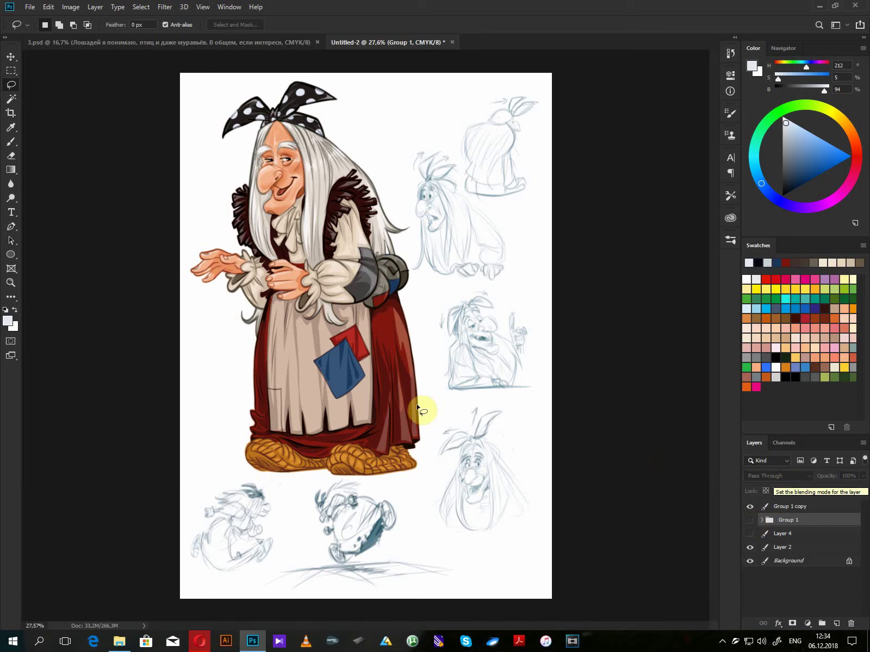
drag(403, 417, 431, 391)
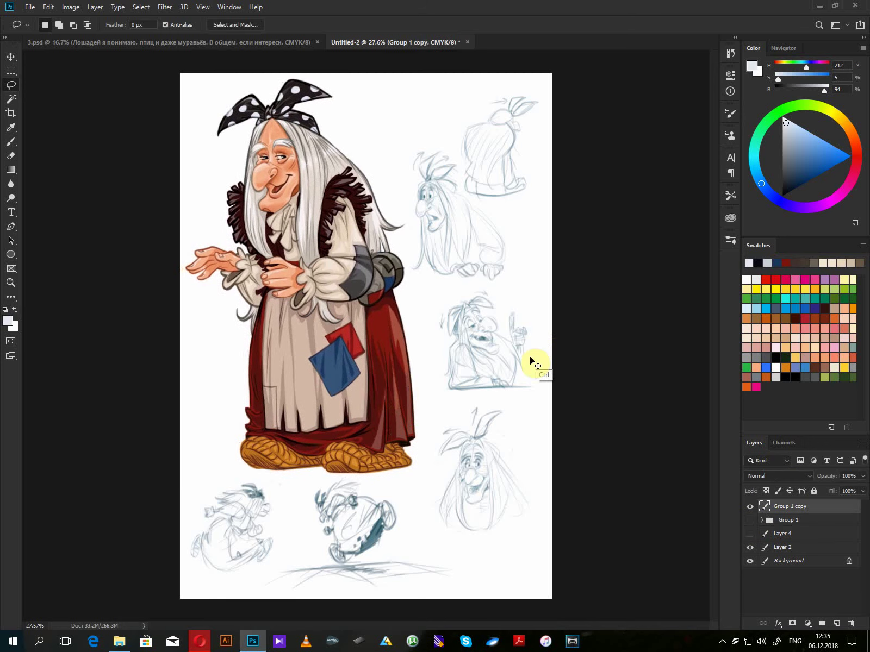
drag(375, 531, 383, 528)
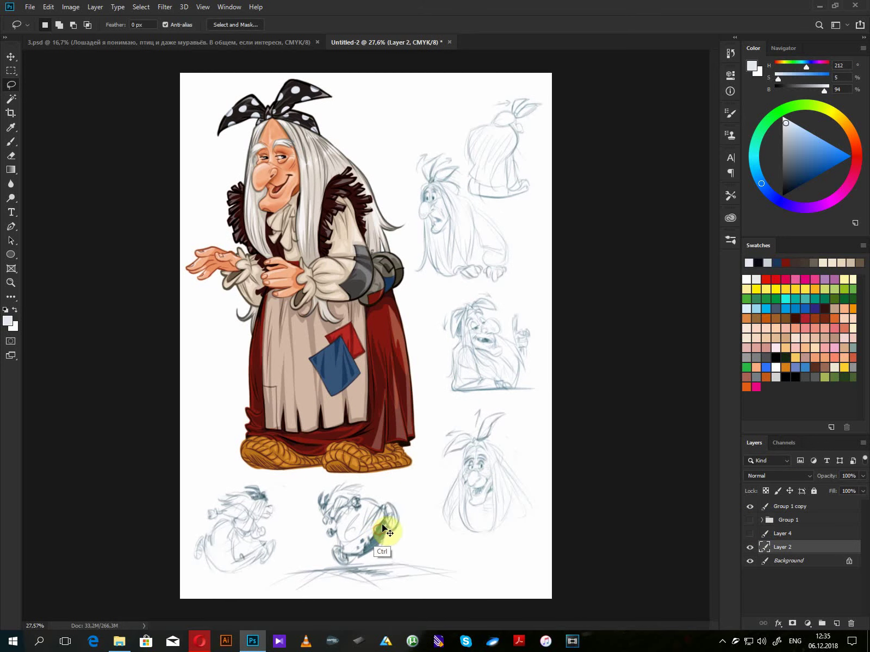
drag(402, 449, 401, 432)
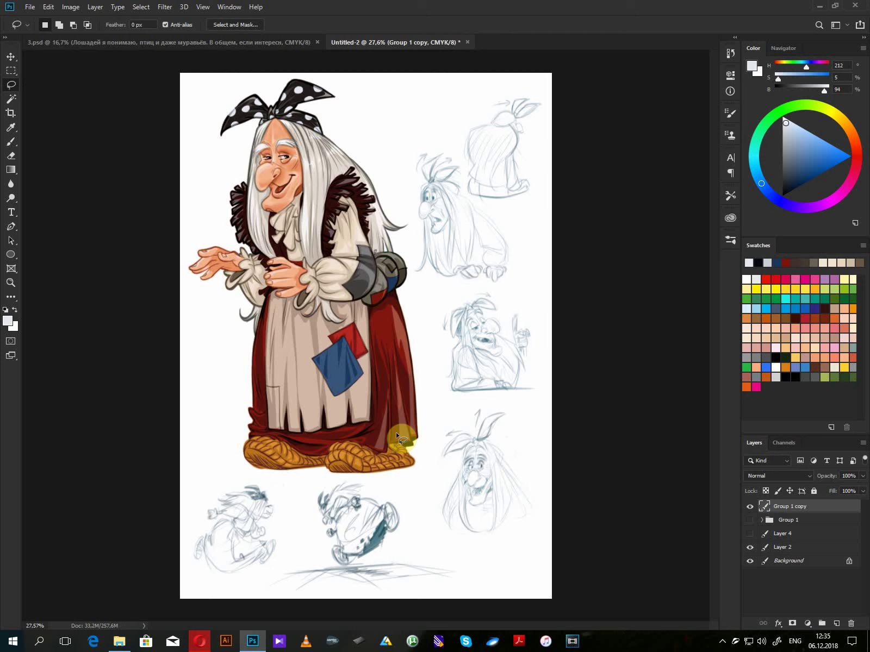
- Set the foreground color to dark red (H 0, S 89, B 64)
click(766, 278)
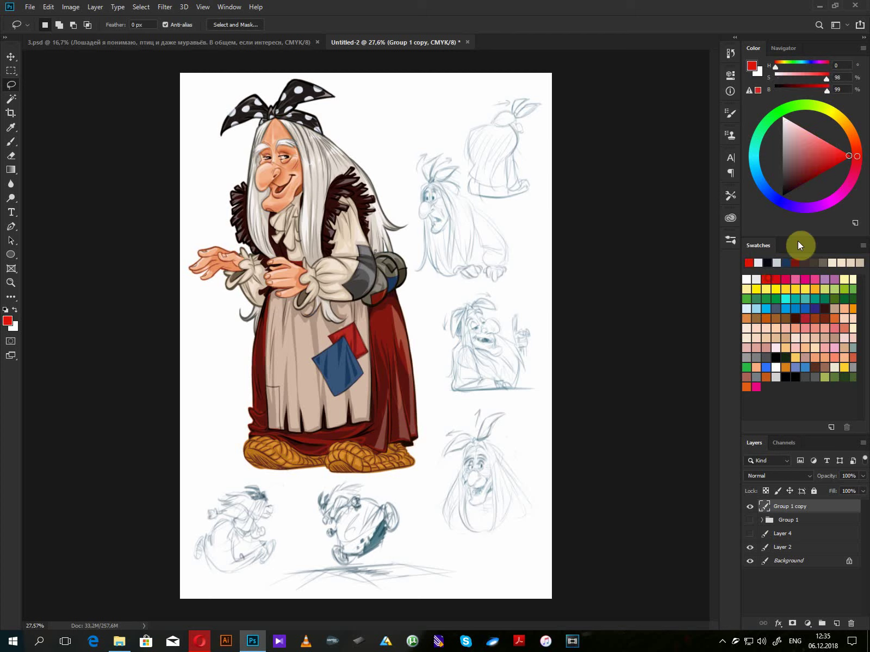
click(821, 167)
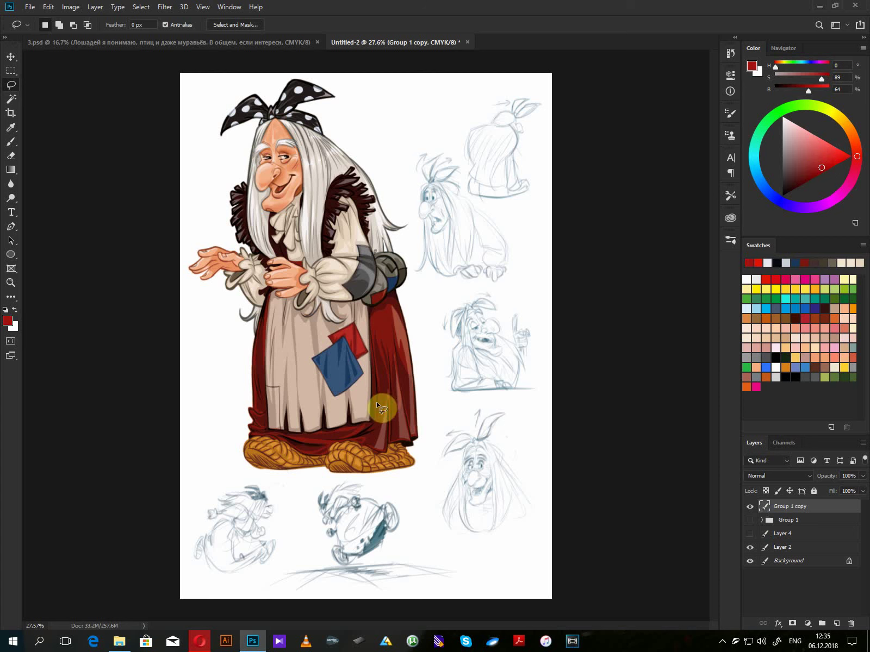
- Scale the merged character proportionally to 90.65% and reposition it slightly lower beside the sketches
key(v)
key(ctrl+t)
drag(419, 76, 398, 114)
drag(339, 315, 346, 349)
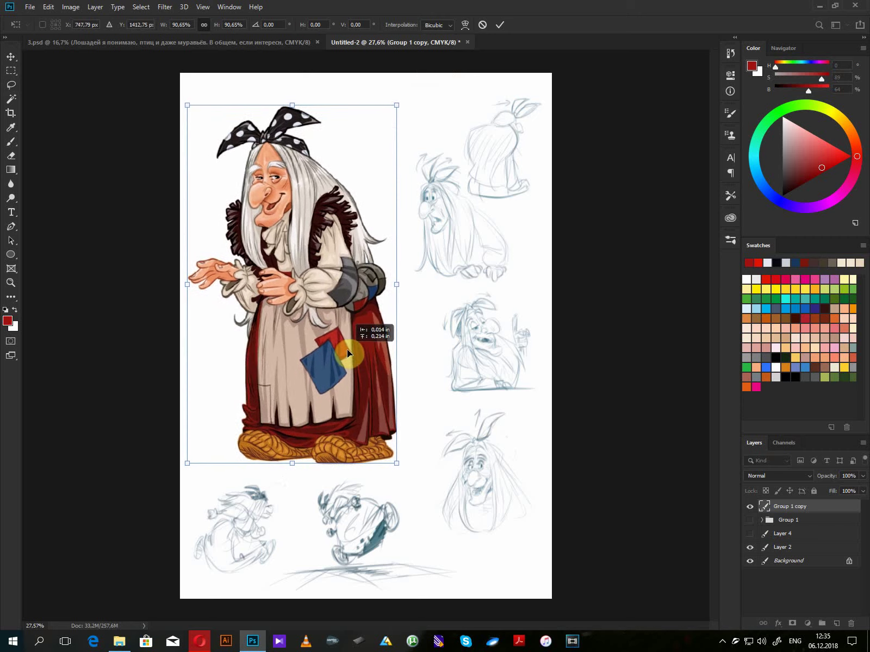
key(Return)
- Move the running sketches and their ground shadow right, and shift all Layer 2 sketches slightly left and up
mouse_move(488, 347)
mouse_down()
mouse_move(472, 343)
mouse_move(487, 343)
mouse_up()
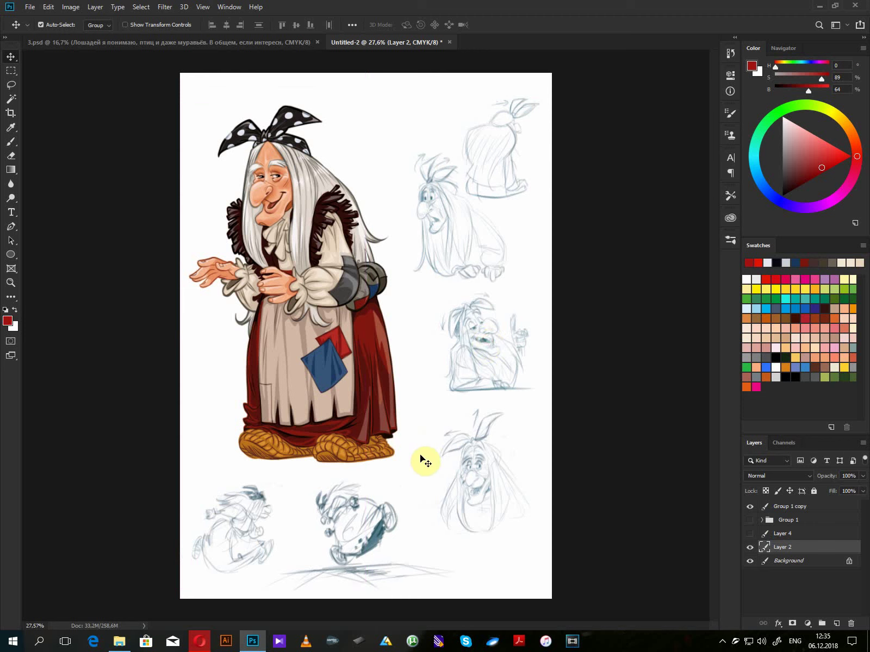
key(l)
mouse_move(421, 487)
mouse_down()
mouse_move(339, 473)
mouse_move(205, 485)
mouse_move(170, 582)
mouse_move(364, 610)
mouse_move(466, 592)
mouse_move(422, 518)
mouse_up()
drag(373, 531, 411, 527)
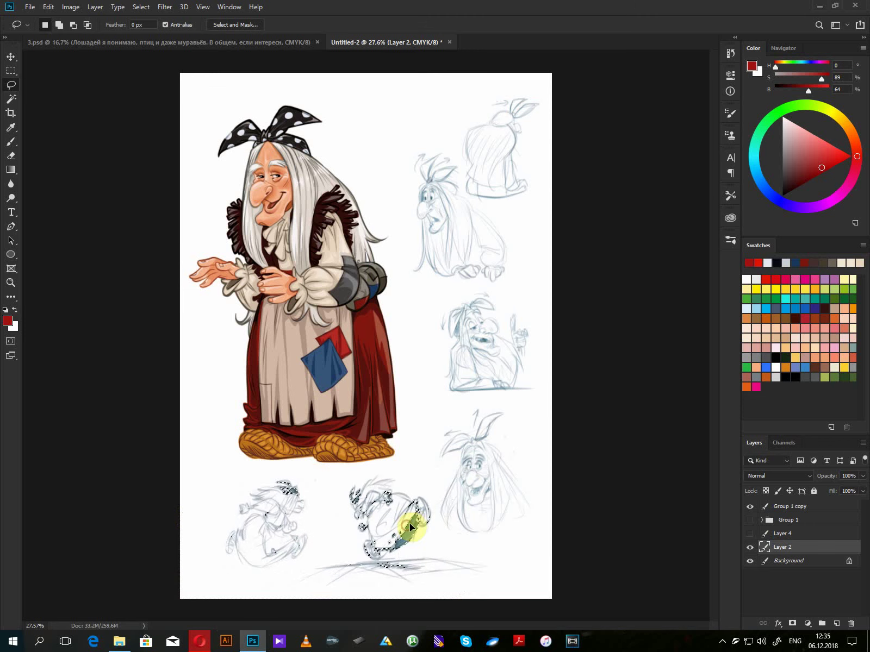
mouse_move(478, 489)
mouse_down()
mouse_move(460, 491)
mouse_move(464, 484)
mouse_up()
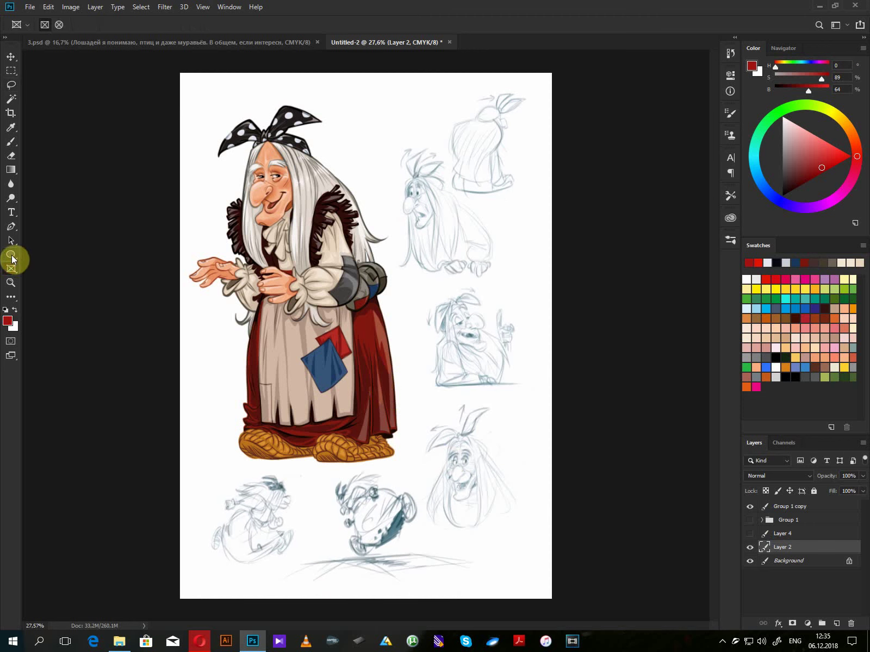
- Draw a rectangle about 2391 by 3429 px just inside the page edges and remove its fill
click(11, 254)
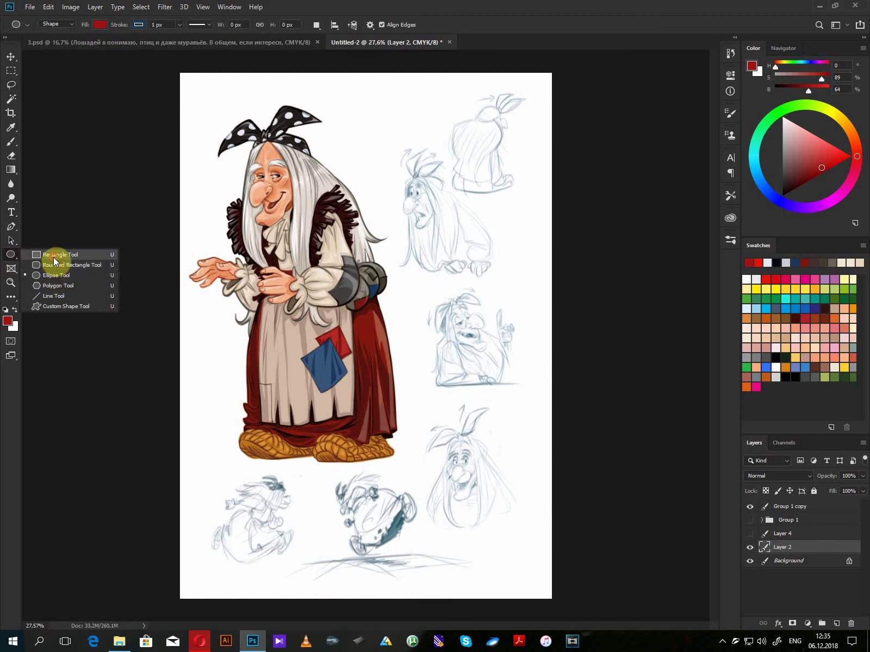
click(56, 255)
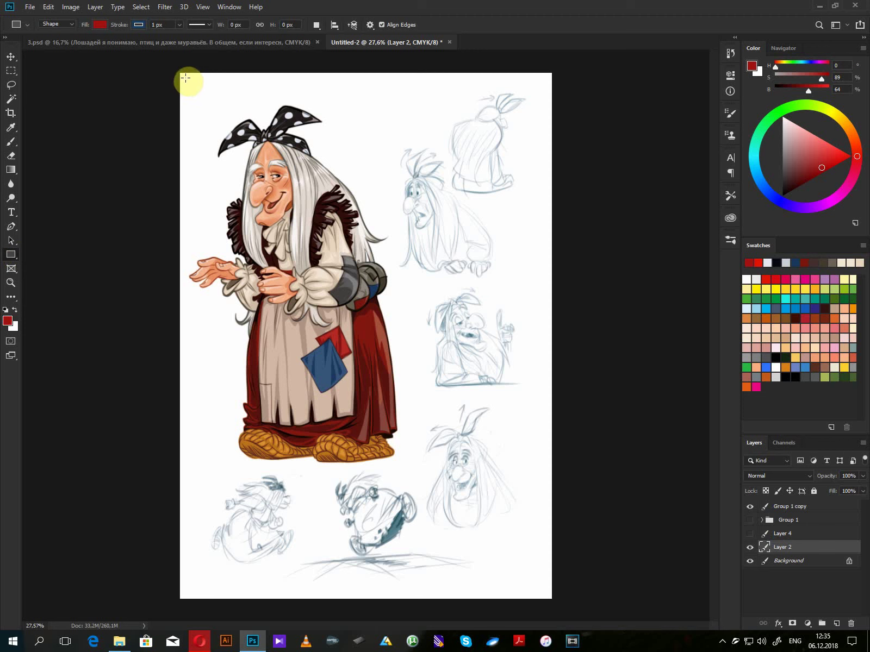
drag(185, 78, 545, 592)
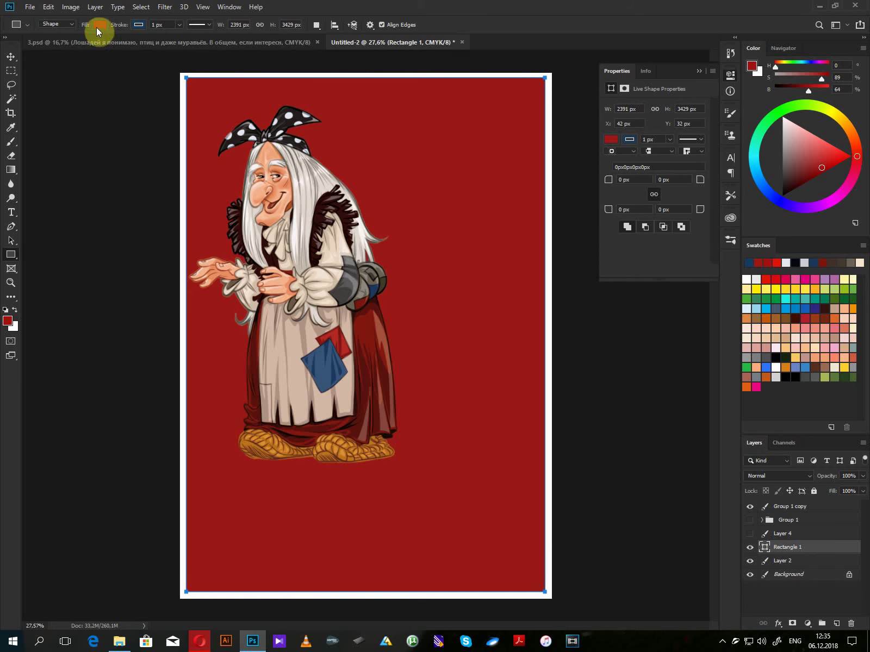
click(98, 25)
click(52, 45)
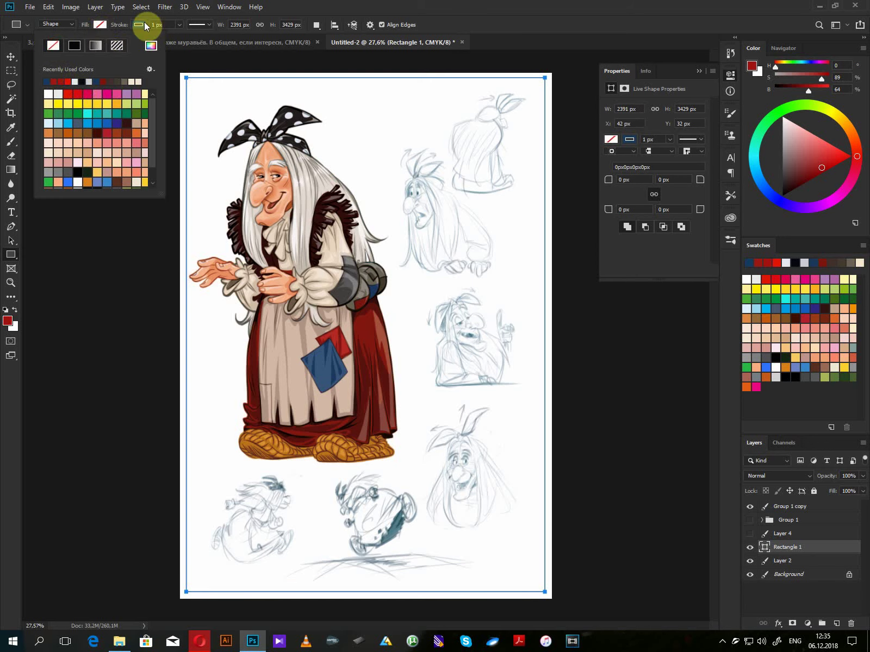
- Give the page-border rectangle a red stroke with a width of 12.87 px
click(140, 25)
click(140, 25)
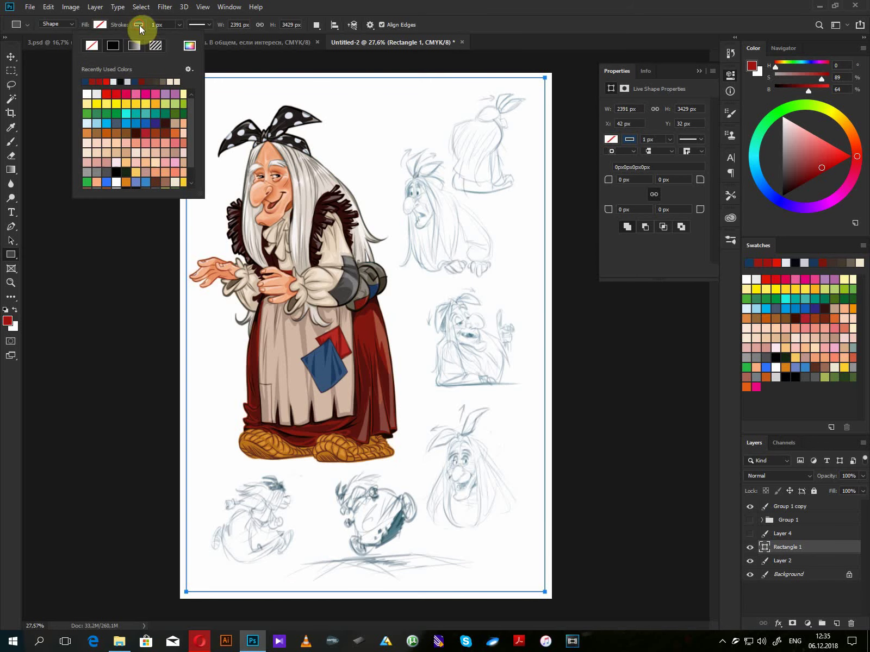
click(109, 93)
click(178, 25)
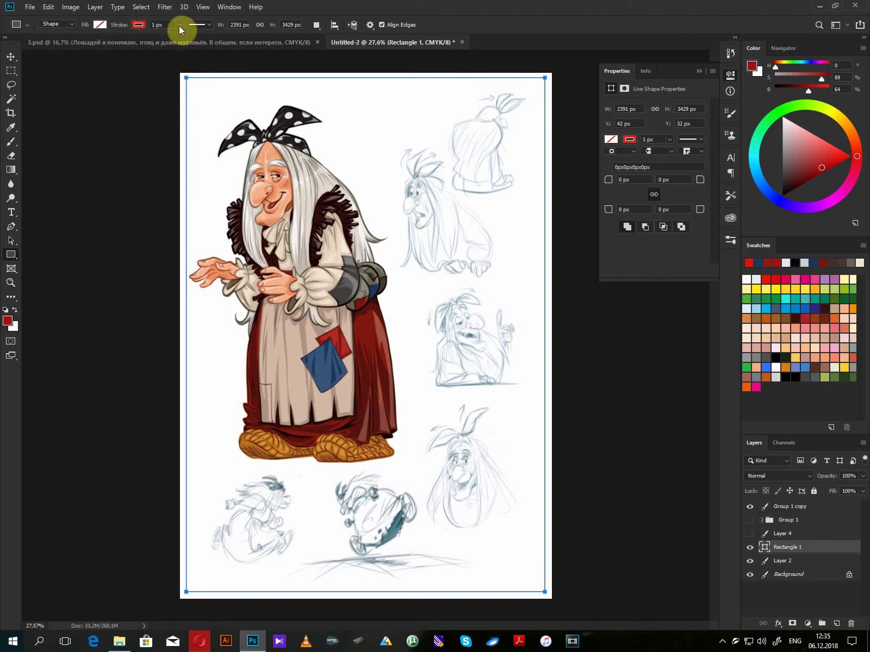
click(178, 27)
drag(180, 37, 182, 37)
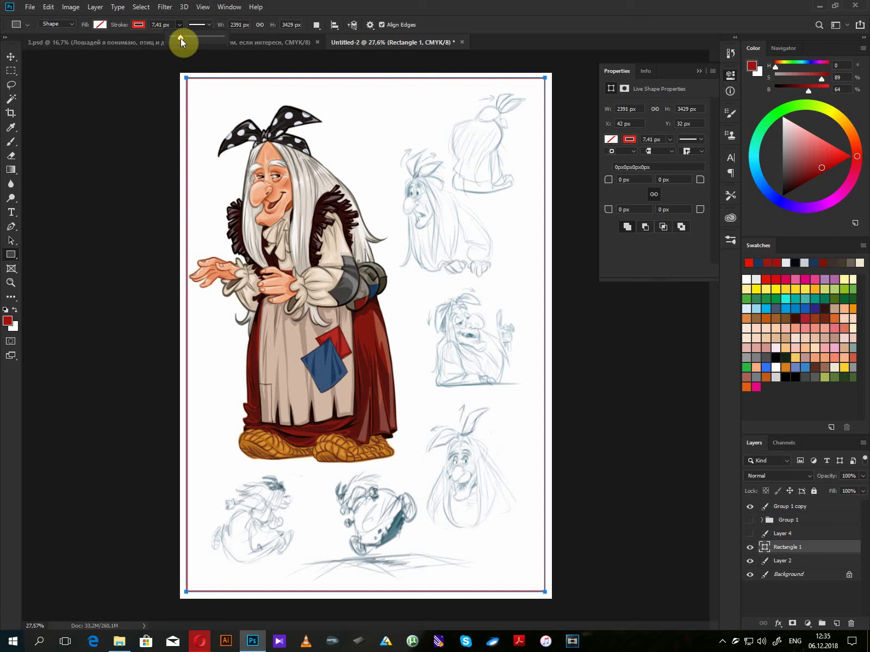
drag(181, 38, 181, 37)
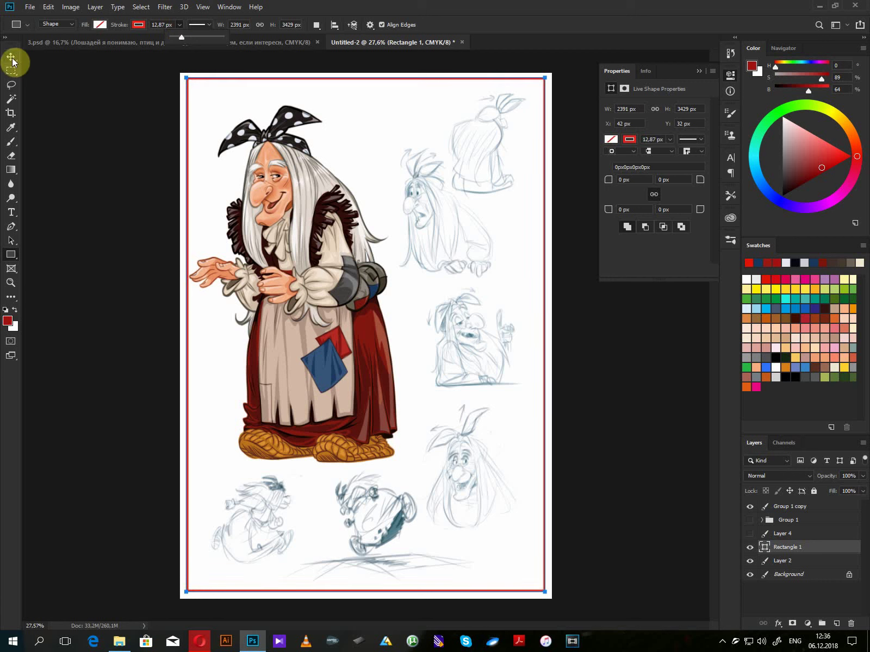
- Move the merged colored character about 0.14 in right, away from the red border
drag(344, 339, 348, 339)
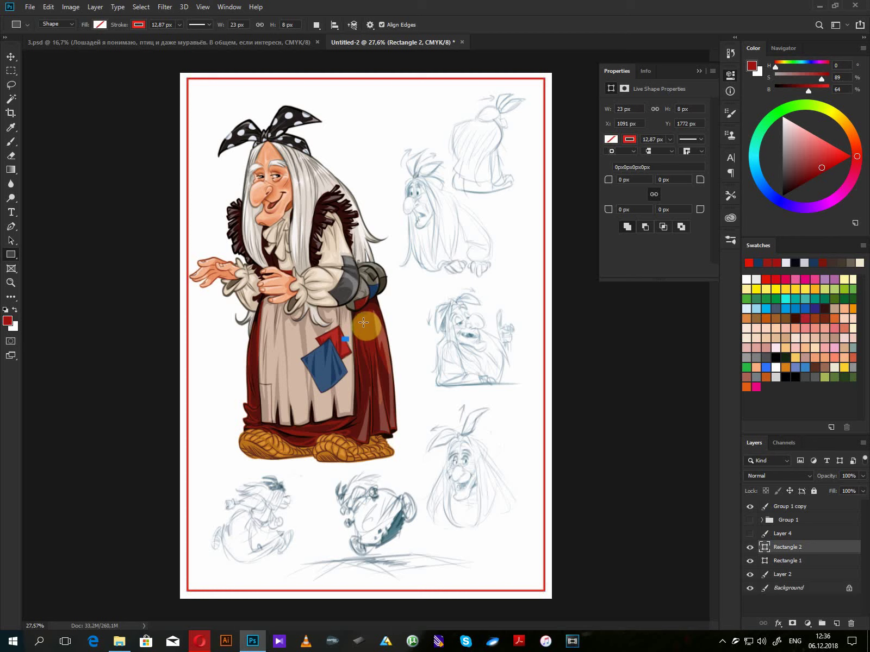
key(ctrl+z)
click(12, 57)
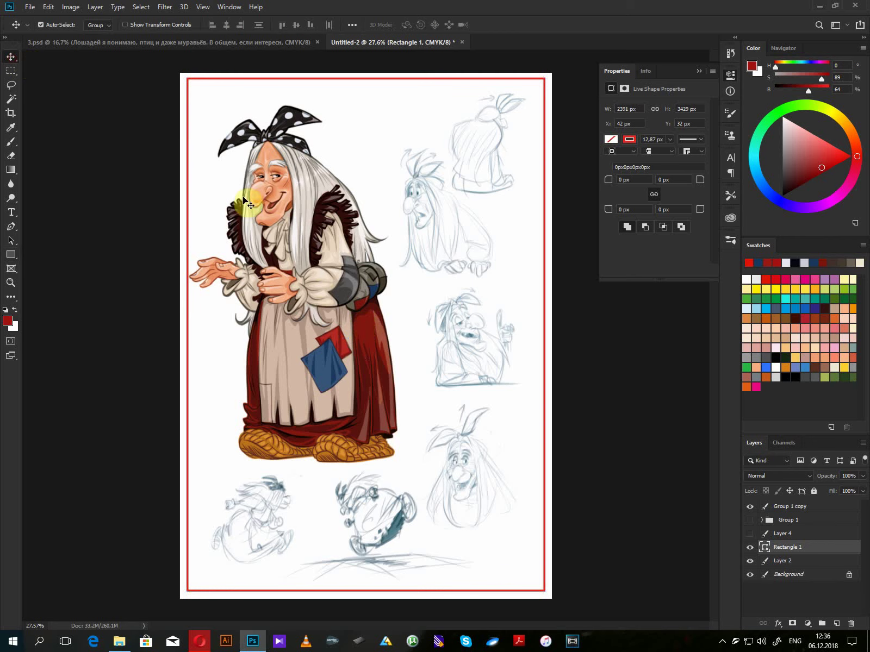
click(356, 371)
drag(356, 371, 362, 371)
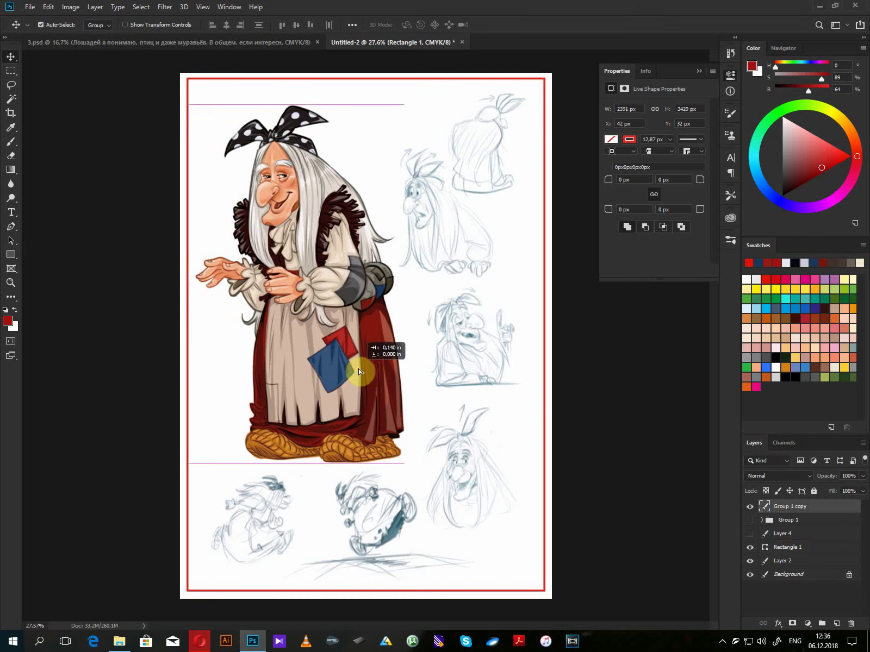
- Rasterize the red border's Rectangle 1 shape layer
click(544, 590)
right_click(793, 549)
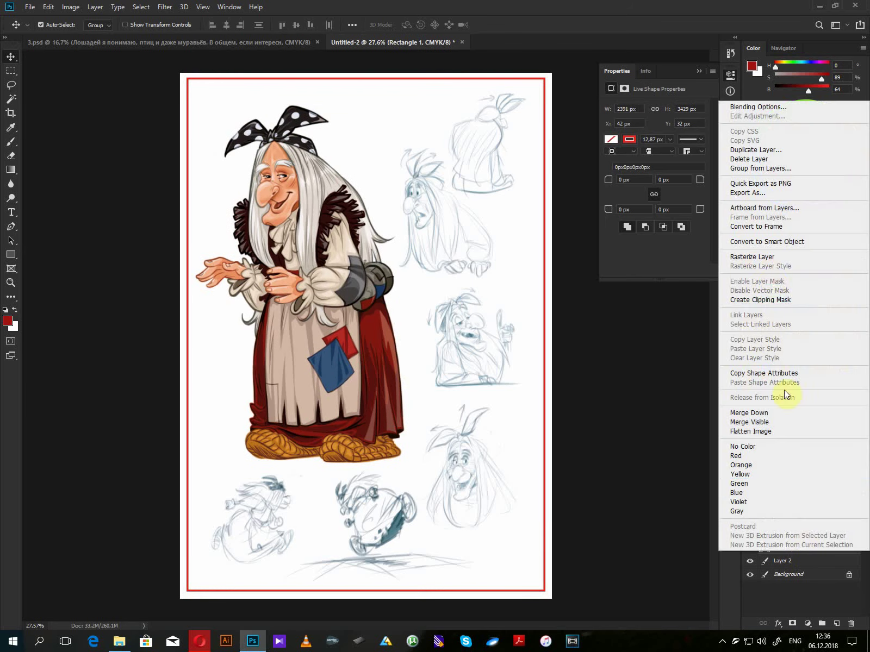
click(766, 258)
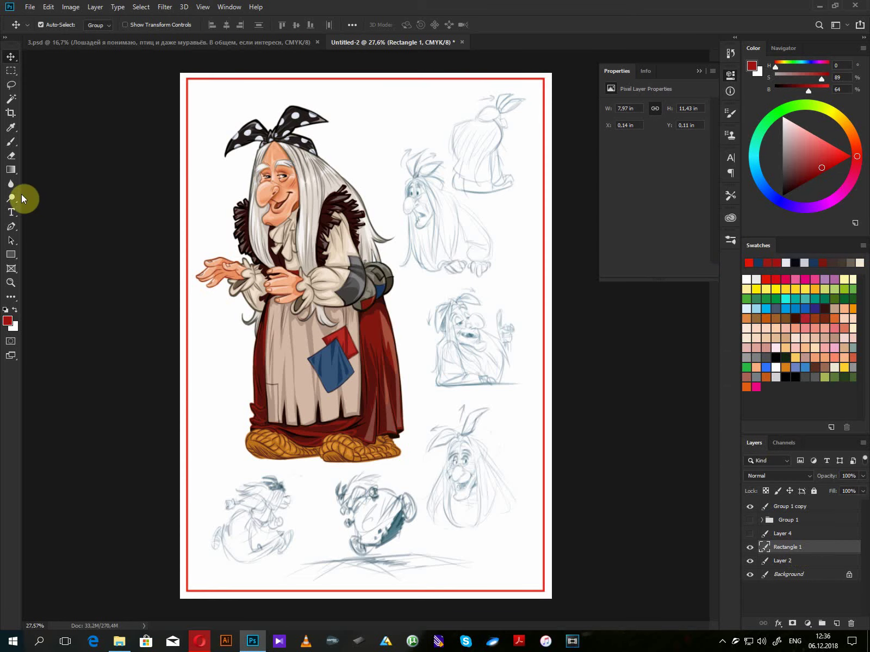
- Copy the character's head from Group 1 copy with a freehand lasso selection, and deselect
click(10, 212)
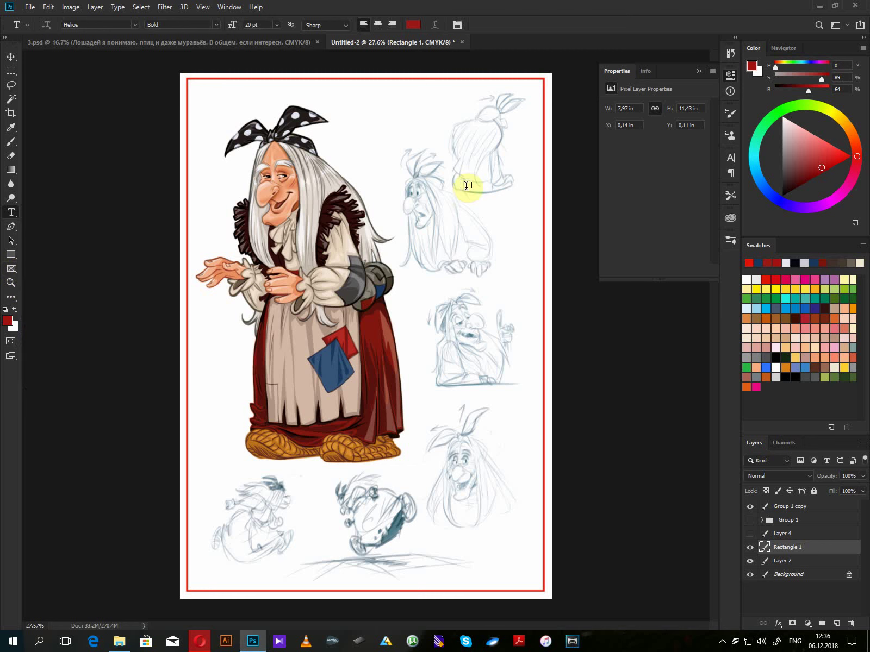
click(11, 269)
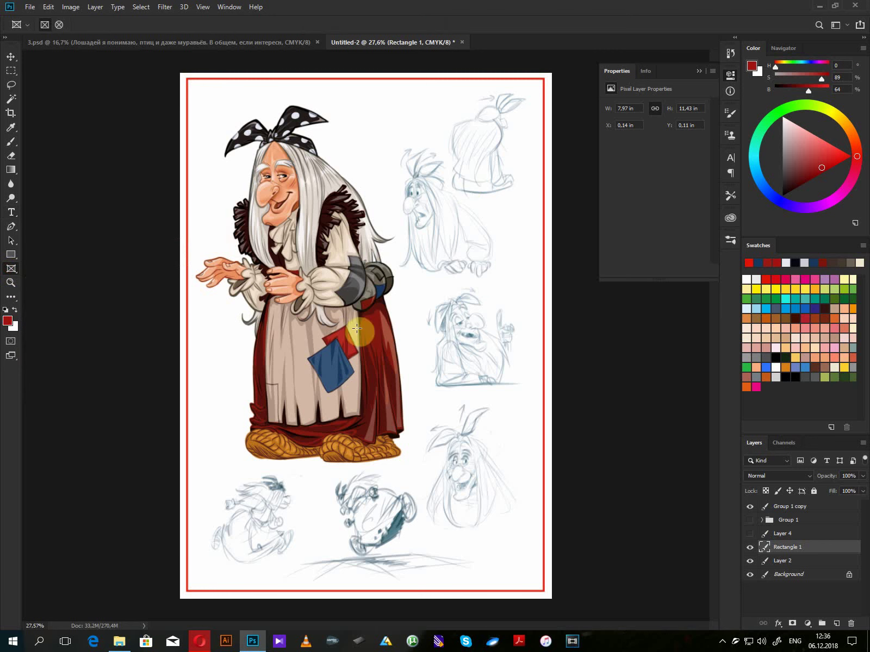
ctrl+click(367, 361)
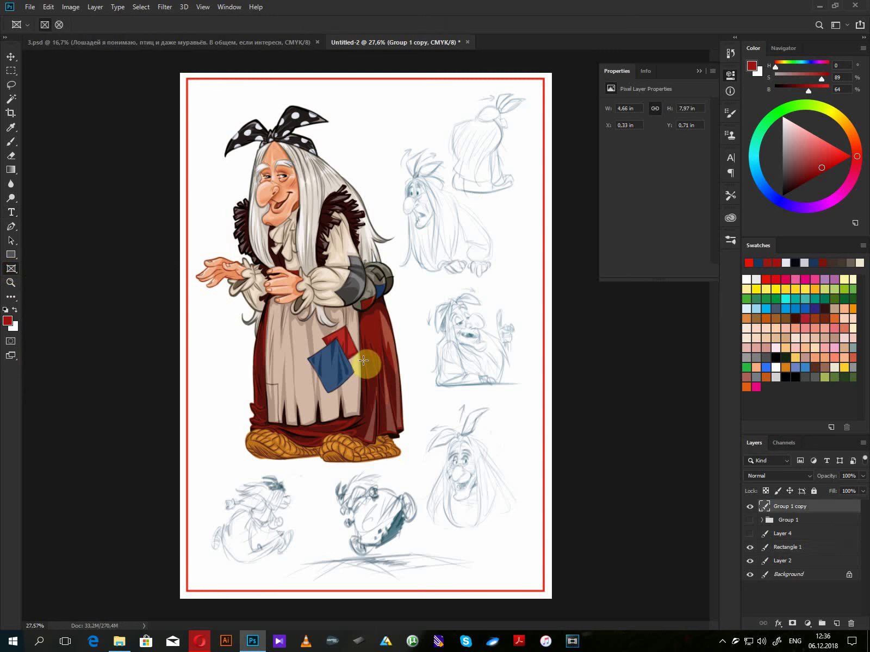
key(l)
mouse_move(357, 140)
mouse_down()
mouse_move(196, 187)
mouse_move(341, 193)
mouse_up()
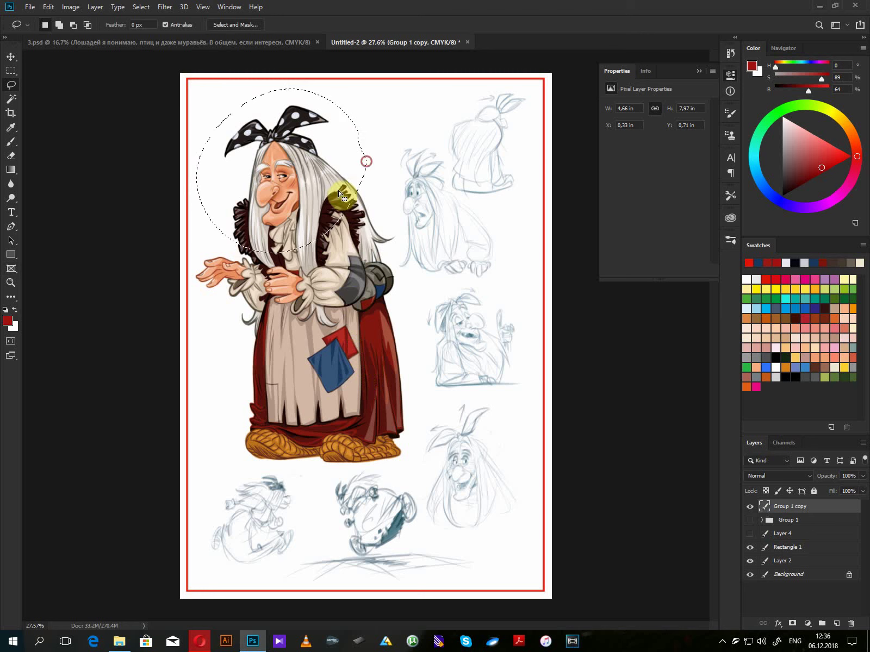
key(ctrl+d)
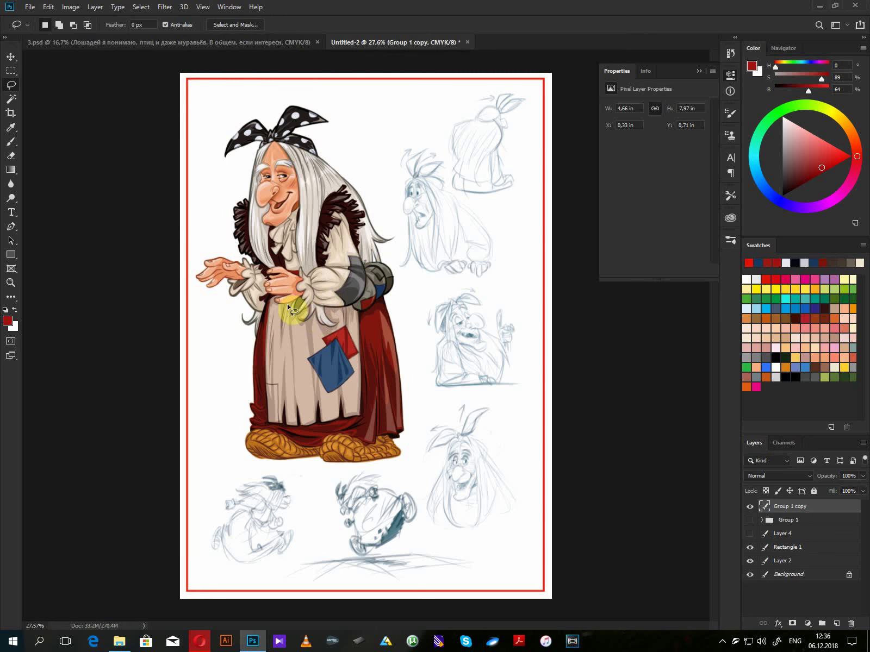
- Draw a rectangular frame about 2.06 by 1.23 in over the apron and paste the copied head into it
click(11, 268)
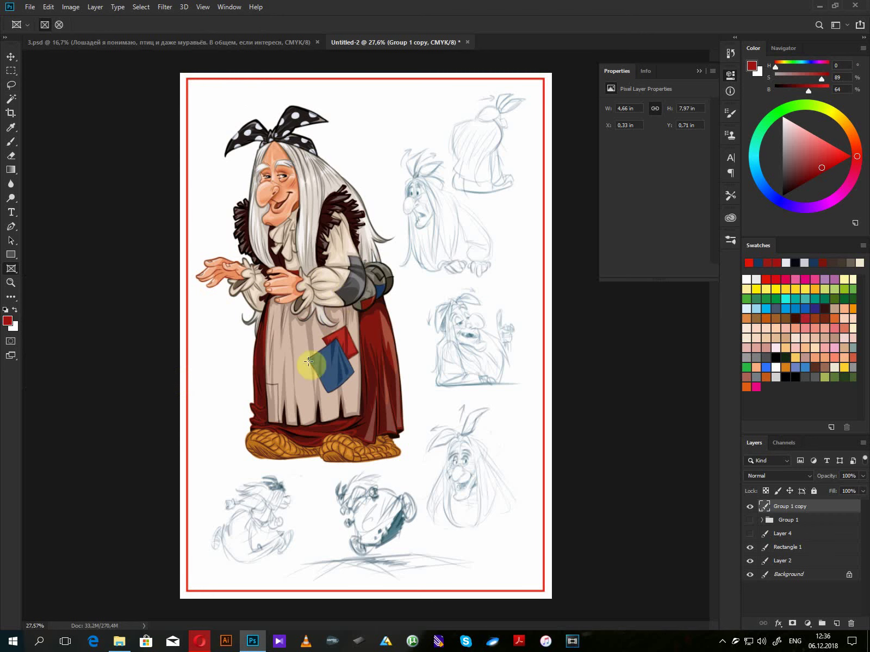
drag(266, 346, 359, 402)
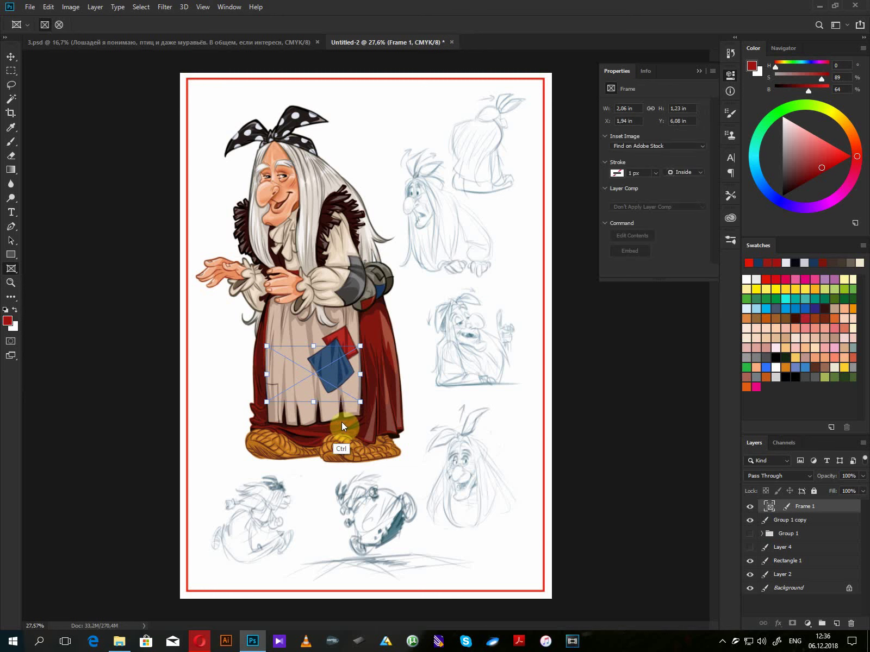
key(ctrl+v)
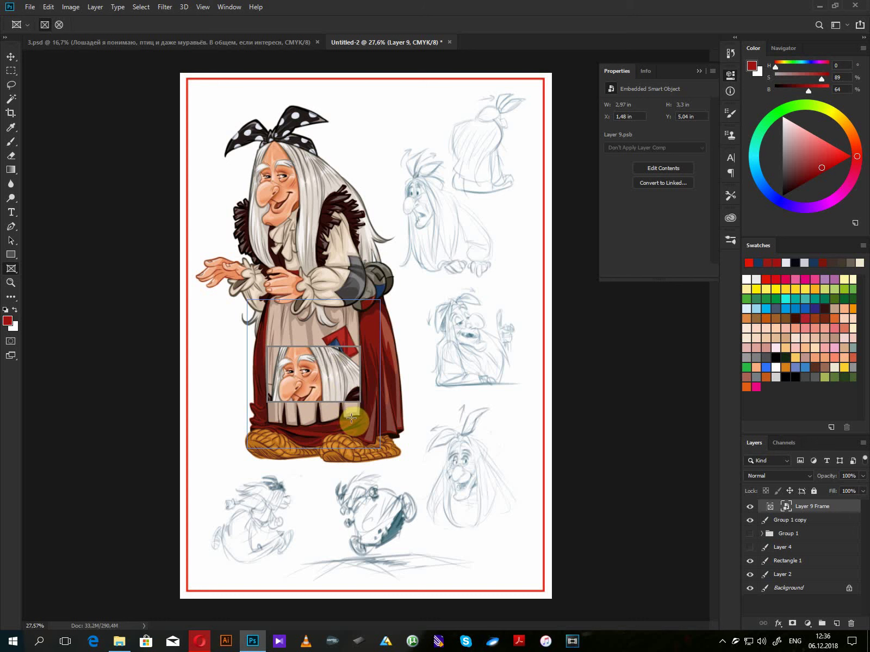
- Undo pasting the head and delete the empty frame over the apron
click(12, 56)
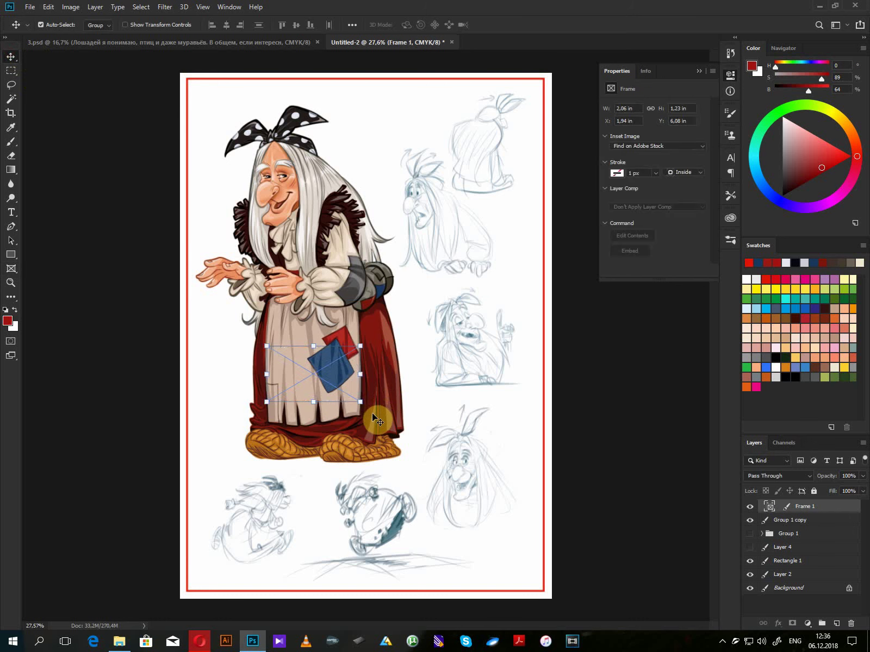
key(Delete)
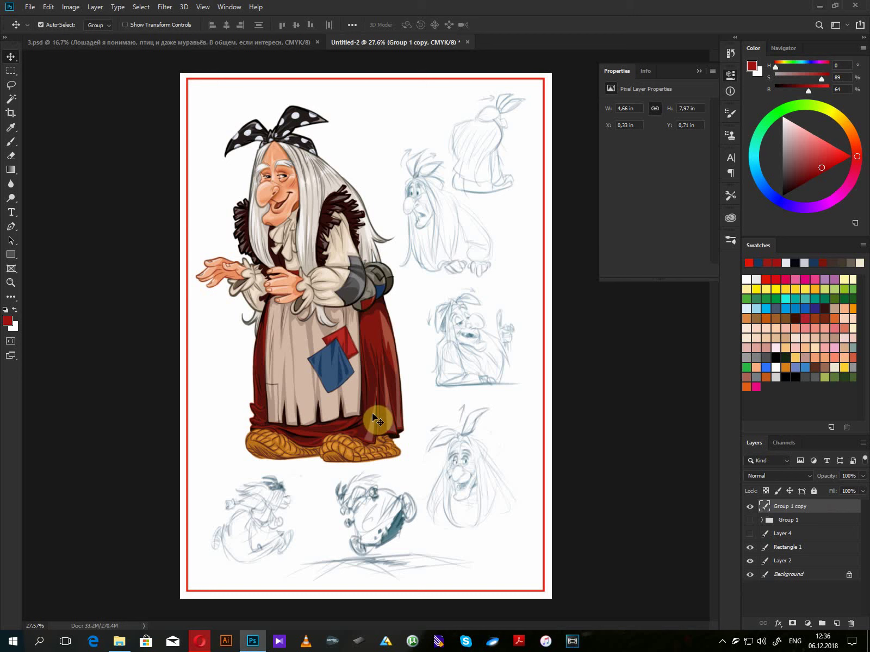
- Add the dark red title "Баба Яга" in 20 pt Helios Bold above the character, just below the upper border
click(10, 212)
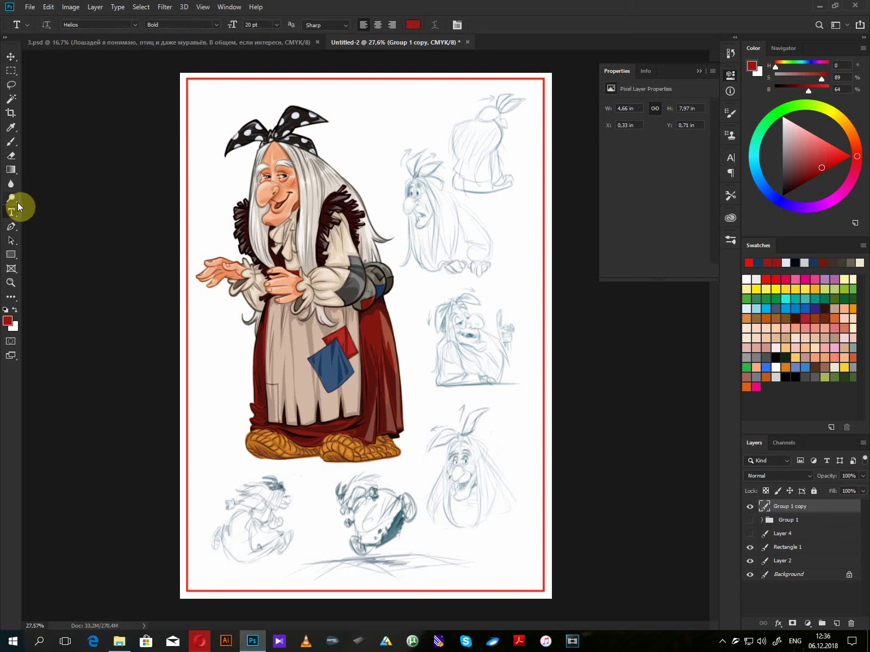
click(330, 91)
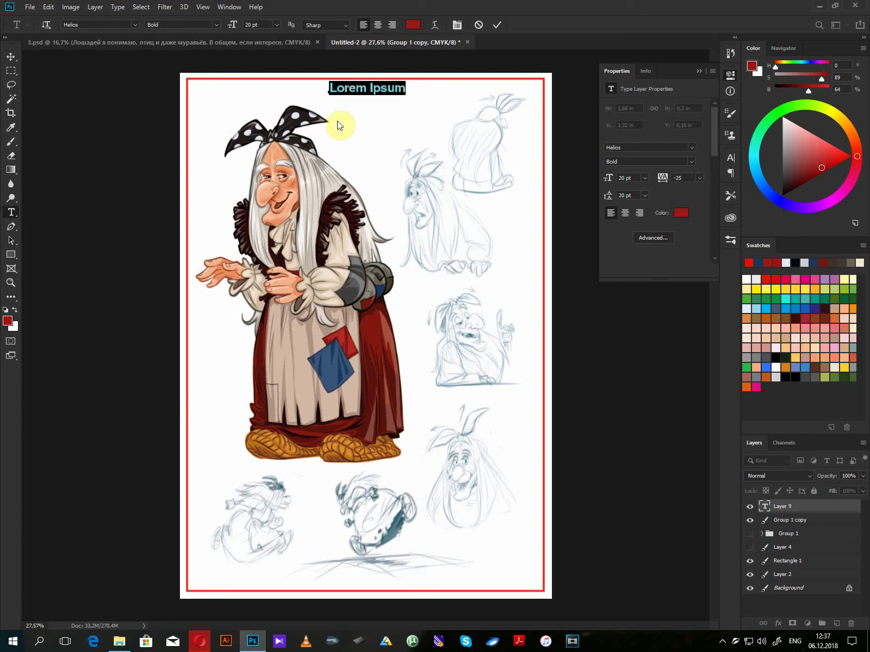
key(alt+shift)
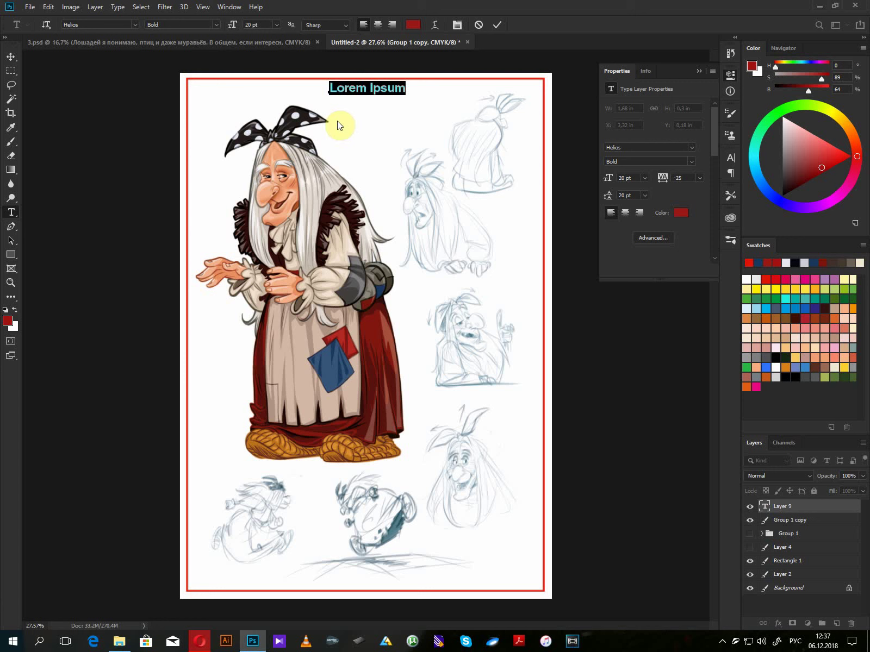
text(Баба)
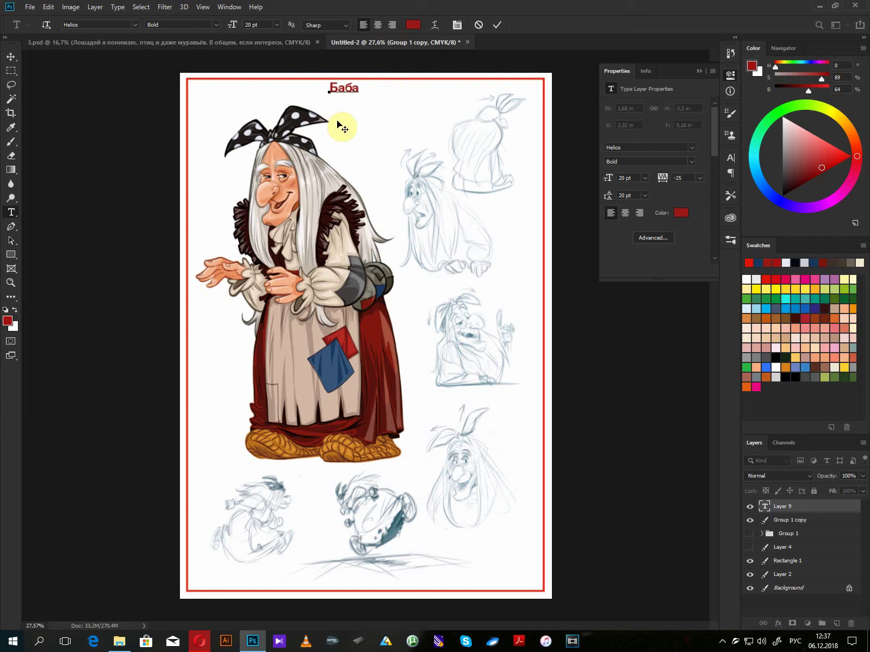
text( Яга)
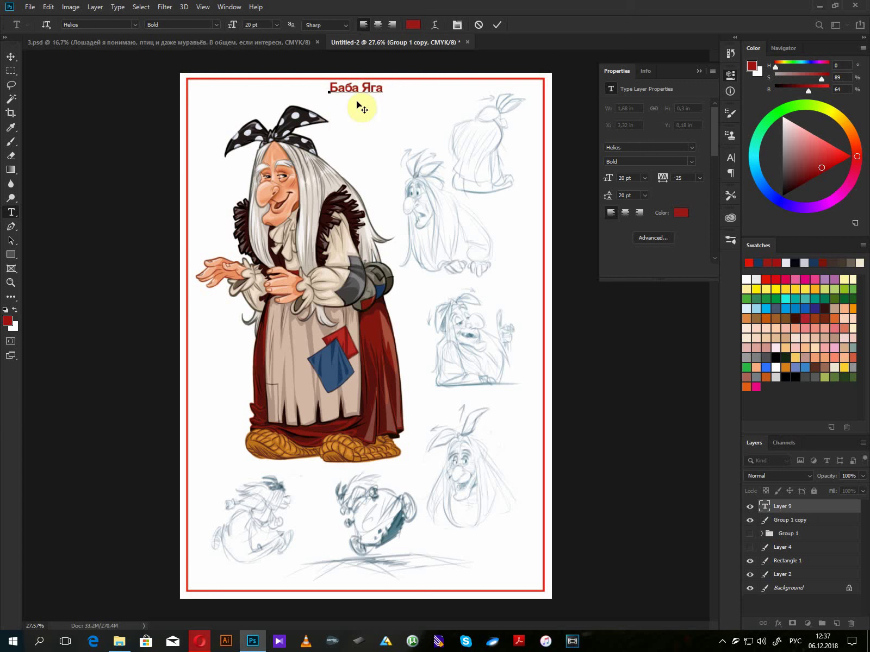
click(14, 57)
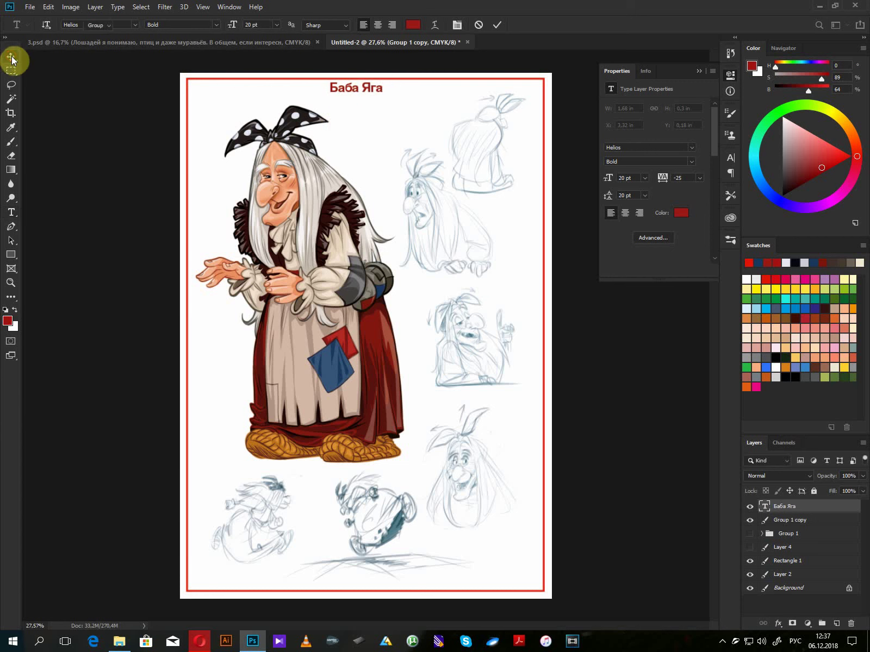
- Change the title's font to DS Yermak_D Regular
double_click(355, 88)
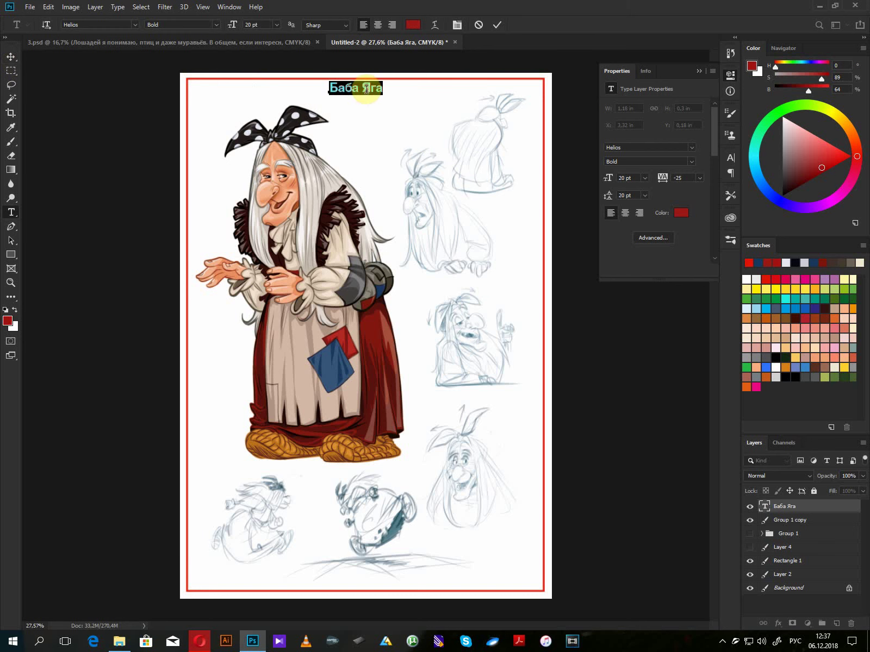
click(135, 25)
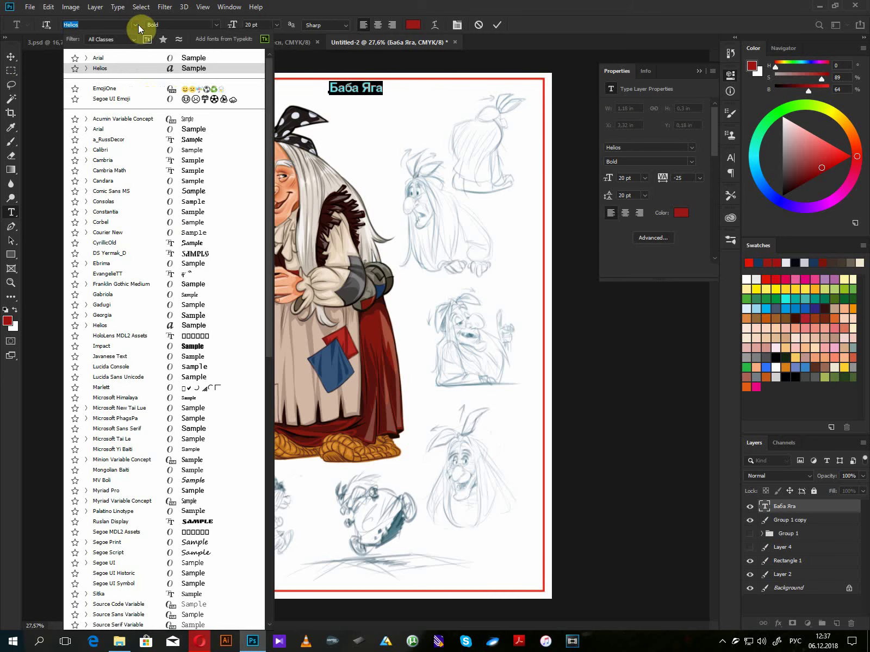
click(194, 255)
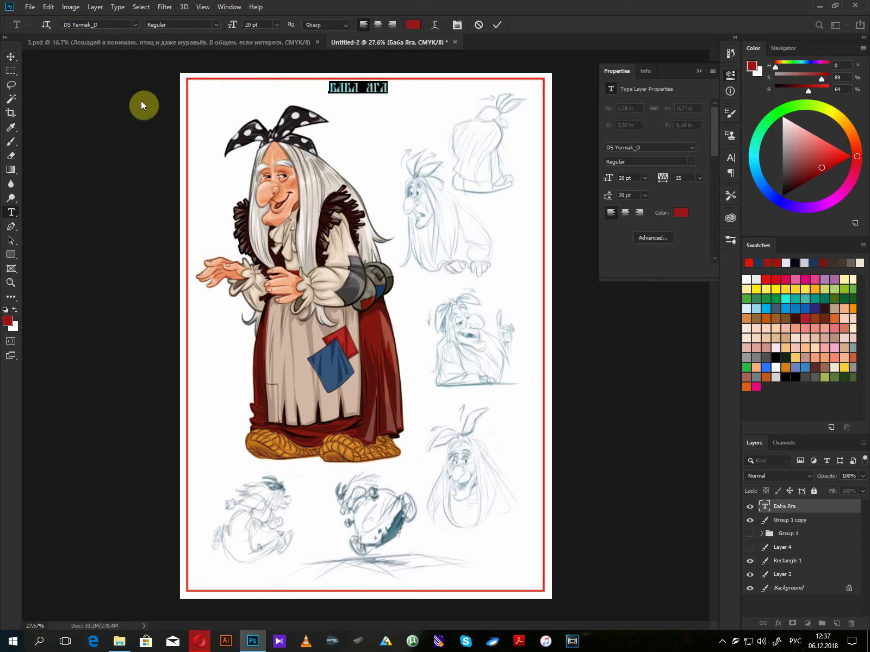
click(11, 56)
- Scale the title proportionally to 272.44% and fit it just below the upper border
key(ctrl)
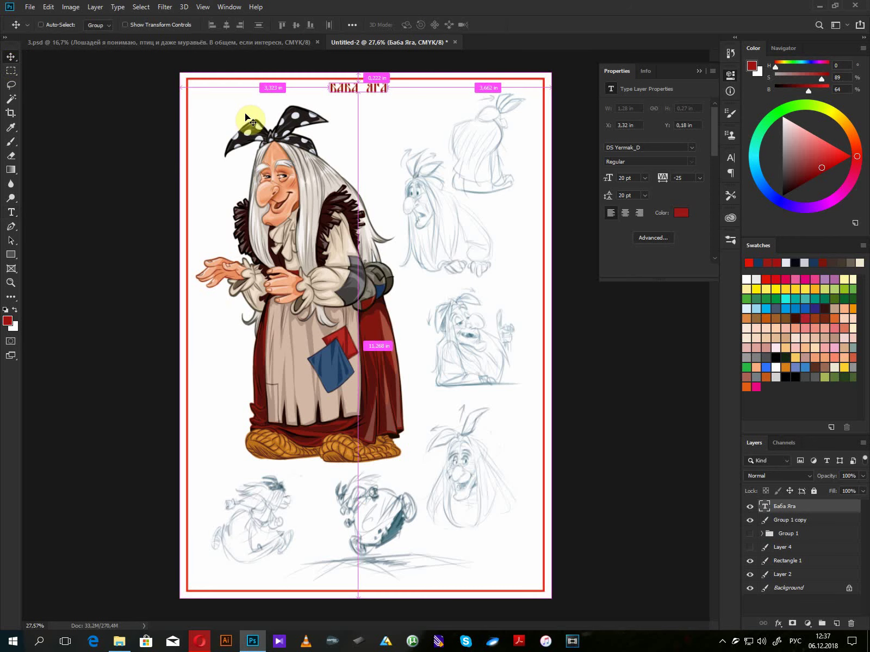
key(ctrl+t)
drag(387, 92, 445, 109)
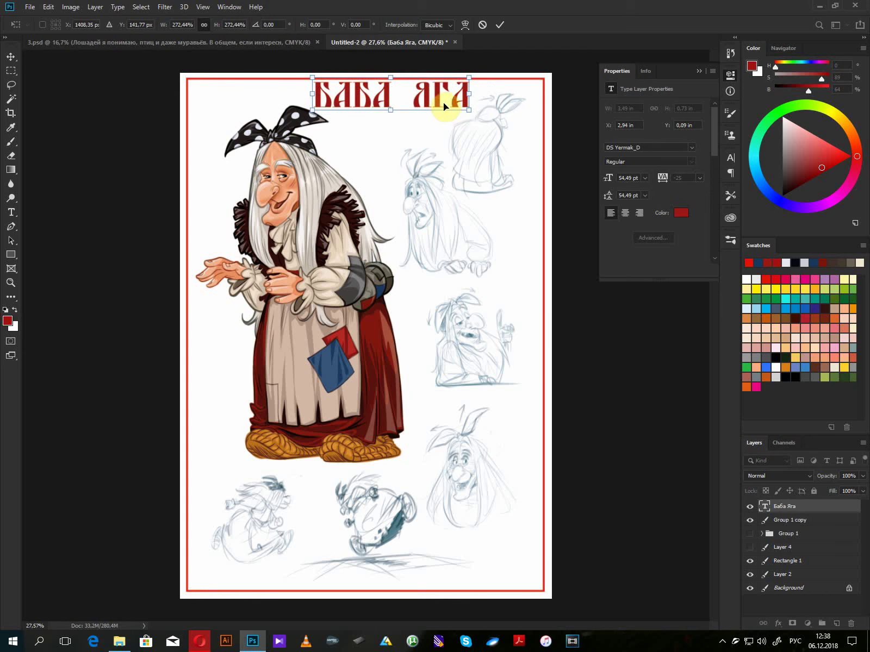
key(Return)
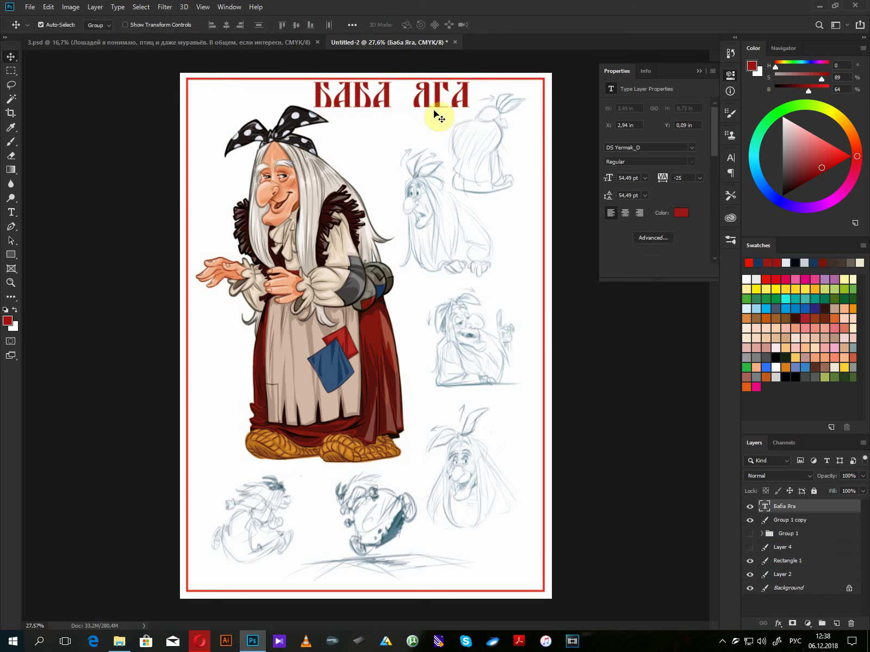
- Nudge the colored character slightly down and shift the "Баба Яга" title a little toward the sheet's horizontal center
mouse_move(340, 217)
mouse_down()
mouse_move(341, 224)
mouse_move(337, 210)
mouse_up()
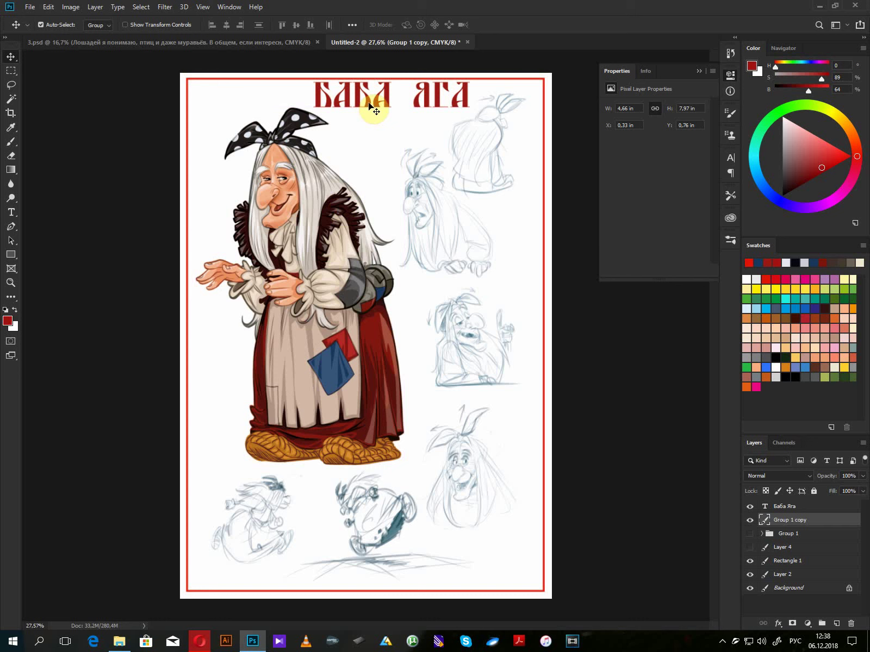
drag(368, 108, 360, 108)
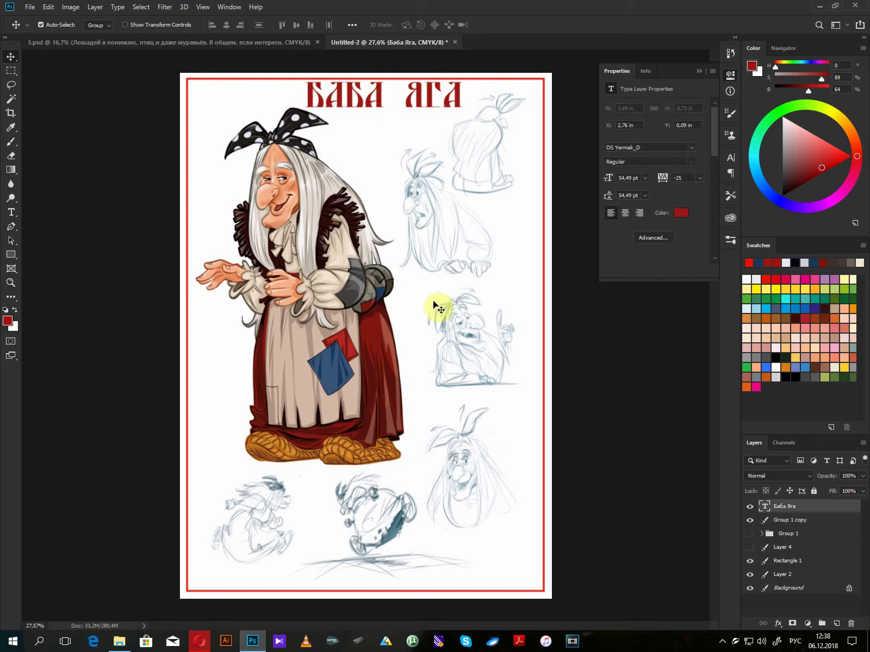
click(367, 340)
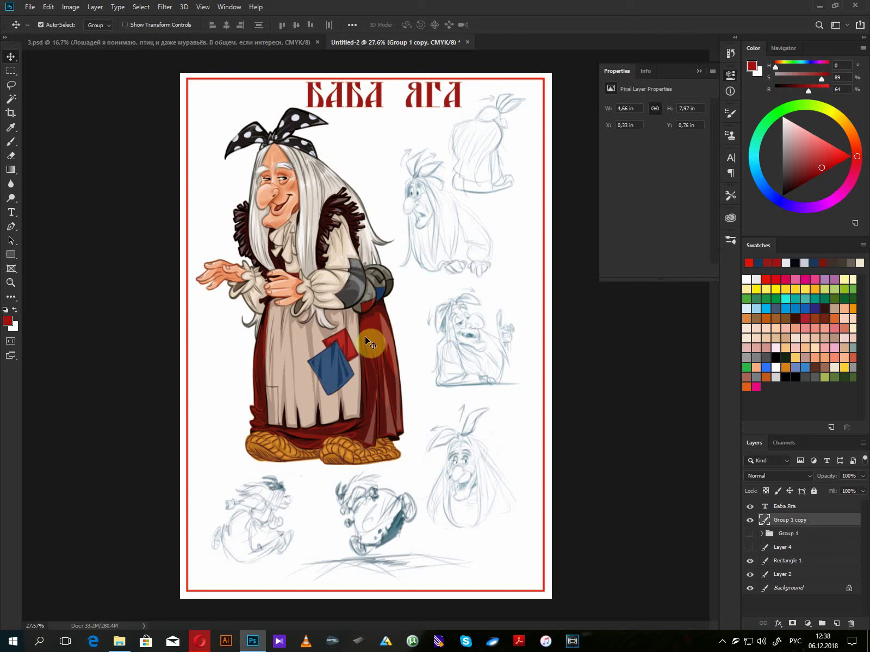
key(ctrl+t)
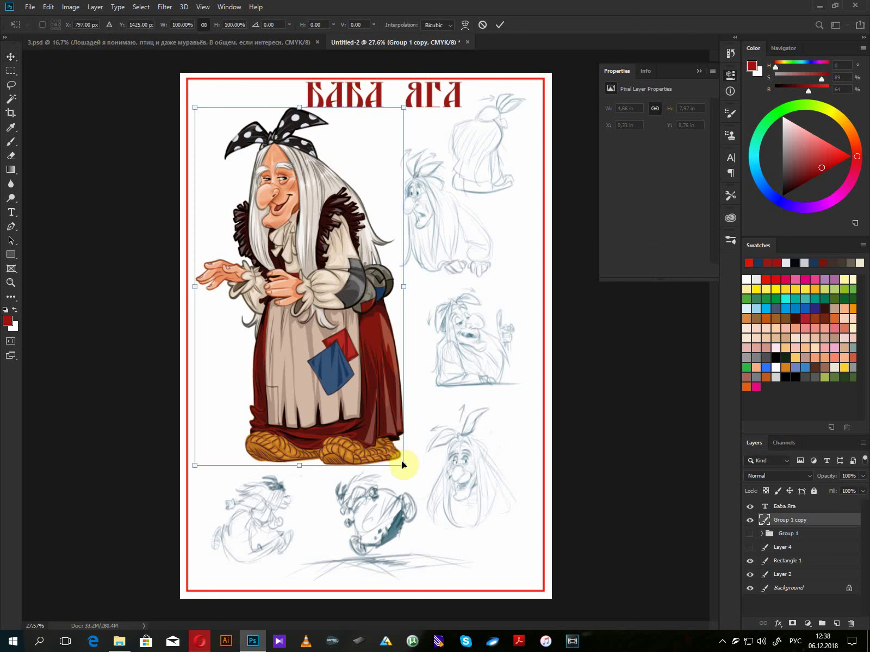
drag(404, 286, 383, 286)
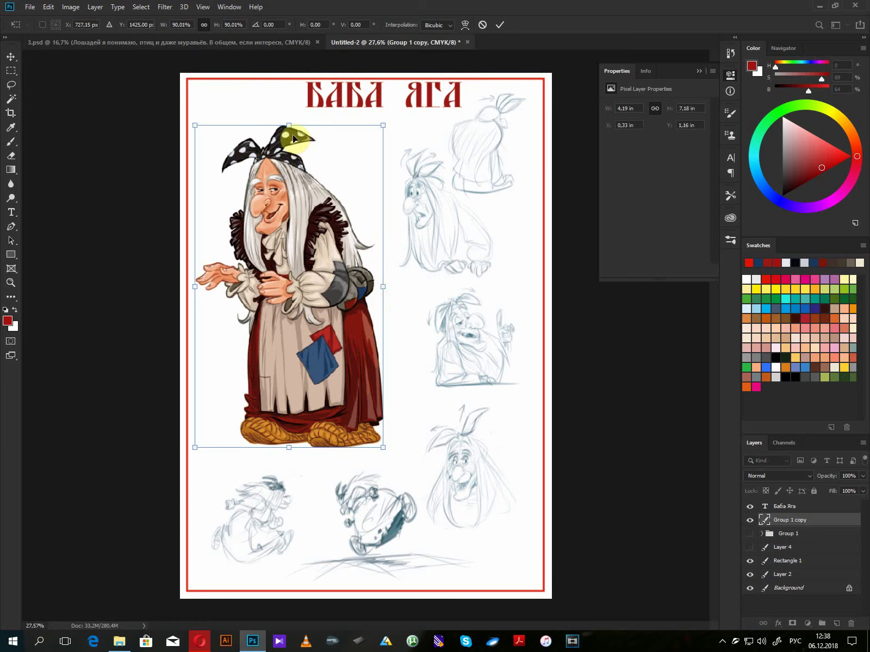
mouse_move(288, 125)
mouse_down()
mouse_move(288, 58)
mouse_move(288, 129)
mouse_up()
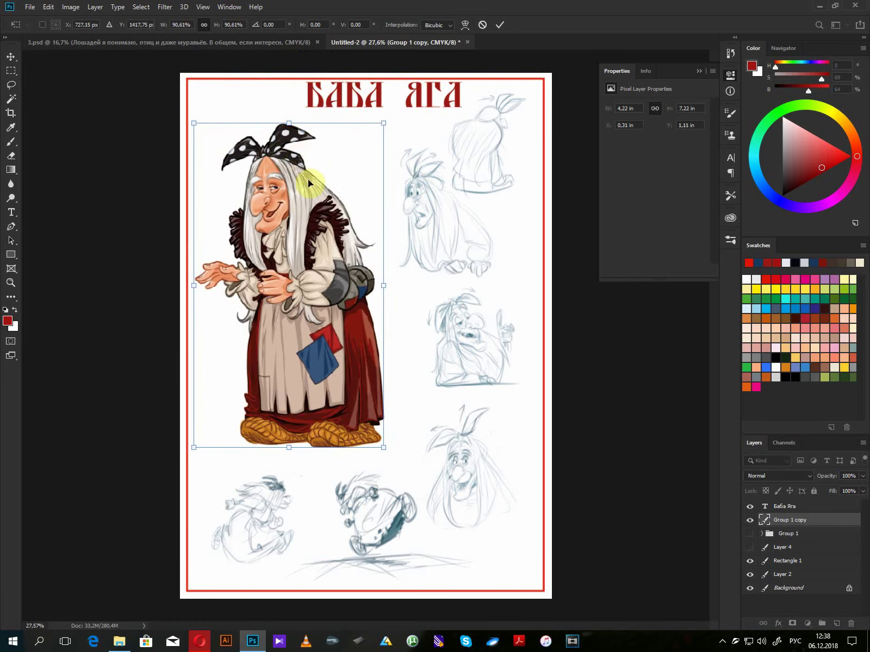
drag(384, 285, 403, 286)
click(382, 287)
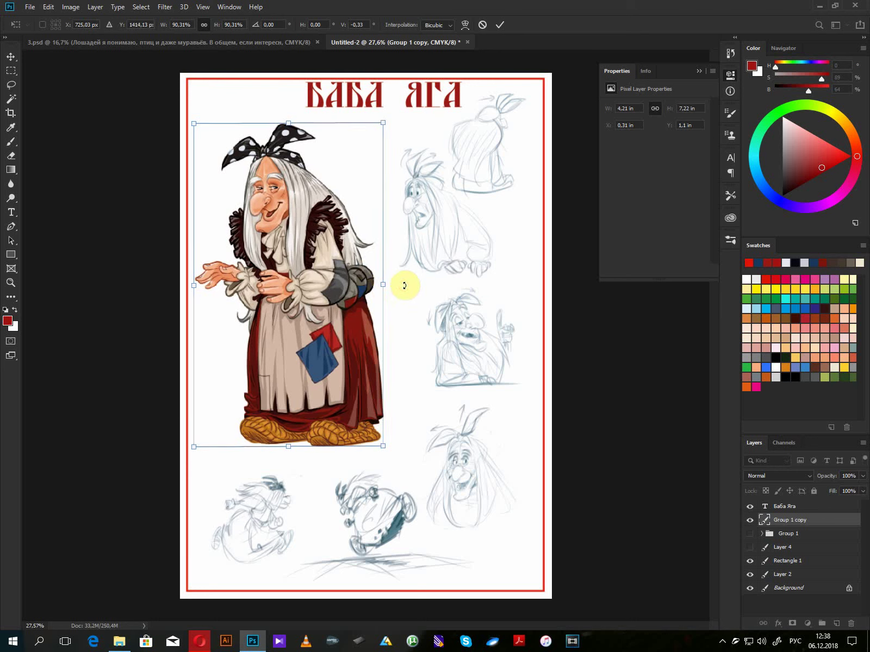
key(Escape)
key(ctrl+t)
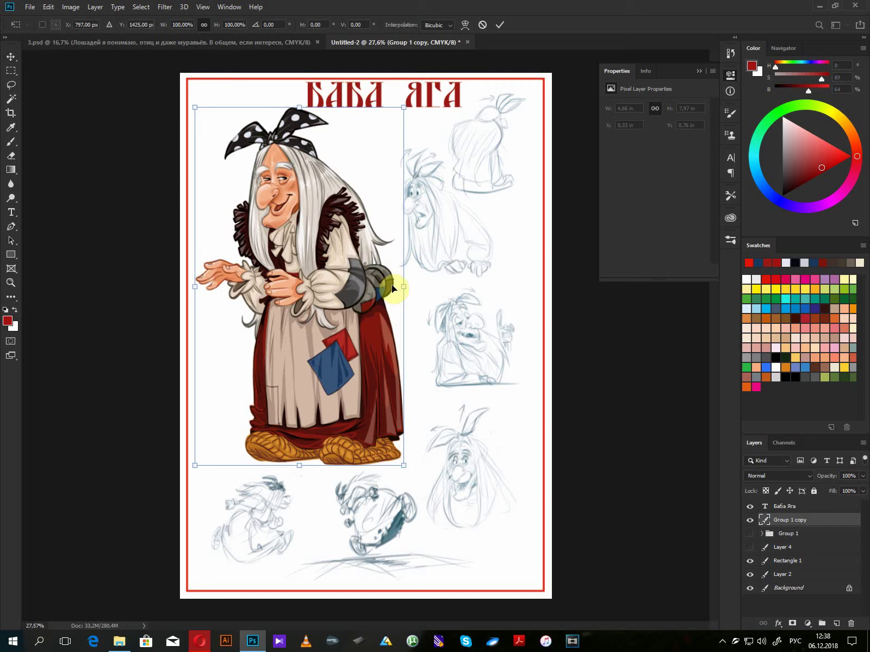
drag(403, 285, 382, 289)
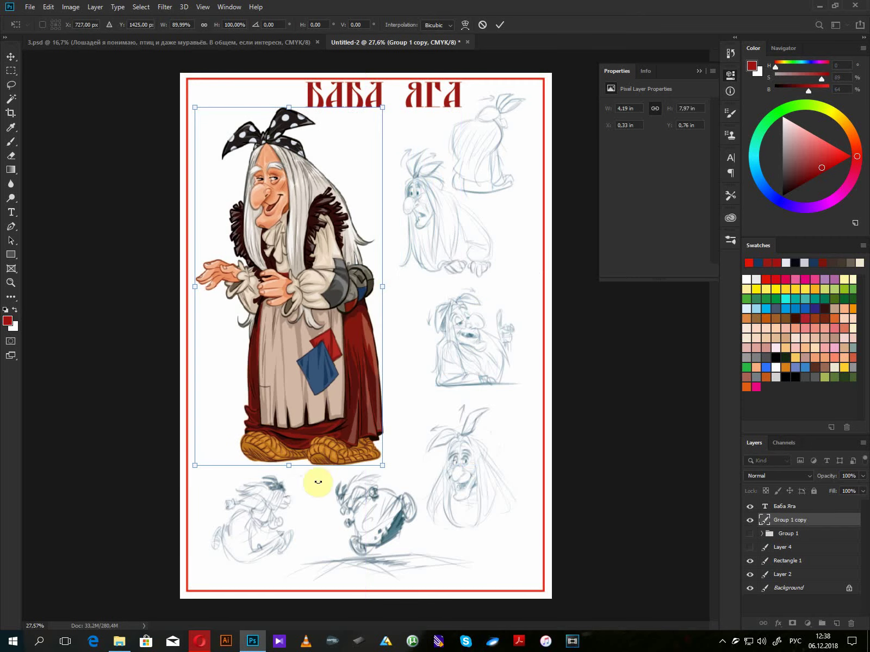
drag(290, 467, 289, 535)
key(Return)
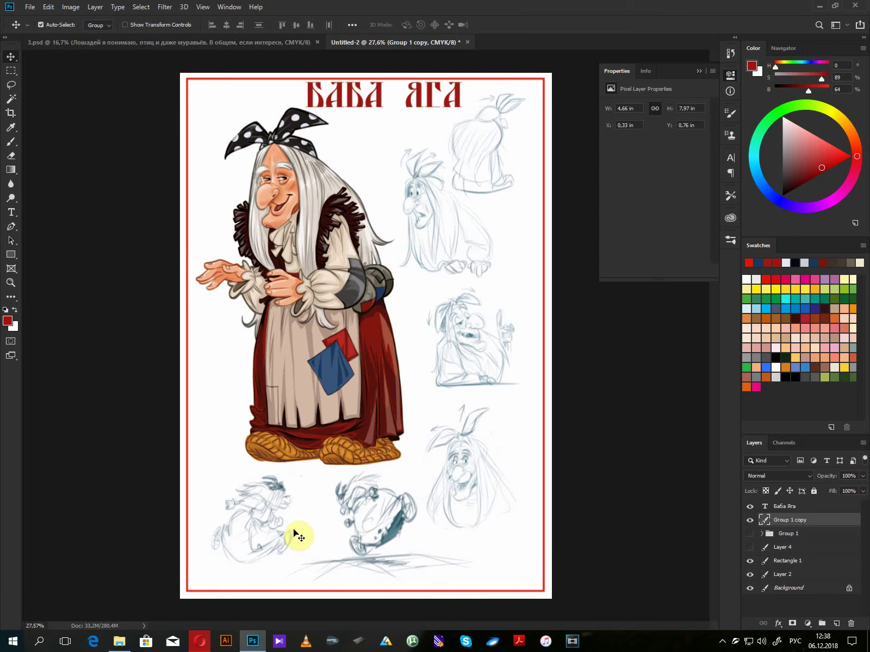
click(294, 534)
key(ctrl+t)
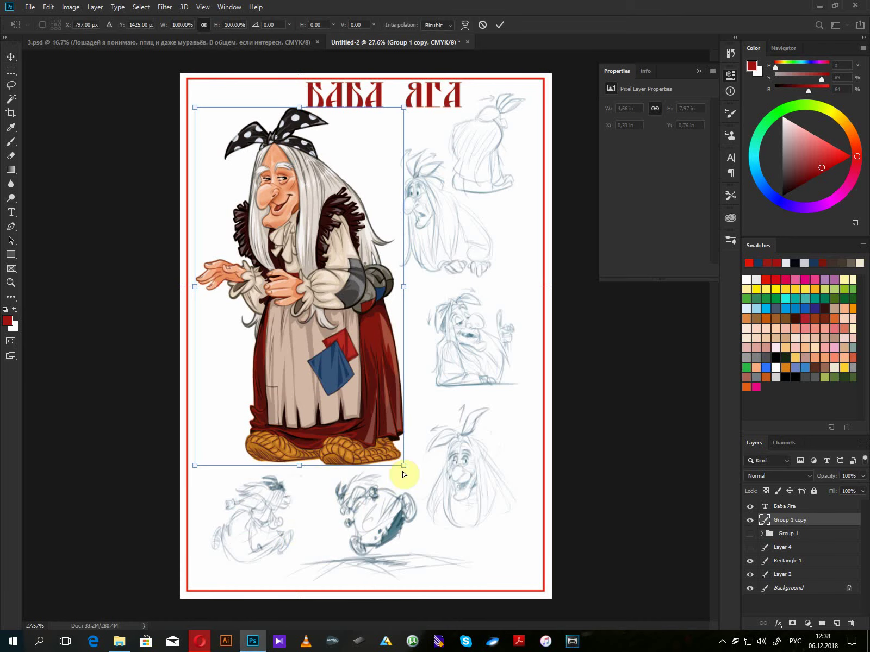
mouse_move(404, 468)
mouse_down()
mouse_move(443, 473)
mouse_move(314, 479)
mouse_move(426, 475)
mouse_move(409, 470)
mouse_up()
right_click(349, 422)
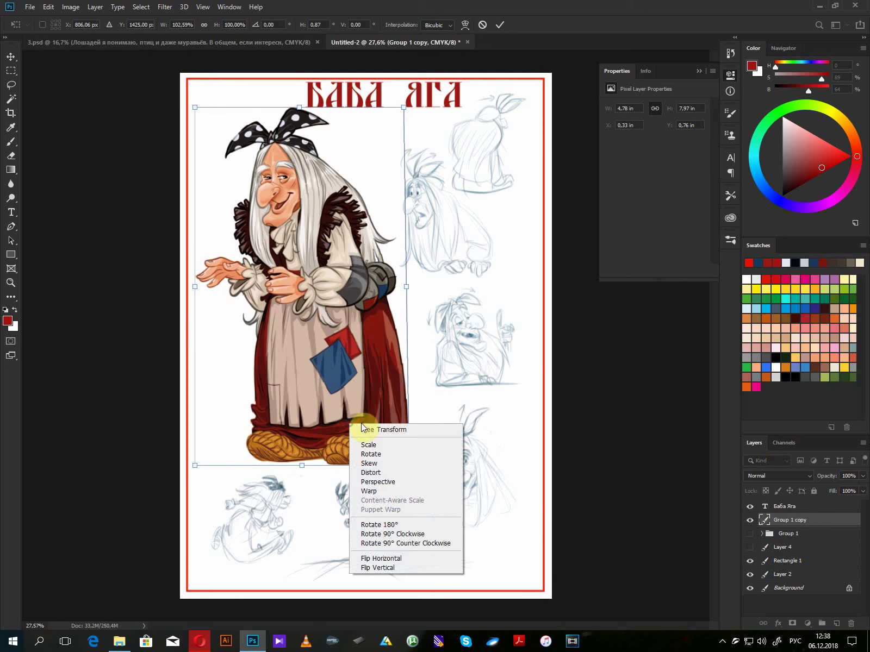
click(372, 403)
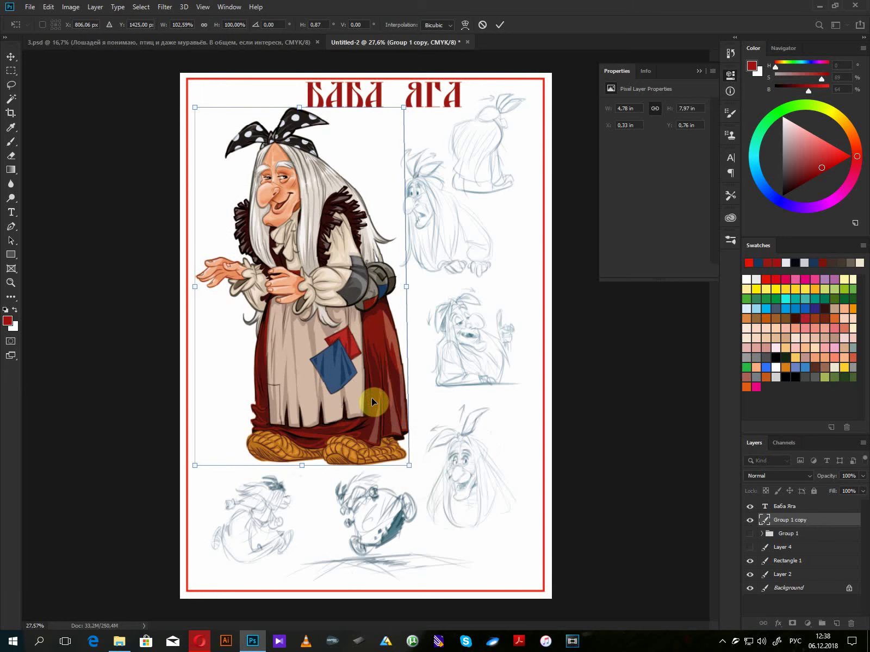
key(Escape)
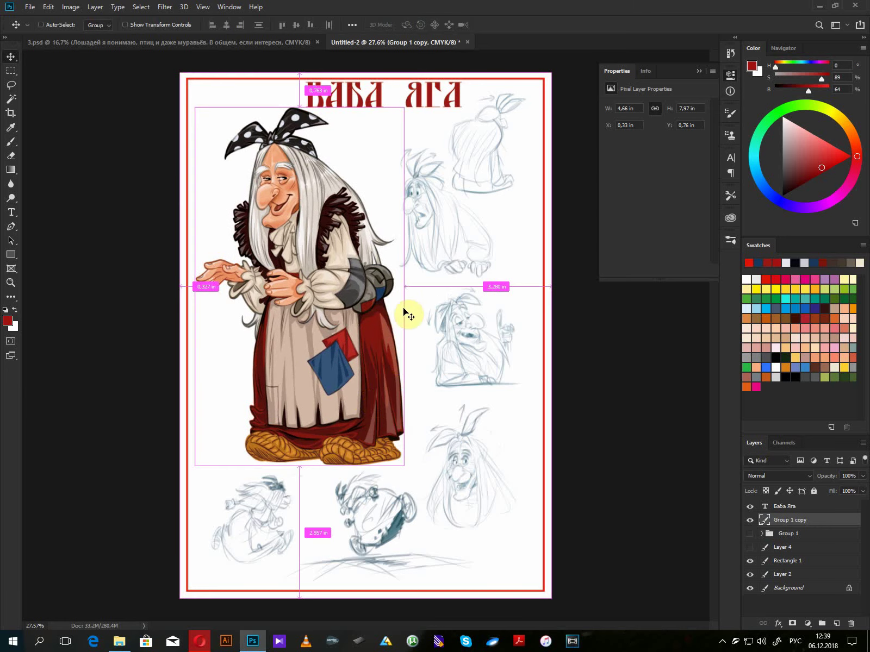
- Scale the colored character proportionally to 95.23% and position it beneath the title, clear of the lettering
key(ctrl+t)
drag(404, 107, 388, 120)
drag(299, 198, 298, 193)
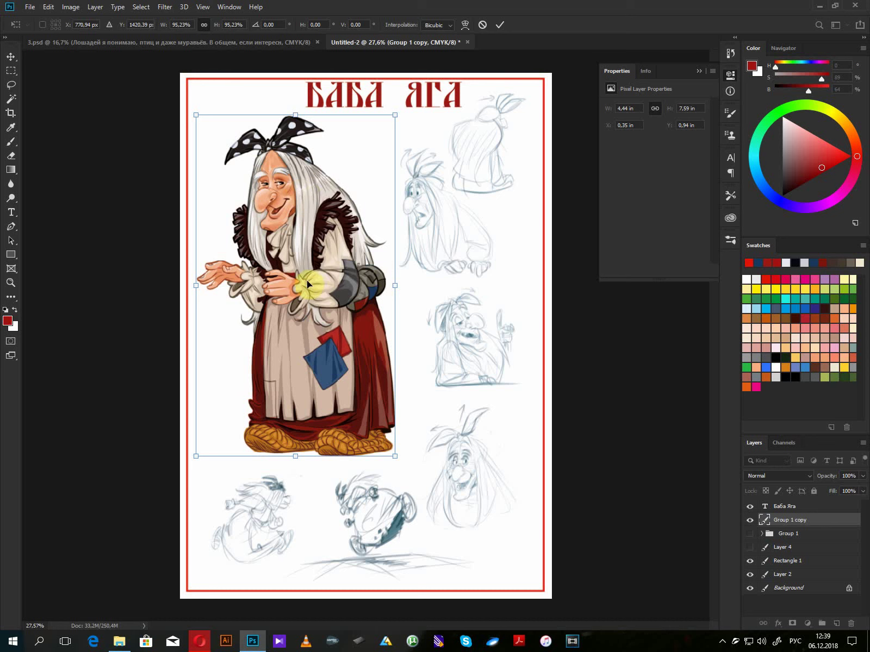
key(Return)
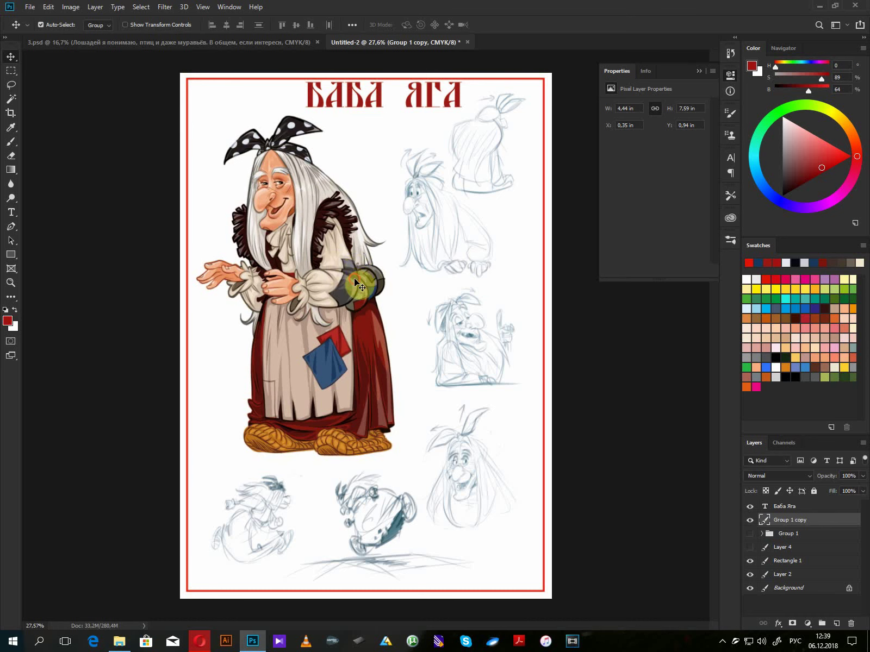
drag(354, 277, 353, 279)
- Start saving the document and choose the folder children books мои проекты > мои наработки > персонажи as the destination
key(ctrl+s)
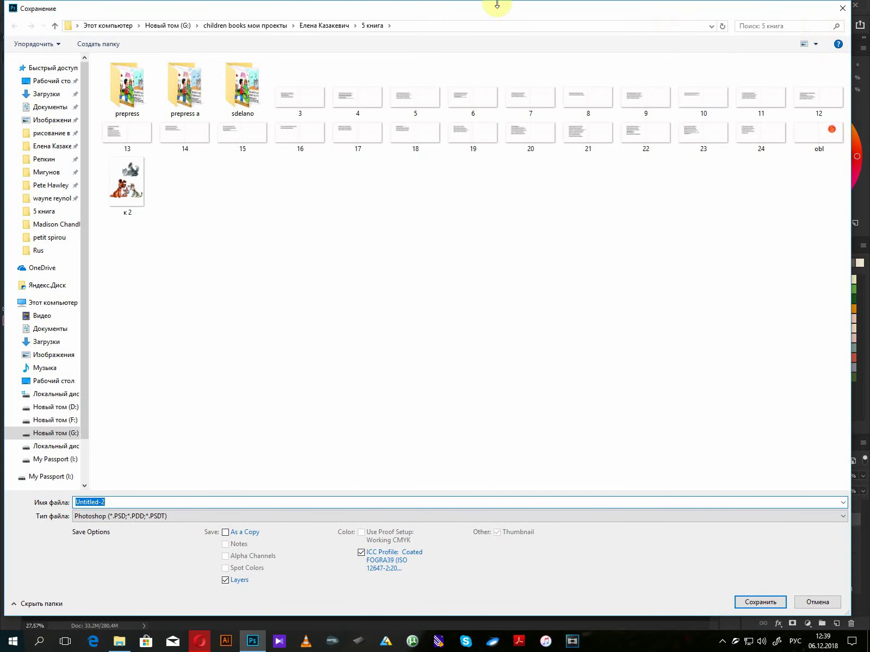
click(292, 26)
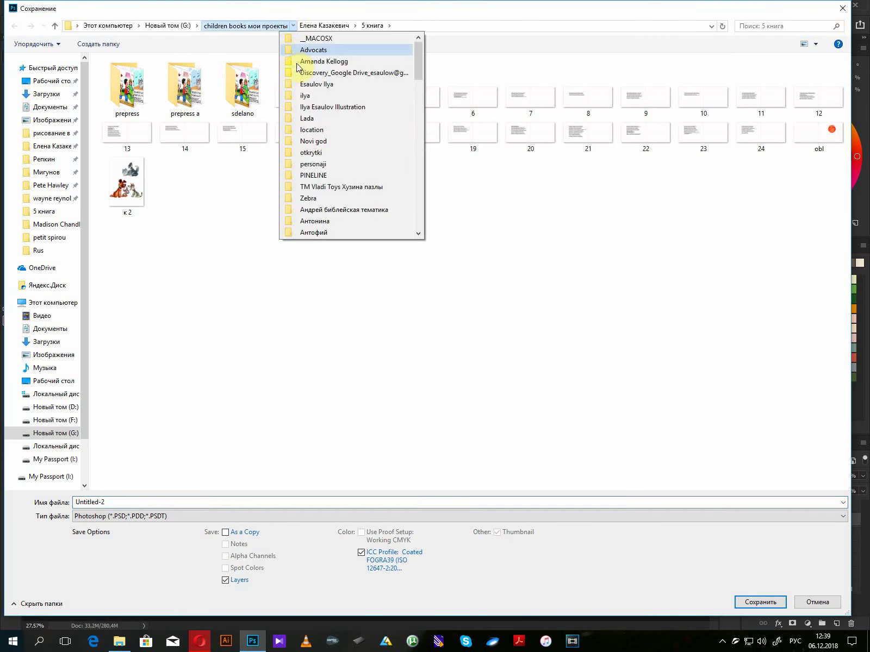
drag(416, 71, 418, 193)
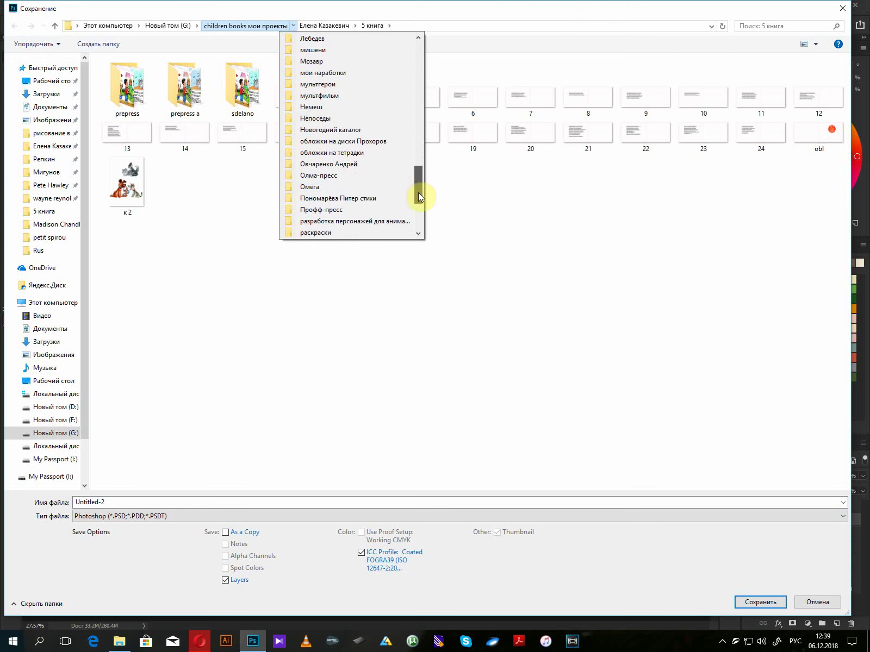
click(337, 73)
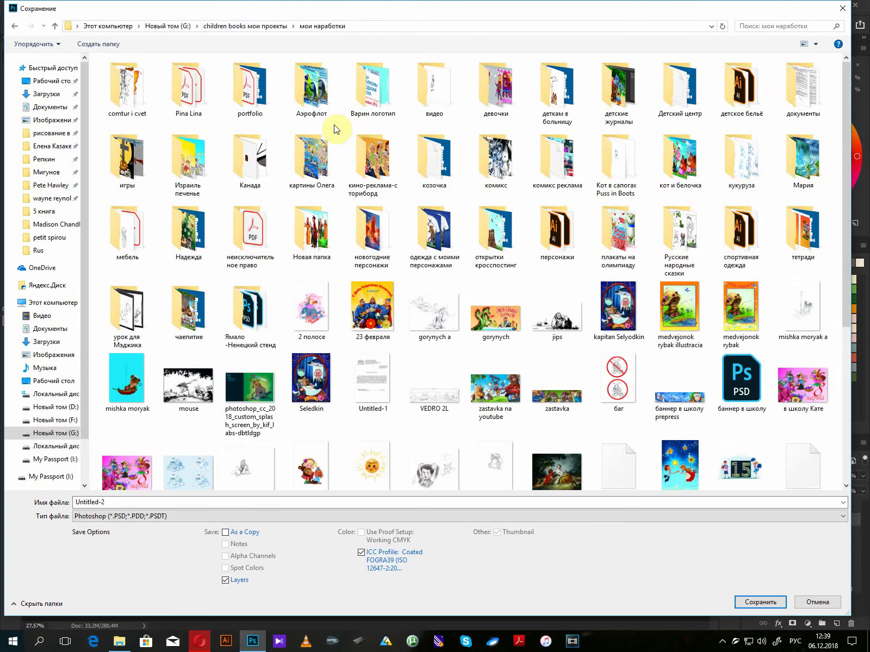
double_click(559, 251)
- Name the file "Баба Яга" and save it in Photoshop format with Maximize Compatibility enabled
click(158, 499)
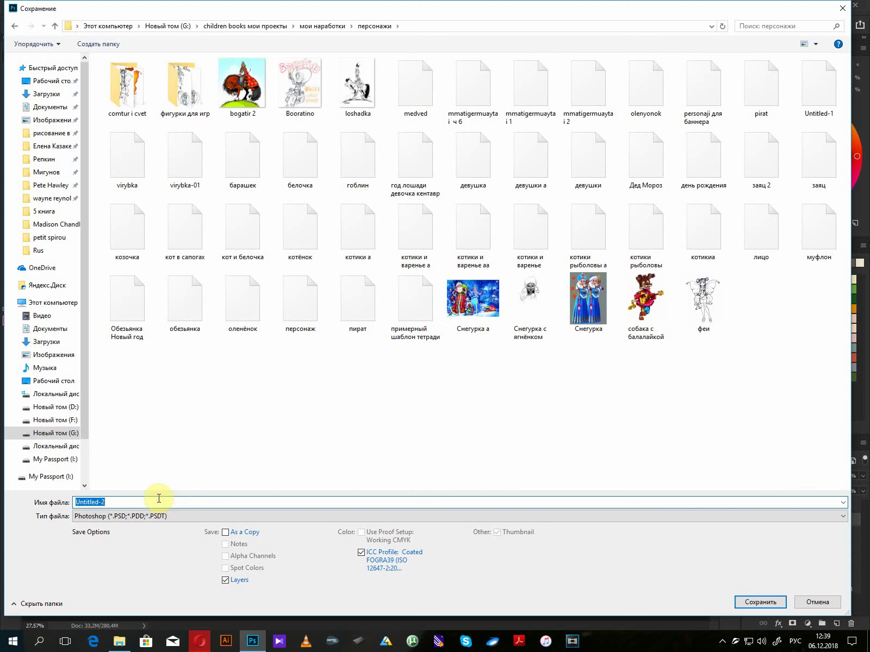
text(Баб)
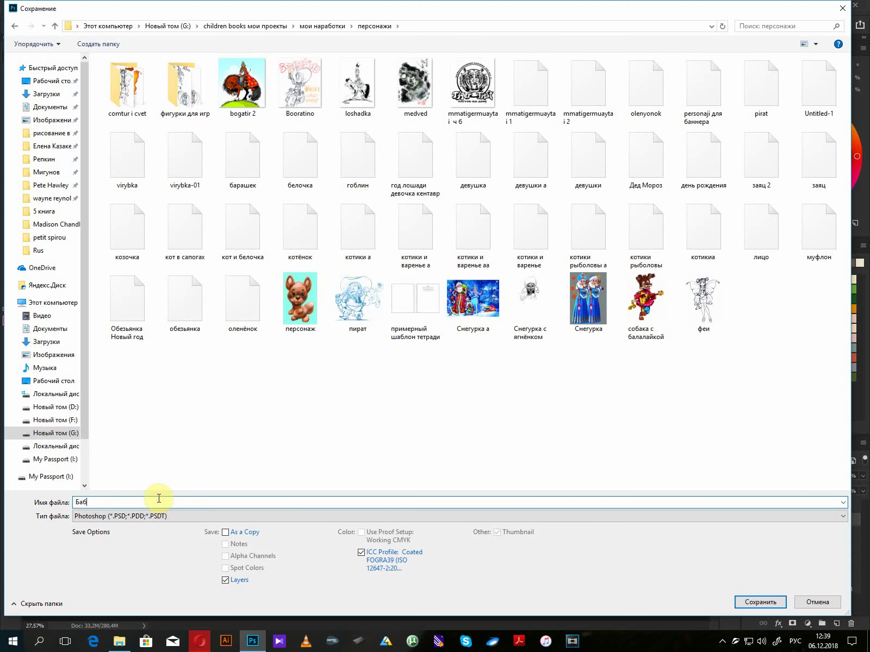
text(а)
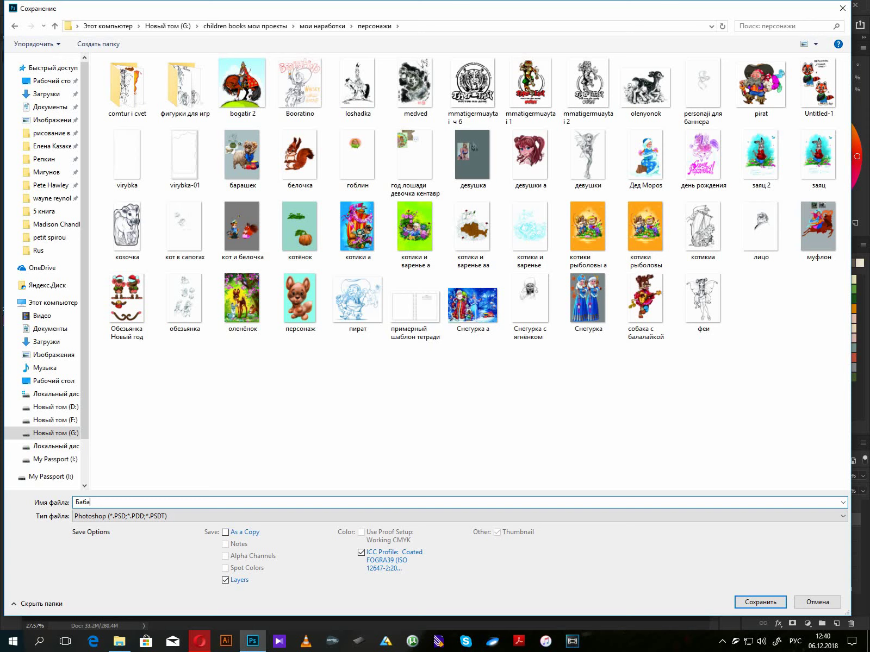
text(Яга)
click(754, 600)
click(556, 183)
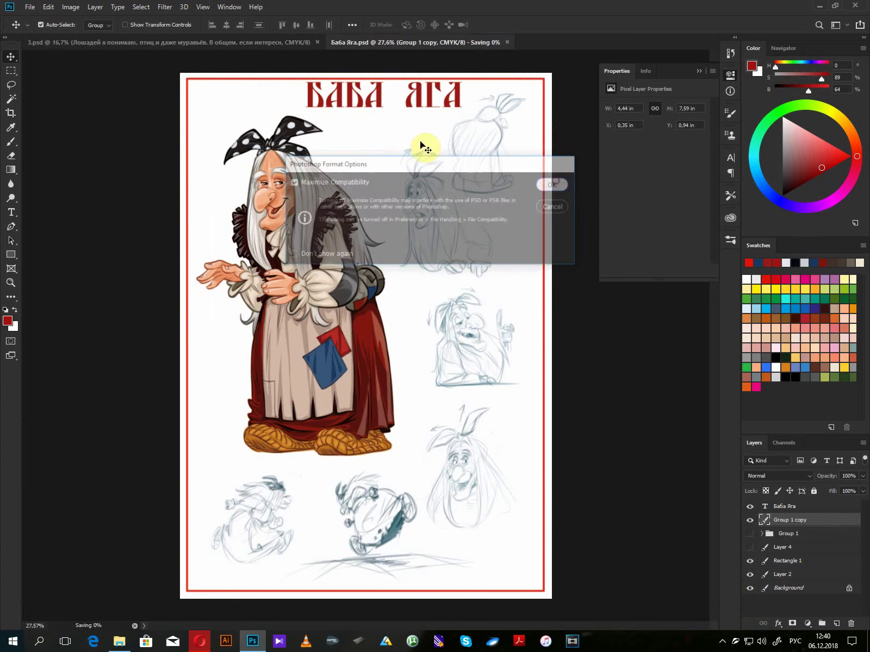
- Look through the History Log, Tools, Workspace and Interface preferences for the automatic saving setting
click(46, 11)
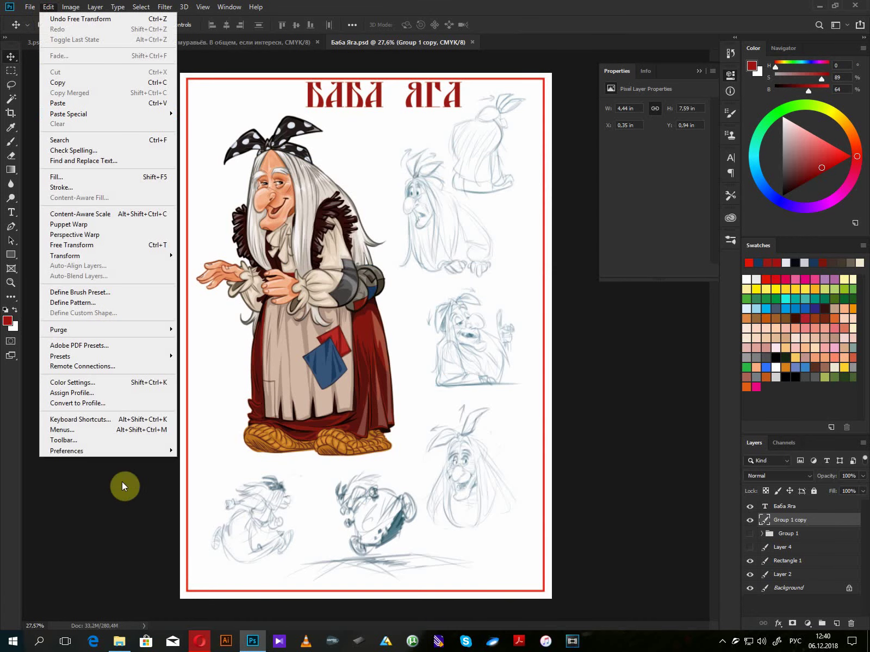
mouse_move(160, 451)
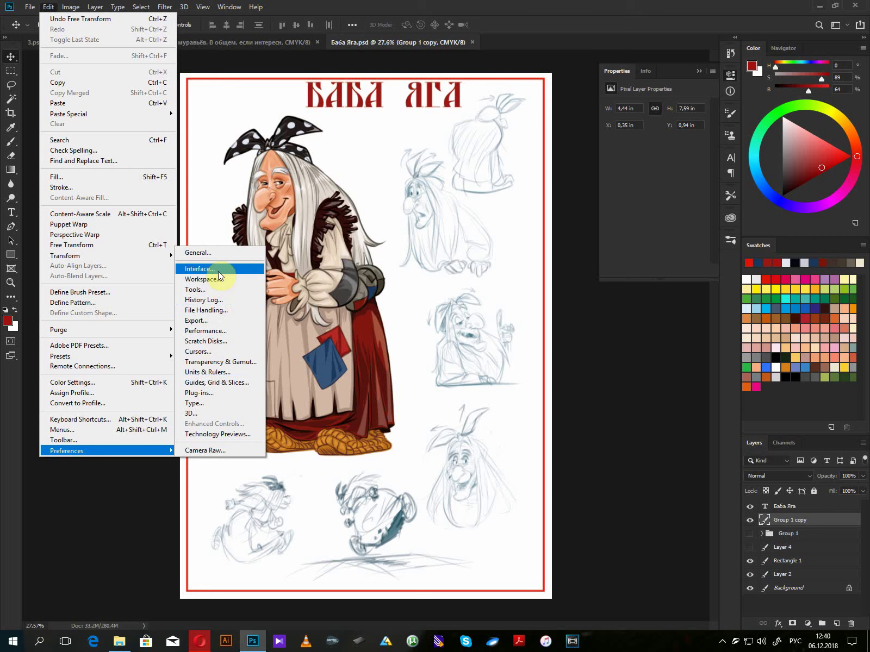
click(223, 298)
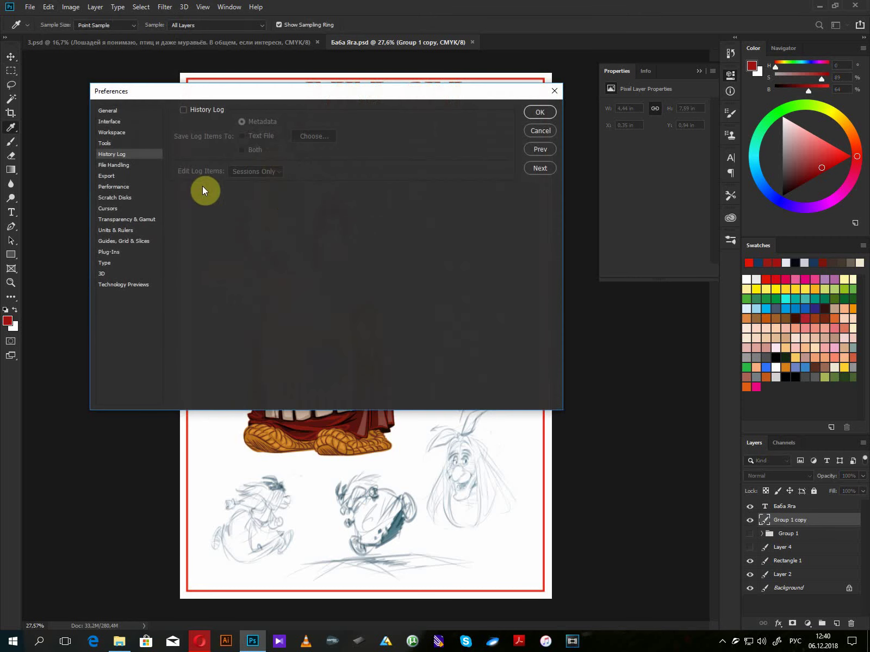
click(109, 144)
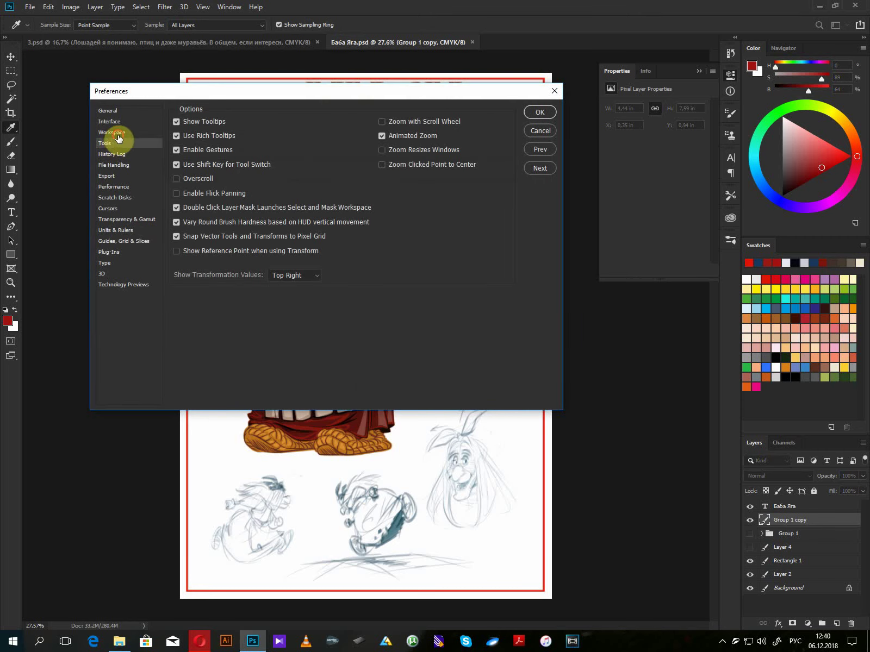
click(112, 133)
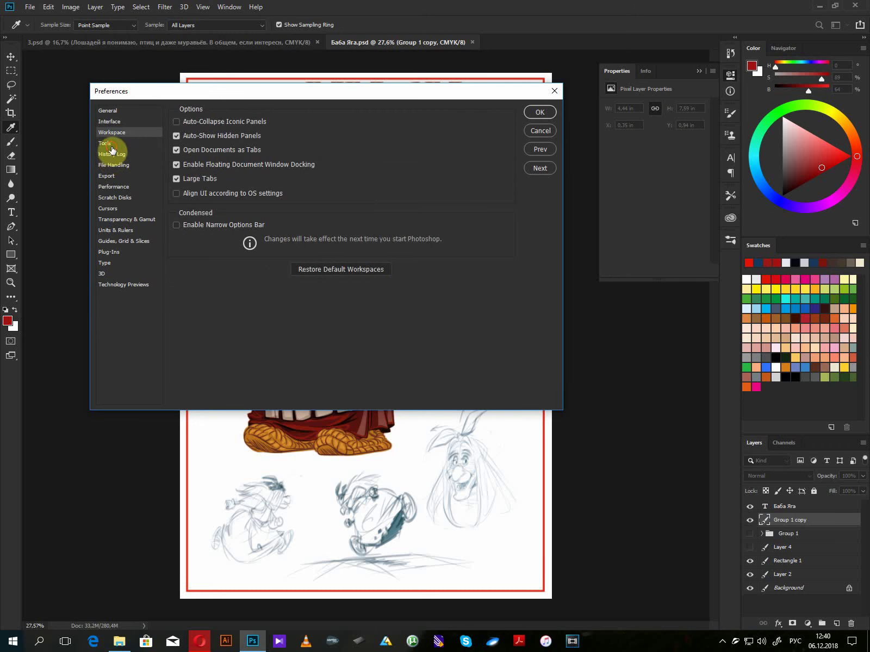
click(107, 143)
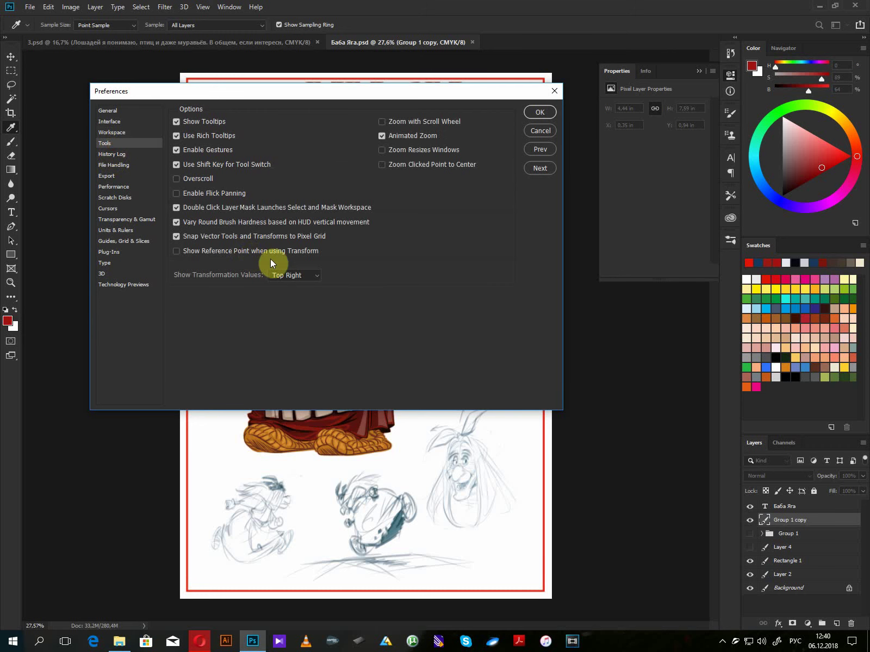
click(122, 132)
click(122, 127)
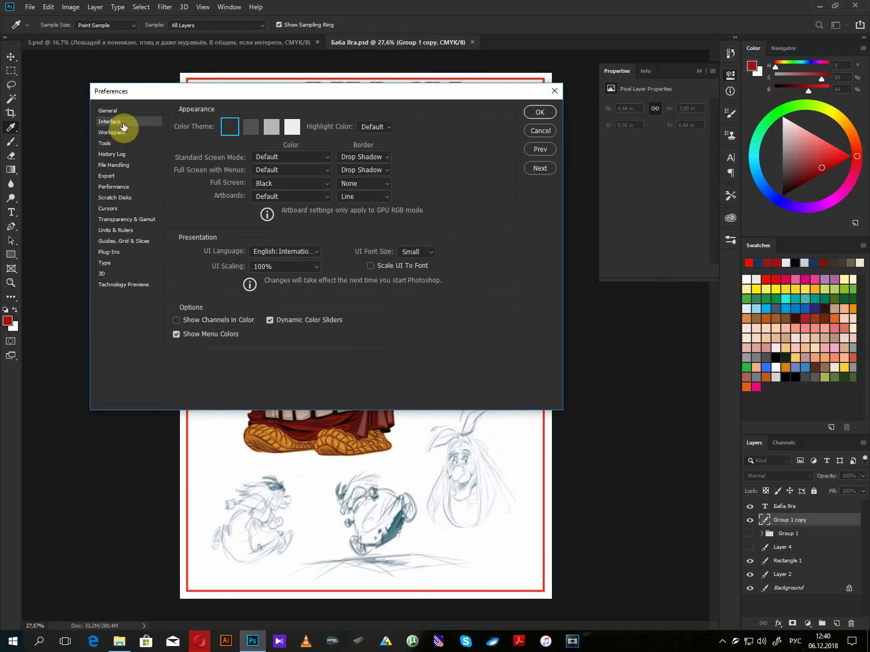
- Set the File Handling preferences to save recovery information automatically every 5 minutes, and return to the Move tool
click(113, 166)
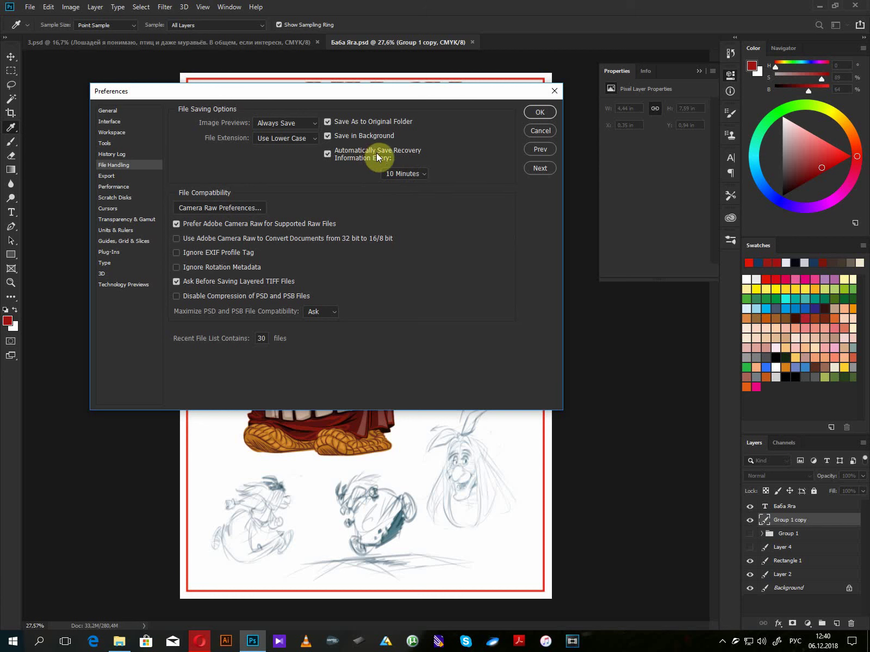
click(423, 173)
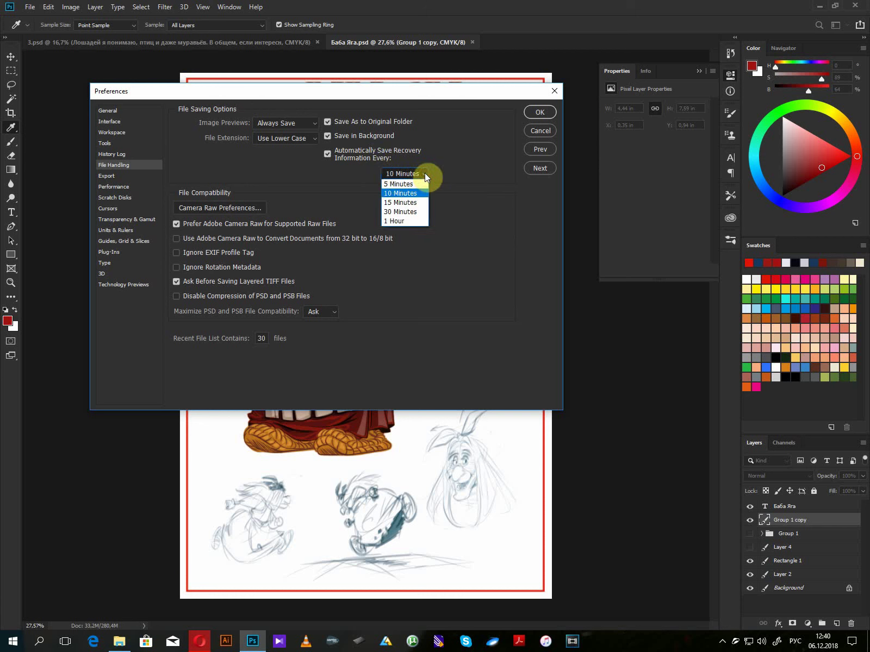
click(417, 185)
click(535, 113)
key(v)
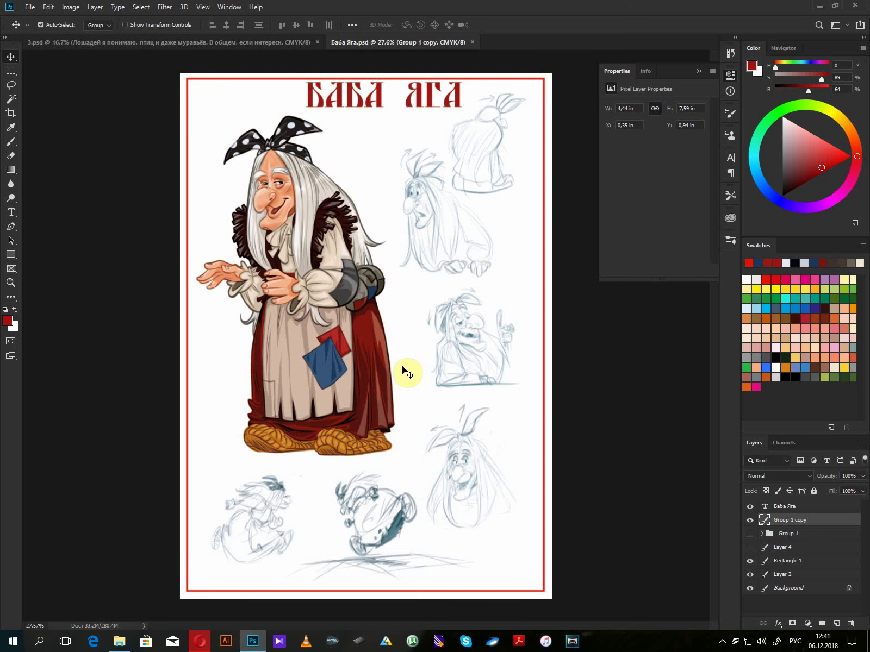
- Capture the whole character sheet as a Yandex.Disk screenshot, save it, and check the image in the Скриншоты folder
key(ctrl)
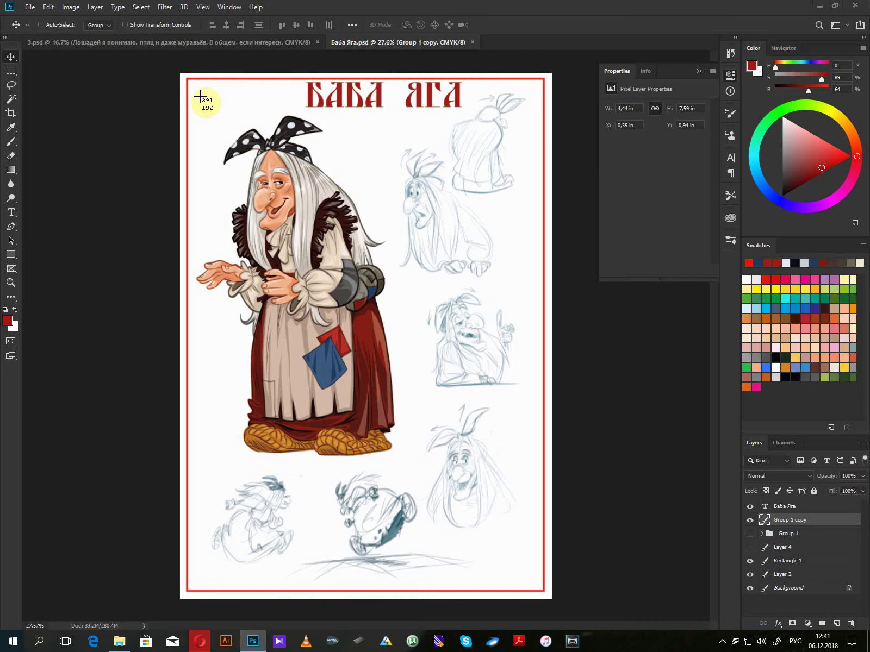
drag(178, 70, 553, 599)
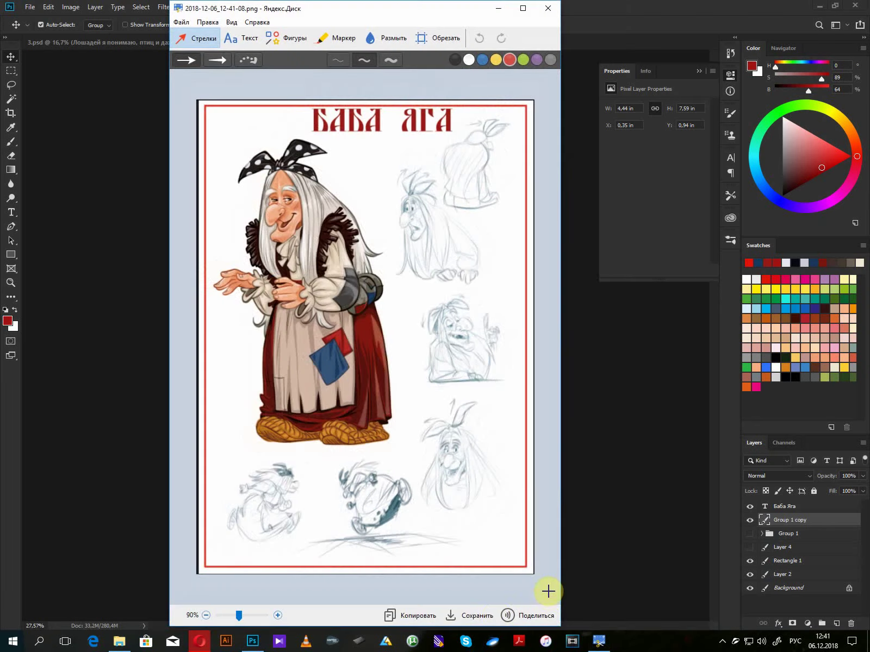
click(473, 618)
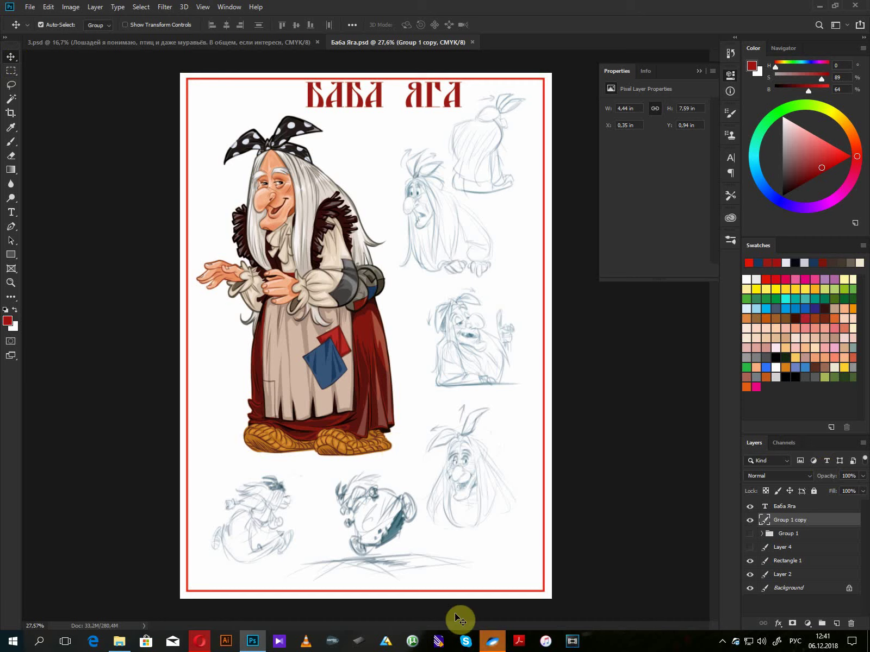
click(491, 643)
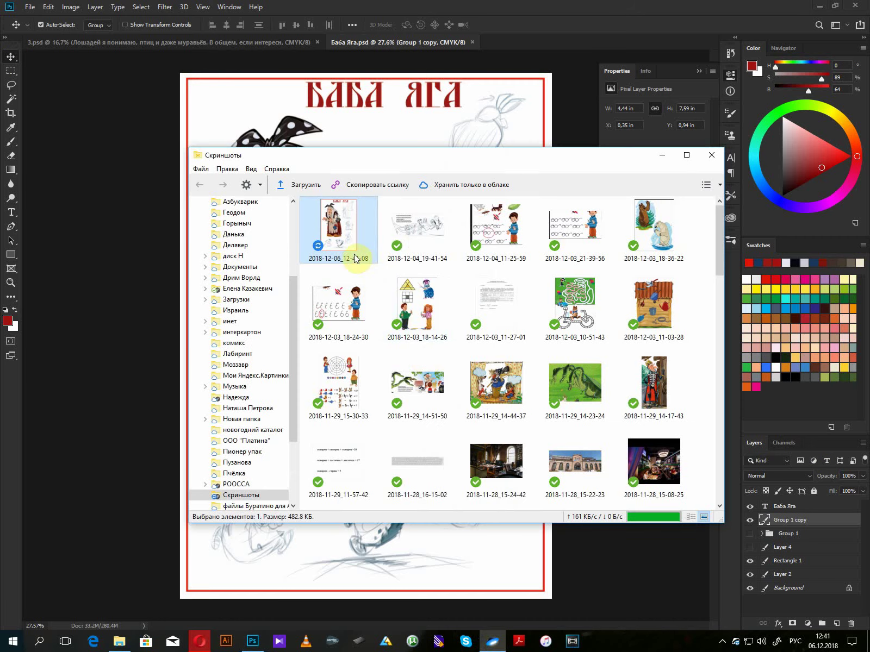
click(662, 155)
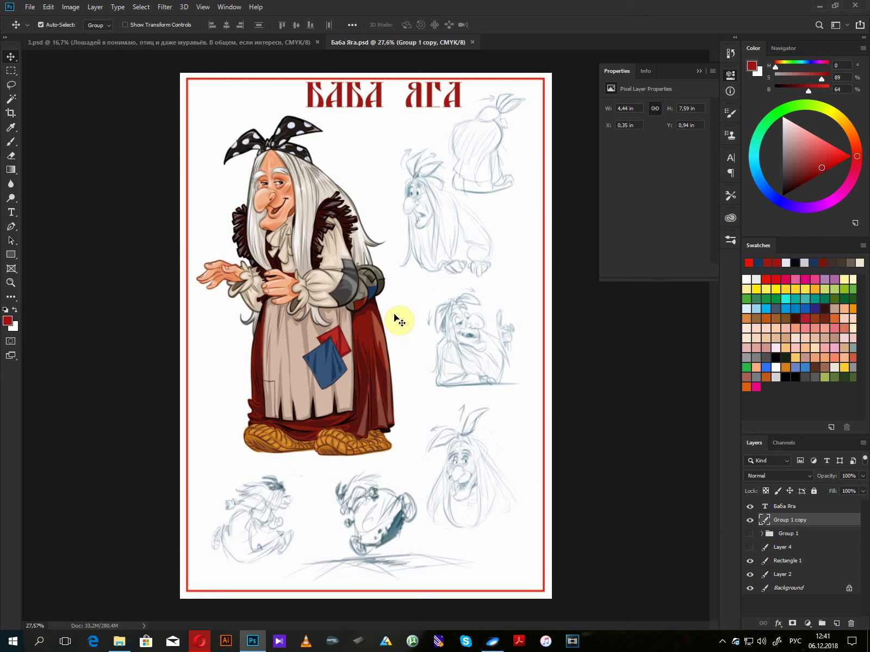
click(722, 641)
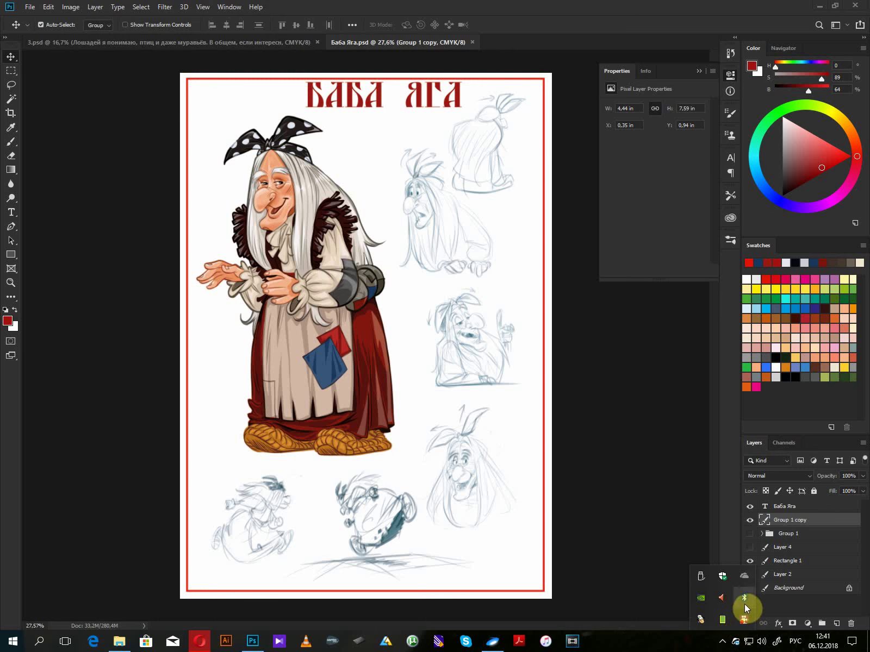
right_click(745, 622)
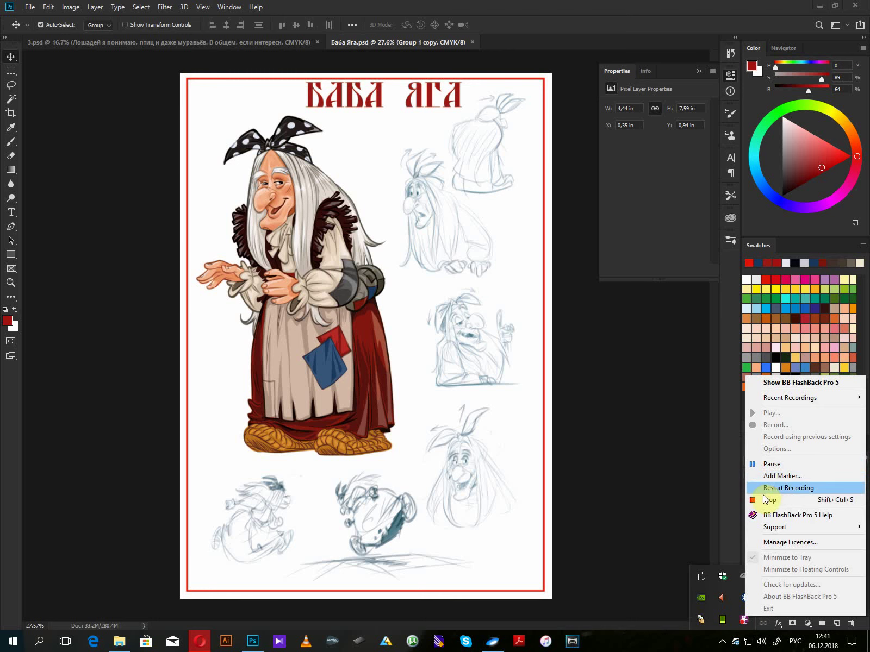